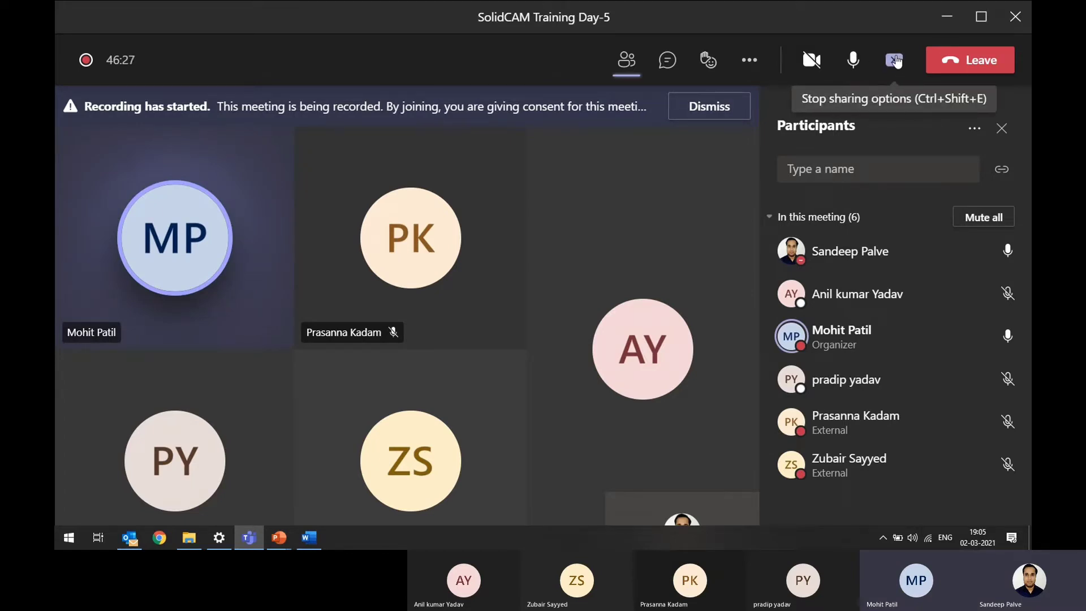
Step: Stop sharing the screen in the Teams meeting
left_click(894, 60)
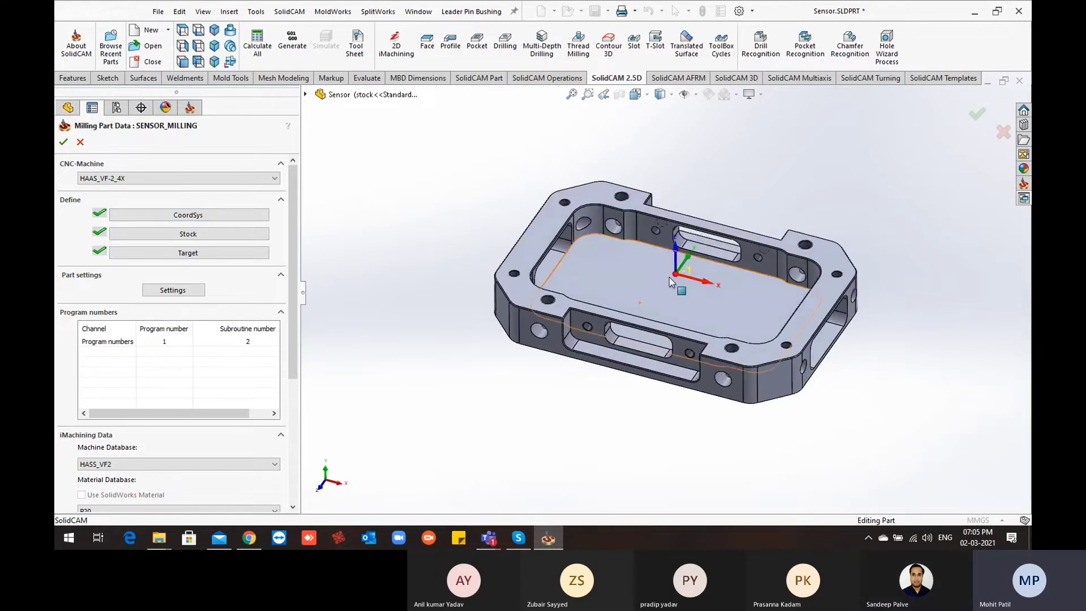
Step: Add the box stock around Solid 1 to the CAD model and leave the stock definition
left_click(226, 233)
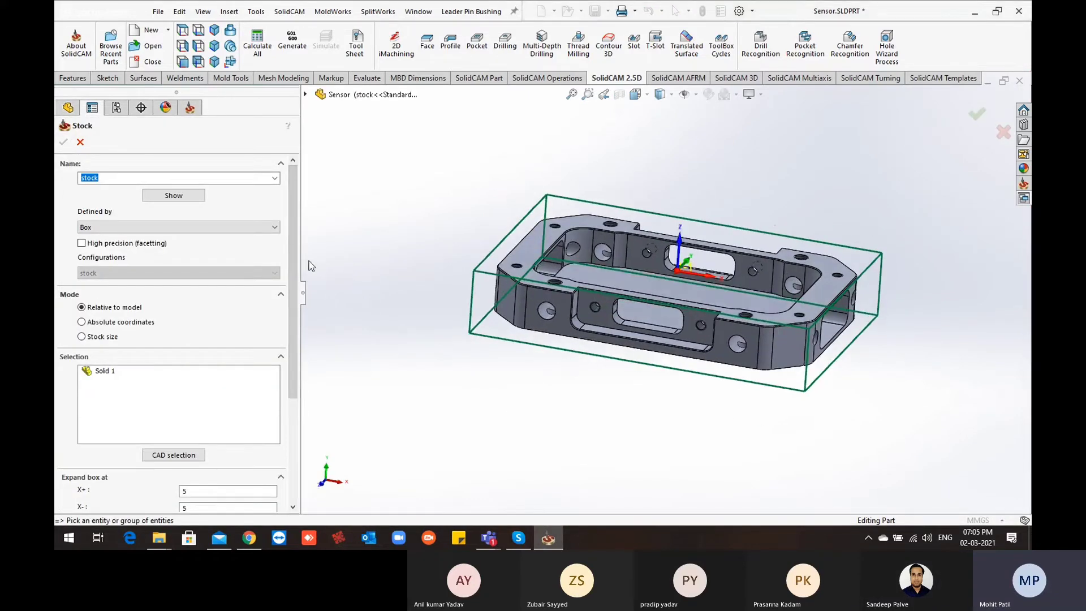
scroll(179, 440, "down", 3)
left_click(179, 440)
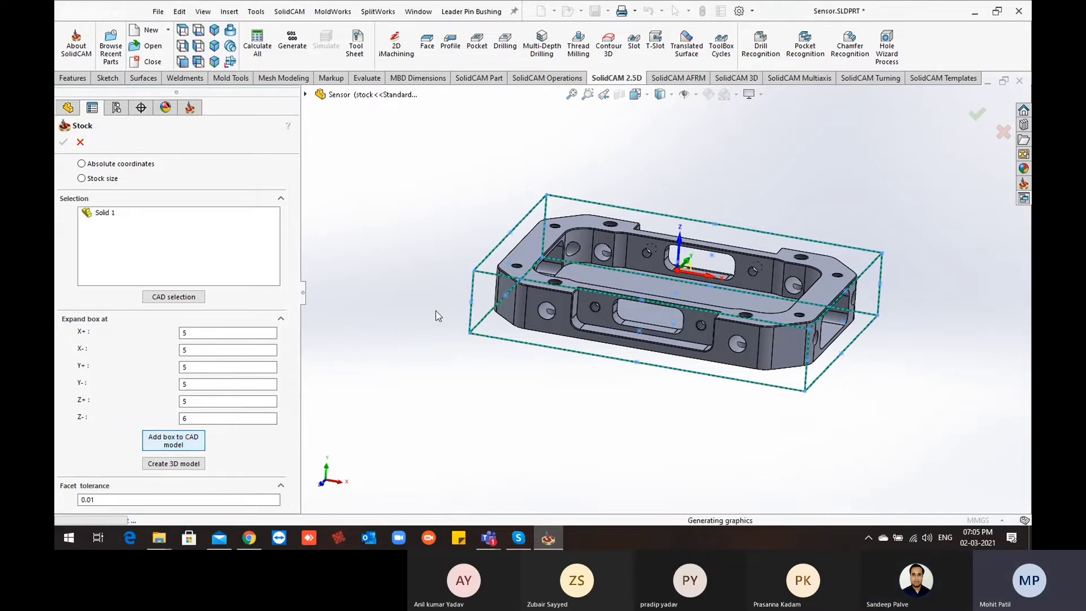
left_click(80, 142)
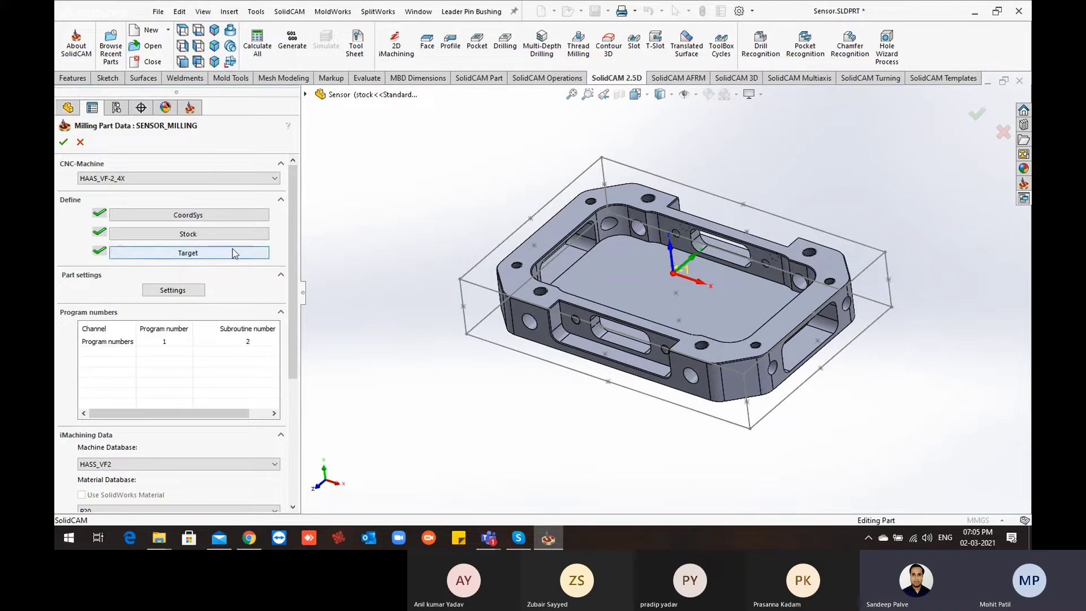
Step: Check the target body Solid 1 in the target definition and accept it
left_click(233, 253)
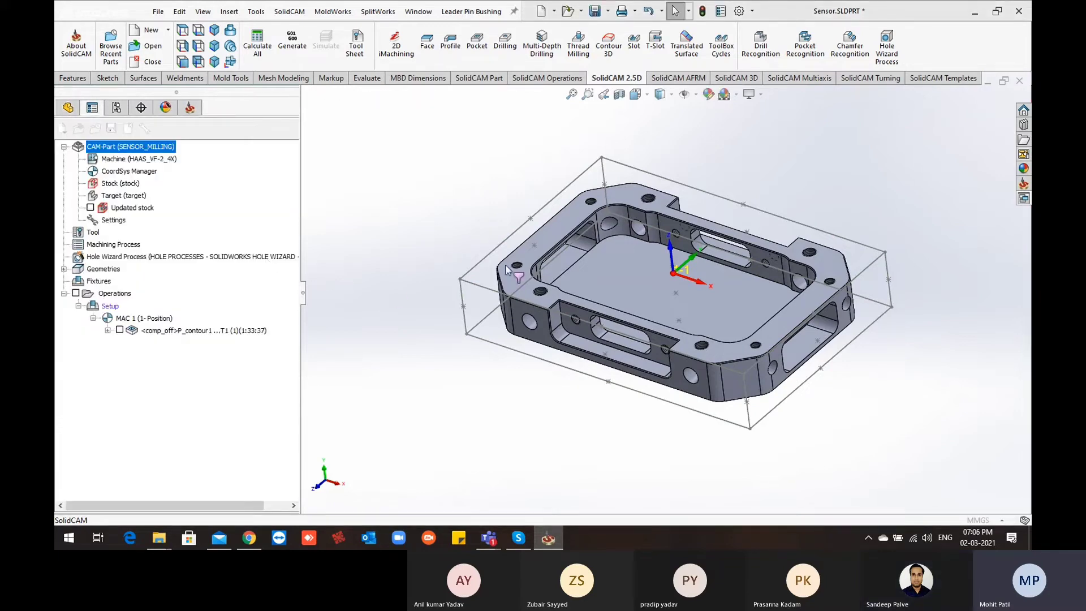
middle_click_drag(487, 347, 487, 374)
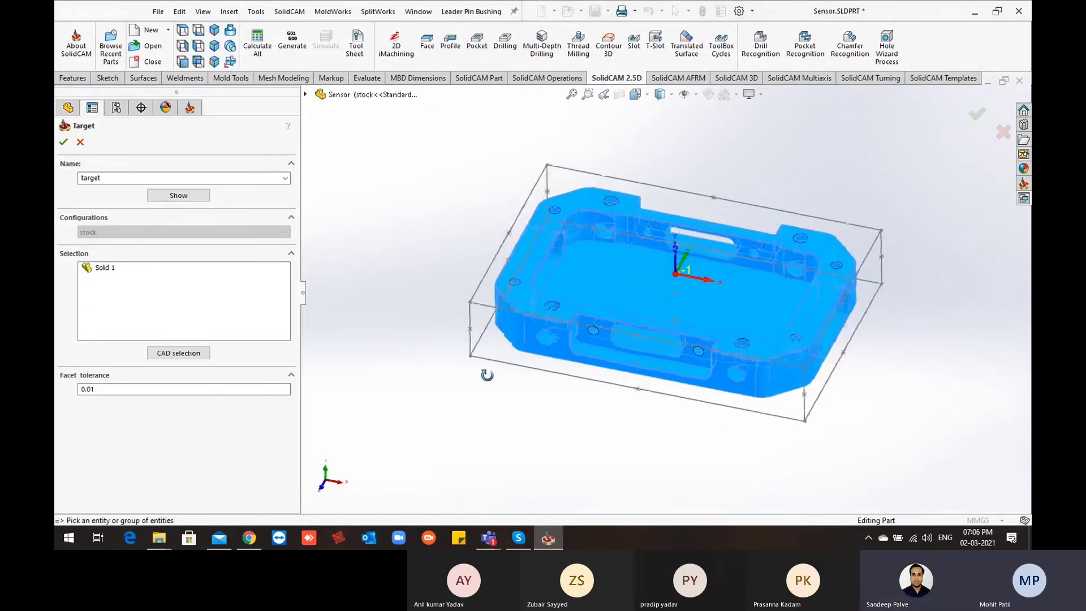
left_click(64, 142)
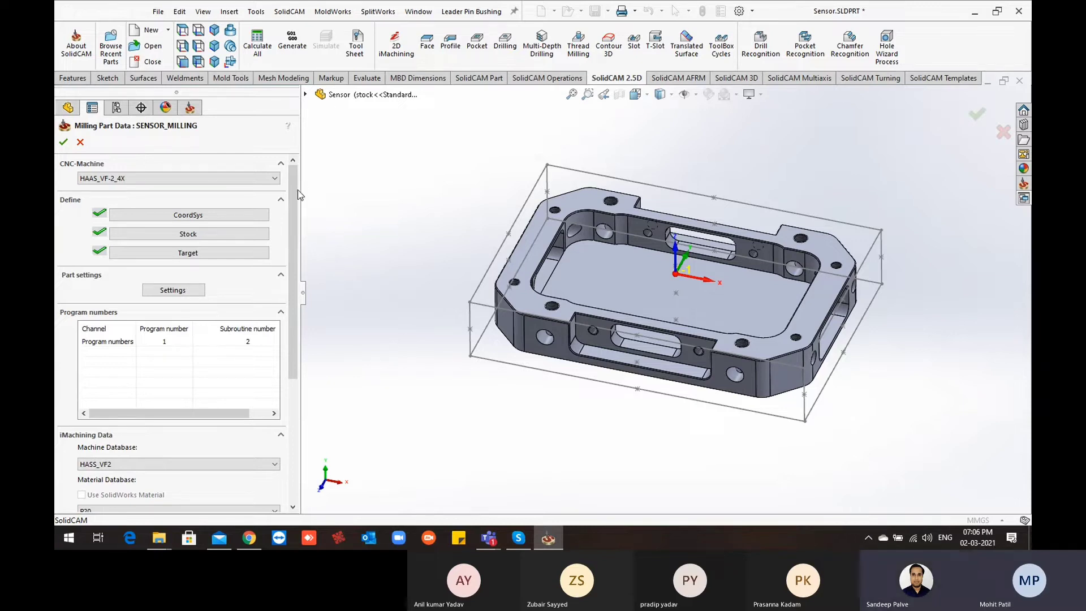
Step: Examine the available iMachining machines and the parameters of the HASS_VF2 machine in the iMachining database
left_click_drag(293, 194, 293, 315)
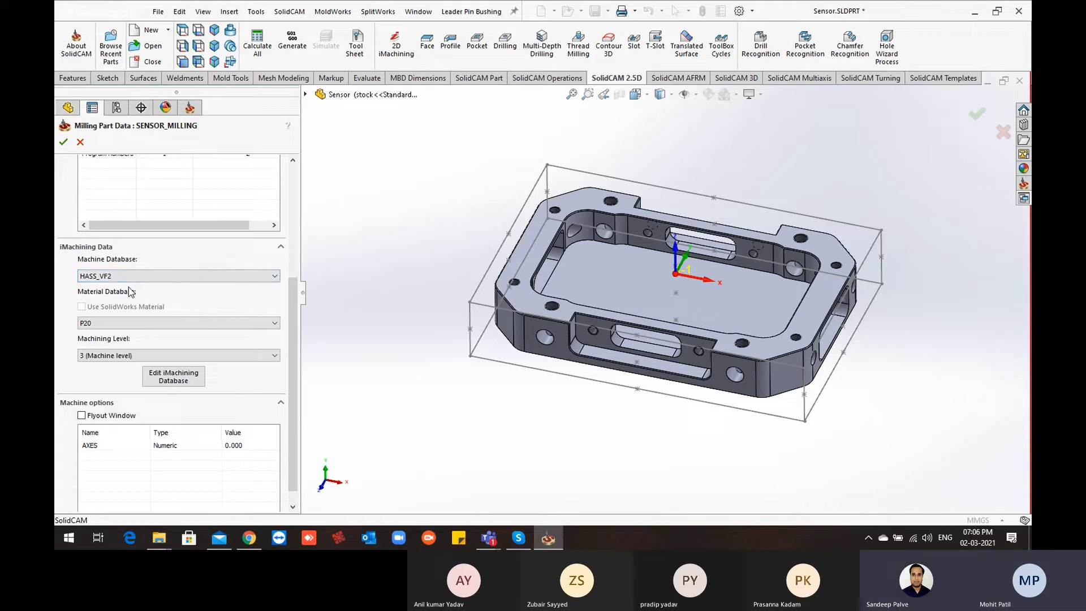
left_click(201, 277)
left_click(201, 277)
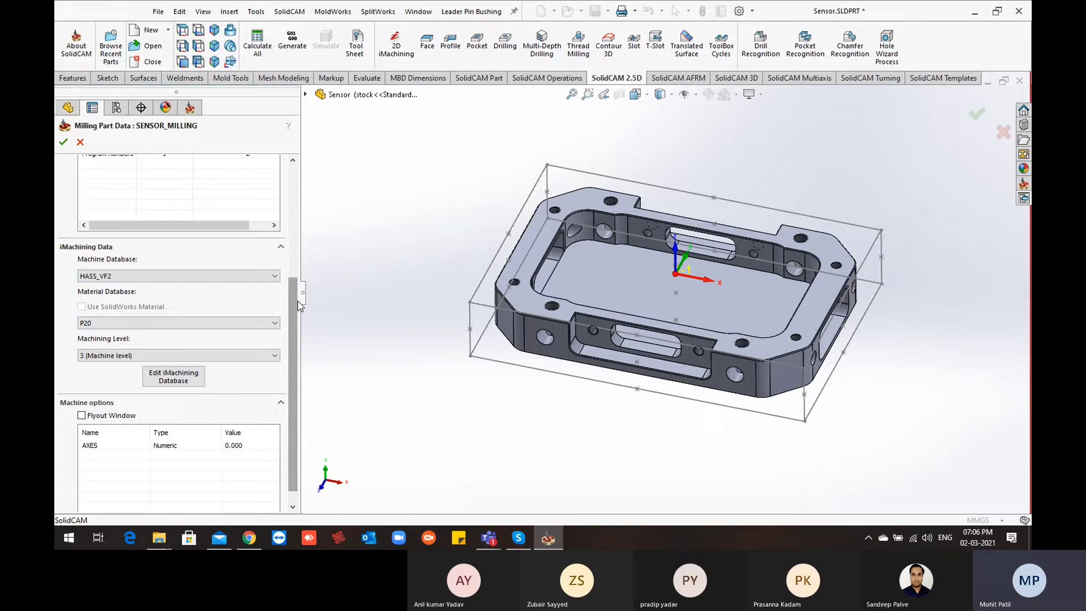
left_click(178, 378)
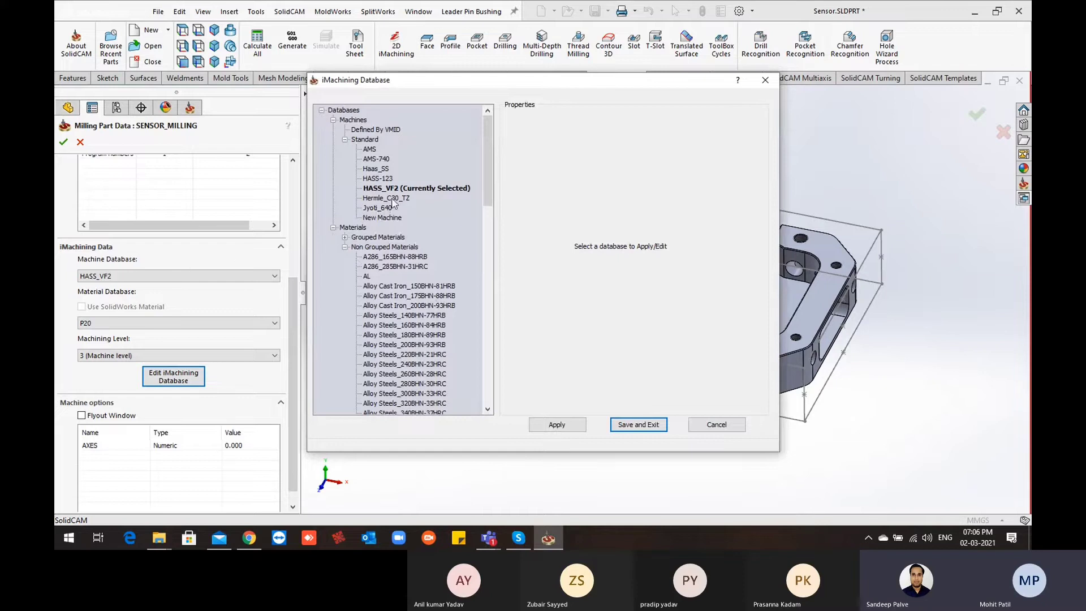
left_click(405, 188)
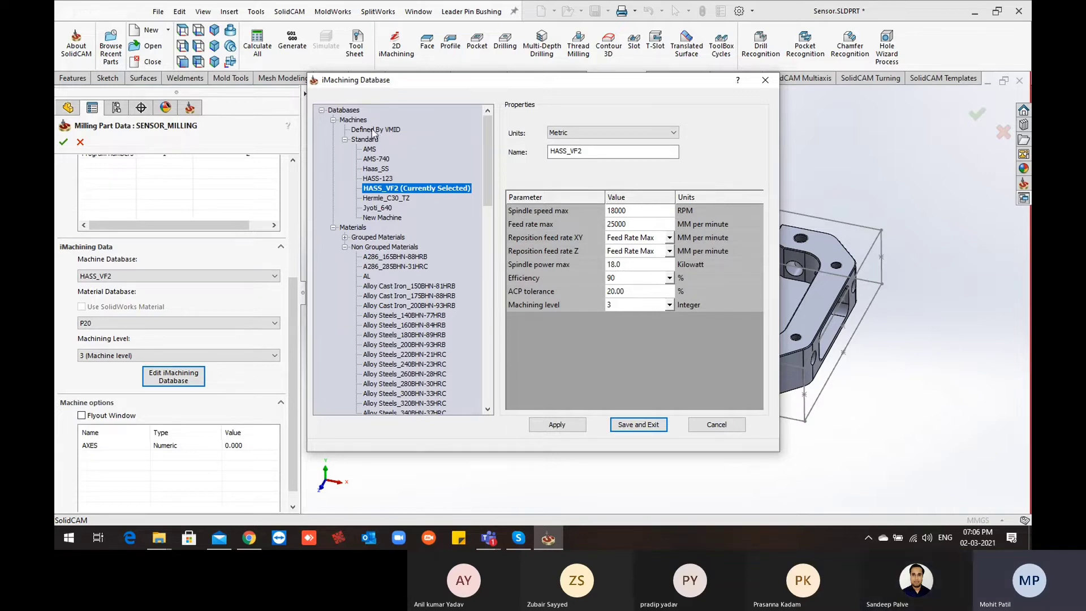
Step: Create a new machine in the iMachining database, return to the HASS_VF2 entry, and save and exit the database
right_click(353, 121)
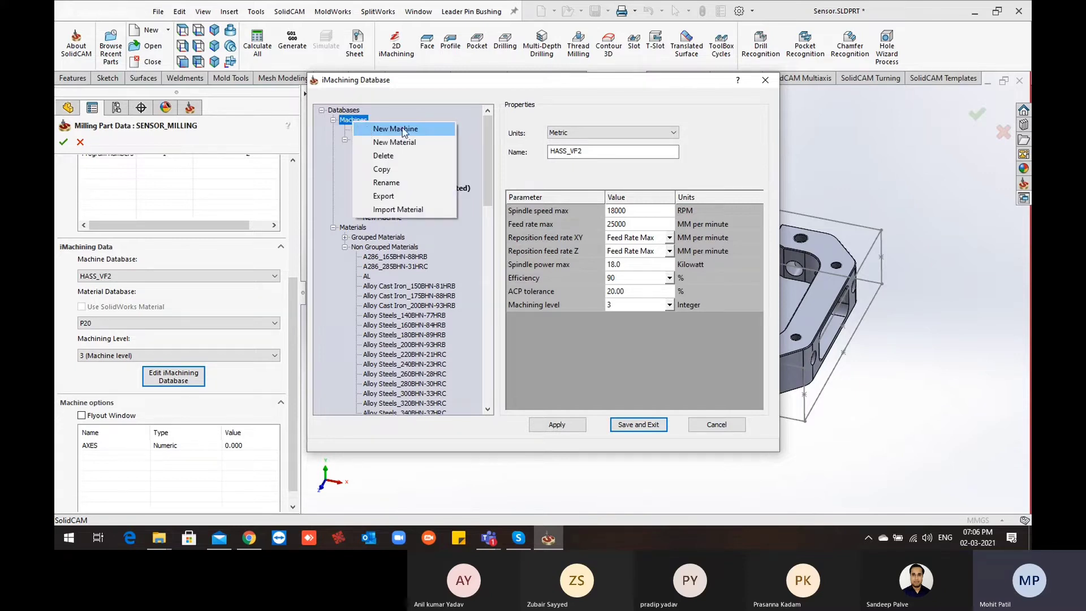
left_click(402, 128)
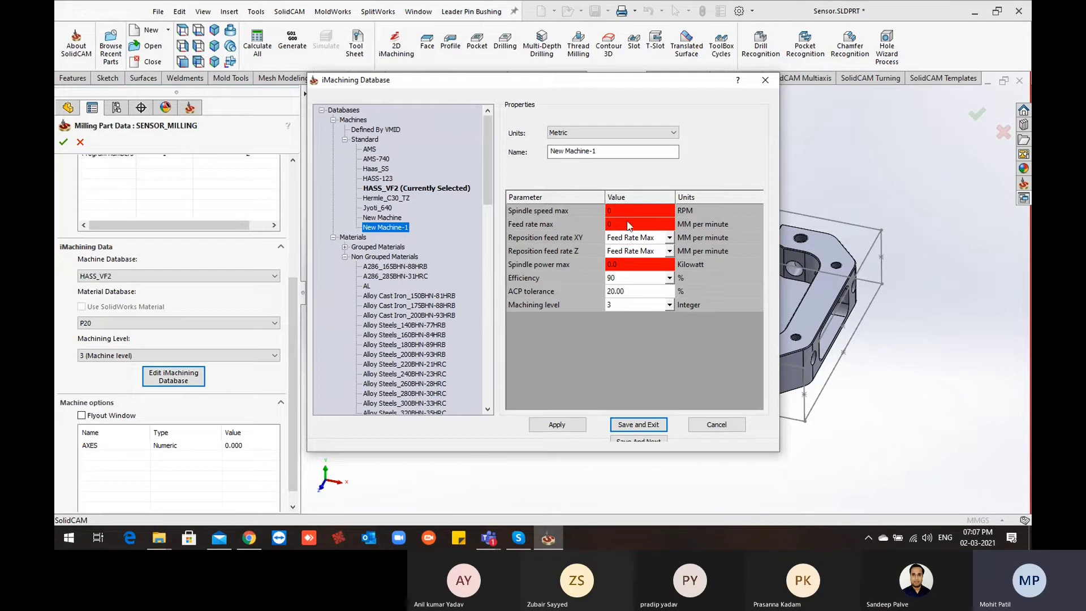
left_click_drag(622, 151, 540, 151)
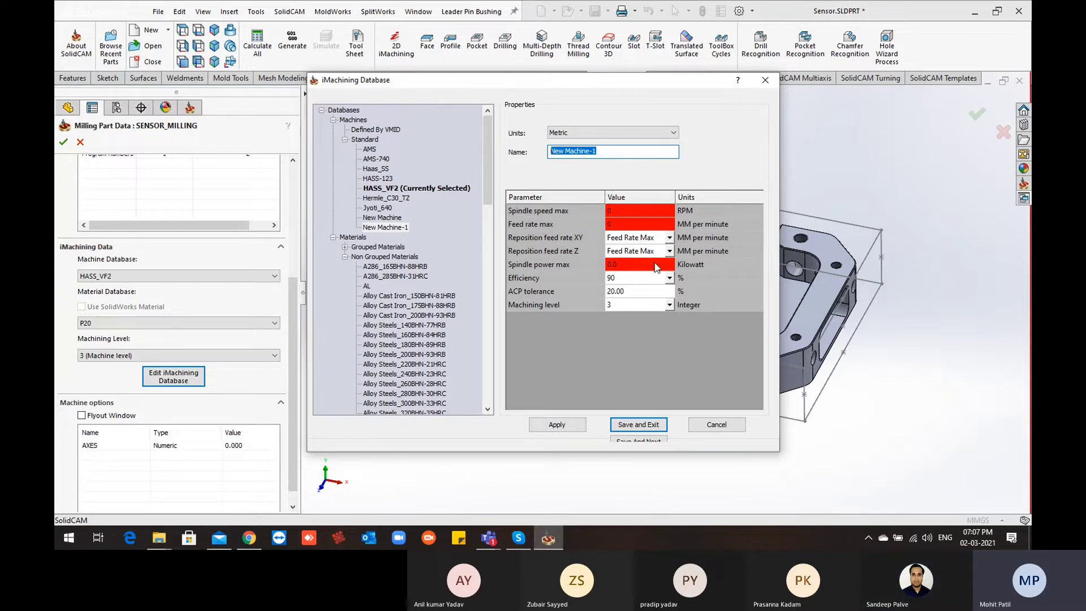
left_click(449, 189)
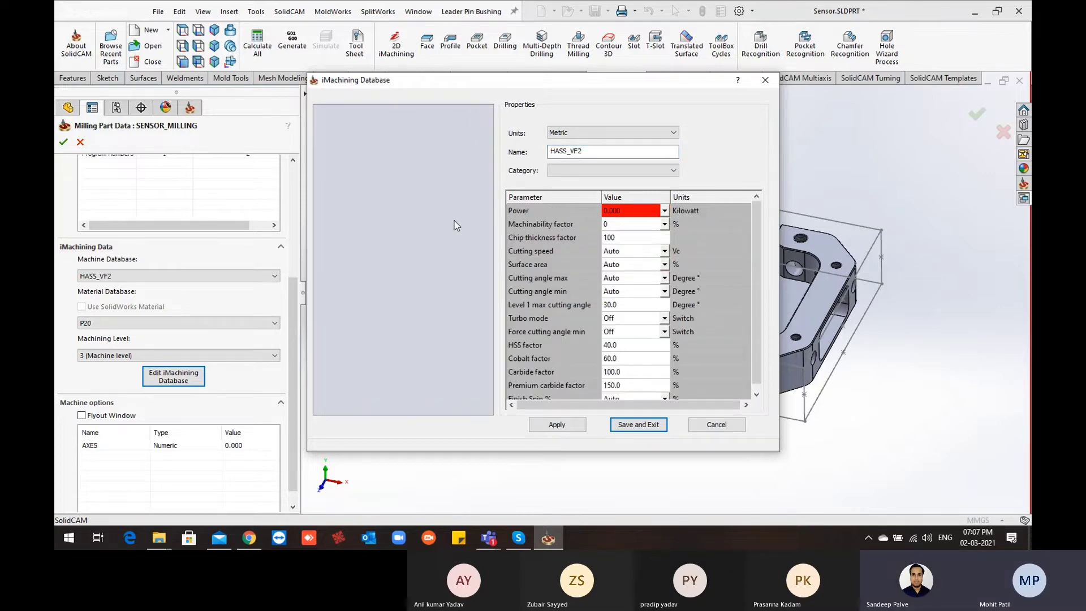
left_click(624, 426)
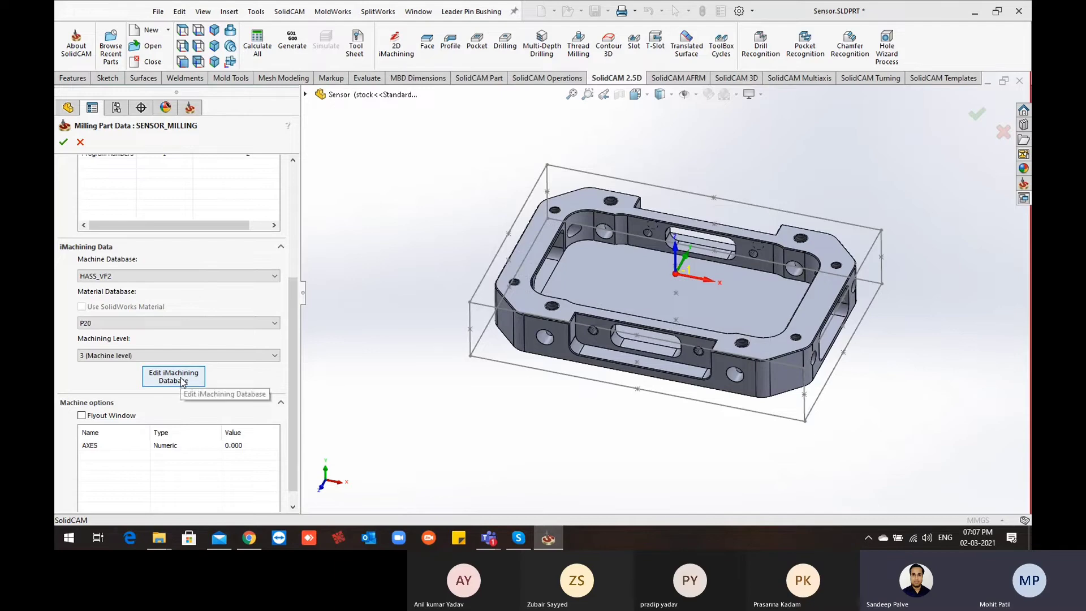
Step: Examine the properties of the P20 material in the iMachining database
left_click(173, 376)
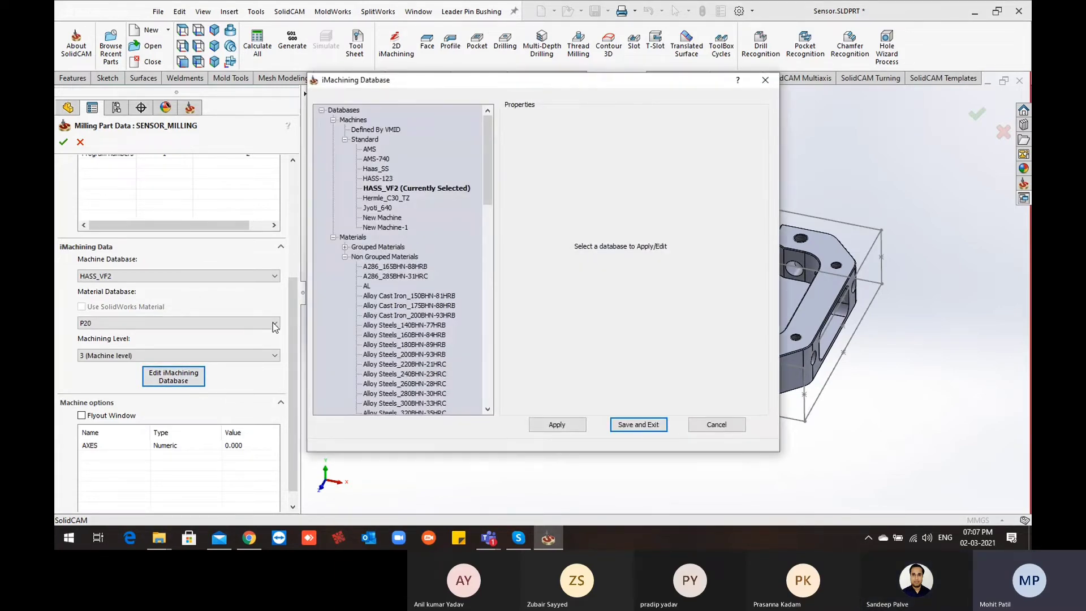
scroll(373, 242, "down", 2)
scroll(396, 254, "down", 2)
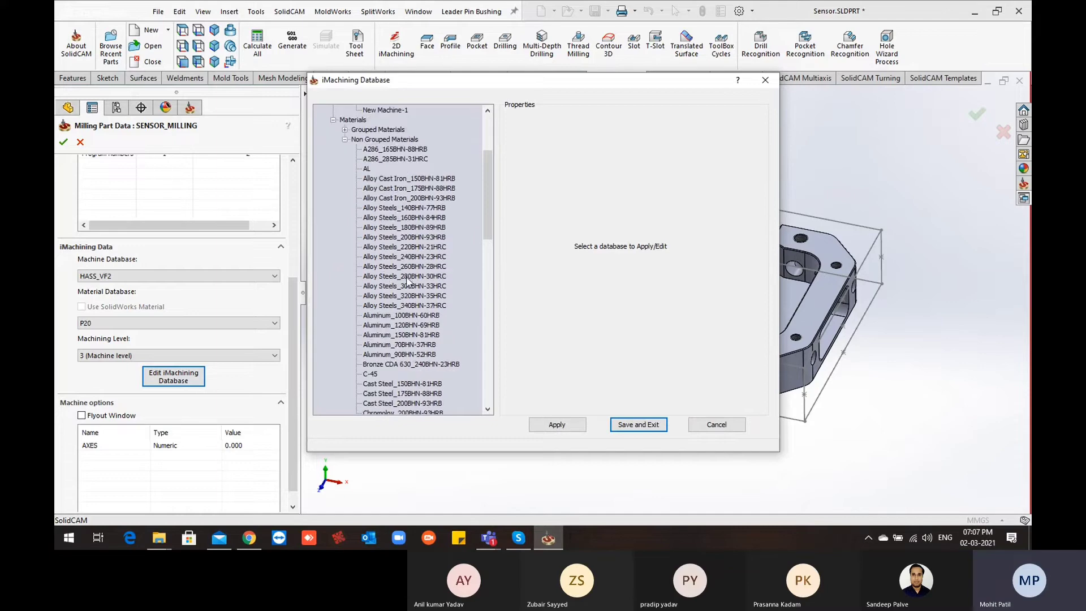
scroll(407, 280, "down", 15)
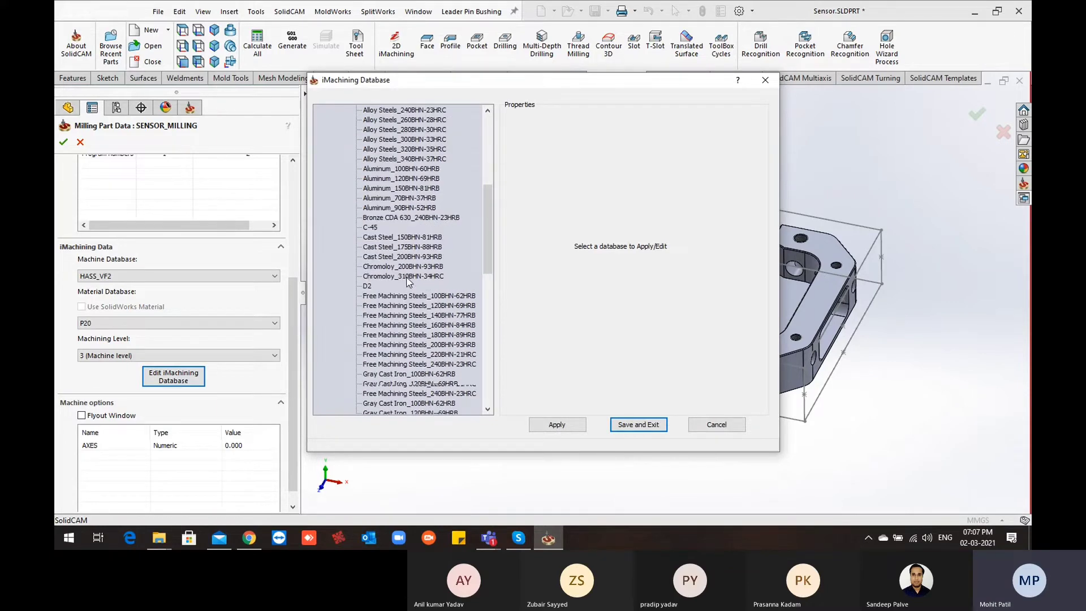
scroll(408, 281, "down", 1)
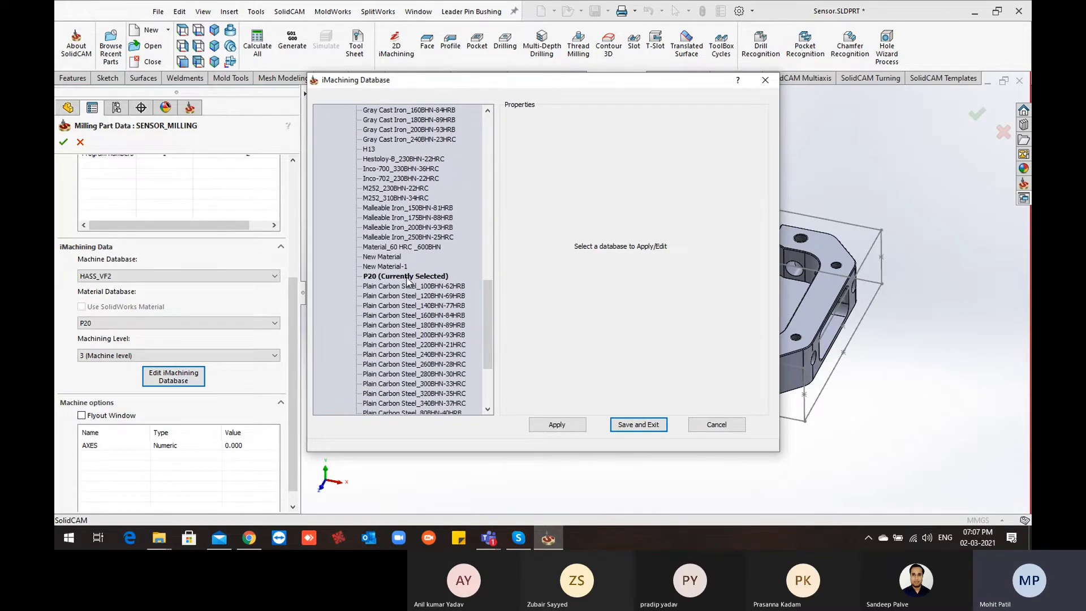
left_click(407, 276)
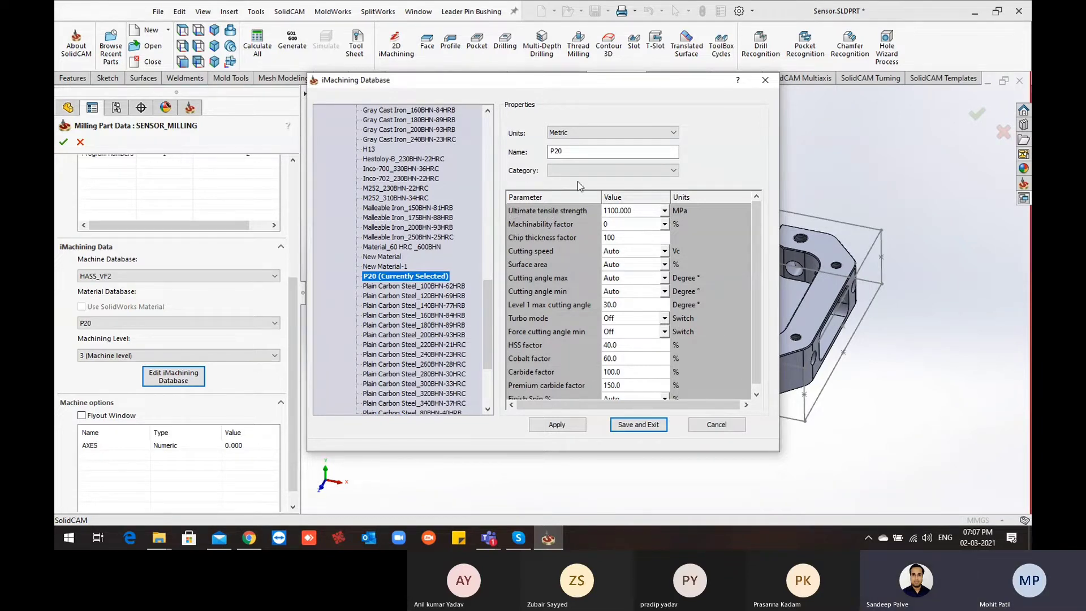
left_click_drag(592, 84, 618, 81)
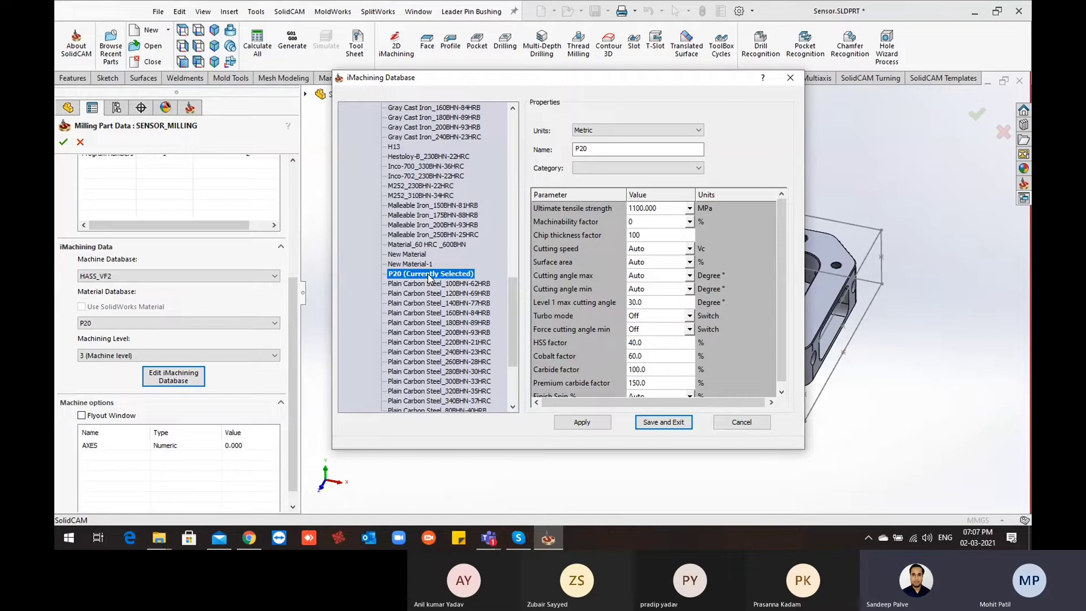
Step: Create a new material in the iMachining database, return to the P20 entry and close the database
scroll(428, 277, "up", 6)
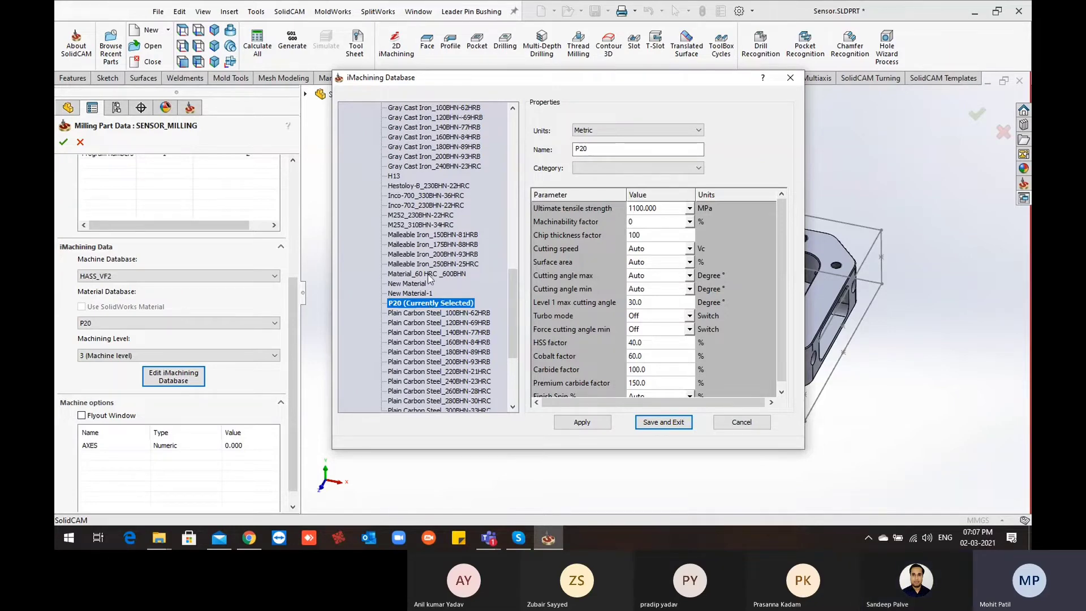
scroll(428, 277, "up", 10)
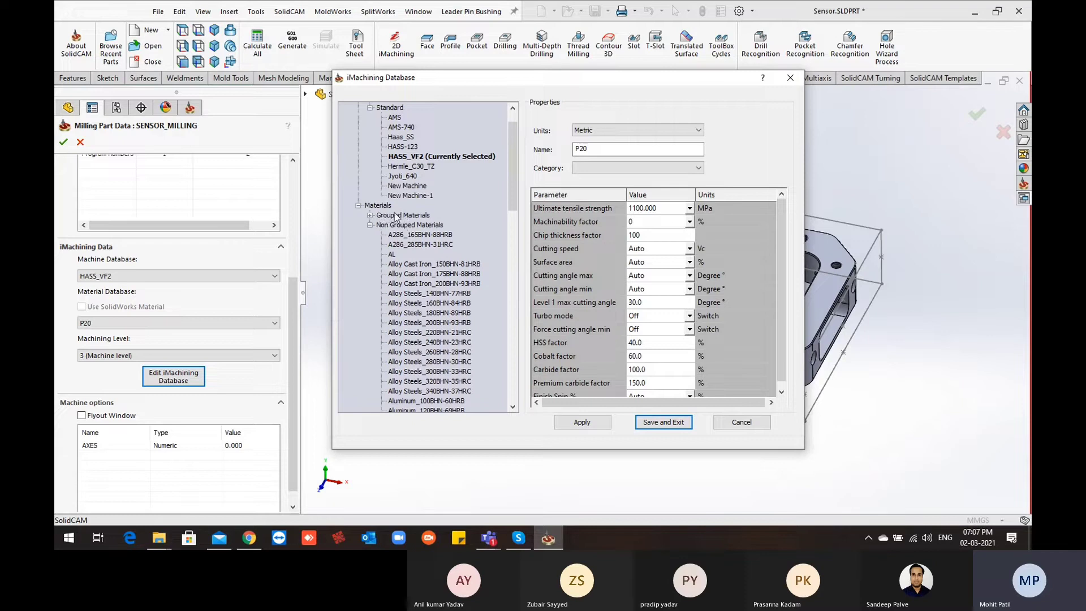
right_click(386, 206)
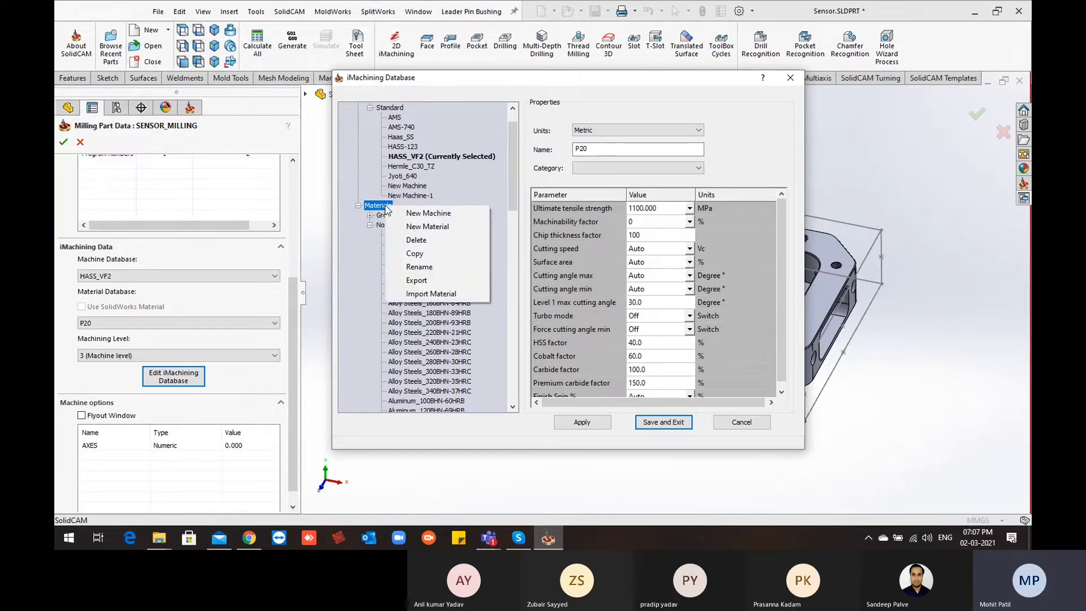
left_click(432, 226)
left_click_drag(627, 149, 554, 149)
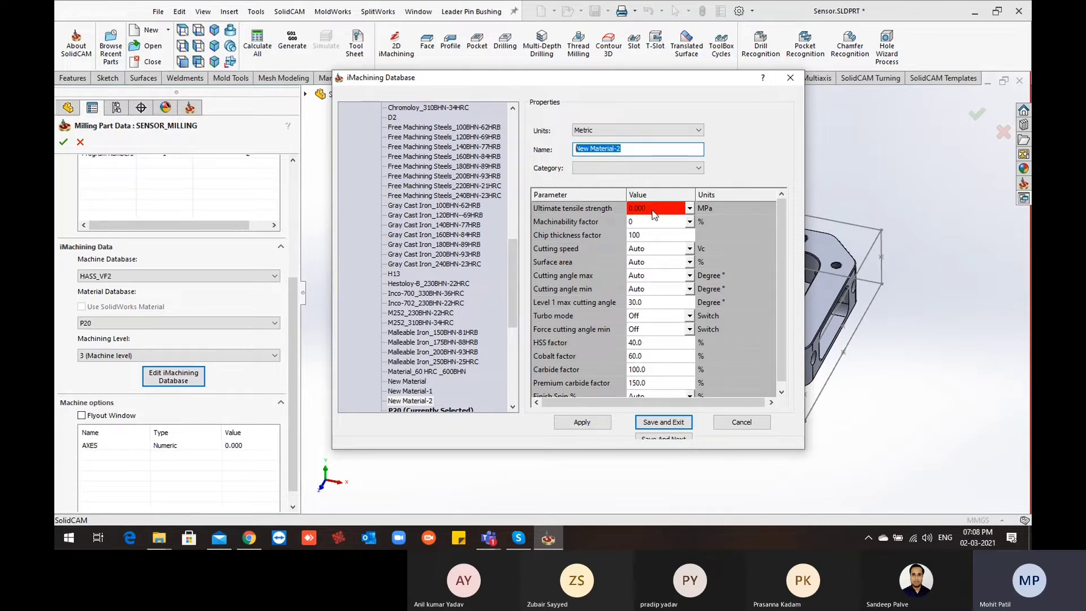
scroll(443, 356, "down", 2)
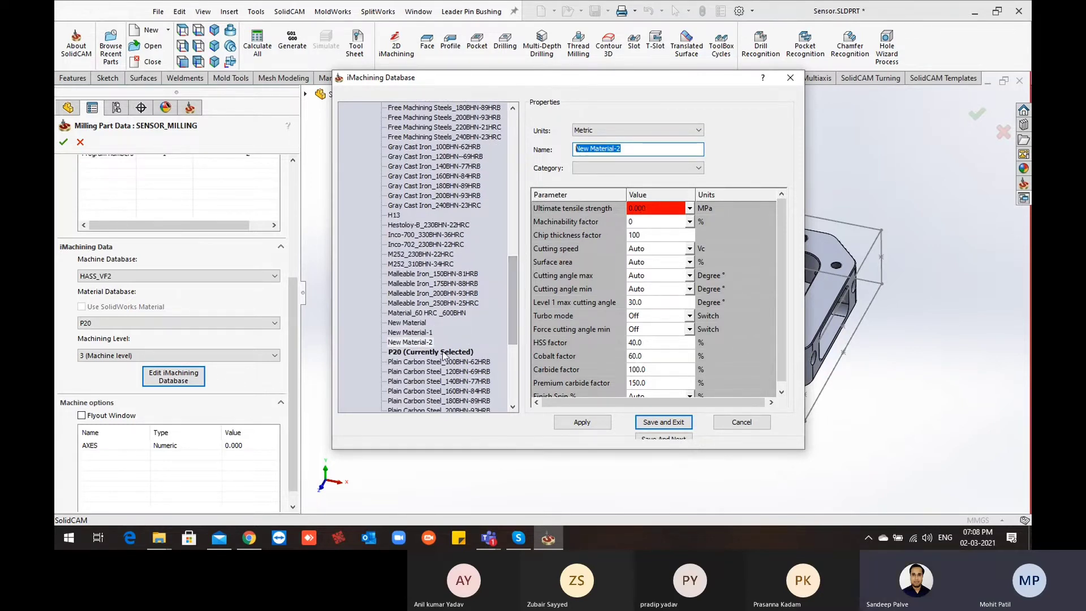
left_click(451, 353)
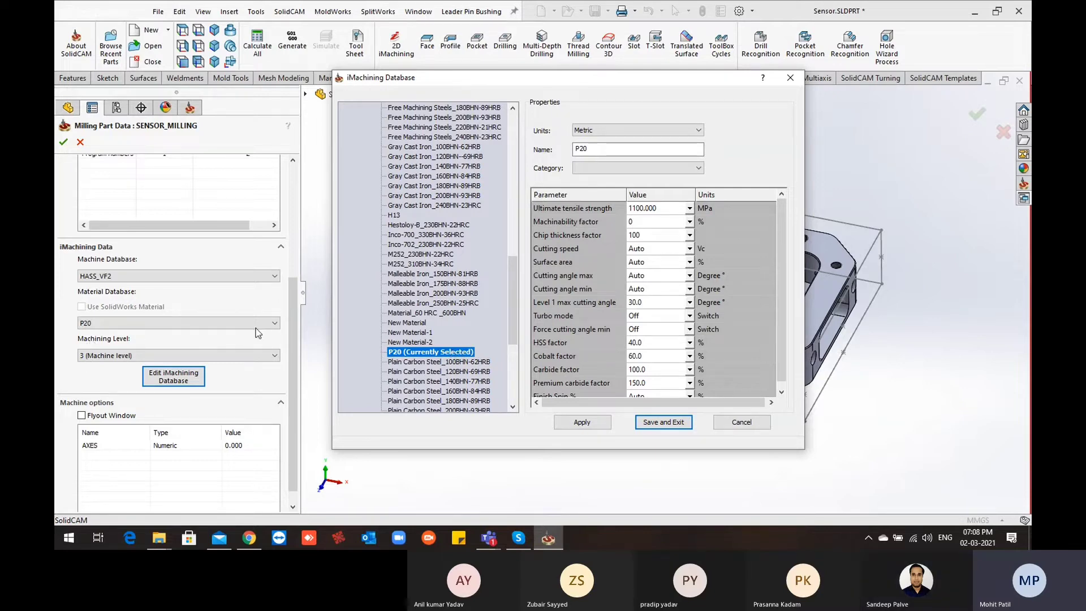
left_click(743, 424)
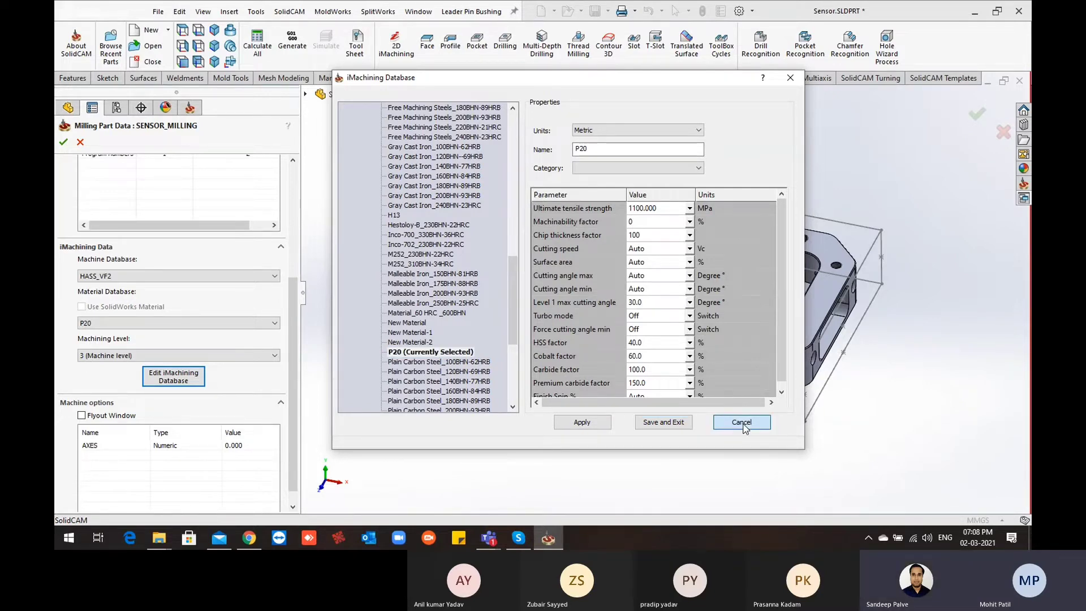
Step: Choose P20 as the iMachining material and HASS_VF2 as the machine, and accept the milling part data
left_click(262, 323)
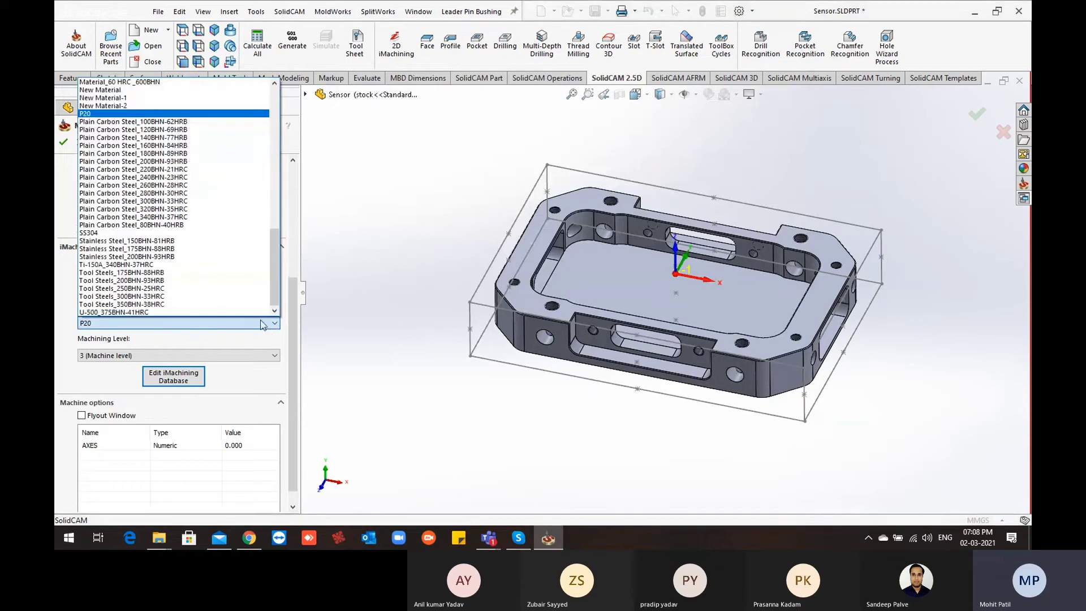
scroll(218, 270, "up", 4)
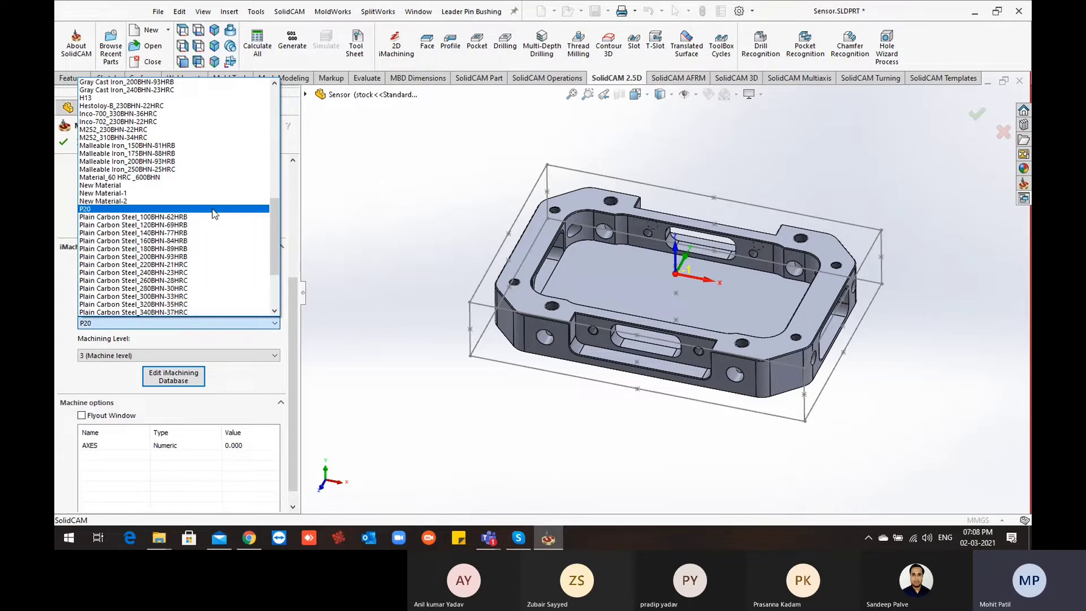
left_click(215, 213)
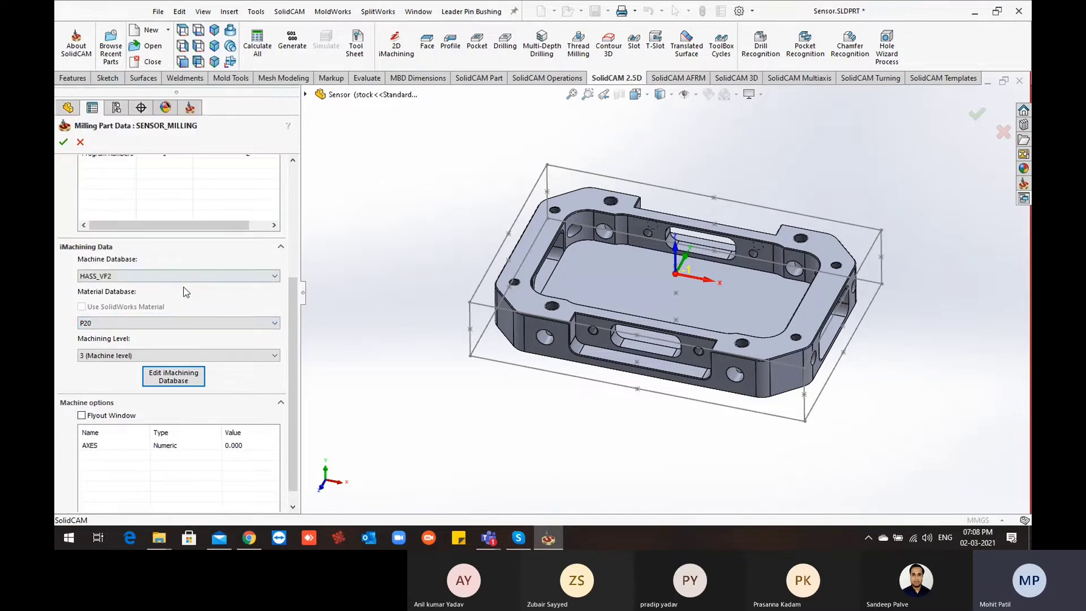
left_click(244, 276)
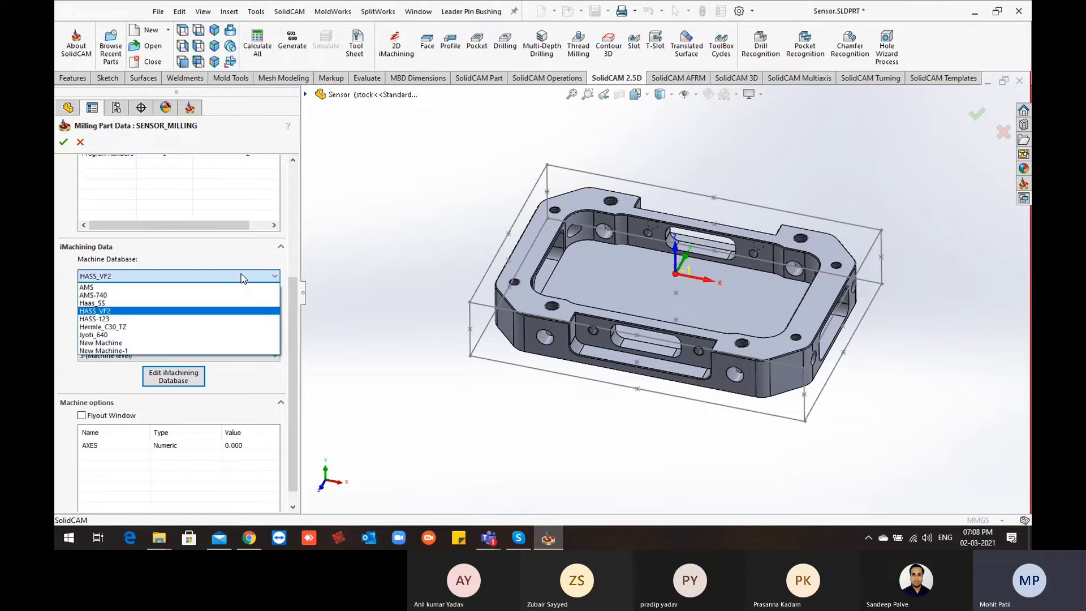
left_click(205, 313)
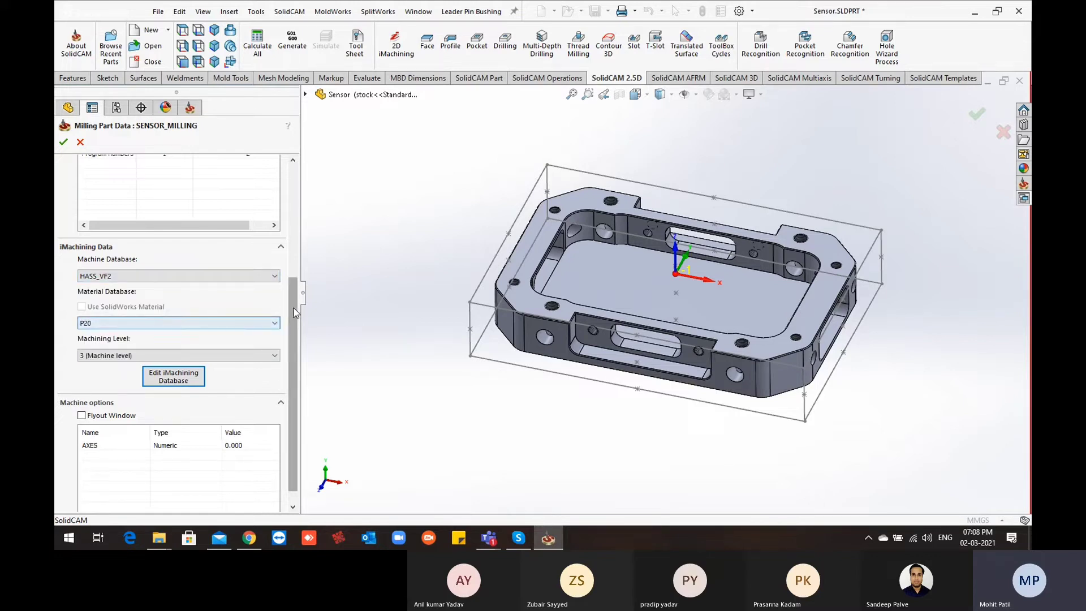
left_click_drag(292, 312, 301, 199)
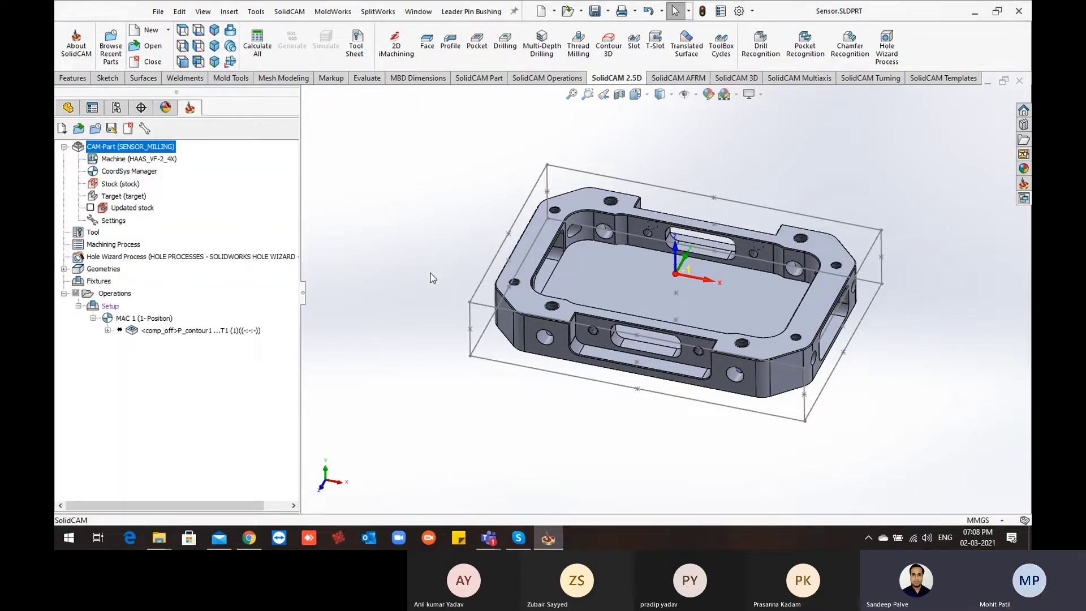
Step: Measure the part's overall length between its two outer end faces and clear the measurement selection
scroll(429, 271, "up", 2)
scroll(642, 298, "down", 2)
middle_click_drag(642, 298, 537, 252)
middle_click_drag(484, 274, 483, 242)
left_click(367, 79)
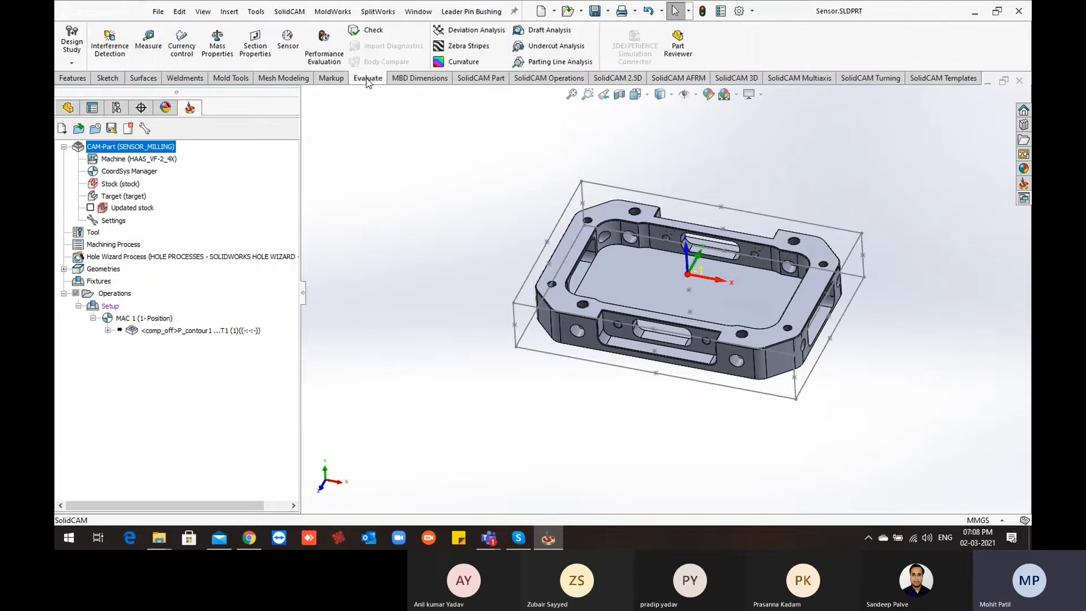
left_click(148, 39)
scroll(557, 280, "down", 3)
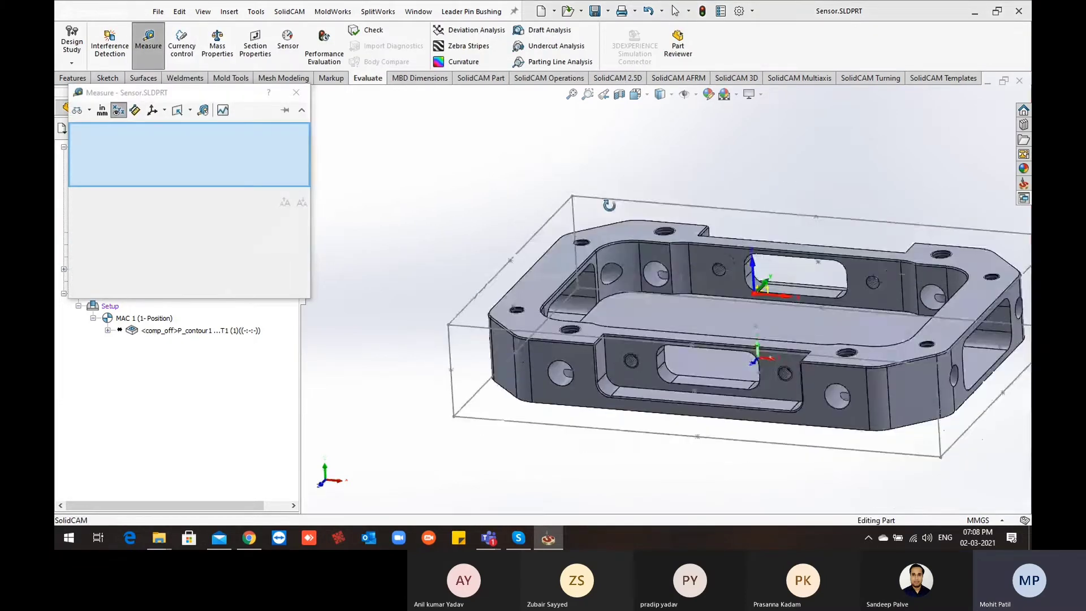
left_click(555, 278)
middle_click_drag(556, 279, 492, 332)
left_click(634, 323)
left_click(424, 284)
scroll(551, 345, "down", 4)
middle_click_drag(566, 348, 608, 362)
left_click(535, 343)
scroll(662, 296, "up", 4)
middle_click_drag(710, 341, 821, 382)
left_click(807, 317)
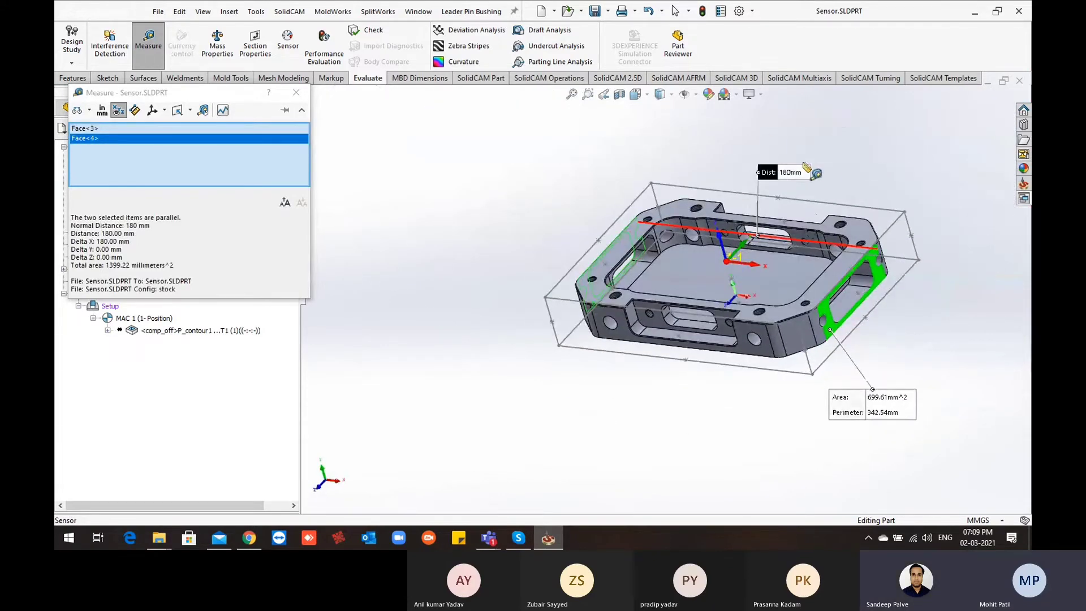
scroll(845, 262, "down", 1)
middle_click_drag(844, 264, 817, 285)
left_click(682, 409)
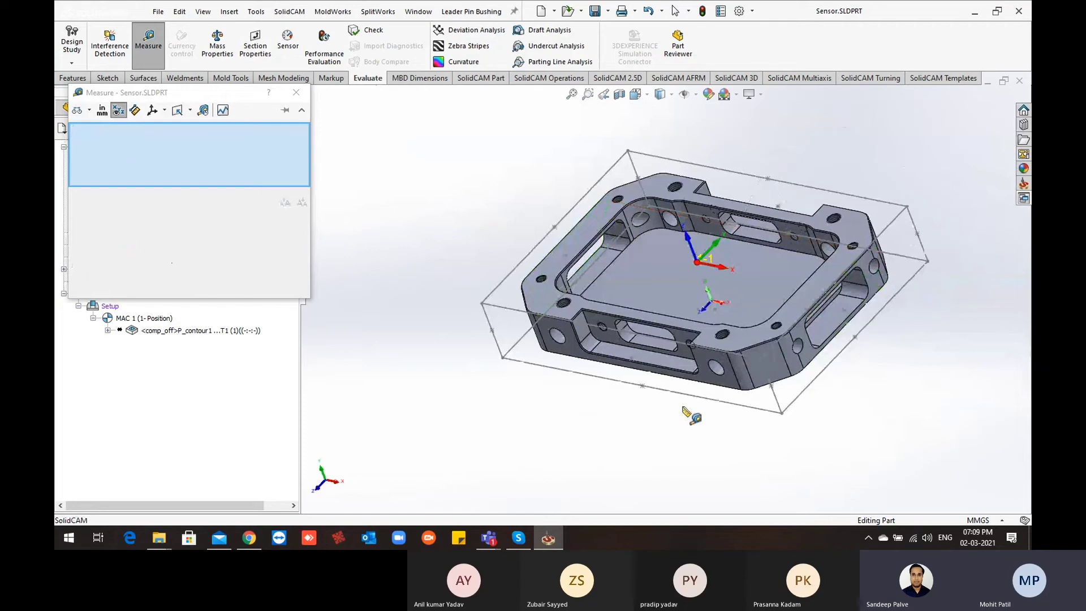
Step: Measure the part's overall width between its two long outer side faces and clear the selection
left_click(703, 375)
middle_click_drag(703, 375, 840, 322)
left_click(783, 330)
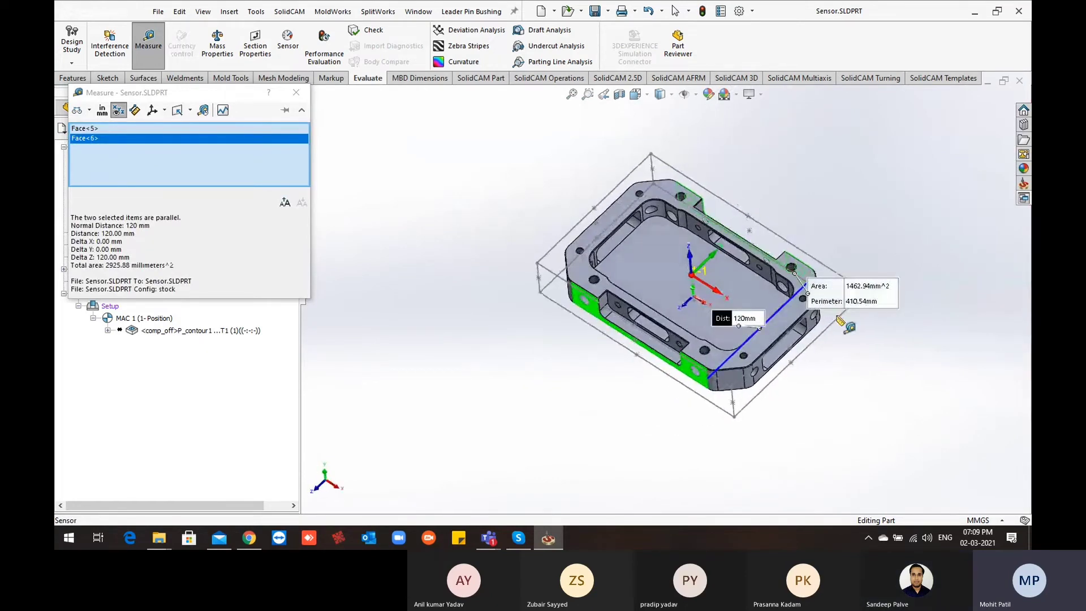
left_click(523, 358)
Step: Measure the central pocket's width between its two long inner walls and clear the selection
scroll(735, 266, "down", 3)
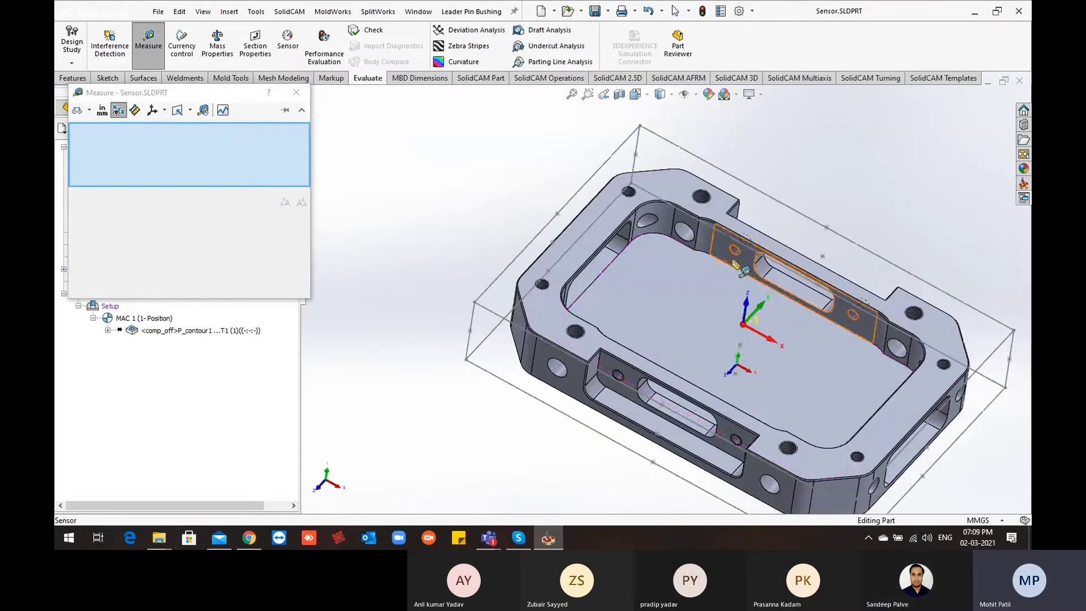
left_click(744, 261)
middle_click_drag(745, 261, 509, 243)
left_click(597, 376)
left_click(441, 187)
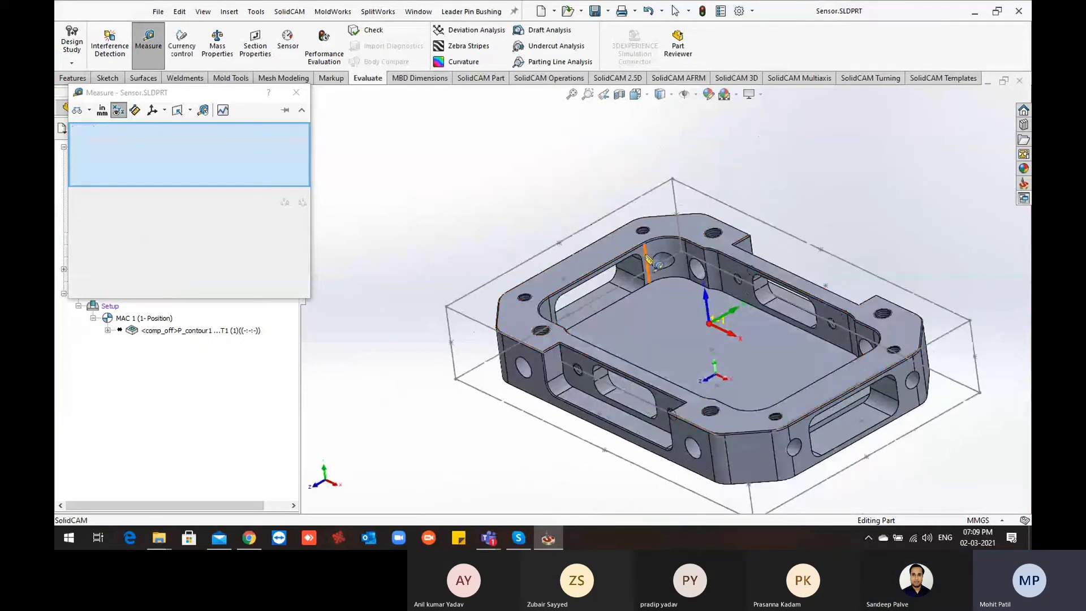
Step: Measure the central pocket's length between its two inner end walls and clear the selection
scroll(639, 271, "down", 5)
left_click(633, 279)
scroll(633, 279, "up", 4)
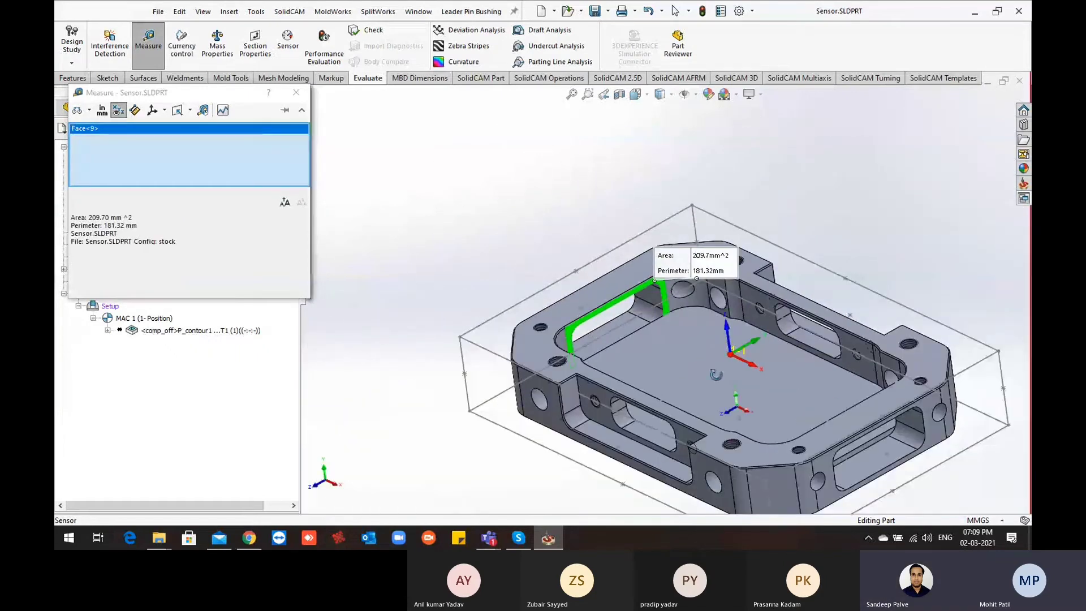
middle_click_drag(715, 373, 851, 433)
scroll(851, 433, "down", 4)
left_click(757, 318)
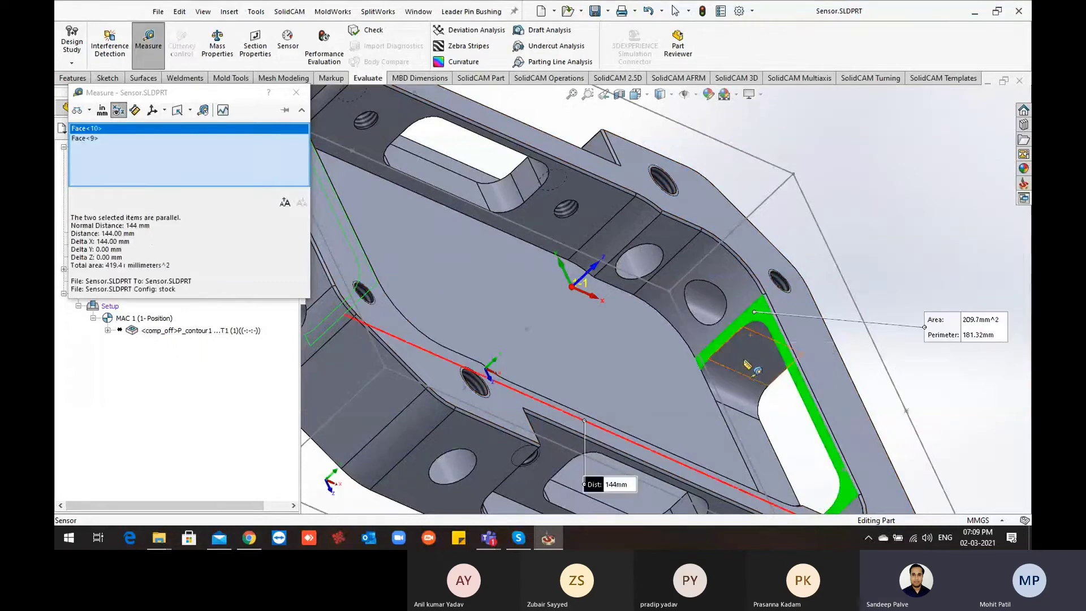
scroll(758, 318, "up", 4)
scroll(622, 368, "down", 2)
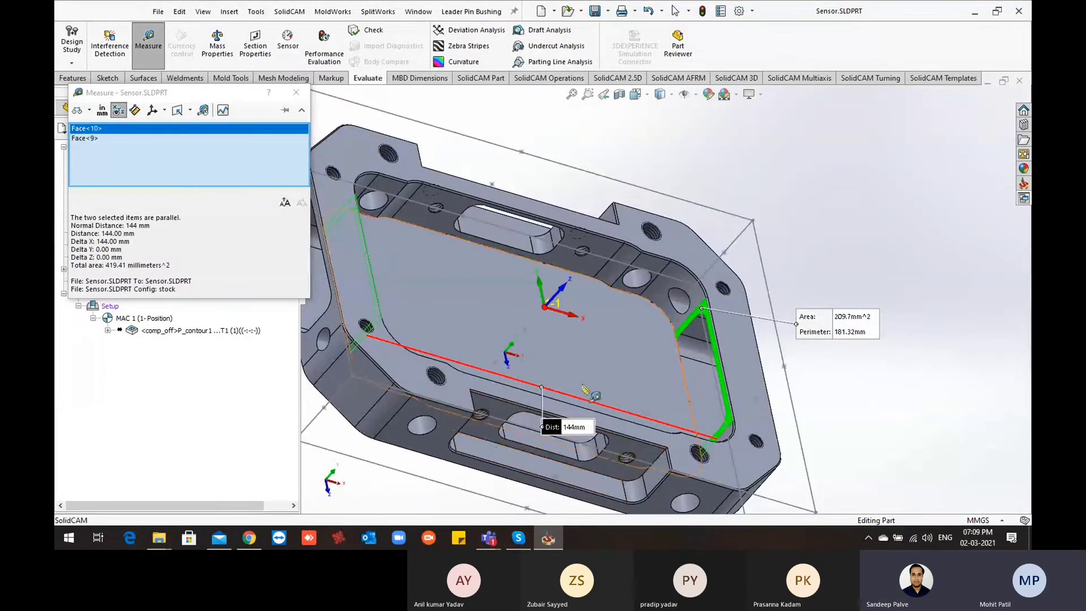
scroll(565, 394, "up", 3)
middle_click_drag(496, 388, 412, 338)
left_click(394, 271)
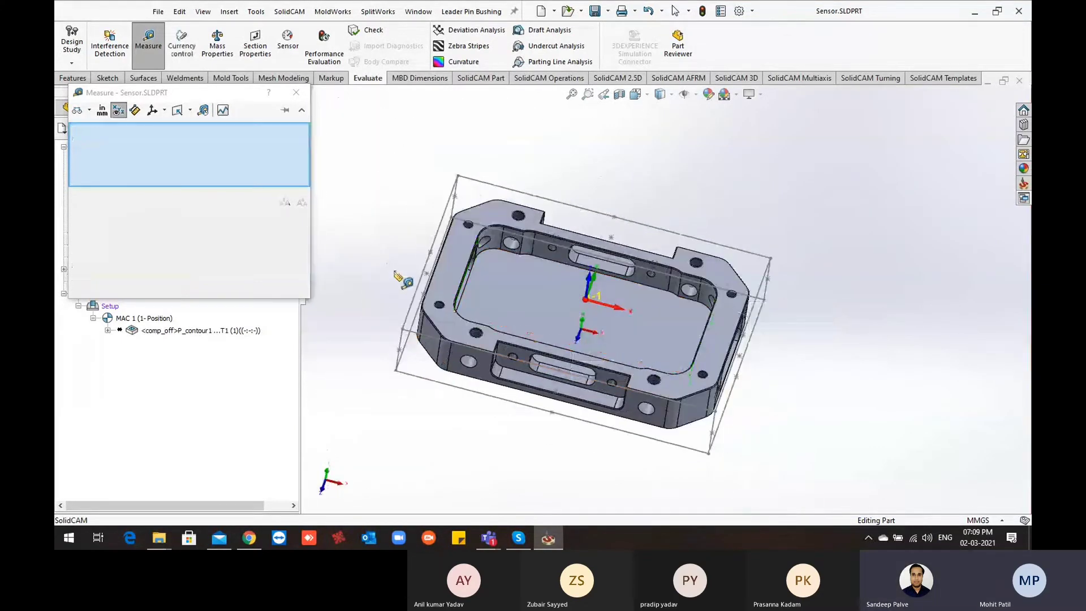
Step: Measure the pocket's depth from the top face to the pocket floor and close the measuring tool
left_click(458, 272)
left_click(487, 290)
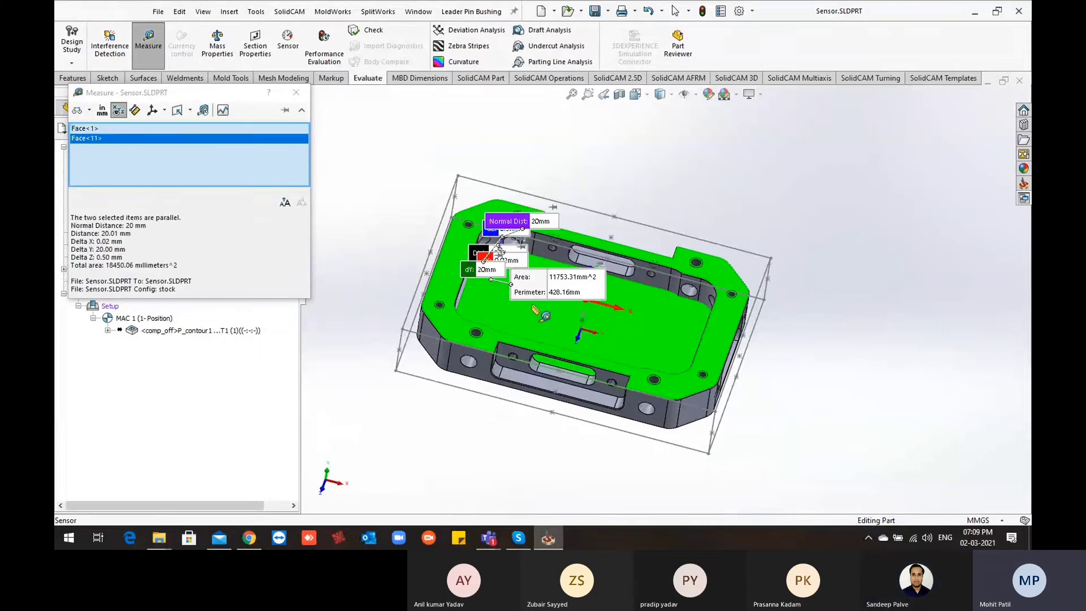
left_click(386, 192)
left_click(295, 93)
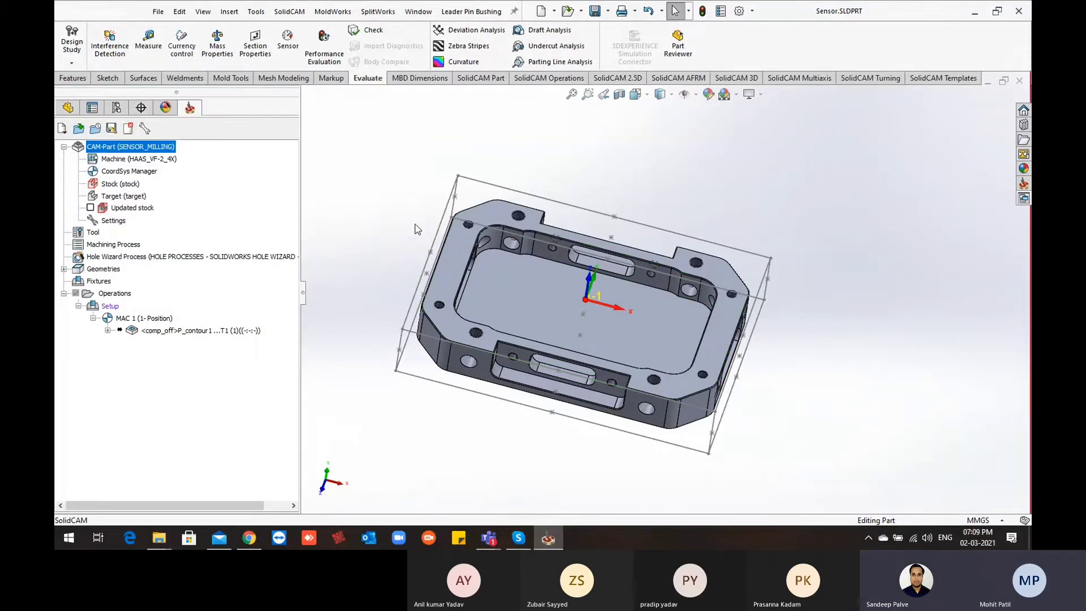
Step: Open the existing P_contour1 pocket operation for editing, display its contour1 geometry on the model and return to the operation
middle_click_drag(417, 229, 595, 353)
scroll(597, 339, "down", 1)
middle_click_drag(475, 243, 474, 257)
scroll(430, 232, "down", 1)
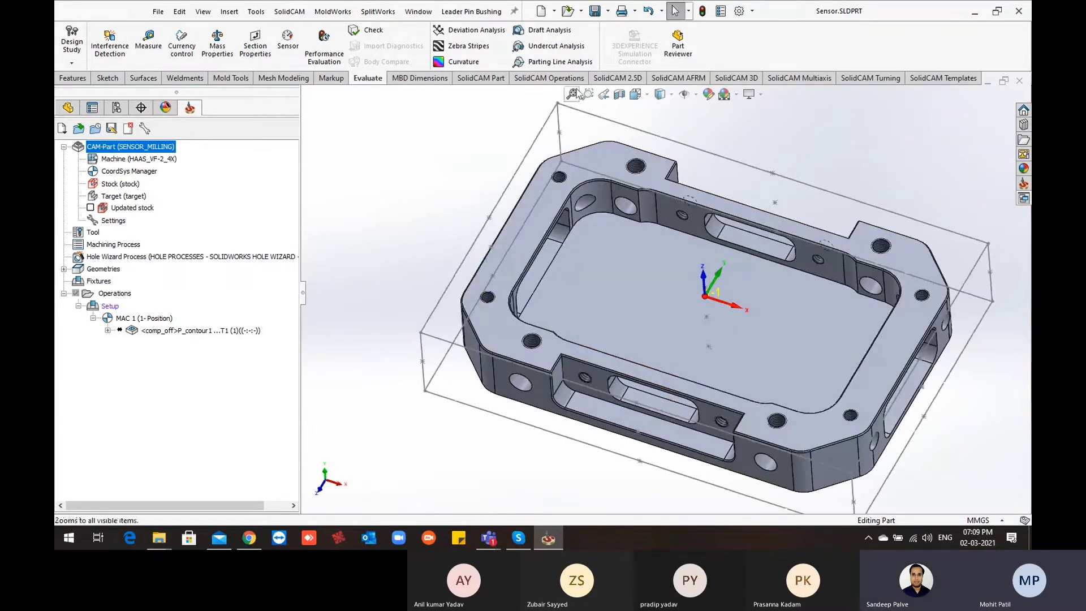
left_click(617, 78)
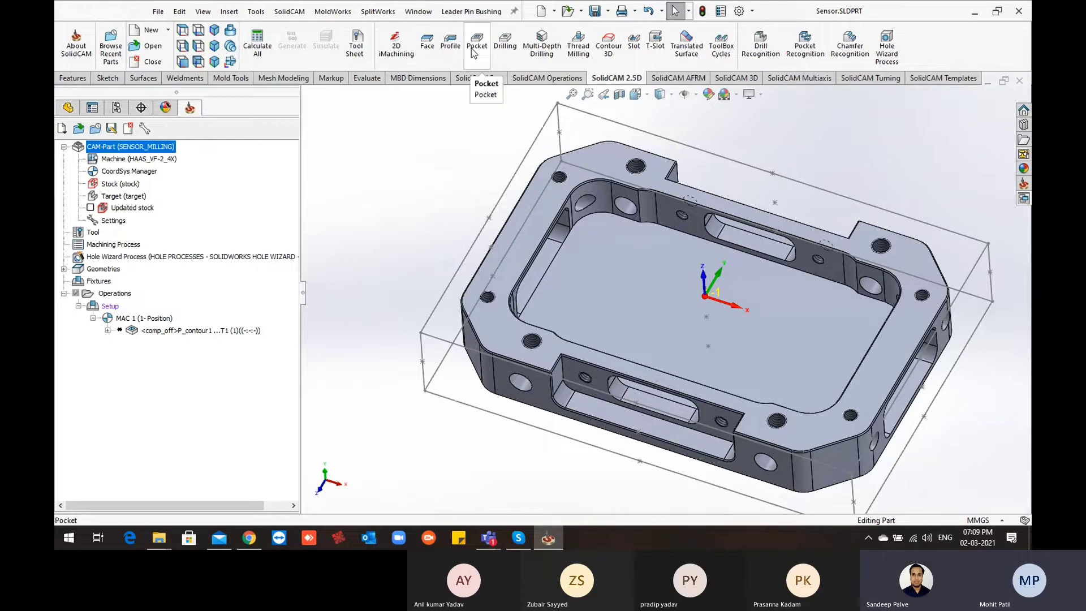
middle_click_drag(565, 238, 572, 235)
middle_click_drag(581, 299, 592, 300)
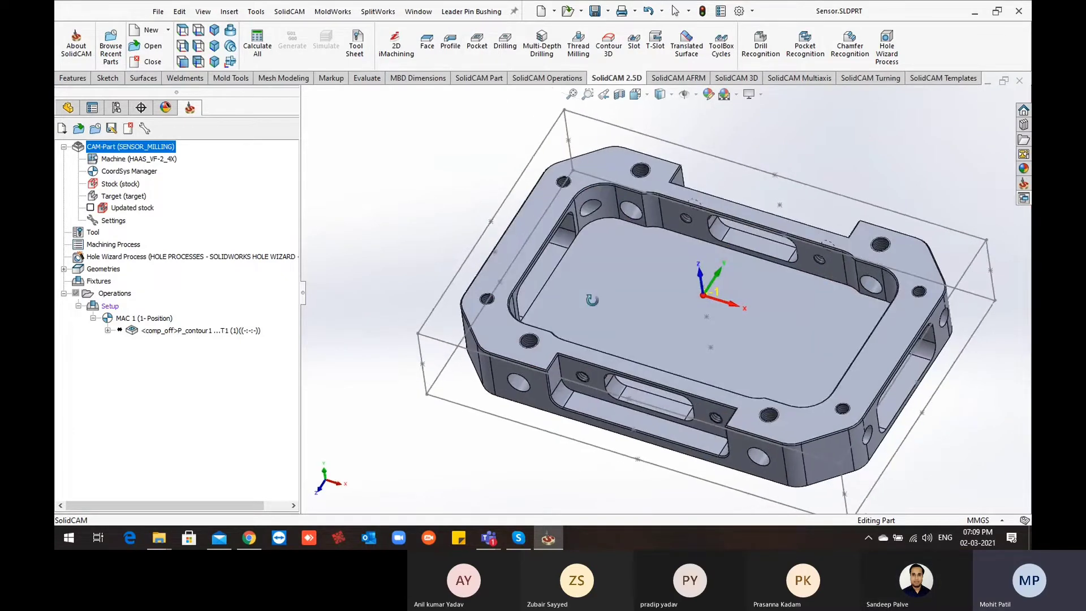
right_click(199, 331)
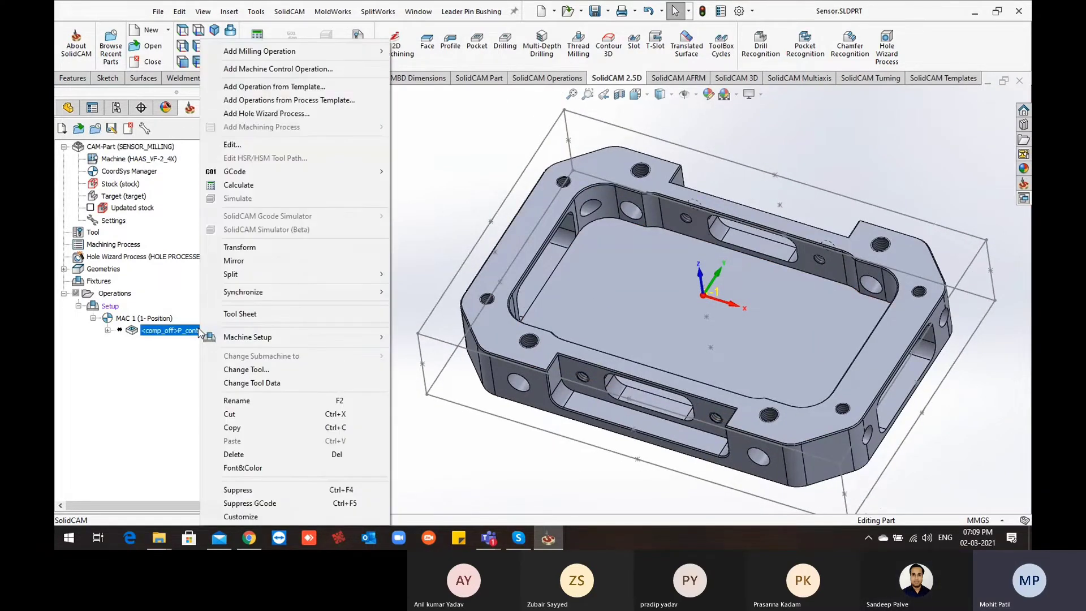
left_click(233, 144)
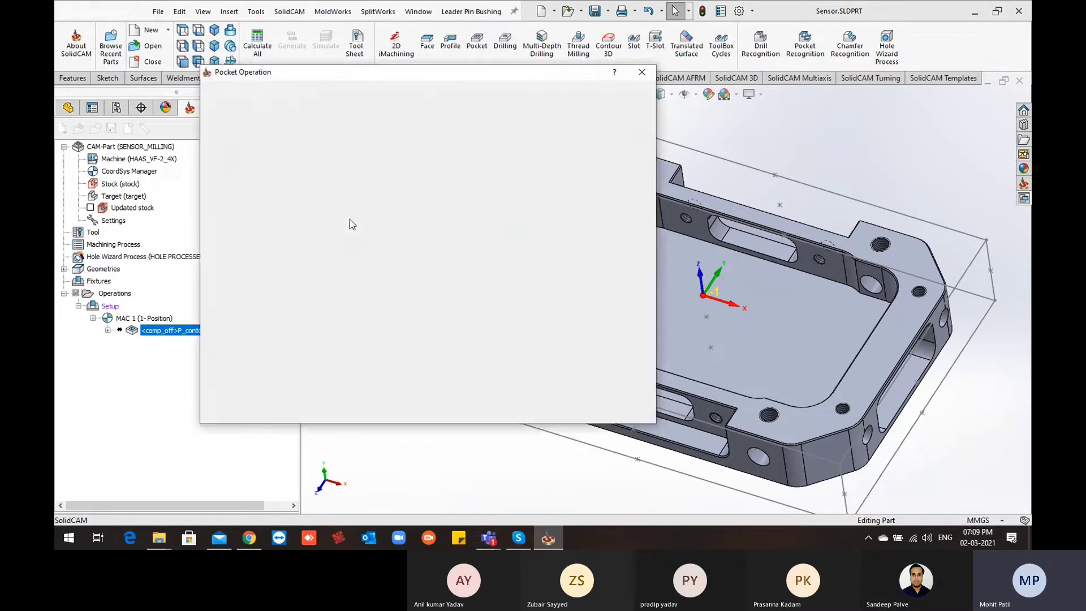
left_click(251, 123)
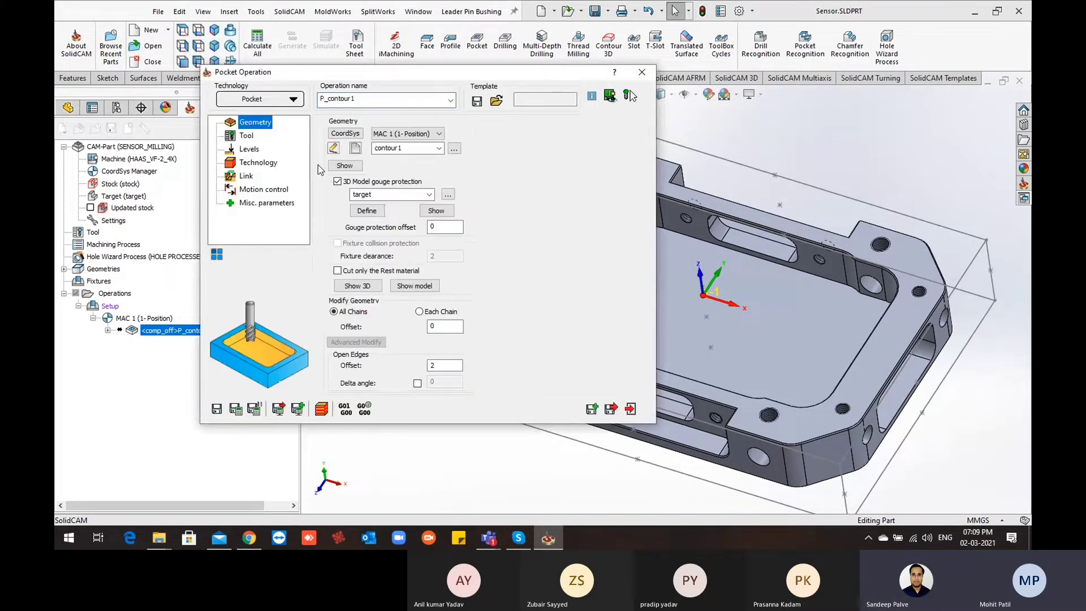
left_click(343, 166)
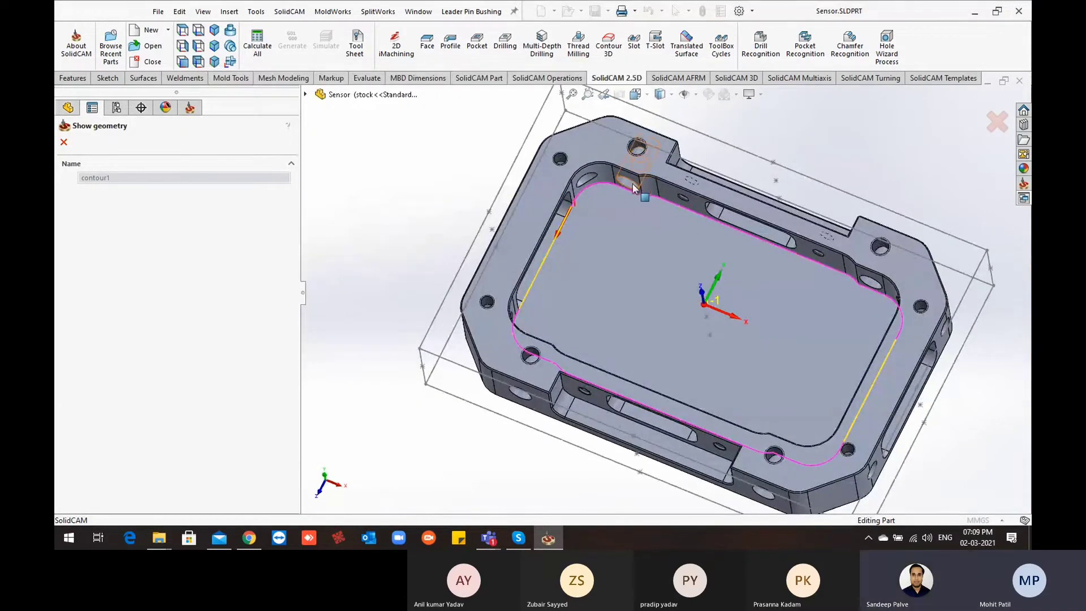
left_click(65, 143)
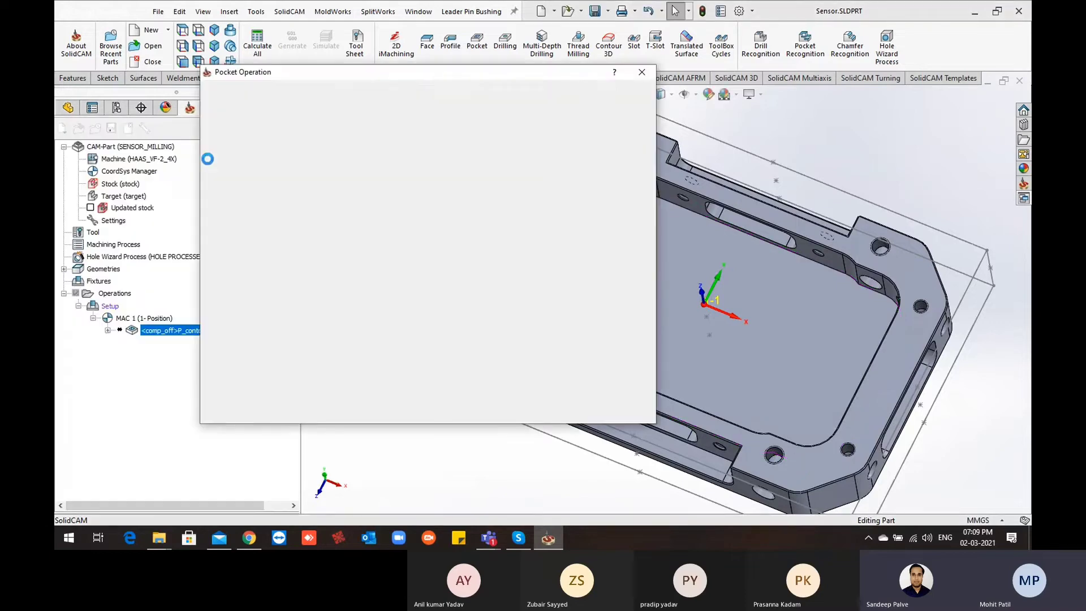
Step: Review the operation's 16 mm end mill, switch the feed units to mm/min and set the XY feed to 800
left_click(247, 136)
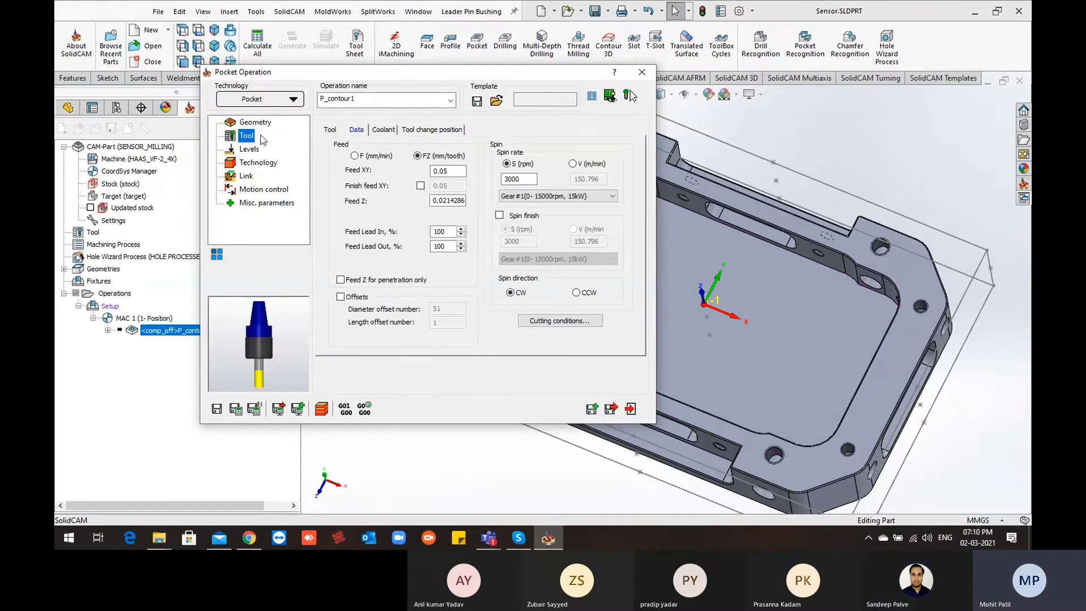
left_click(329, 130)
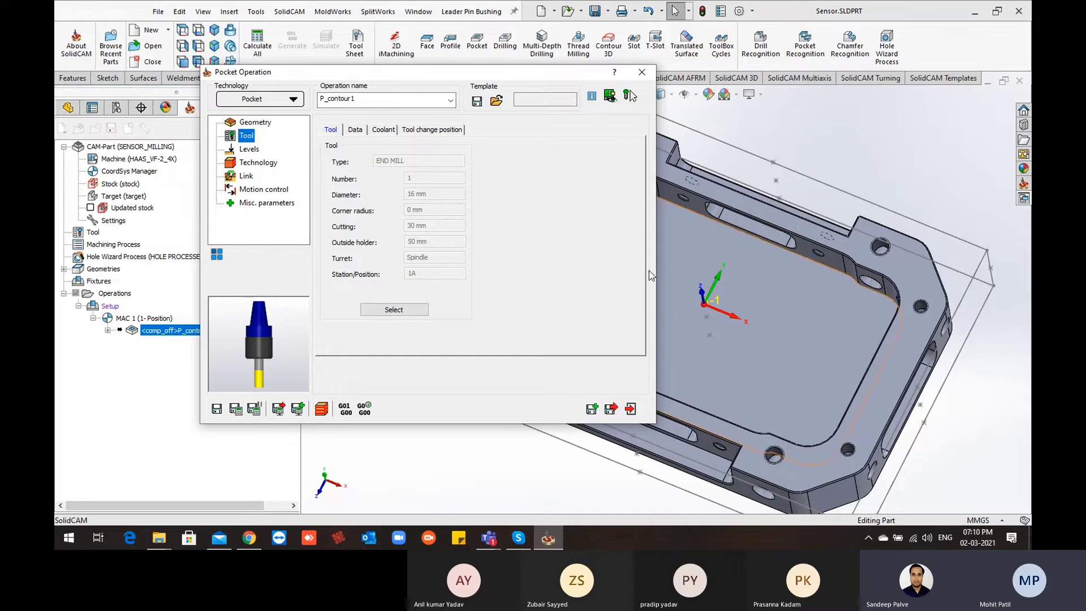
left_click(350, 132)
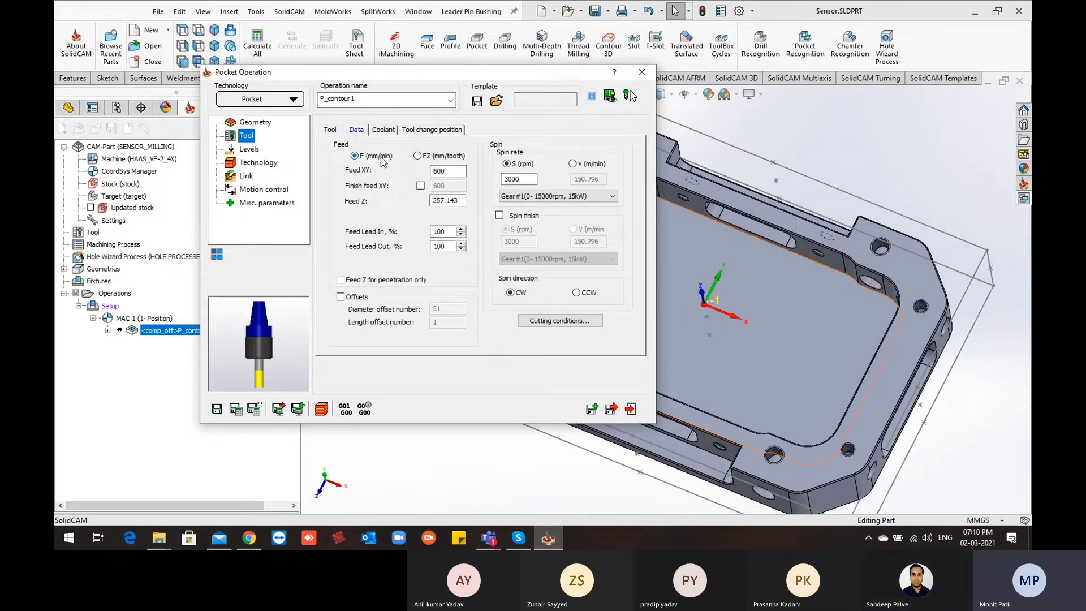
scroll(712, 284, "up", 2)
middle_click_drag(713, 284, 820, 292, "ctrl")
middle_click_drag(748, 302, 736, 284)
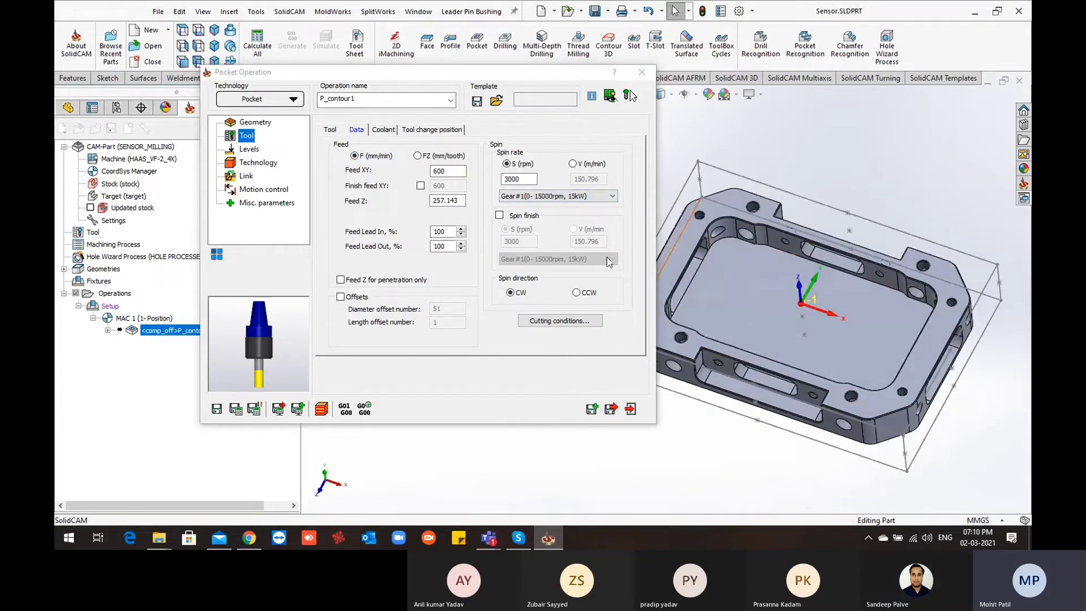
double_click(455, 173)
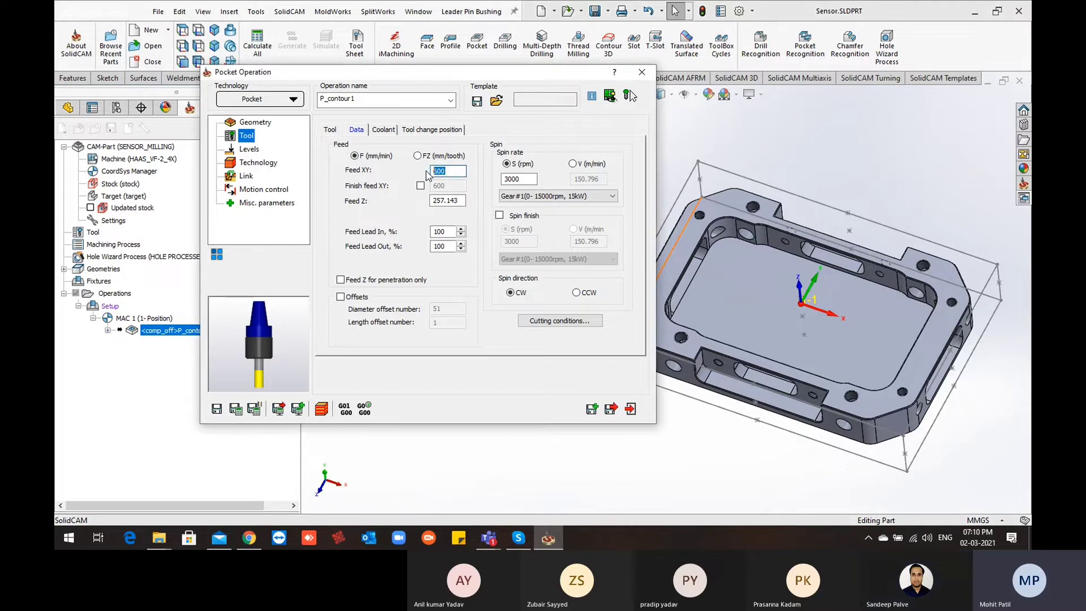
type("800")
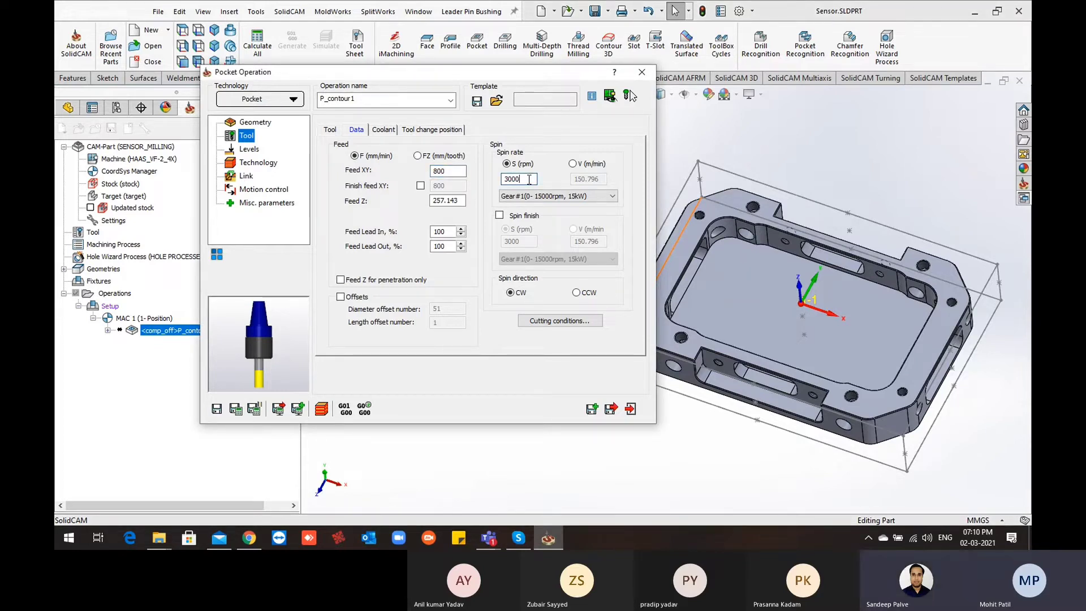
left_click_drag(478, 67, 486, 70)
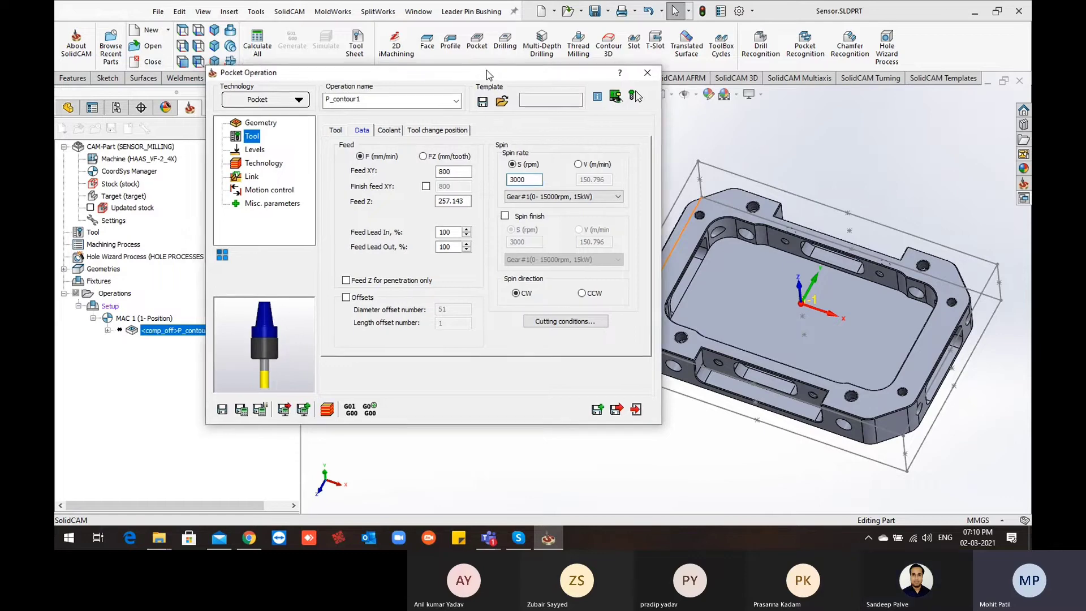
Step: Examine the pocket operation's clearance, upper level, pocket depth and step down settings against the model
left_click(255, 150)
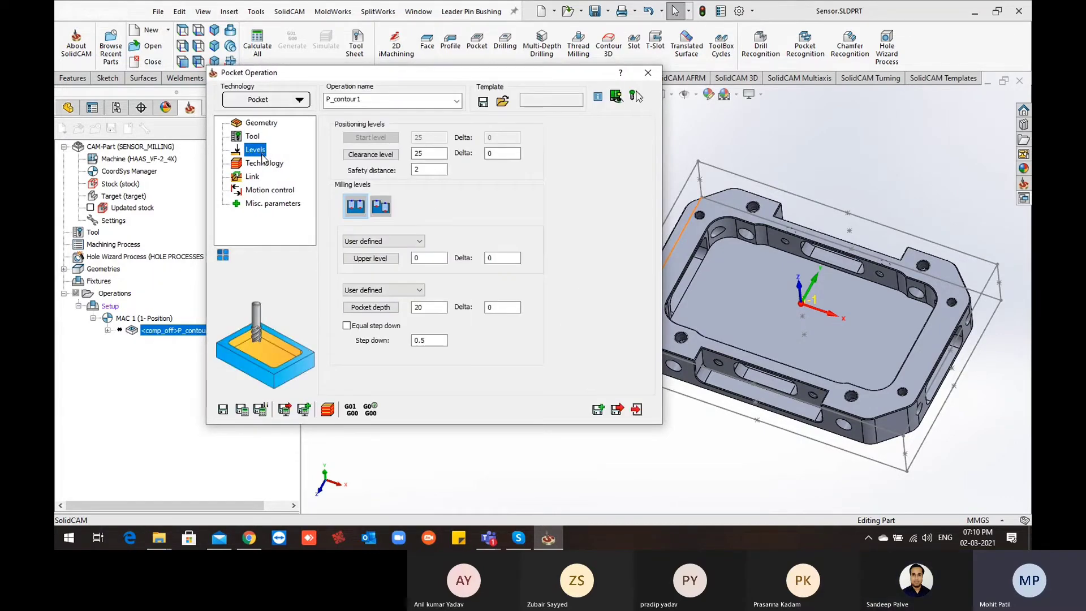
middle_click_drag(731, 317, 732, 280)
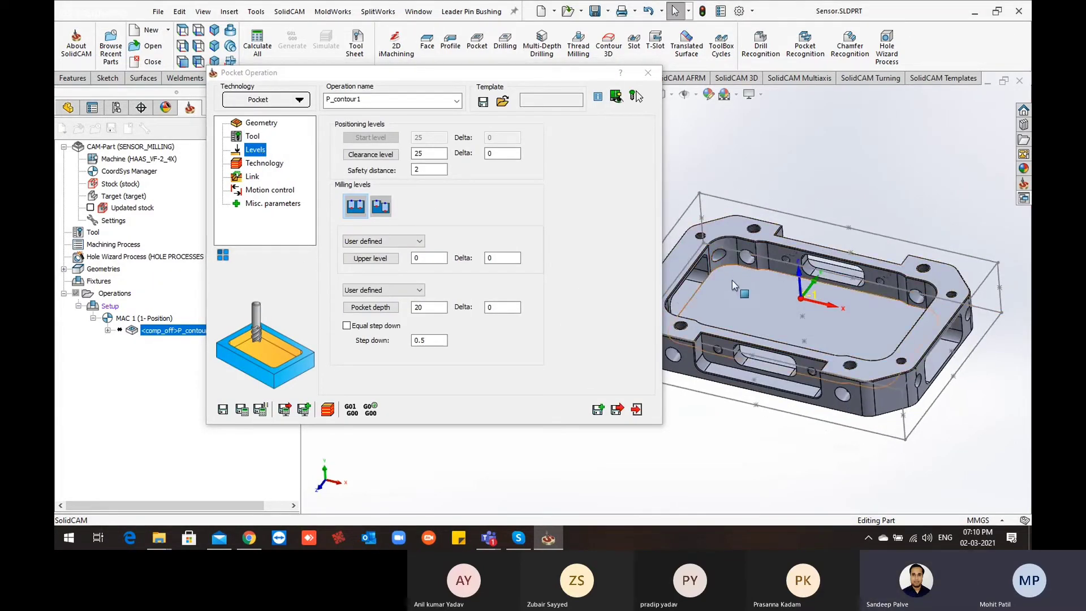
left_click(439, 337)
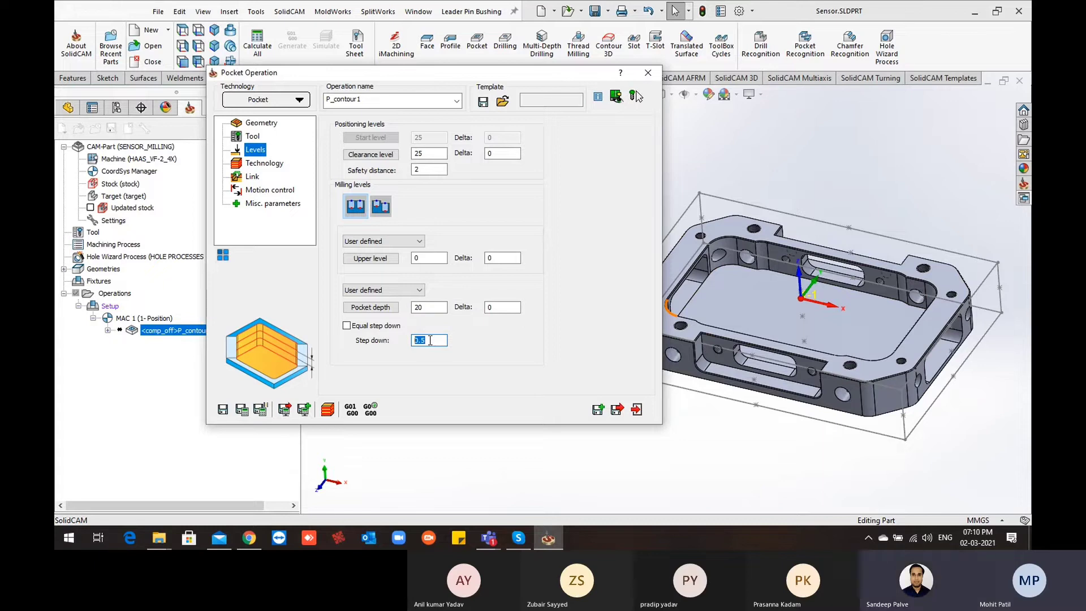
Step: Save and calculate the P_contour1 pocket toolpath with the Contour technology, and collapse the operation dialog
left_click(268, 165)
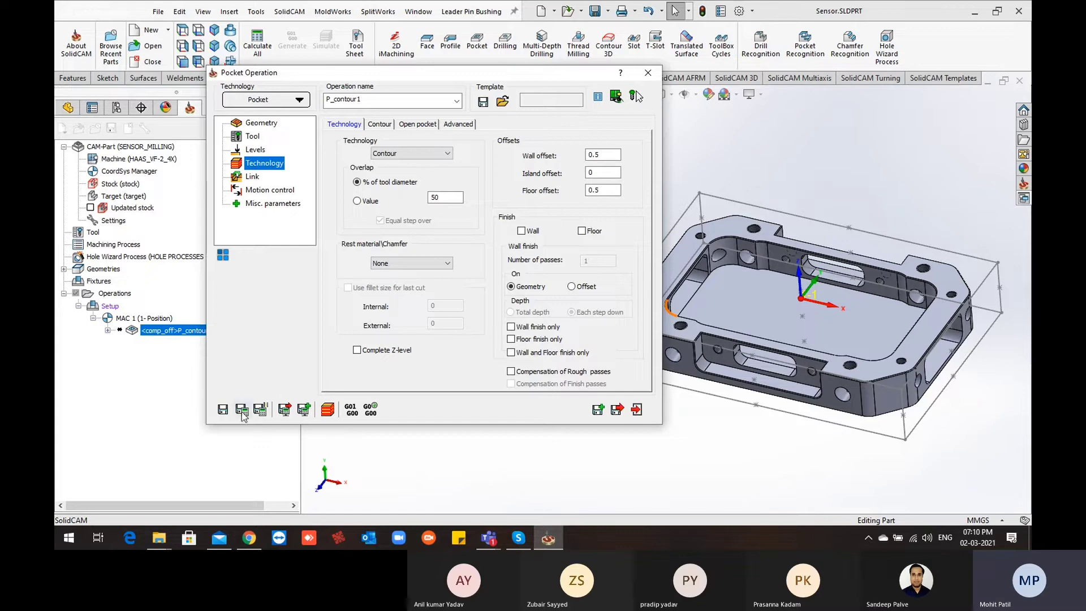
left_click(294, 407)
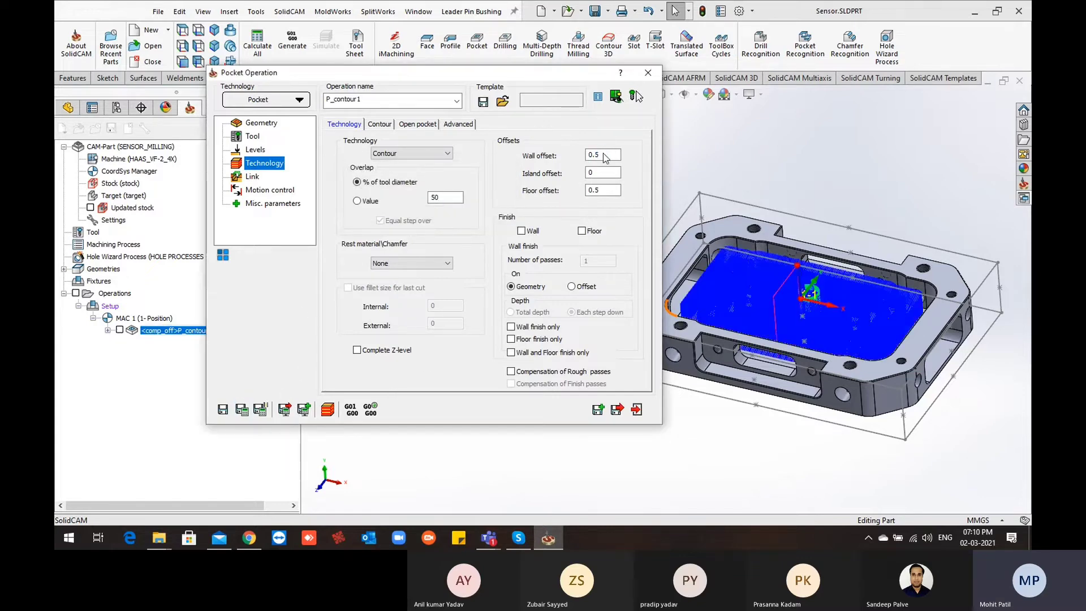
middle_click_drag(747, 282, 744, 361)
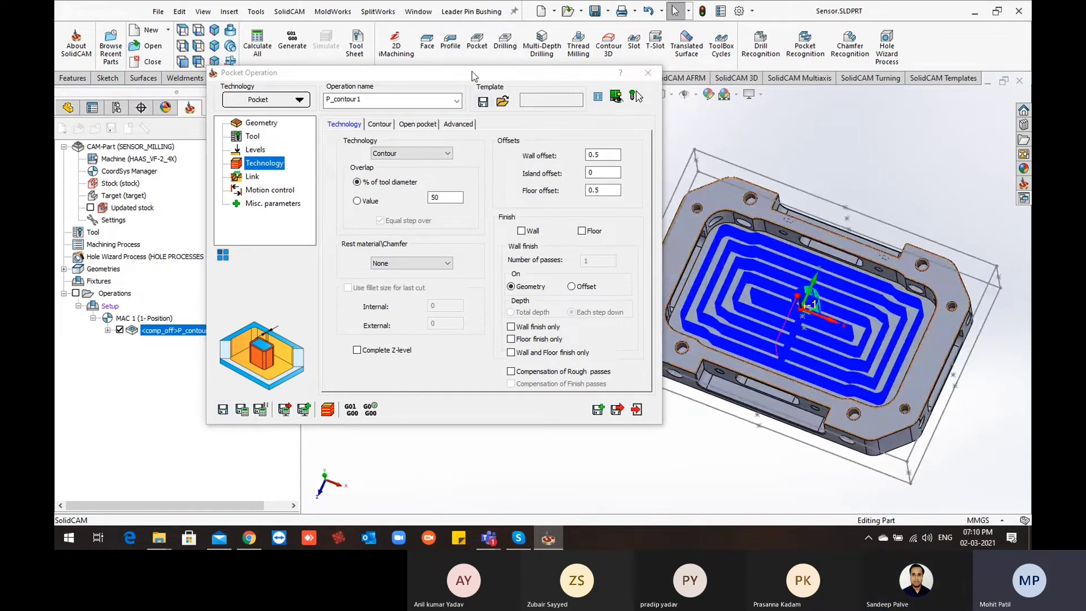
left_click_drag(471, 72, 568, 130)
double_click(558, 29)
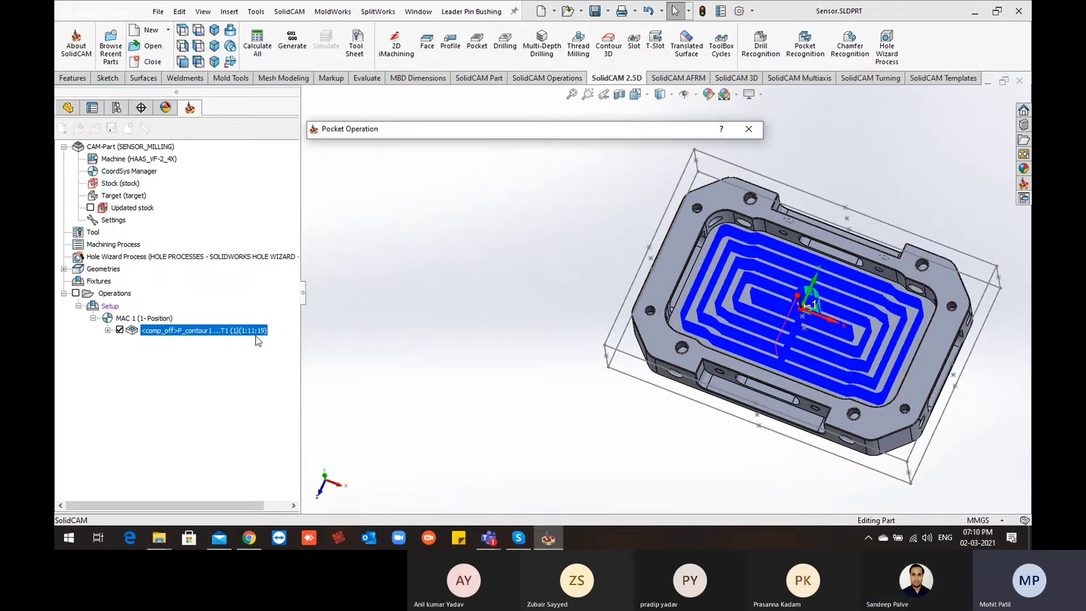
Step: Examine the calculated P_contour1 pocket toolpath on the model in tilted views and from the top
middle_click_drag(710, 301, 801, 329)
scroll(802, 325, "up", 2)
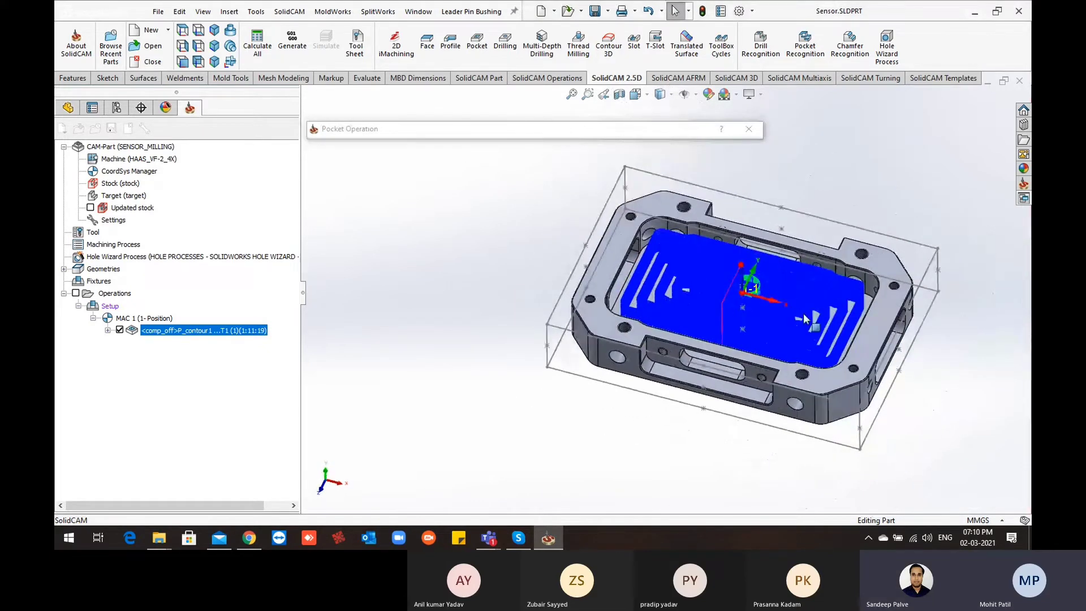
scroll(785, 330, "down", 2)
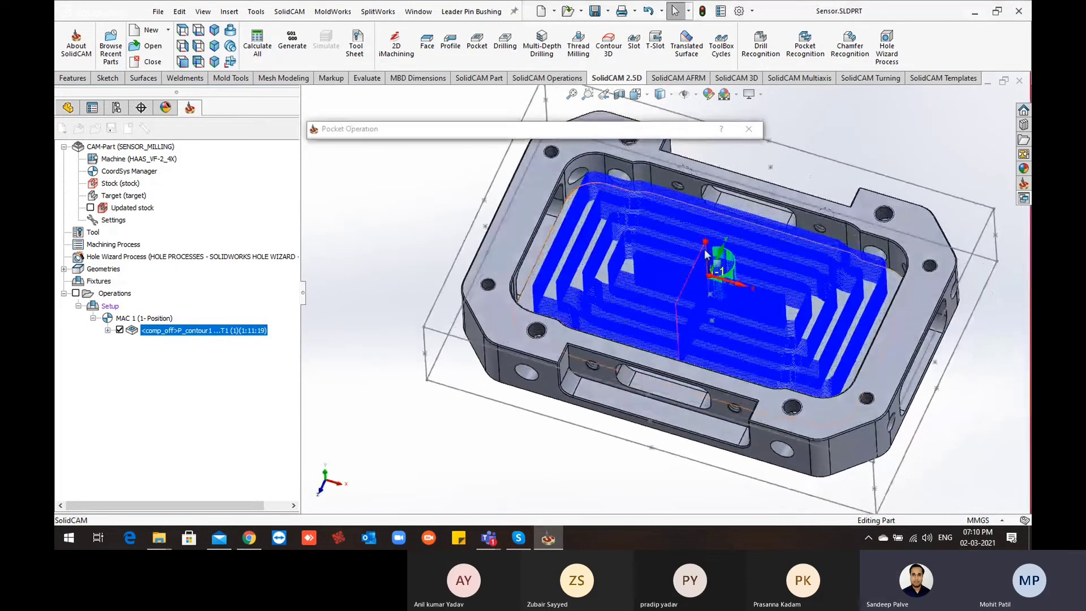
middle_click_drag(707, 254, 713, 344)
scroll(651, 308, "up", 3)
key("space")
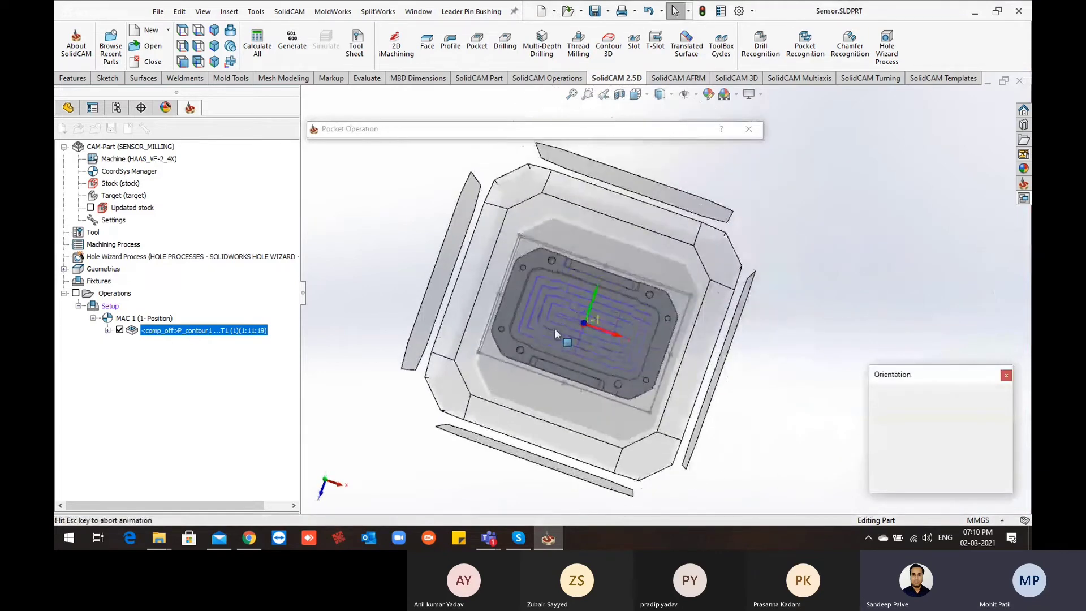
key("ctrl+5")
scroll(544, 288, "down", 4)
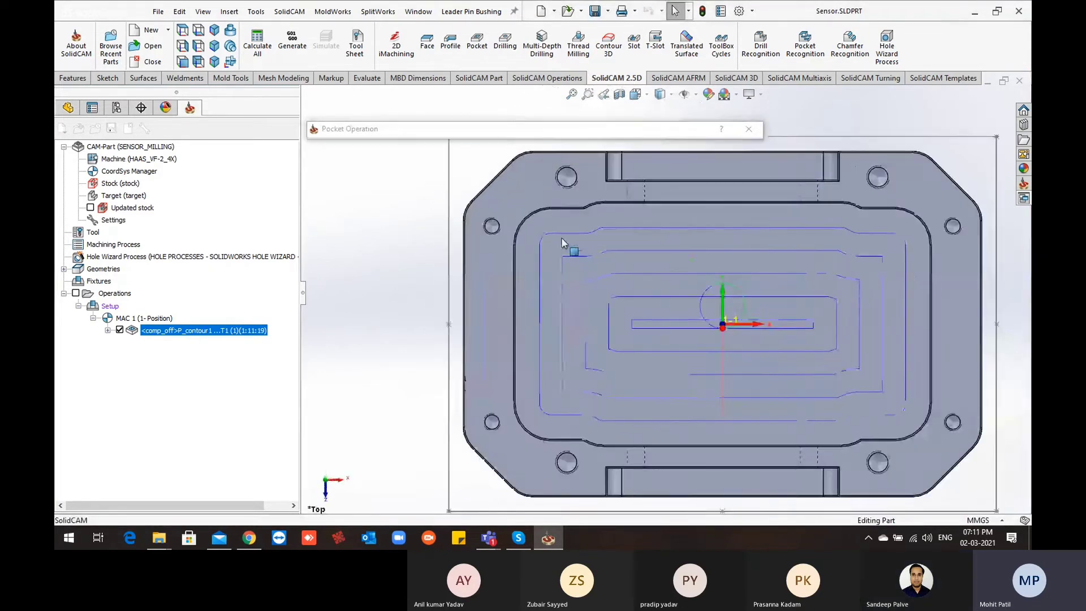
scroll(580, 248, "up", 2)
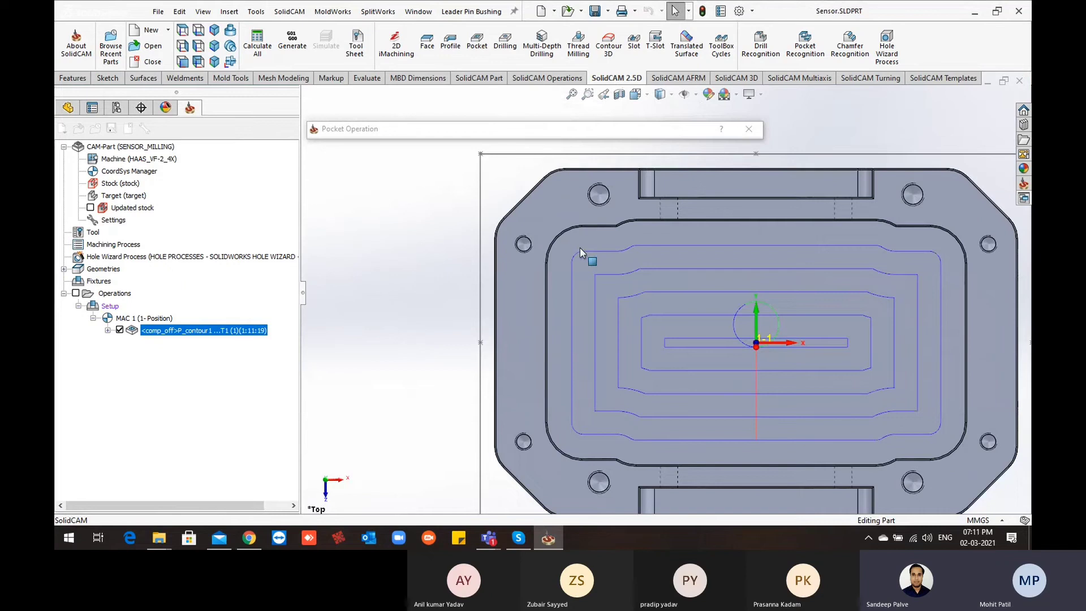
scroll(680, 272, "down", 1)
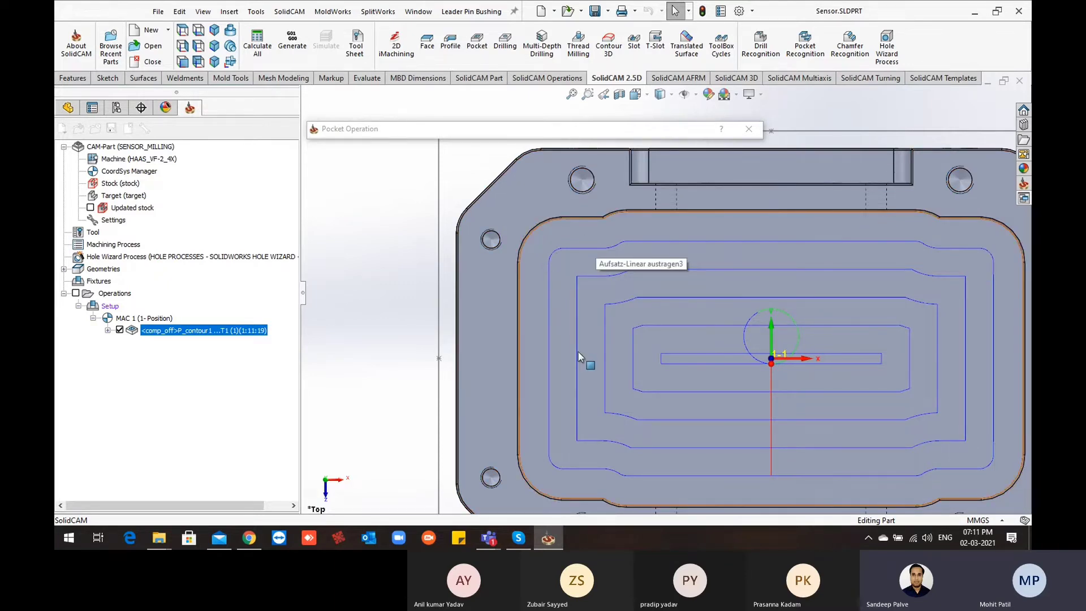
scroll(579, 345, "up", 2)
middle_click_drag(662, 388, 637, 273)
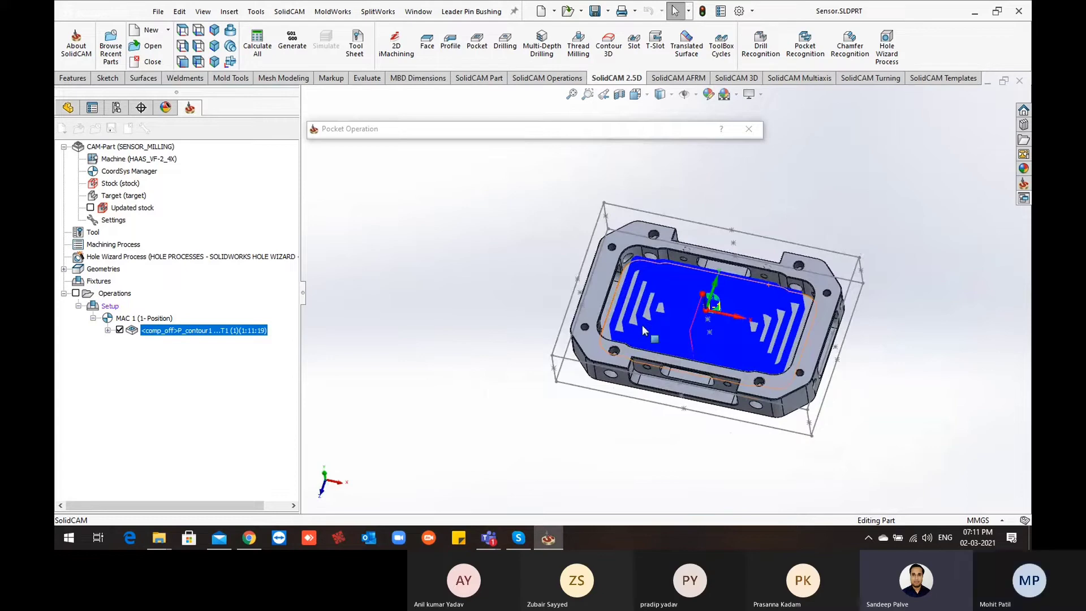
scroll(642, 326, "down", 5)
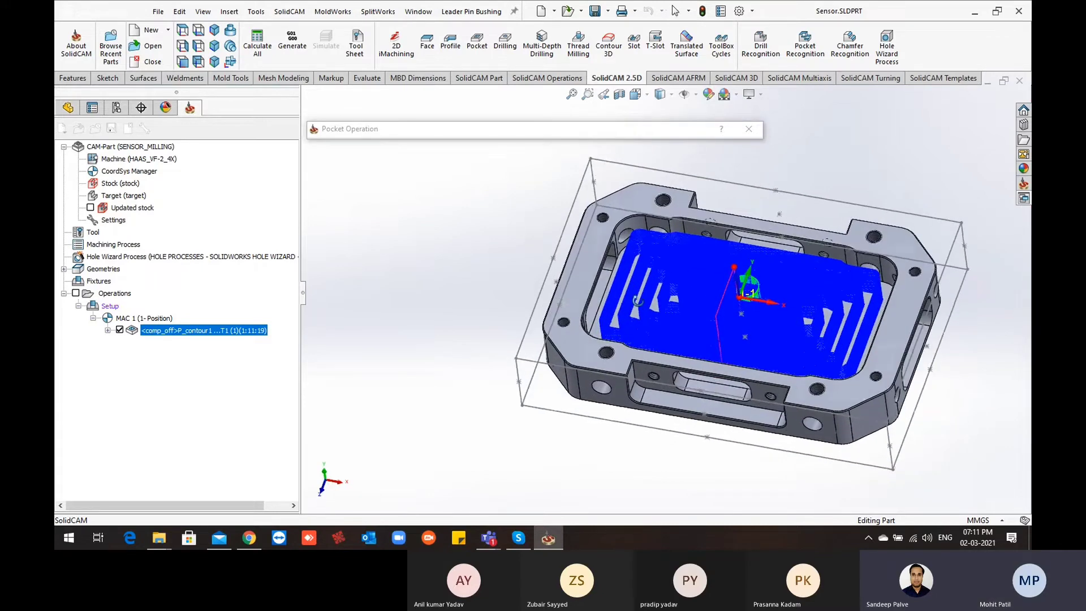
scroll(683, 213, "up", 2)
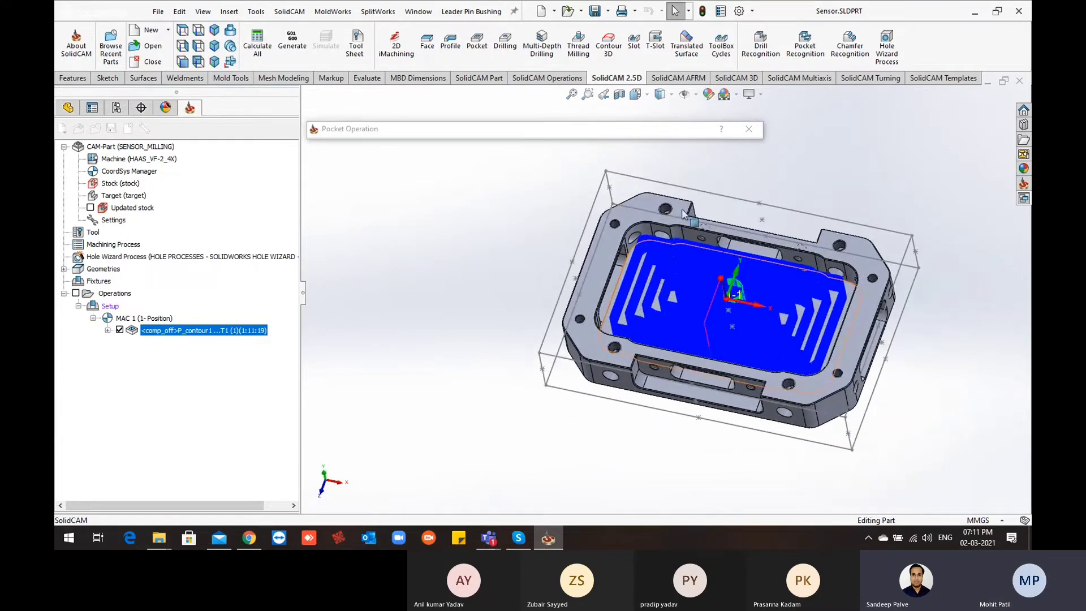
Step: Close the pocket operation and suppress P_contour1 in the operations tree
left_click(742, 133)
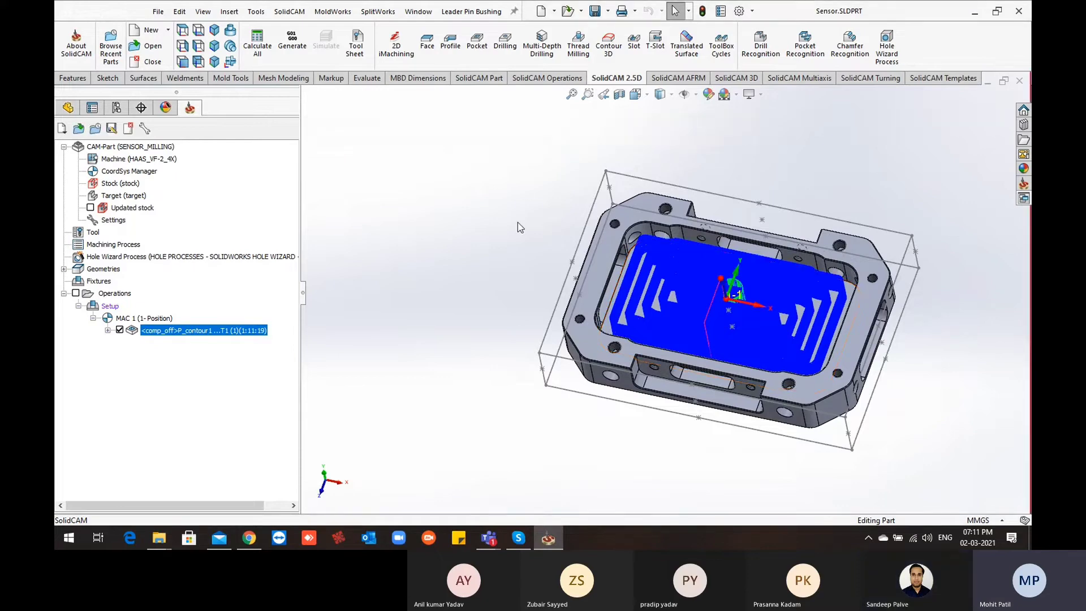
middle_click_drag(517, 222, 518, 234)
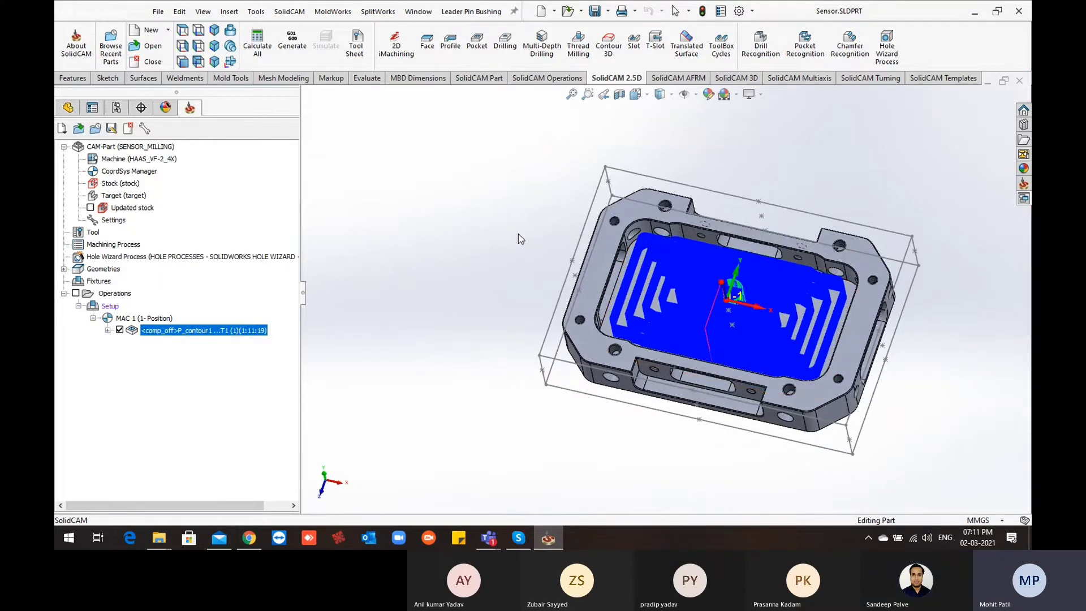
right_click(231, 335)
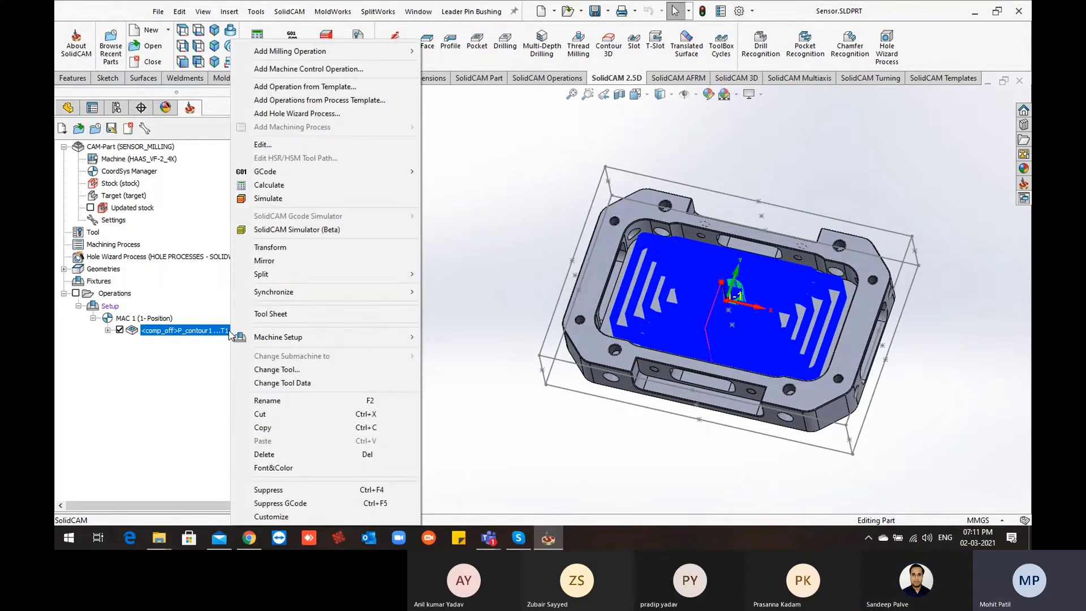
left_click(271, 490)
Step: Add a multi-tool iMachining operation and select the pocket's floor face as its geometry using recognition by faces
middle_click_drag(440, 358, 458, 190)
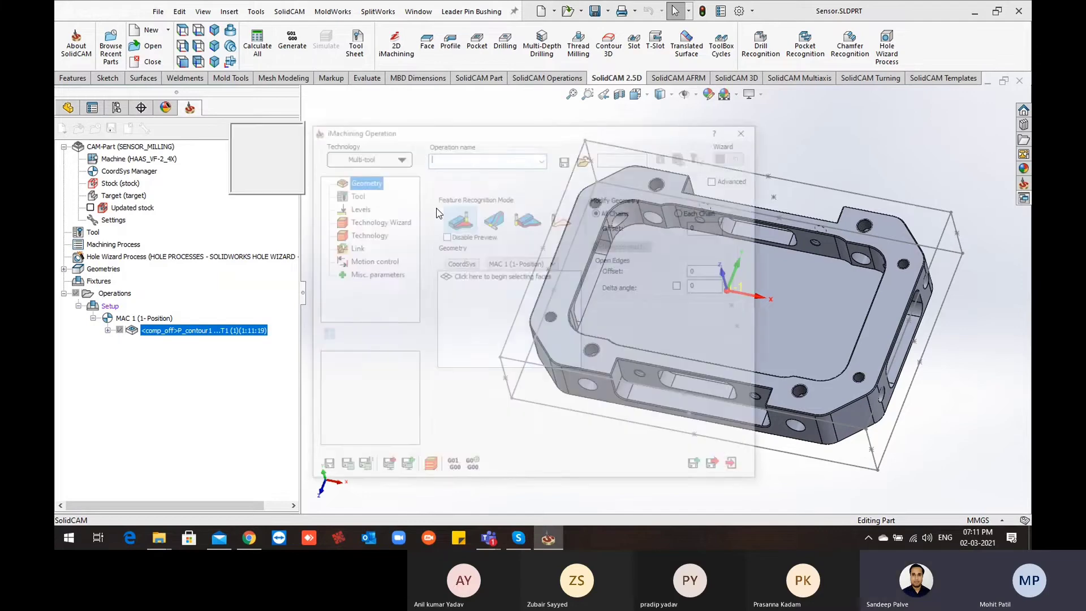
left_click_drag(546, 133, 356, 67)
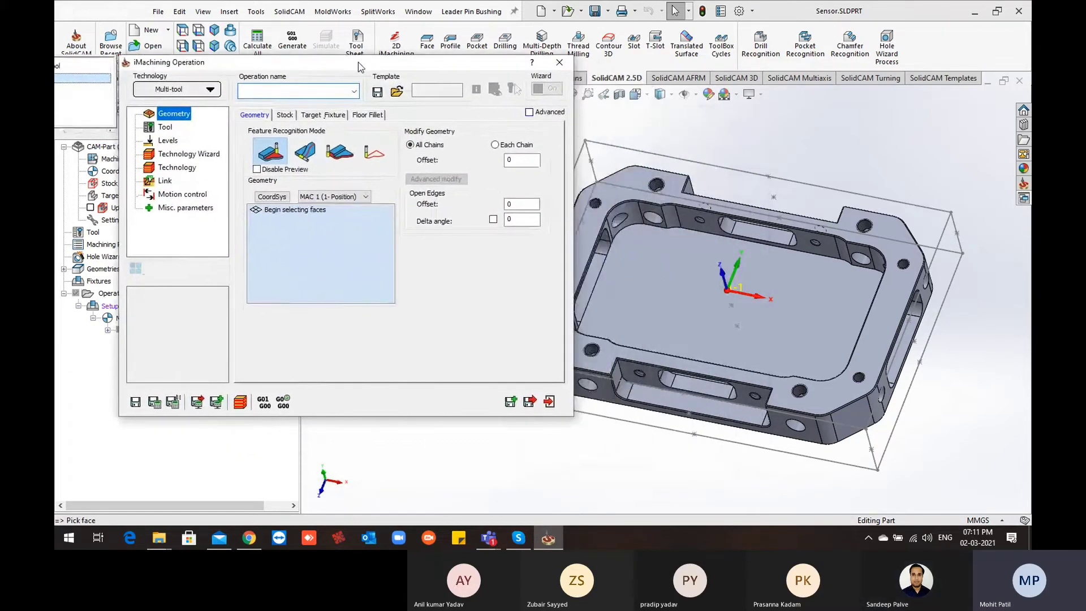
scroll(622, 286, "down", 3)
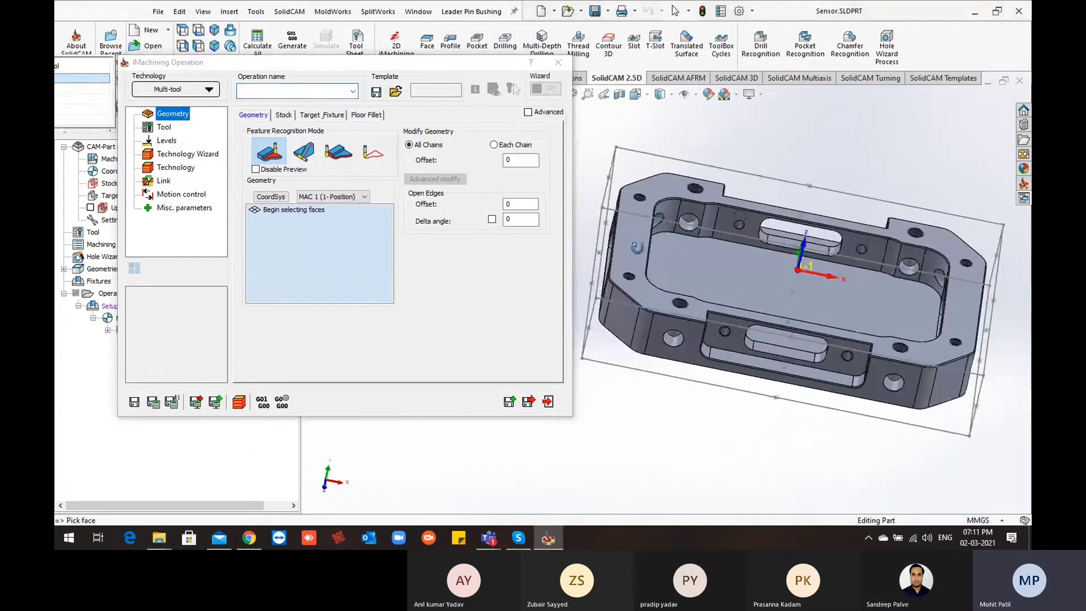
left_click(693, 272)
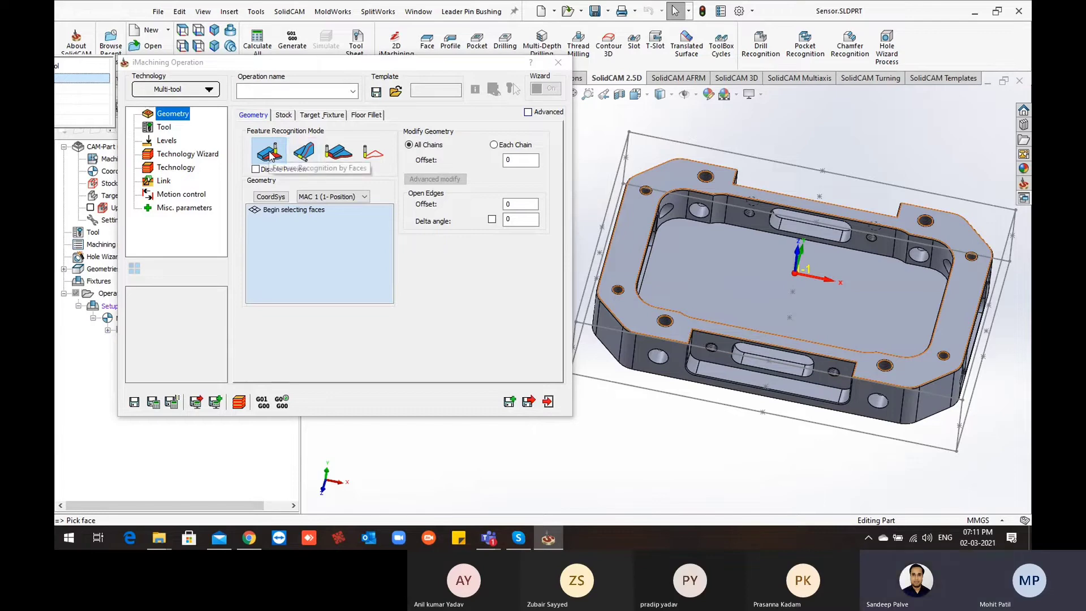
left_click(712, 254)
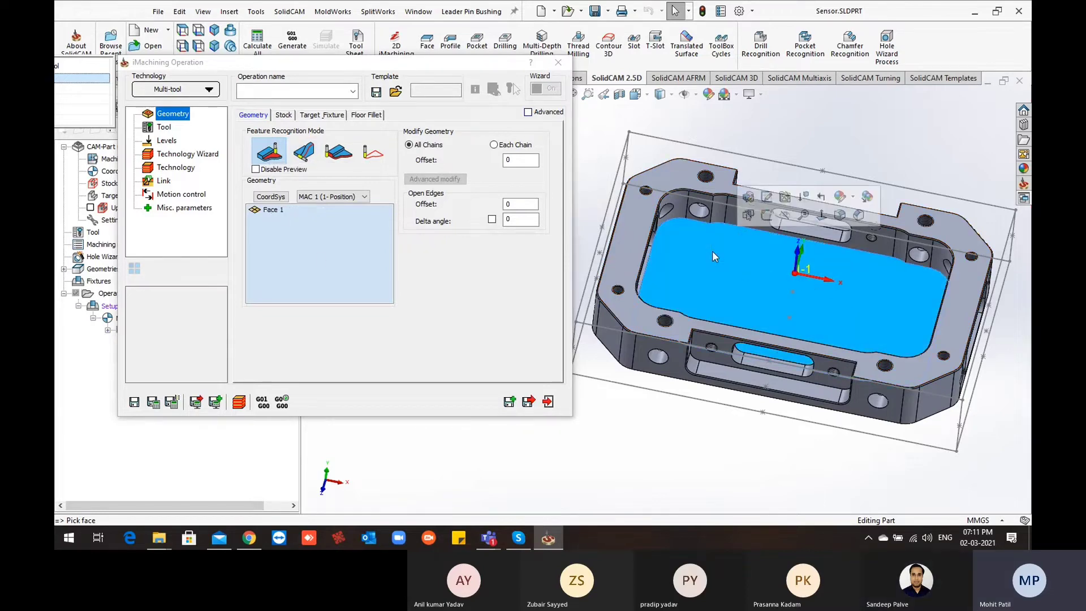
scroll(712, 255, "up", 2)
middle_click_drag(712, 255, 707, 283)
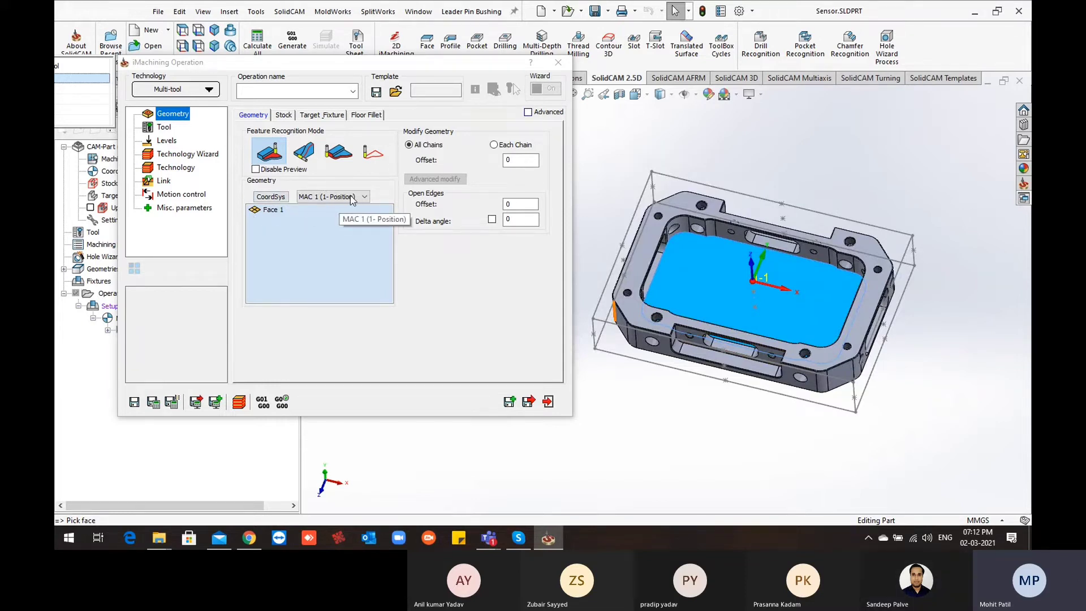
Step: Review the iMachining operation's stock definition and its 3D model and fixture protection settings
left_click(284, 116)
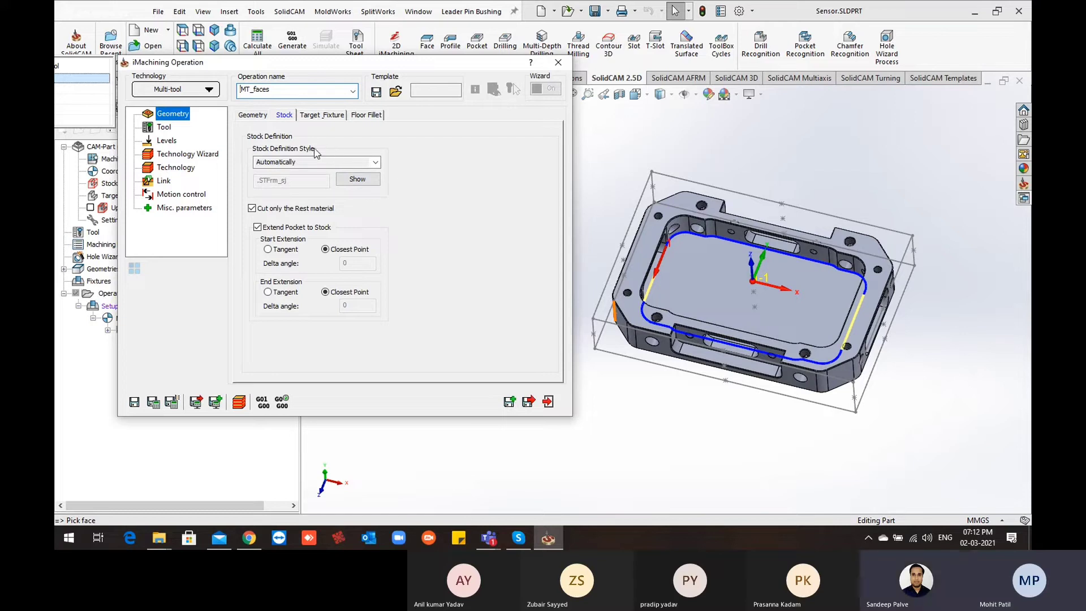
left_click(324, 117)
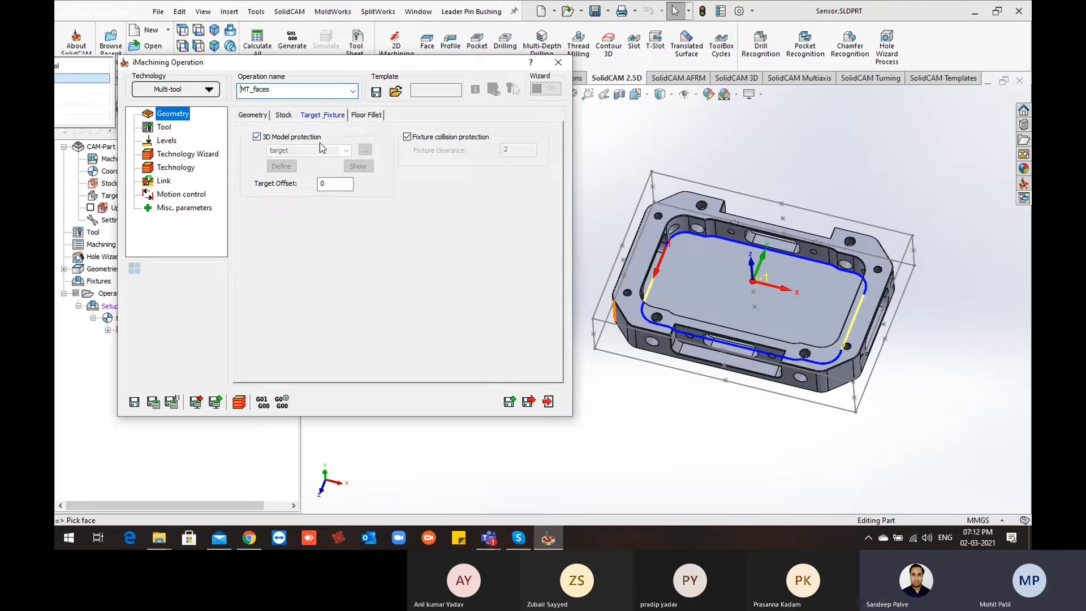
middle_click_drag(615, 310, 650, 261)
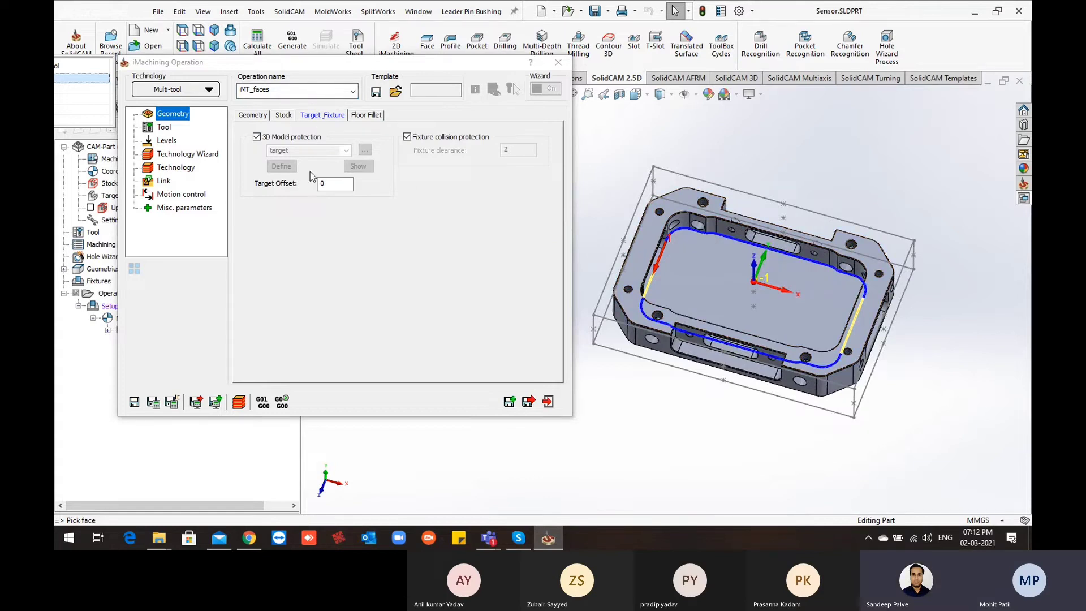
left_click(252, 116)
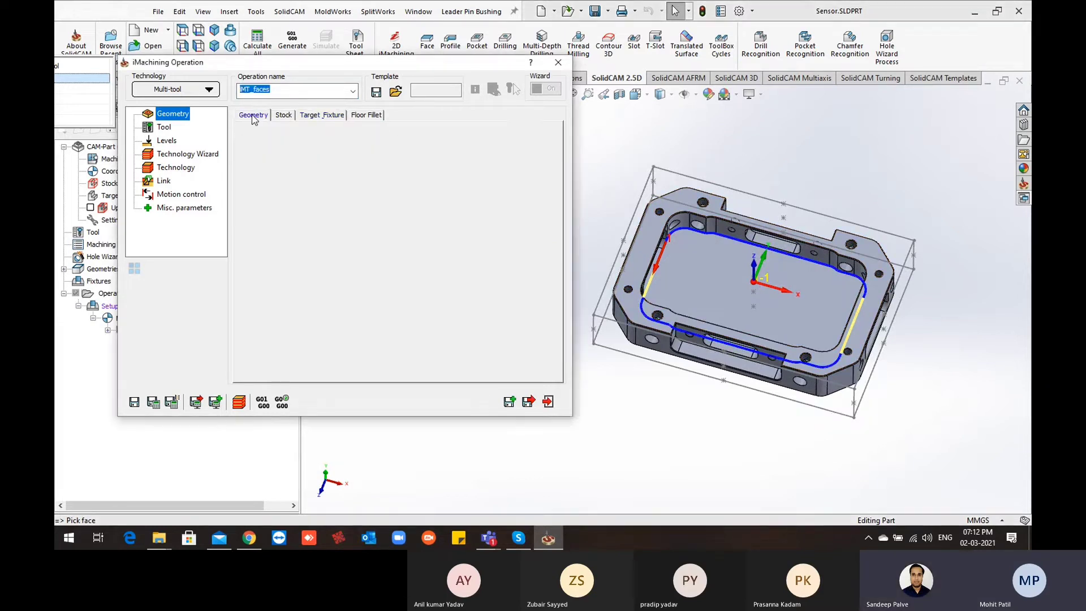
Step: Open the operation's tool selection and copy the existing 16 mm end mill as tool 2
left_click(170, 128)
left_click(262, 150)
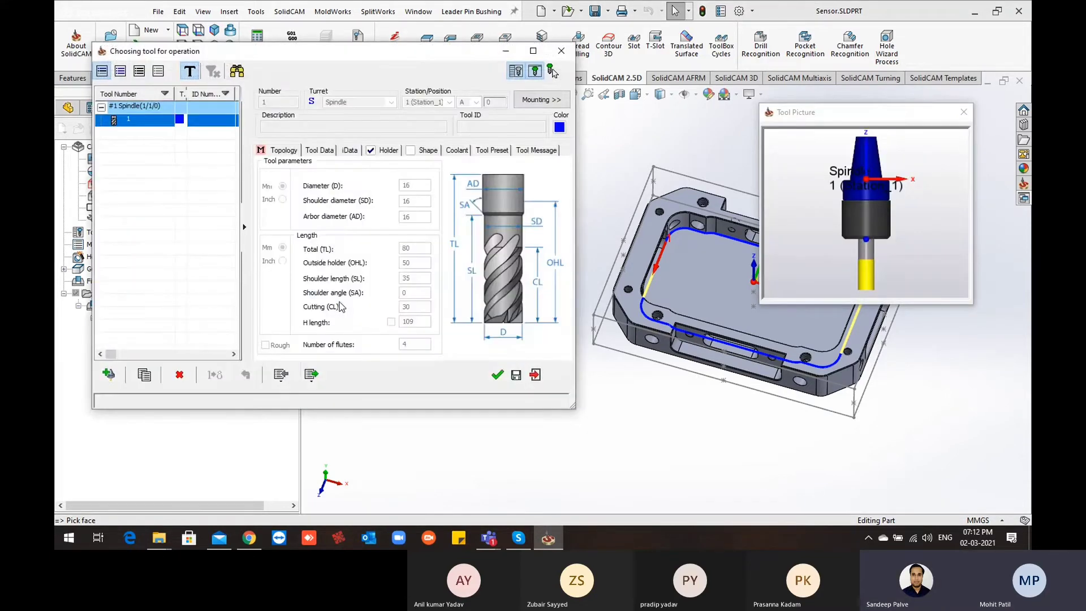
left_click_drag(333, 55, 380, 57)
right_click(196, 119)
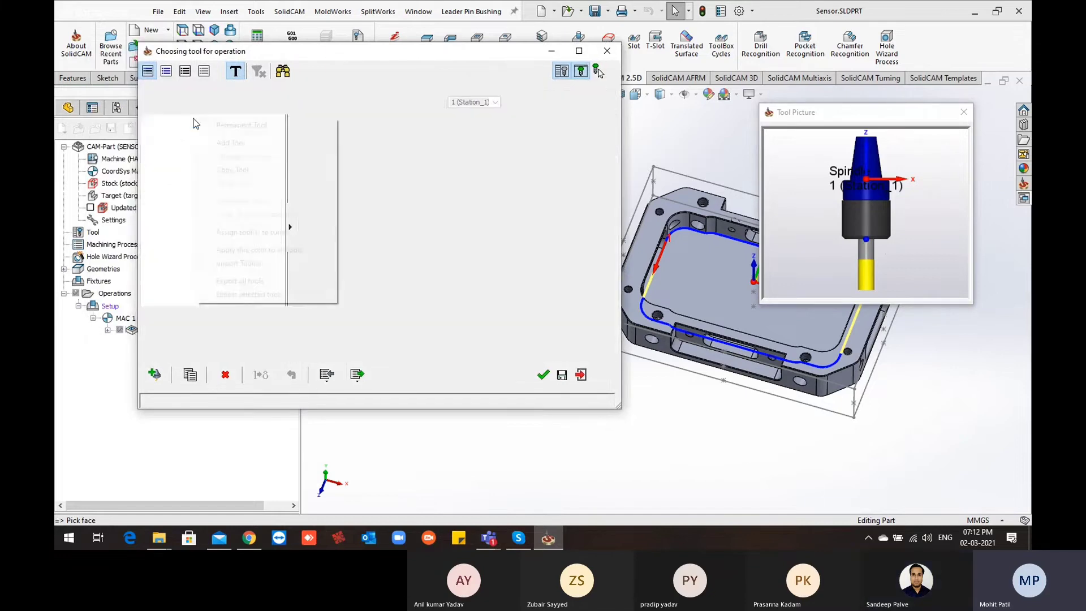
left_click(229, 169)
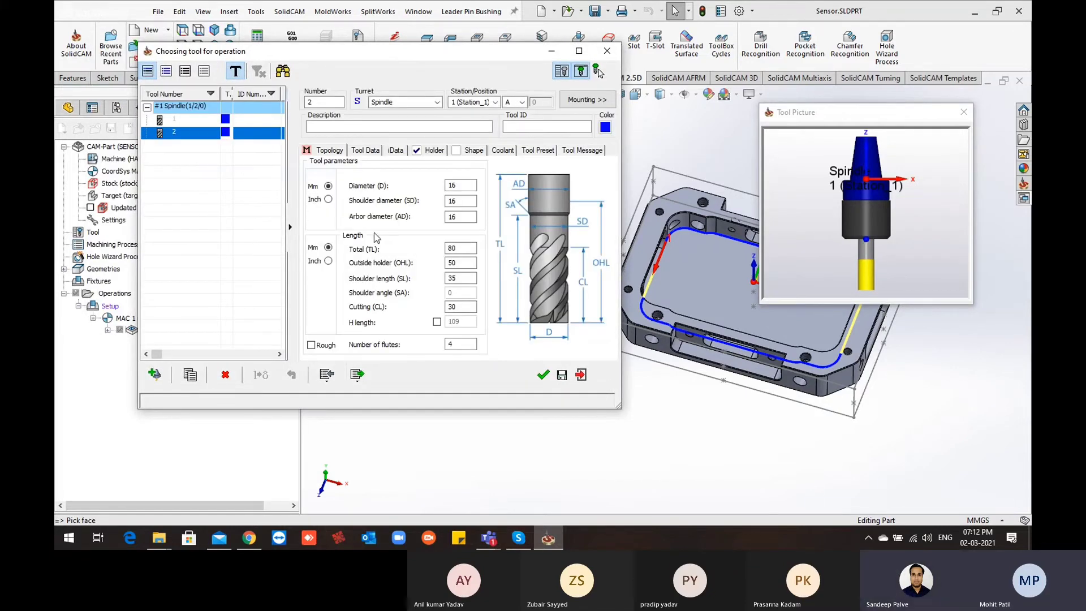
Step: Check the copied end mill's diameter, arbor diameter and number of flutes
left_click(461, 196)
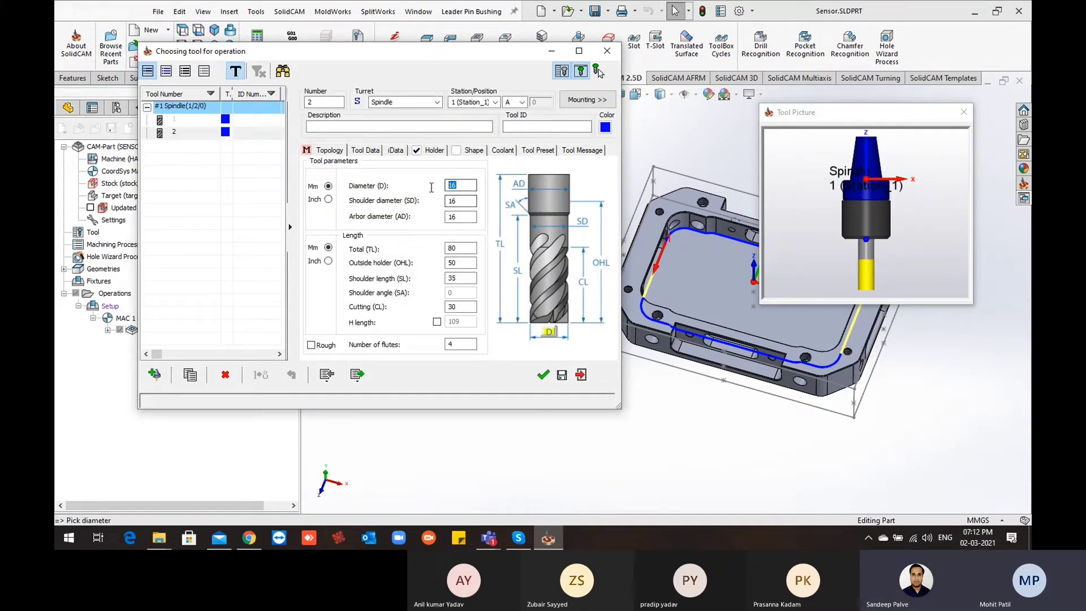
left_click(457, 217)
double_click(457, 217)
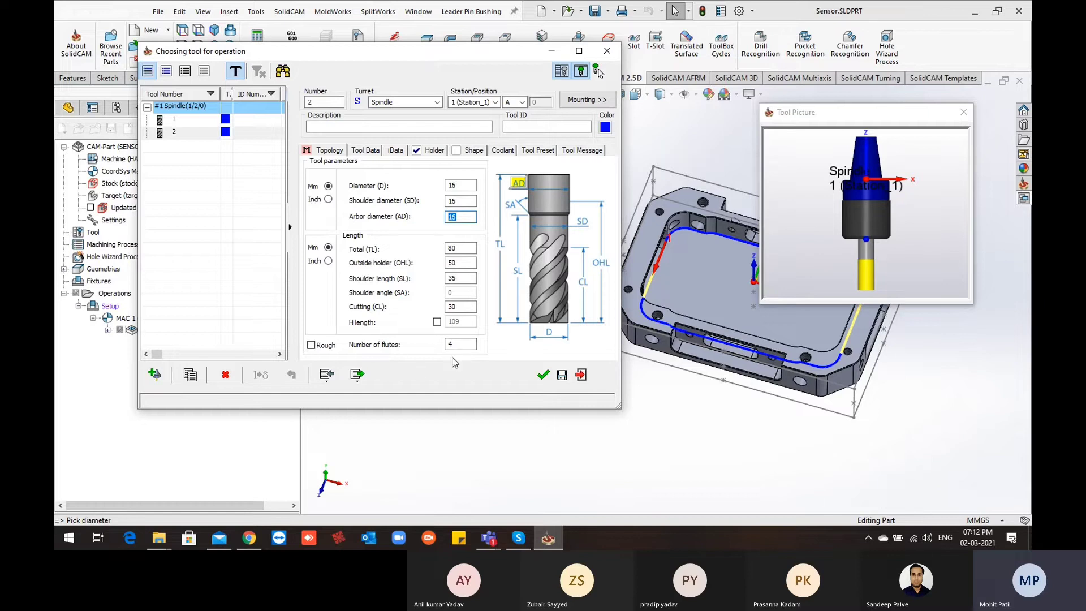
double_click(452, 345)
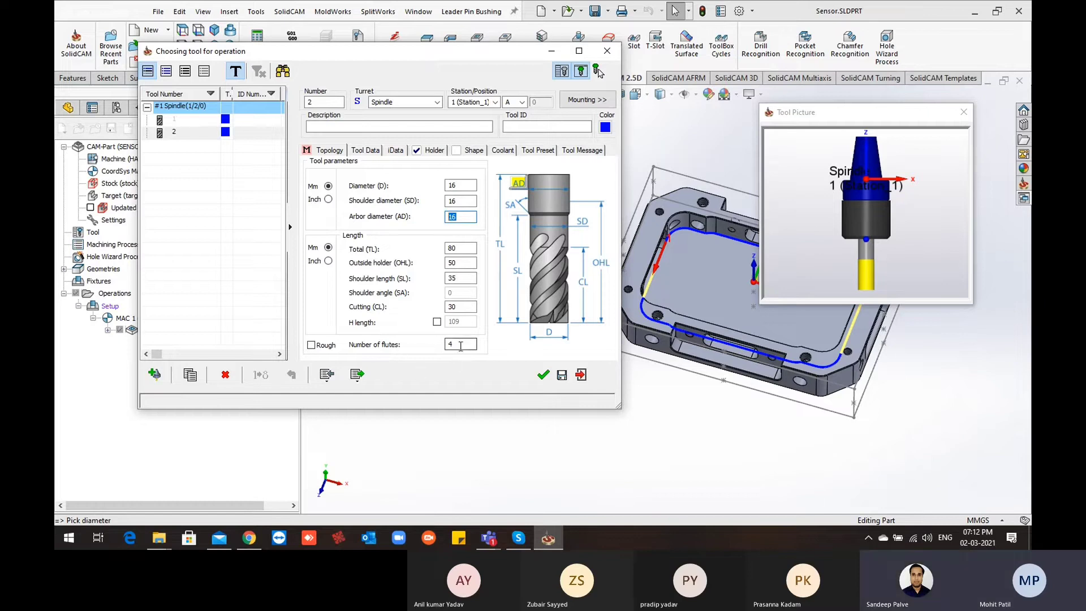
Step: Review tool 2's iData, including the tool material options and helix angle, and assign the tool to the iMachining operation
left_click(396, 152)
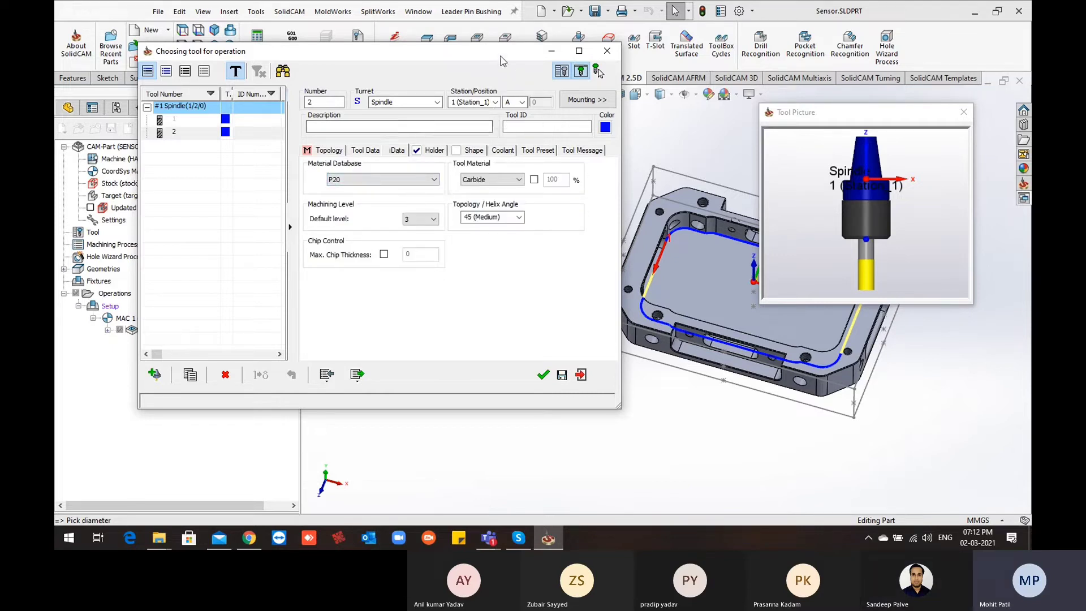
left_click_drag(504, 51, 537, 78)
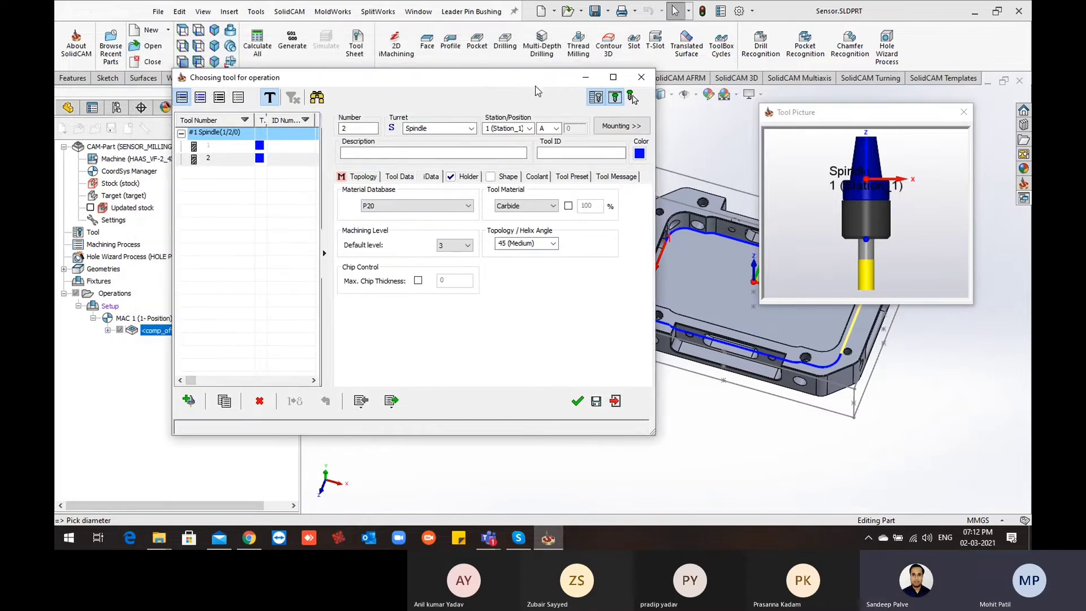
left_click(553, 207)
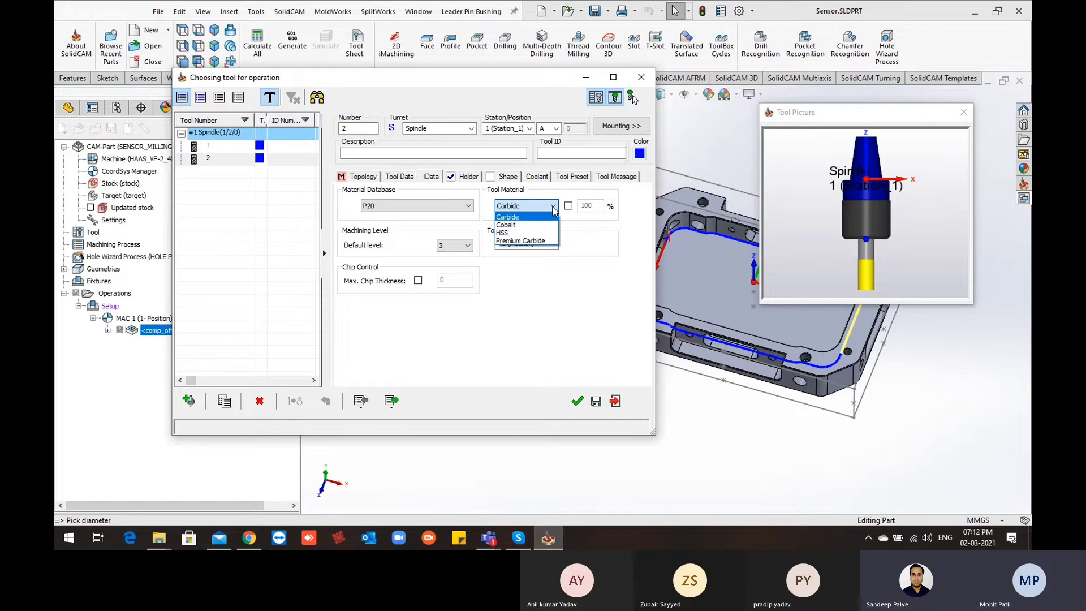
left_click(553, 208)
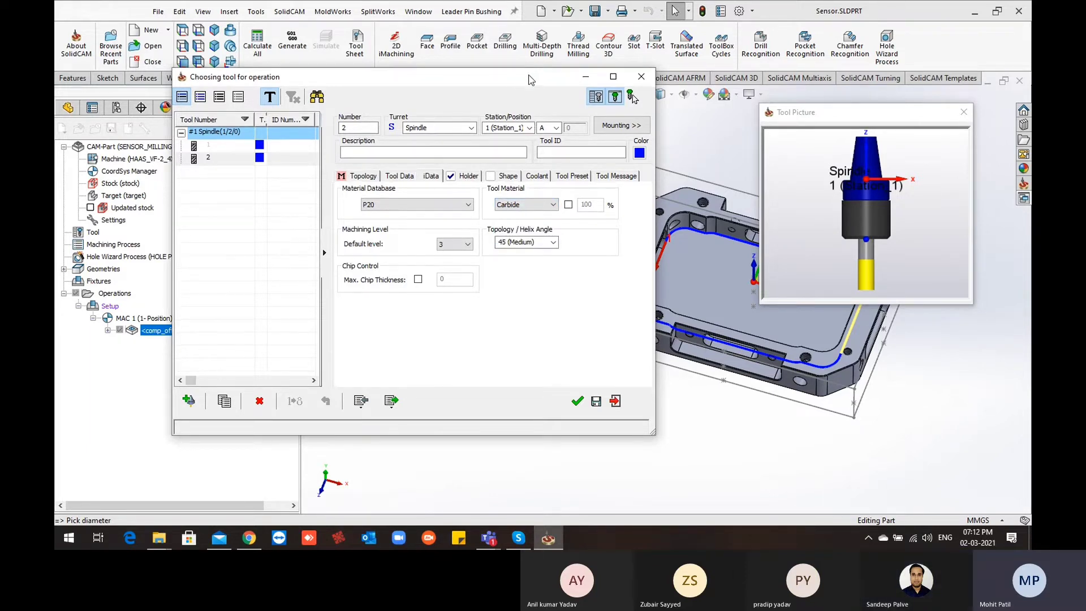
left_click_drag(530, 77, 546, 72)
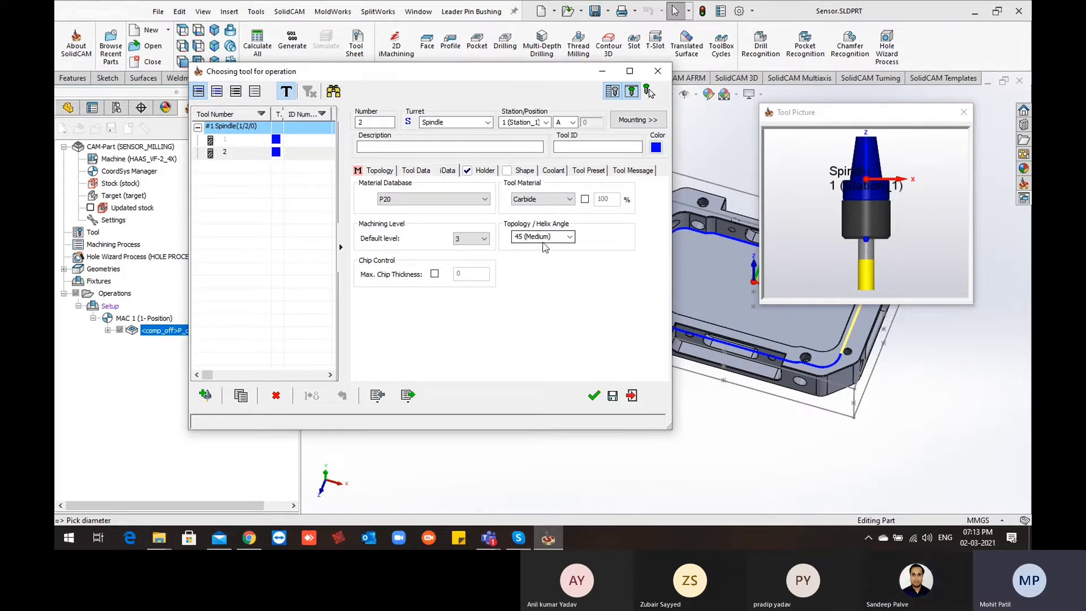
left_click(594, 397)
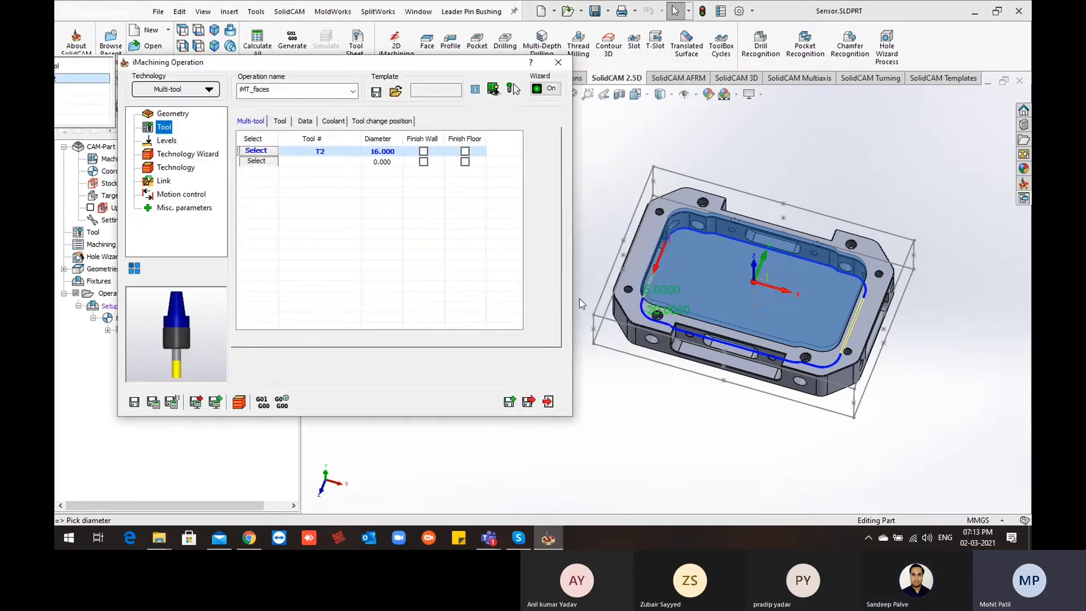
Step: Examine the pocket's walls and corner faces on the model
scroll(605, 309, "down", 2)
middle_click_drag(650, 315, 715, 237)
scroll(663, 242, "down", 2)
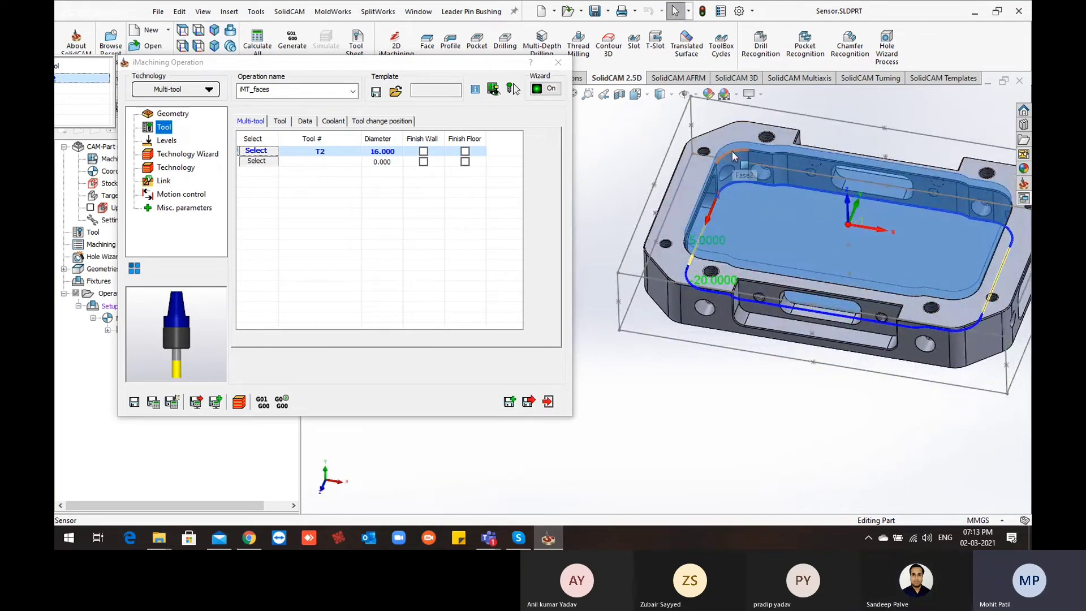
Step: Review the iMachining operation's milling levels, including the upper level and pocket depth, against the pocket on the model
scroll(732, 151, "up", 1)
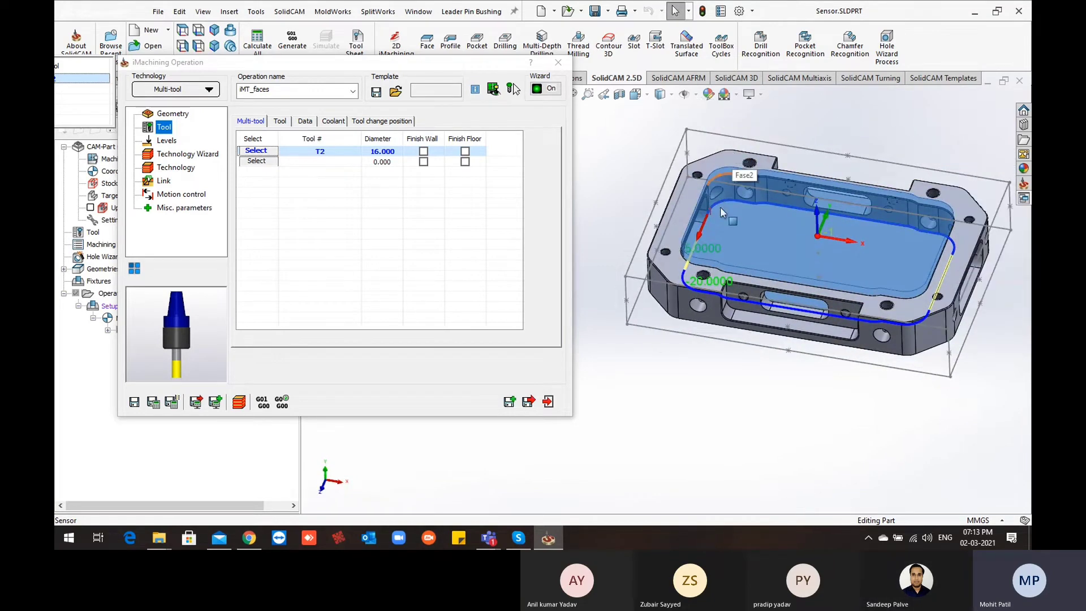
left_click(167, 141)
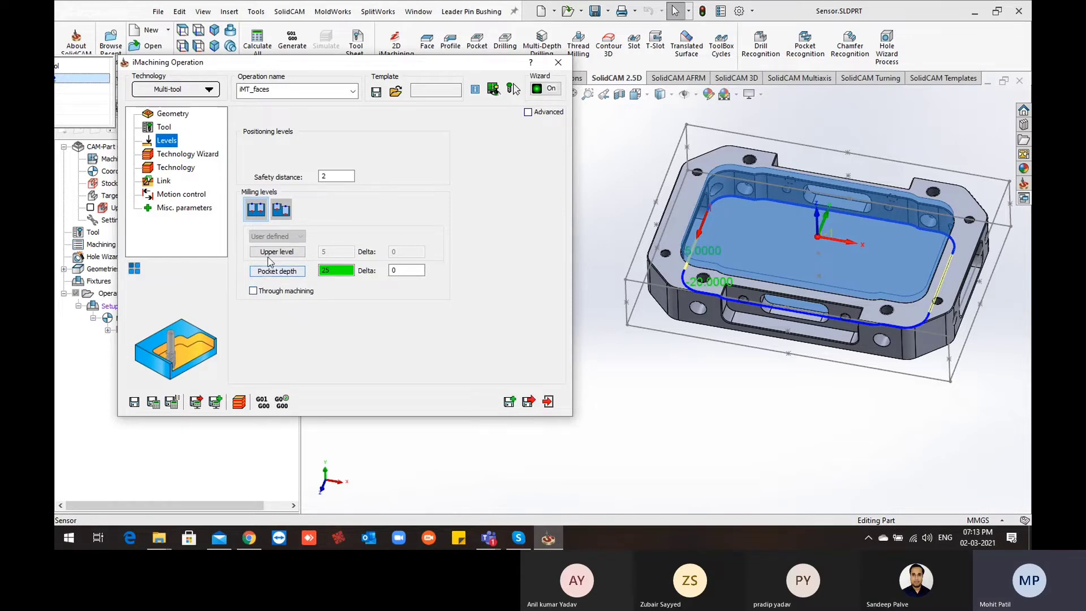
mouse_move(729, 339)
middle_mouse_down()
mouse_move(731, 262)
mouse_move(732, 339)
middle_mouse_up()
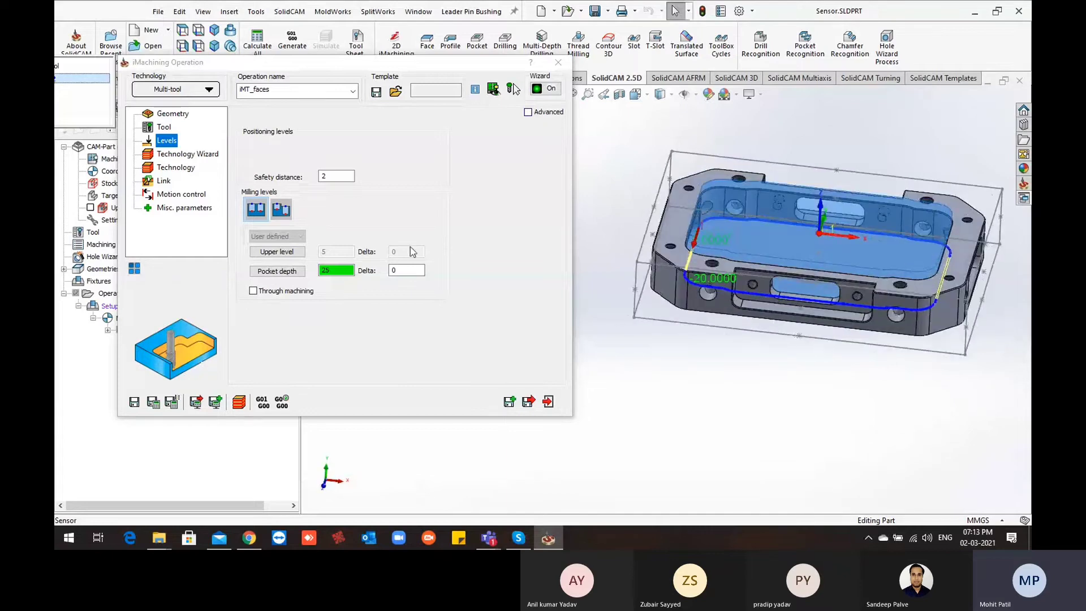
Step: Review the automatic step down in the Technology Wizard and the wall and floor offsets in the technology settings
left_click(205, 154)
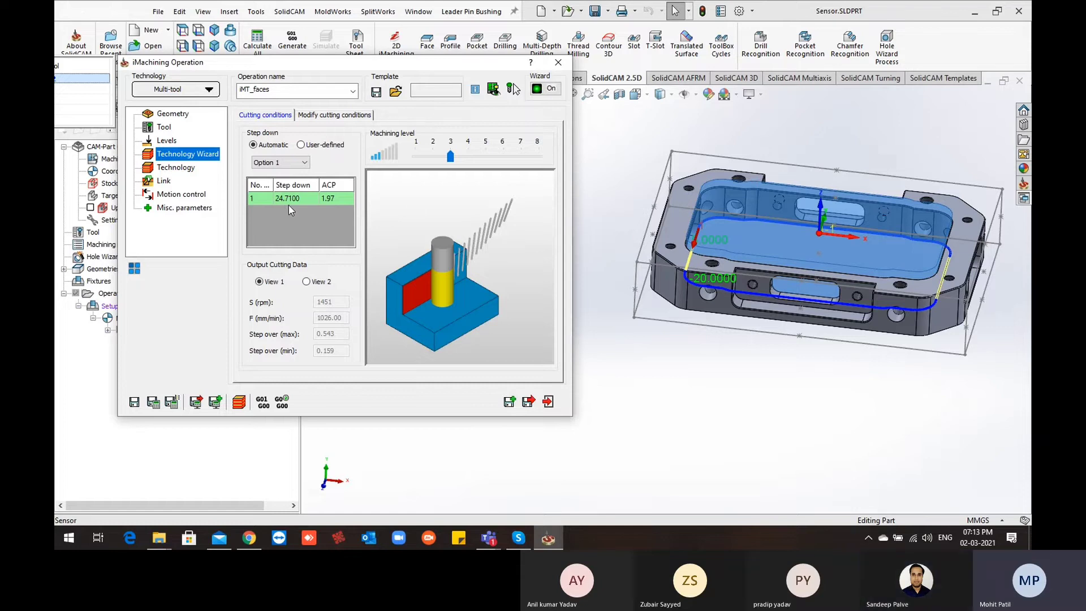
middle_click_drag(654, 201, 735, 238)
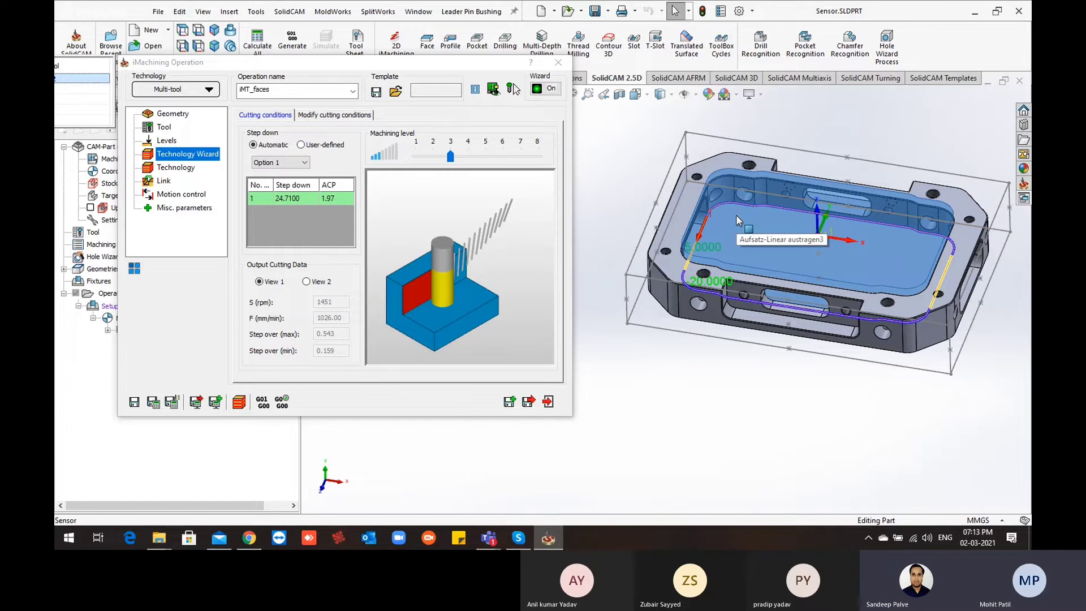
left_click(287, 207)
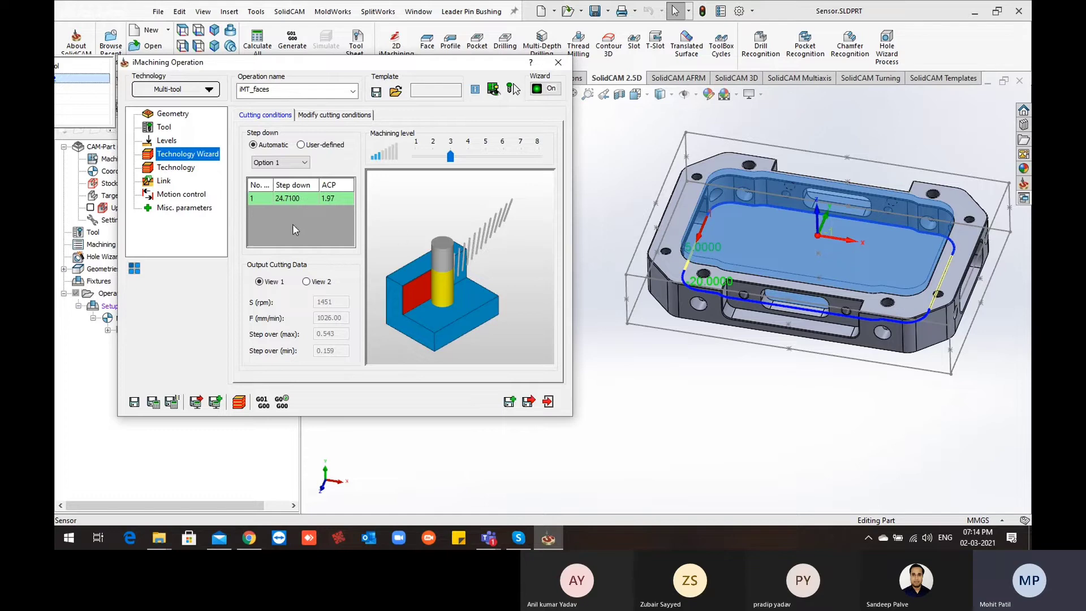
middle_click_drag(703, 243, 699, 221)
left_click(283, 207)
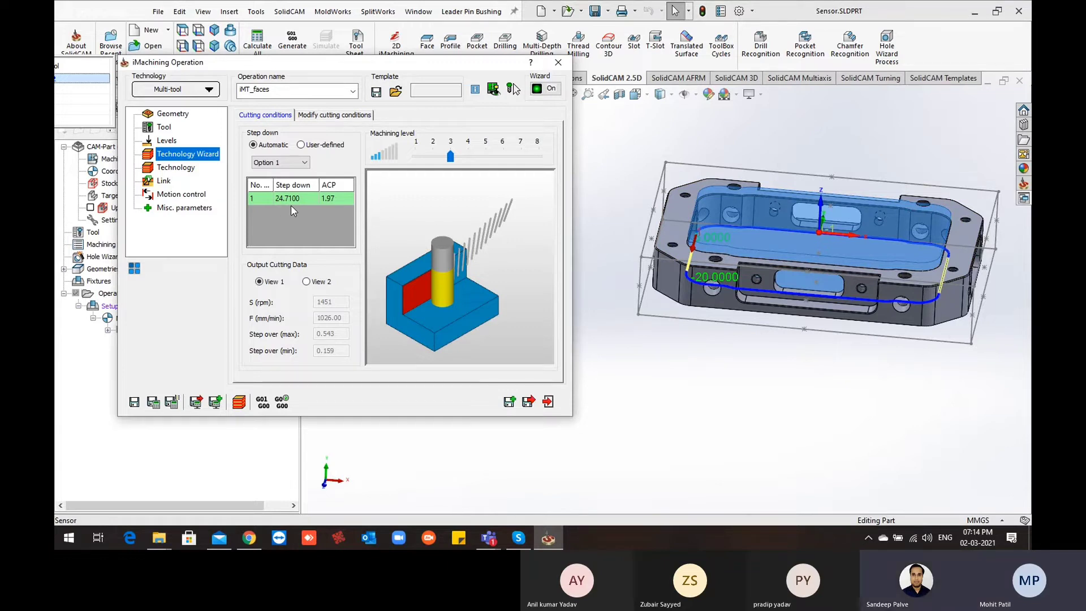
left_click(176, 166)
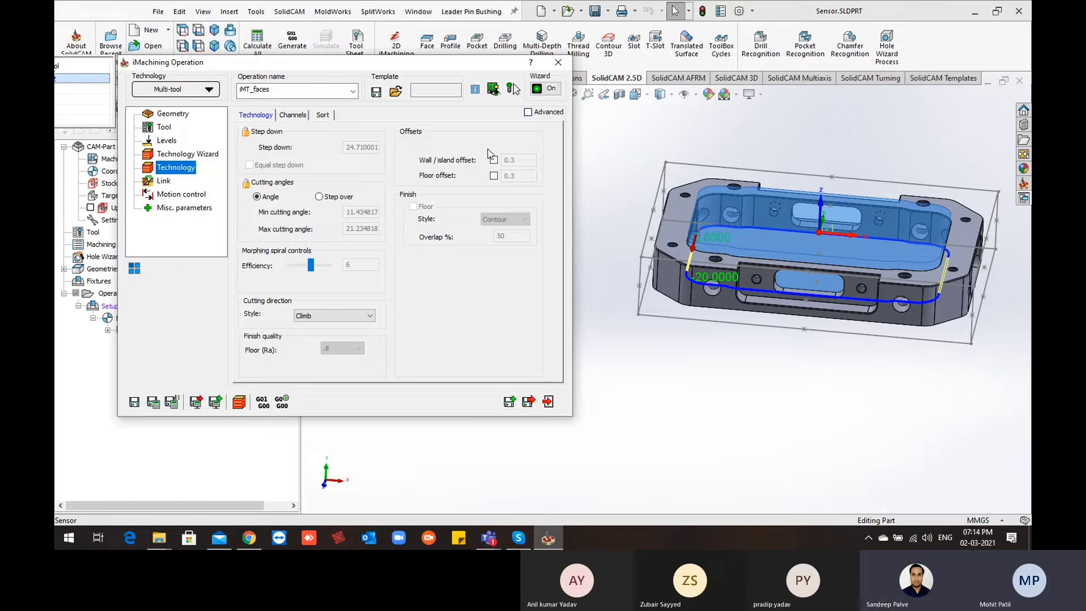
left_click(215, 155)
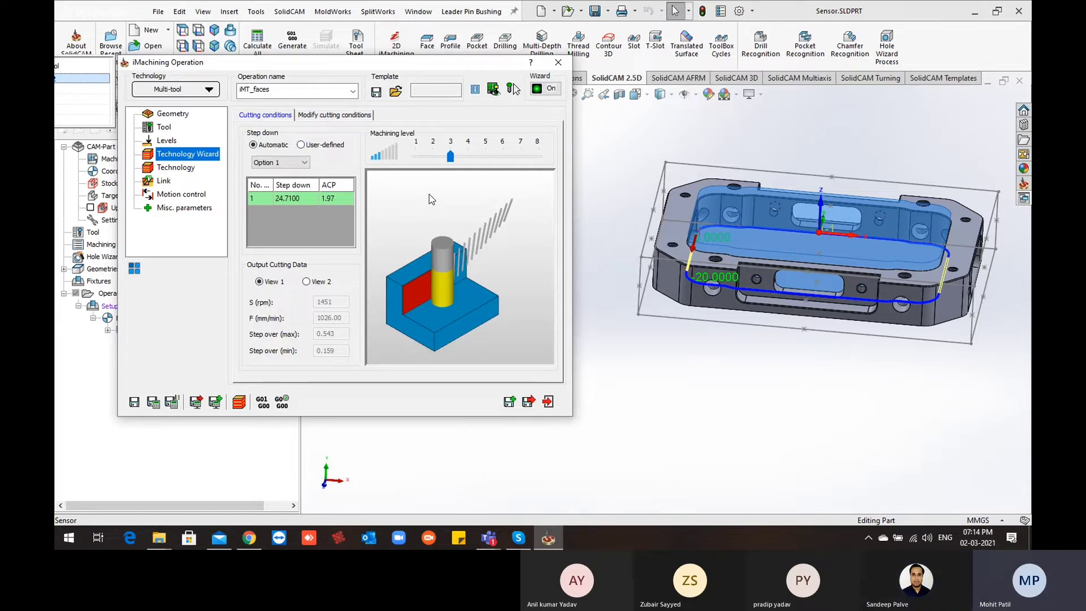
Step: Raise the machining level to 7 in the Technology Wizard's cutting conditions
left_click(474, 159)
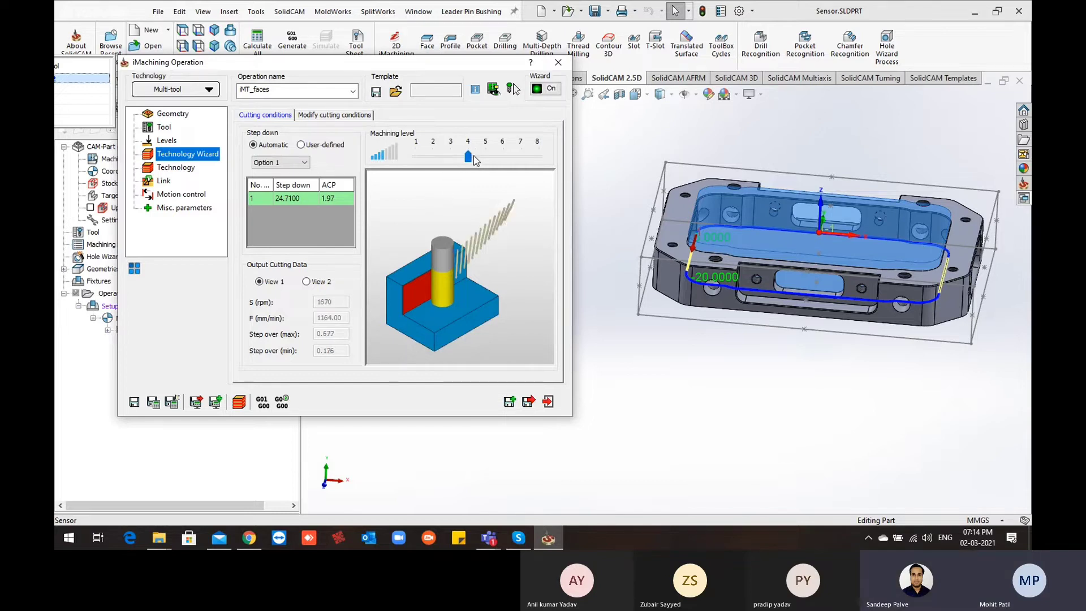
left_click(474, 160)
left_click(497, 159)
left_click(512, 159)
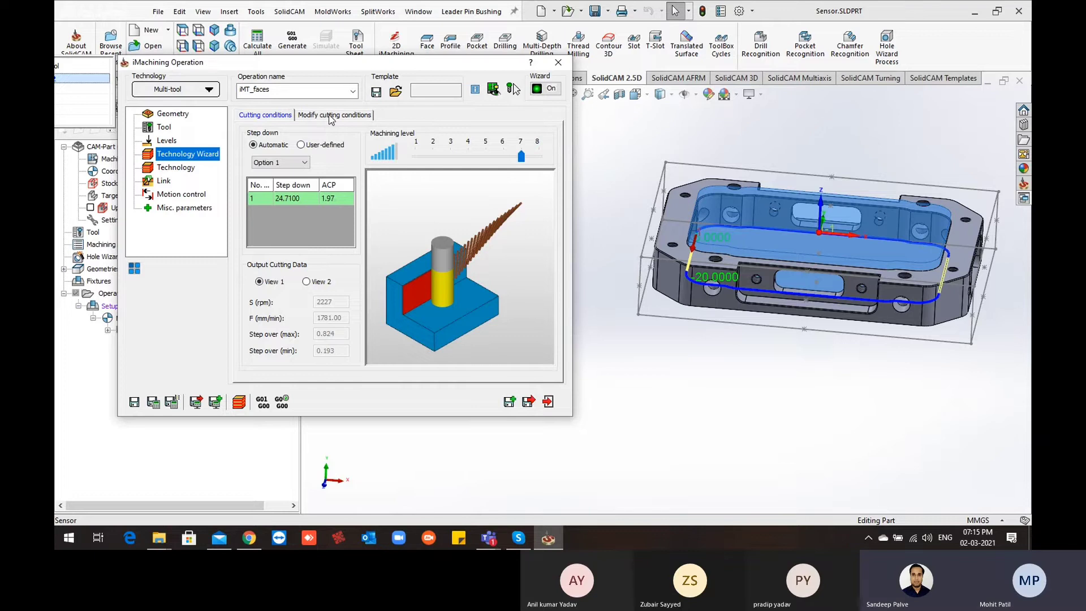
Step: Show the output cutting data in View 2, compare it across machining levels 4 to 6, and set the level to 6
left_click(325, 284)
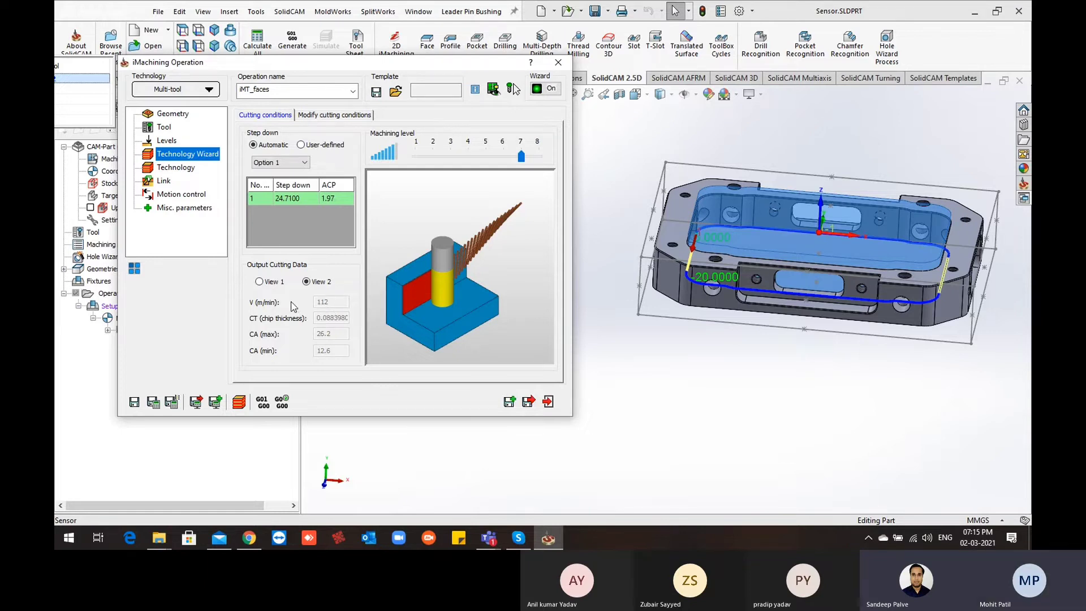
left_click(501, 156)
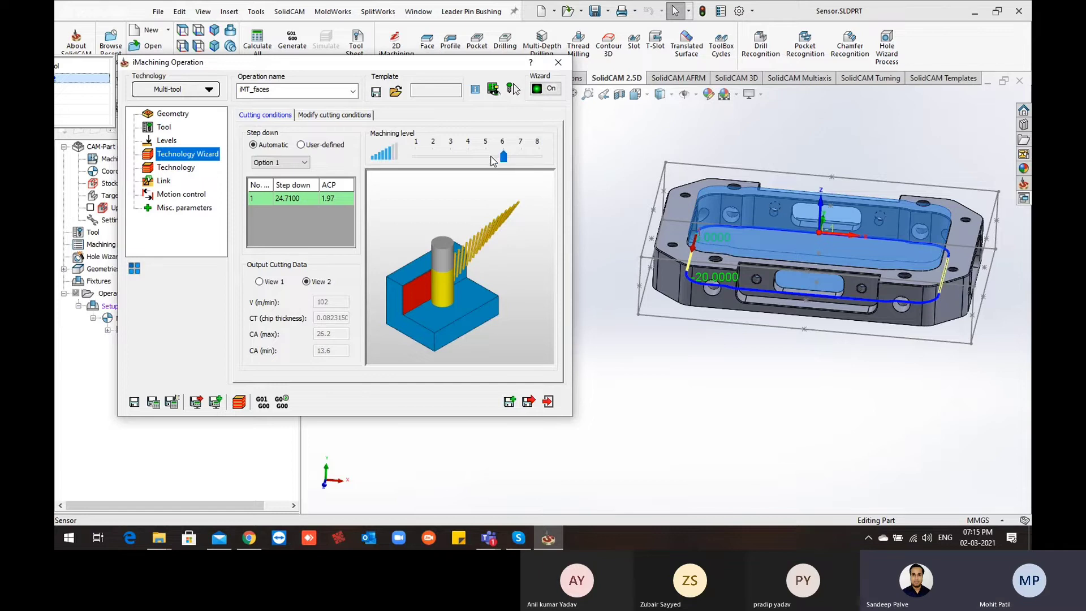
left_click(491, 157)
left_click(475, 157)
left_click(484, 158)
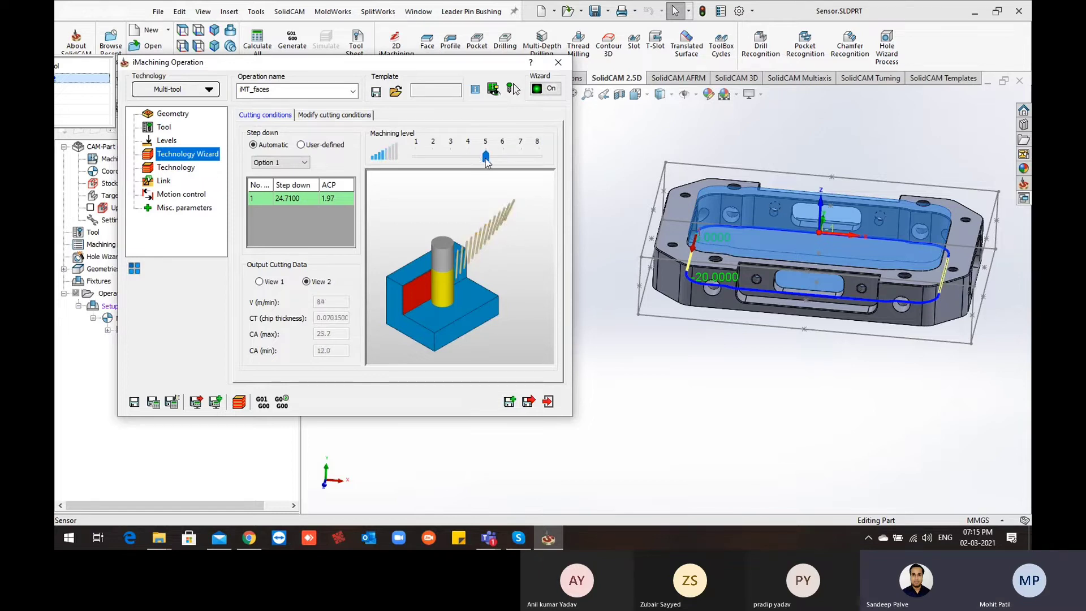
left_click_drag(485, 158, 503, 158)
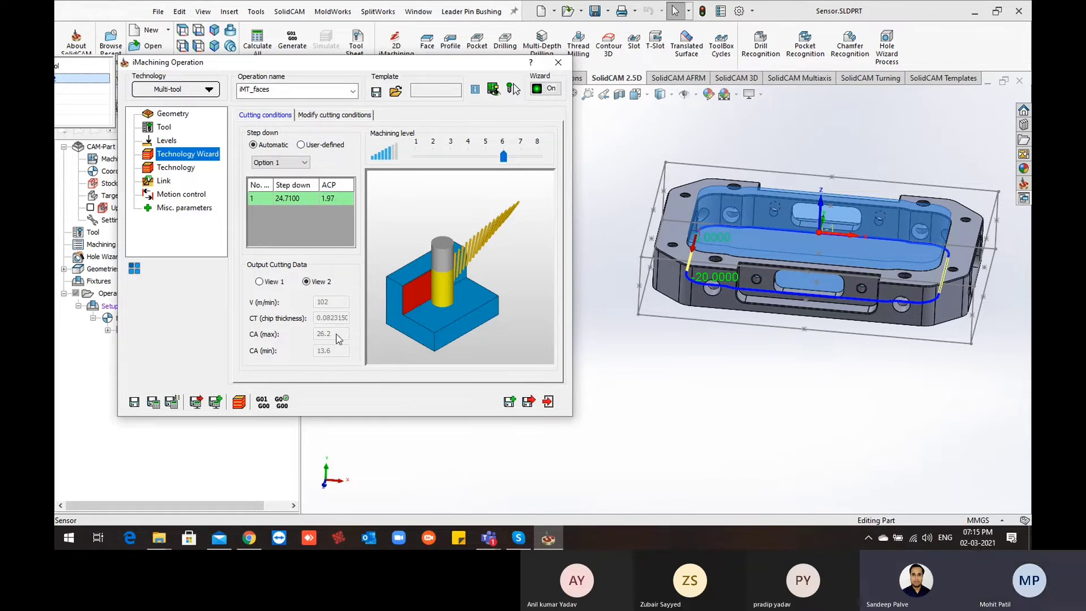
left_click(481, 157)
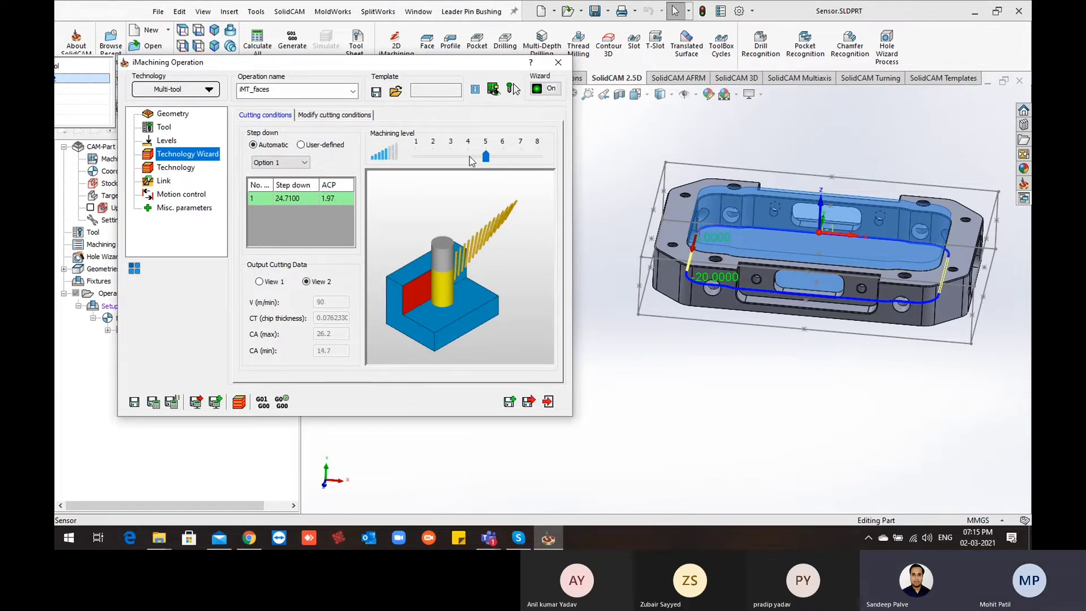
left_click(469, 157)
left_click(490, 160)
left_click(509, 159)
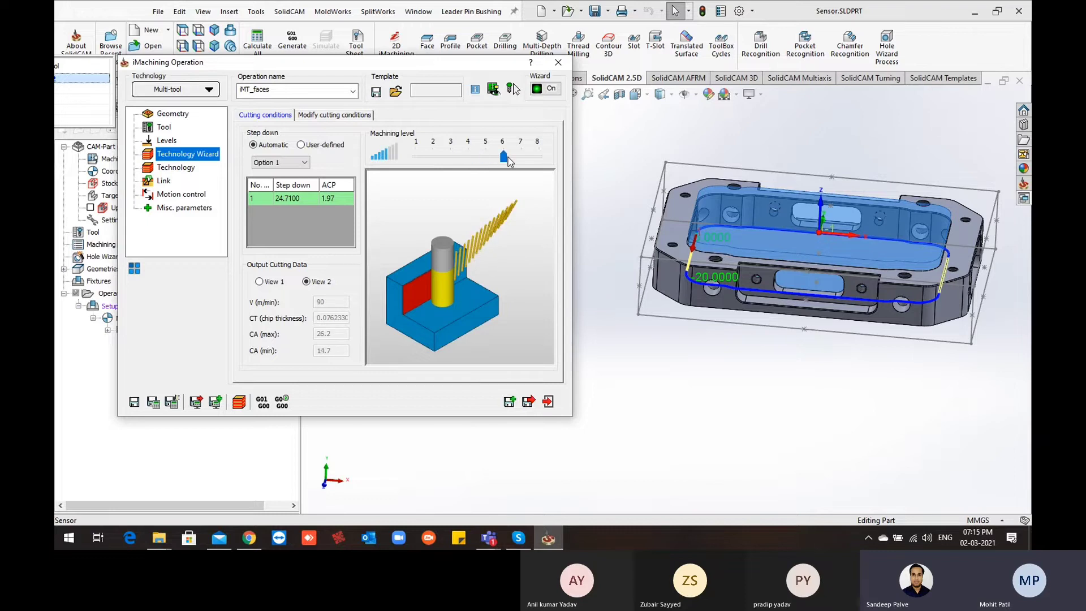
Step: Review the modifiable chip, feed, spindle and cutting angle limits, and return the output cutting data to View 1
left_click(341, 116)
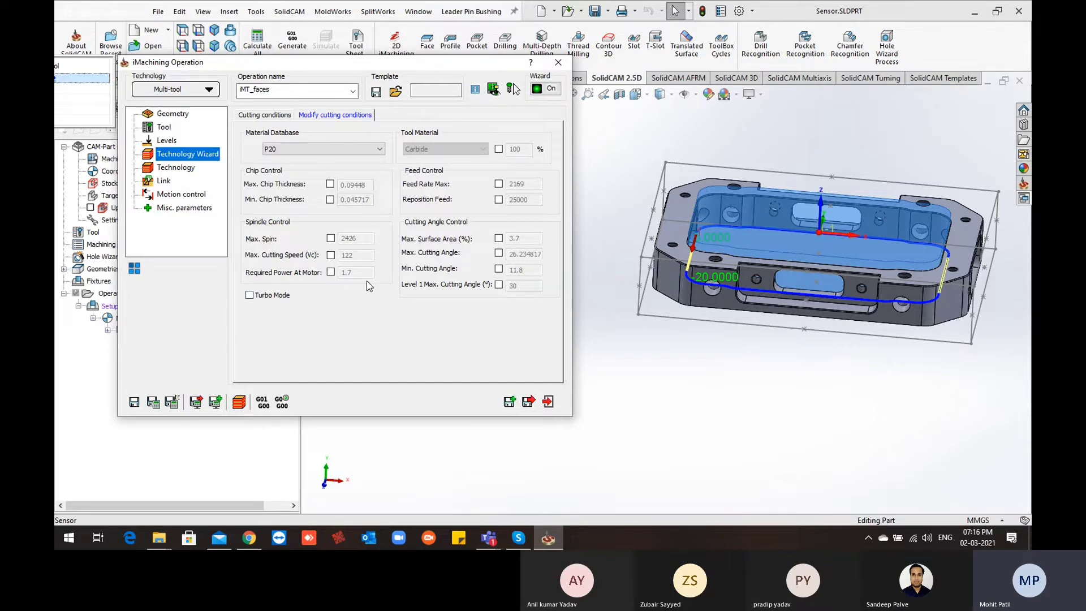
left_click(274, 116)
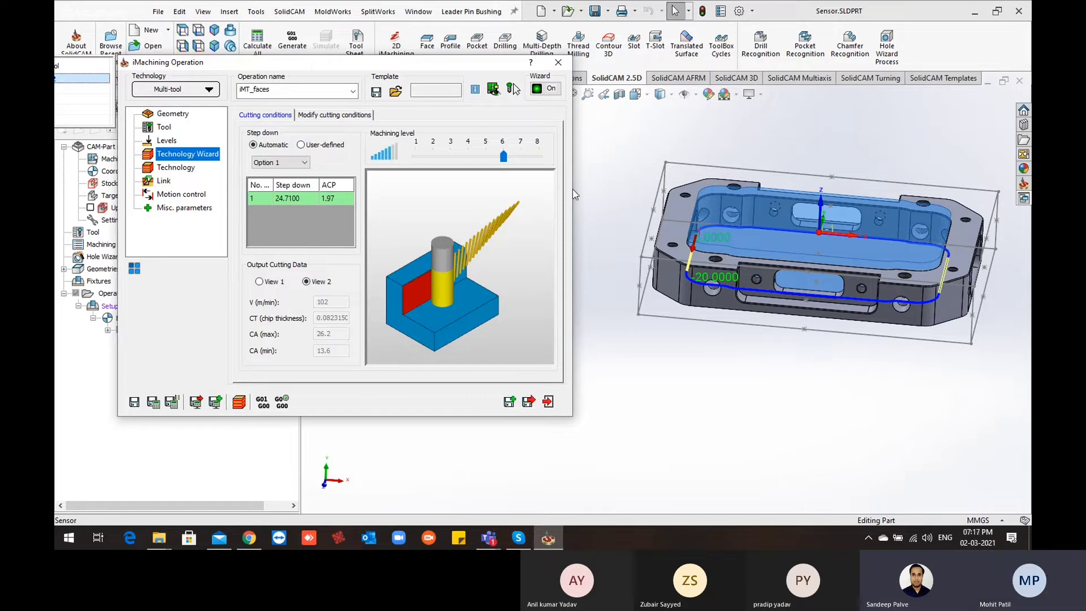
left_click(280, 283)
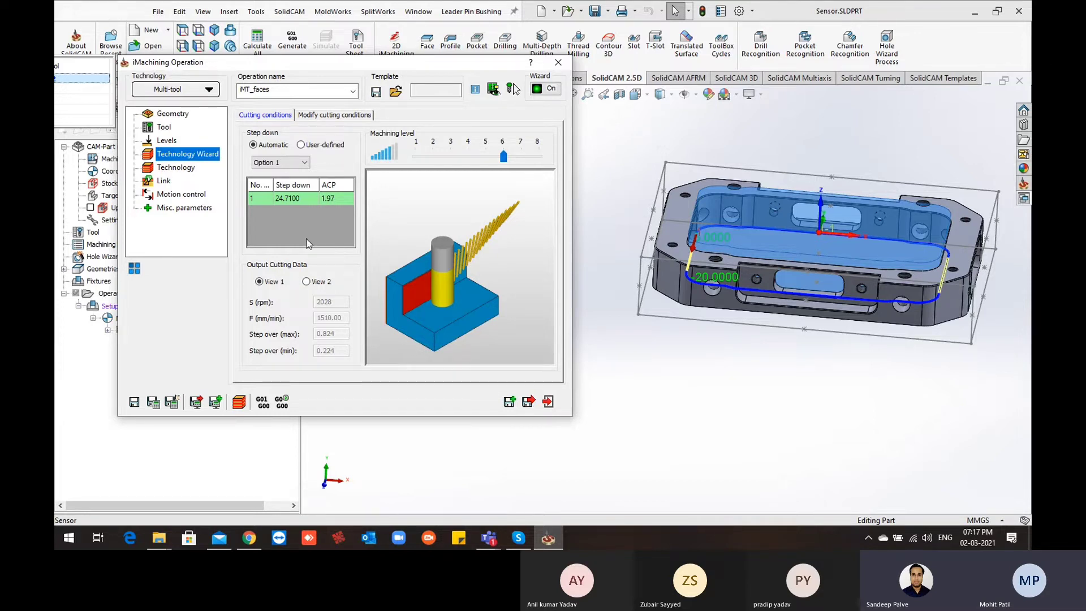
Step: Save and calculate the iMachining operation, collapse its dialog, and show the toolpath in the Top view
left_click(154, 403)
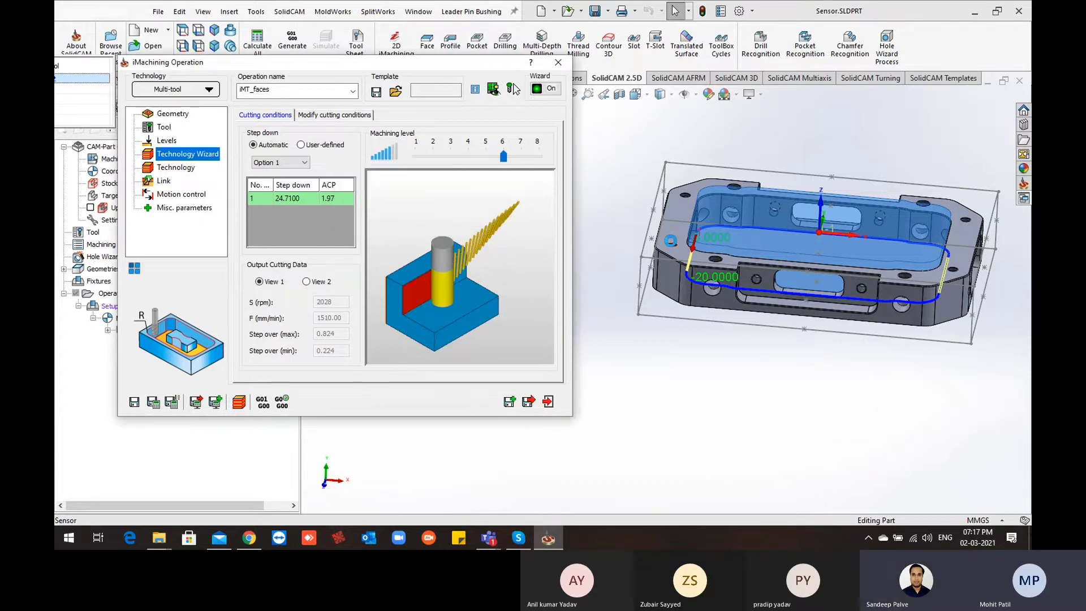
middle_click_drag(670, 241, 707, 226)
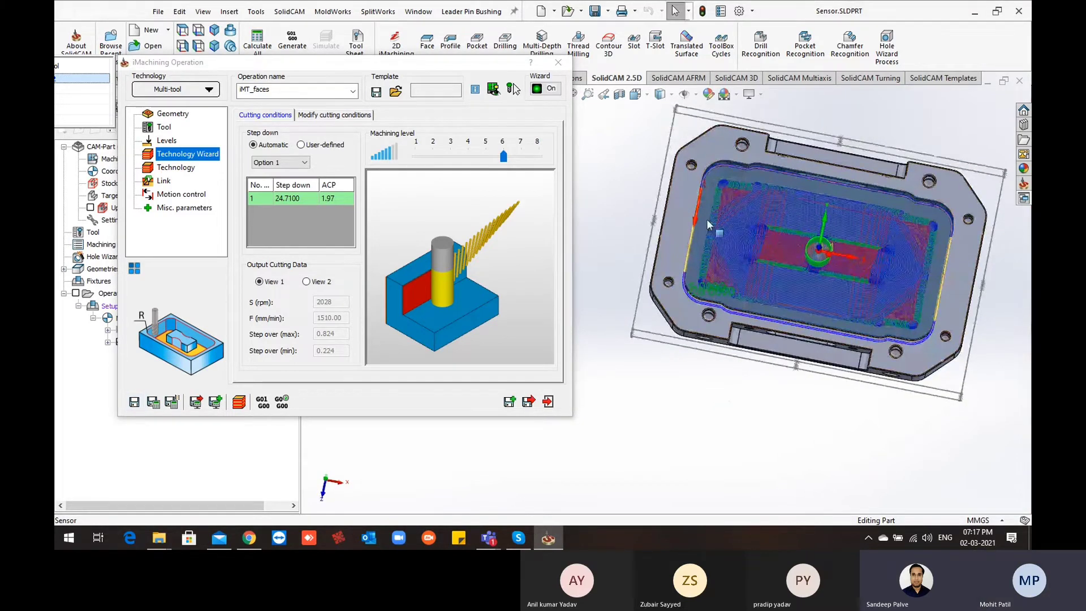
double_click(410, 64)
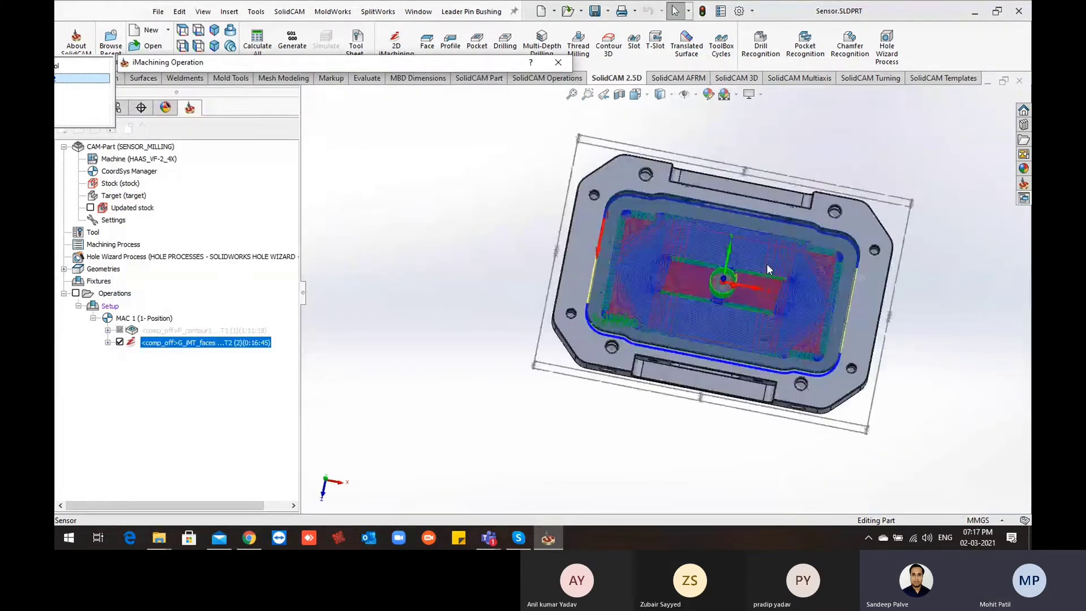
scroll(592, 341, "up", 3)
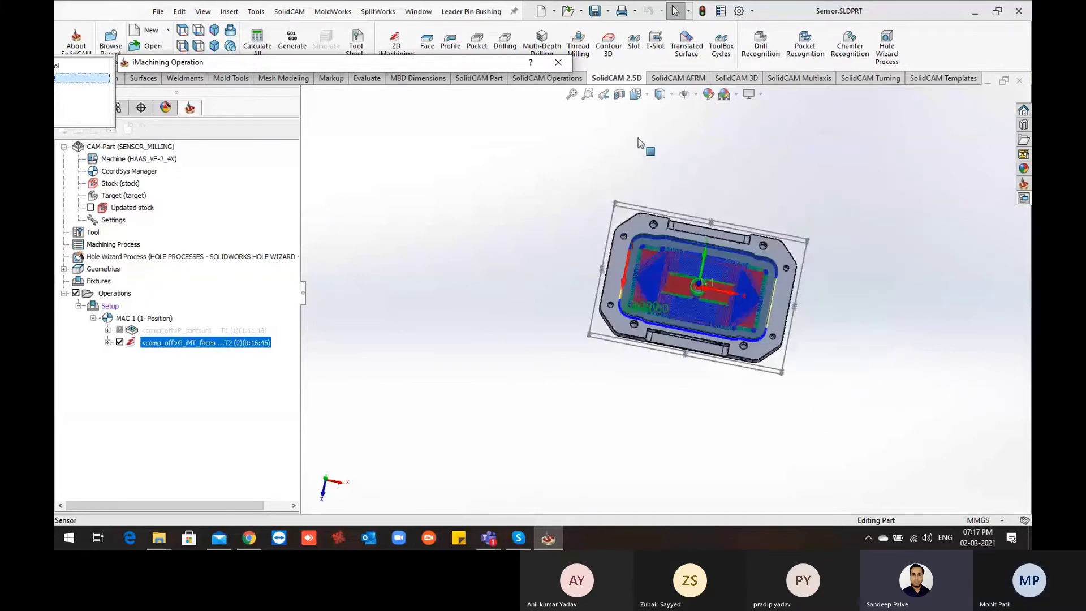
left_click(635, 95)
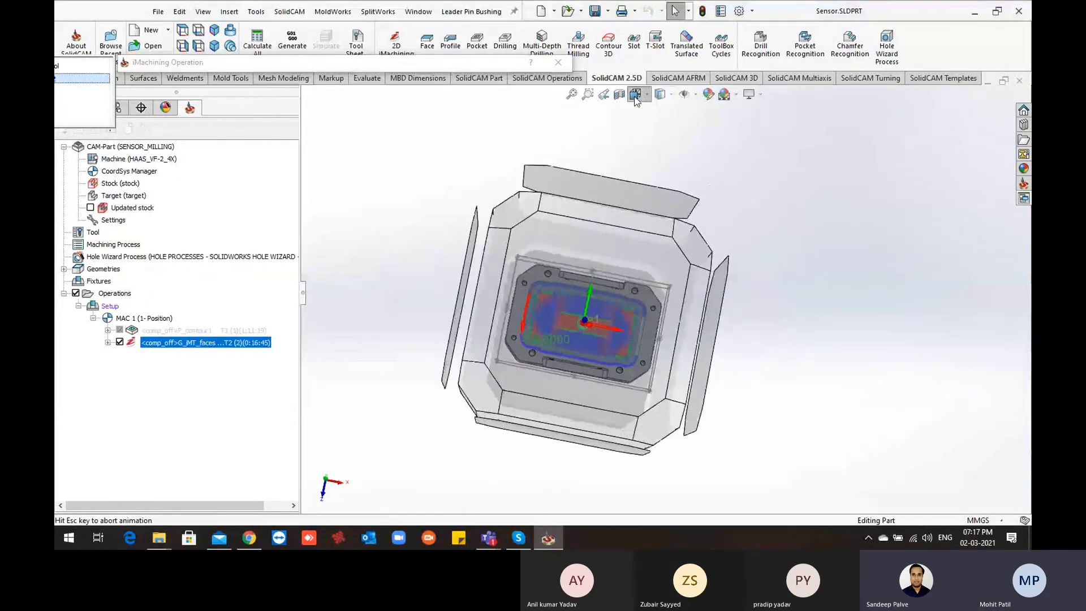
left_click(562, 270)
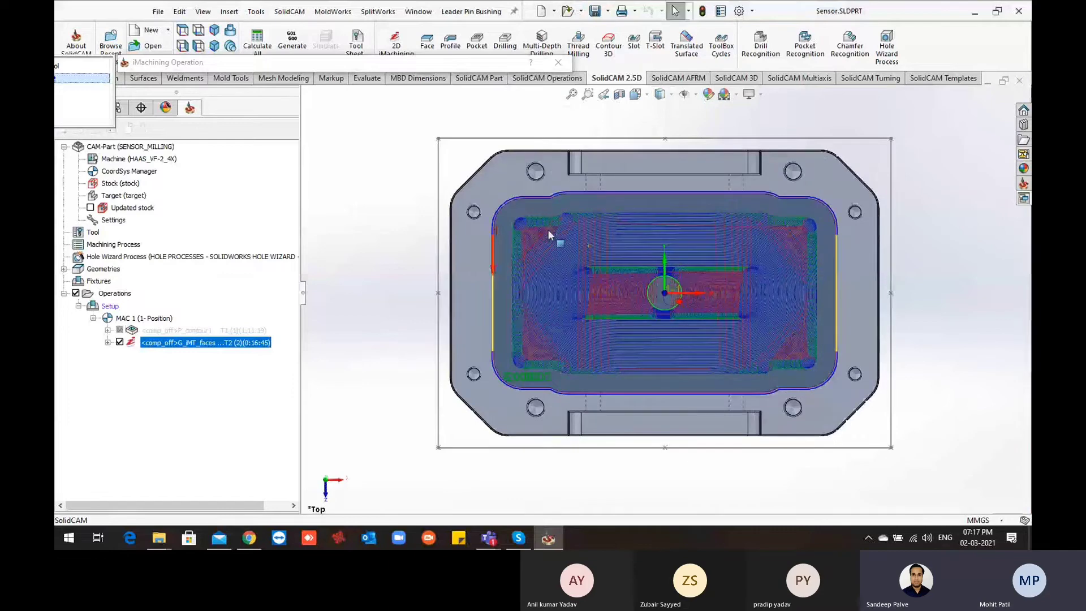
Step: Examine the iMachining toolpath in the pocket's corner, around the central entry and across the whole pocket
scroll(548, 229, "down", 5)
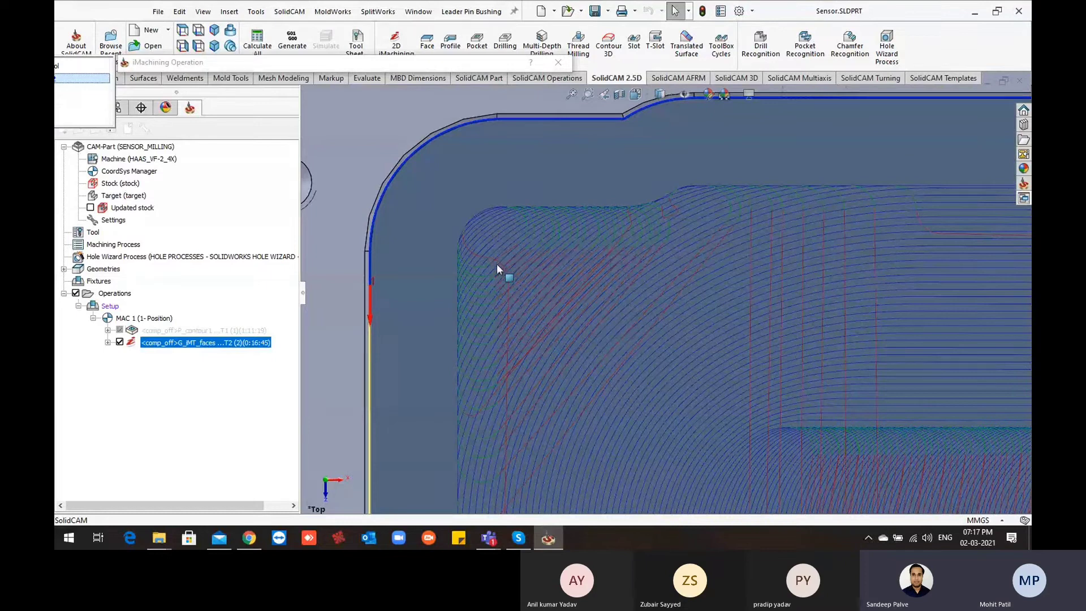
scroll(497, 257, "down", 1)
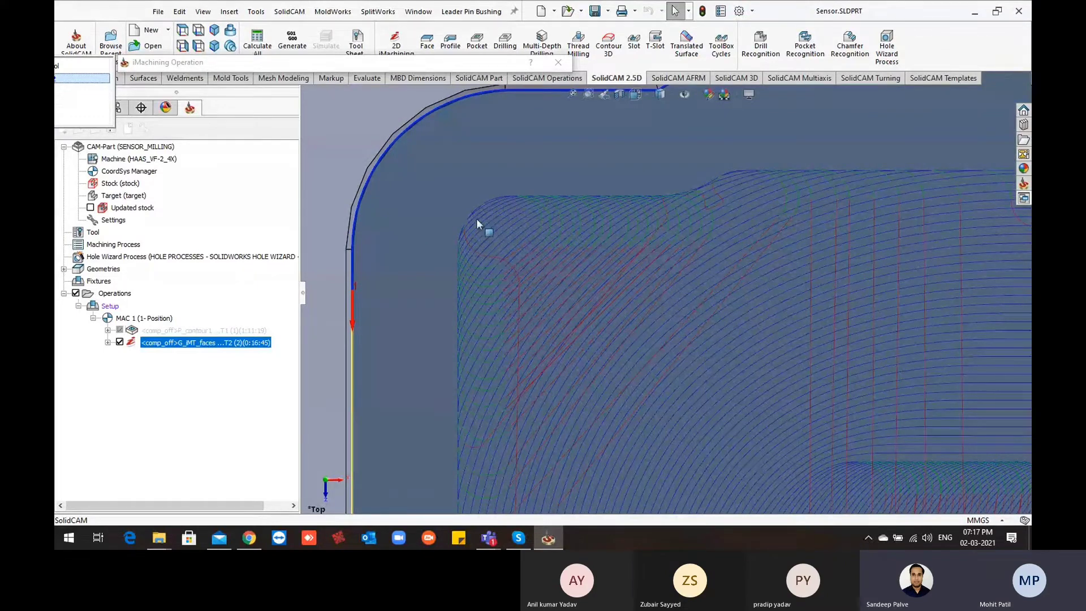
scroll(578, 271, "up", 1)
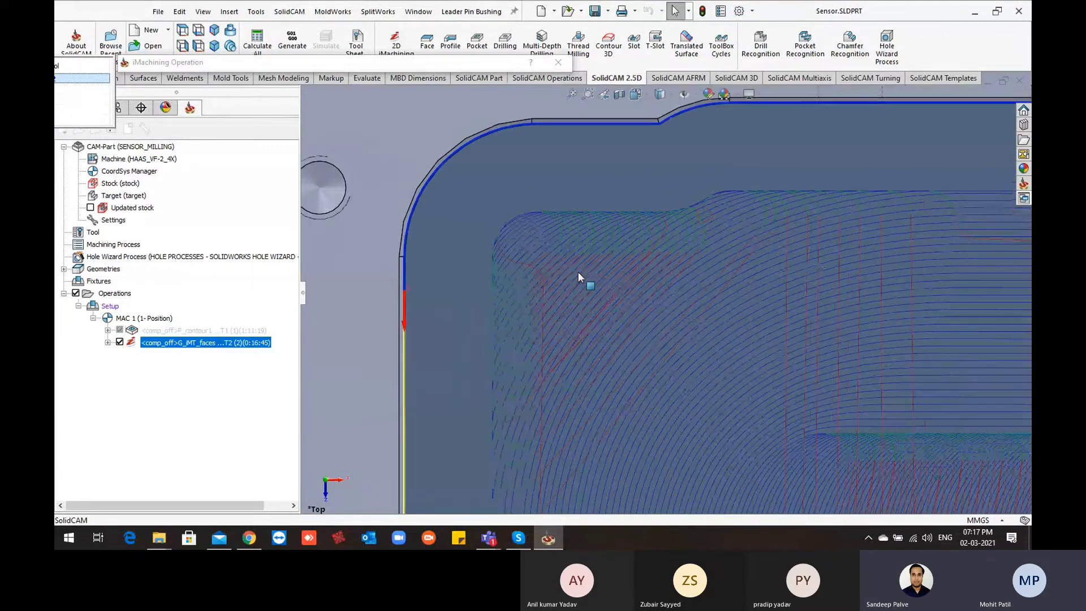
scroll(544, 260, "up", 1)
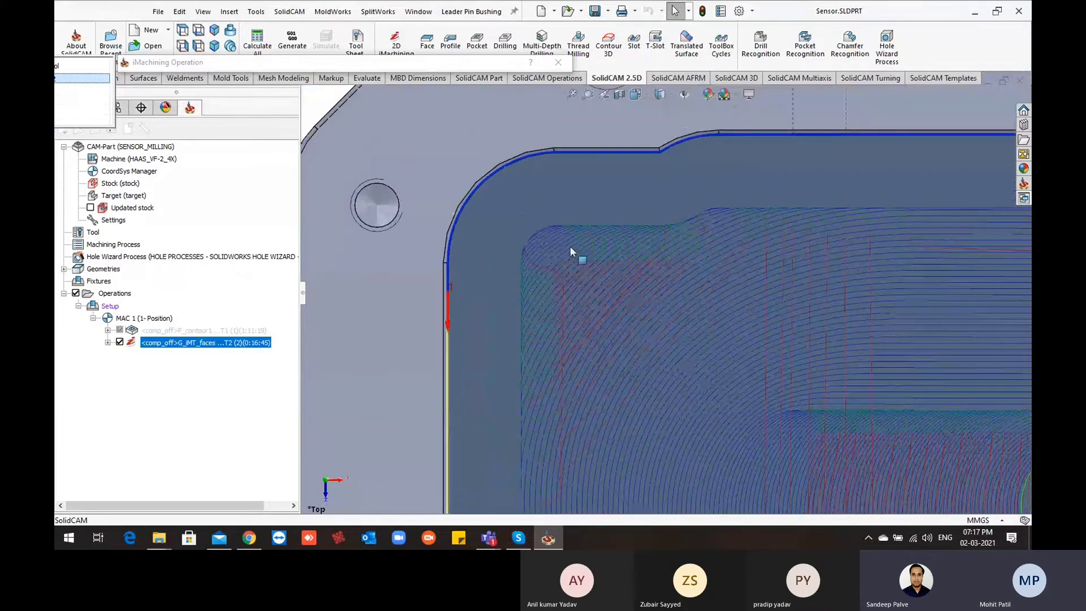
scroll(529, 250, "up", 1)
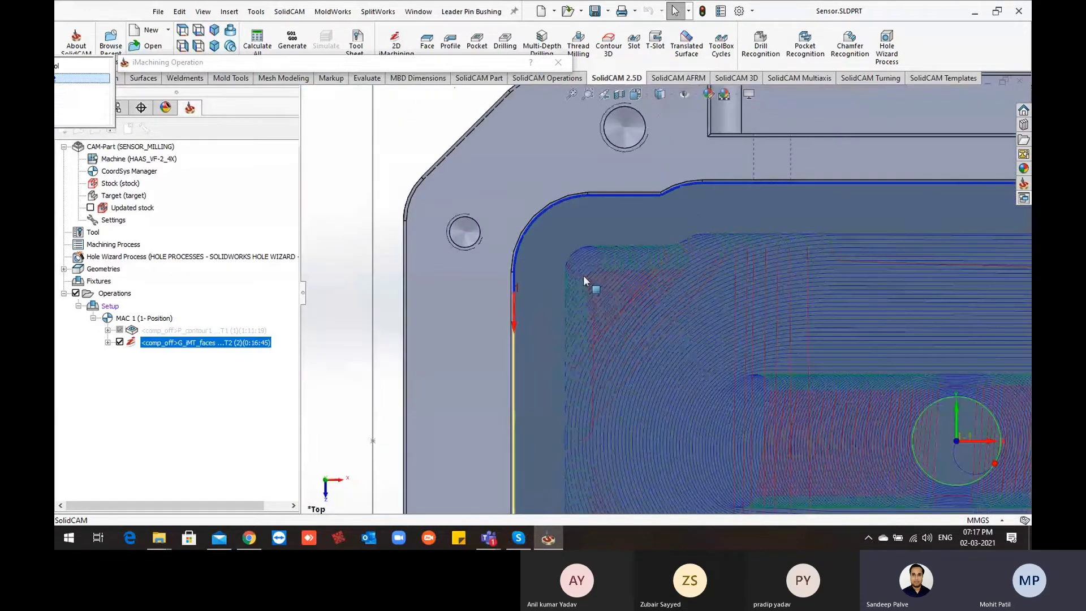
scroll(582, 275, "up", 1)
middle_click_drag(700, 344, 639, 205, "ctrl")
scroll(701, 263, "up", 1)
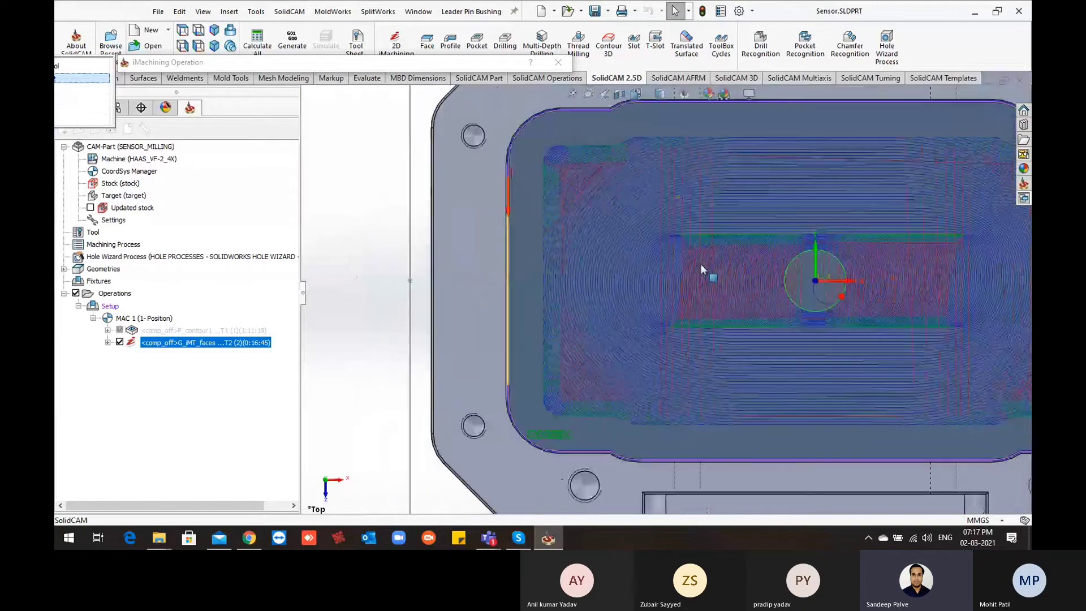
scroll(701, 263, "down", 1)
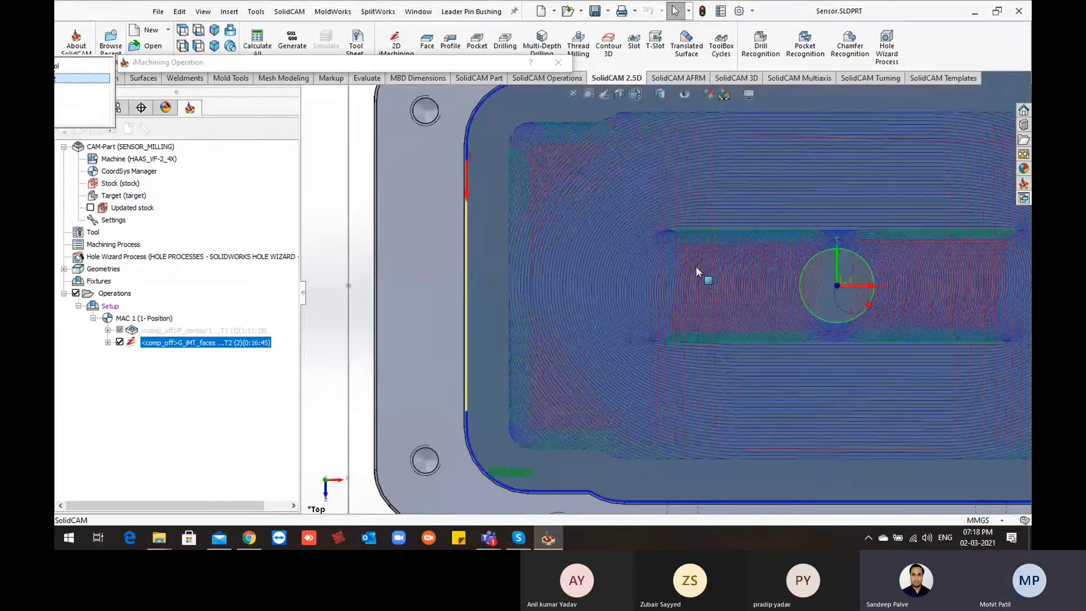
scroll(697, 266, "up", 2)
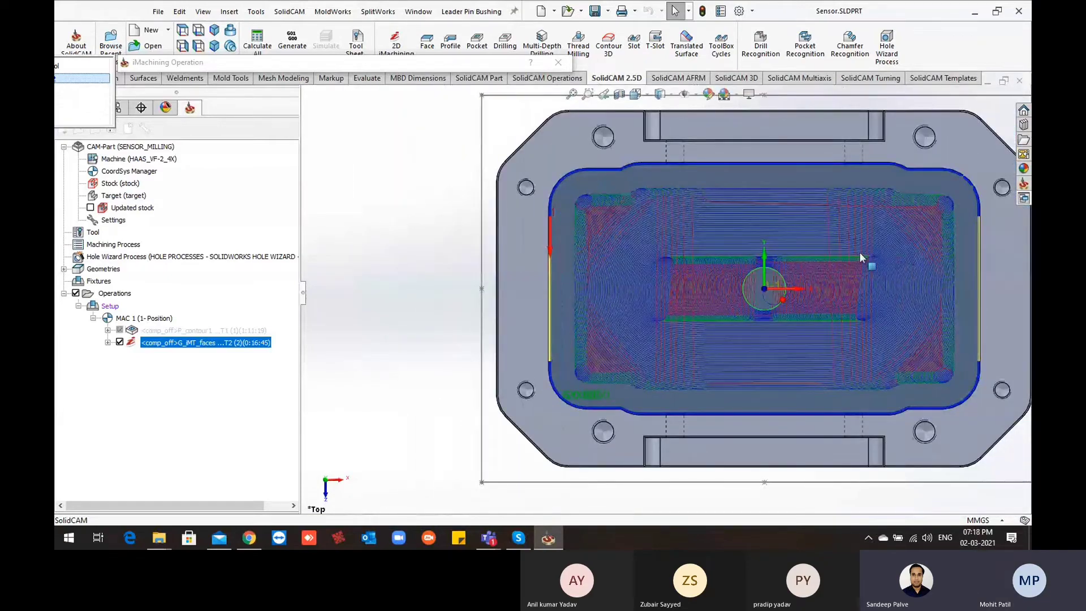
scroll(860, 253, "down", 1)
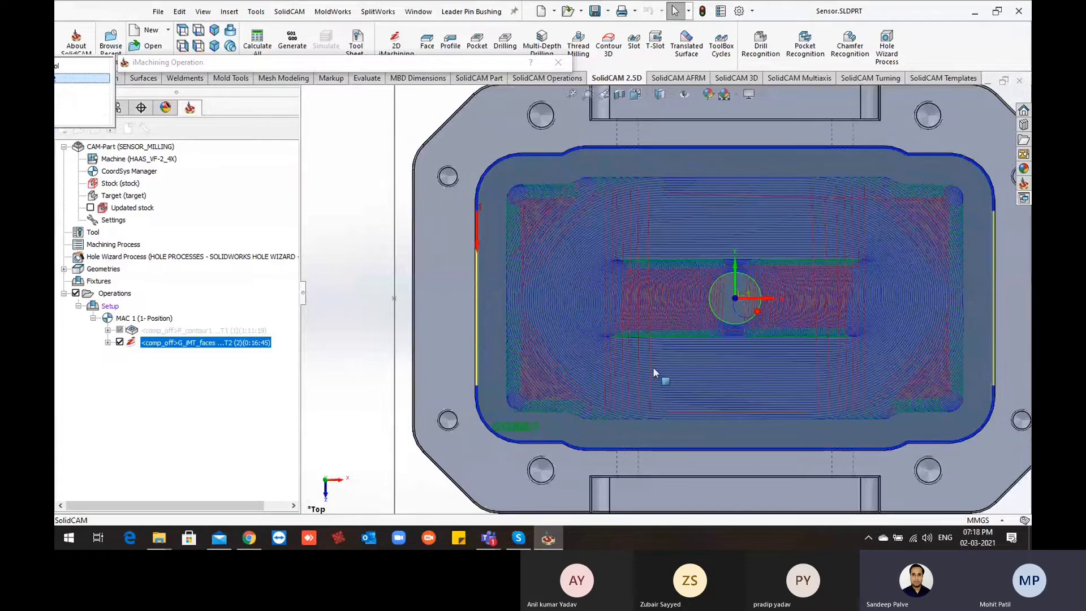
Step: Examine the iMachining toolpath inside the pocket and around the central entry from several tilted views
middle_click_drag(656, 376, 736, 259)
scroll(698, 273, "down", 1)
scroll(697, 274, "down", 1)
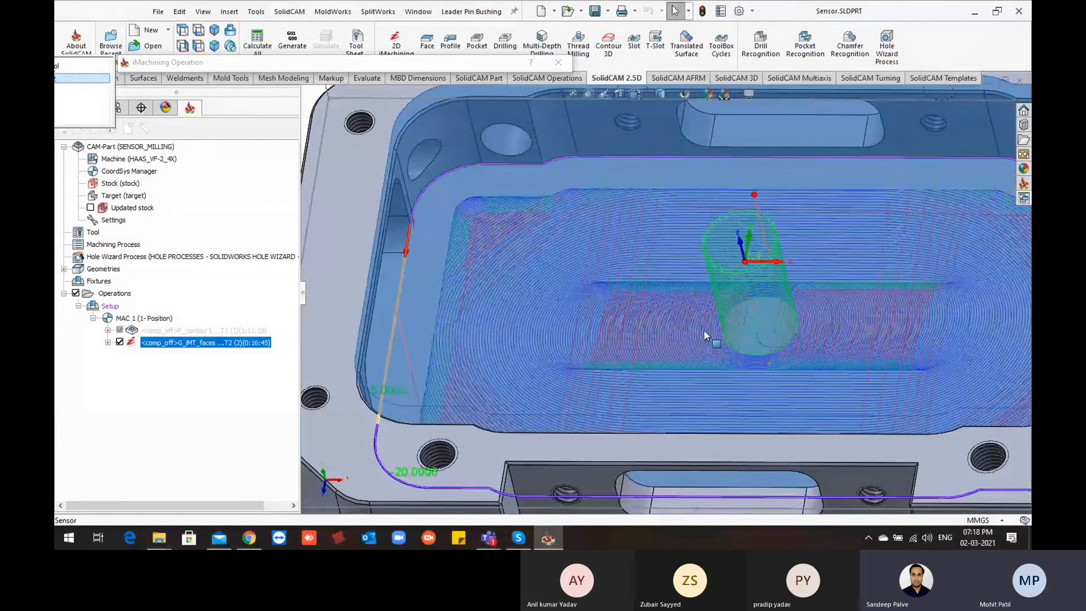
scroll(687, 328, "up", 2)
middle_click_drag(680, 328, 680, 369)
scroll(680, 369, "up", 1)
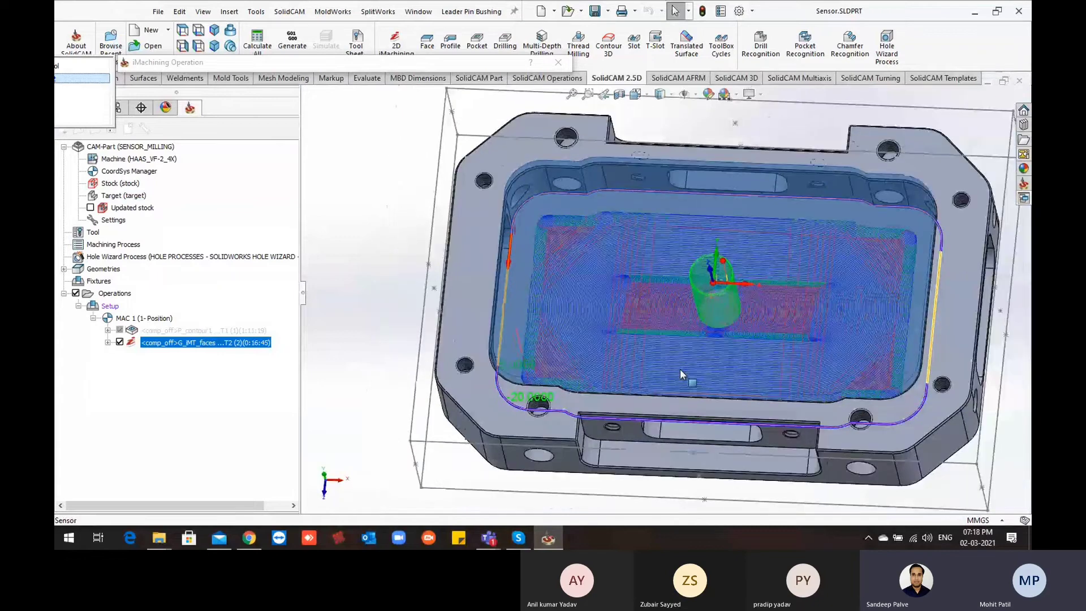
scroll(547, 226, "up", 1)
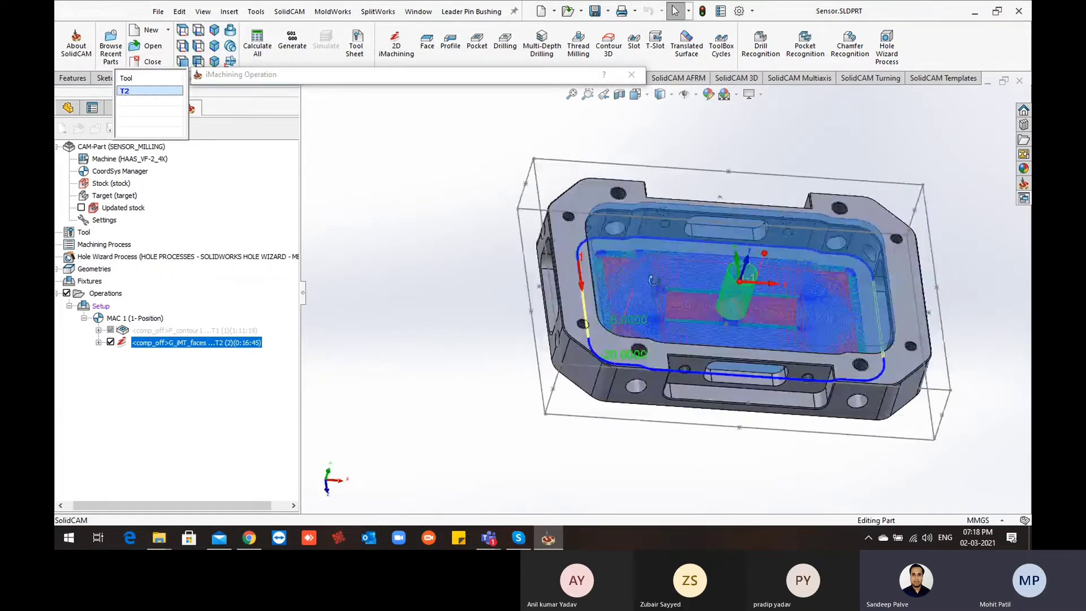
scroll(761, 271, "down", 1)
middle_click_drag(400, 314, 439, 302)
scroll(655, 294, "up", 3)
scroll(441, 339, "down", 2)
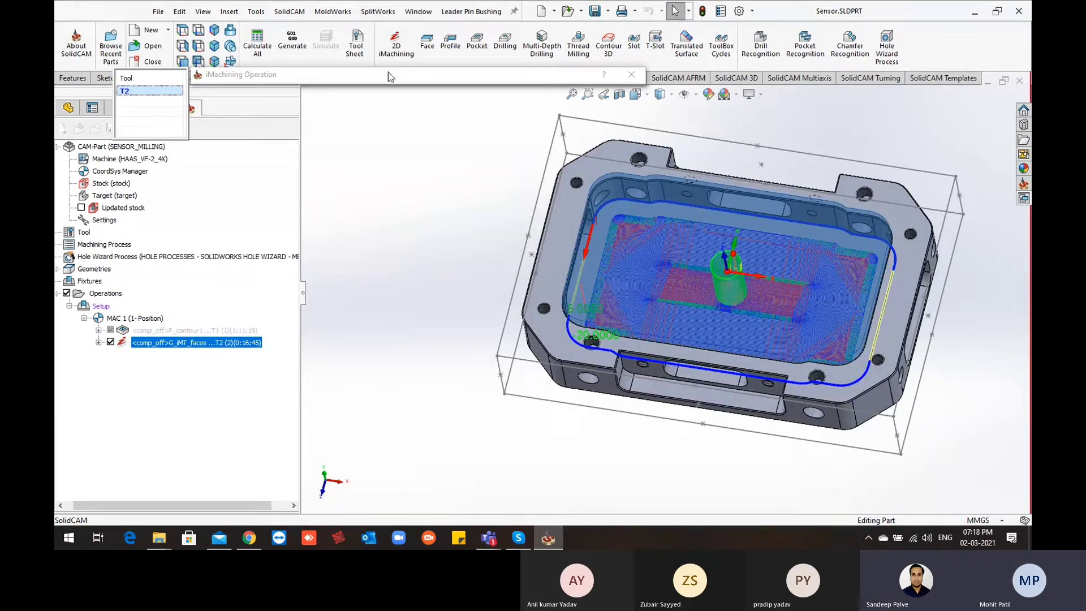
Step: Close the iMachining operation dialog and compare the conventional pocket and iMachining entries in the operations tree
left_click_drag(394, 84, 456, 120)
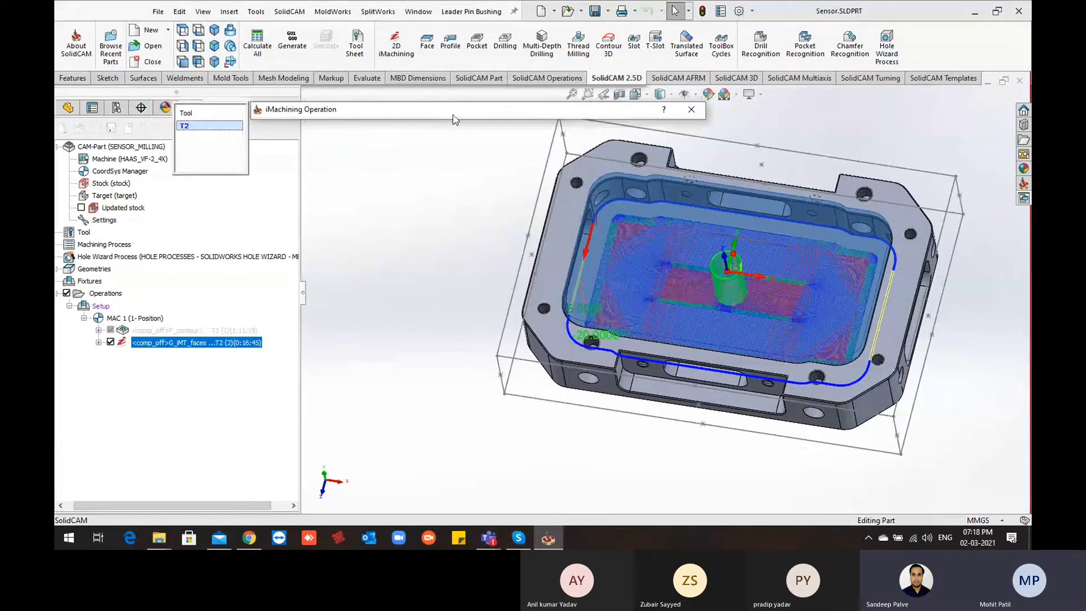
left_click(223, 339)
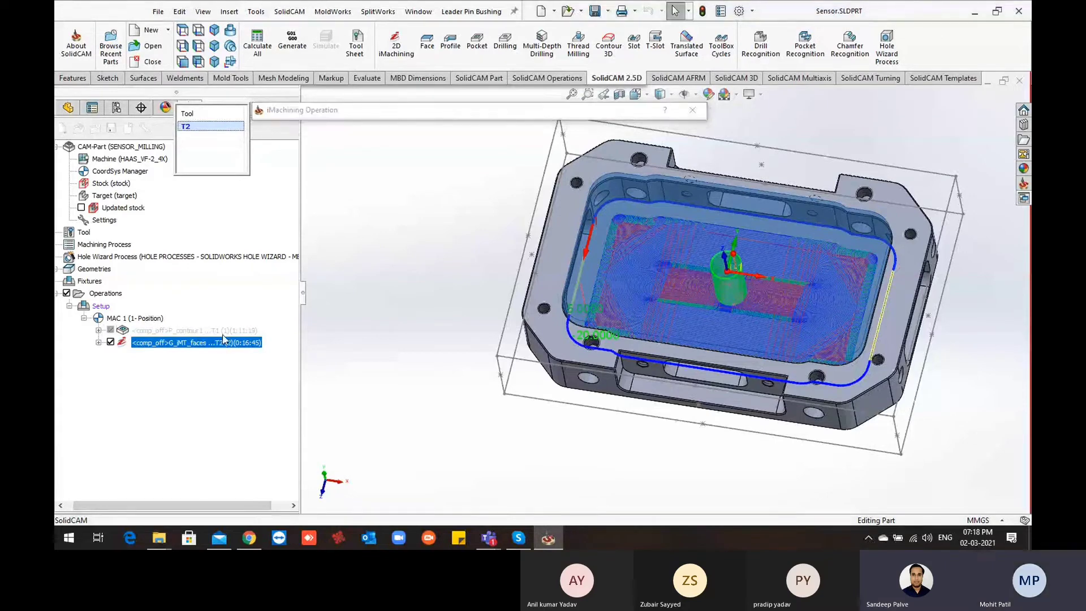
left_click(690, 113)
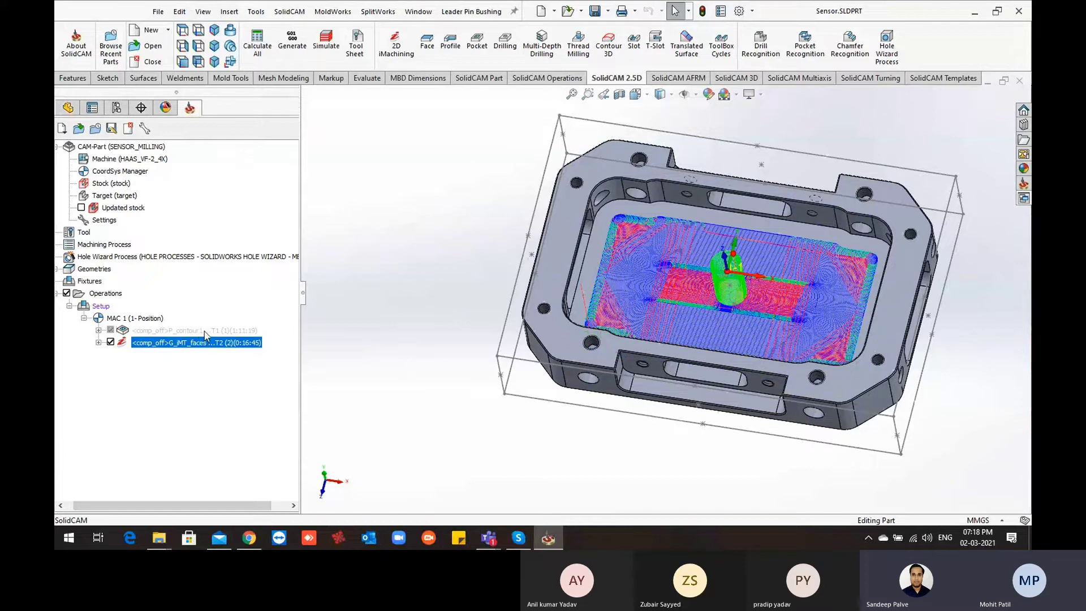
left_click(151, 332)
left_click(196, 344)
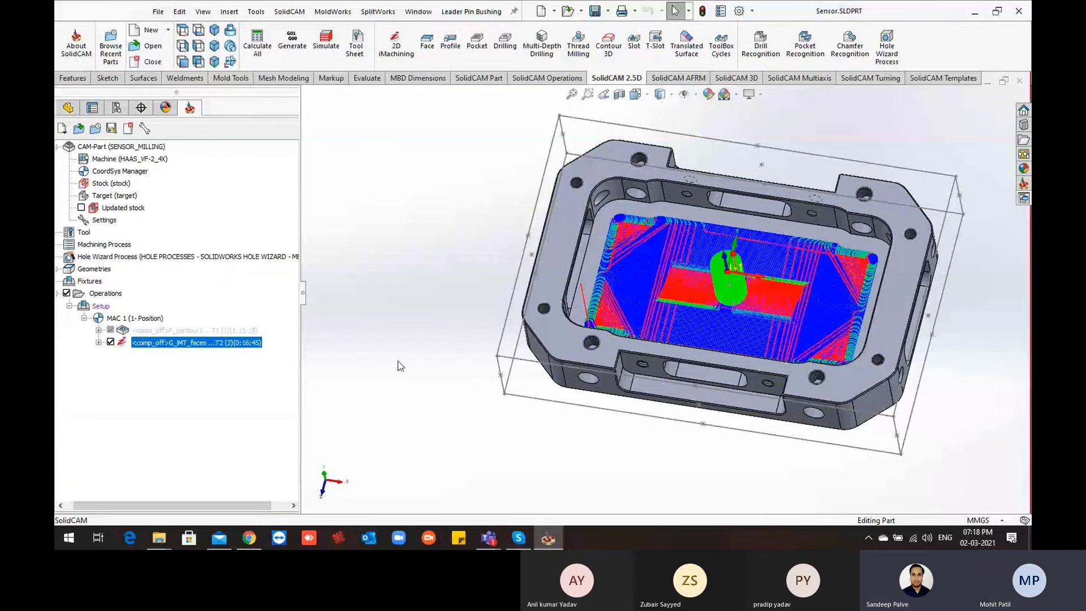
Step: Inspect the displayed iMachining toolpath's corner, channel and spiral regions across the whole pocket
middle_click_drag(398, 362, 390, 359)
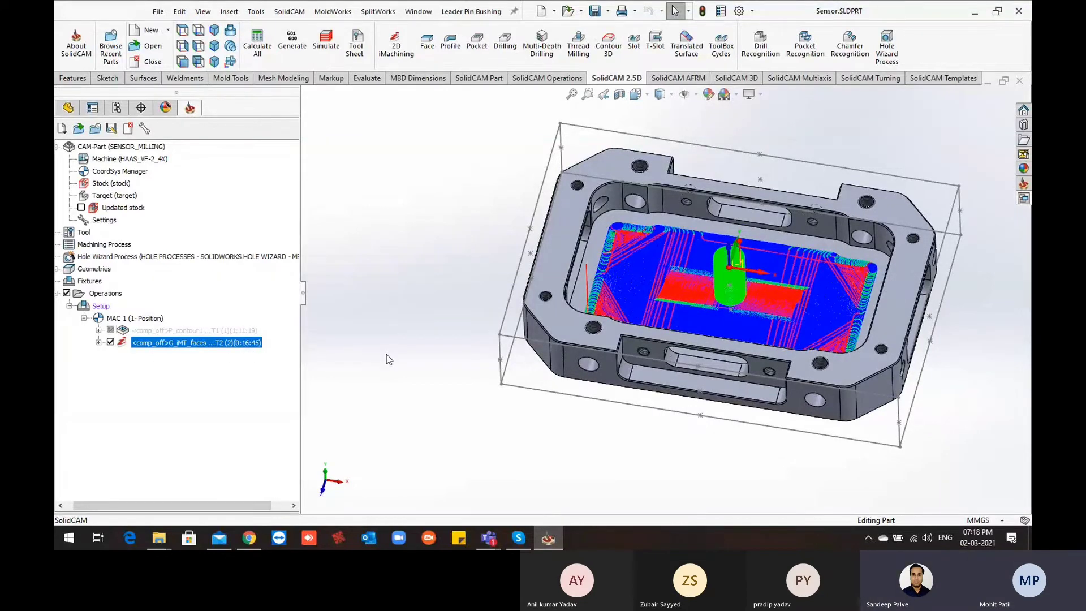
middle_click_drag(486, 362, 741, 296)
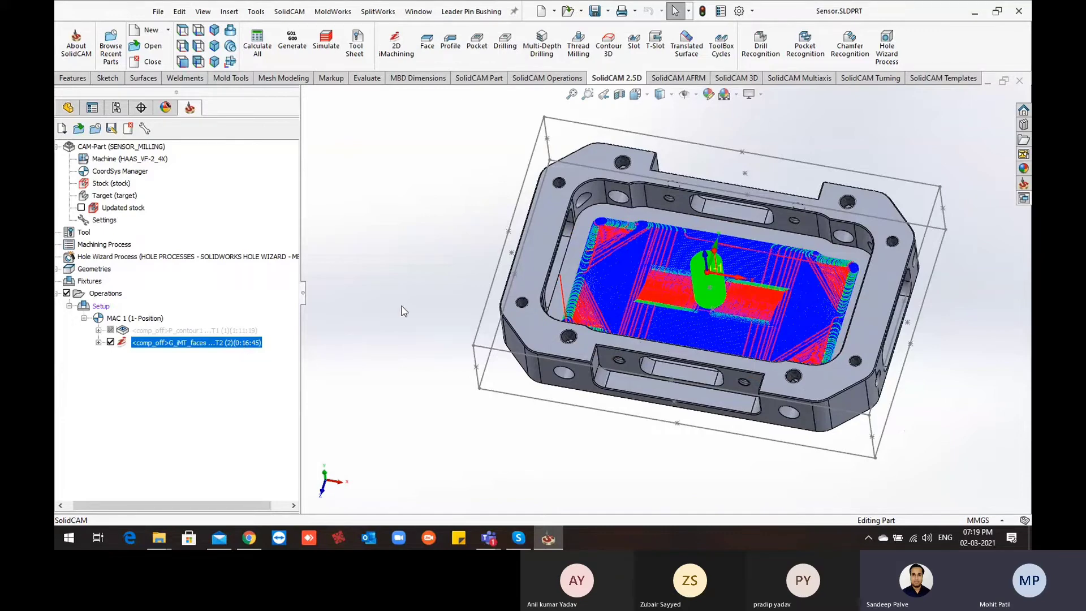
middle_click_drag(453, 366, 744, 268)
scroll(744, 269, "up", 2)
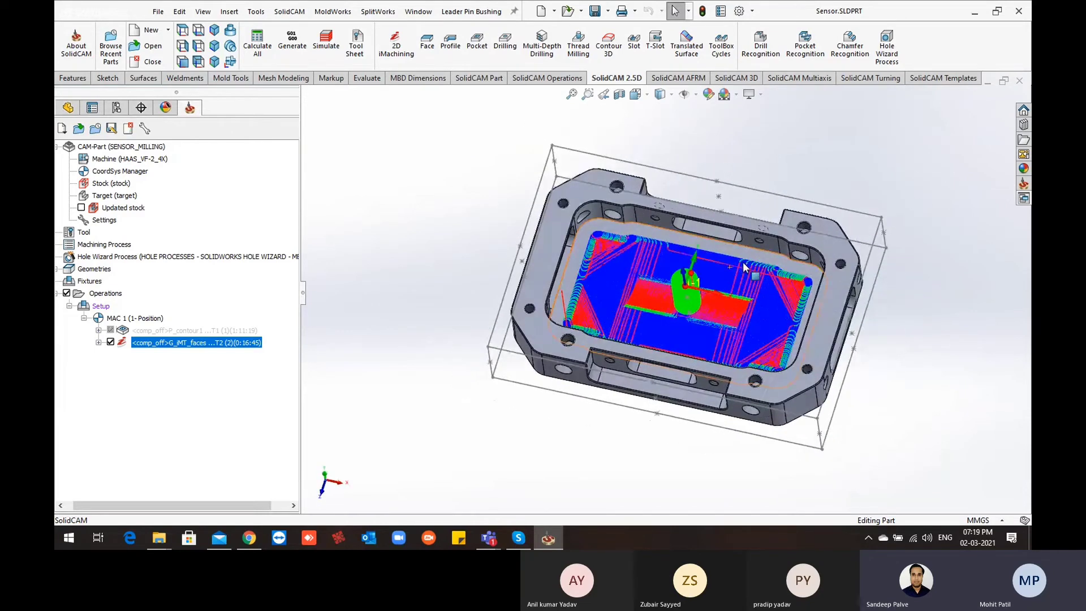
scroll(640, 322, "down", 1)
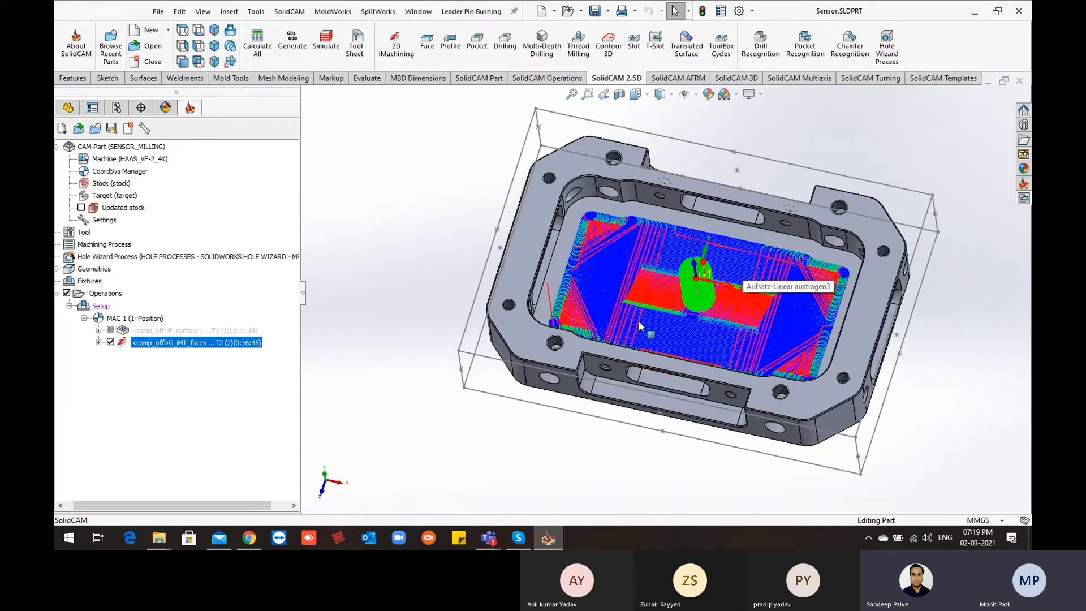
middle_click_drag(640, 321, 633, 346)
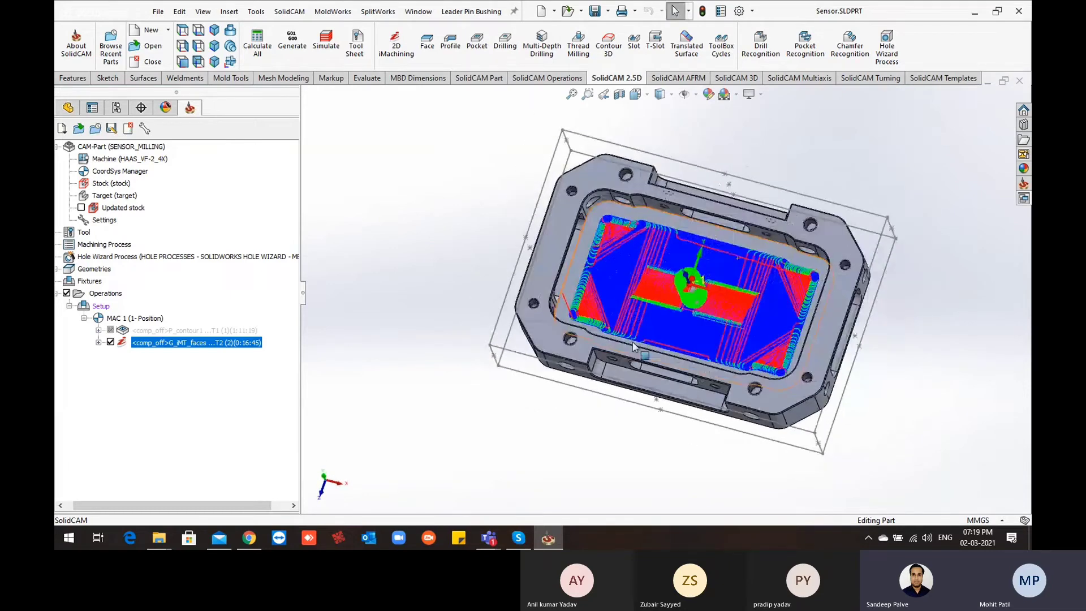
Step: Open the SolidVerify simulation of the iMachining operation, enlarge the Simulation Data window, place it beside the stock and highlight Feed
right_click(174, 343)
left_click(224, 199)
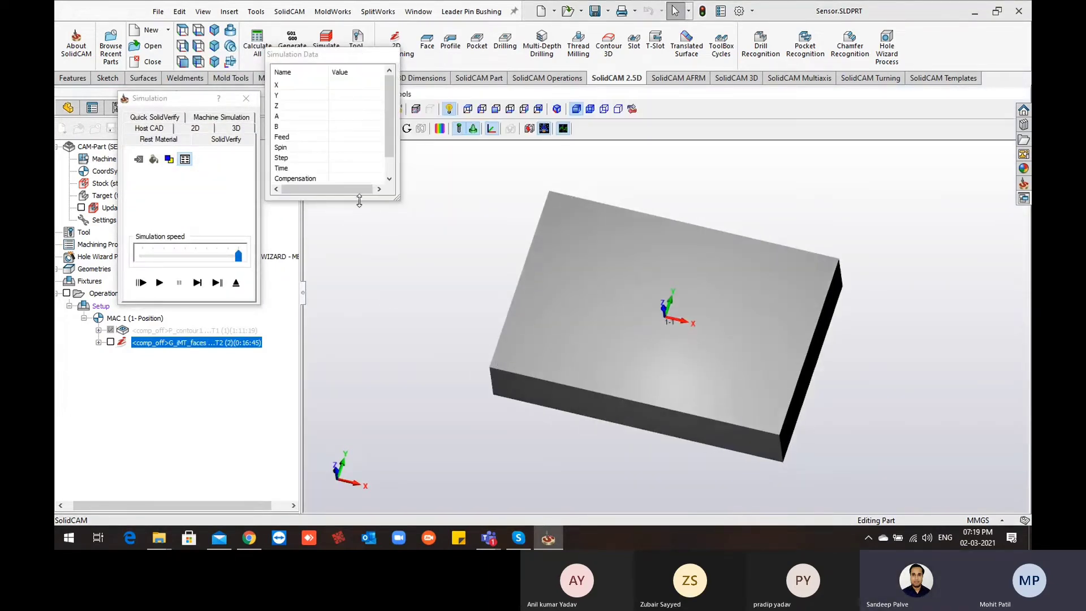
left_click_drag(359, 201, 359, 258)
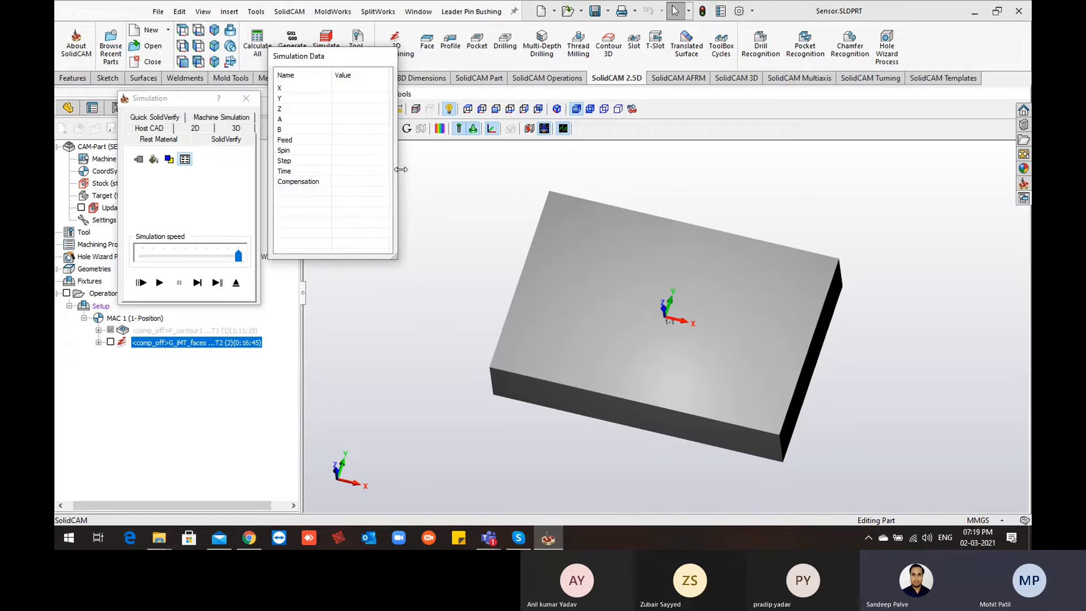
left_click_drag(401, 169, 445, 169)
left_click(305, 150)
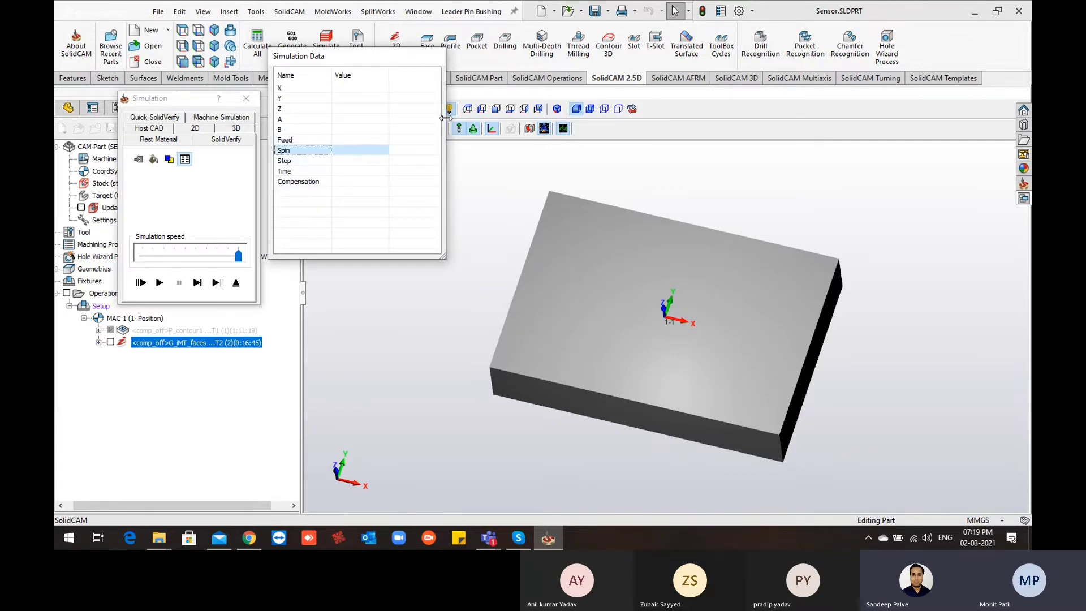
left_click_drag(394, 56, 454, 175)
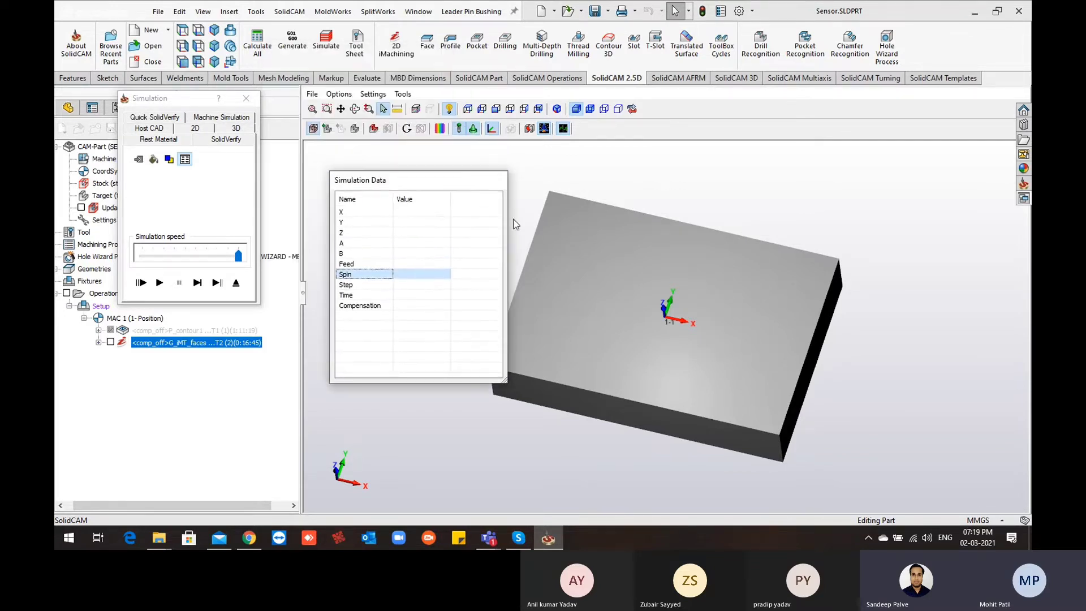
left_click(353, 267)
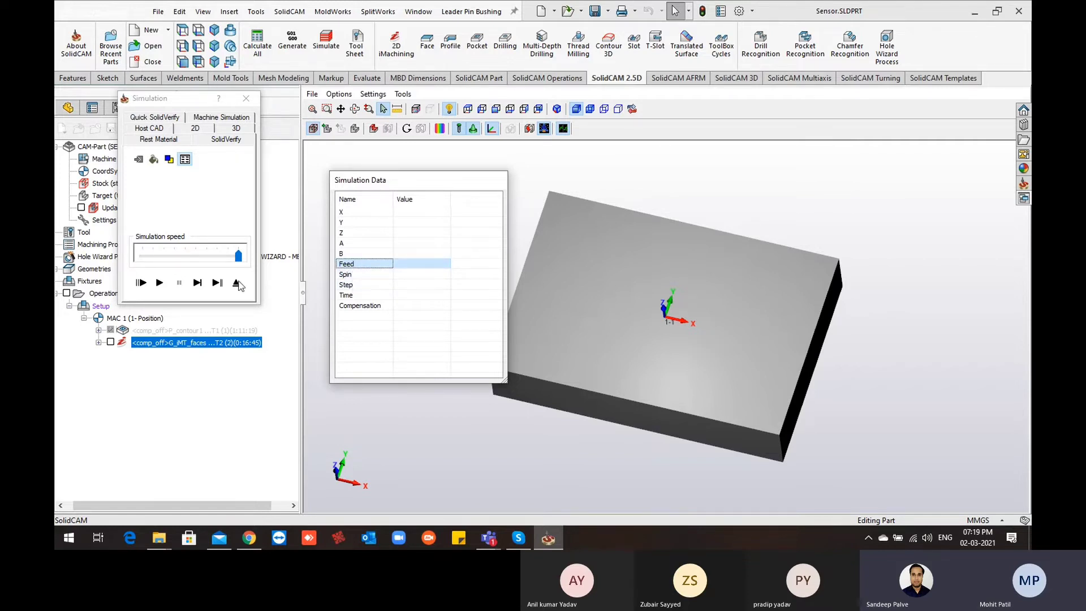
Step: Slow the simulation down, play it, and watch the feed and cutting angle while the tool opens the central entry
left_click_drag(238, 258, 197, 258)
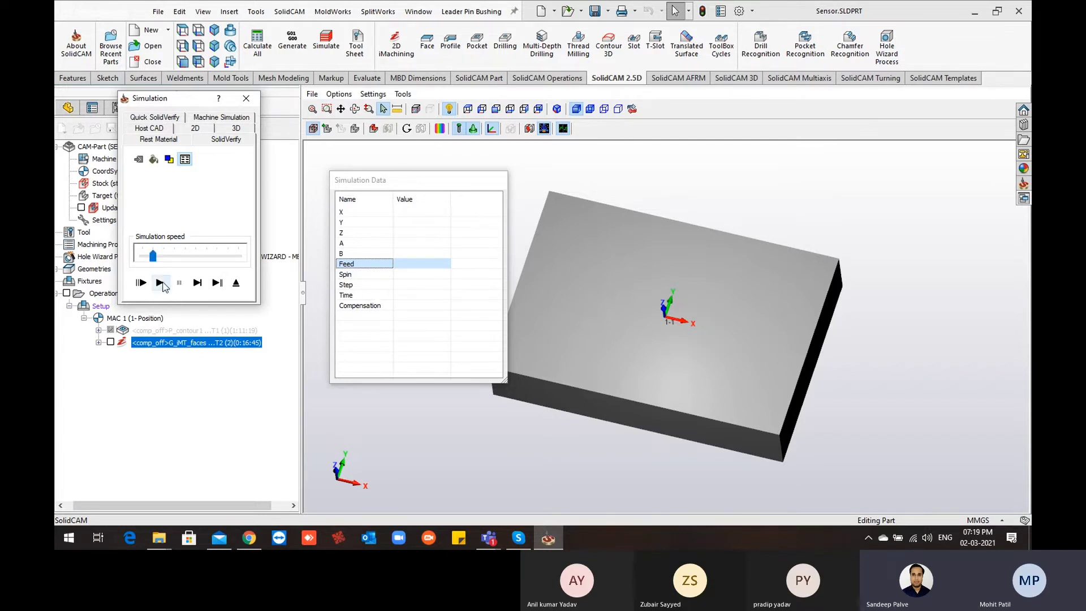
left_click(161, 283)
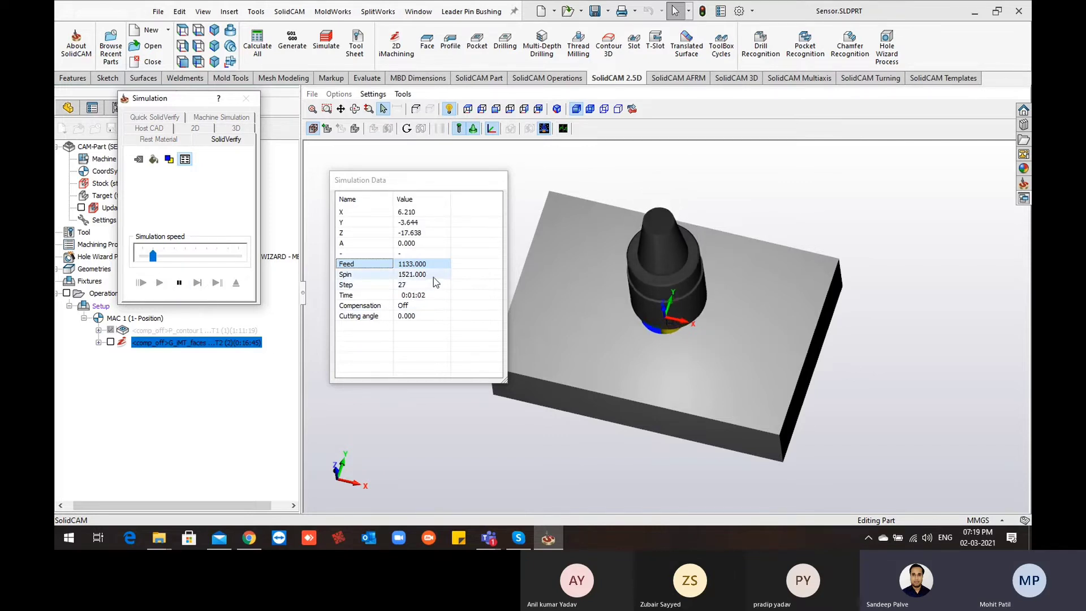
middle_click_drag(598, 357, 602, 344)
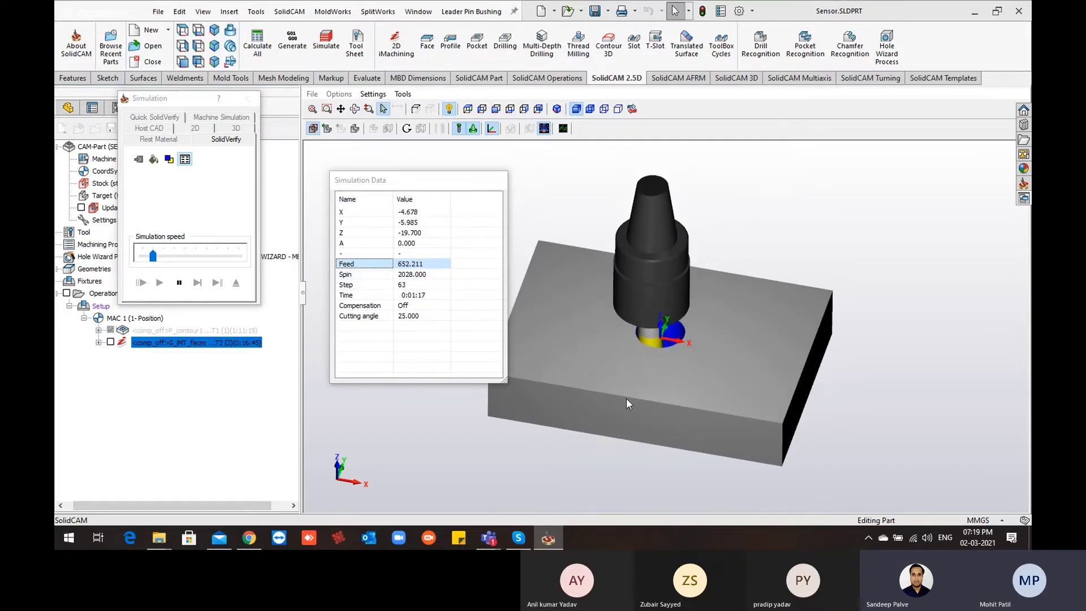
scroll(678, 446, "up", 2)
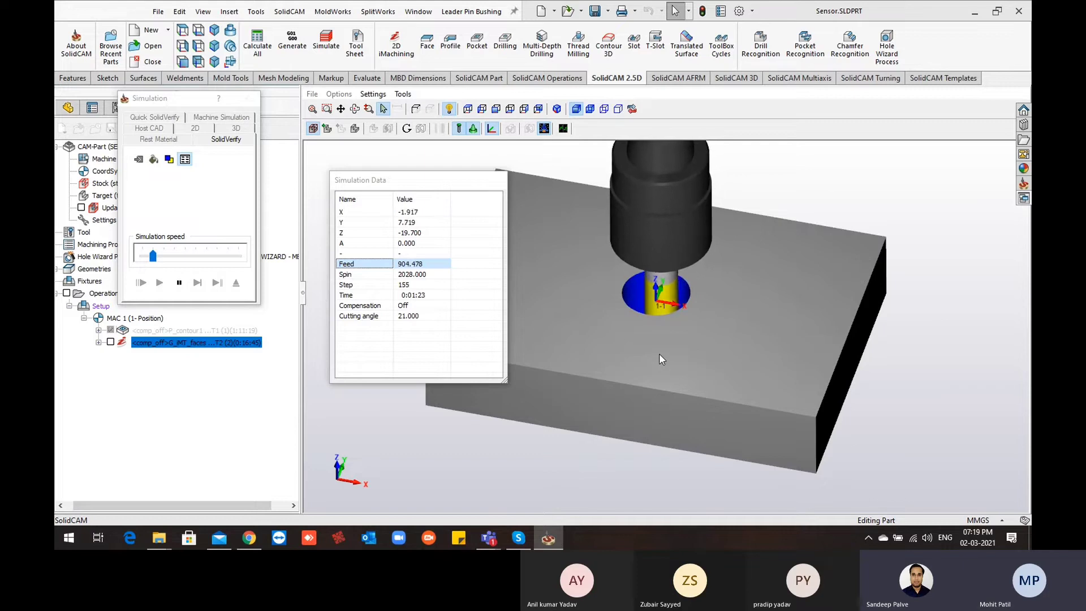
middle_click_drag(659, 354, 716, 365, "ctrl")
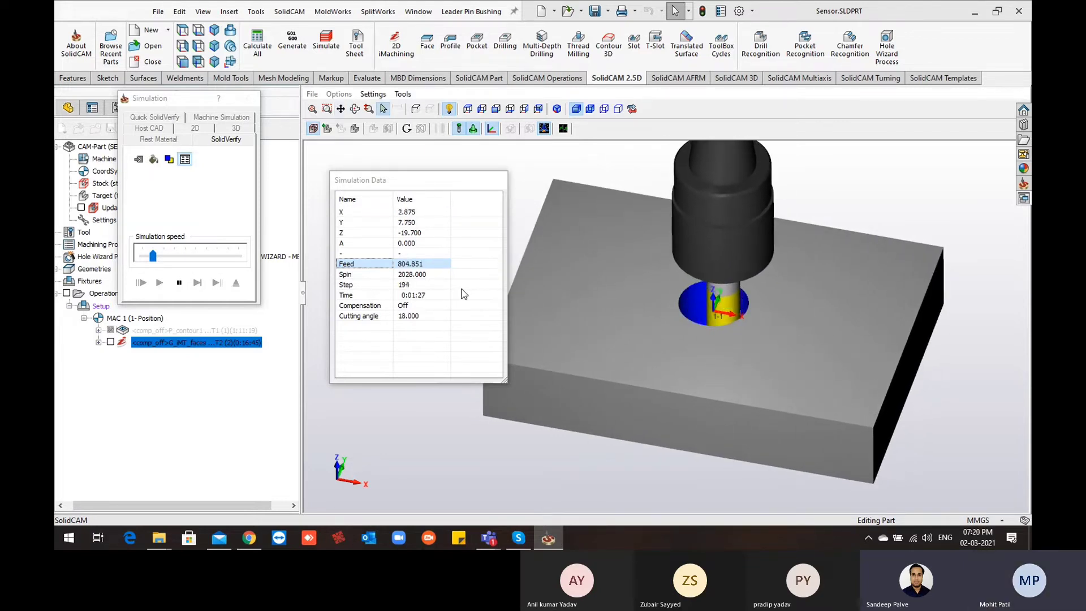
Step: Speed the running simulation up slightly and inspect the cavity widening around the tool
left_click(174, 259)
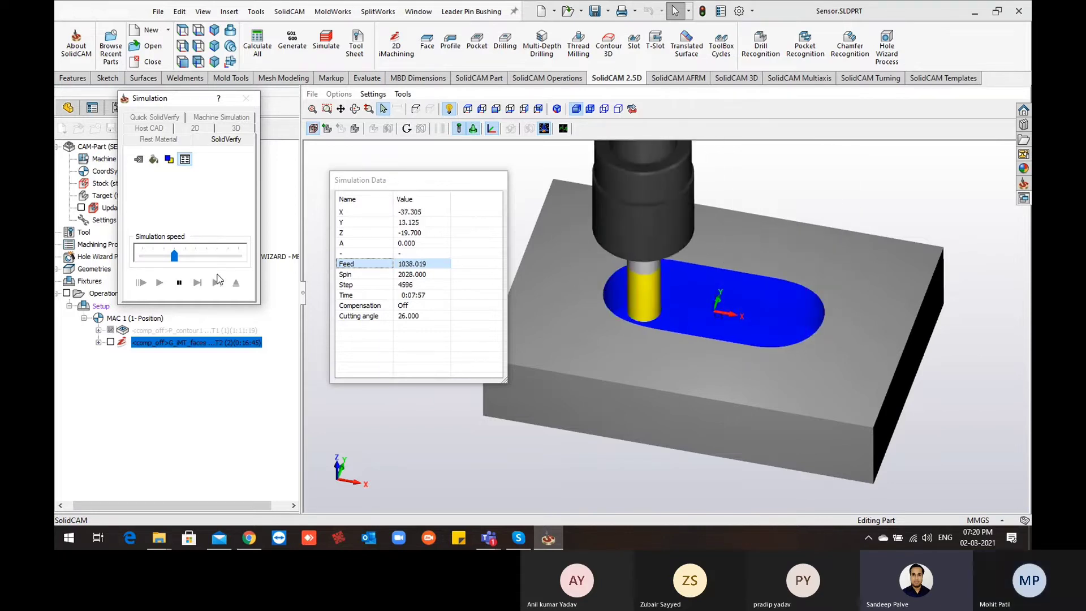
scroll(643, 381, "up", 3)
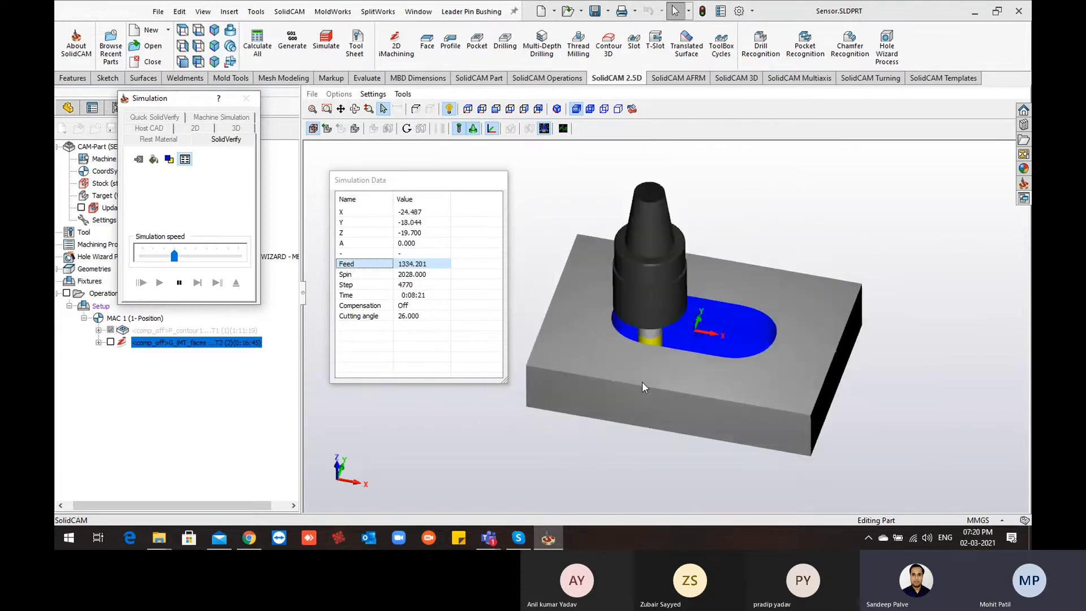
scroll(579, 354, "down", 3)
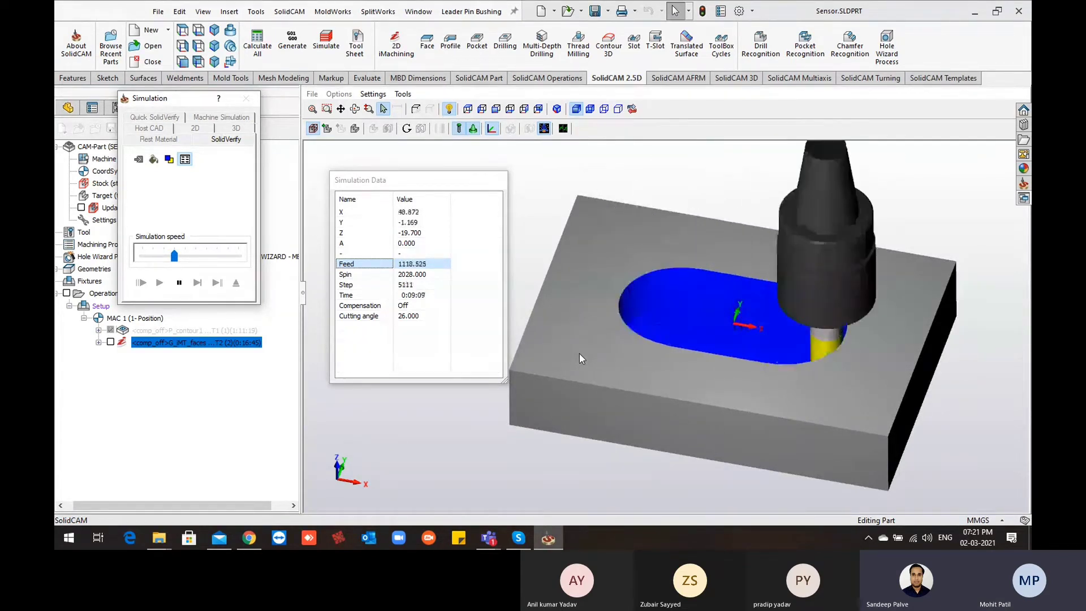
middle_click_drag(579, 354, 575, 368)
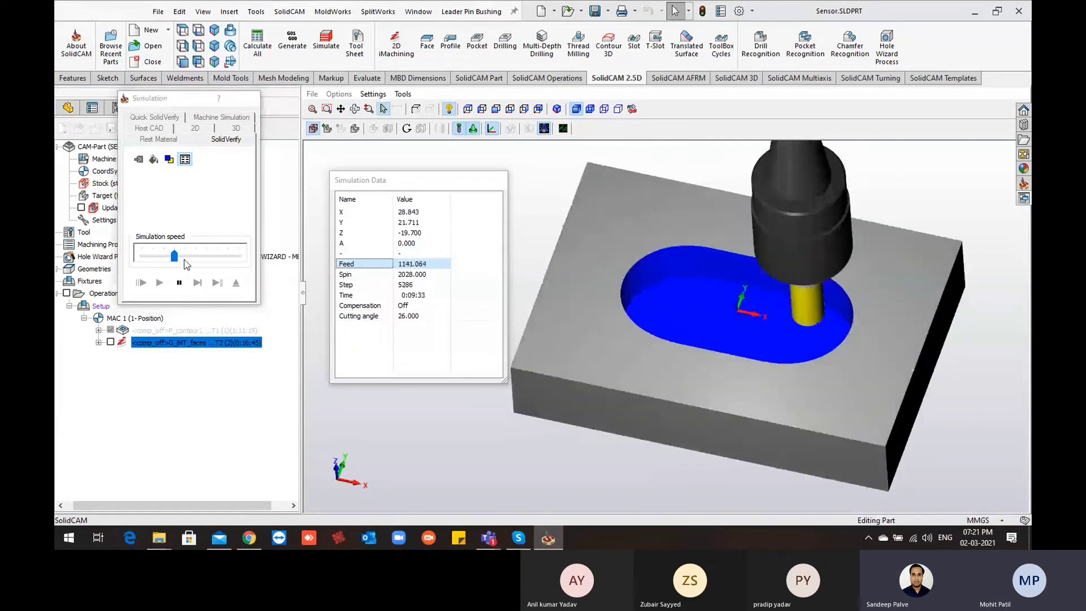
Step: Adjust the simulation speed up and down around mid-range while the tool clears the pocket's ends and corners
left_click(213, 257)
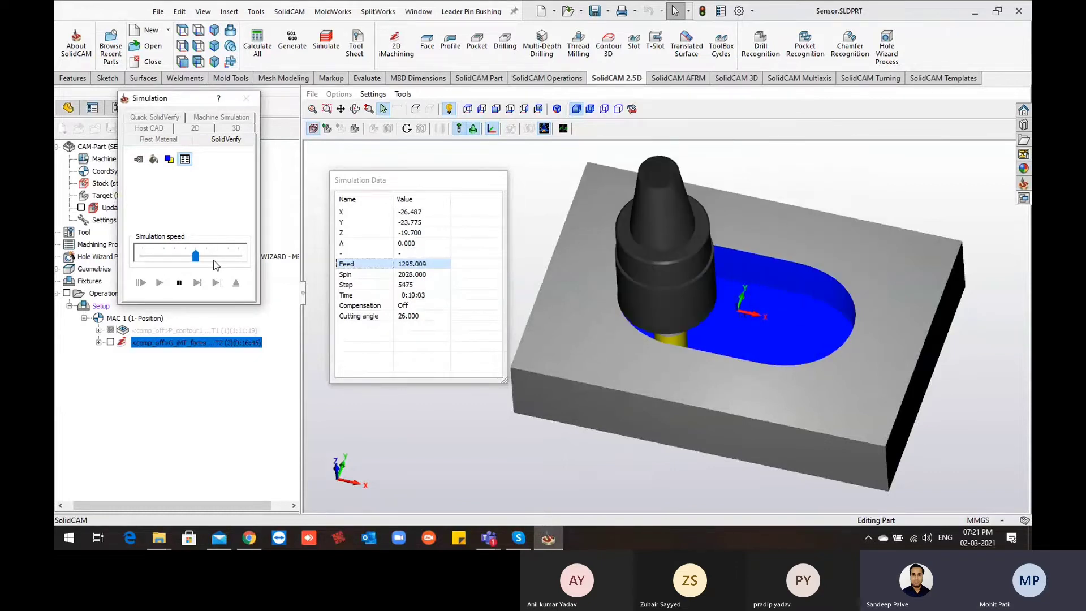
left_click(213, 260)
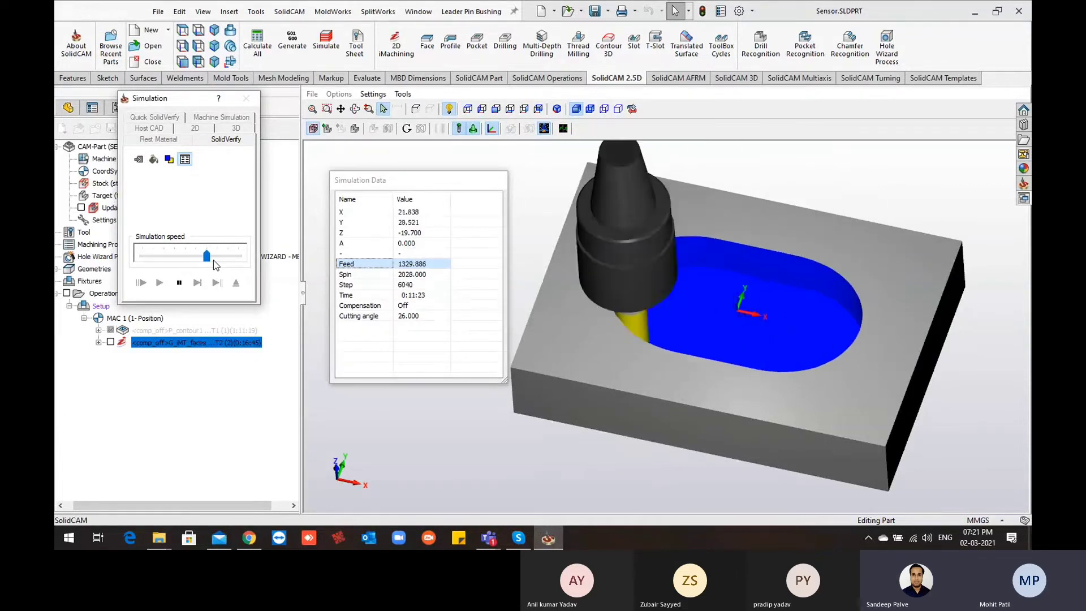
left_click_drag(207, 257, 196, 259)
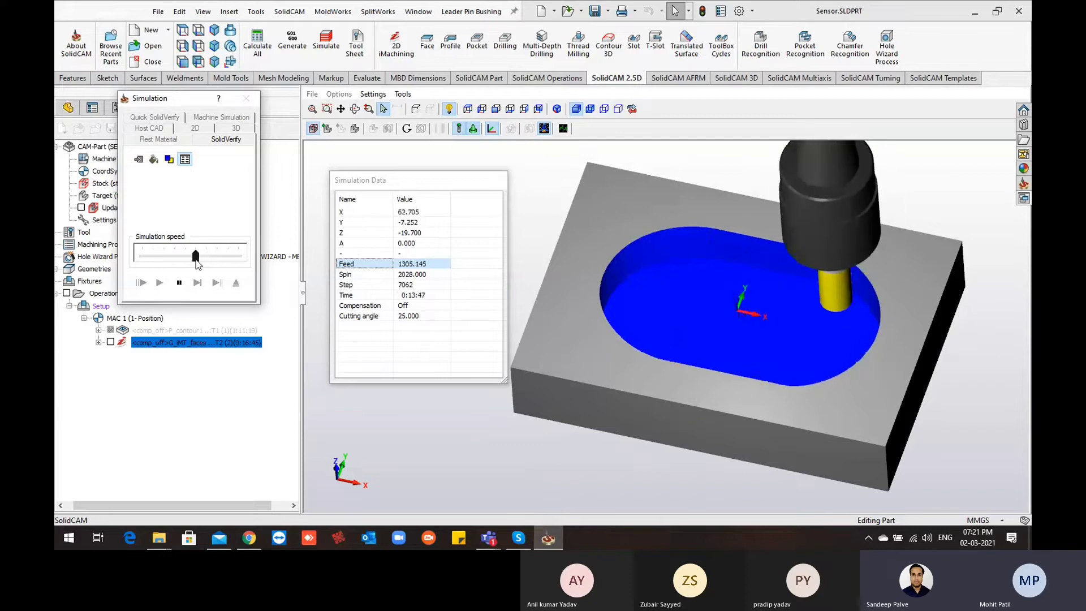
left_click(213, 258)
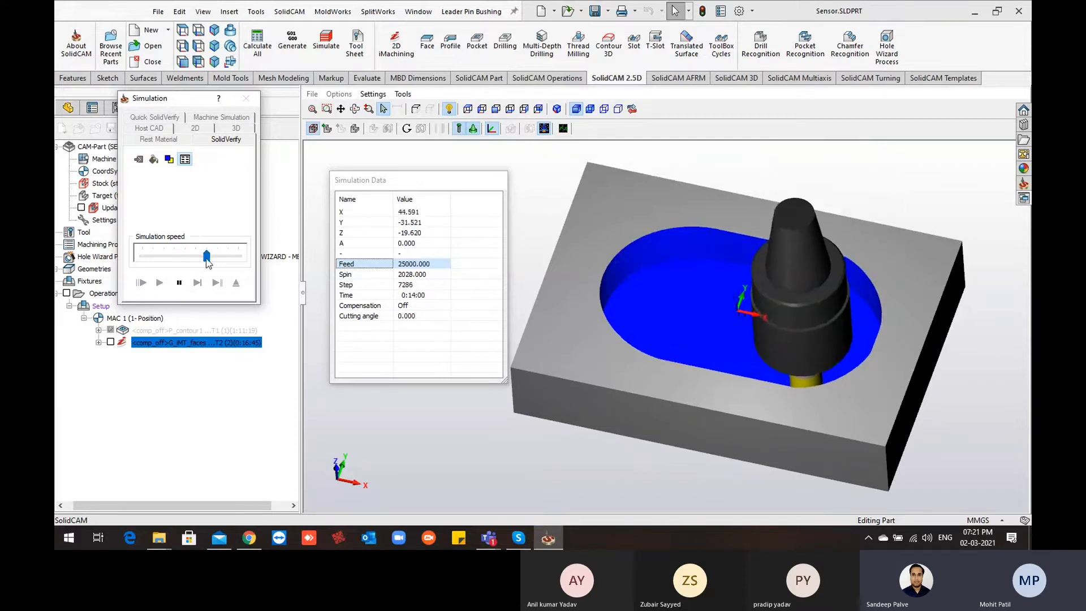
left_click(203, 257)
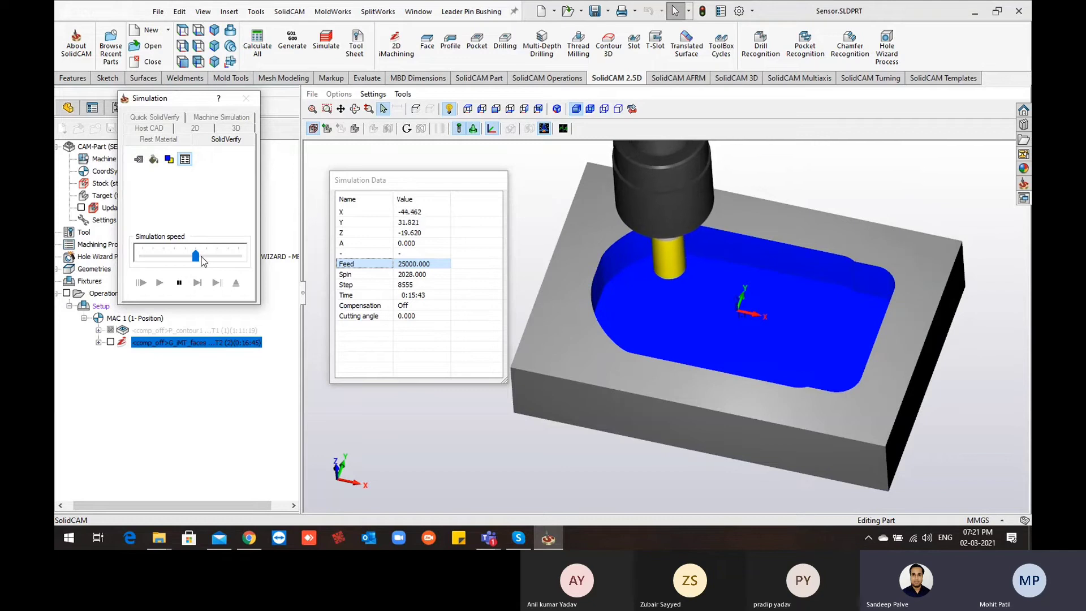
Step: Pause the simulation while the tool is in the pocket's last corner, and resume playing it
middle_click_drag(572, 338, 572, 334)
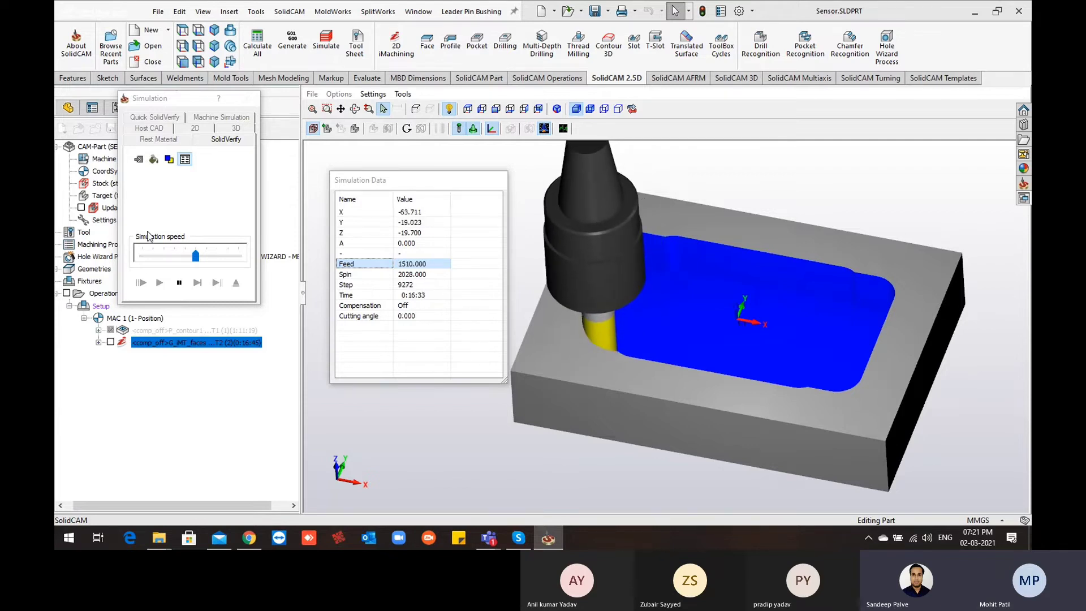
left_click(178, 282)
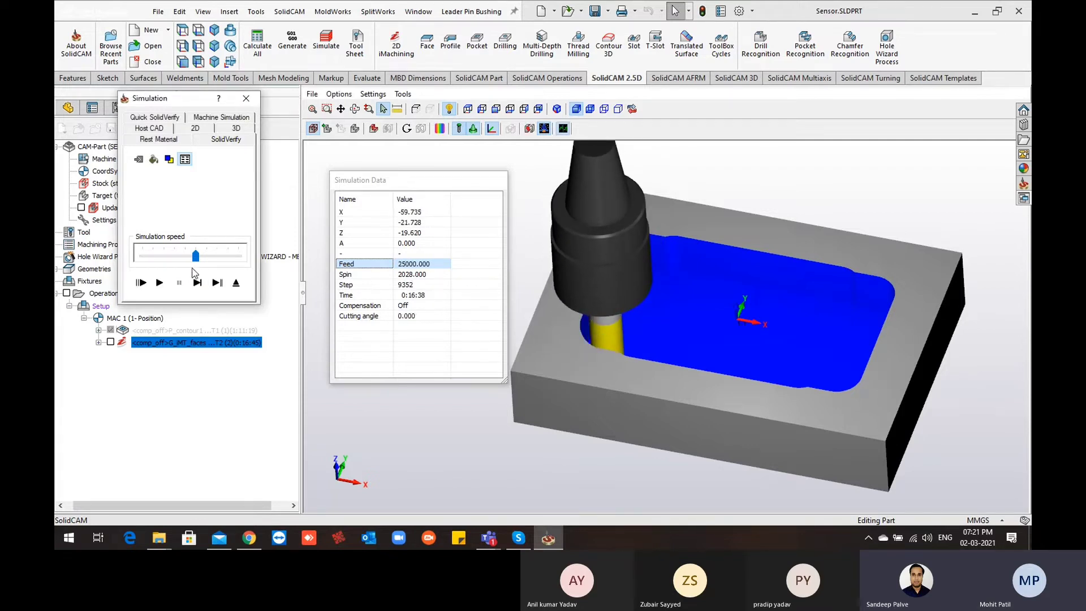
left_click(160, 283)
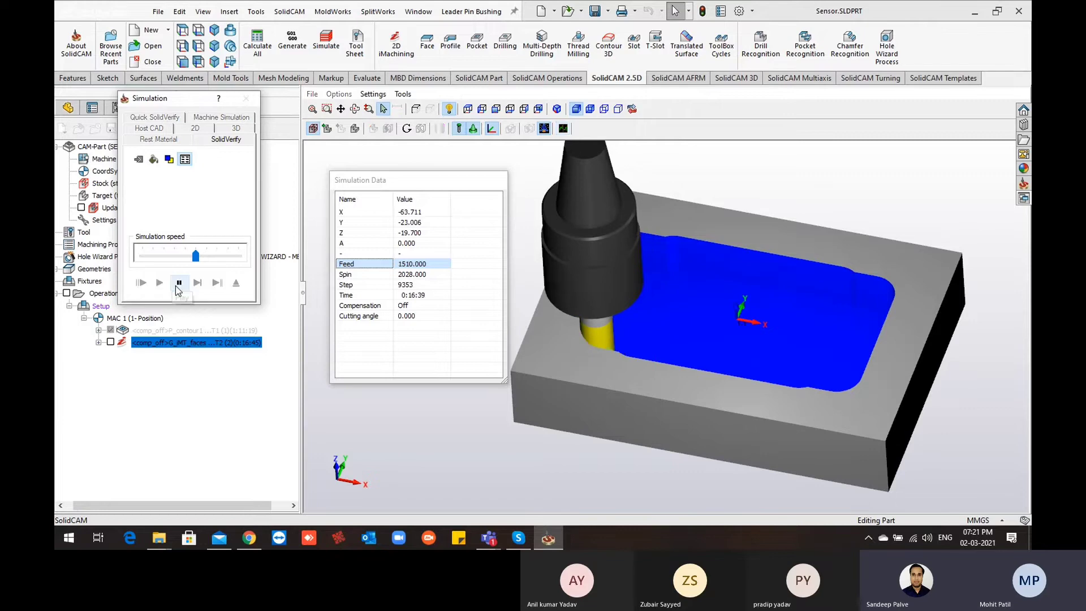
Step: Hide the tool holder in the simulation and inspect from above the cutter's engagement in the pocket's last corner
middle_click_drag(626, 309, 622, 344)
scroll(622, 344, "up", 3)
left_click(472, 129)
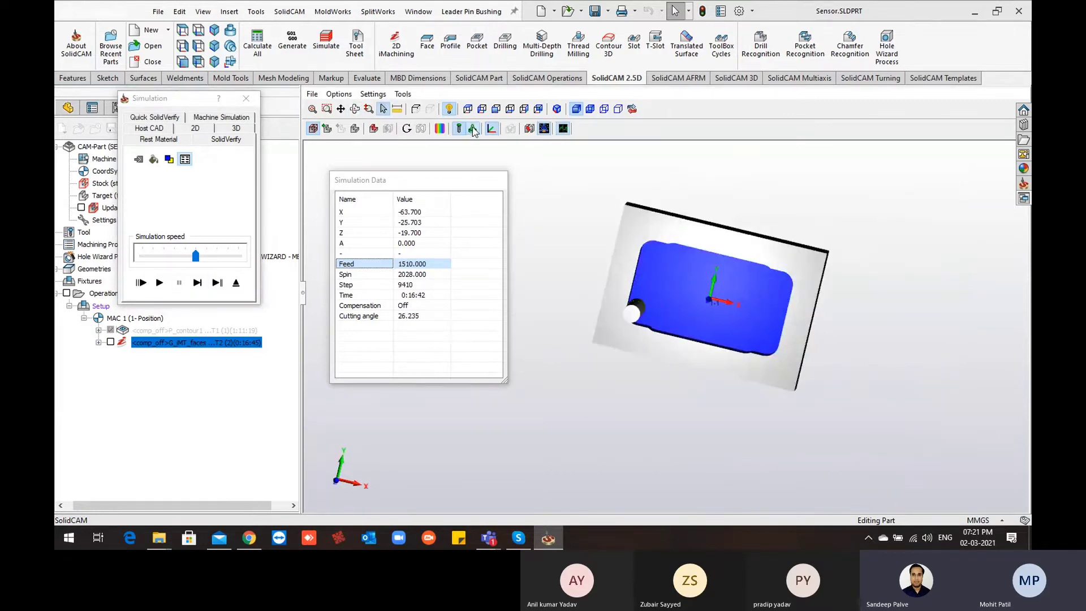
scroll(582, 312, "down", 3)
middle_click_drag(583, 312, 588, 319)
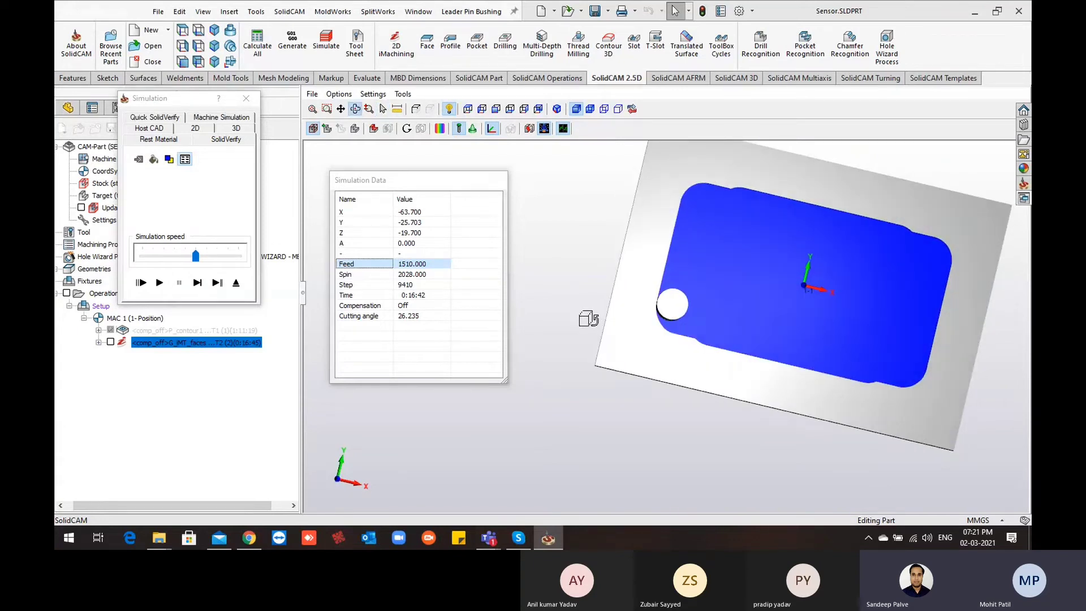
scroll(623, 321, "down", 6)
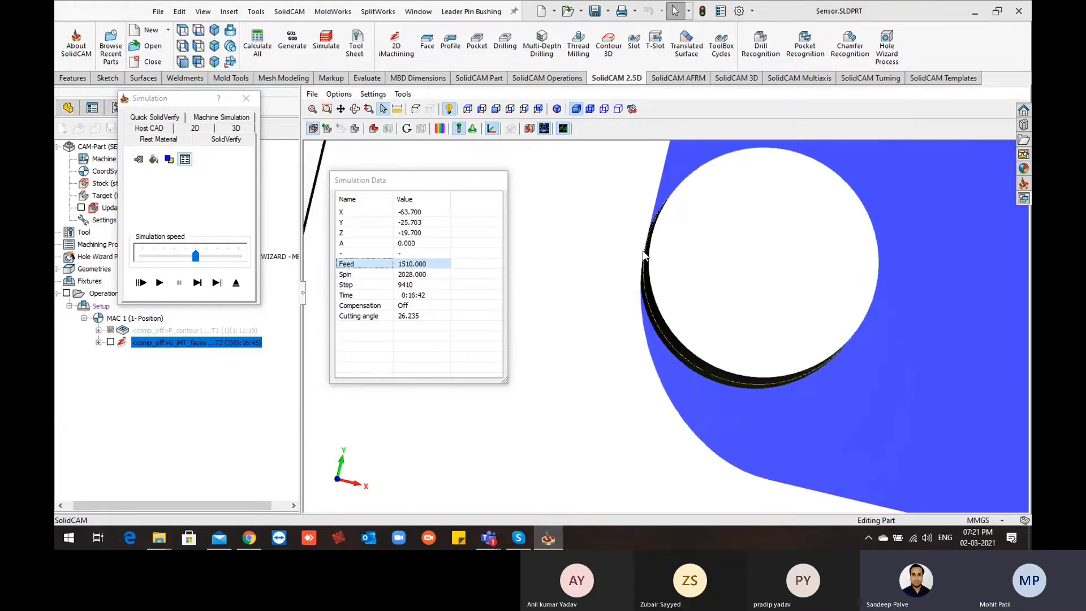
Step: Lower the simulation speed to its minimum and single-step the tool through the corner passes, watching the feed and cutting angle
left_click_drag(196, 257, 142, 265)
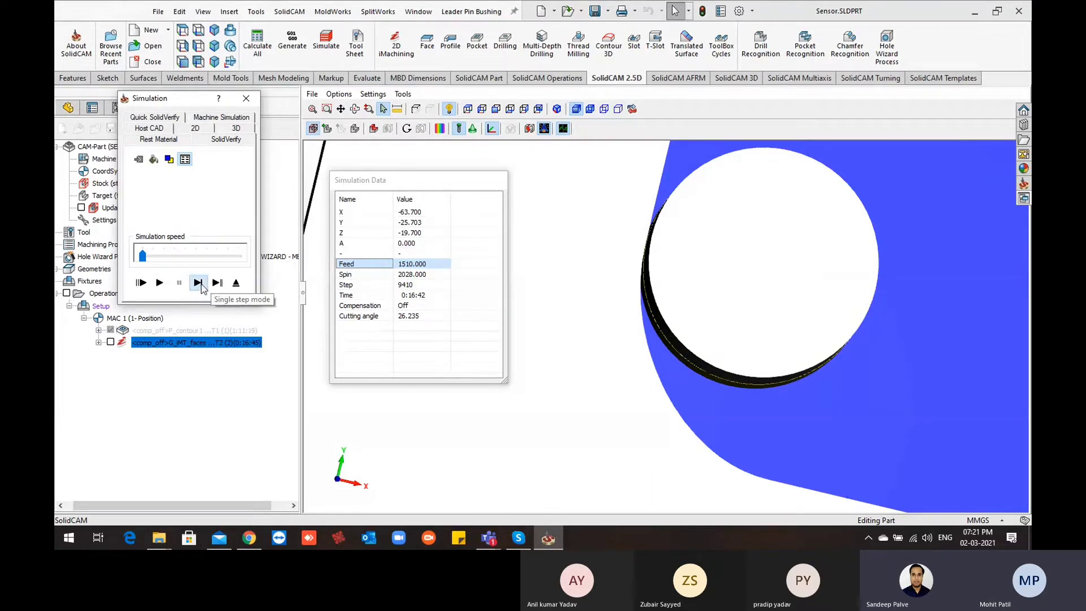
left_click(198, 283)
left_click(198, 282)
left_click(197, 282)
left_click(198, 283)
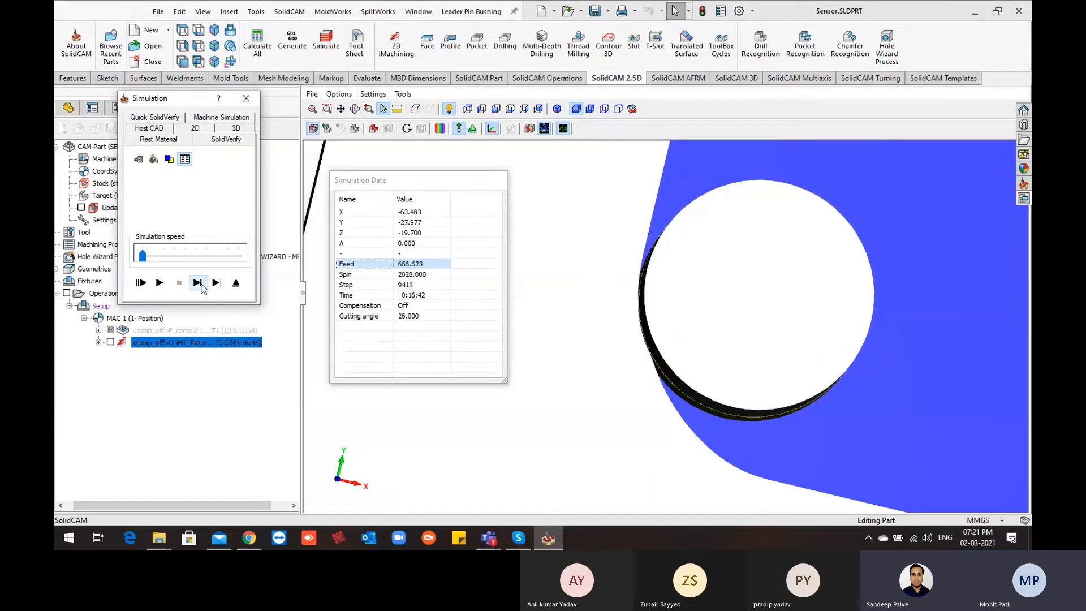
left_click(198, 283)
left_click(198, 283)
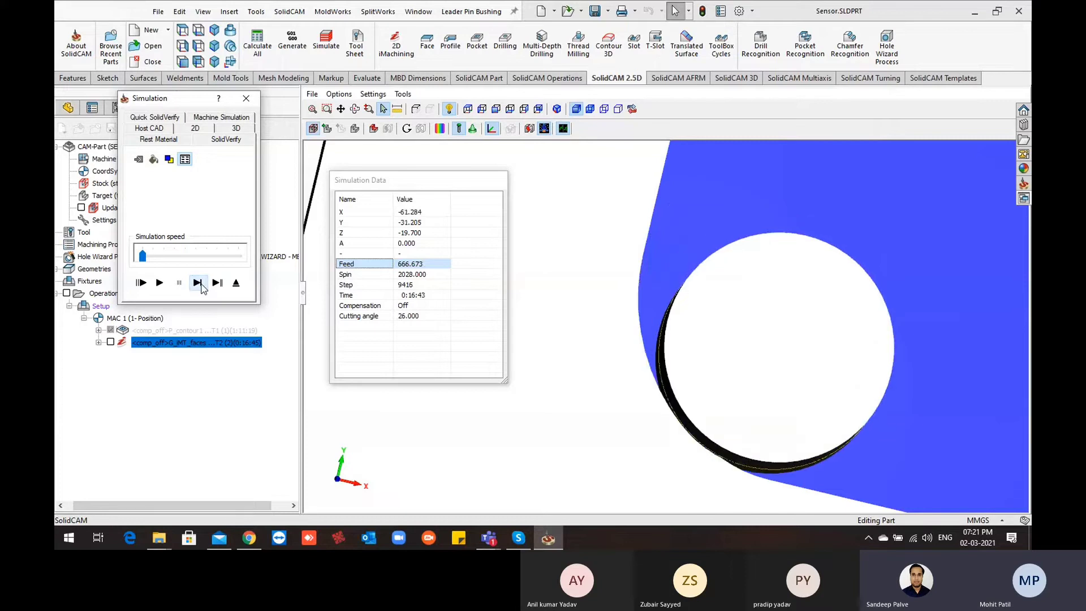
left_click(198, 282)
left_click(198, 283)
left_click(197, 282)
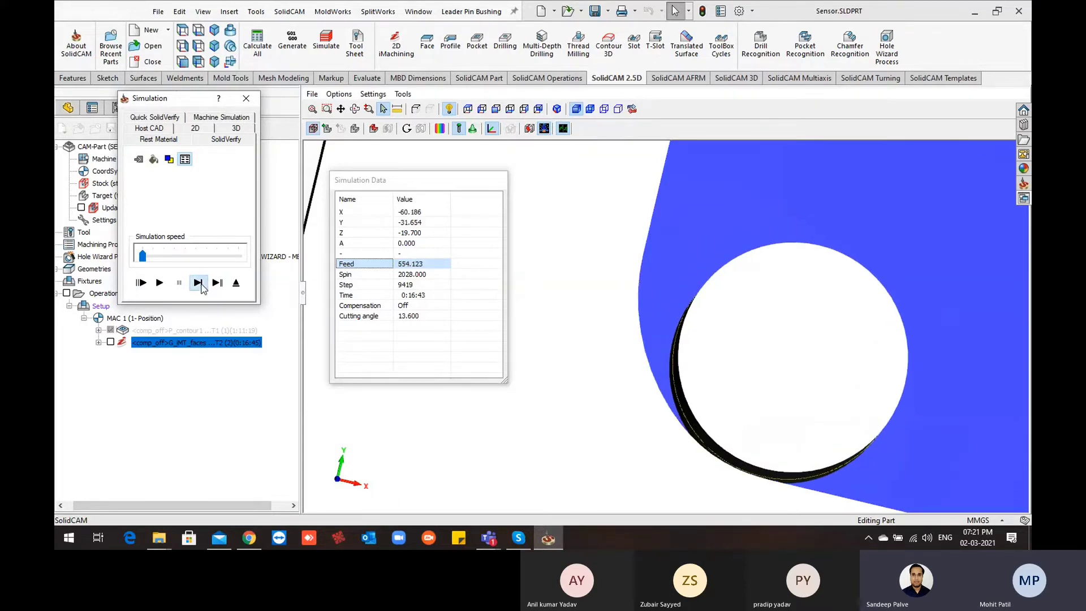
left_click(198, 283)
left_click(198, 283)
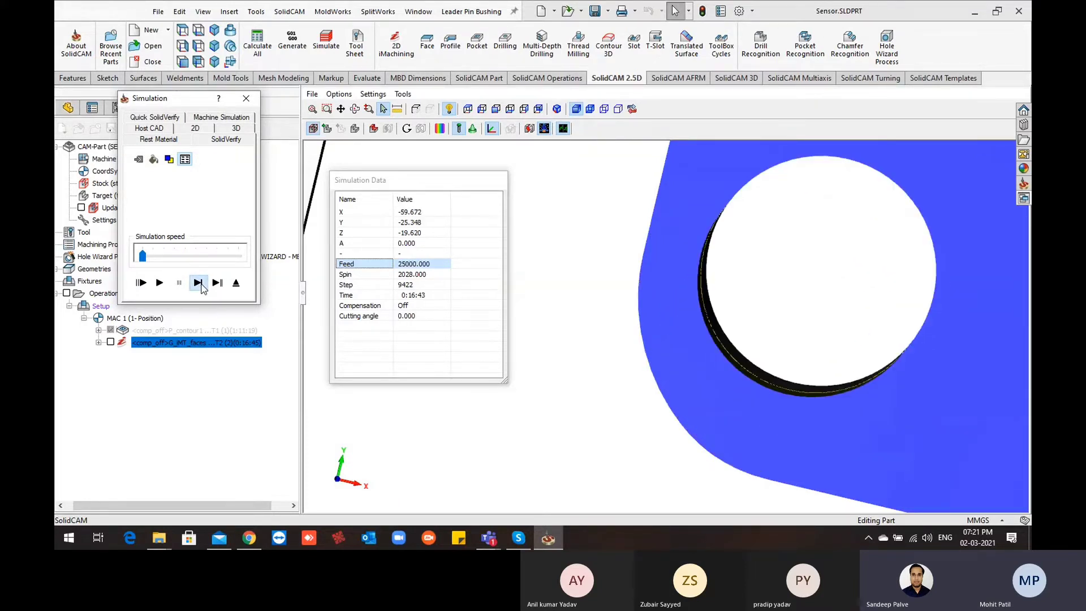
left_click(200, 285)
left_click(201, 285)
left_click(201, 285)
left_click(200, 285)
left_click(200, 285)
left_click(200, 285)
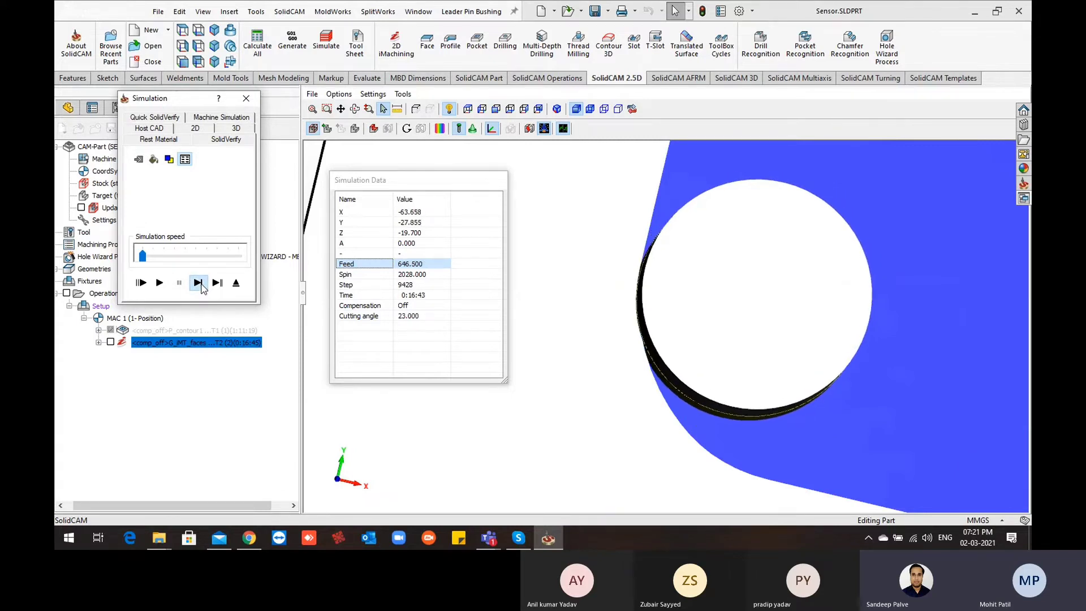
left_click(201, 285)
left_click(201, 285)
left_click(200, 285)
left_click(201, 285)
left_click(201, 285)
left_click(201, 285)
left_click(201, 285)
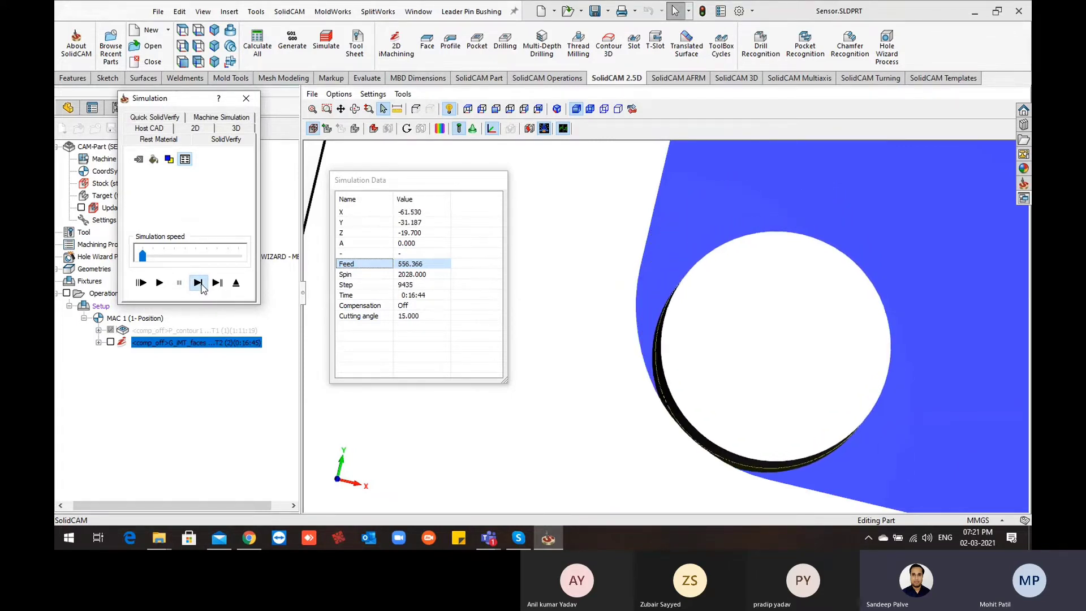
left_click(201, 285)
left_click(201, 285)
left_click(202, 285)
left_click(202, 285)
left_click(202, 285)
left_click(201, 285)
left_click(201, 285)
left_click(201, 285)
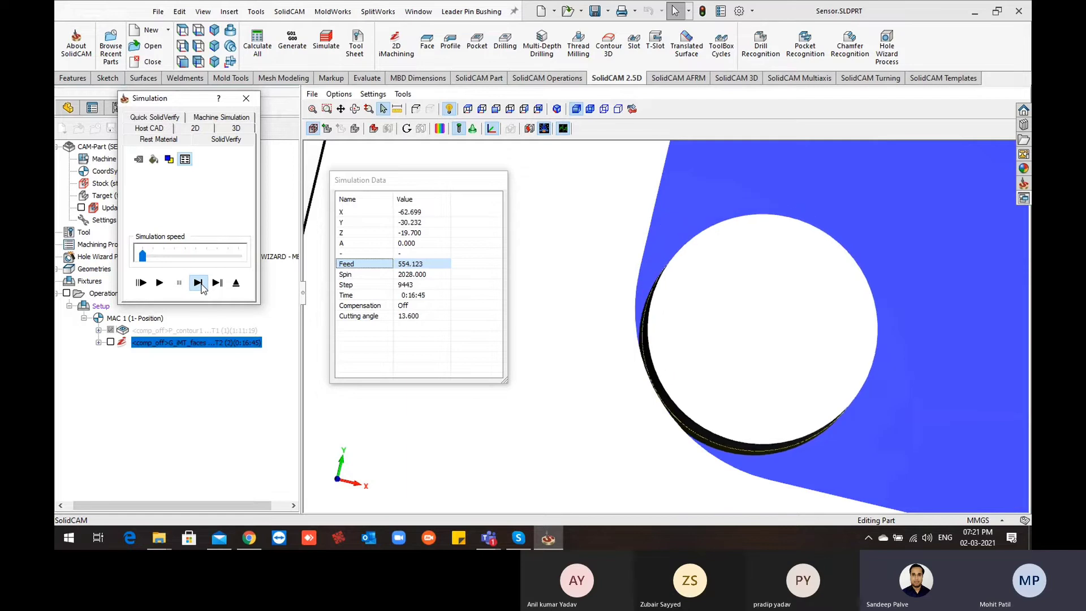
left_click(201, 285)
left_click(202, 285)
left_click(202, 285)
left_click(201, 285)
left_click(202, 285)
left_click(201, 285)
left_click(202, 285)
left_click(201, 285)
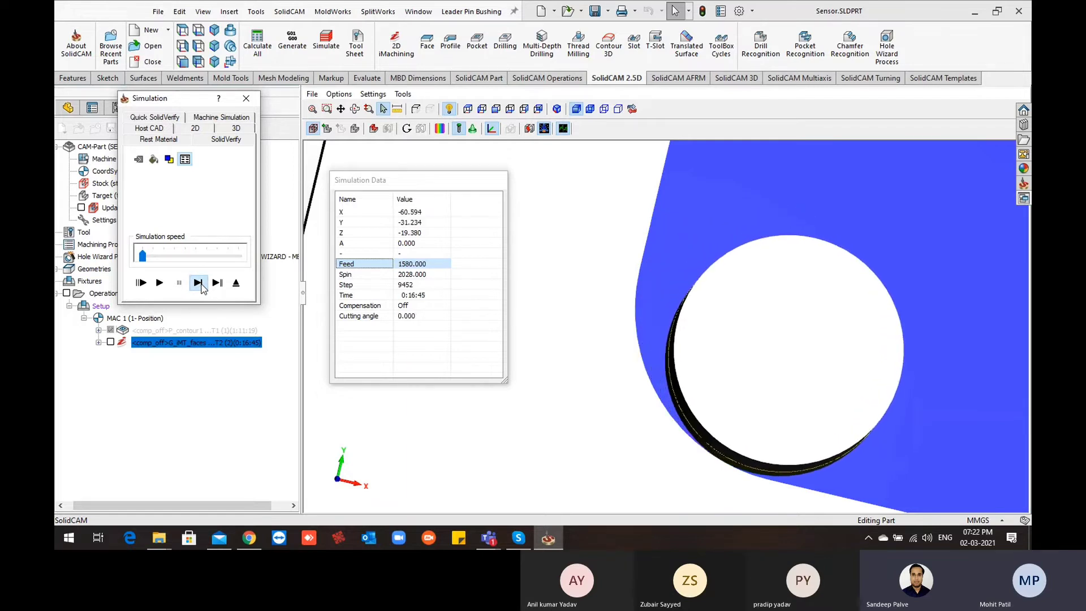
left_click(201, 285)
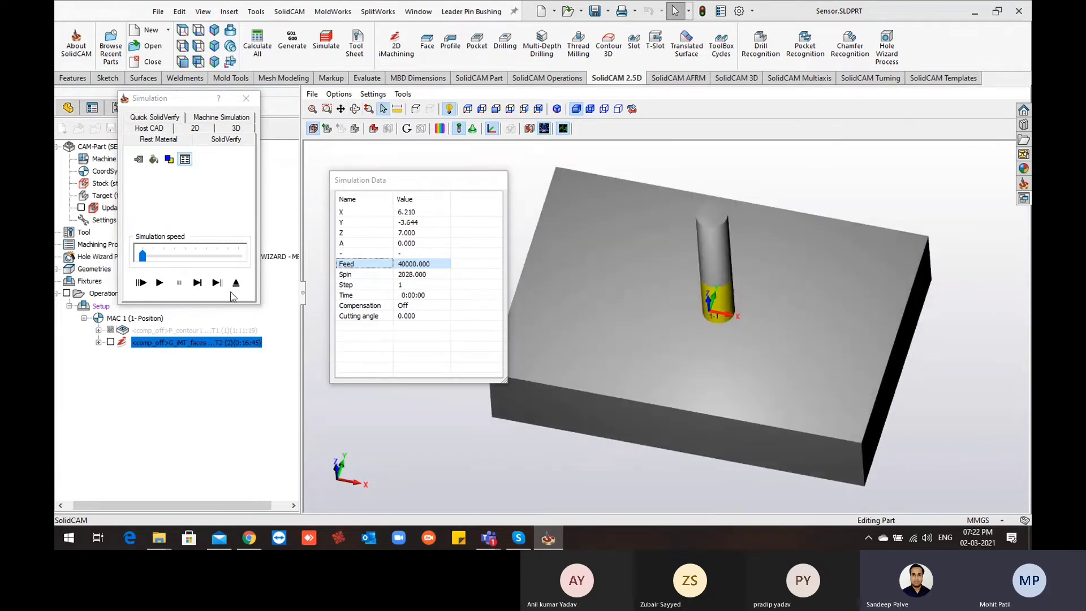
Step: Play the SolidVerify simulation from the start and inspect the tool opening the central entry
left_click(159, 283)
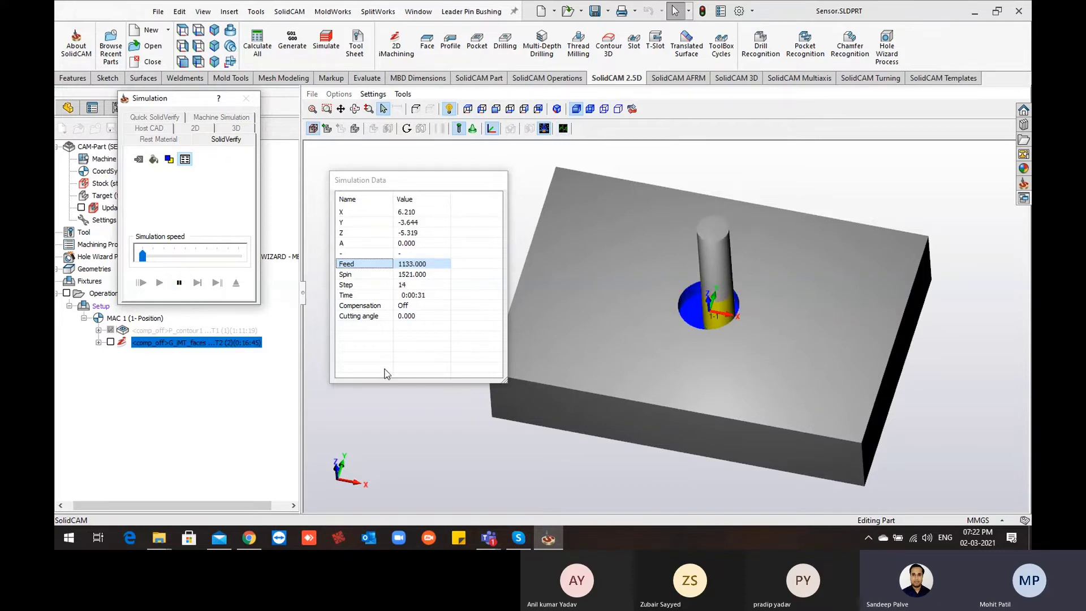
scroll(602, 400, "down", 4)
scroll(735, 369, "up", 4)
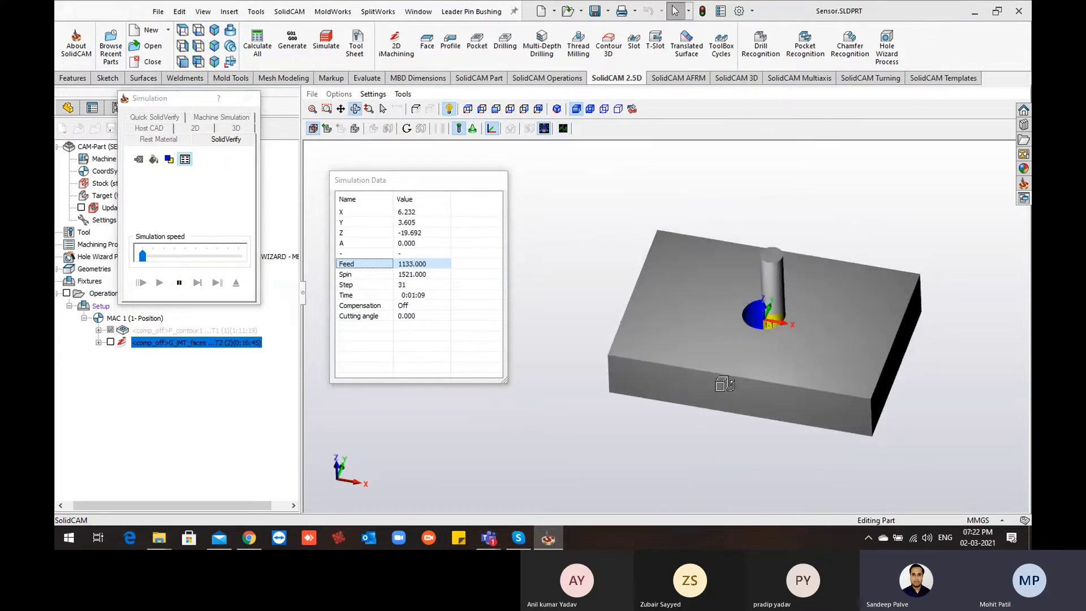
middle_click_drag(762, 362, 755, 369)
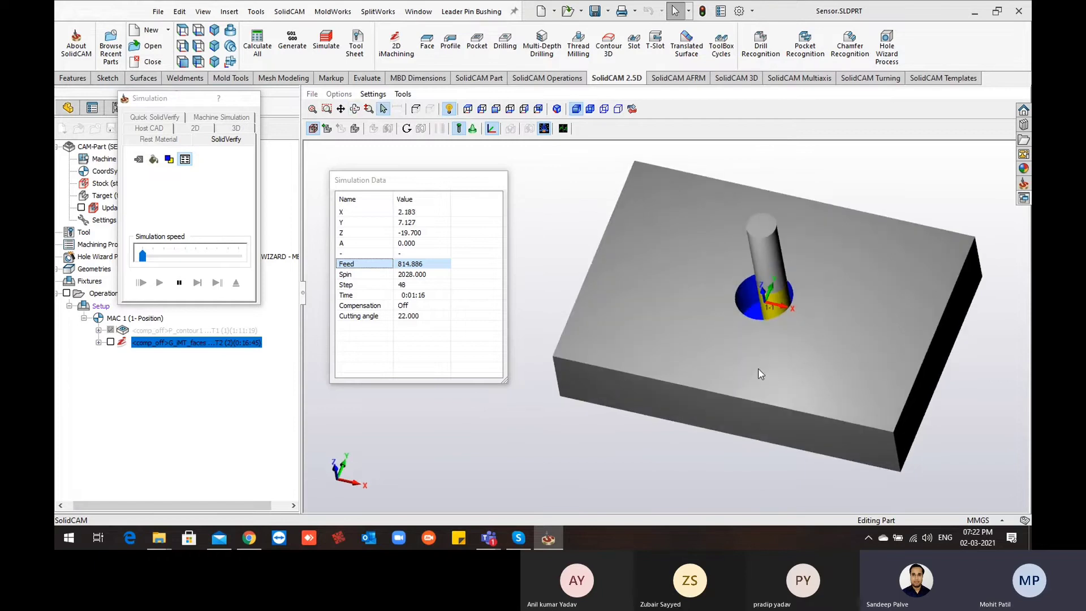
middle_click_drag(626, 356, 794, 336)
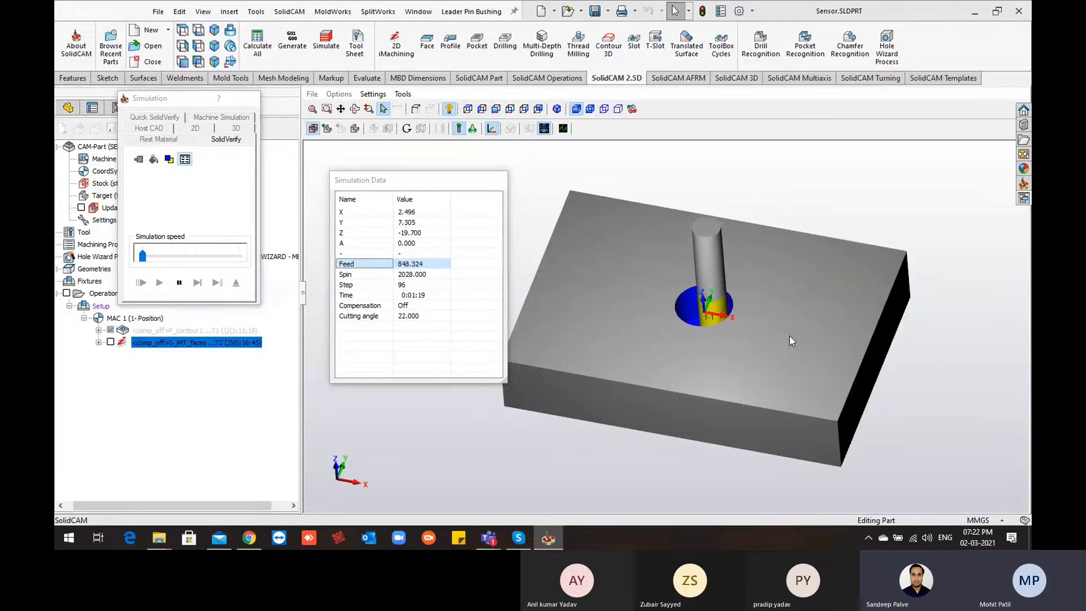
Step: Raise the running simulation's speed slightly, pause it, and exit the simulation
left_click(172, 255)
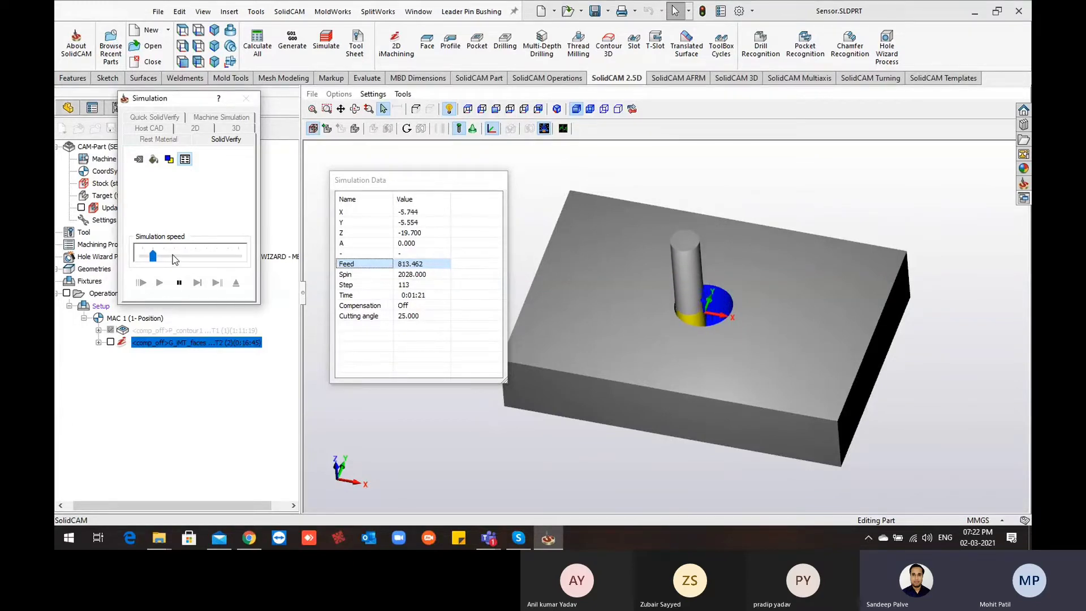
left_click(174, 257)
left_click(183, 285)
left_click(235, 284)
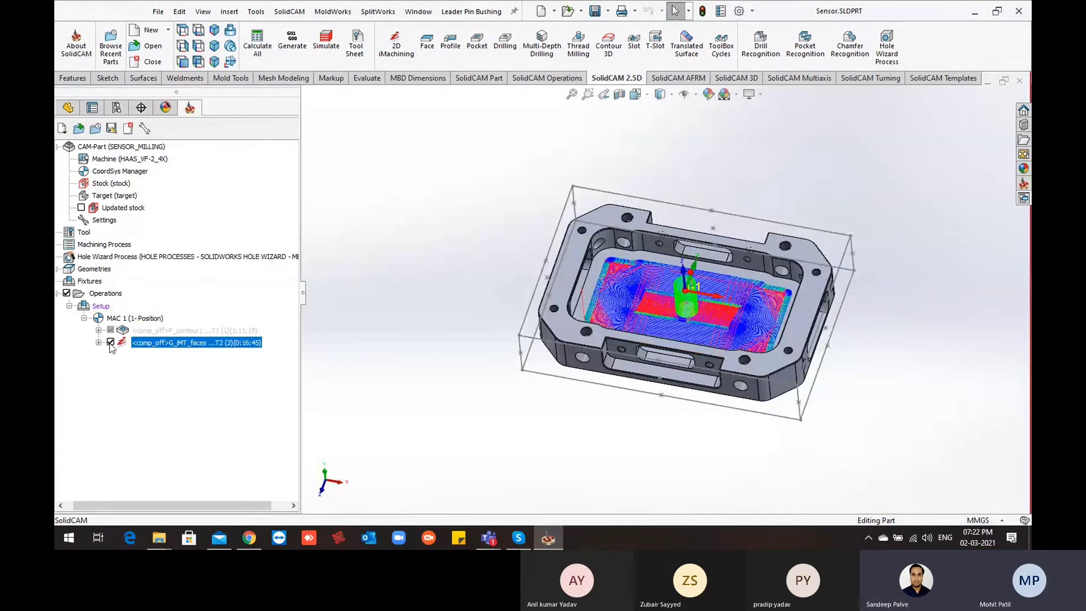
Step: Edit the iMT_faces operation and set the number of flutes of its 16 mm tool T2 to 2
right_click(147, 344)
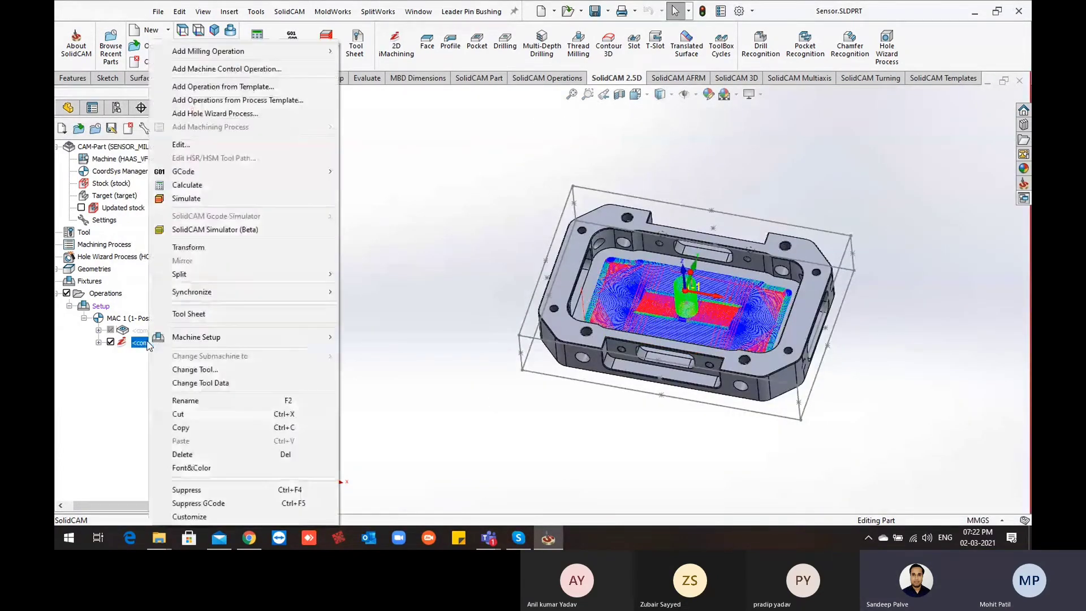
left_click(204, 145)
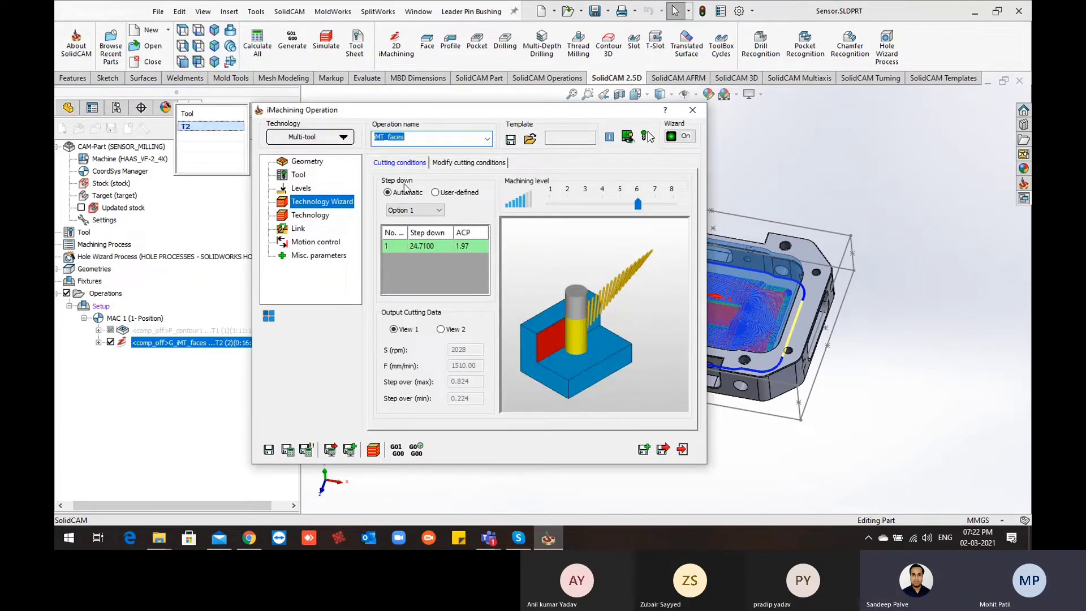
left_click(308, 174)
left_click(405, 199)
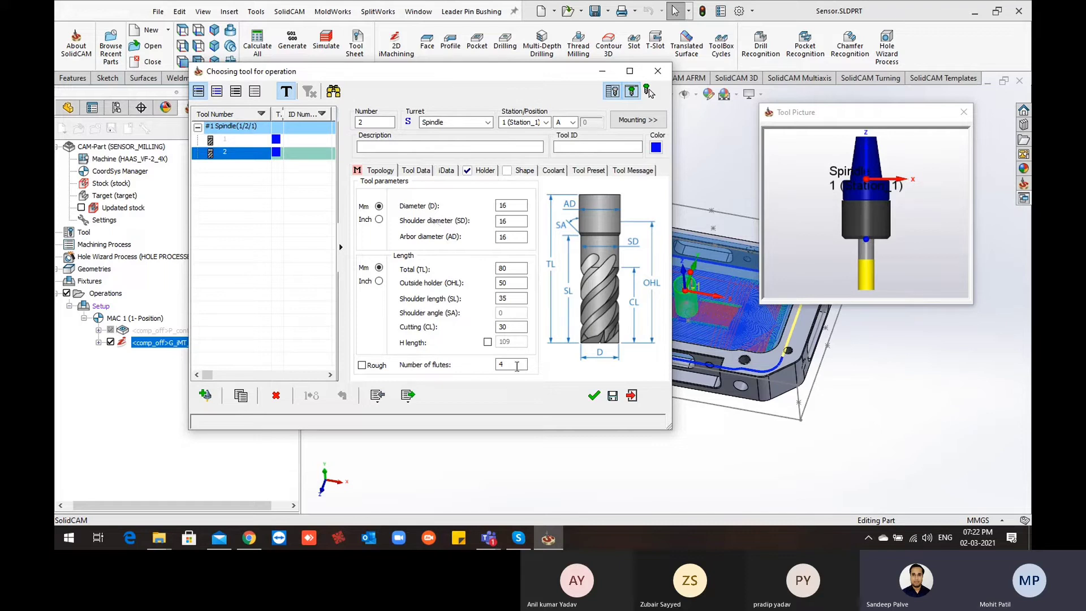
left_click_drag(516, 366, 465, 369)
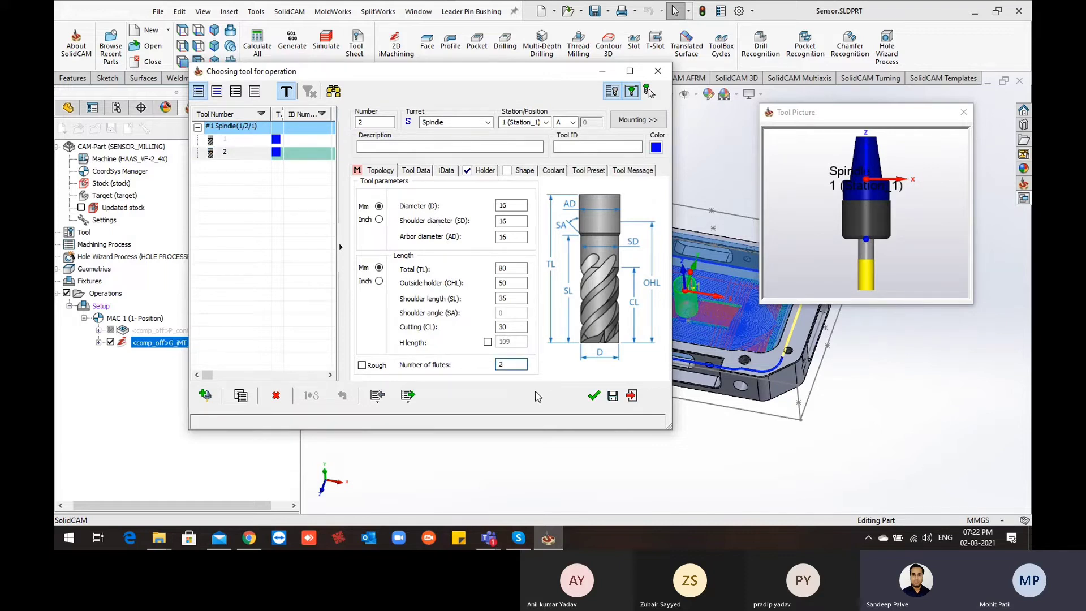
left_click(518, 327)
left_click(593, 396)
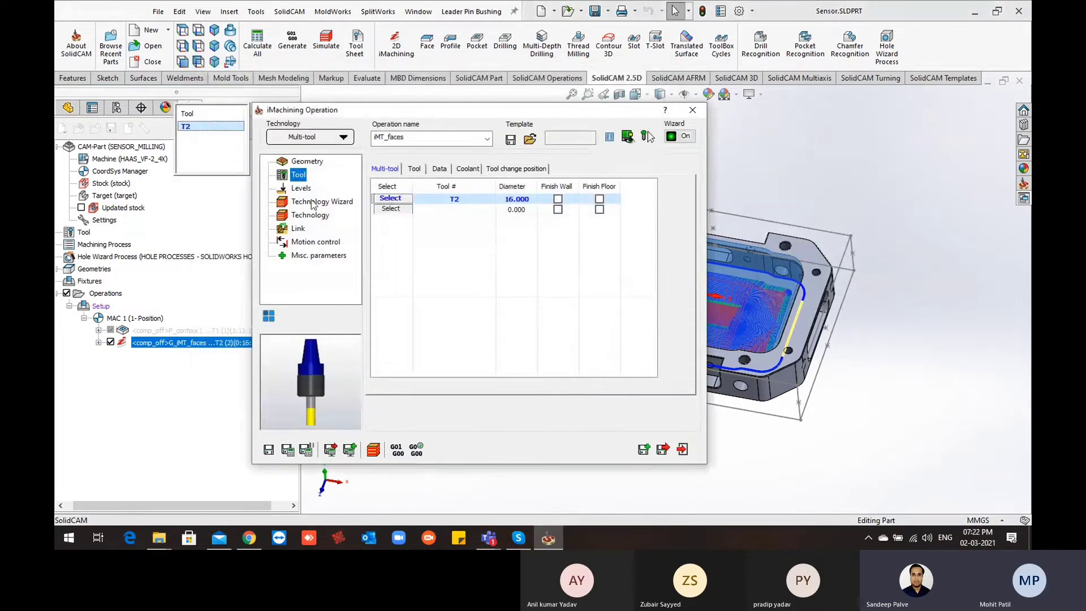
Step: Raise the Technology Wizard's machining level to 6 and compare both views of the output cutting data
left_click(313, 204)
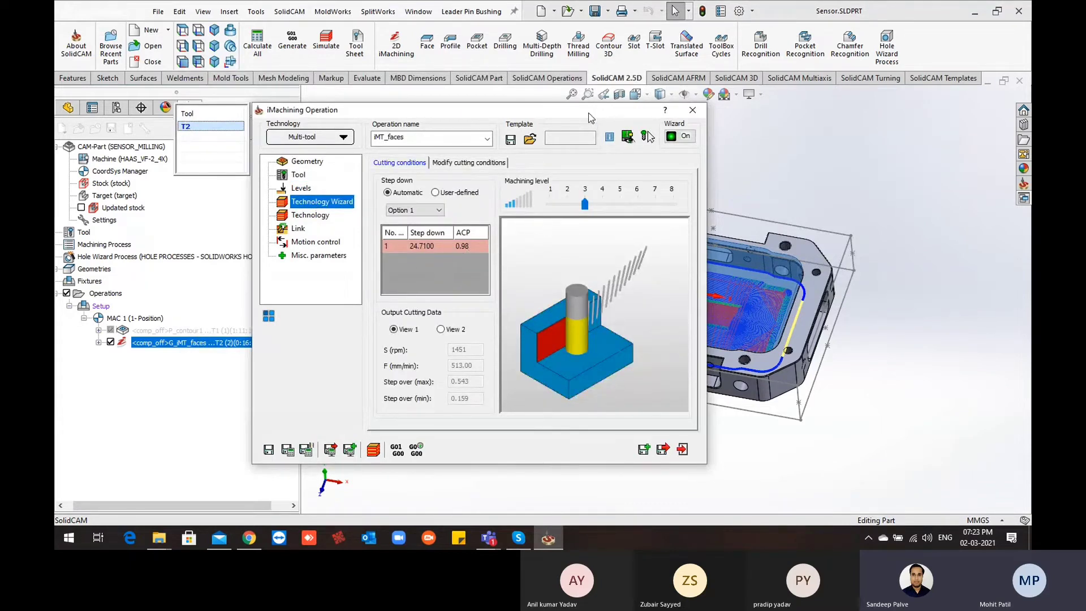
left_click_drag(588, 116, 568, 114)
scroll(752, 263, "down", 2)
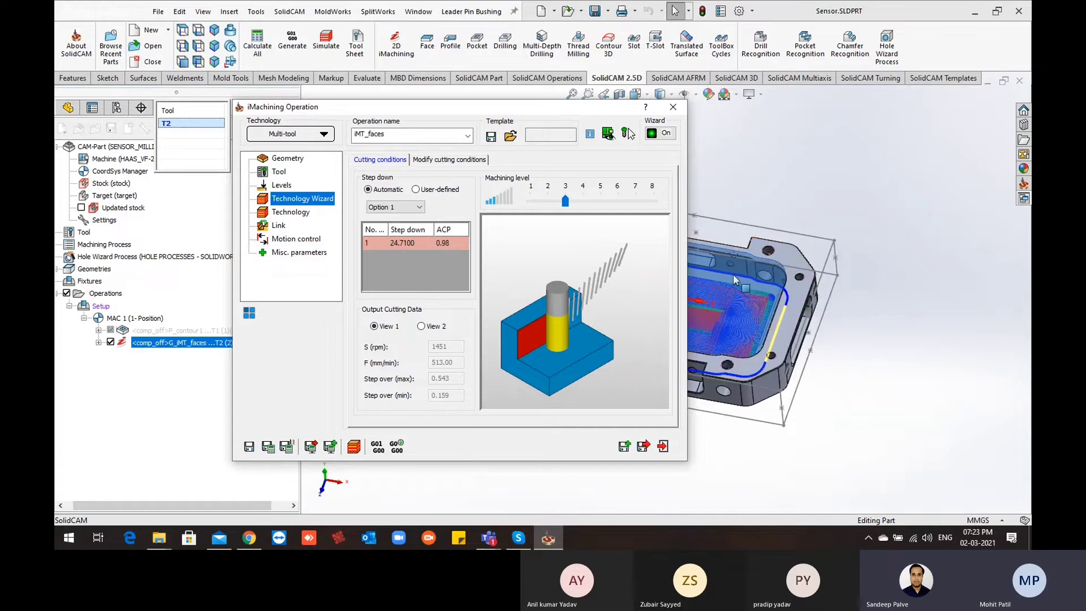
middle_click_drag(730, 275, 805, 278)
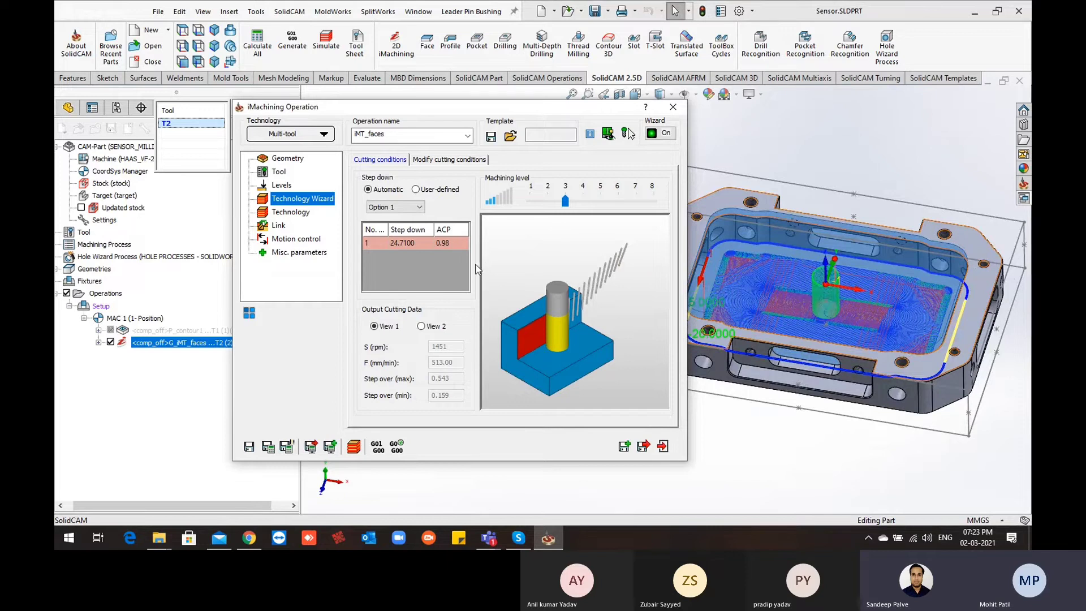
left_click(621, 203)
left_click(621, 205)
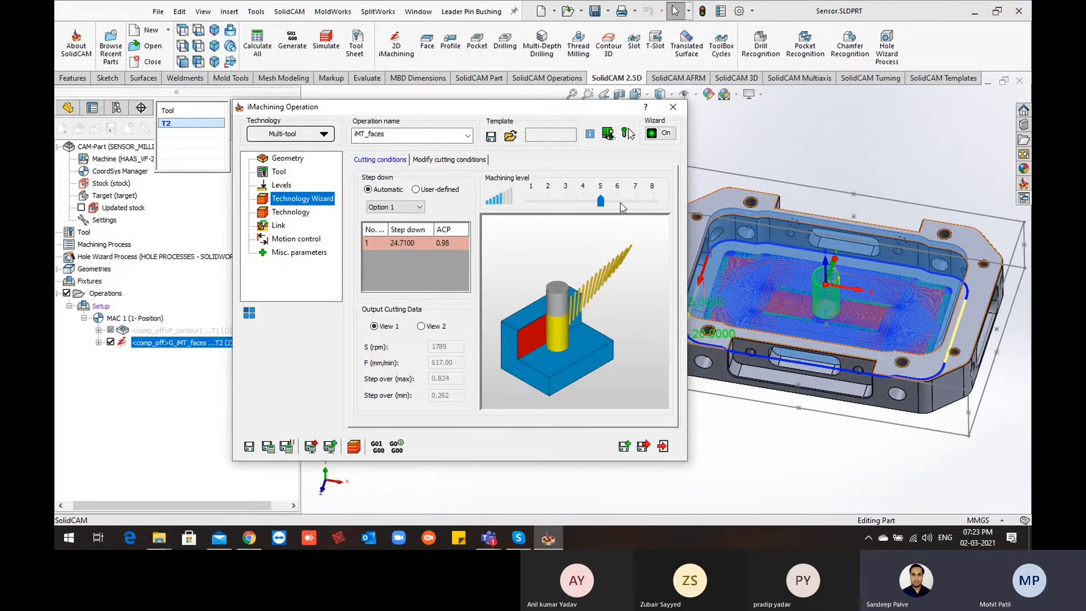
left_click(621, 205)
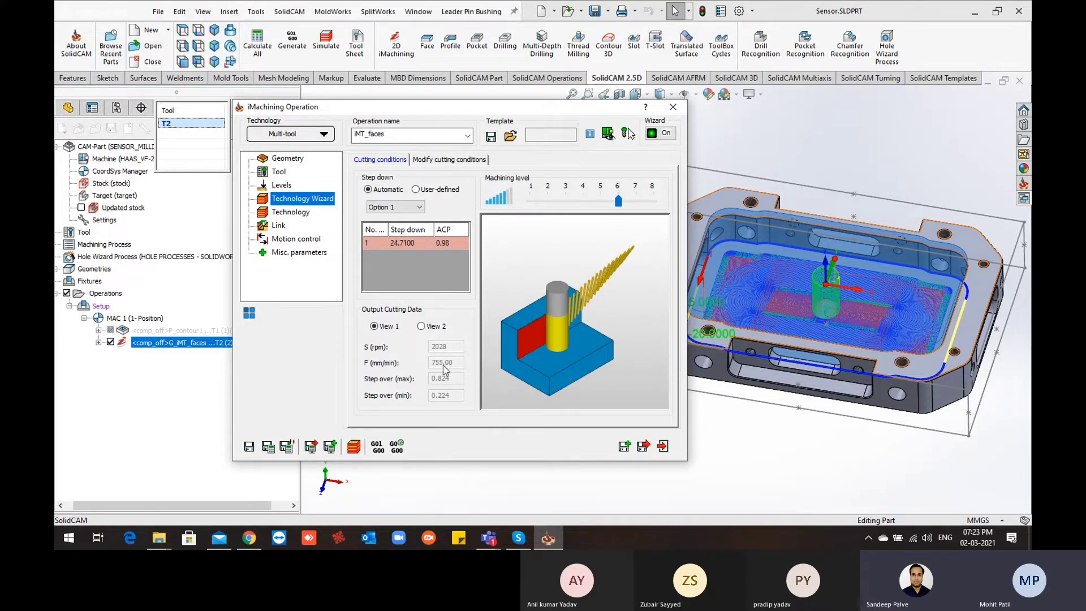
left_click(430, 327)
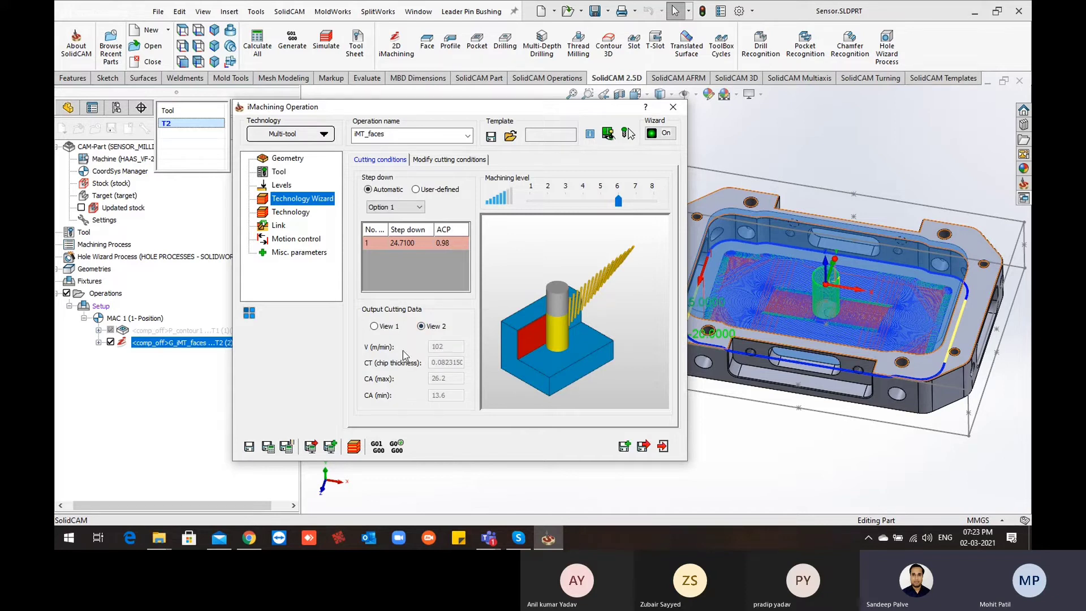
left_click(374, 326)
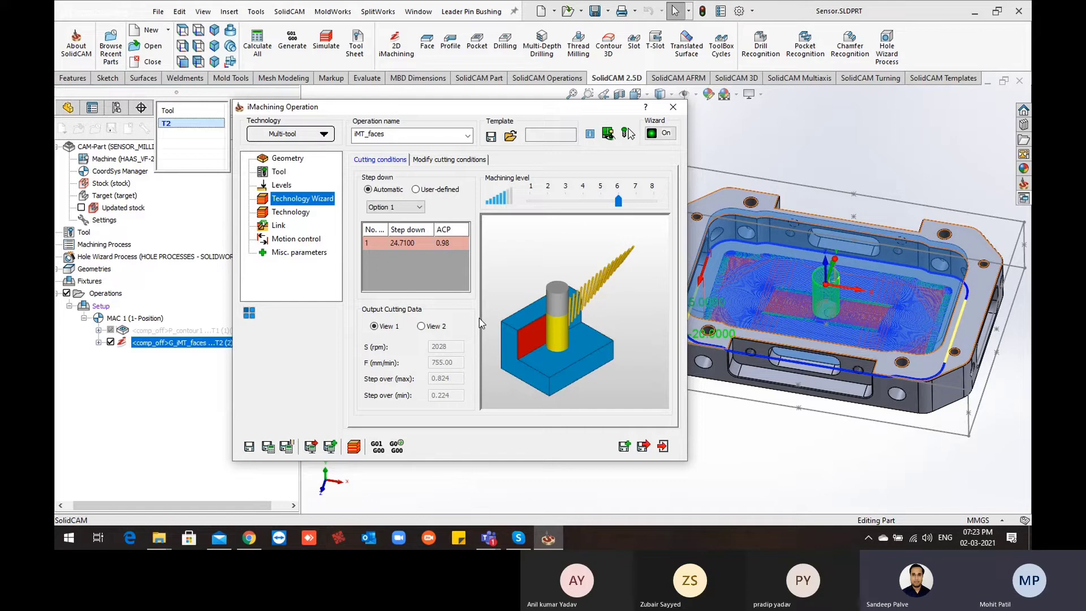
Step: Set the helix angle of tool T2 to 38 in its iData and check the recalculated cutting conditions in the Technology Wizard
left_click(280, 172)
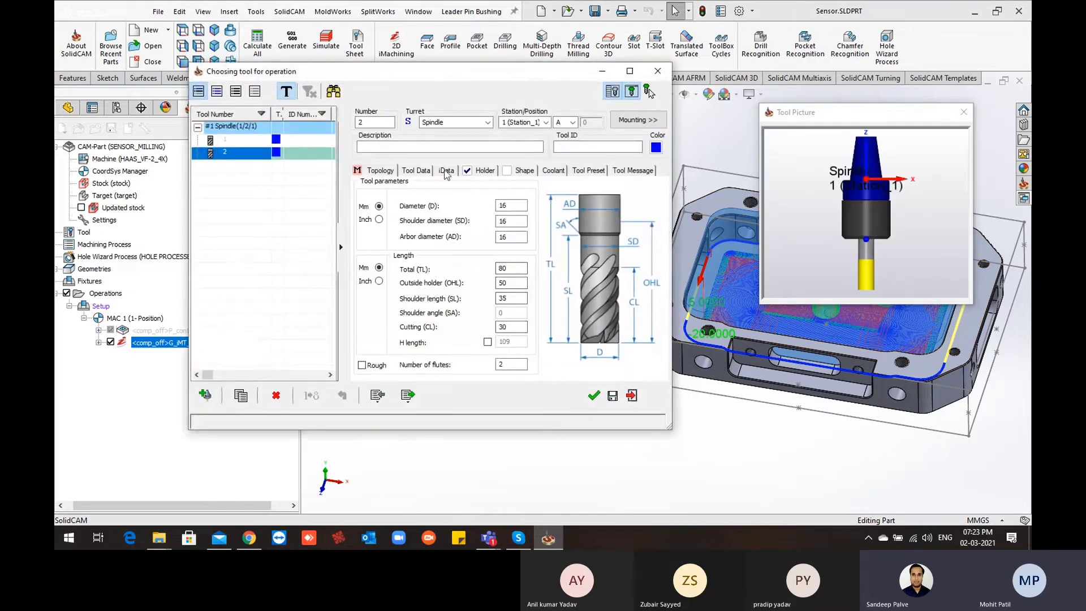
left_click(446, 171)
left_click(551, 237)
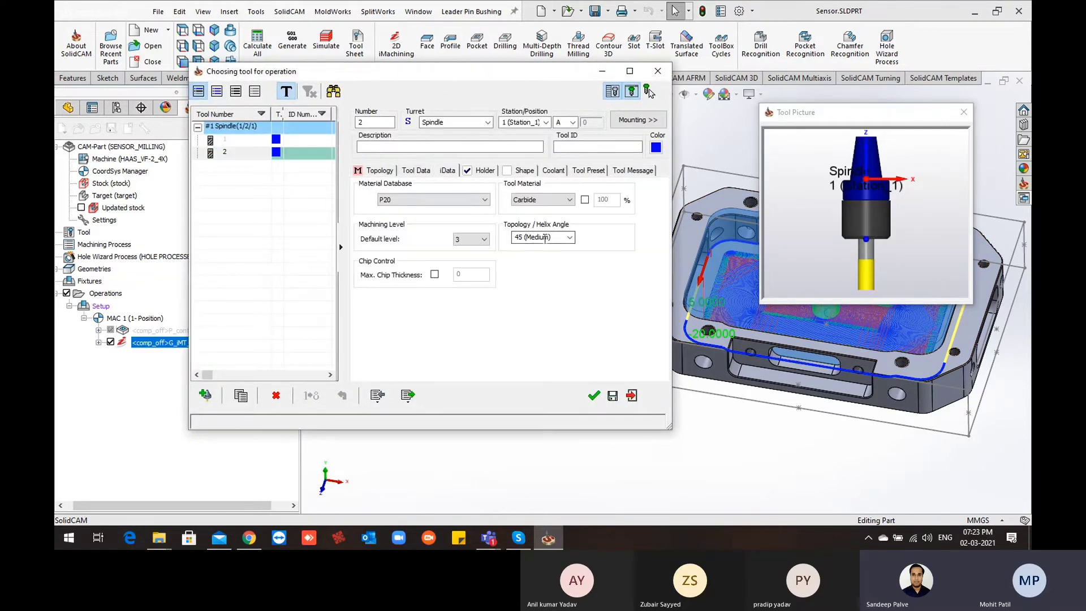
type("38")
left_click(593, 397)
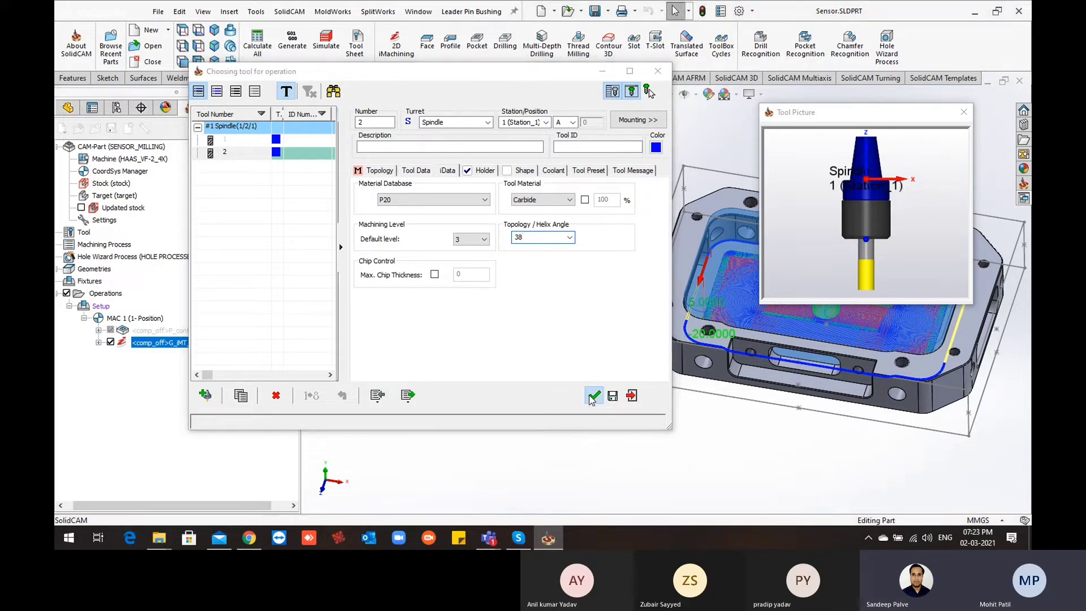
left_click(304, 200)
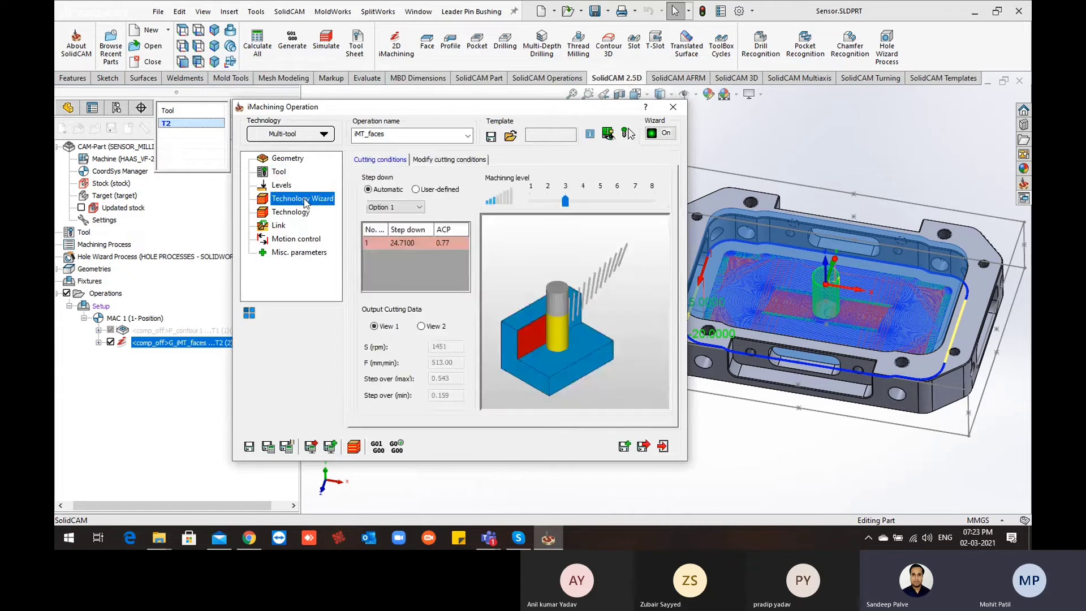
Step: Set the number of flutes of the 16 mm tool T2 to 4 and raise the Technology Wizard's machining level to 6
left_click(279, 173)
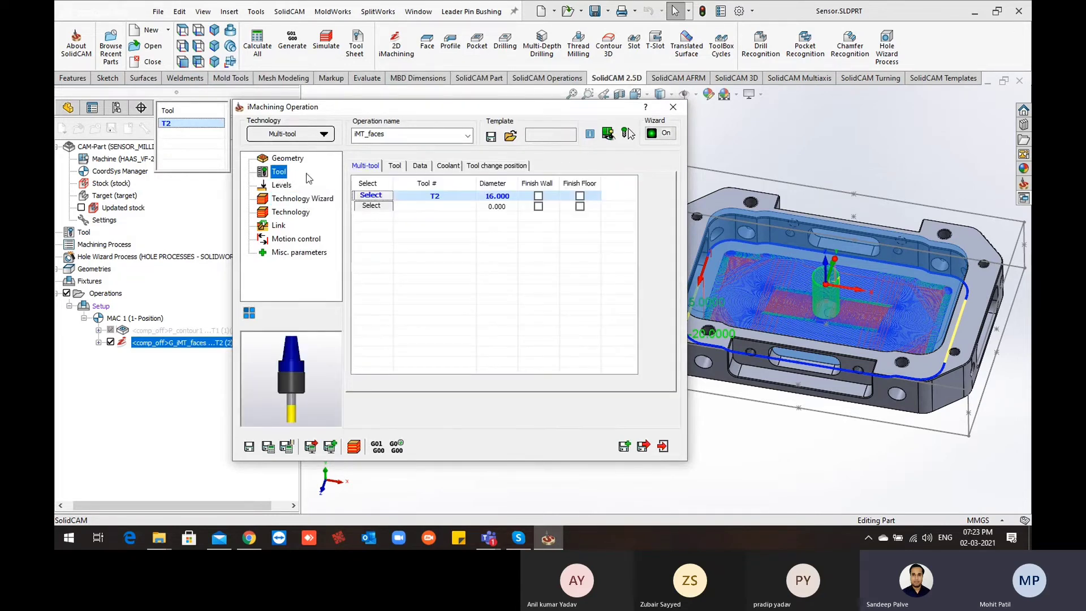
left_click(387, 195)
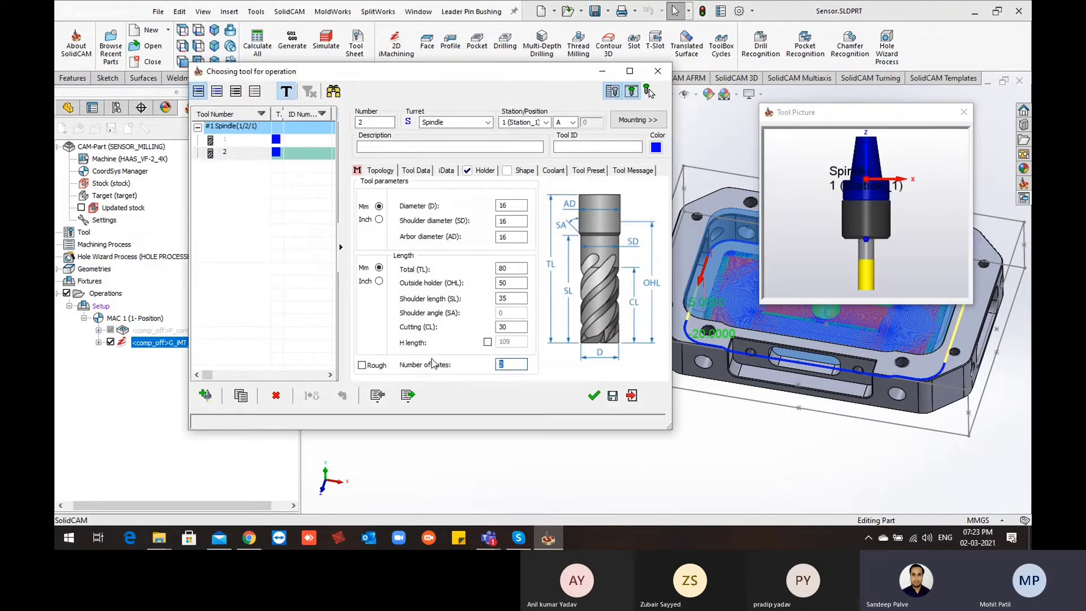
left_click(594, 395)
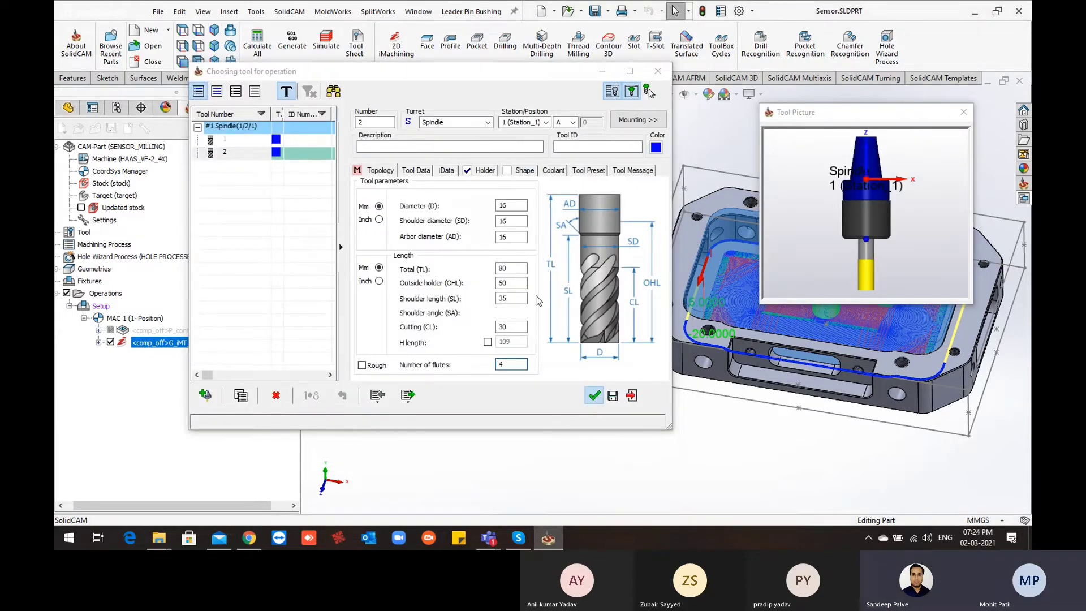
left_click(304, 200)
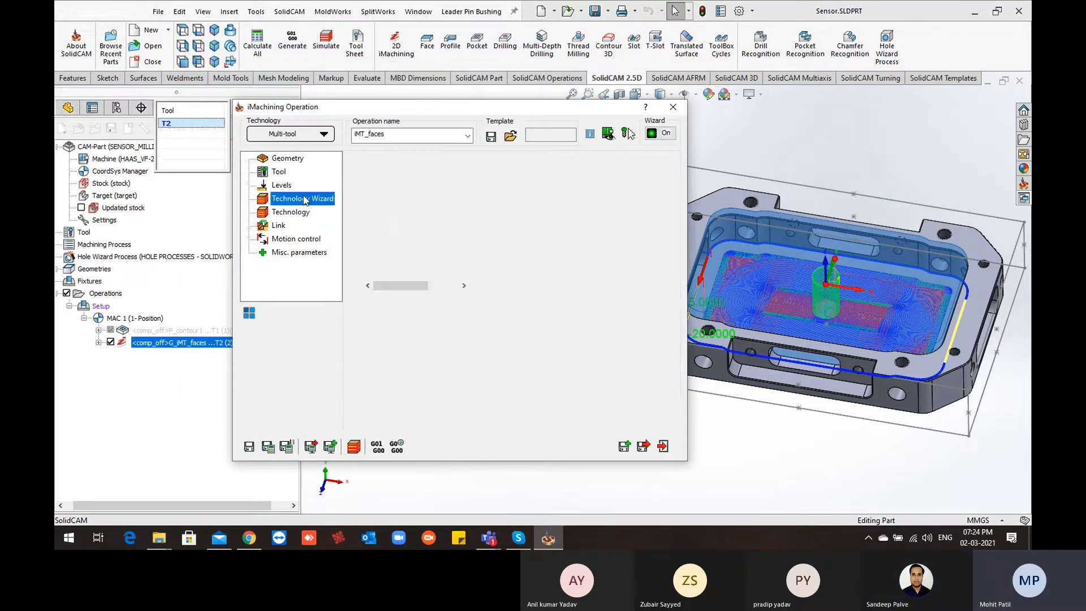
left_click(582, 201)
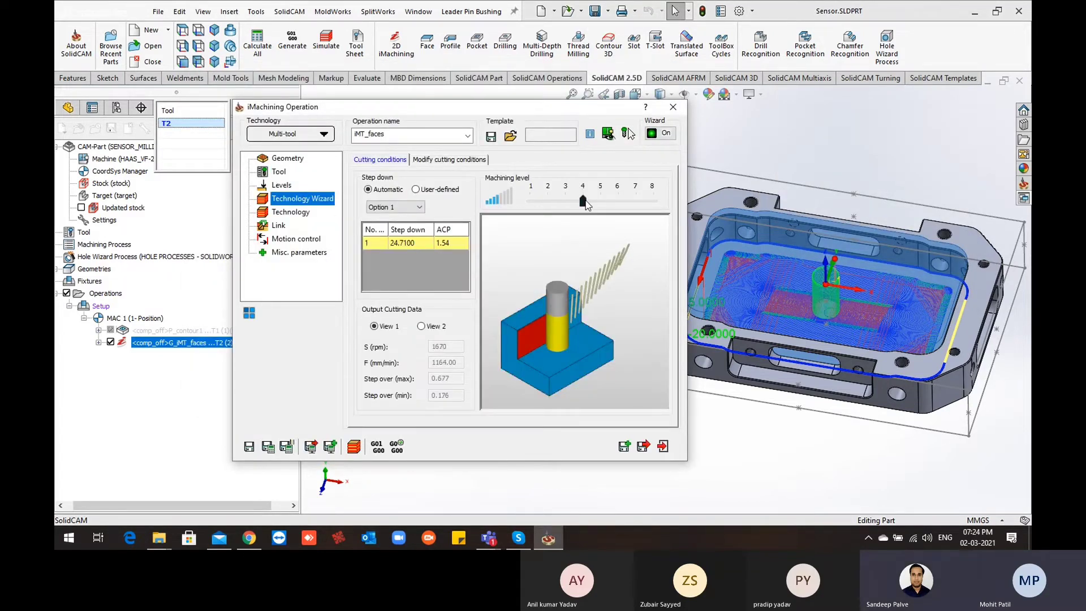
left_click(600, 201)
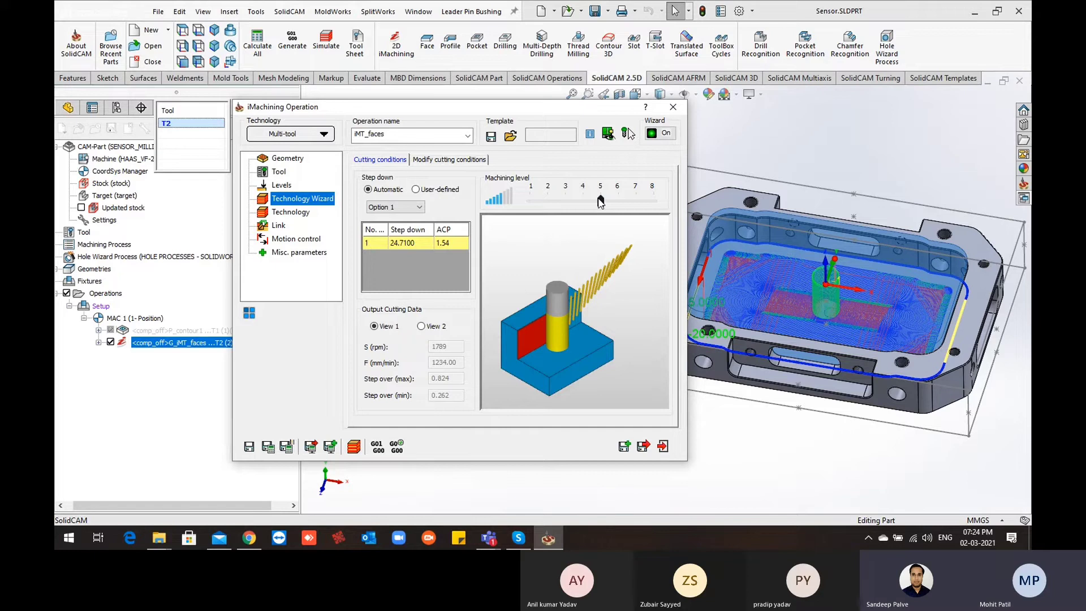
left_click_drag(599, 202, 618, 202)
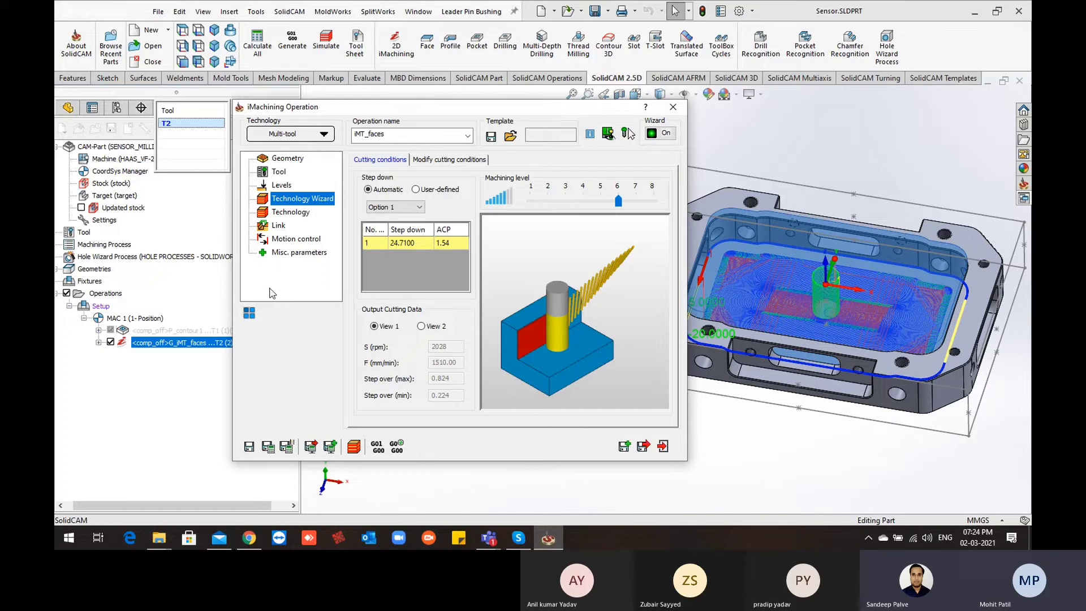
Step: Set tool T2's helix angle to 45 in its iData and raise the Technology Wizard's machining level to 6
left_click(278, 172)
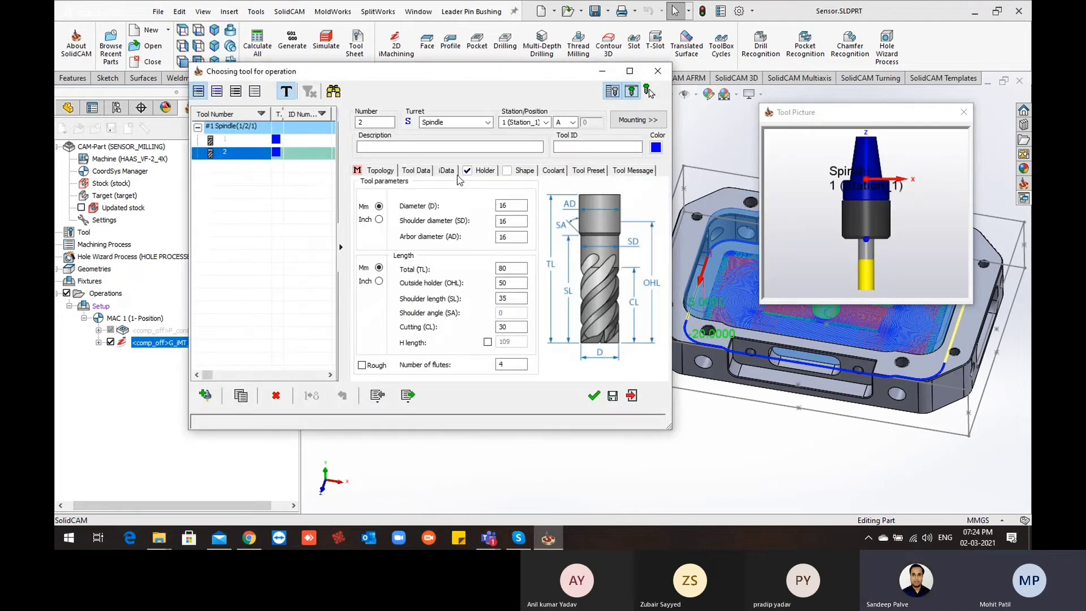
left_click(447, 170)
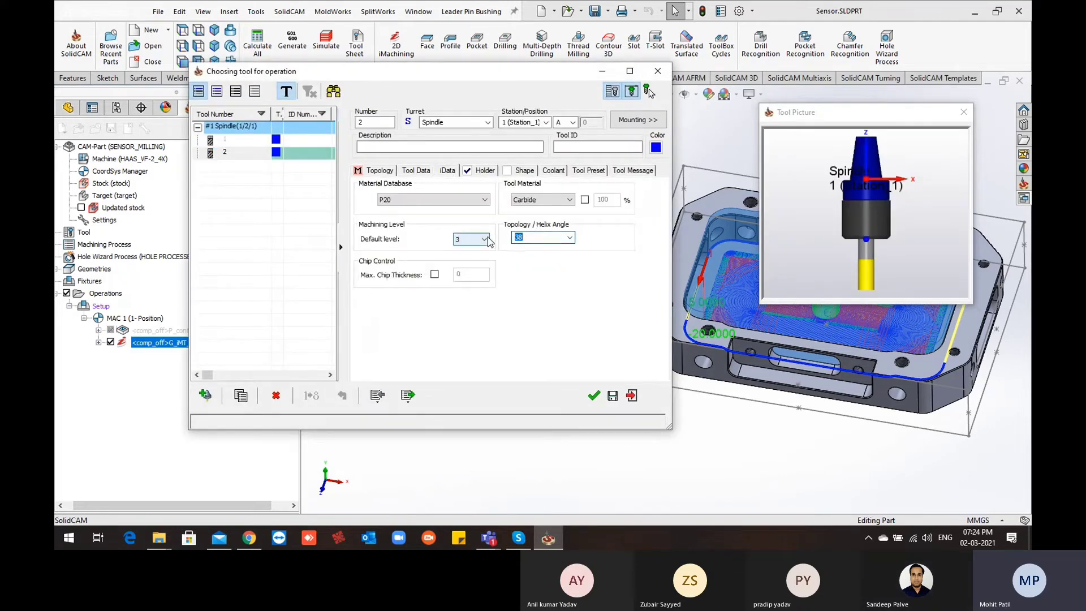
type("45")
left_click(593, 395)
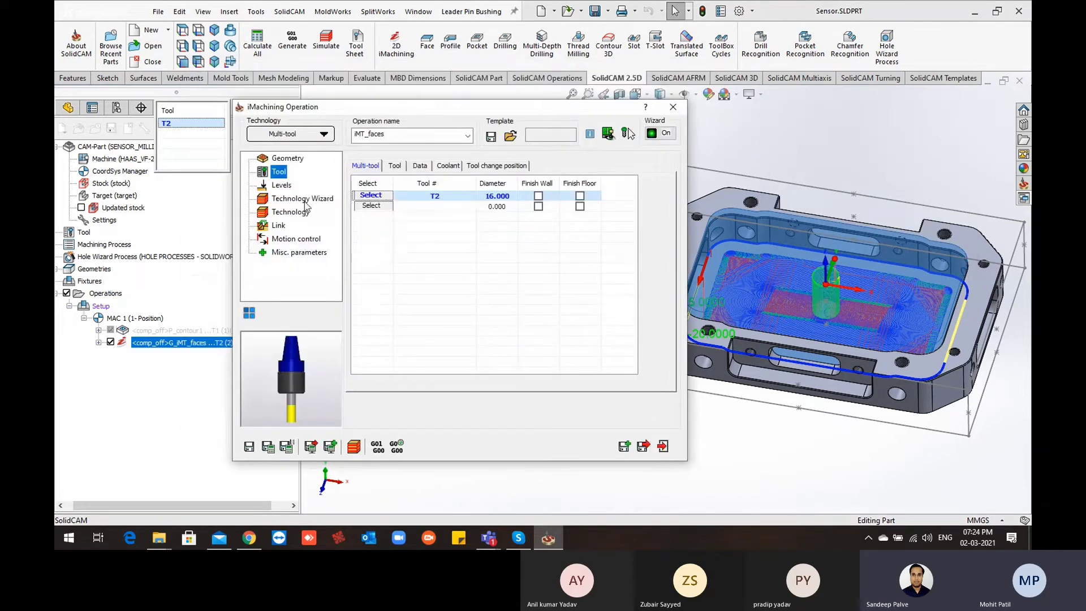
left_click(304, 201)
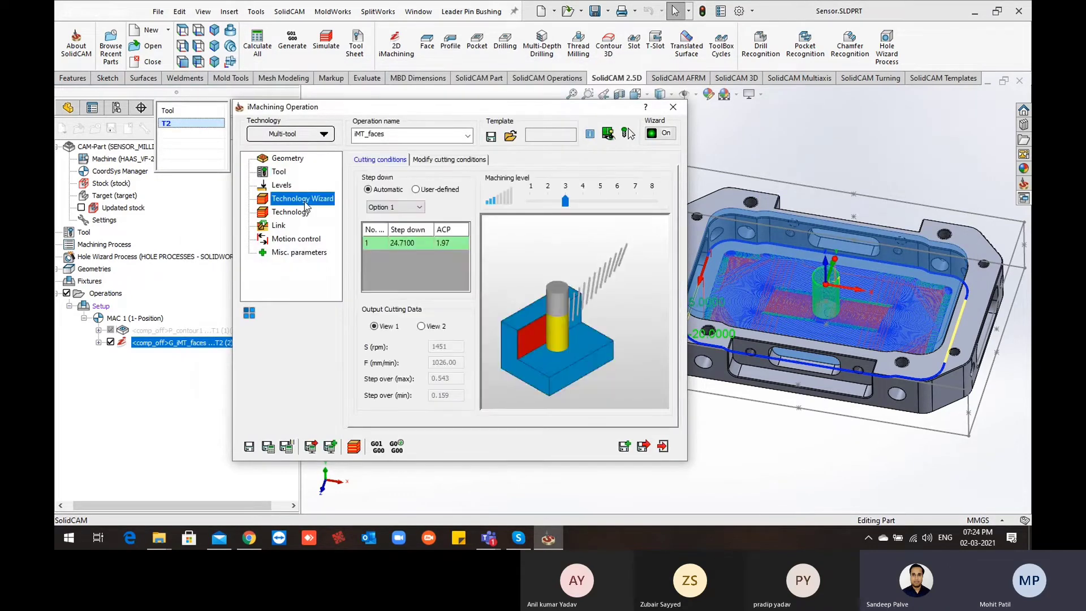
left_click_drag(565, 201, 619, 202)
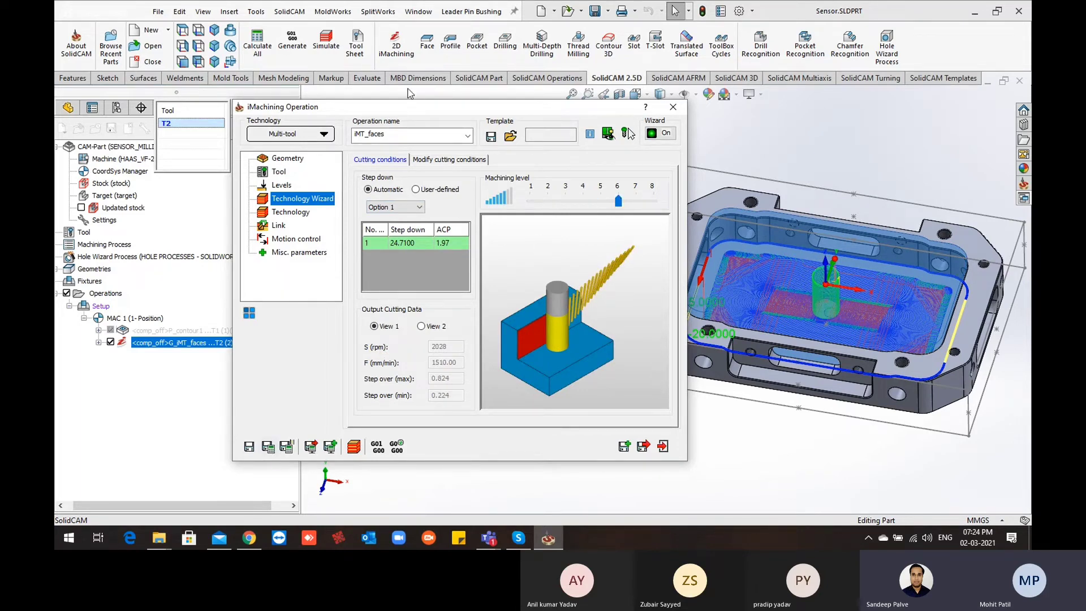
Step: Save and calculate the iMT_faces operation, close it, and hide its toolpath on the model
left_click_drag(411, 111, 454, 84)
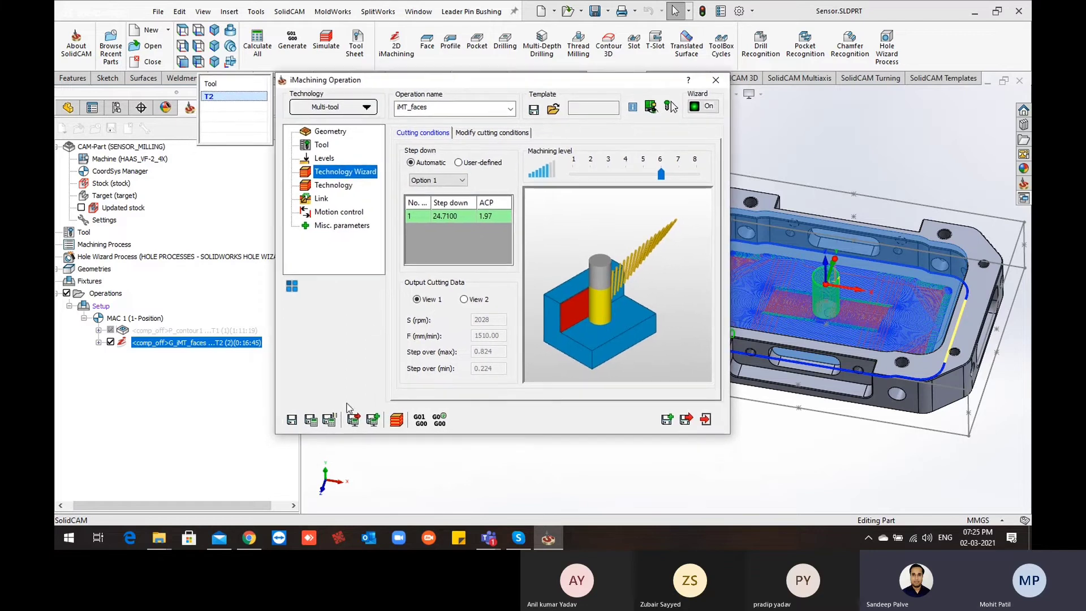
left_click(311, 419)
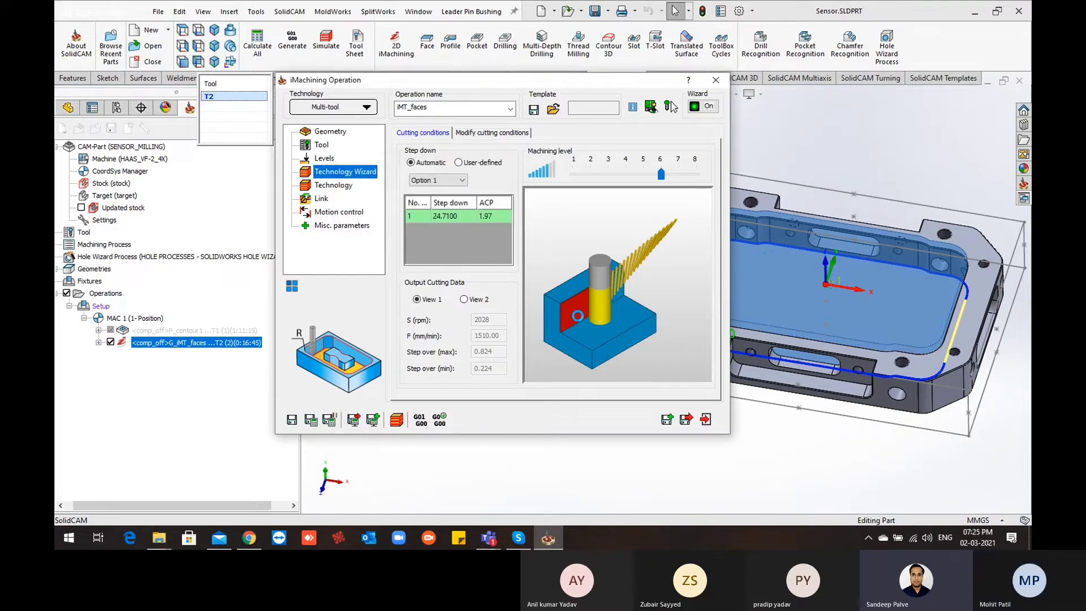
left_click(688, 421)
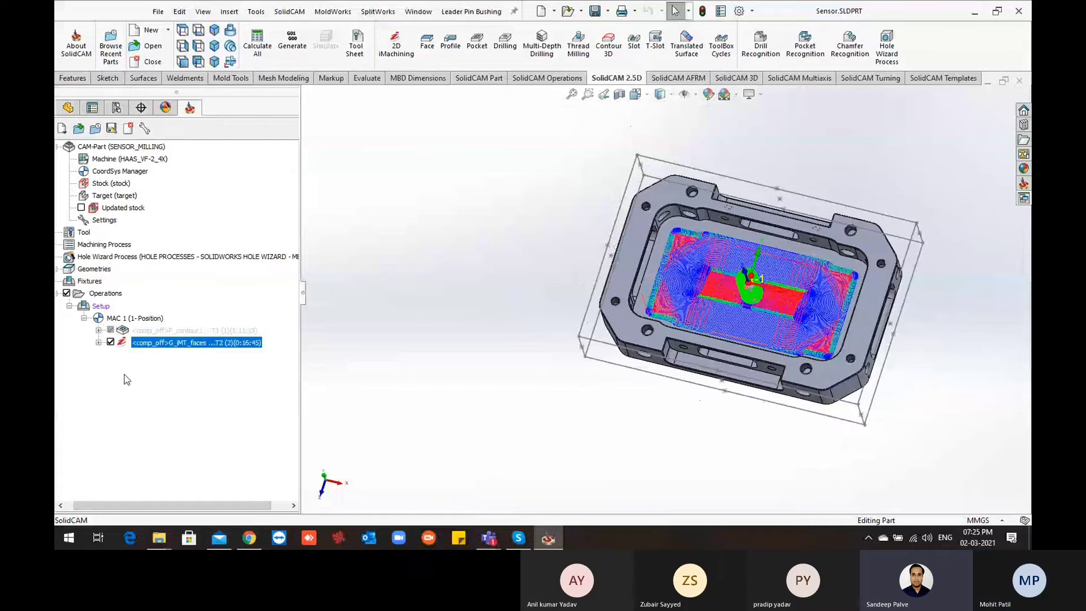
left_click(110, 341)
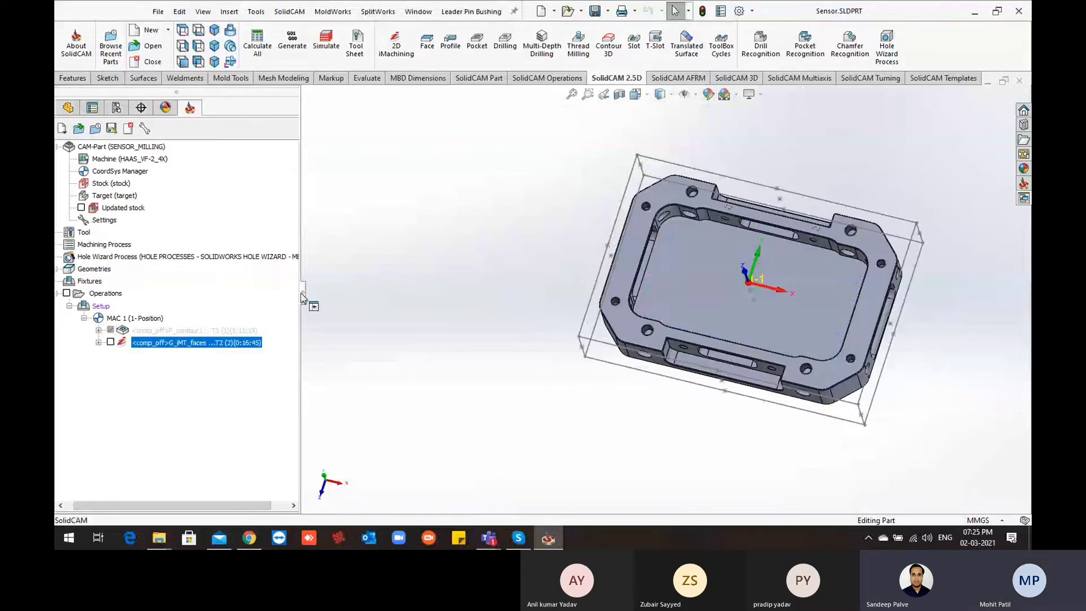
Step: Roll the part's feature history forward to include Cut-Extrude1, leaving Boss-Extrude1 rolled back
left_click_drag(305, 297, 329, 297)
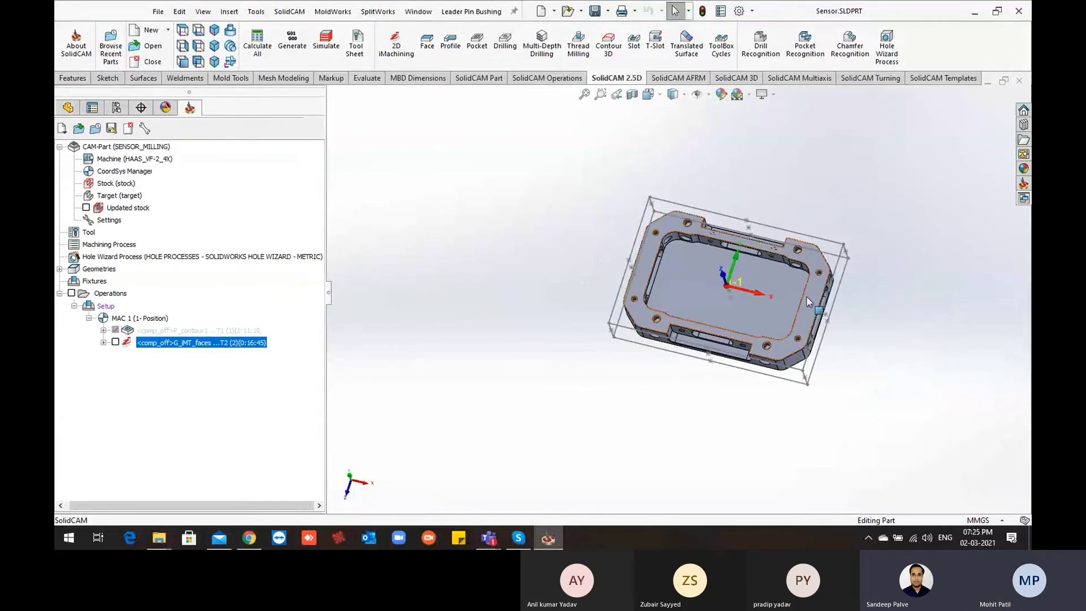
scroll(781, 280, "down", 3)
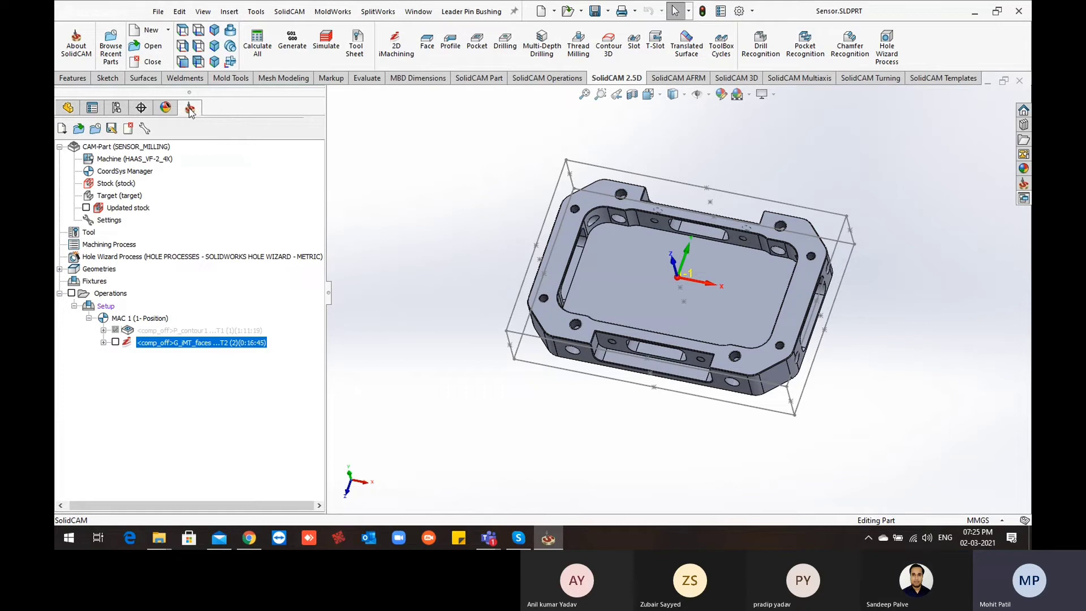
left_click(68, 108)
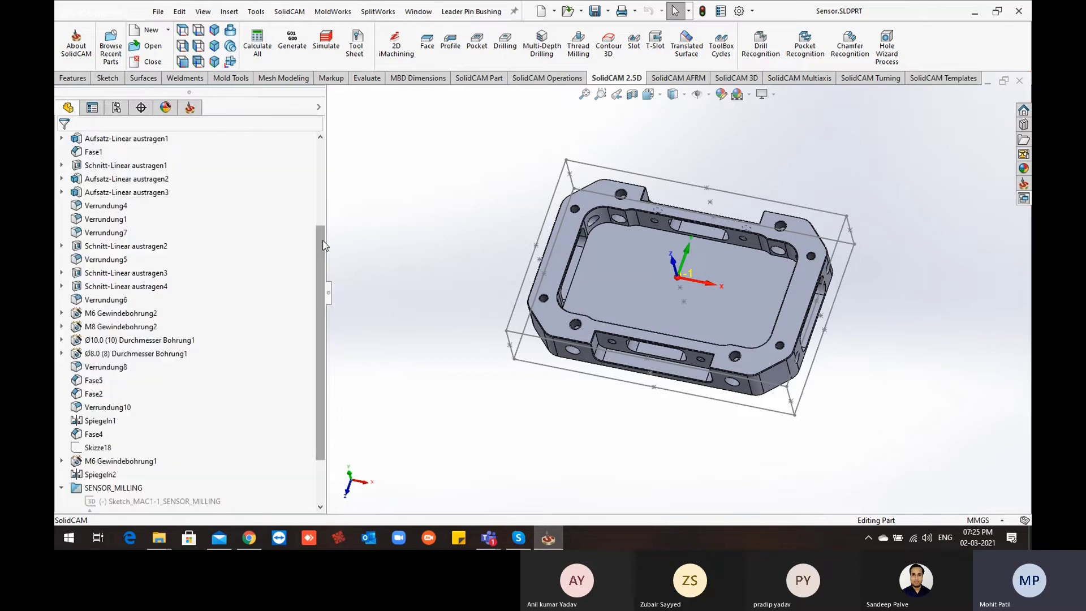
scroll(322, 280, "down", 2)
scroll(323, 280, "down", 1)
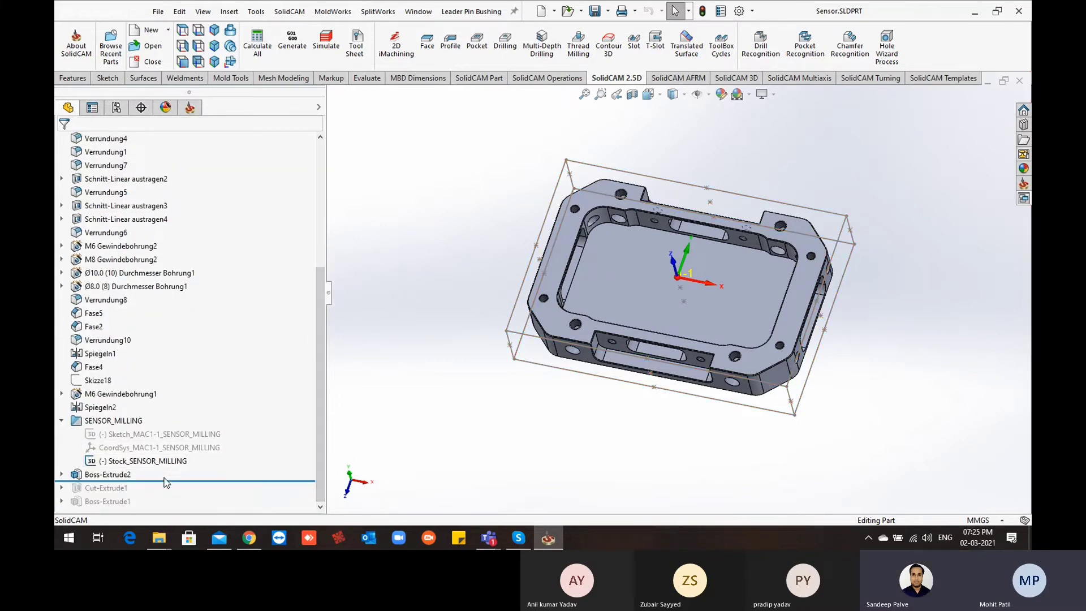
left_click_drag(167, 478, 110, 493)
Step: Examine Cut-Extrude1 and its Sketch3 on the part, viewing the open side of the pocket from several angles
left_click(104, 488)
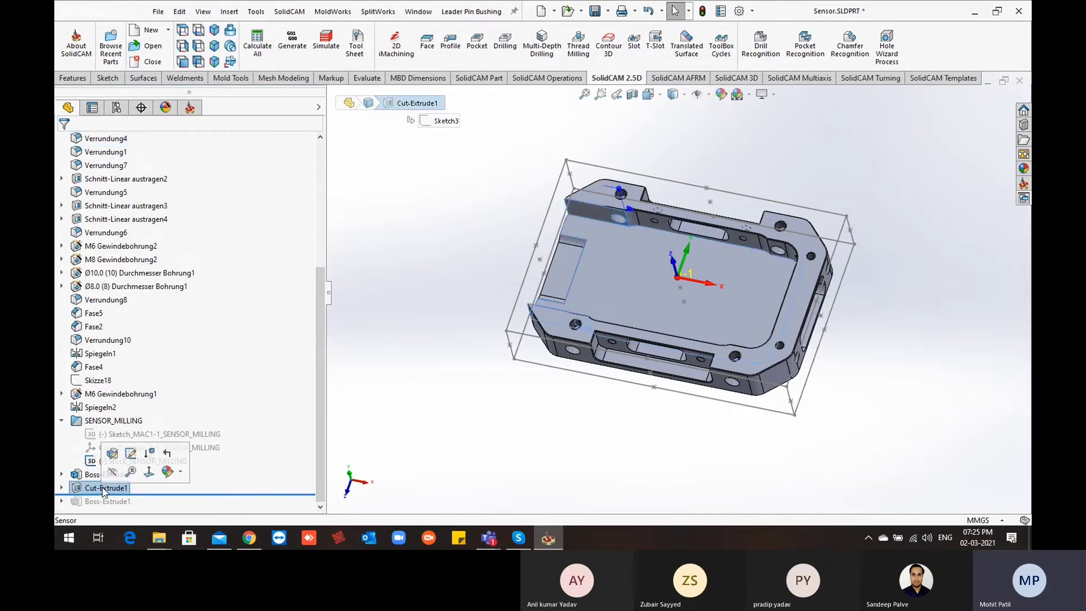
left_click(62, 488)
left_click(115, 502)
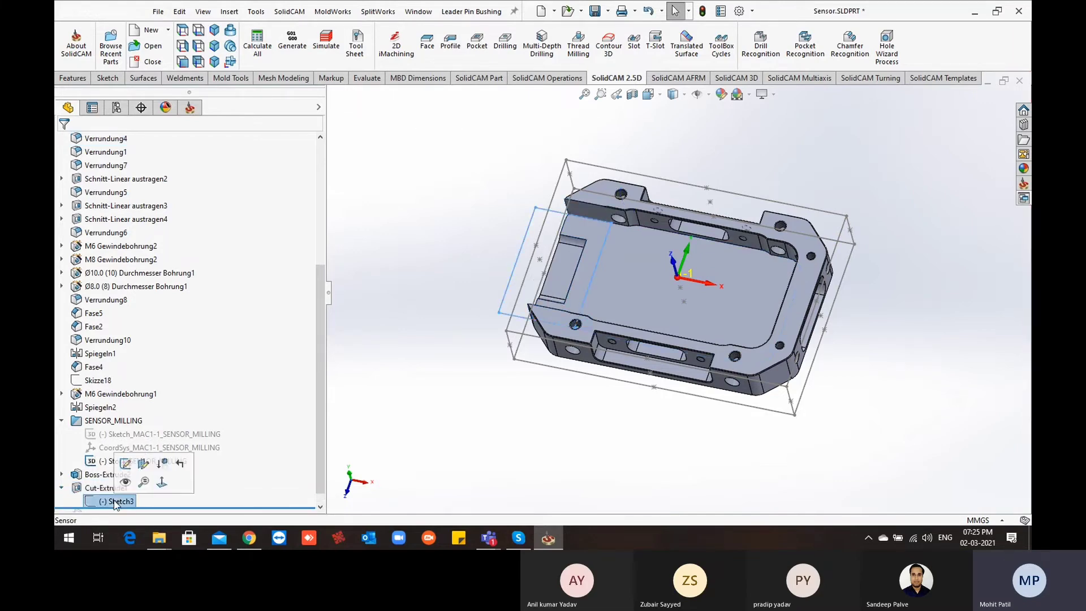
scroll(531, 312, "down", 3)
middle_click_drag(531, 313, 545, 383)
scroll(644, 148, "down", 1)
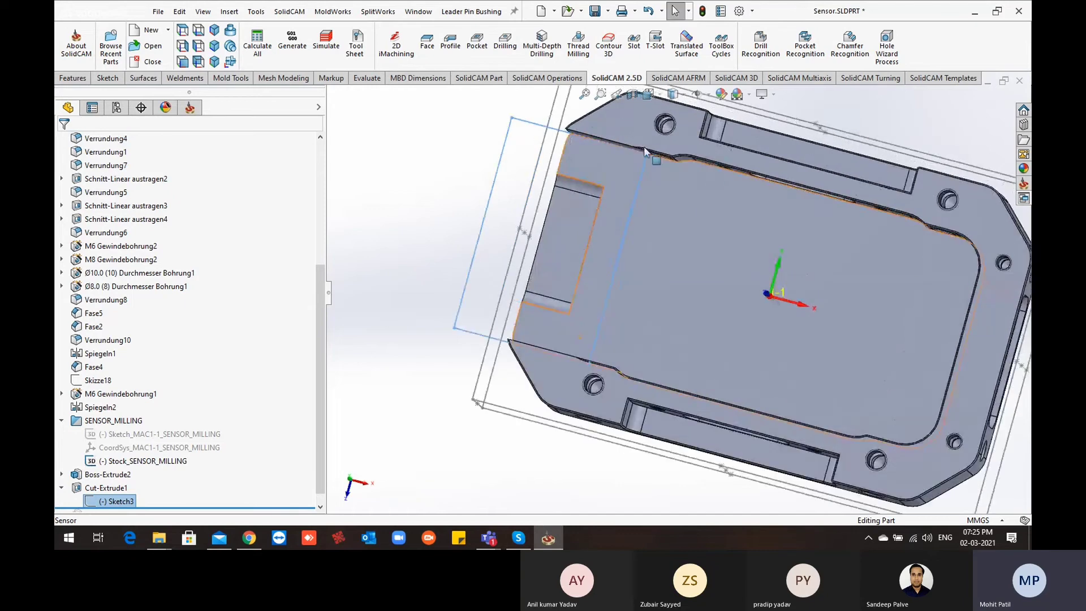
scroll(643, 266, "up", 1)
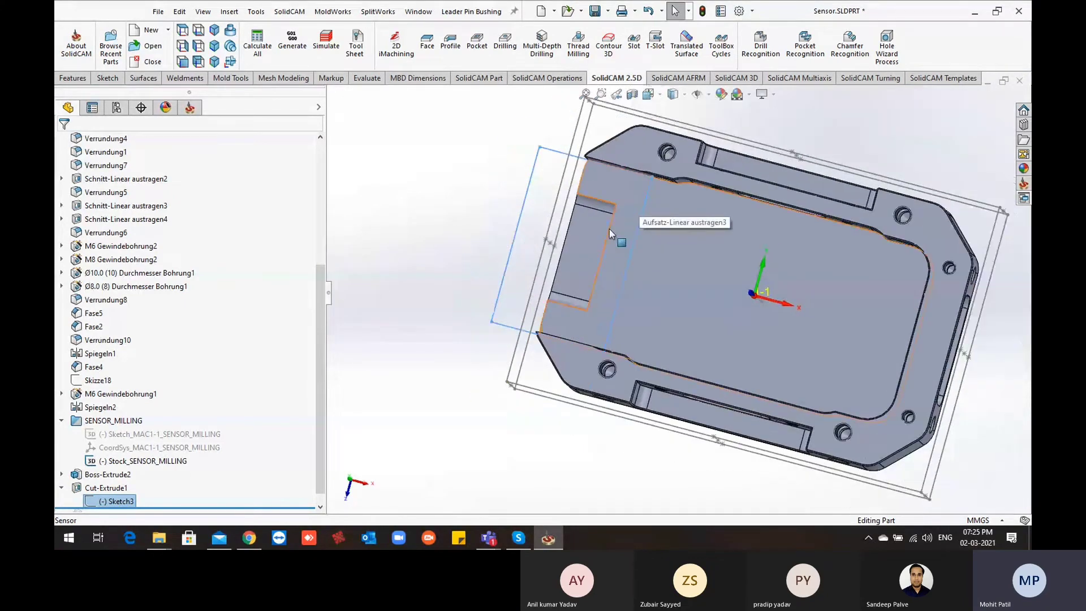
middle_click_drag(609, 228, 601, 136)
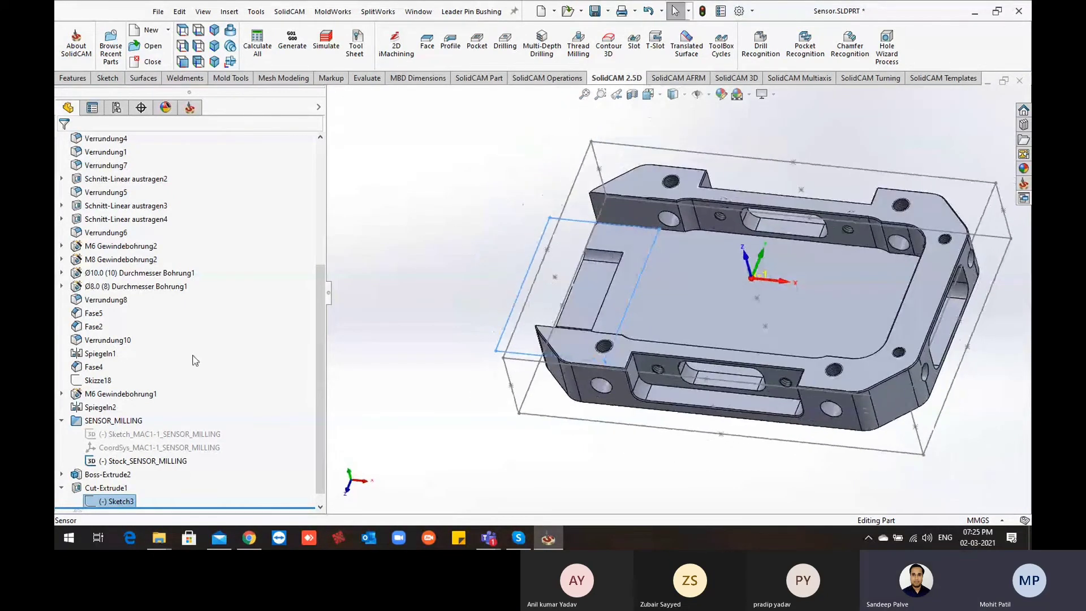
left_click(117, 489)
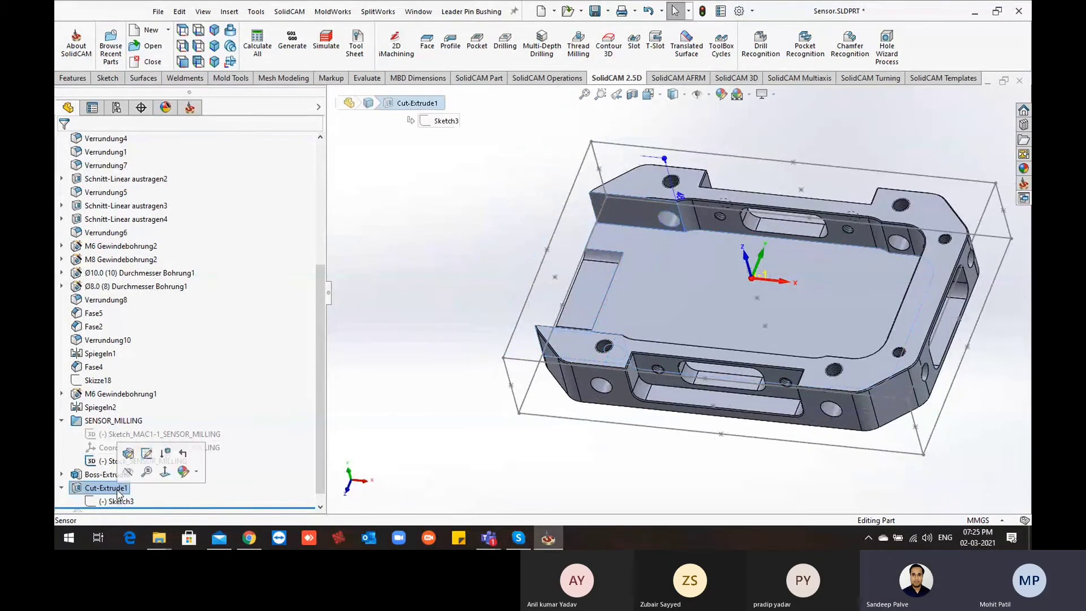
middle_click_drag(461, 322, 758, 346)
left_click(467, 323)
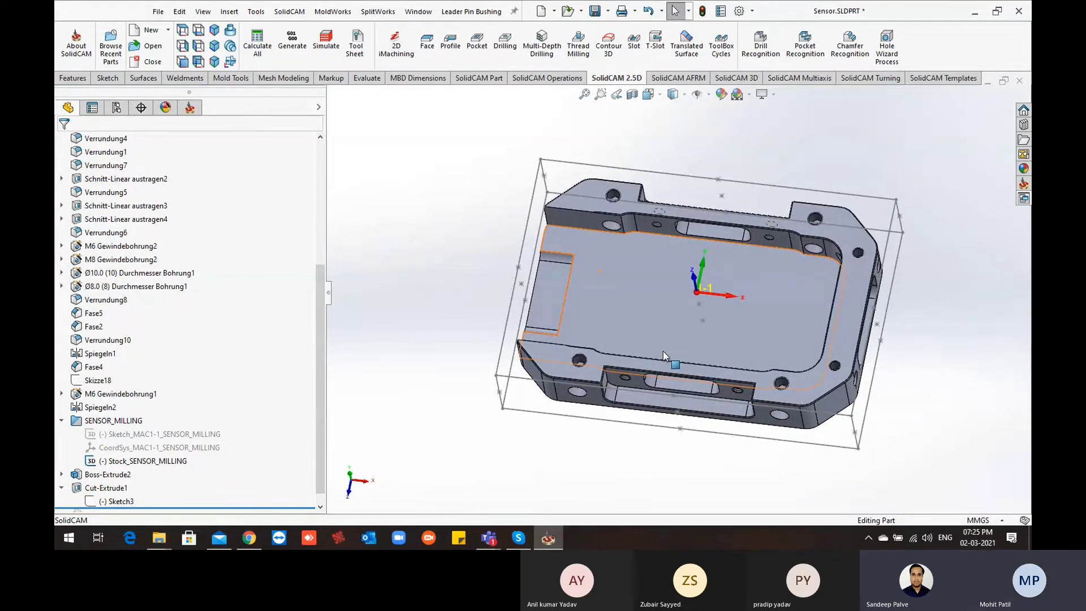
middle_click_drag(632, 348, 668, 311)
scroll(679, 300, "down", 2)
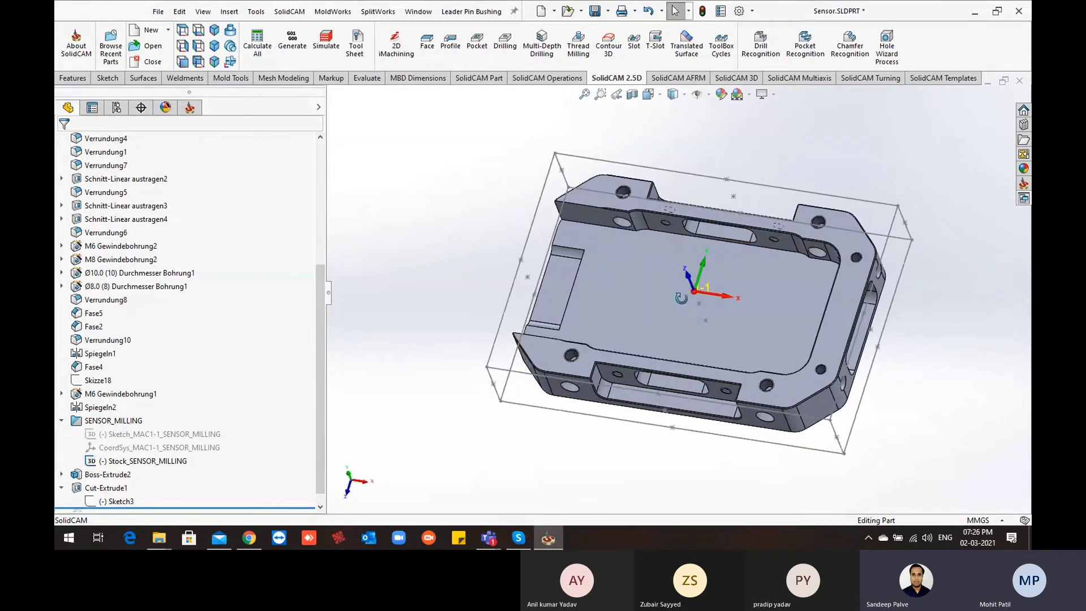
left_click(603, 305)
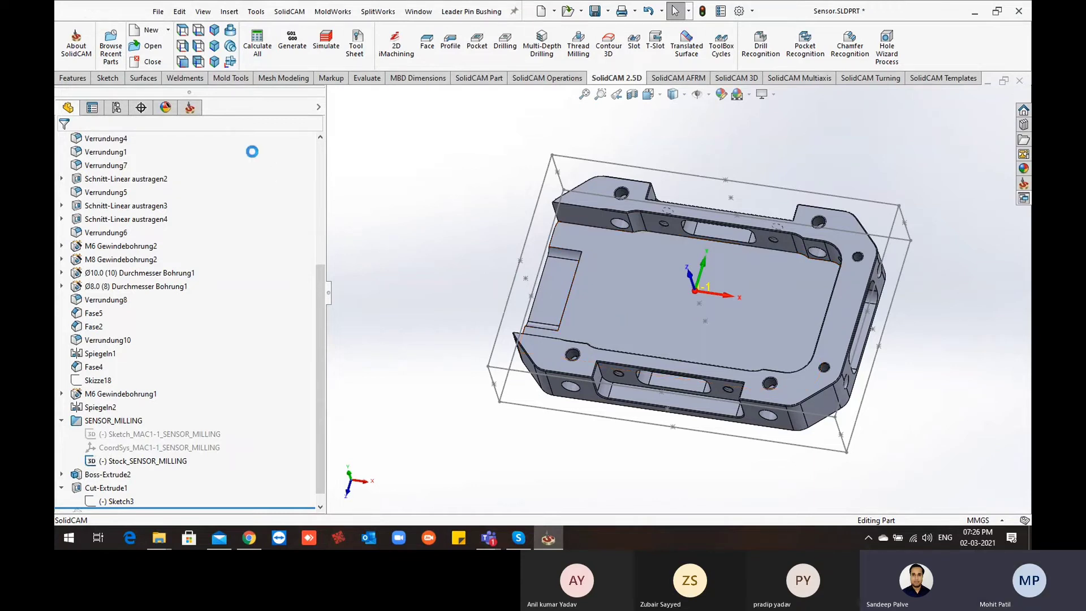
Step: Check the synchronization of the CAM-Part's target model and synchronize it with the modified part
left_click(190, 108)
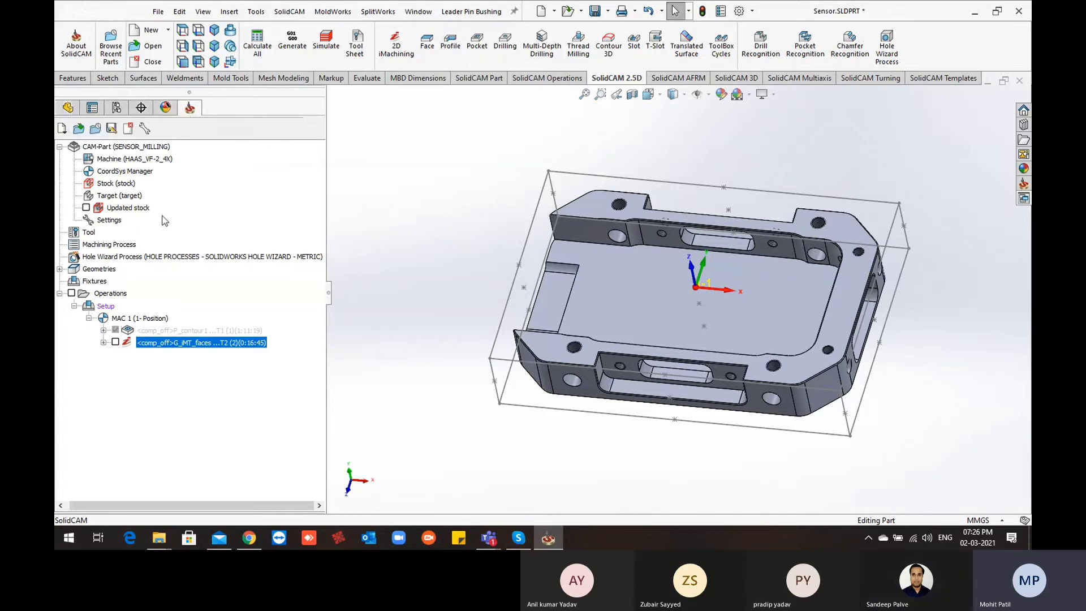
right_click(126, 196)
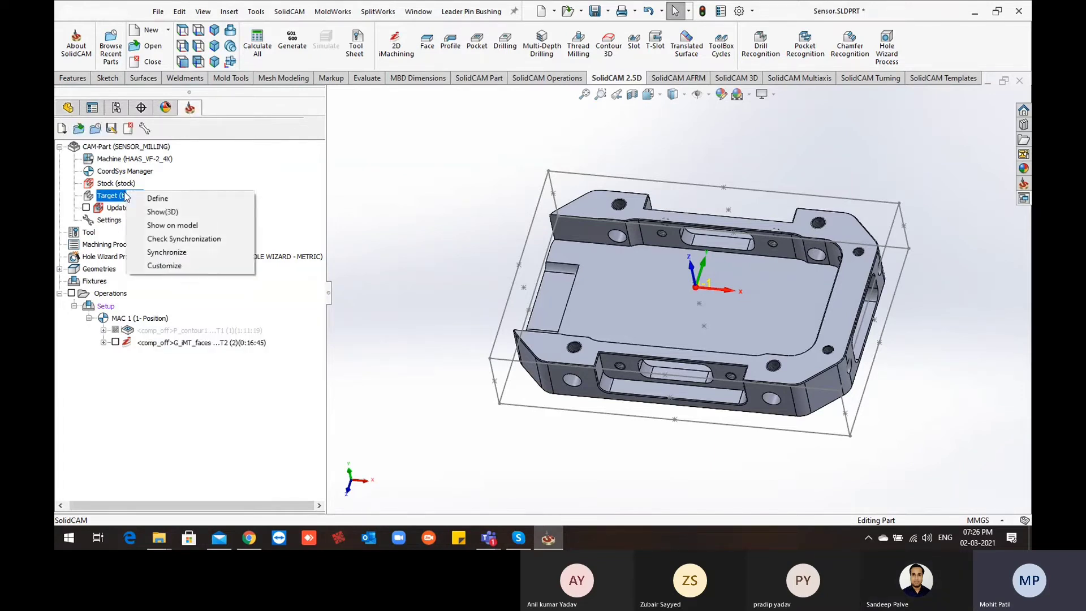
left_click(181, 239)
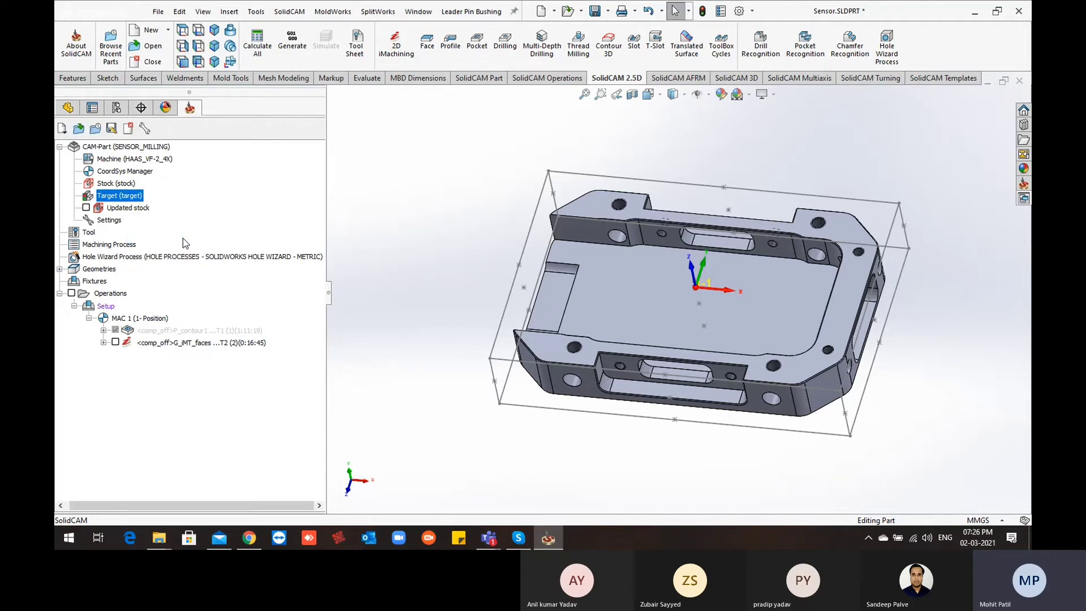
right_click(131, 198)
left_click(181, 257)
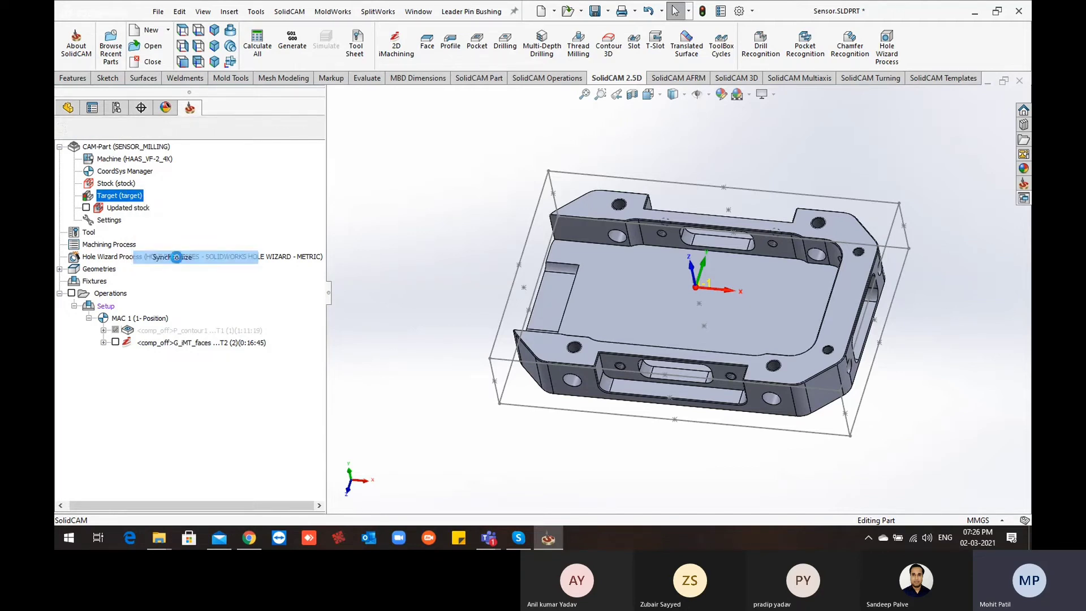
Step: Check the synchronization of the iMT_faces operation with the modified part geometry
right_click(173, 345)
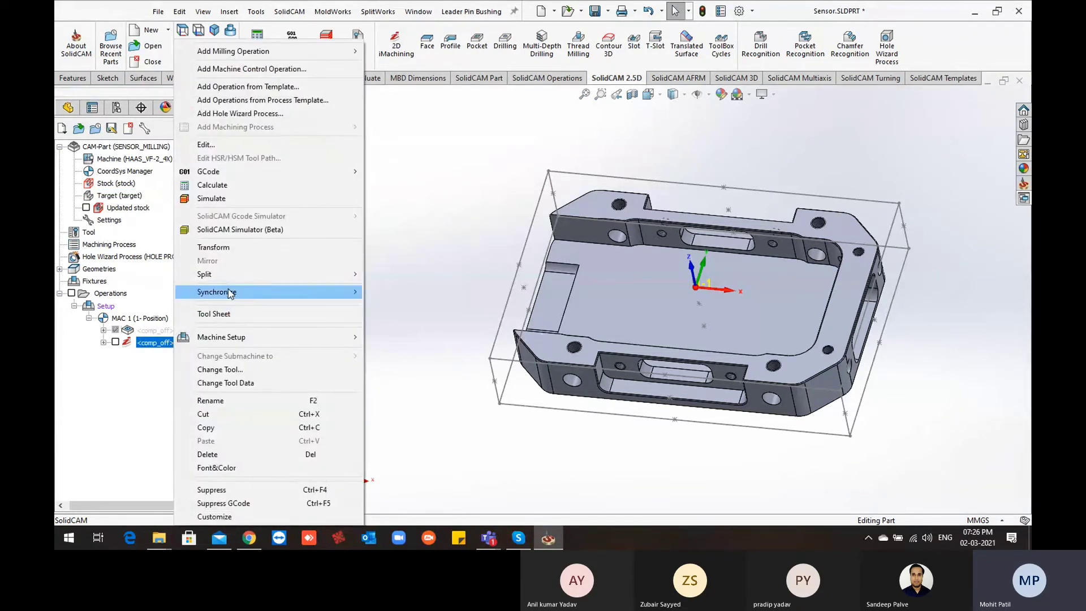
mouse_move(310, 297)
left_click(419, 291)
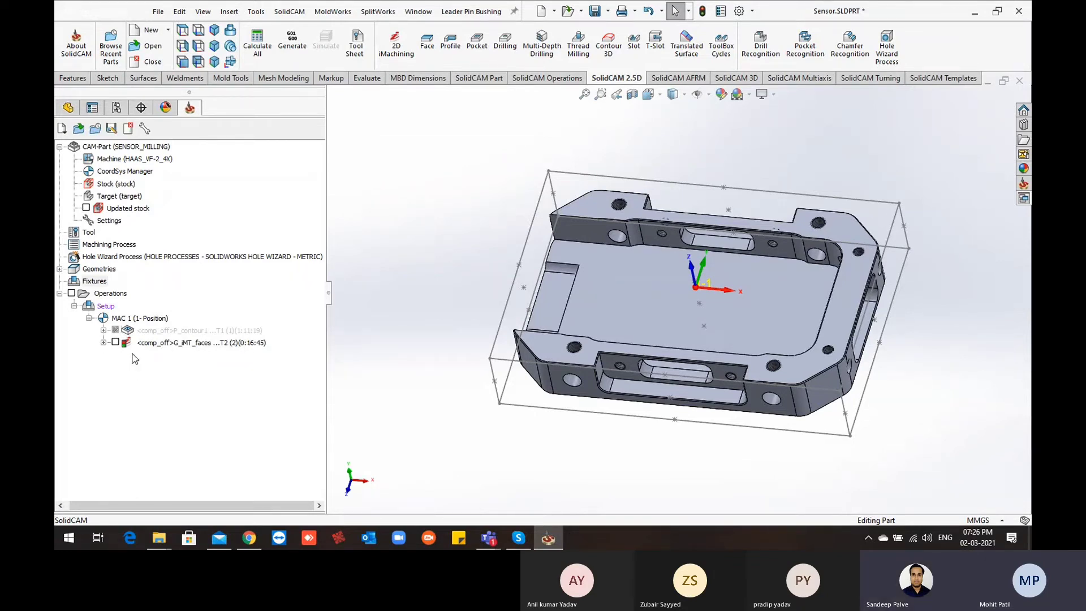
Step: Synchronize the iMT_faces operation with the modified part geometry and recalculate its tool path
right_click(173, 345)
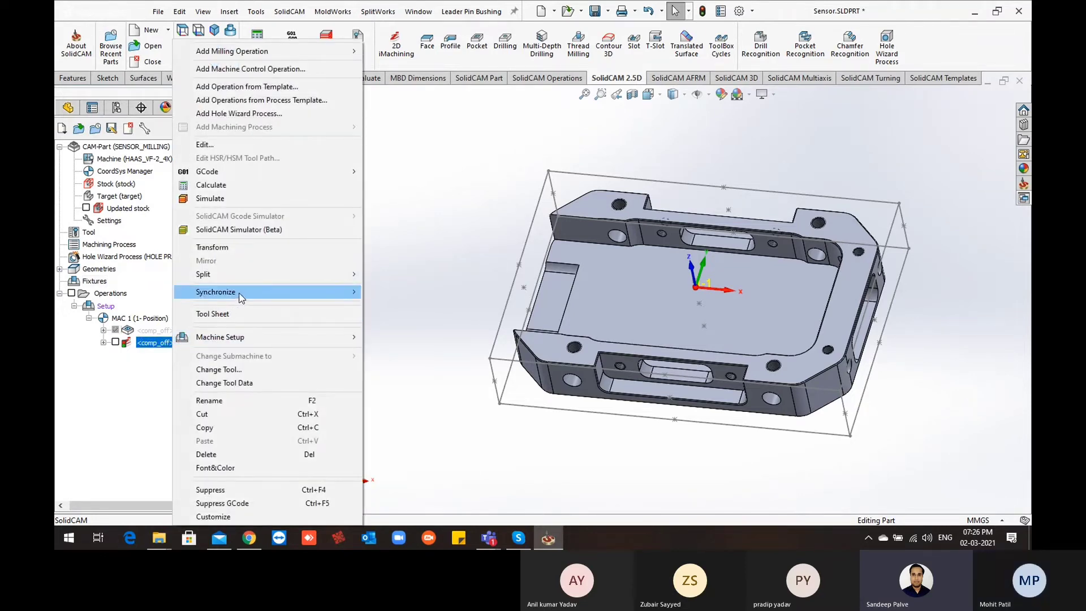
mouse_move(339, 291)
left_click(423, 307)
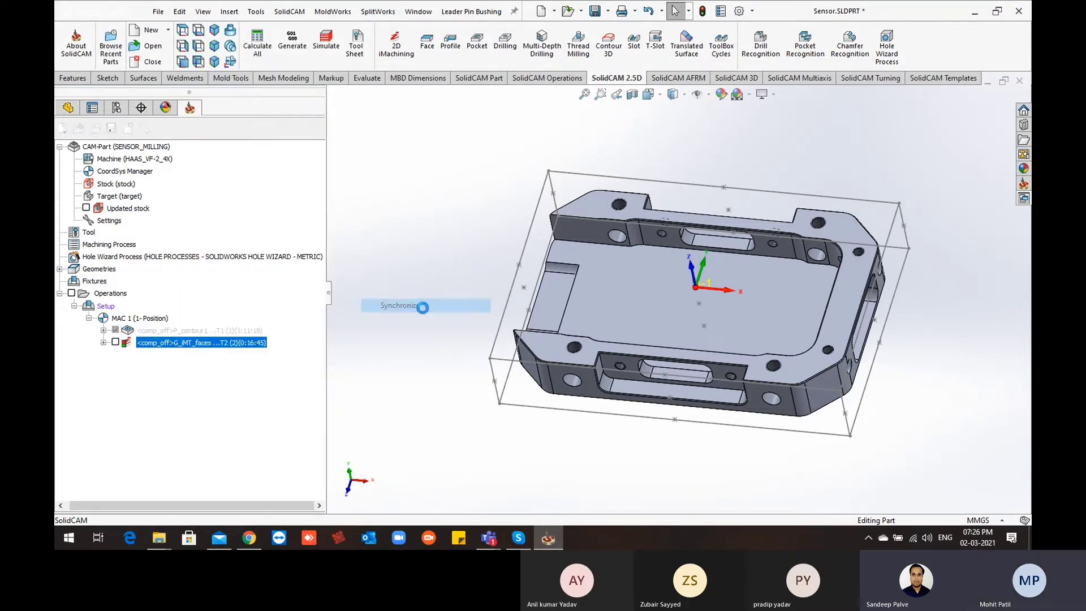
right_click(201, 344)
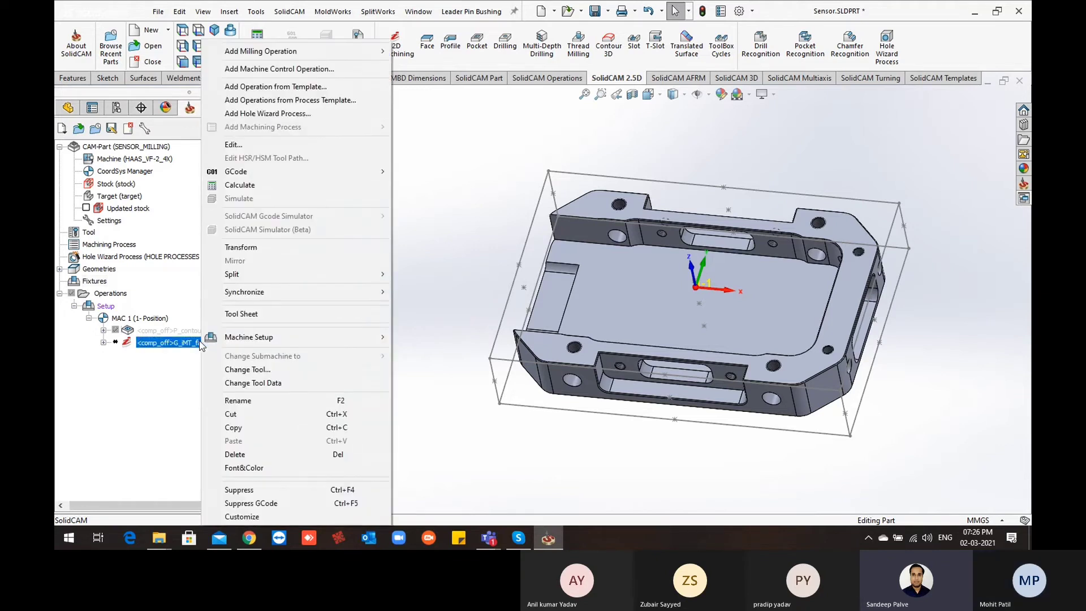
left_click(242, 186)
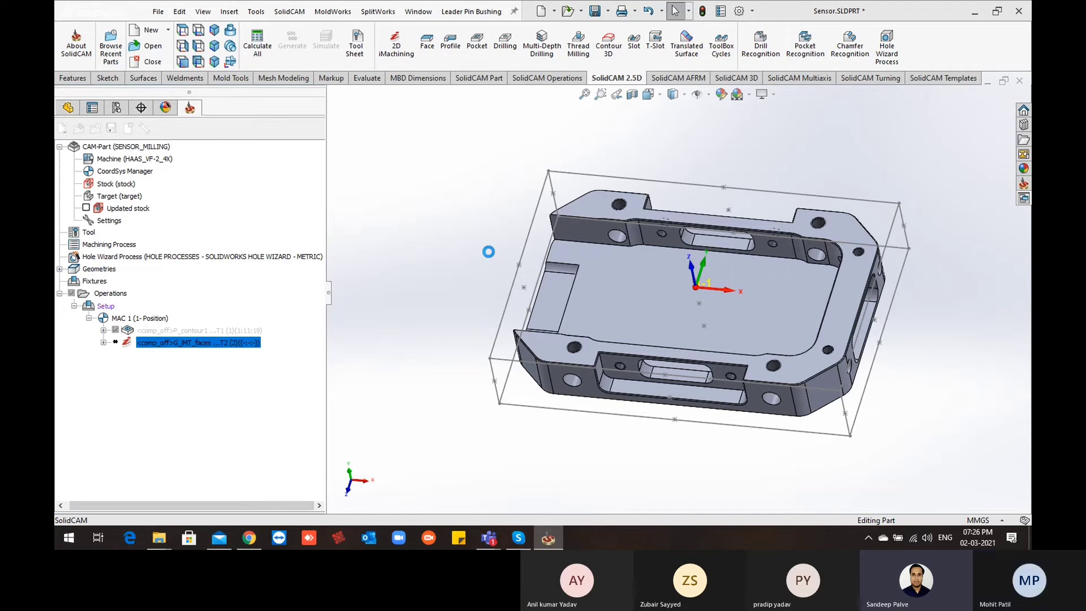
Step: Examine the recalculated iMT_faces tool path from several angles, especially where it crosses the open side of the pocket
middle_click_drag(481, 253, 629, 327)
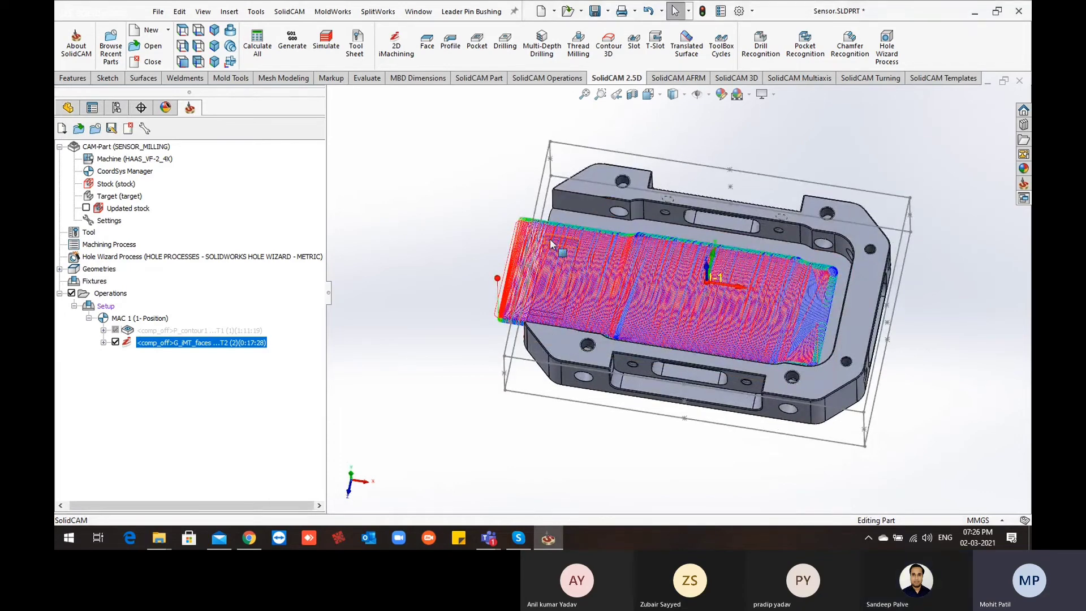
middle_click_drag(412, 299, 460, 315)
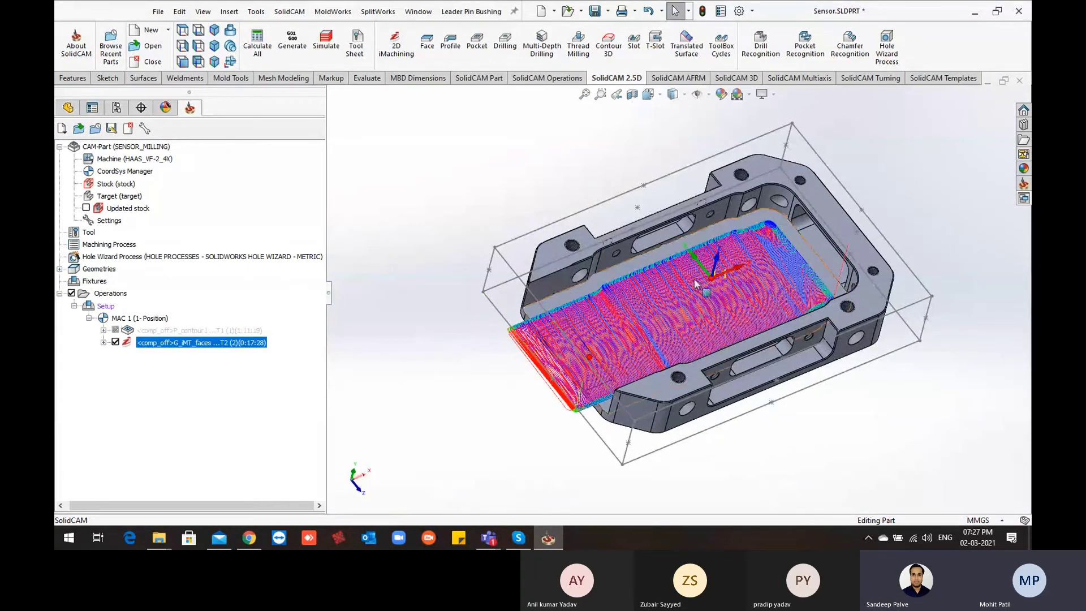
middle_click_drag(737, 176, 695, 345)
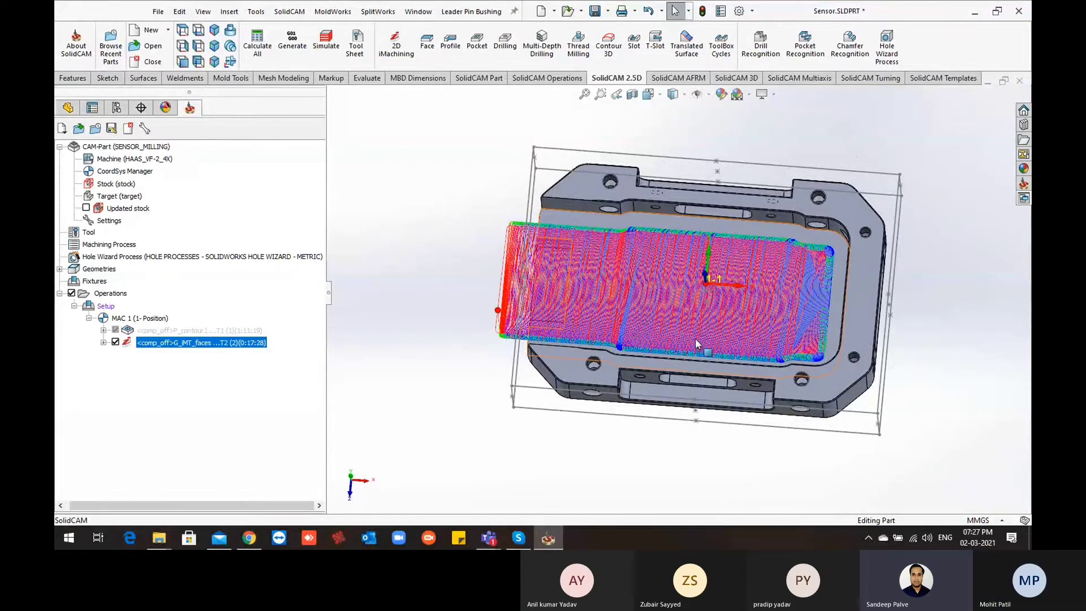
middle_click_drag(608, 315, 707, 314)
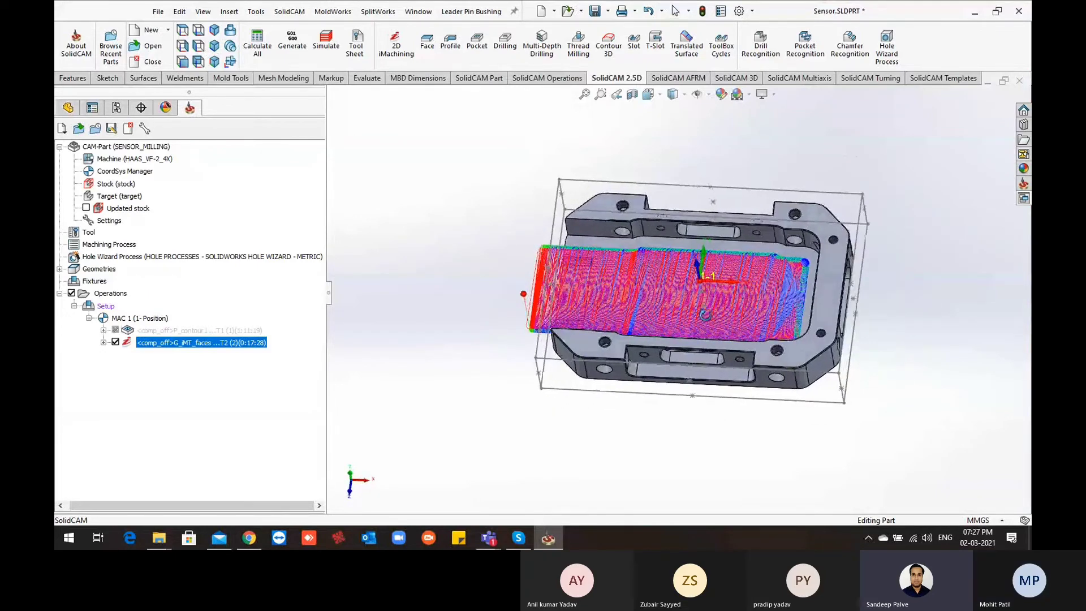
scroll(672, 327, "down", 2)
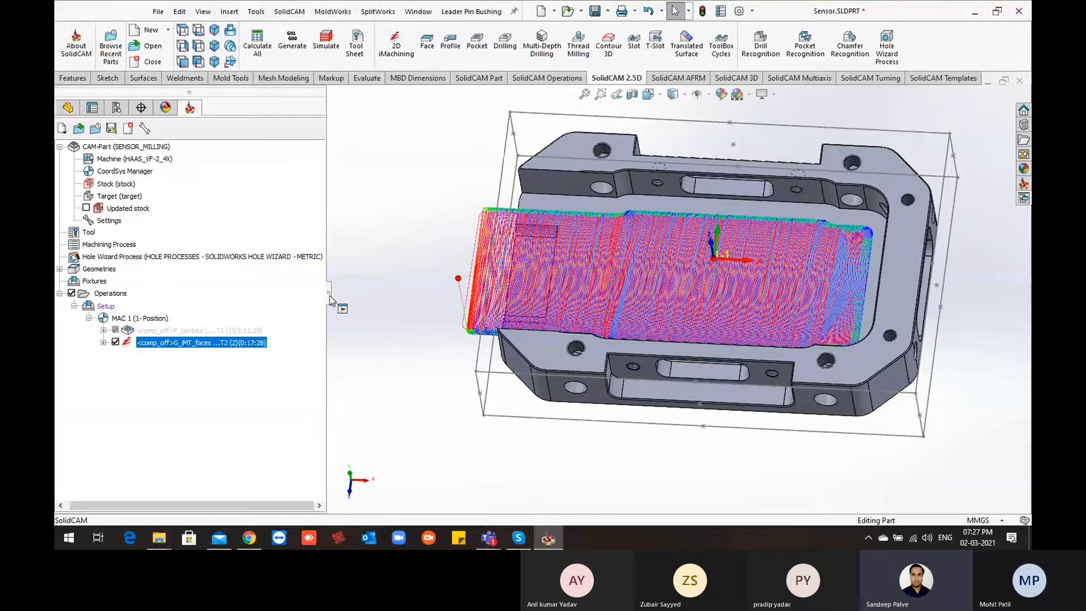
left_click_drag(329, 300, 332, 299)
scroll(365, 279, "up", 2)
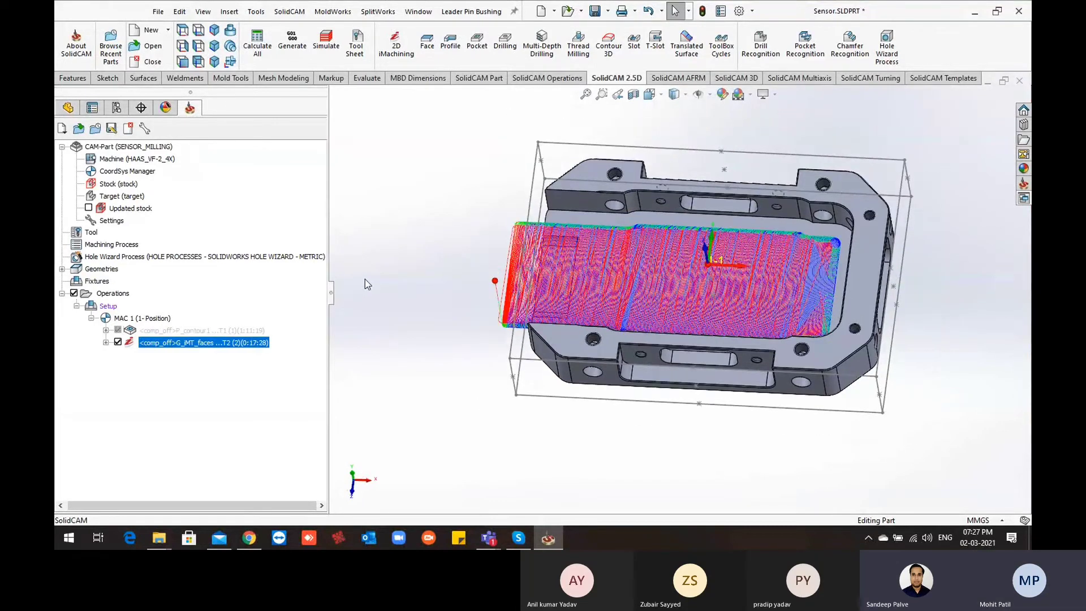
scroll(575, 280, "down", 1)
middle_click_drag(575, 285, 574, 295)
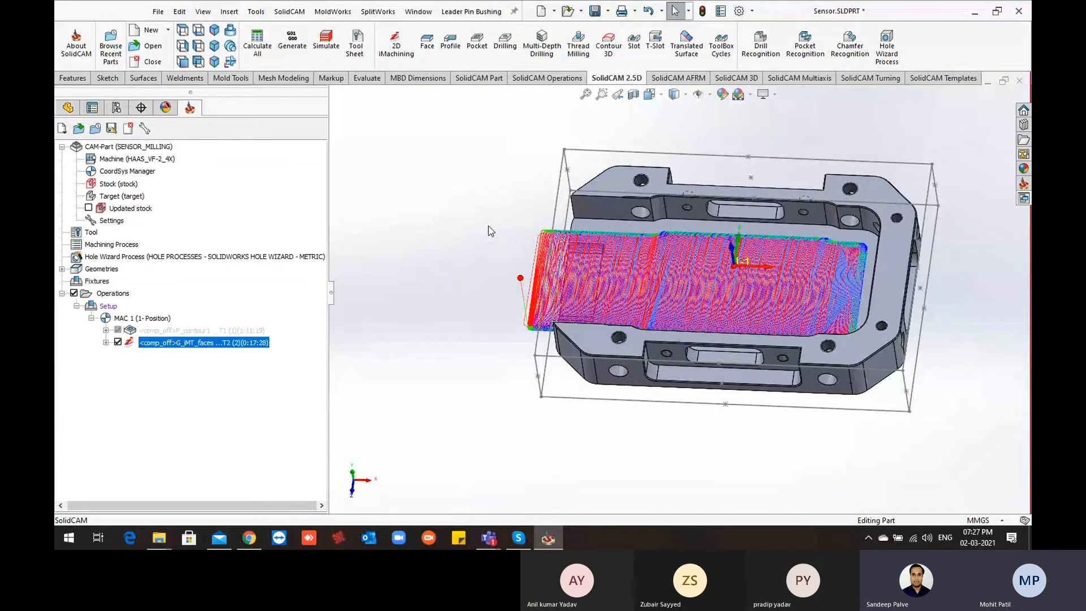
Step: Review the Technology Wizard's output cutting data for iMT_faces in View 1 and View 2, leaving the operation unmodified
right_click(265, 347)
left_click(313, 145)
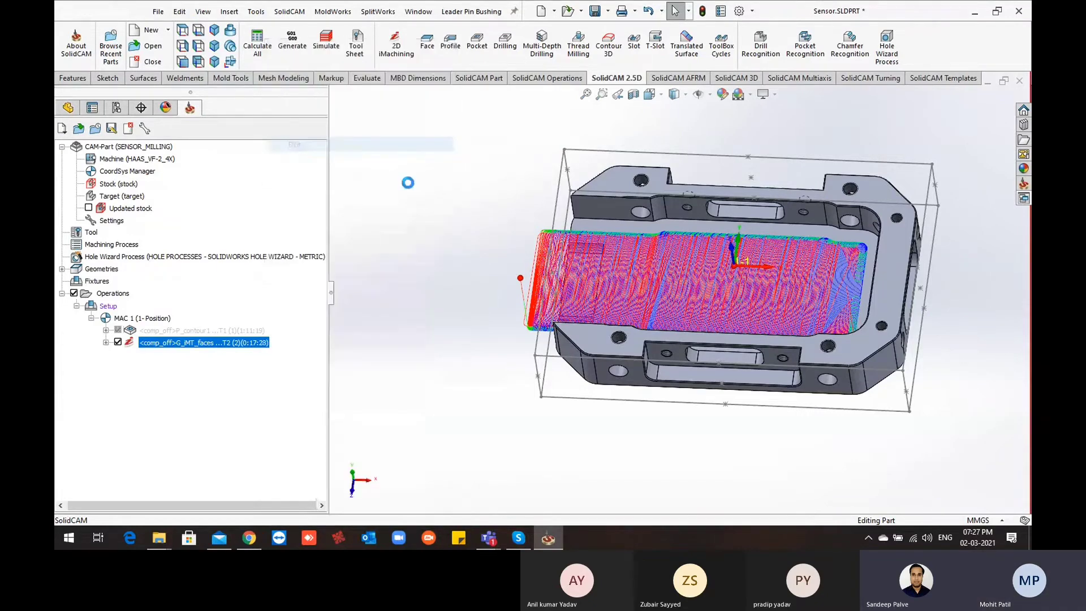
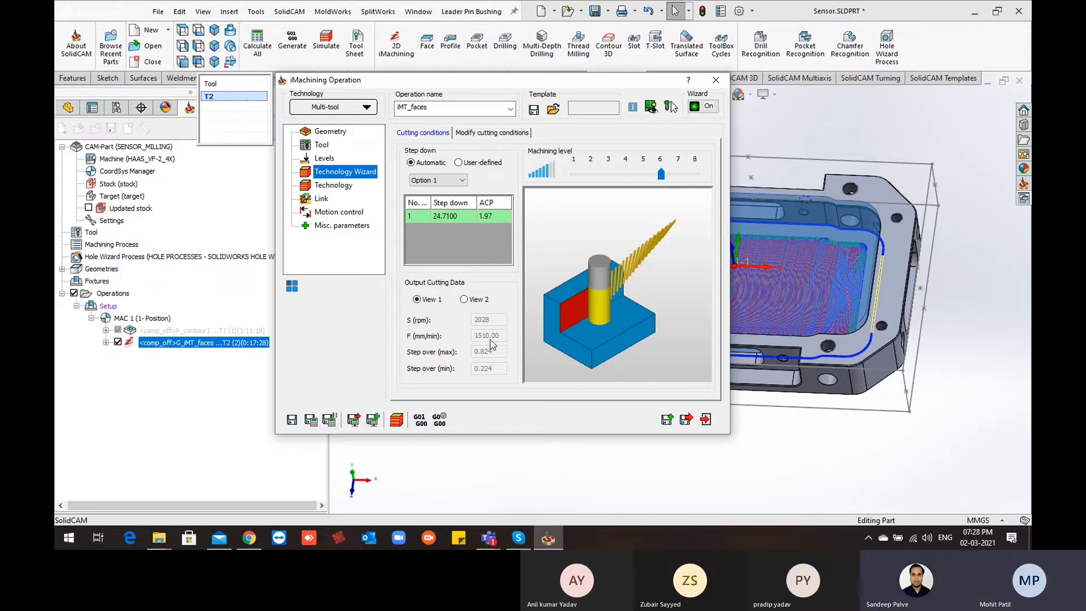
left_click(716, 81)
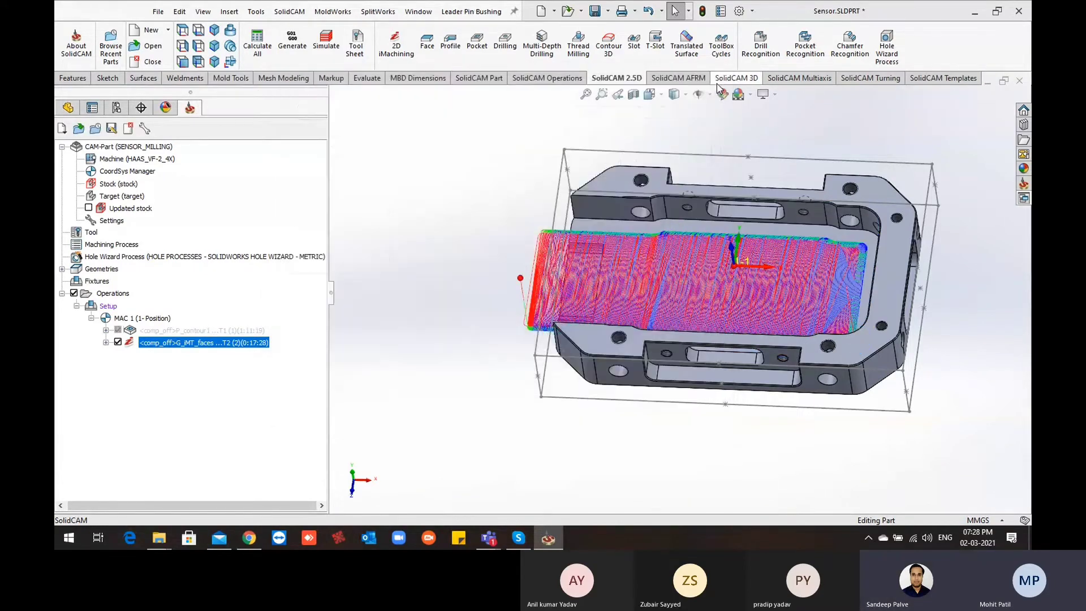
right_click(242, 342)
left_click(283, 146)
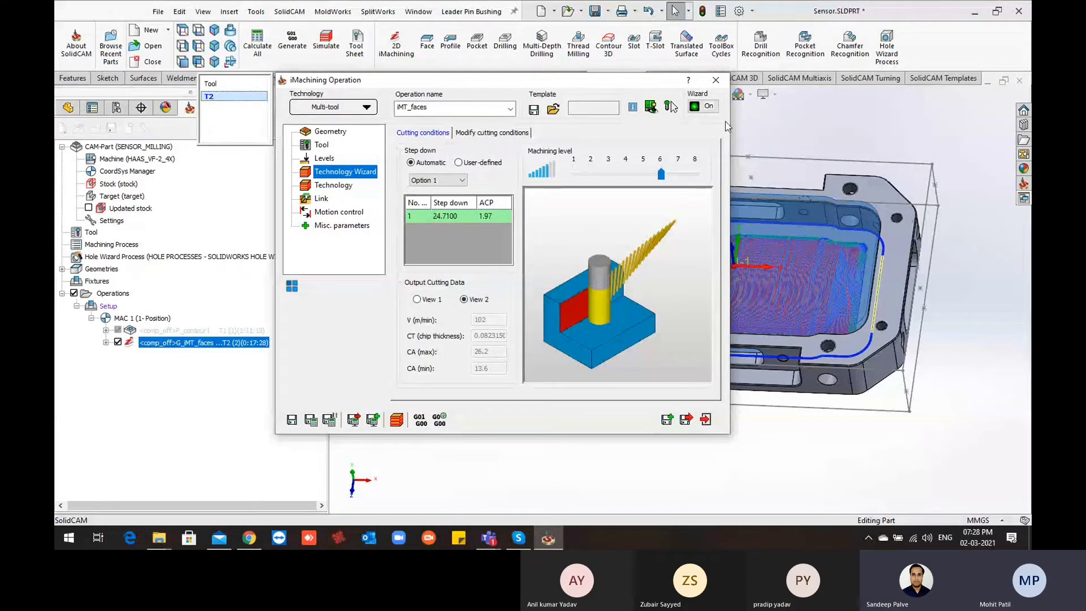
left_click(715, 80)
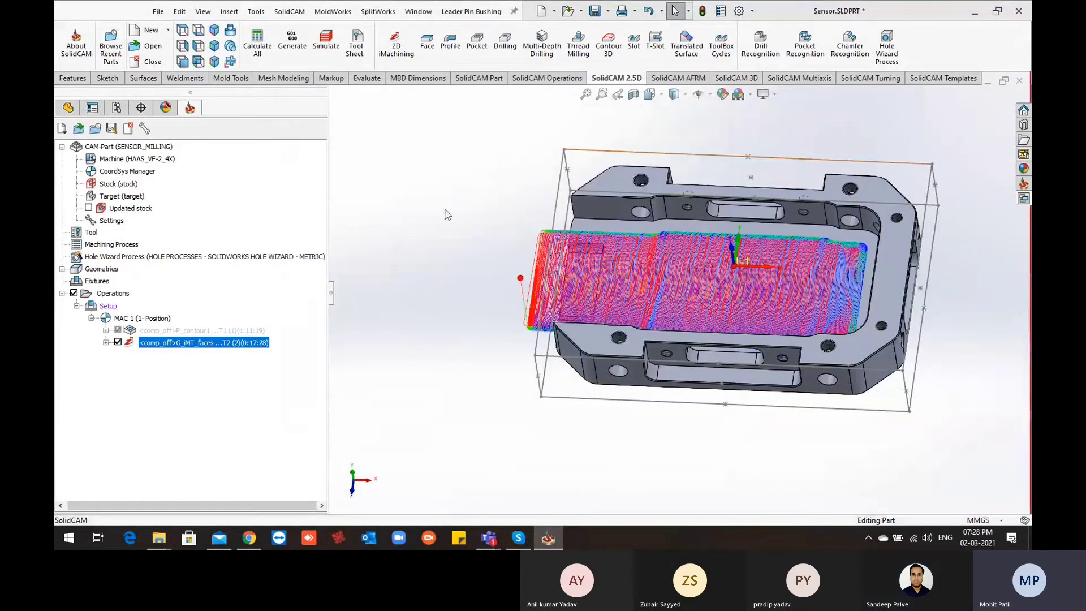
Step: Set the CAM-Part's iMachining material to D2 and apply it to the iMT_faces operation and both end mills
scroll(504, 332, "up", 2)
scroll(756, 310, "down", 2)
mouse_move(752, 310)
middle_mouse_down()
mouse_move(741, 325)
mouse_move(733, 304)
middle_mouse_up()
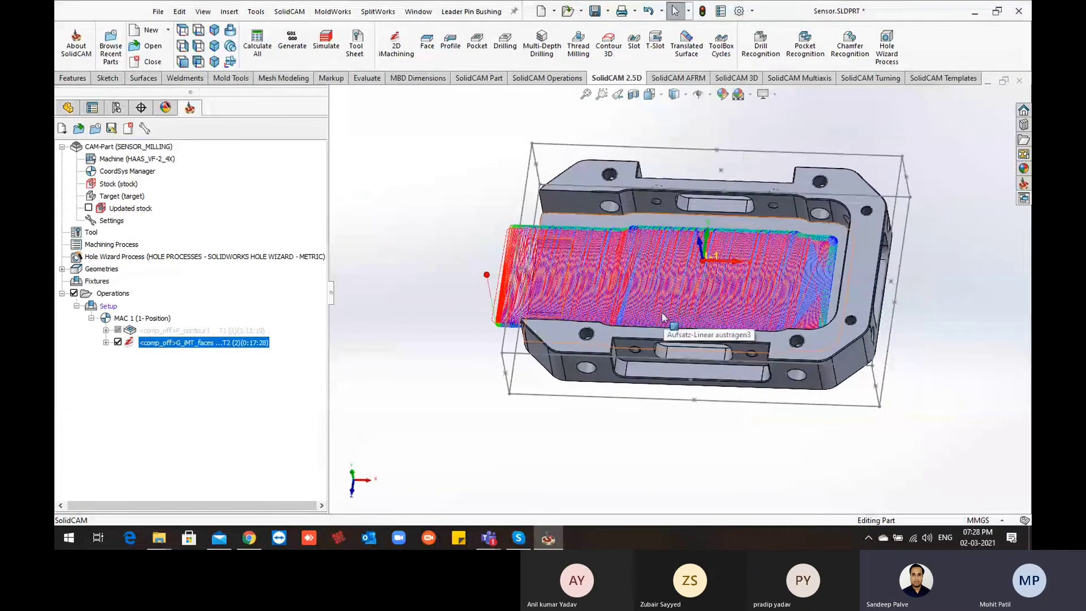
left_click(160, 149)
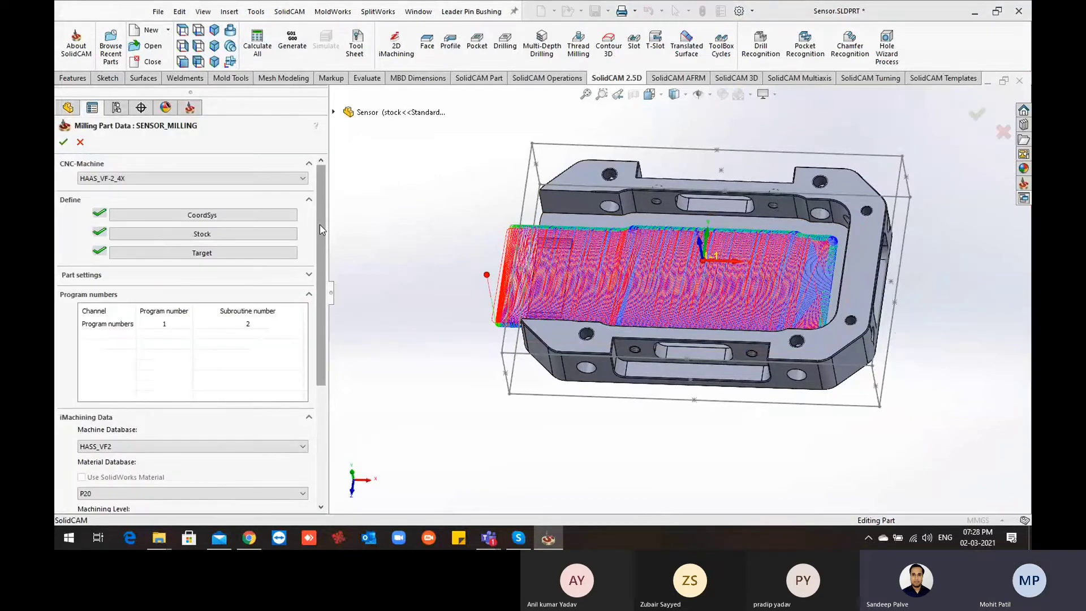
left_click_drag(320, 225, 312, 300)
scroll(313, 300, "down", 1)
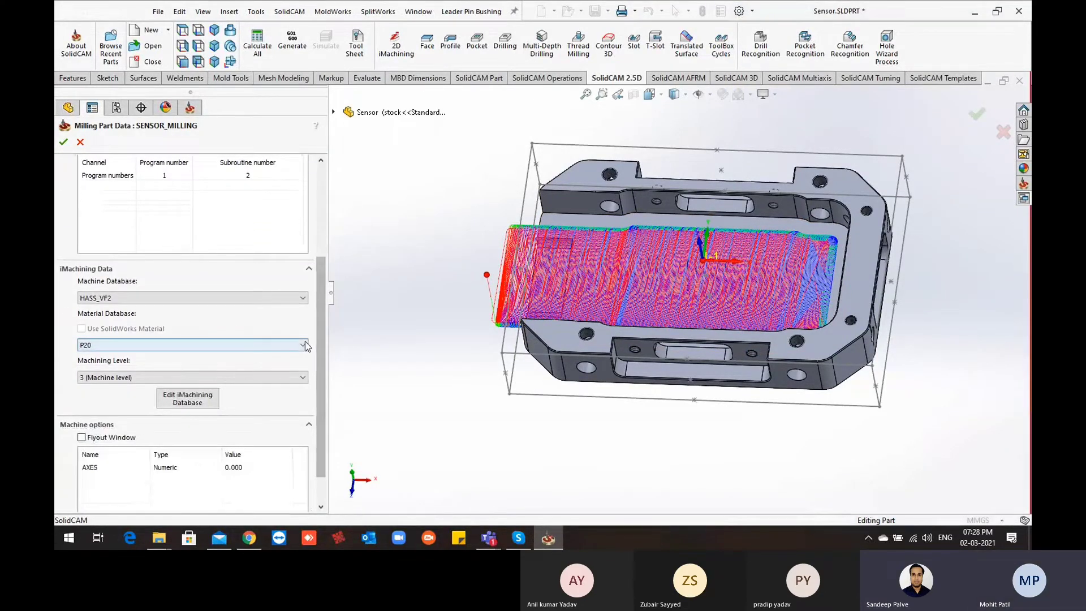
left_click(303, 343)
scroll(238, 206, "up", 4)
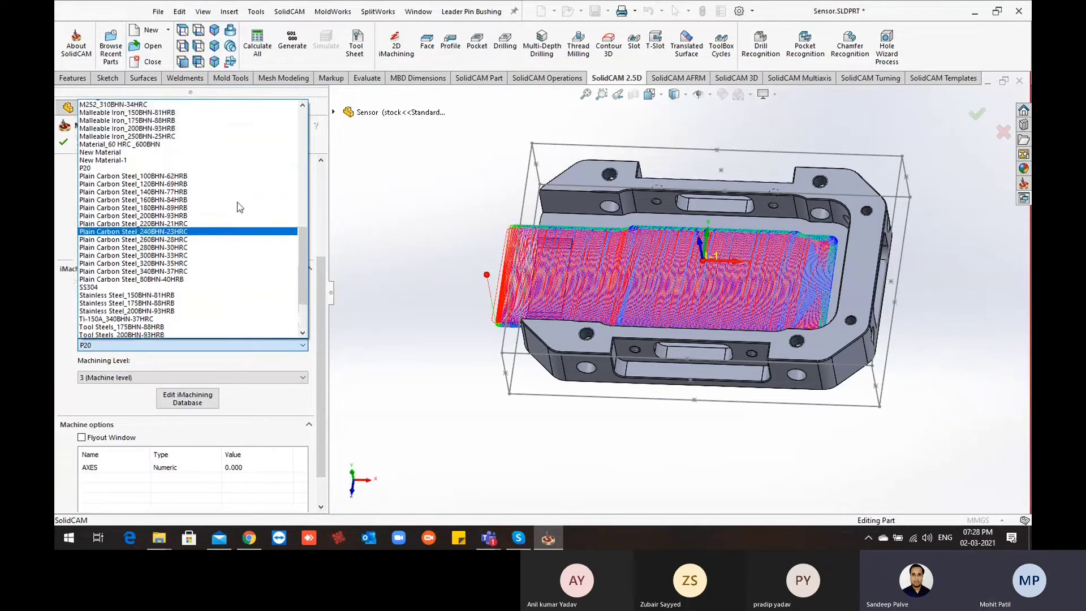
scroll(141, 172, "up", 7)
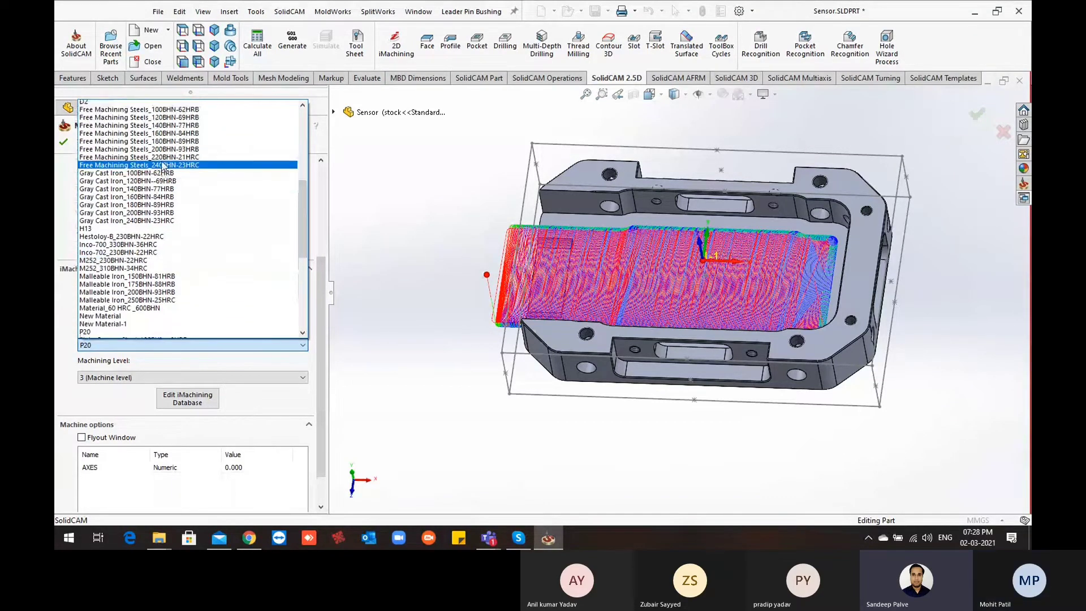
left_click(103, 167)
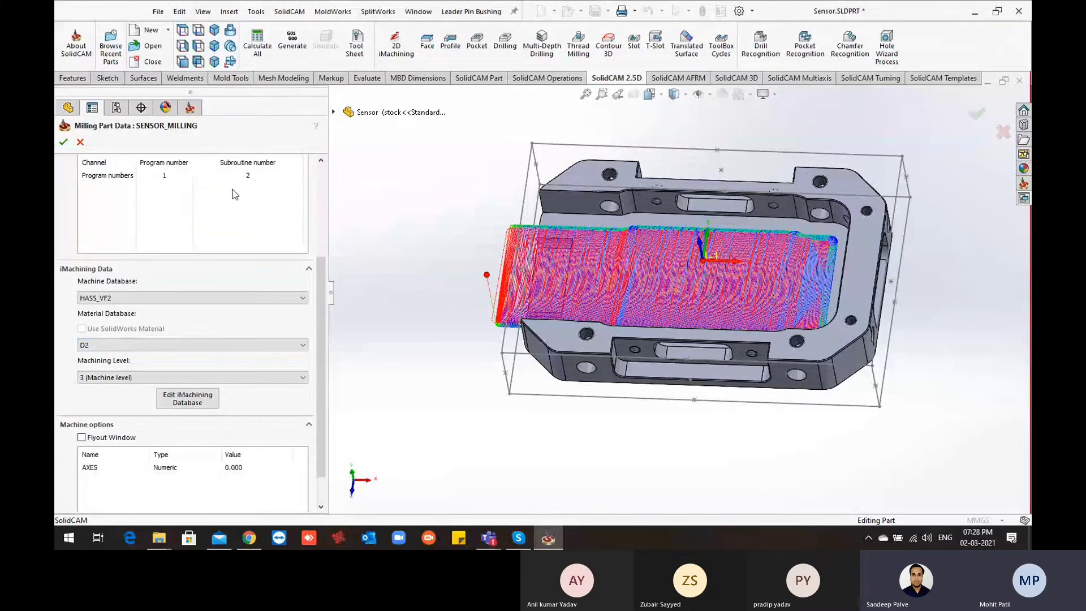
scroll(320, 304, "up", 1)
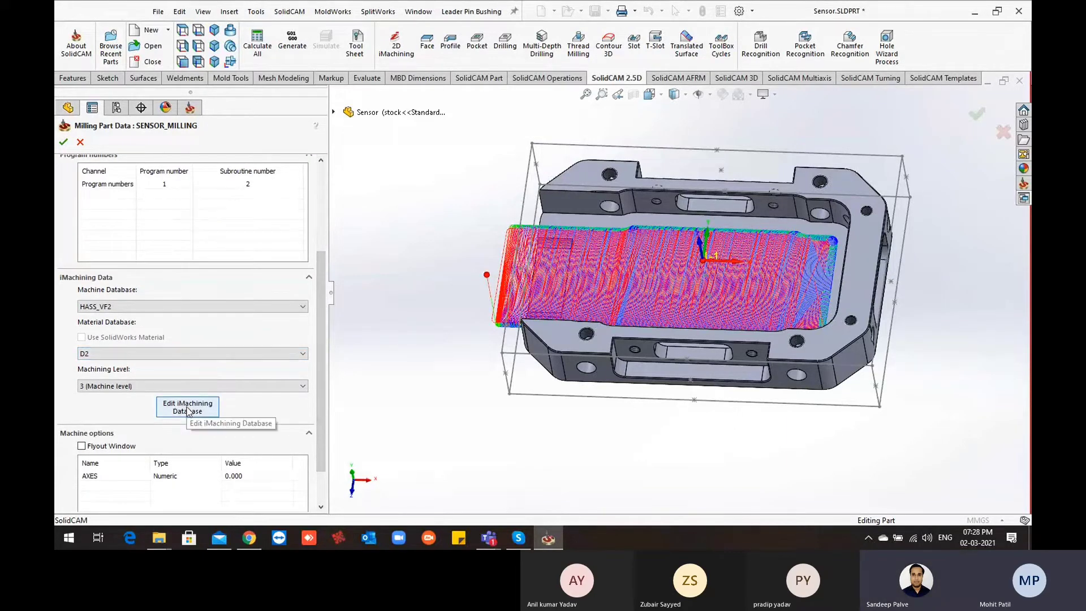
left_click(63, 141)
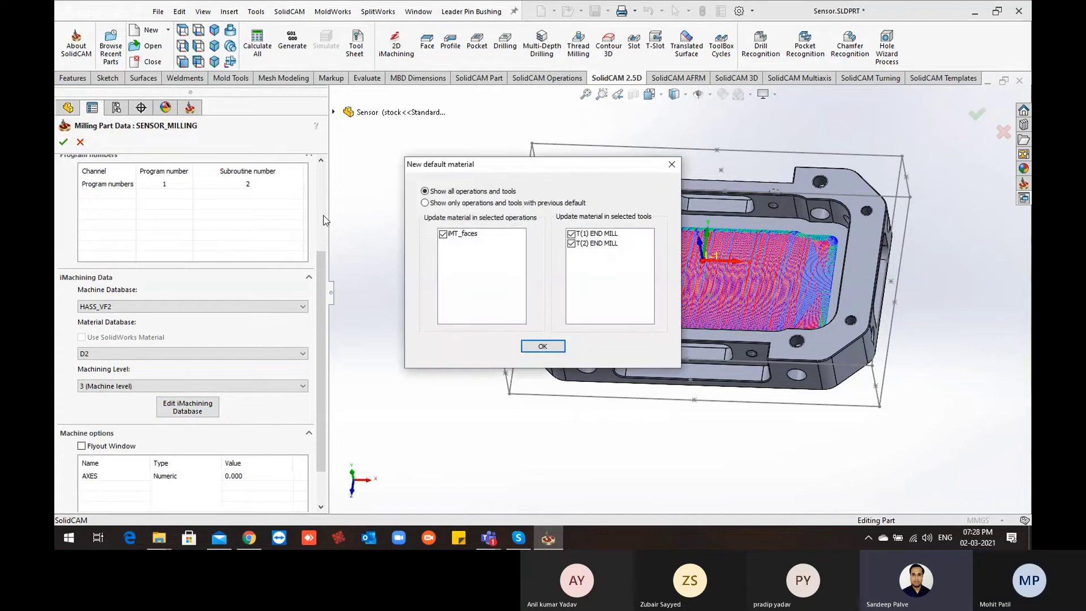
left_click(542, 347)
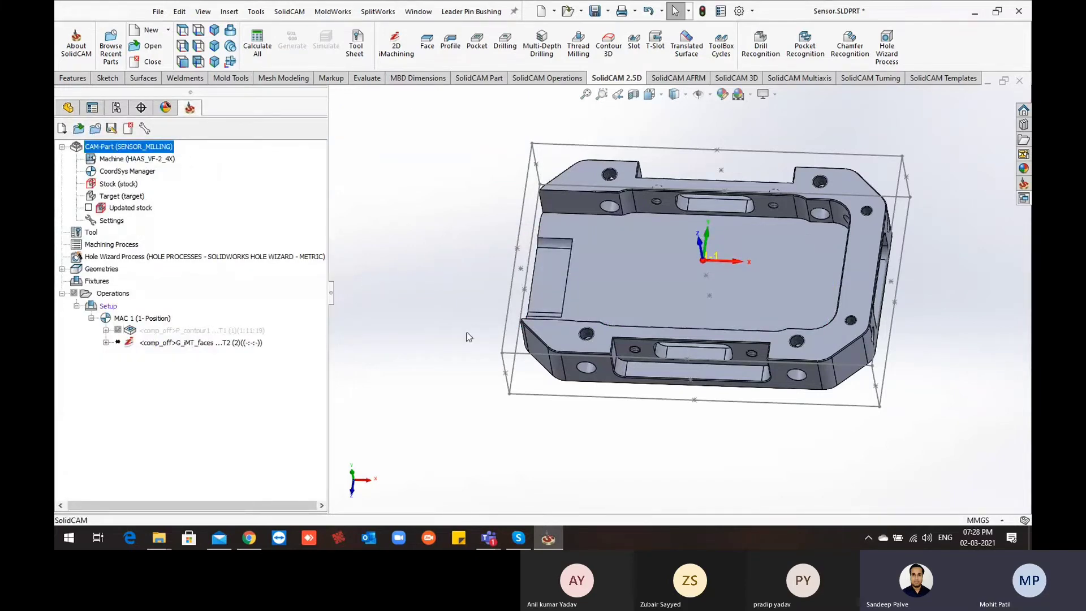
Step: Compare the View 1 and View 2 output cutting data of iMT_faces for the D2 material, leaving the operation unmodified
middle_click_drag(468, 337, 648, 308)
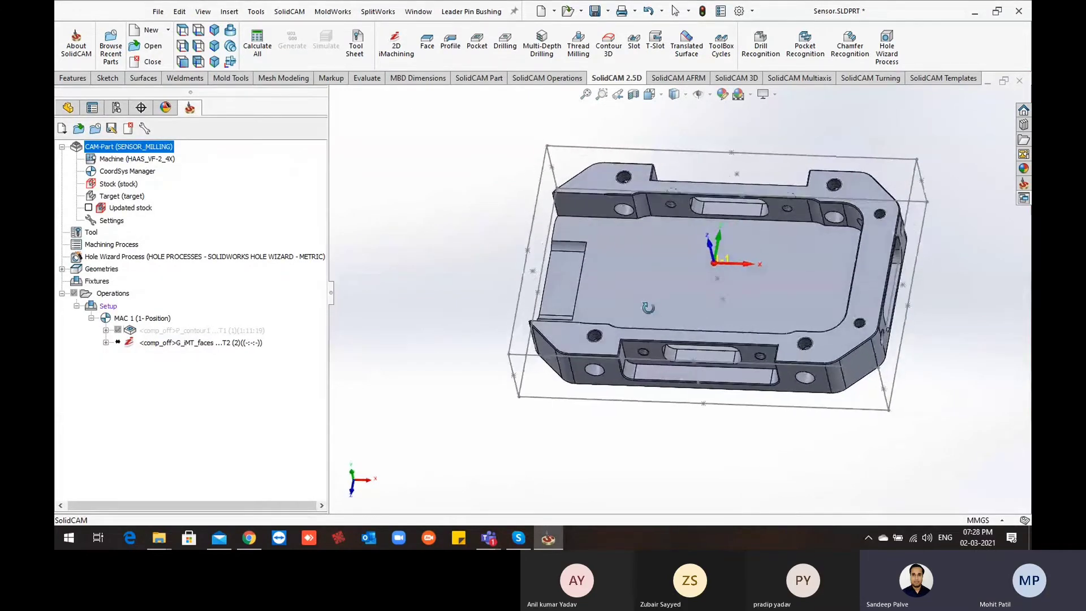
right_click(238, 346)
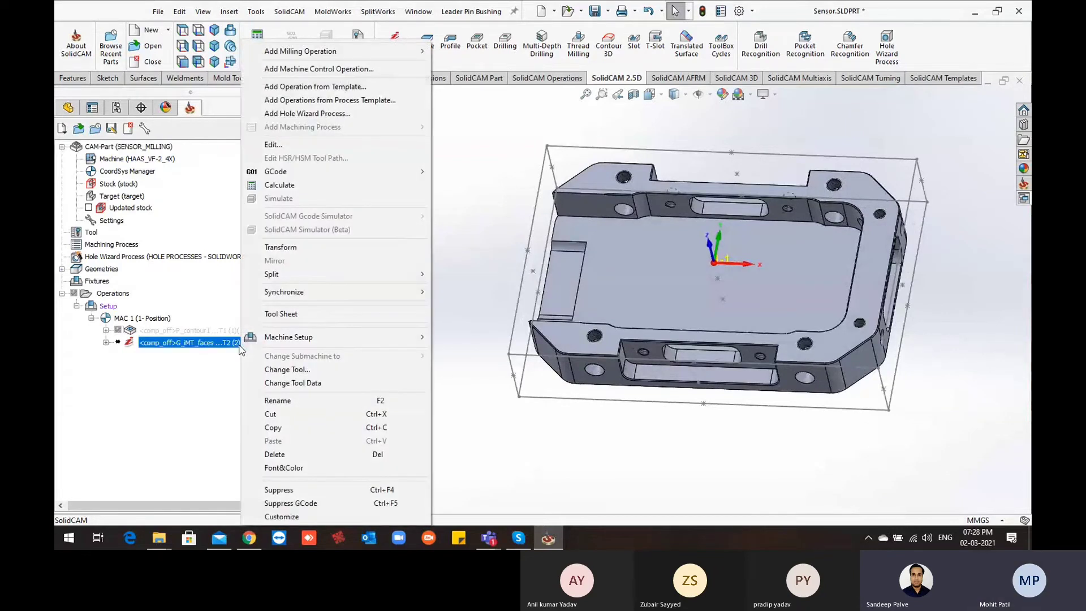
left_click(277, 145)
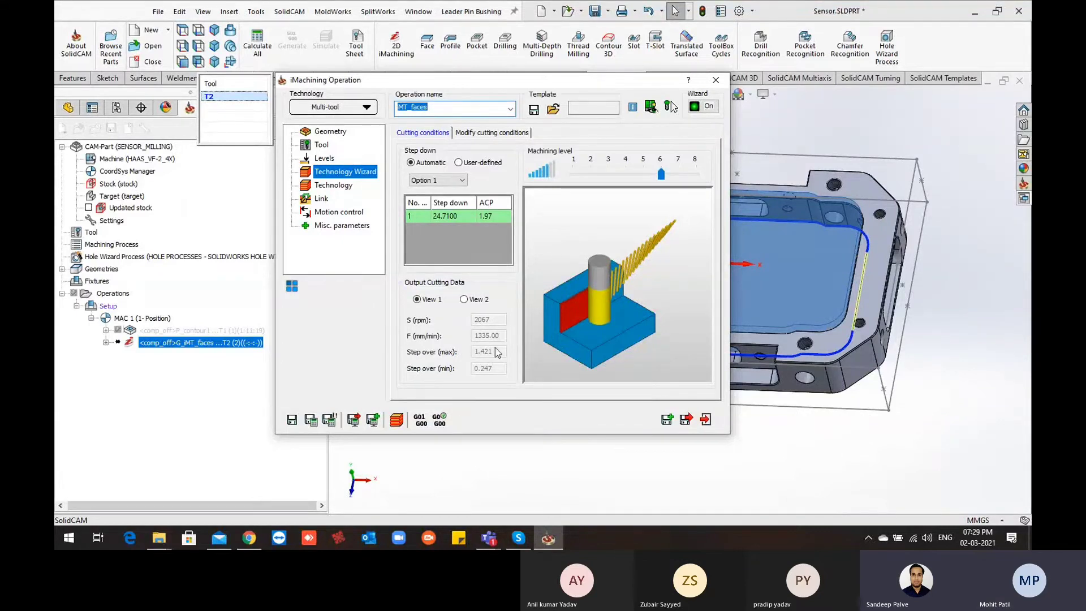
left_click(478, 300)
left_click(434, 300)
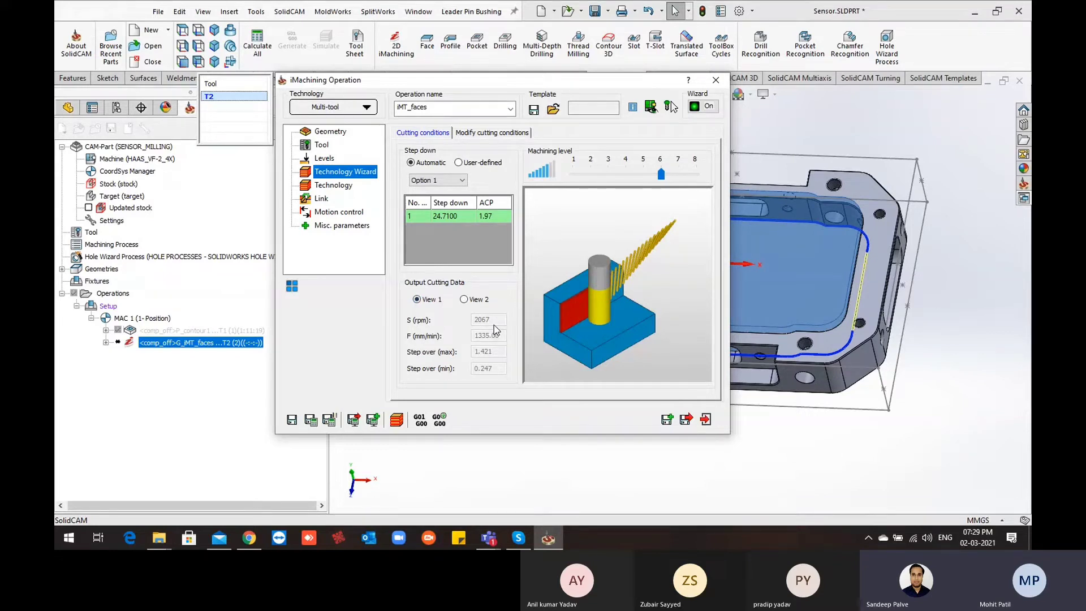
left_click(466, 299)
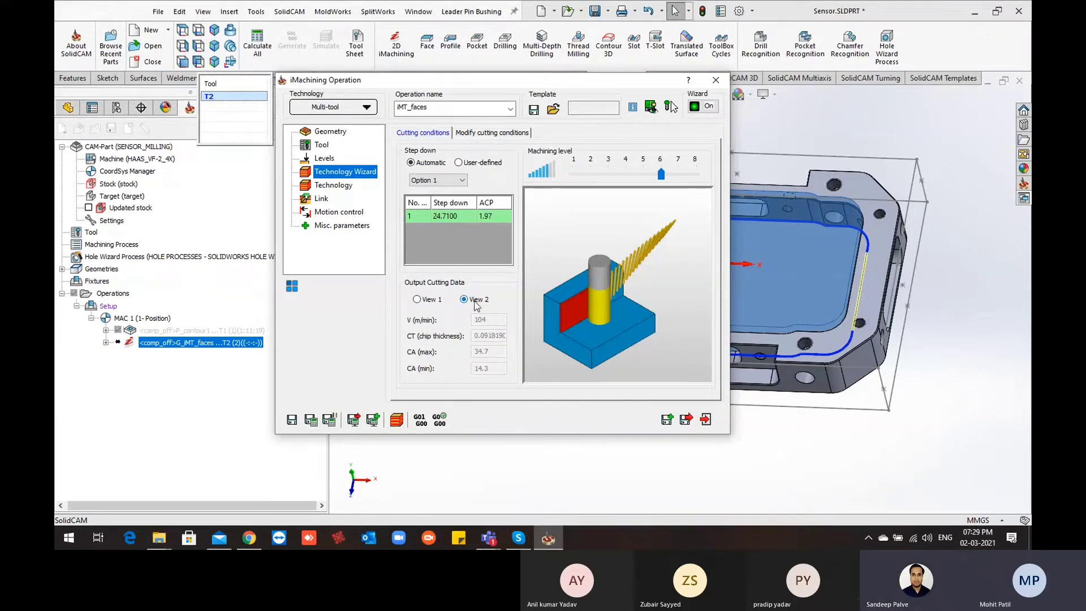
left_click(433, 300)
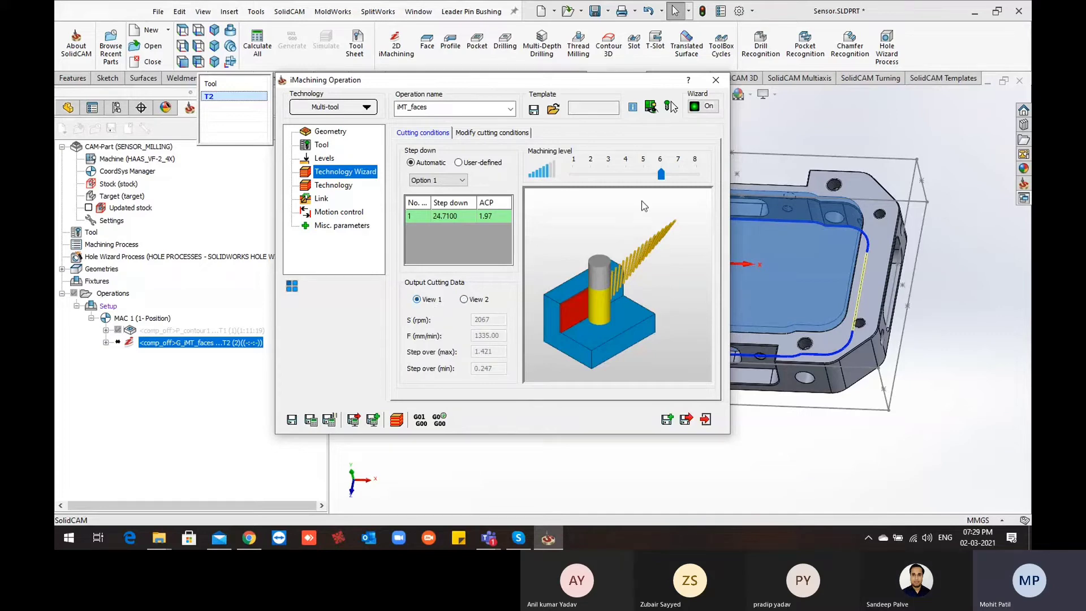
left_click(716, 81)
Step: Set the D2 material's ultimate tensile strength to 1330 MPa in the iMachining database, save it and confirm the CAM-Part data
left_click(122, 146)
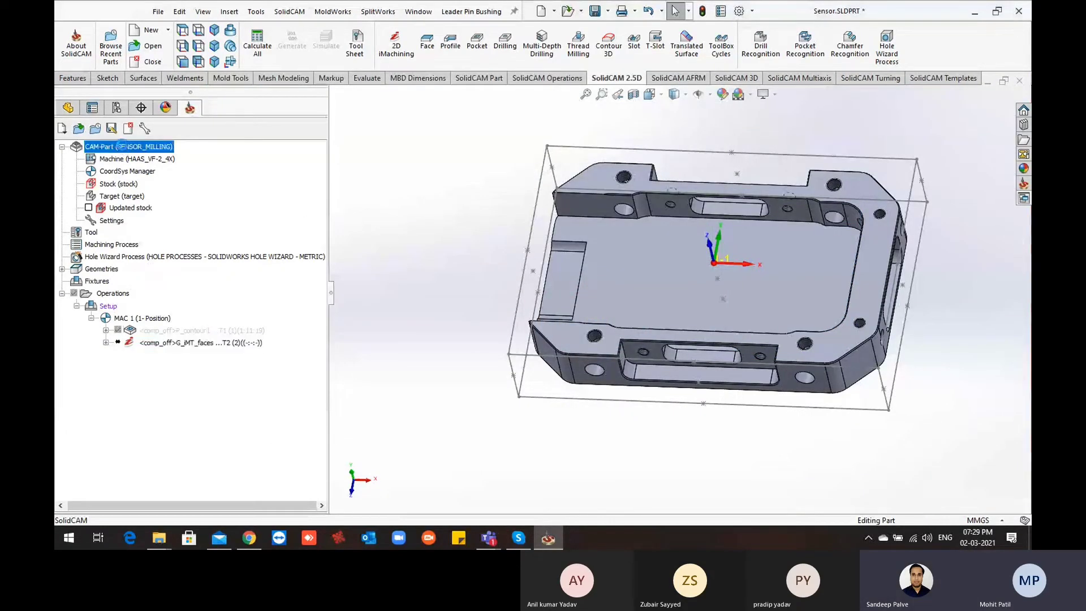
double_click(121, 146)
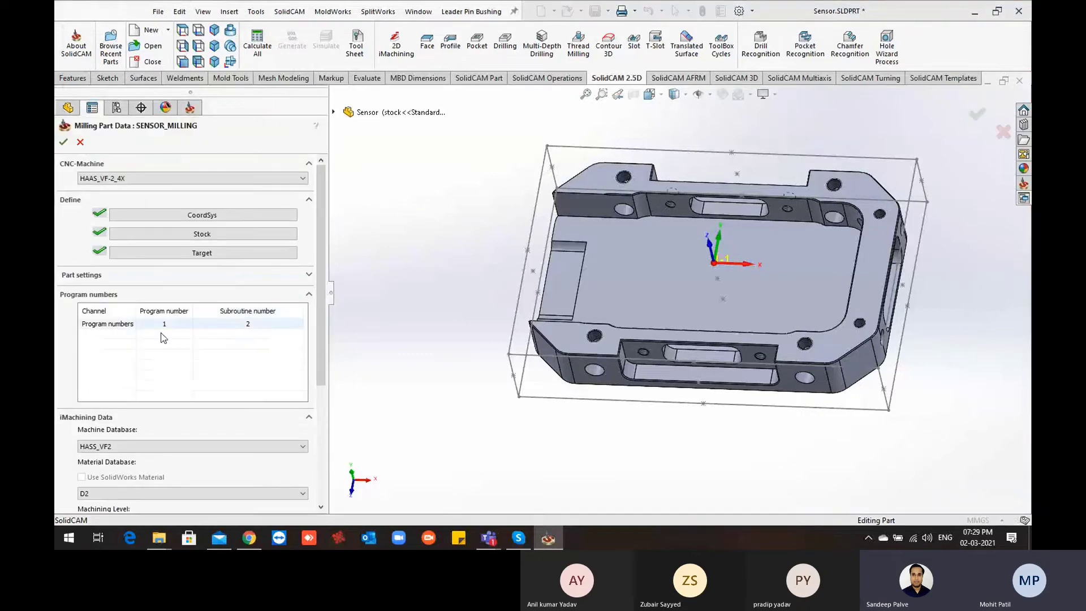
left_click_drag(321, 361, 320, 421)
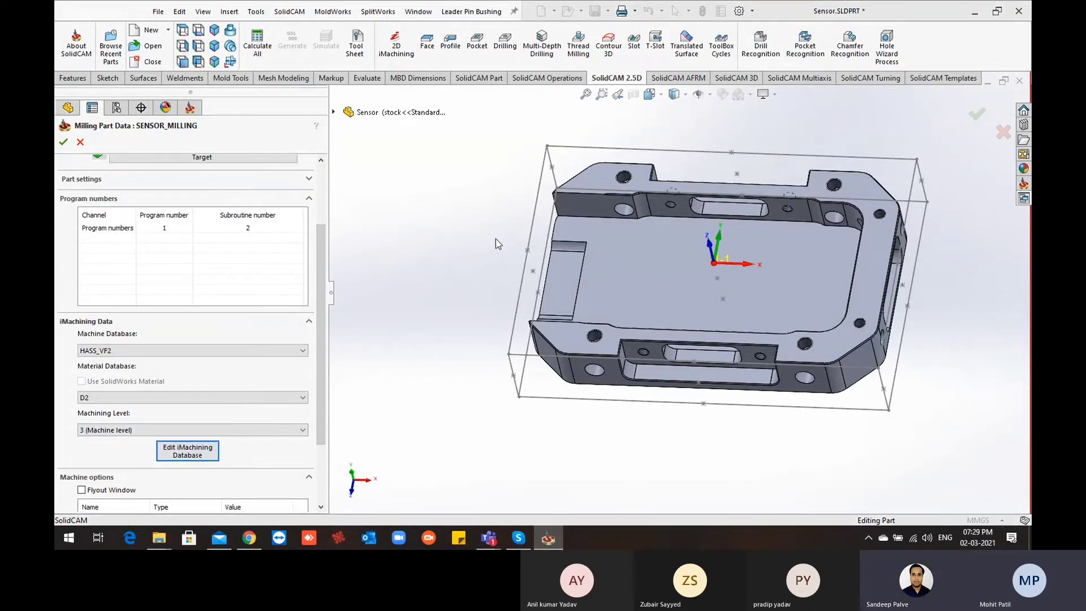
scroll(371, 273, "down", 10)
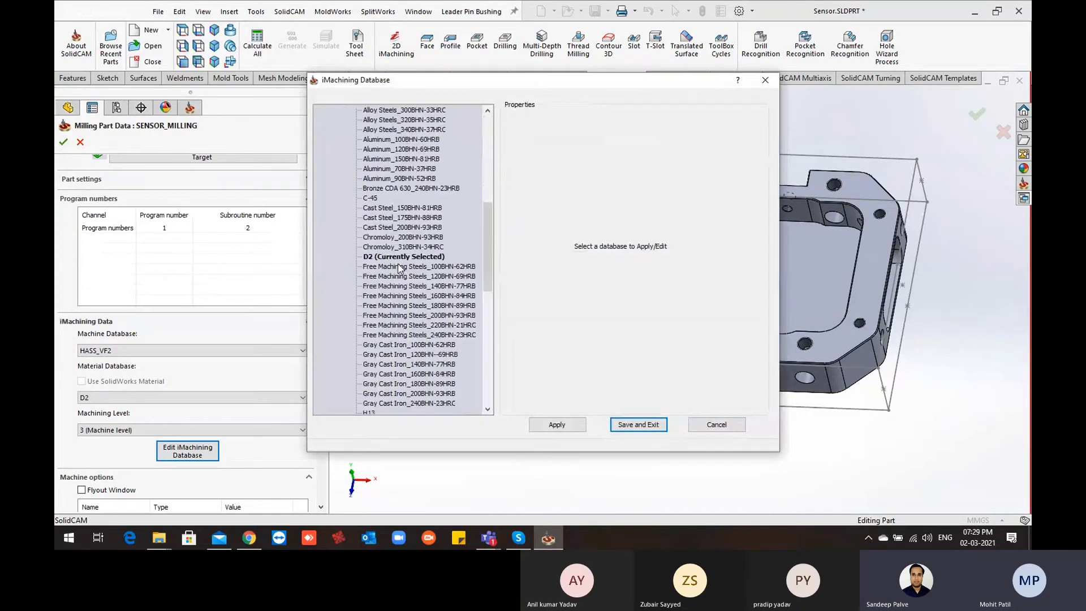
left_click(400, 257)
left_click(637, 211)
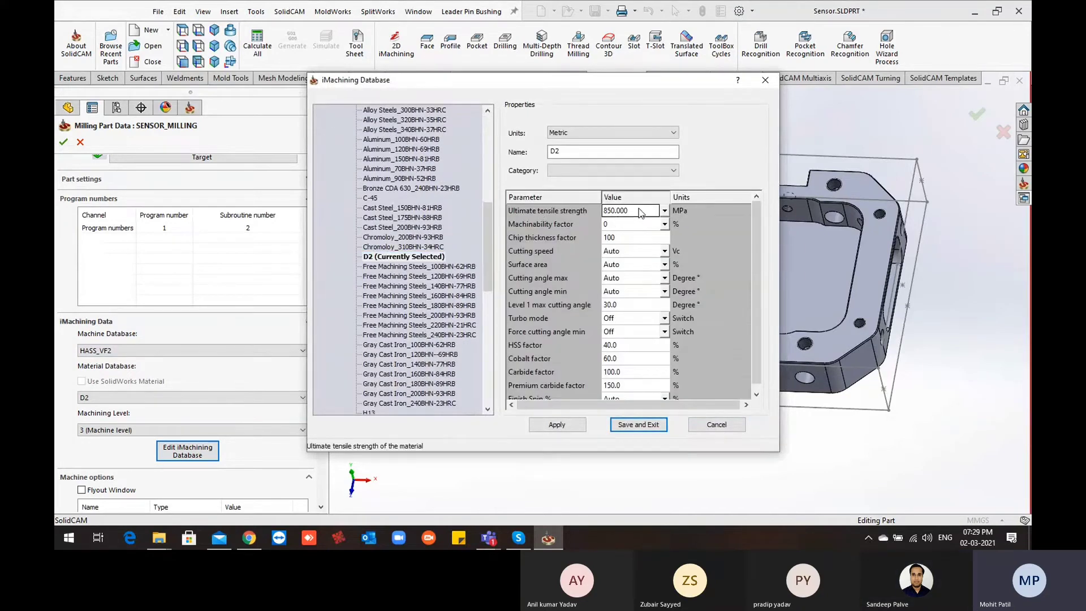
left_click(639, 212)
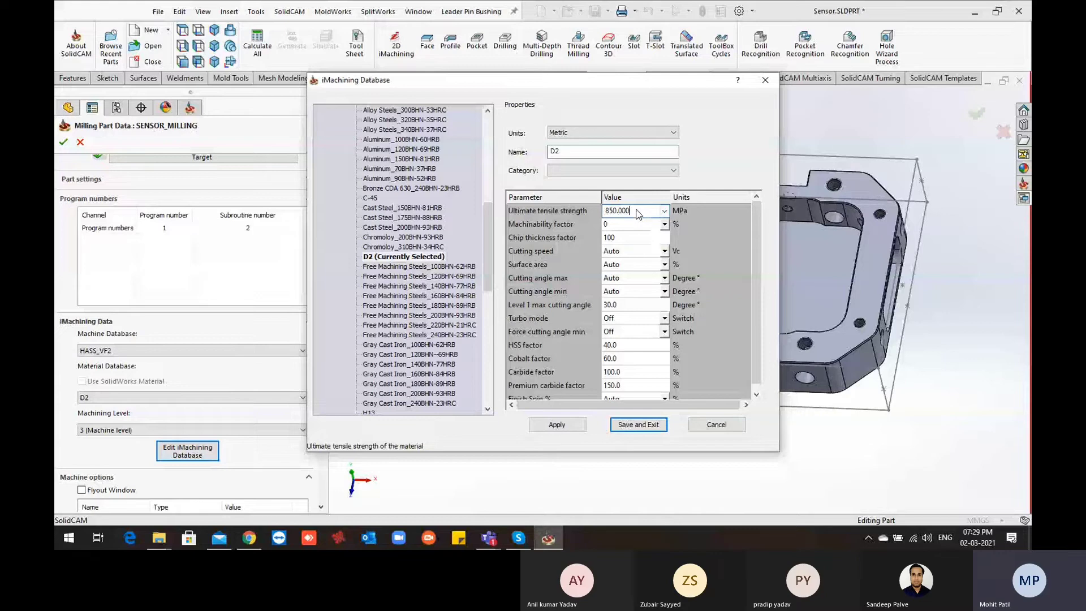
type("1330")
left_click(565, 425)
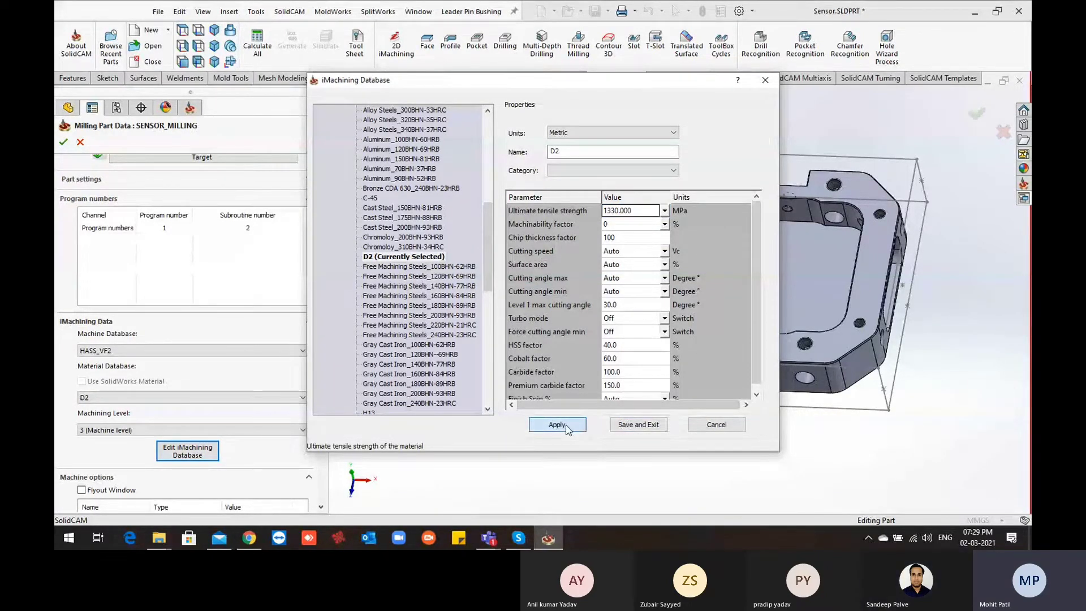
left_click(638, 424)
scroll(639, 301, "down", 1)
middle_click_drag(639, 300, 633, 287)
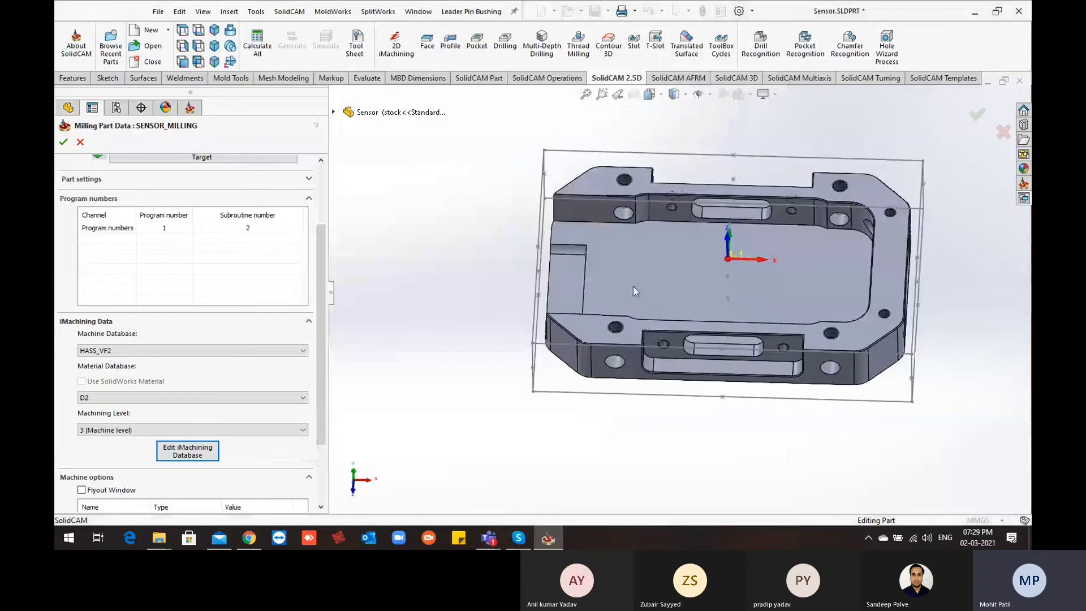
left_click(63, 142)
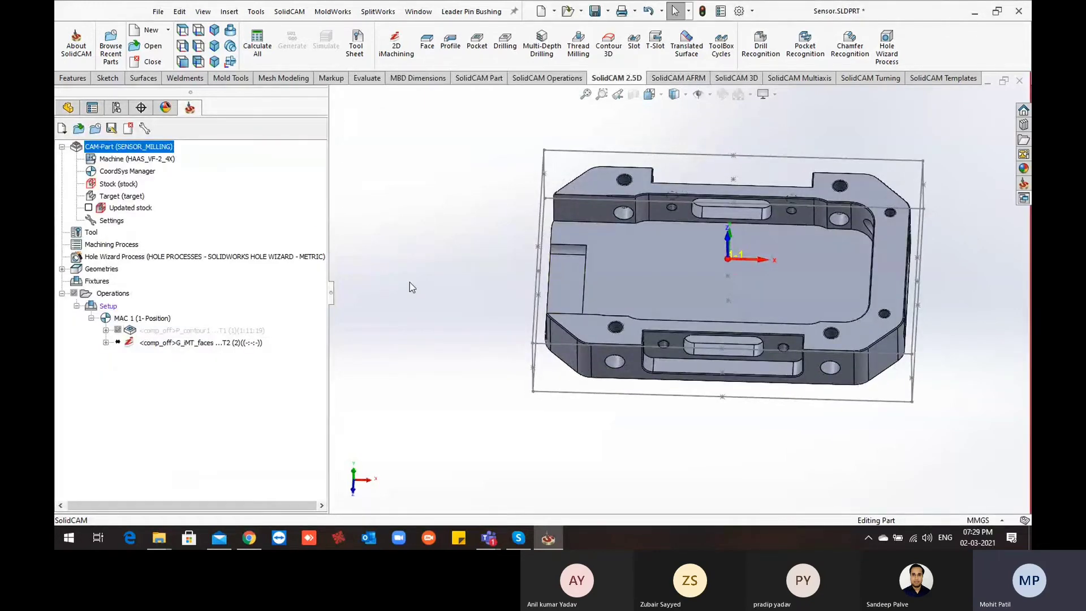
Step: Compare the View 1 and View 2 output cutting data of iMT_faces for the strengthened D2, leaving the operation unmodified
scroll(442, 312, "up", 2)
scroll(750, 295, "down", 2)
middle_click_drag(750, 296, 726, 301)
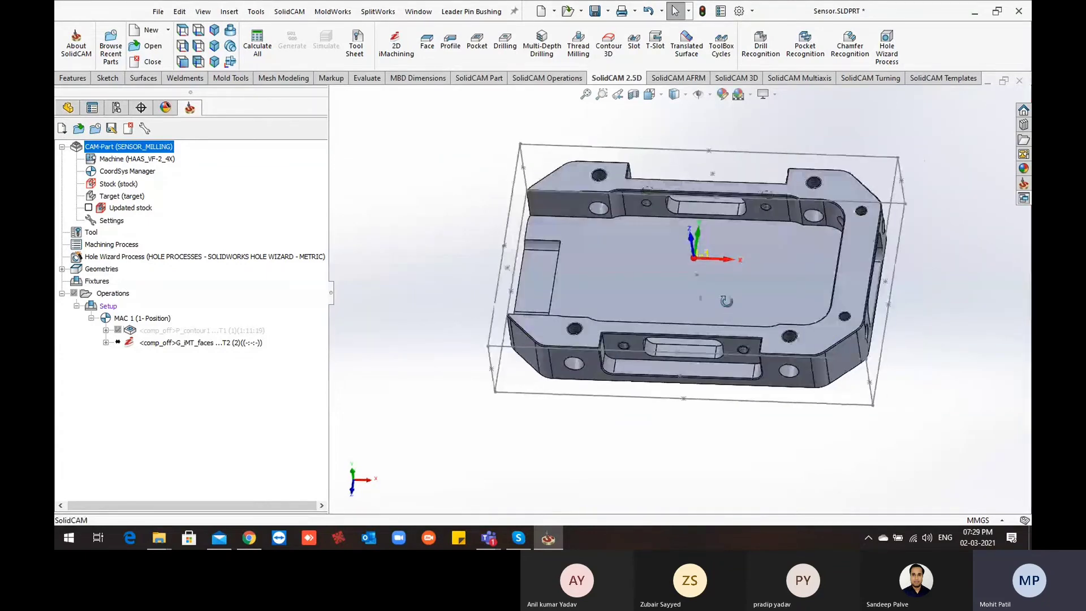
right_click(205, 344)
left_click(255, 147)
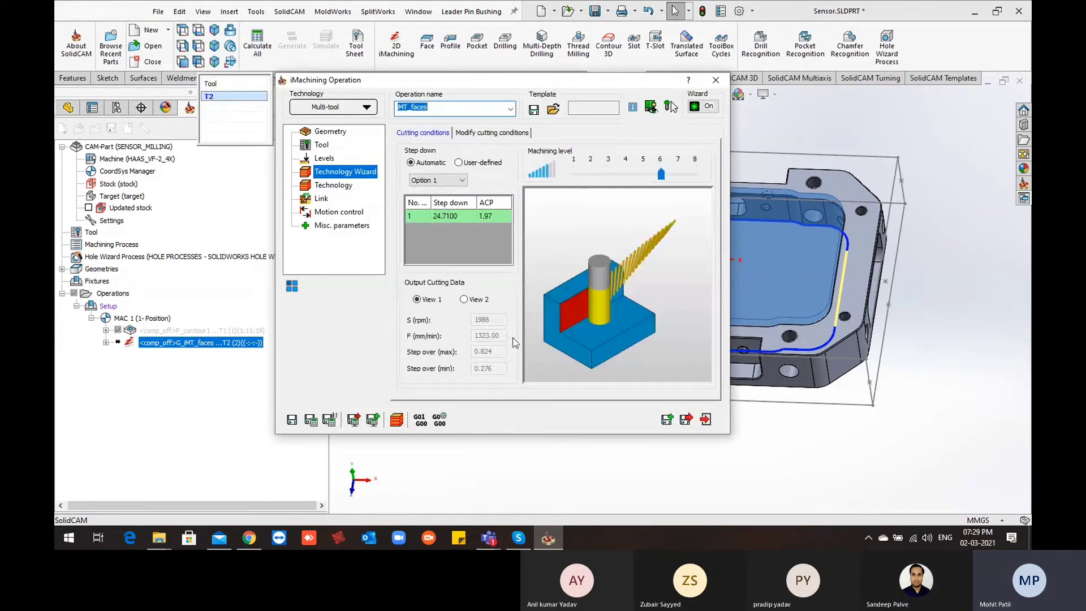
left_click(484, 301)
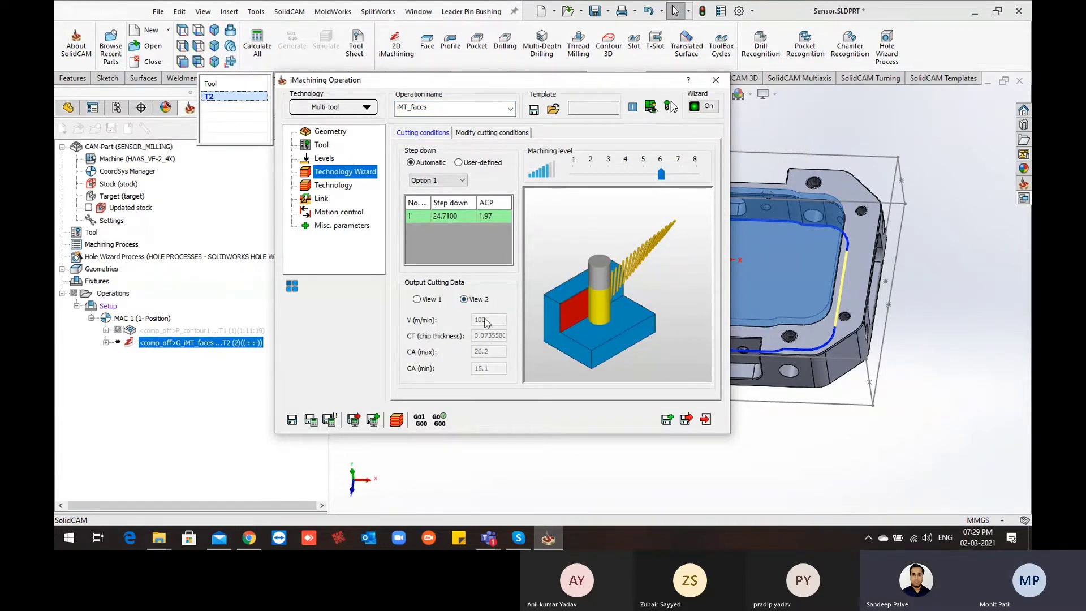
left_click(442, 302)
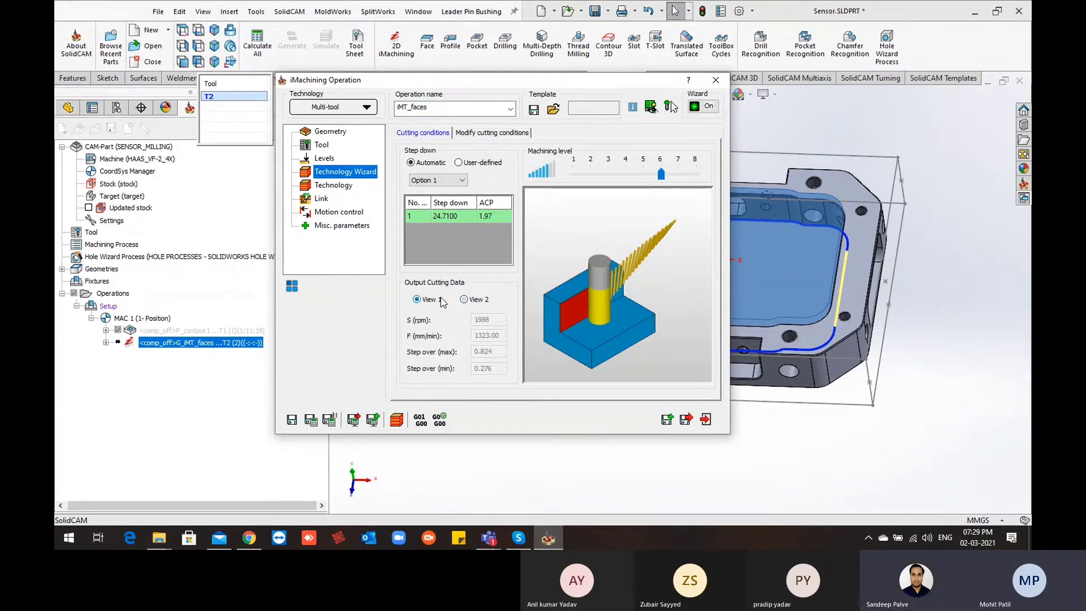
left_click(480, 301)
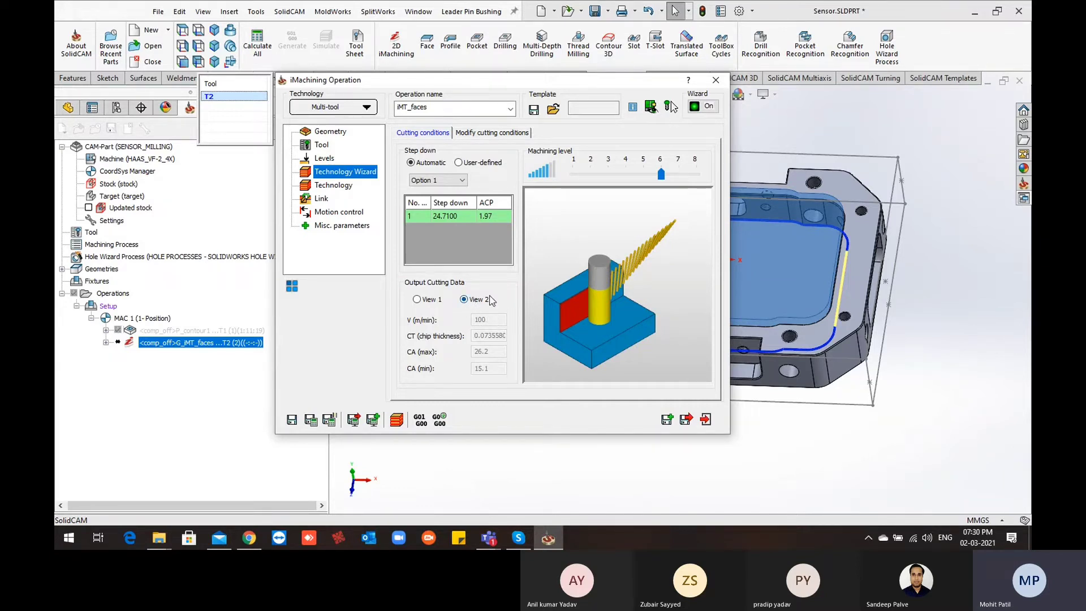
left_click(439, 300)
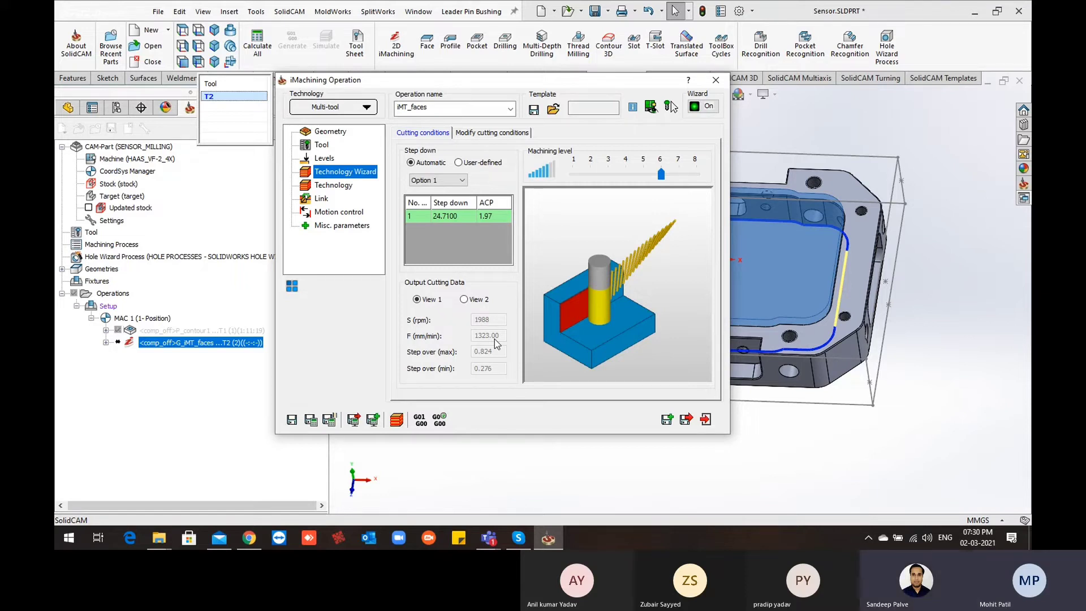
left_click(716, 83)
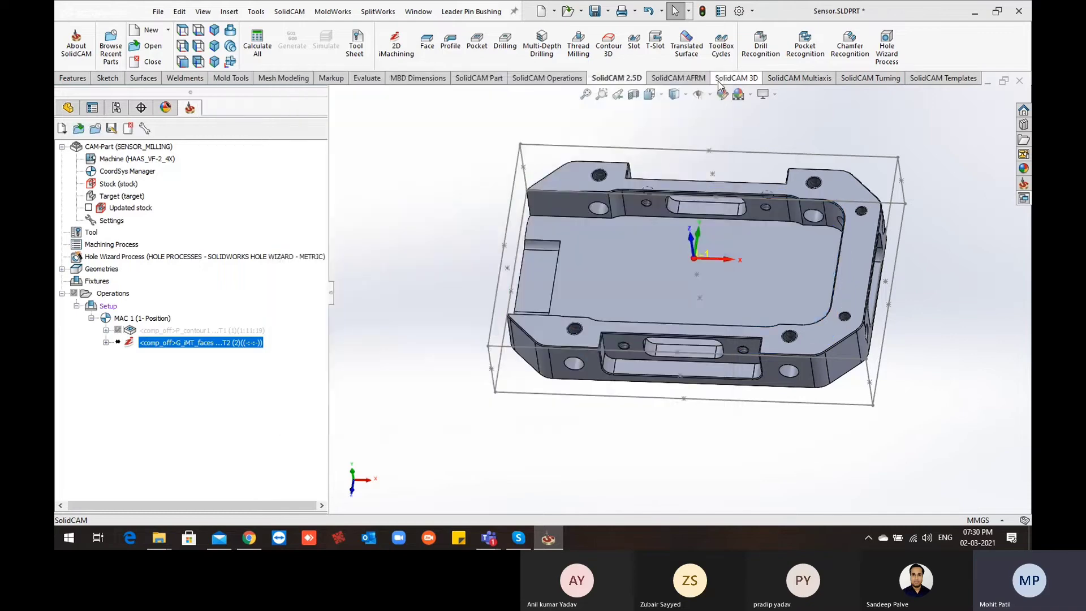
Step: Recalculate the iMT_faces operation with the edited D2 material data
left_click(168, 147)
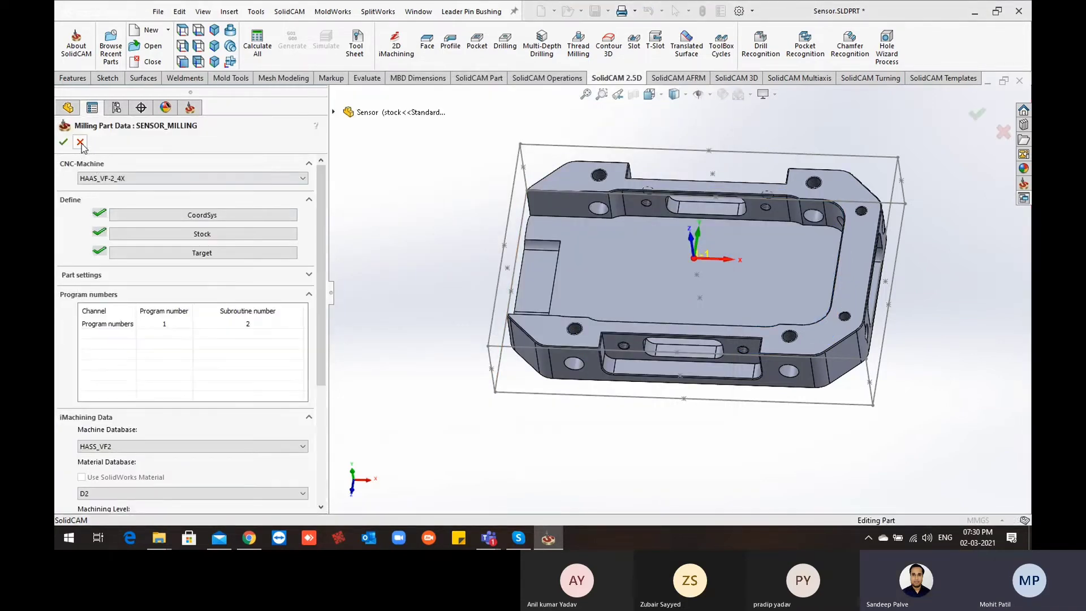
right_click(237, 343)
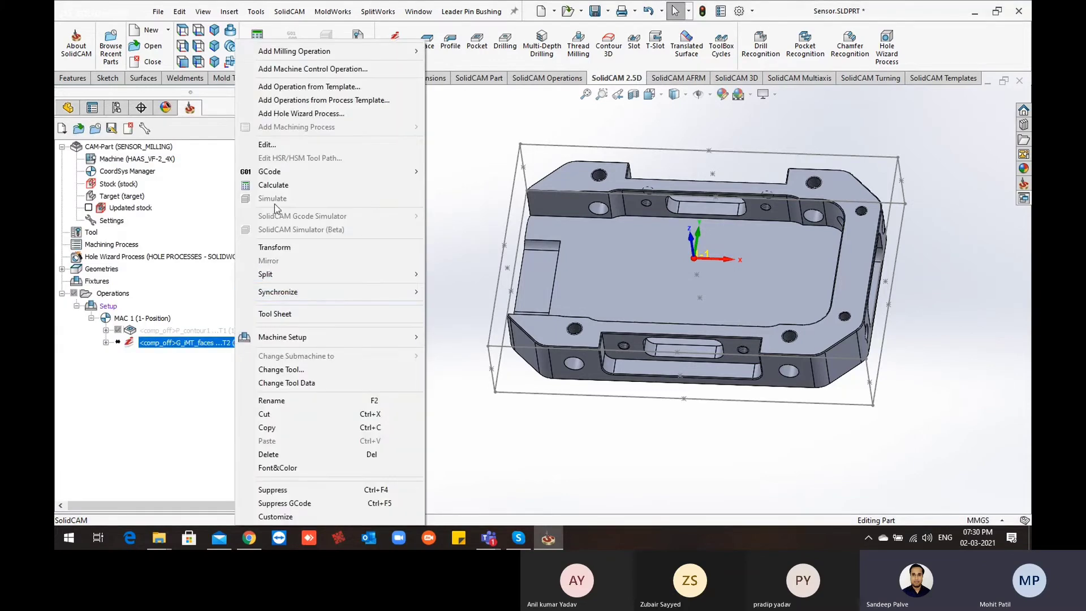
left_click(273, 185)
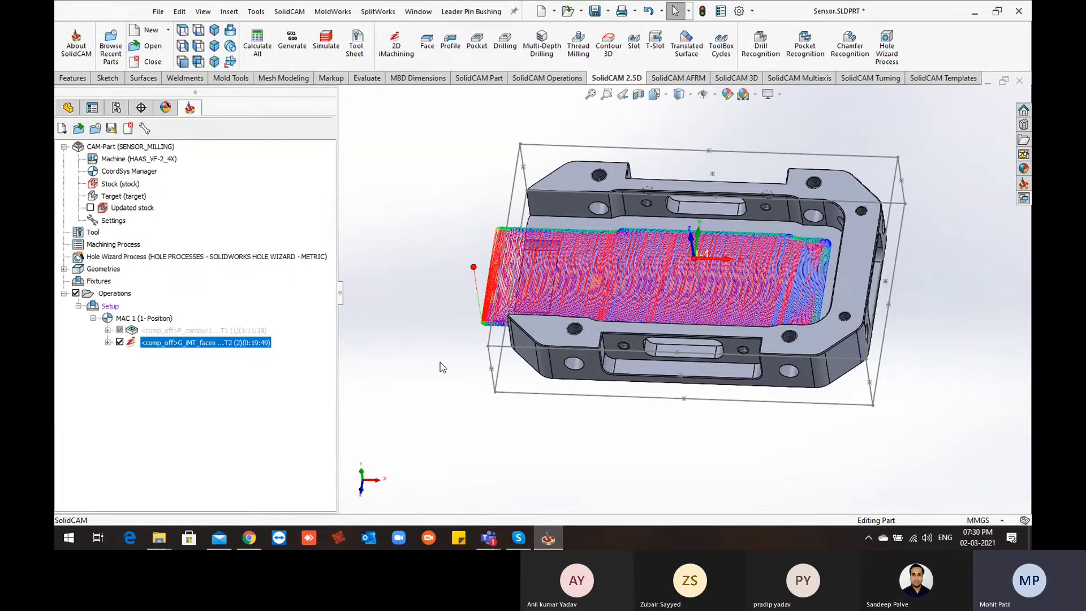
middle_click_drag(440, 362, 425, 335)
Step: Change the iMachining material of the SENSOR_MILLING CAM-Part to AL
left_click(157, 146)
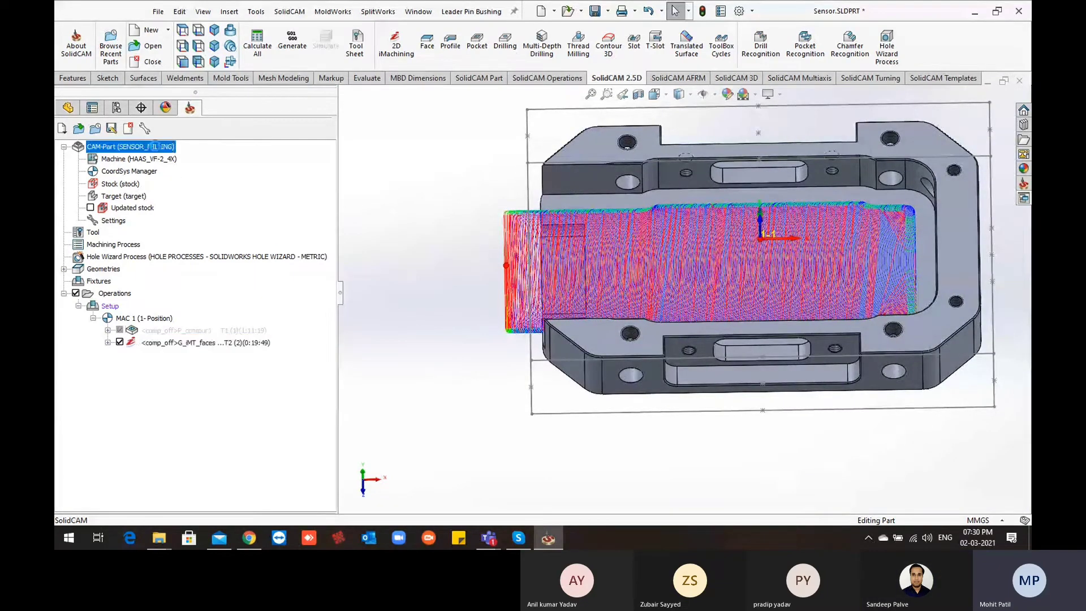
double_click(157, 146)
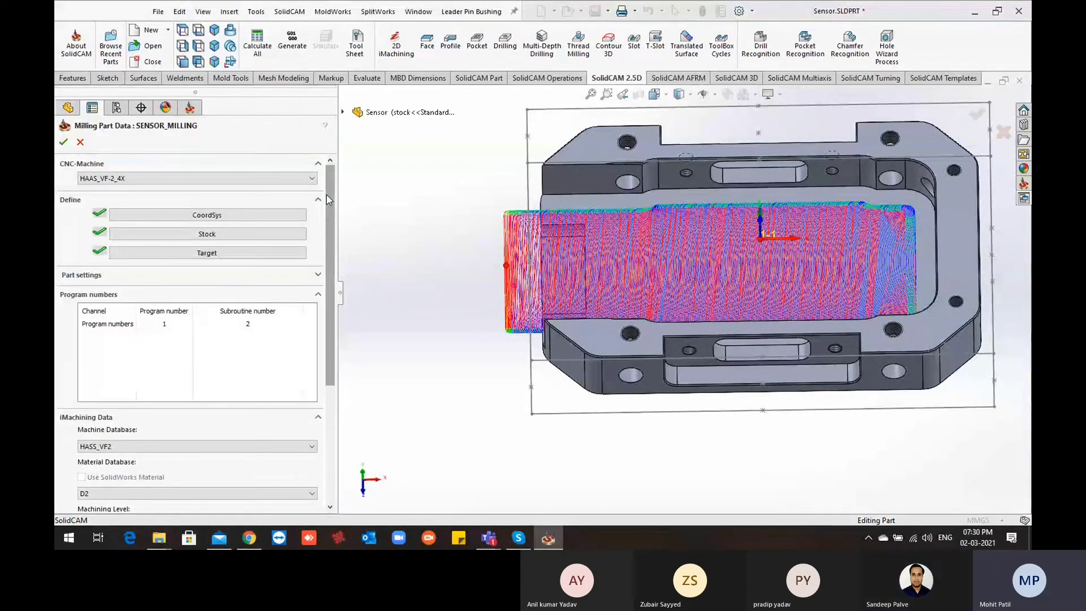
scroll(311, 349, "down", 4)
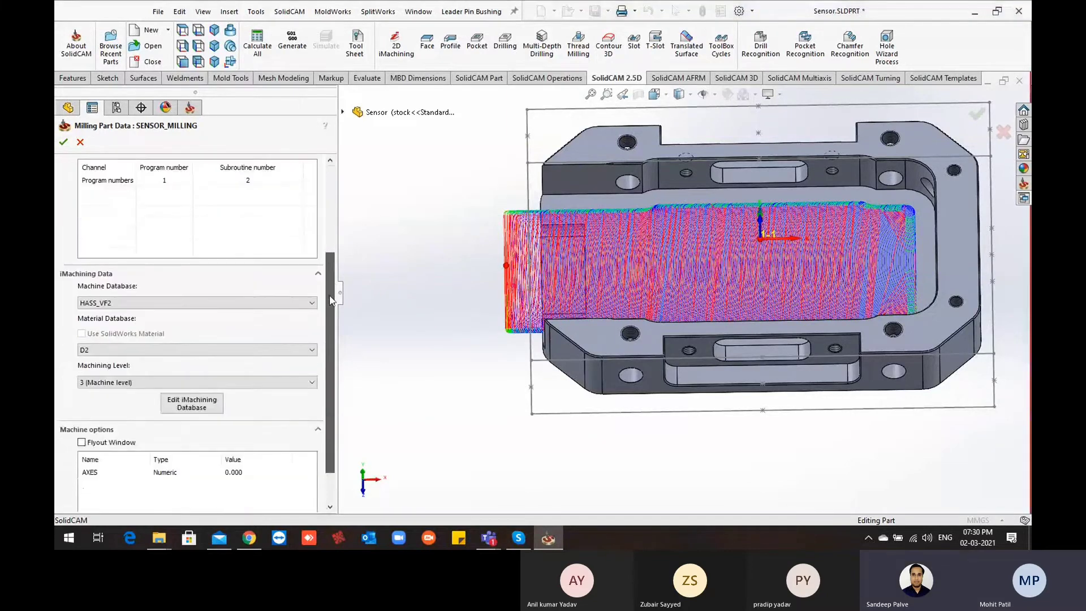
left_click(311, 349)
scroll(231, 266, "down", 2)
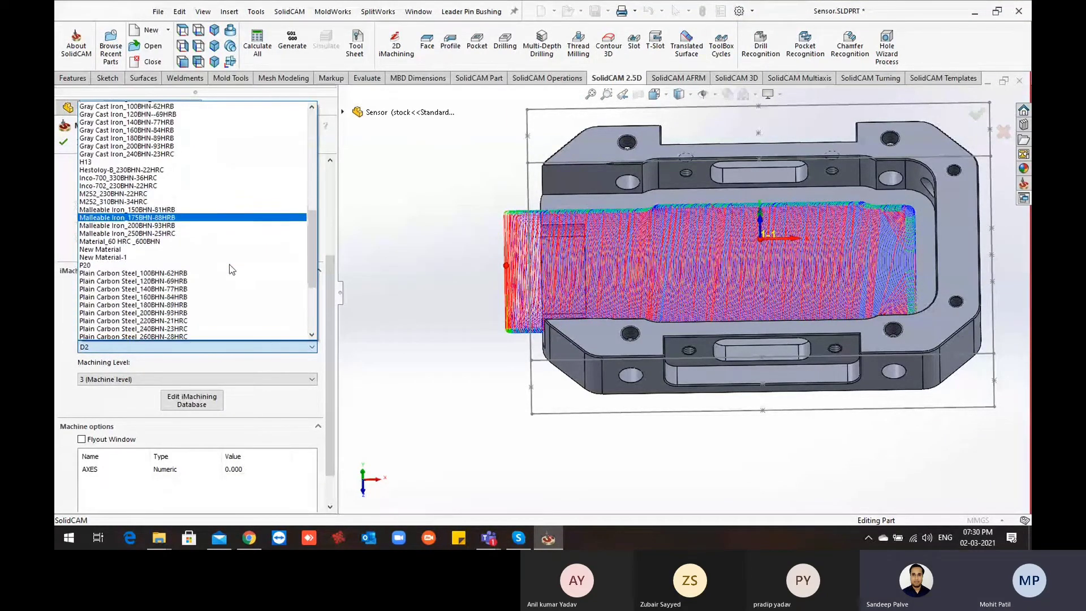
scroll(229, 265, "up", 6)
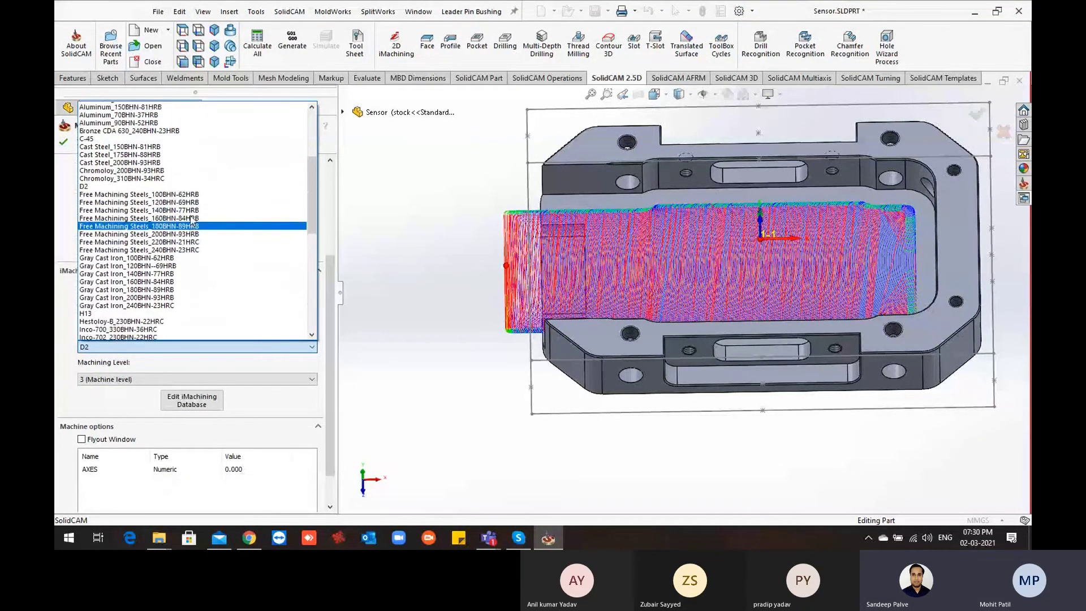
scroll(192, 220, "up", 6)
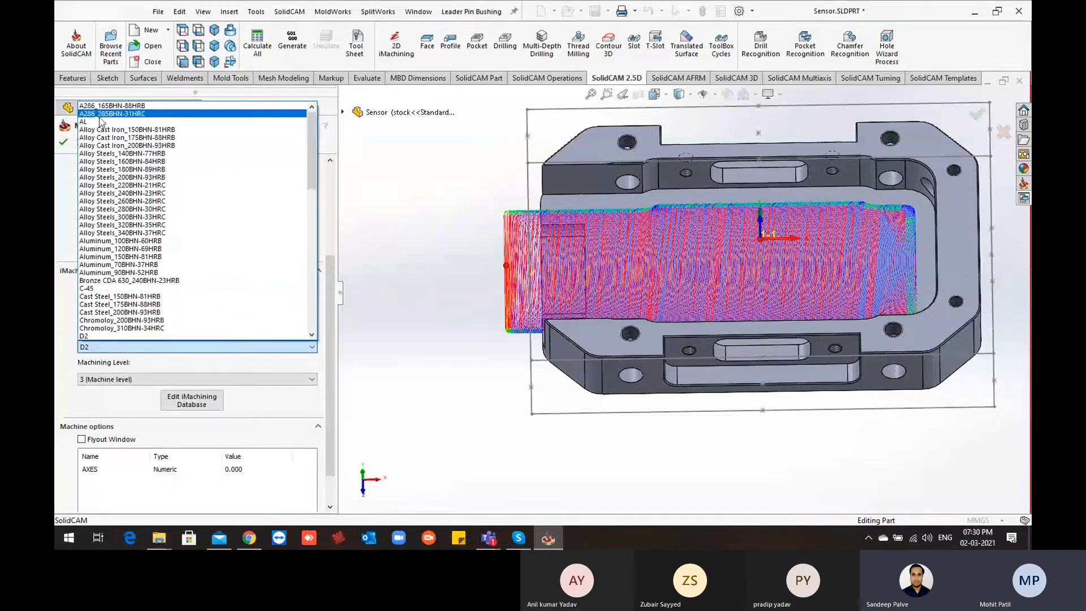
left_click(101, 123)
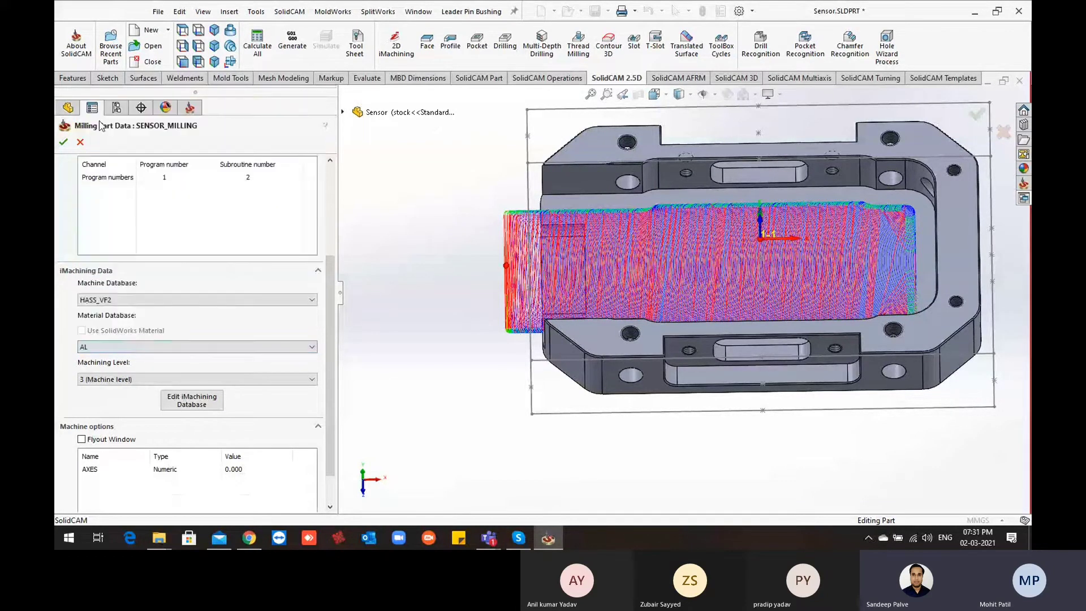
Step: Check the AL material's properties in the iMachining database, save the database and apply the updated CAM-Part data
left_click(191, 400)
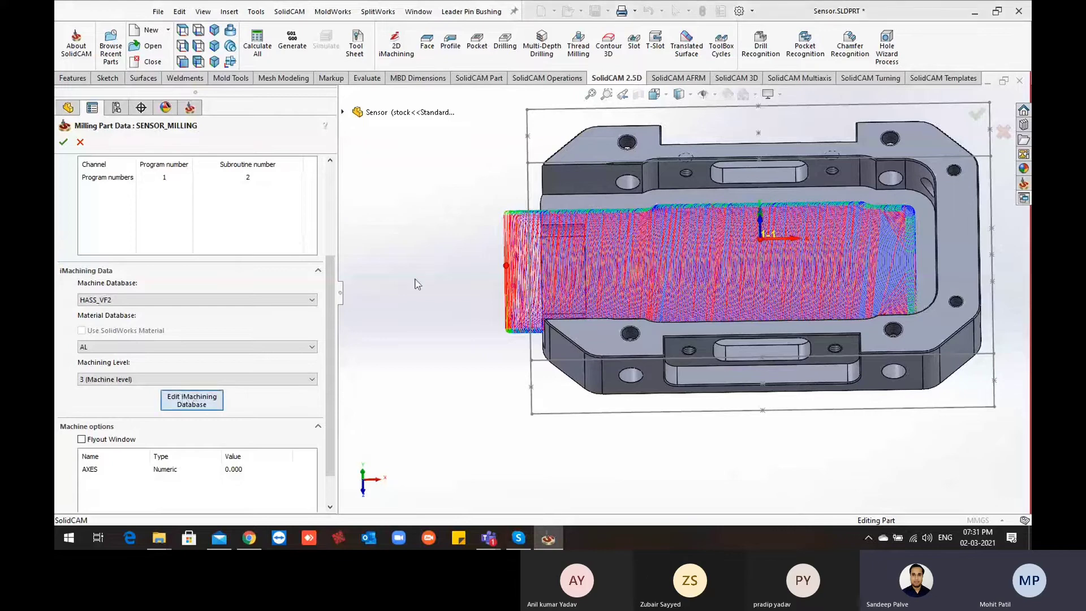
left_click(404, 286)
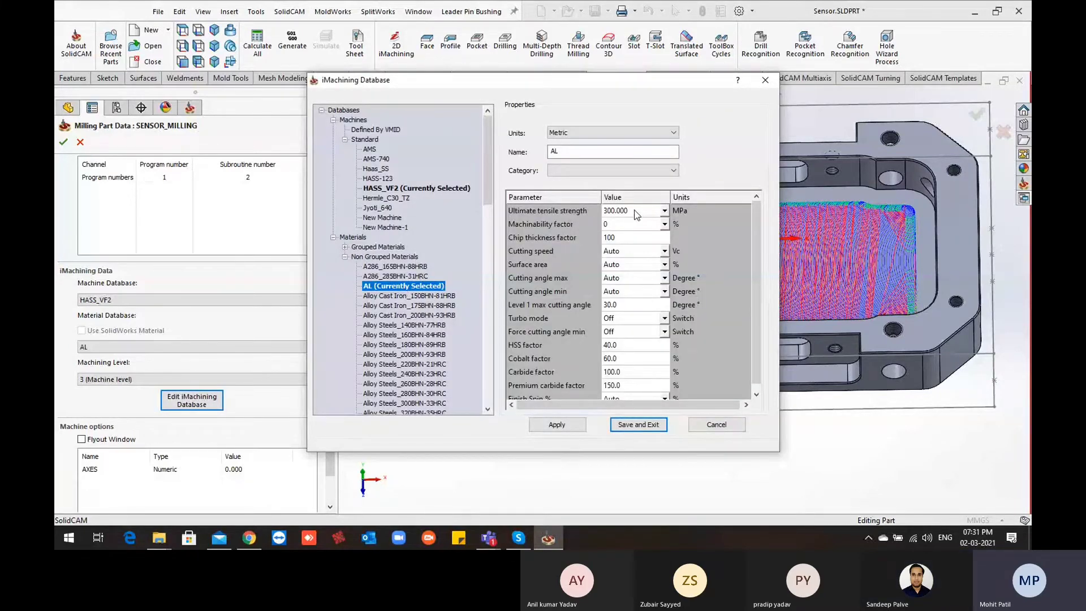
left_click(636, 425)
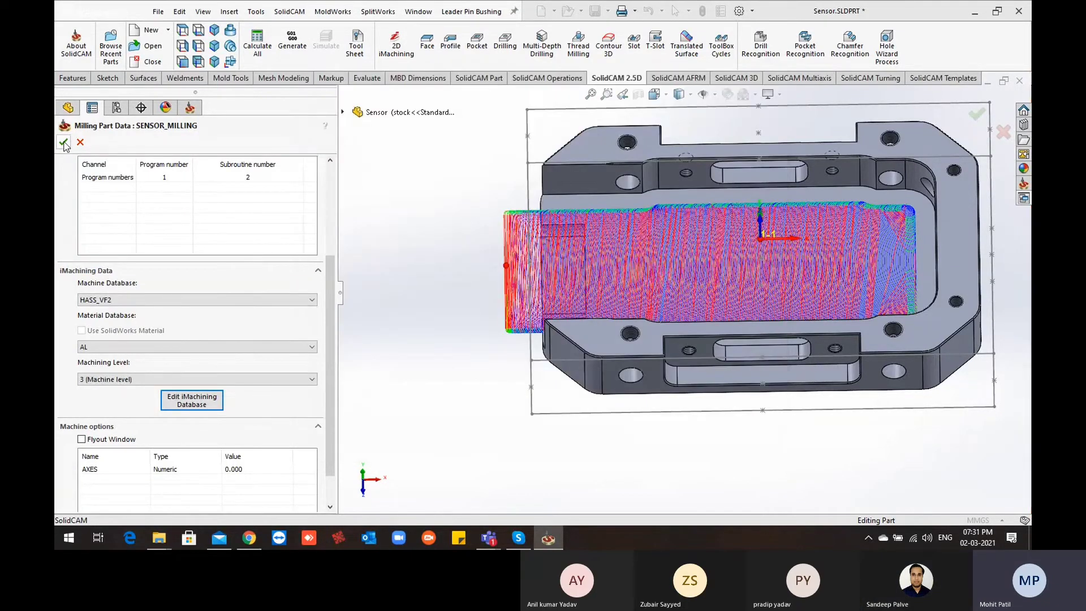
left_click(64, 143)
left_click(540, 348)
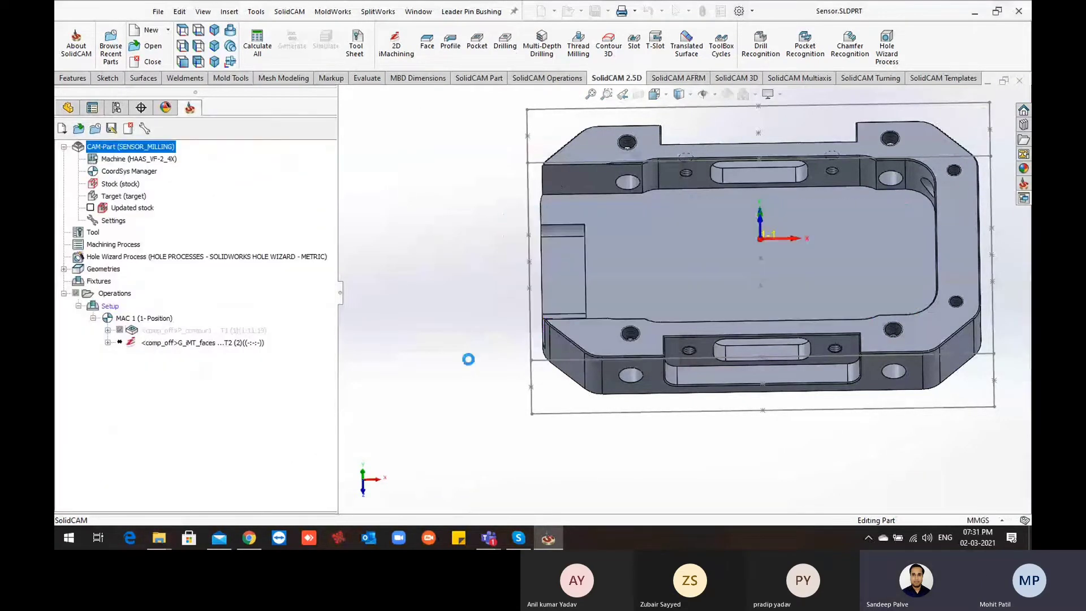
Step: Review the View 1 and View 2 output cutting data of iMT_faces for AL and its modifiable cutting conditions
scroll(518, 337, "up", 3)
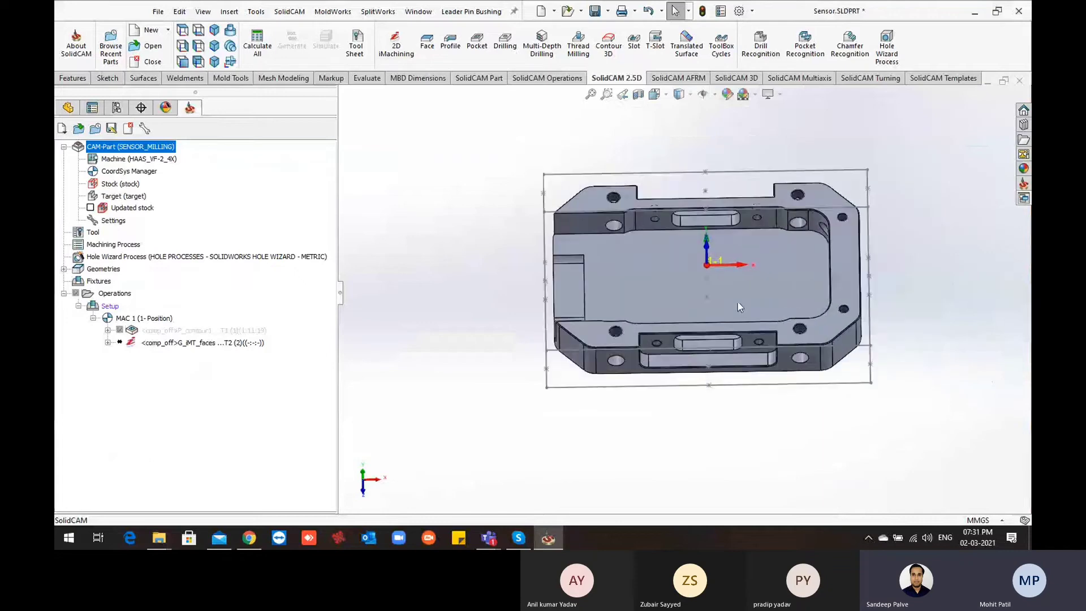
scroll(740, 307, "down", 2)
right_click(246, 342)
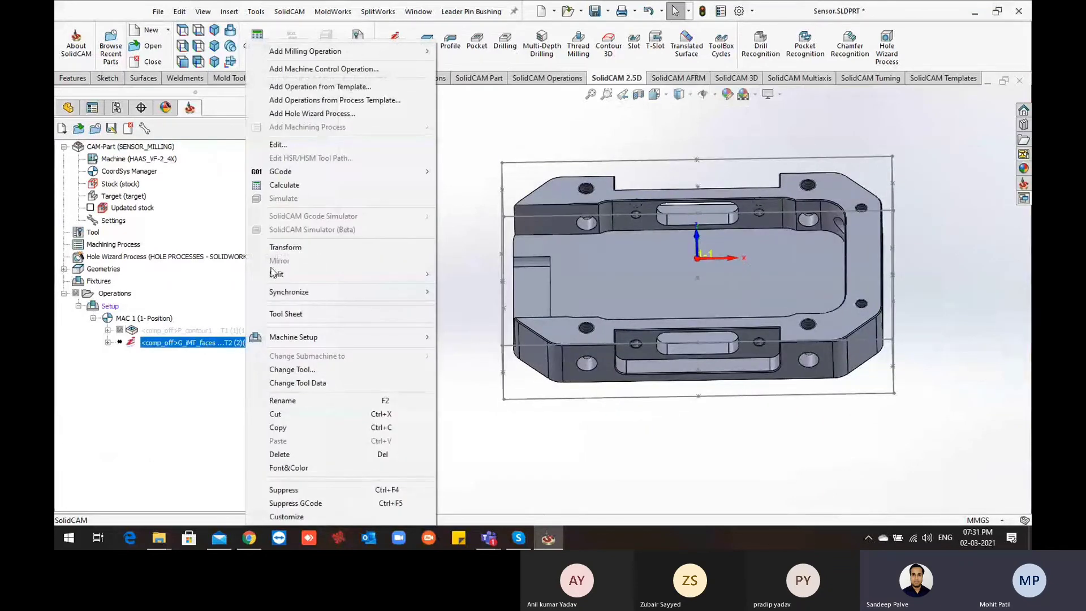
left_click(278, 145)
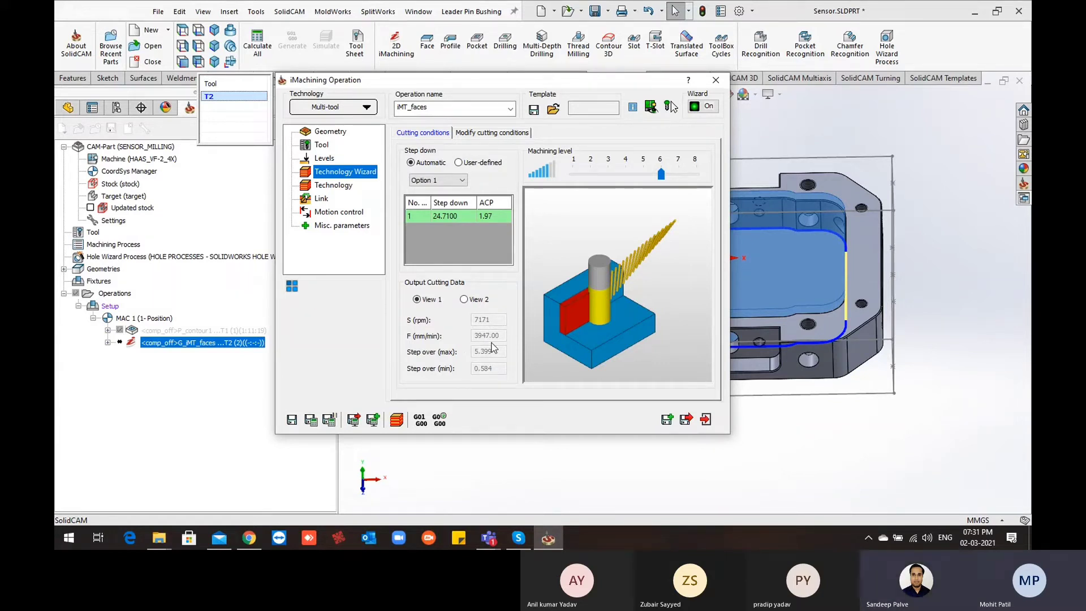
left_click(470, 300)
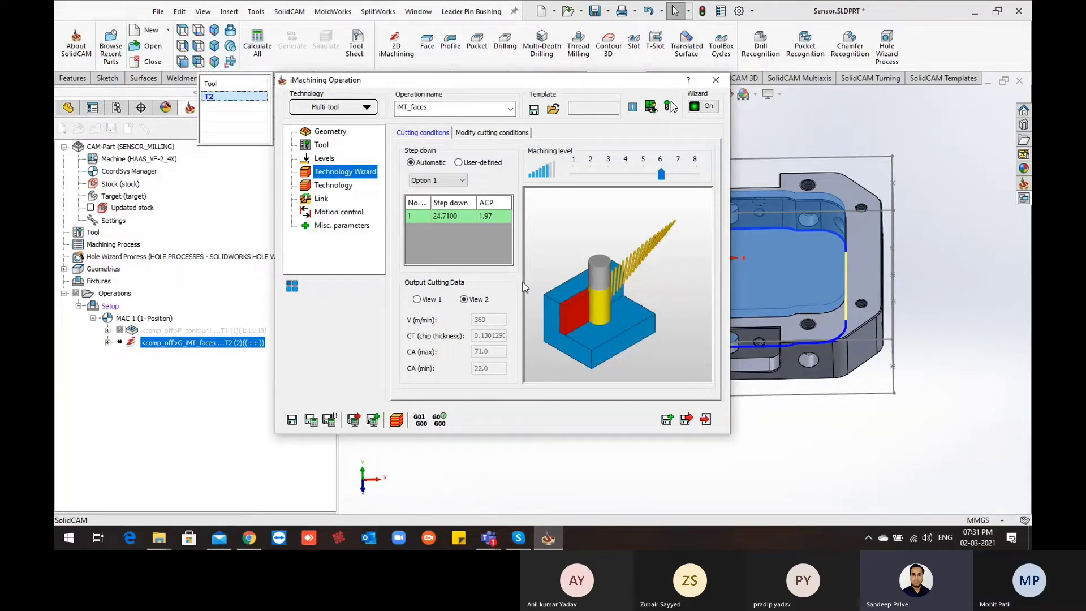
left_click(488, 133)
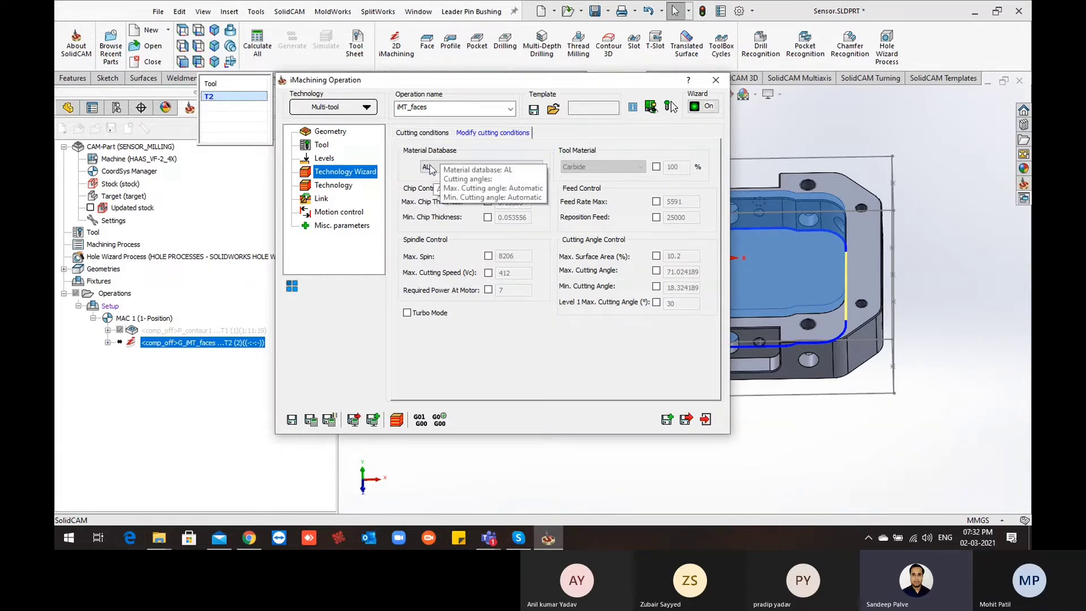
Step: Set the machining level of the iMT_faces operation to 4
left_click(419, 133)
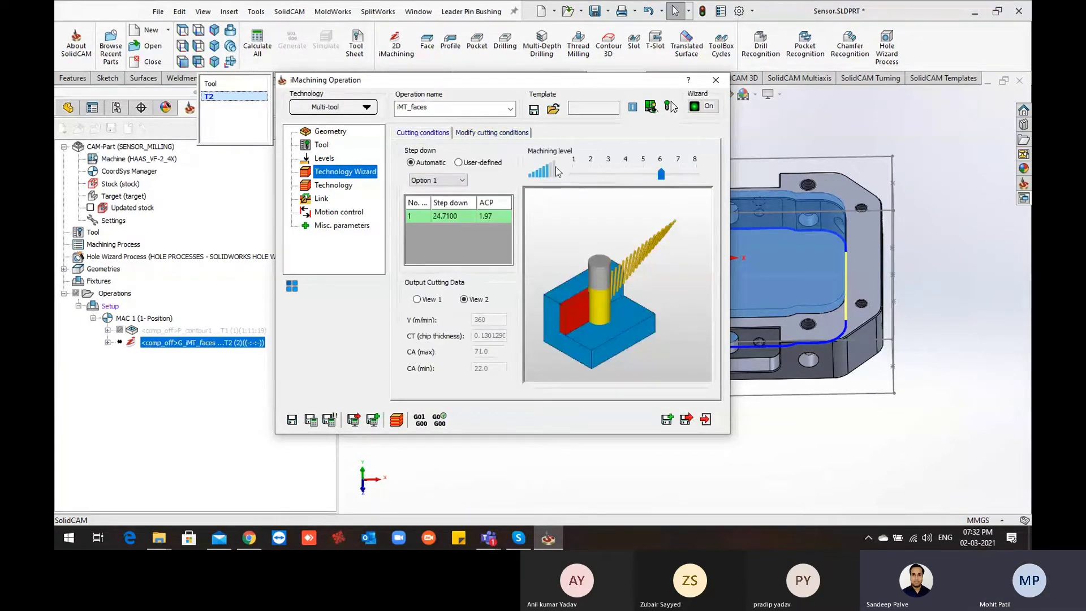
left_click(617, 174)
left_click(623, 174)
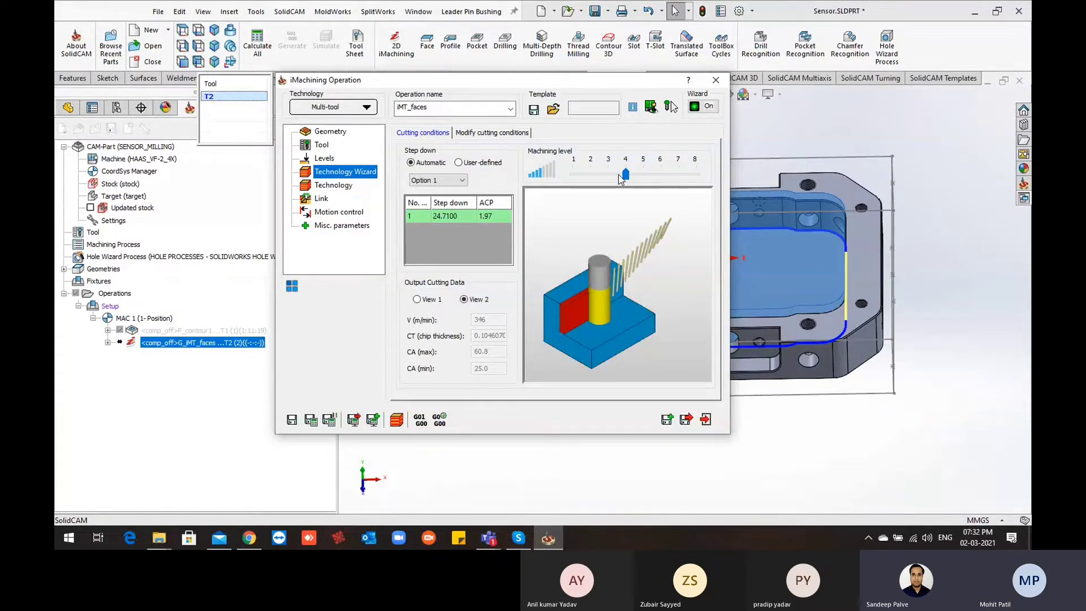
Step: Override the required power at motor in the modifiable cutting conditions of iMT_faces with 4
left_click(491, 132)
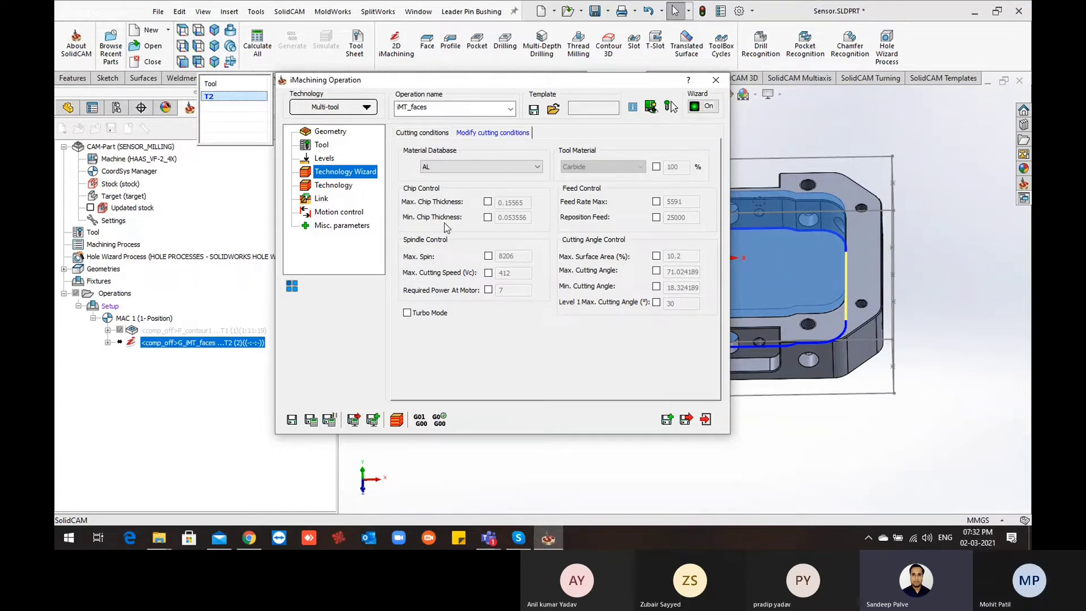
left_click(487, 290)
type("4")
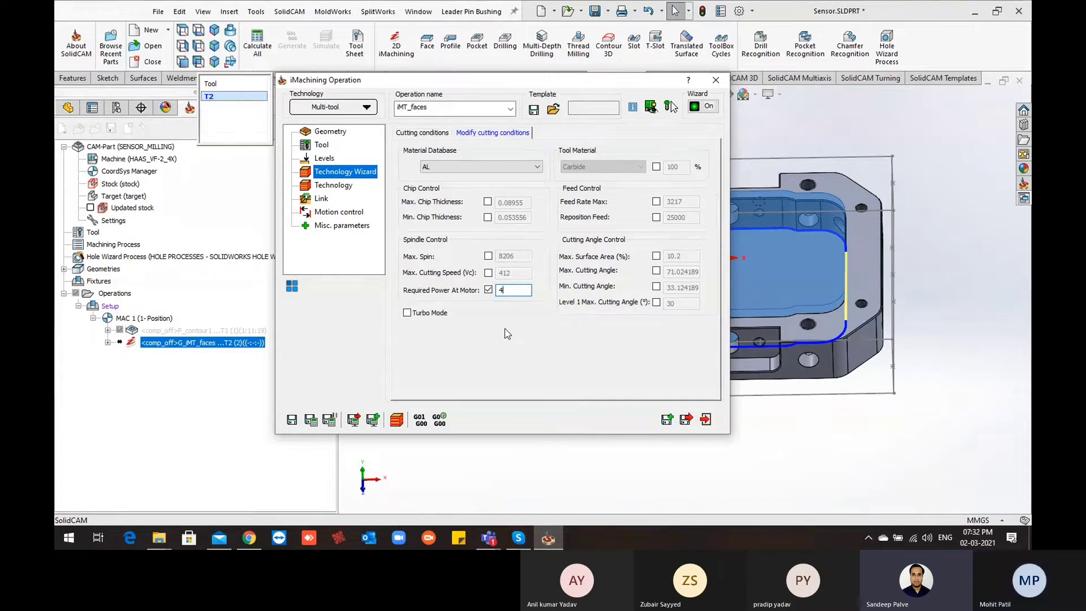
left_click(426, 137)
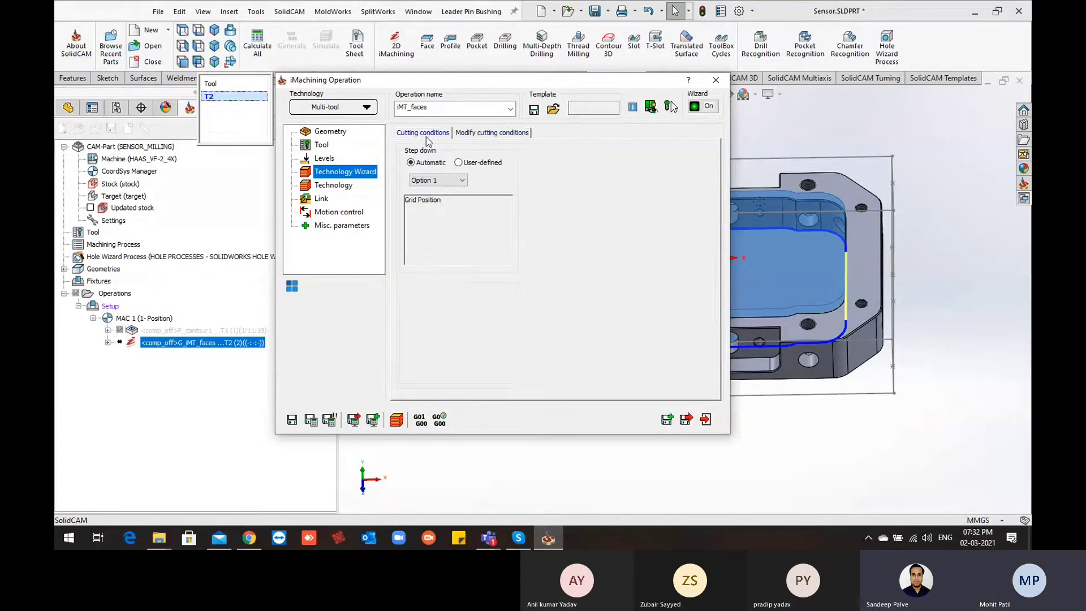
left_click(492, 133)
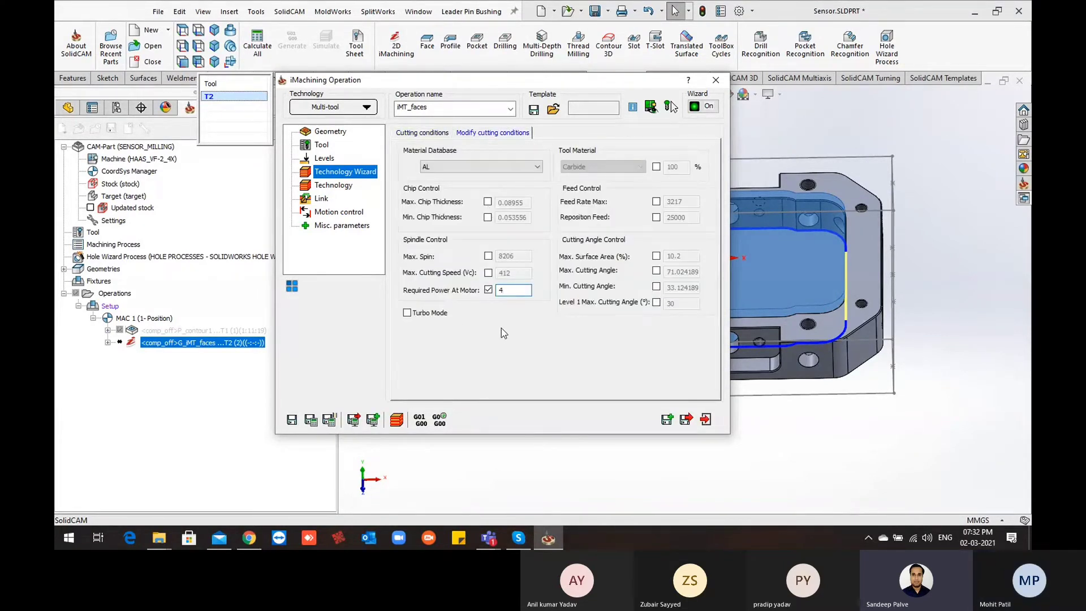
Step: Check the View 1 output cutting data of iMT_faces, and save and calculate the operation
left_click(425, 136)
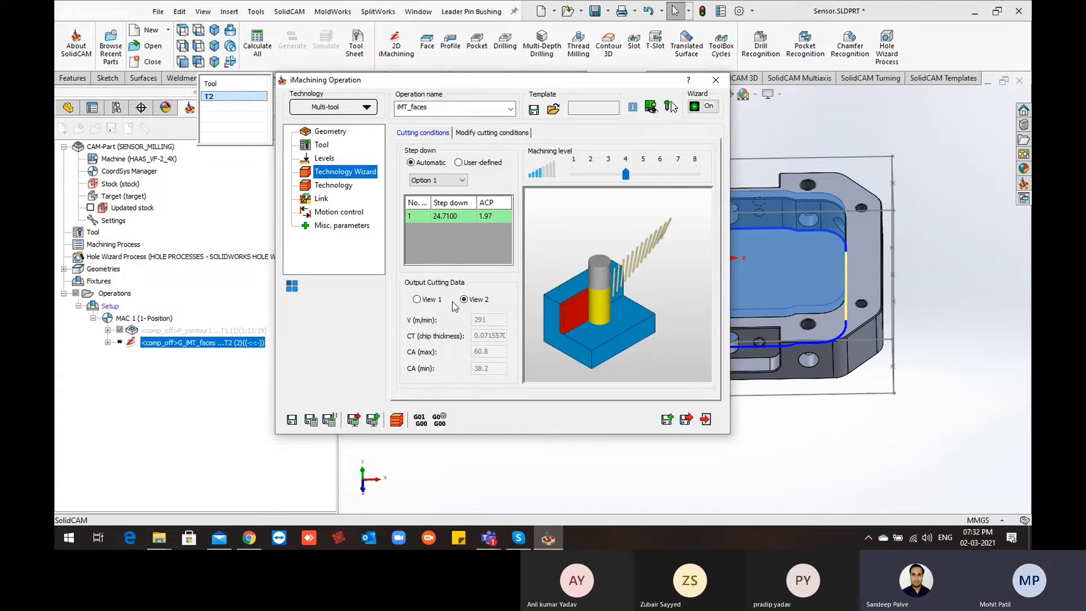
left_click(435, 299)
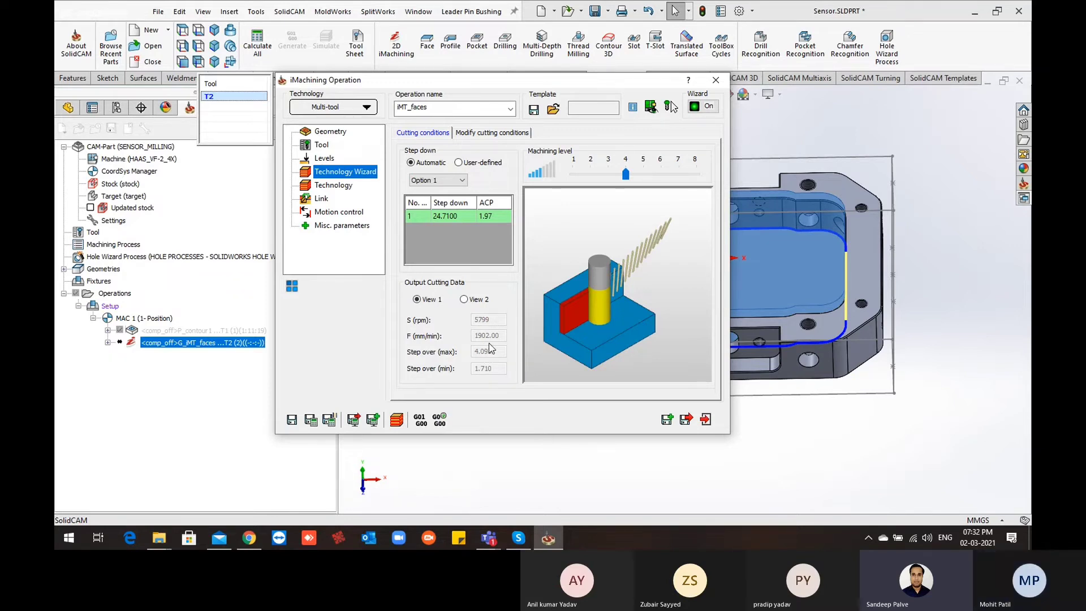
left_click(311, 419)
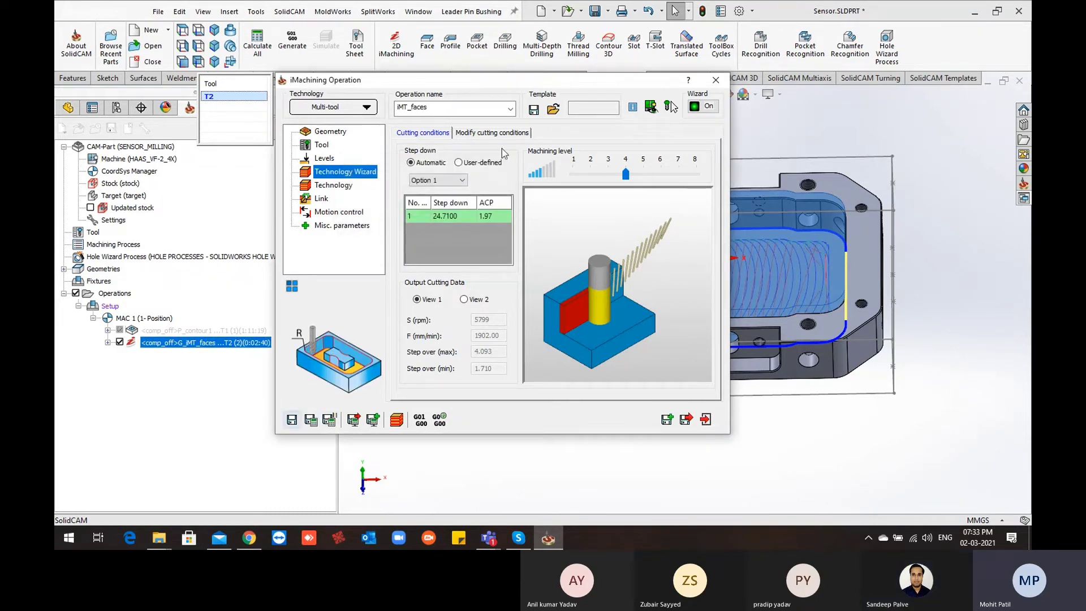
Step: Examine the recalculated iMT_faces toolpath spacing in the pocket against the step over data, and close the operation
double_click(536, 80)
middle_click_drag(644, 266, 649, 343)
middle_click_drag(592, 313, 582, 318)
scroll(581, 263, "down", 3)
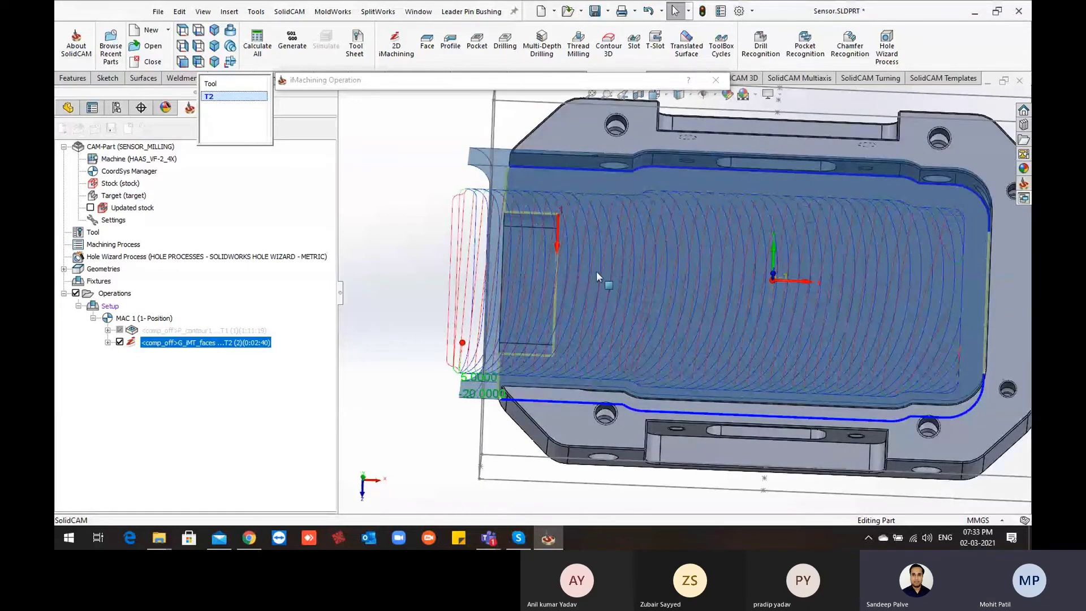
double_click(542, 80)
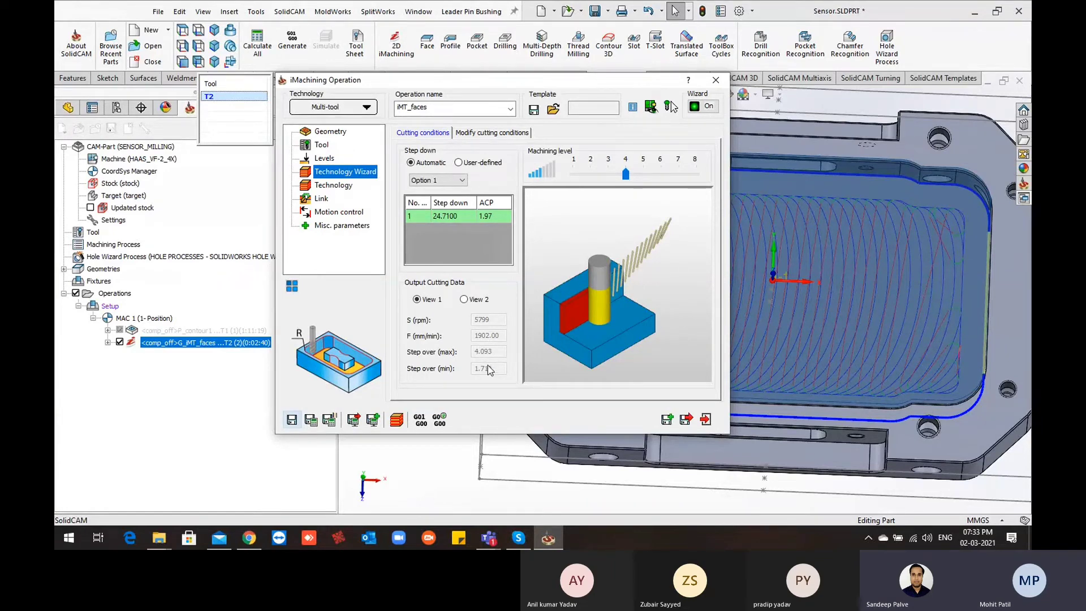
double_click(621, 83)
middle_click_drag(702, 305, 832, 225)
middle_click_drag(730, 277, 739, 325)
scroll(595, 272, "up", 2)
scroll(591, 262, "up", 2)
scroll(729, 334, "down", 2)
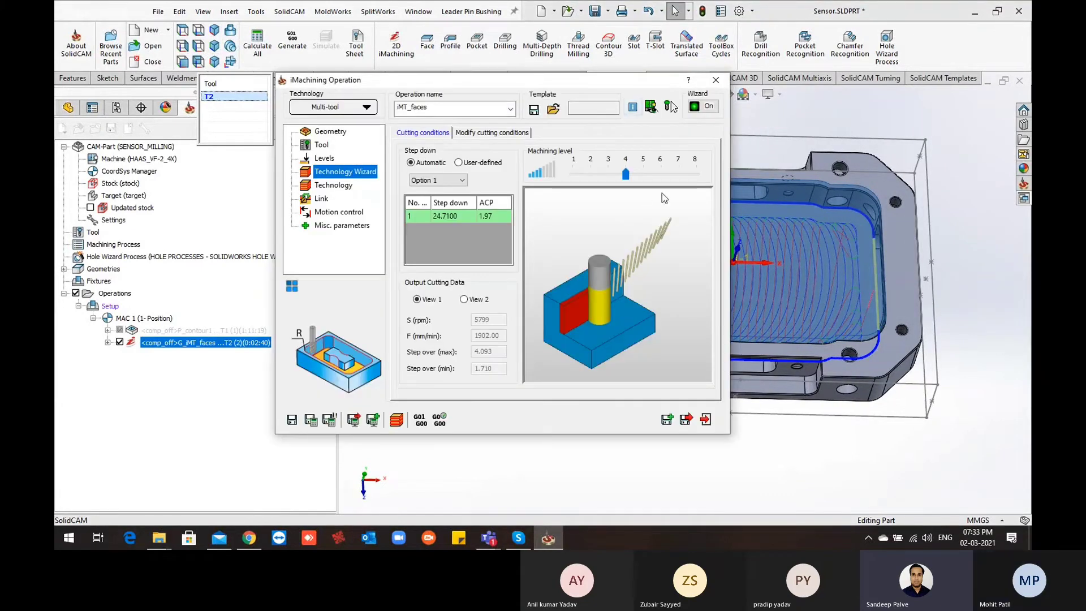
left_click(716, 81)
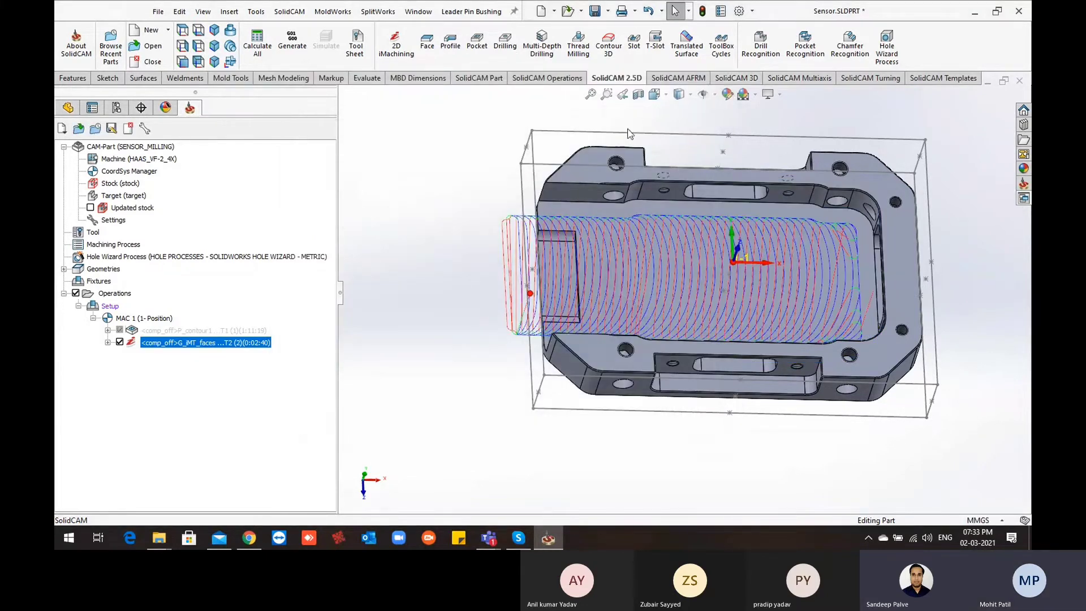
scroll(619, 293, "up", 2)
scroll(712, 316, "down", 2)
middle_click_drag(712, 320, 711, 297)
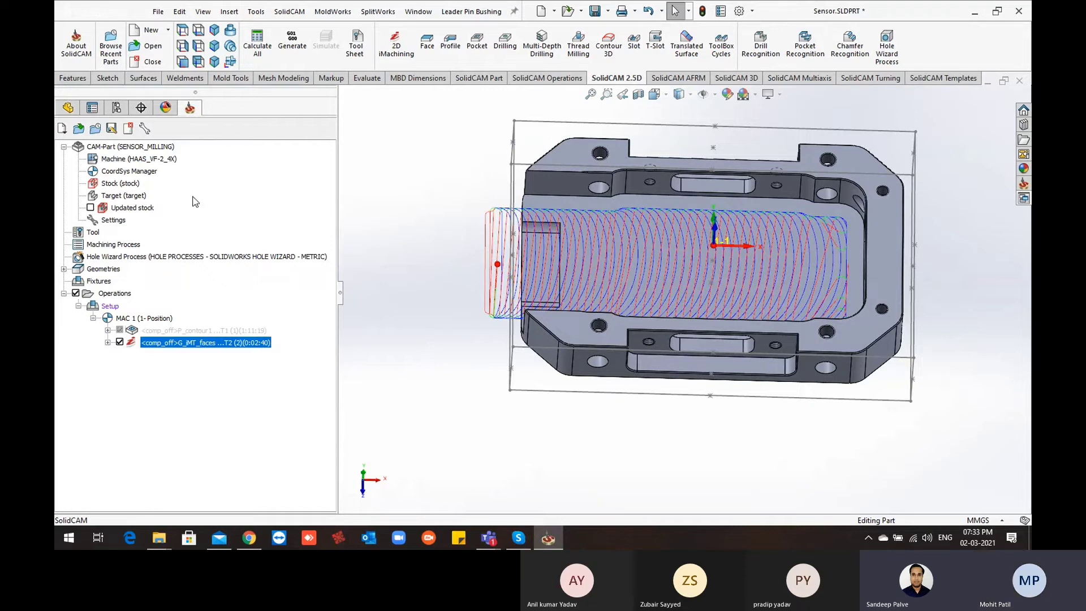
Step: Change the iMachining machine database of the SENSOR_MILLING CAM-Part to AMS-740
double_click(125, 148)
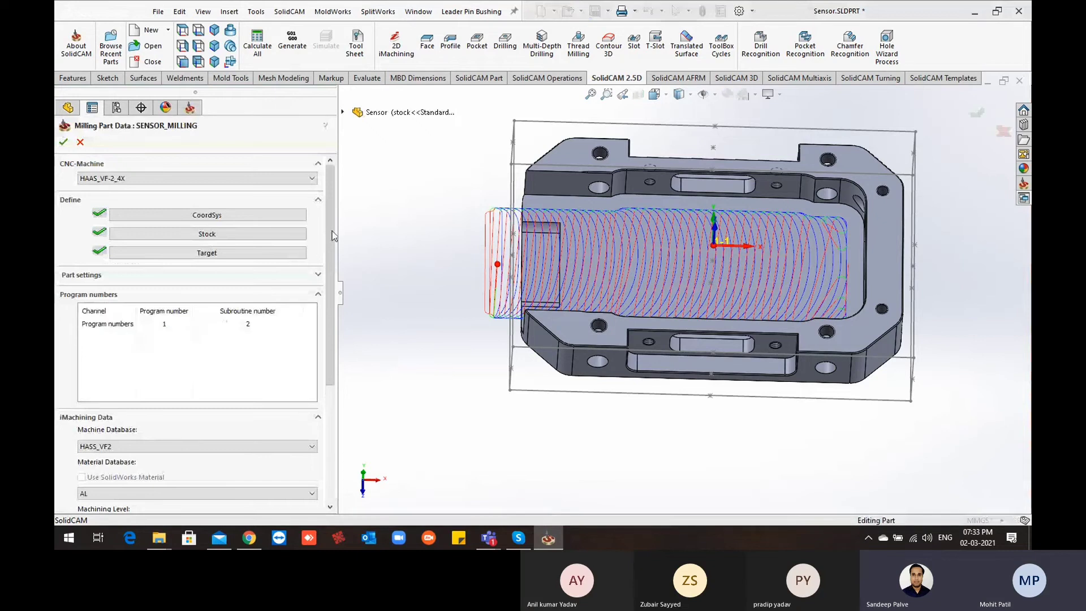
left_click_drag(331, 235, 330, 340)
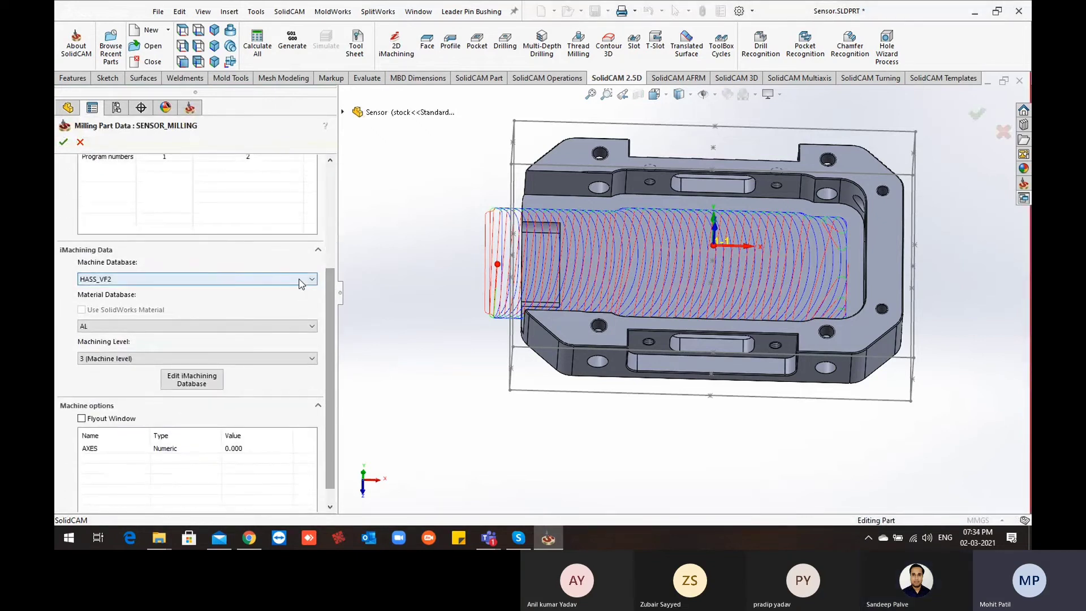
left_click(226, 278)
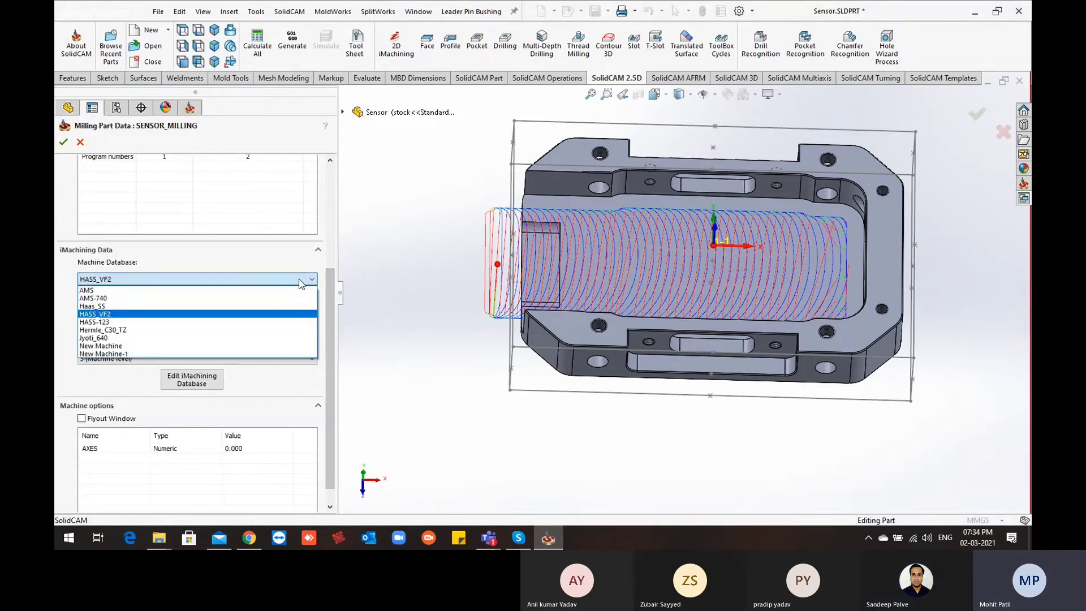
left_click(224, 298)
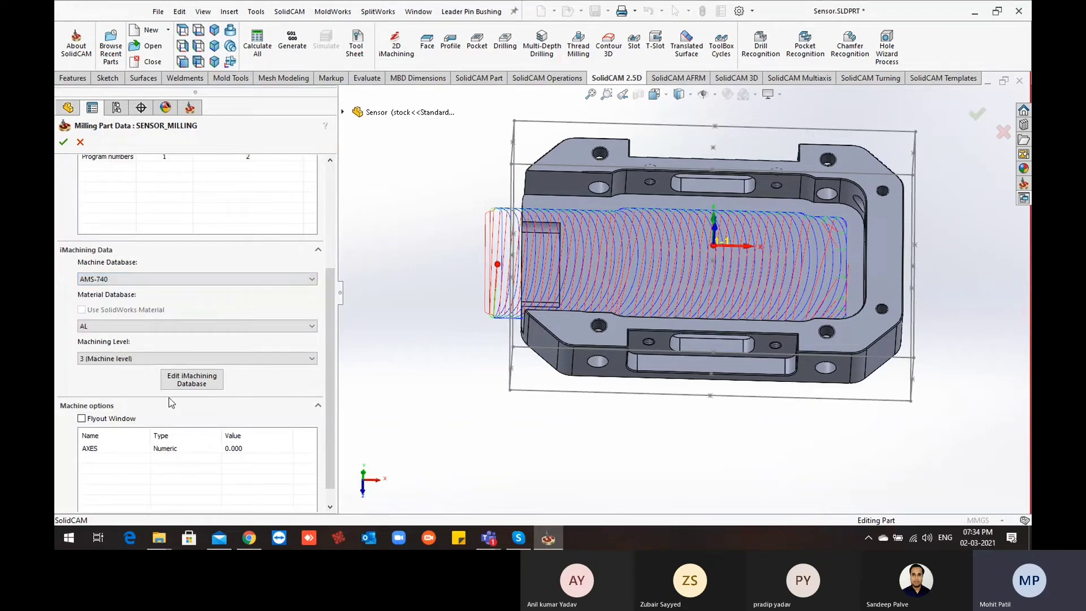
Step: Check the AMS-740 machine's spindle and feed properties in the iMachining database, and apply and save the database
left_click(192, 379)
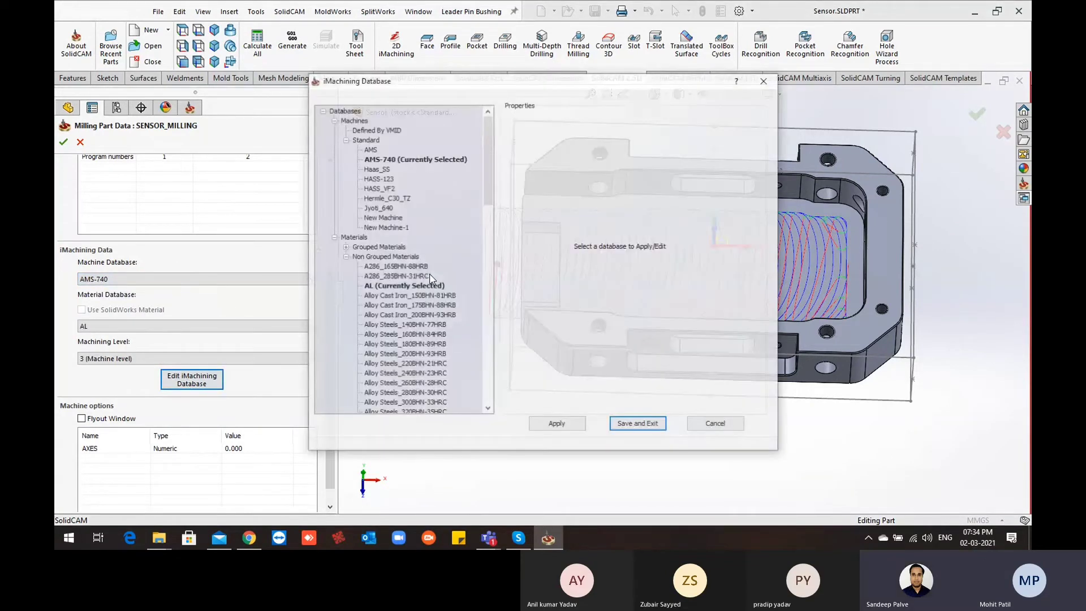
left_click(403, 160)
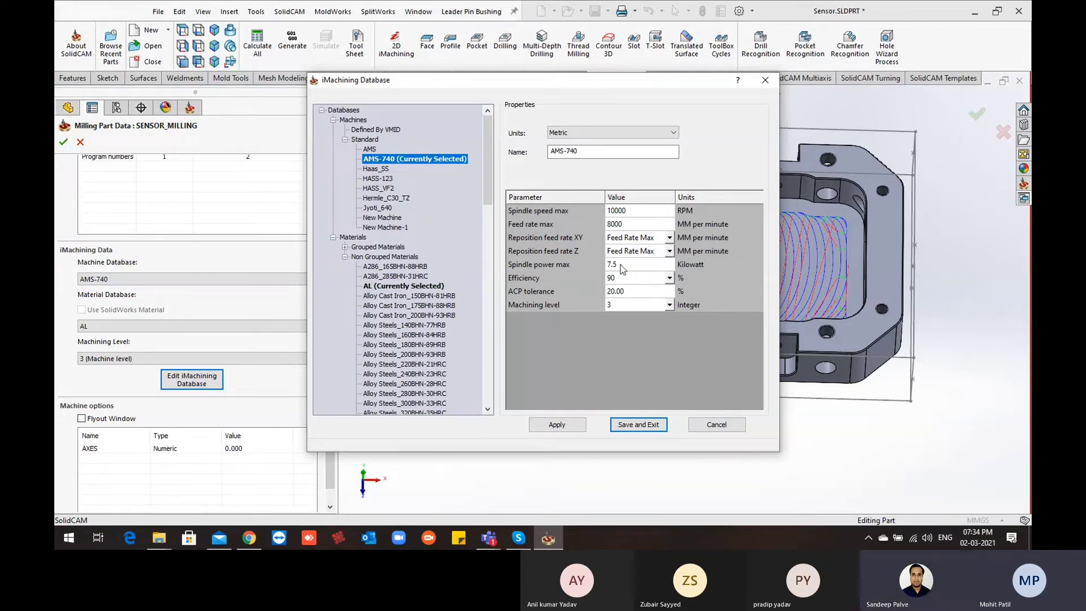
left_click(571, 428)
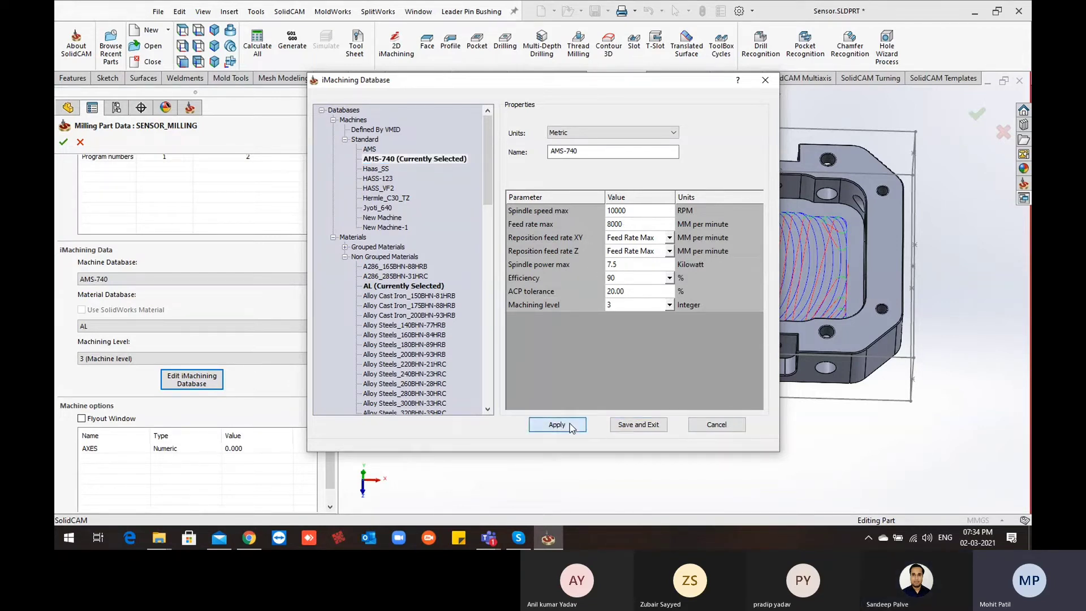
left_click(638, 425)
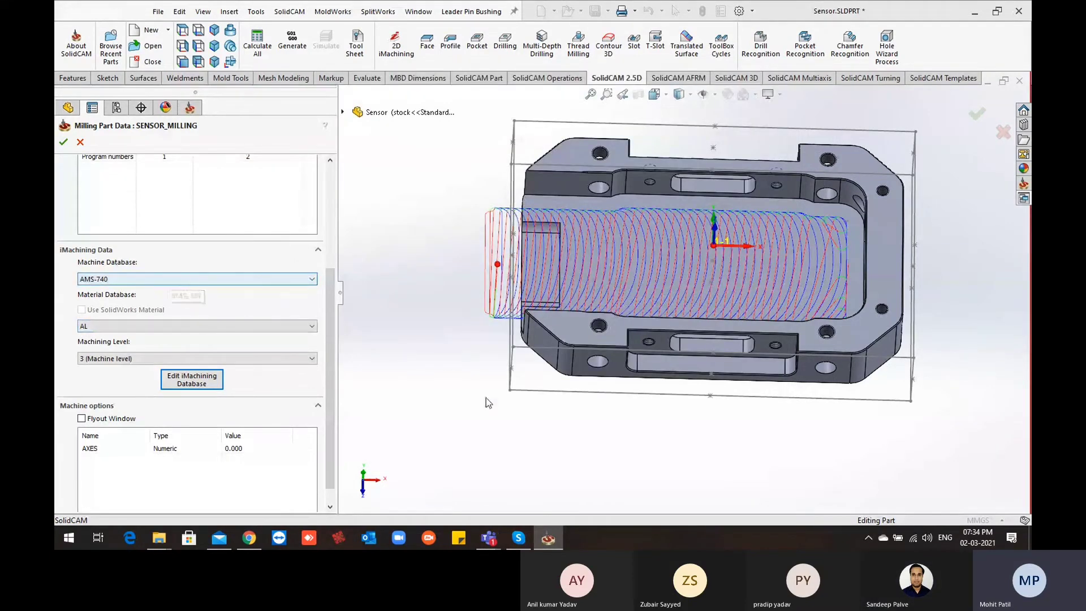
middle_click_drag(486, 398, 463, 364)
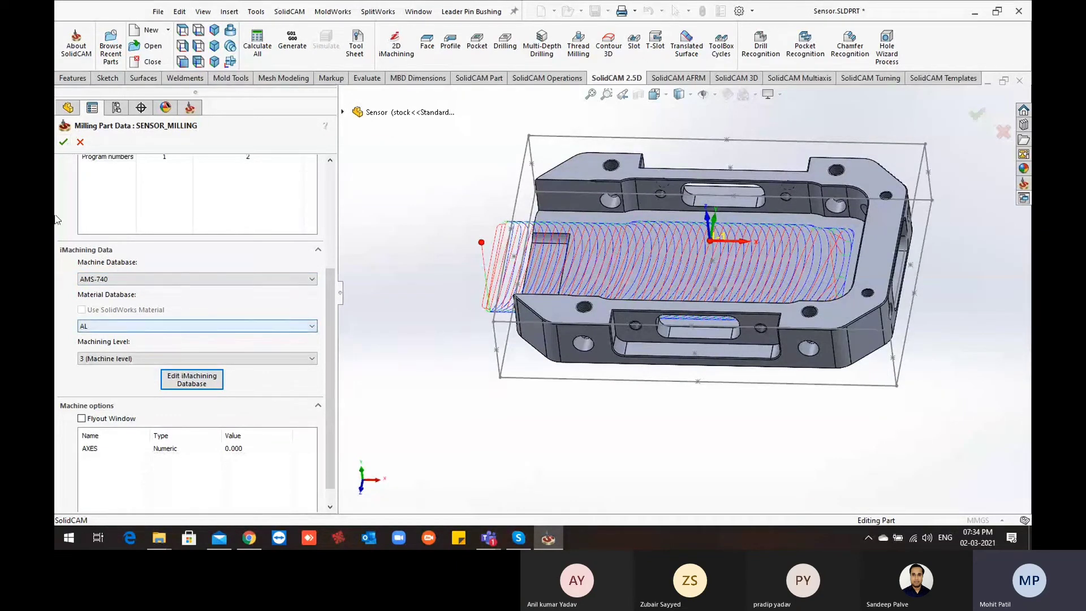
Step: Disable the Required Power At Motor override in the iMT_faces operation and recalculate its toolpath
left_click(62, 143)
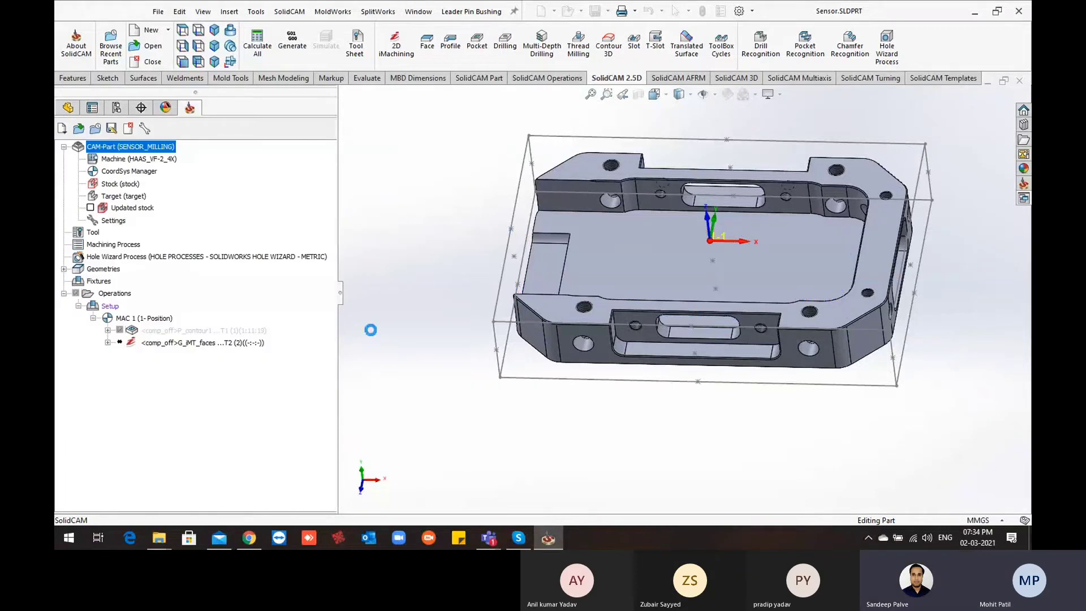
right_click(220, 344)
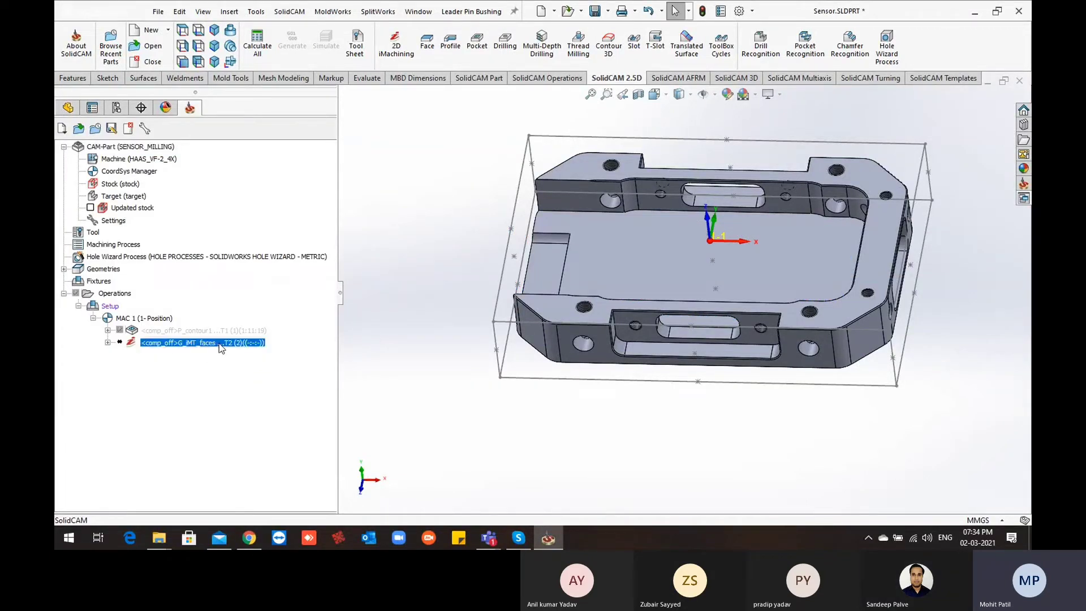
left_click(268, 147)
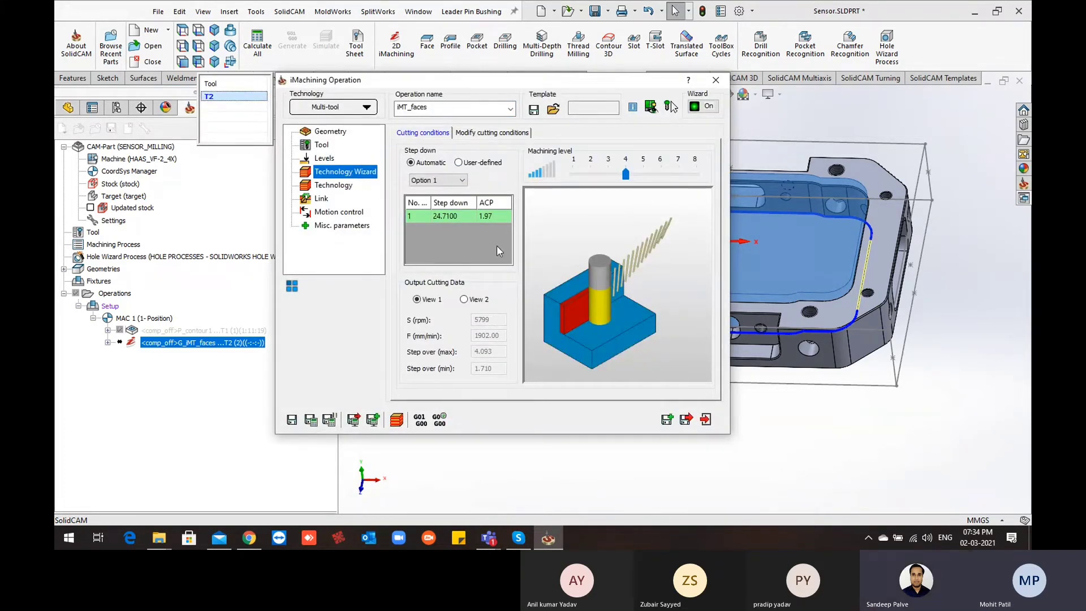
left_click(478, 134)
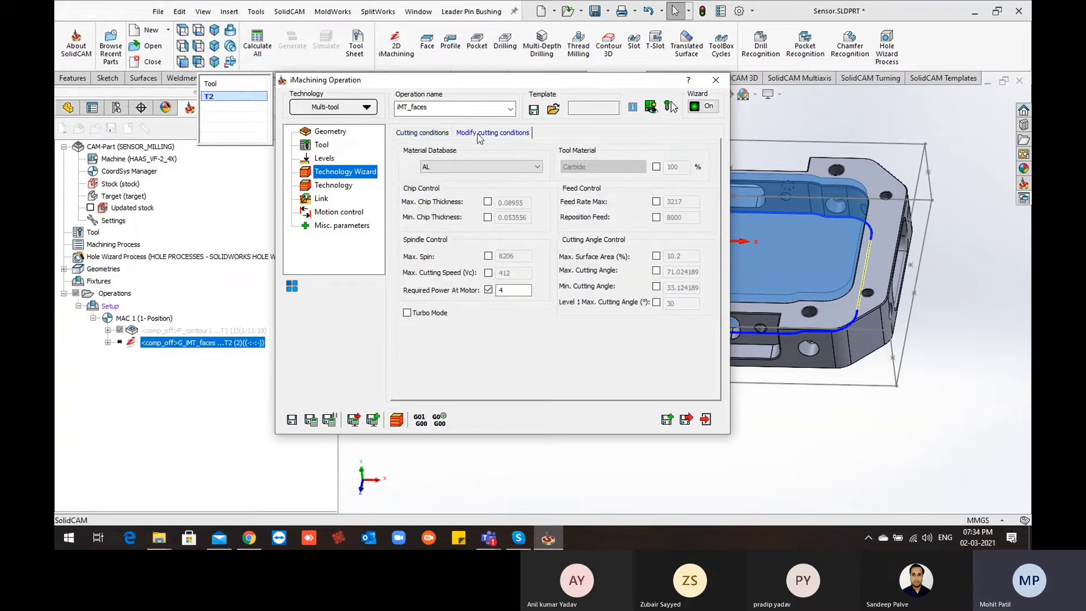
left_click(488, 289)
left_click(411, 134)
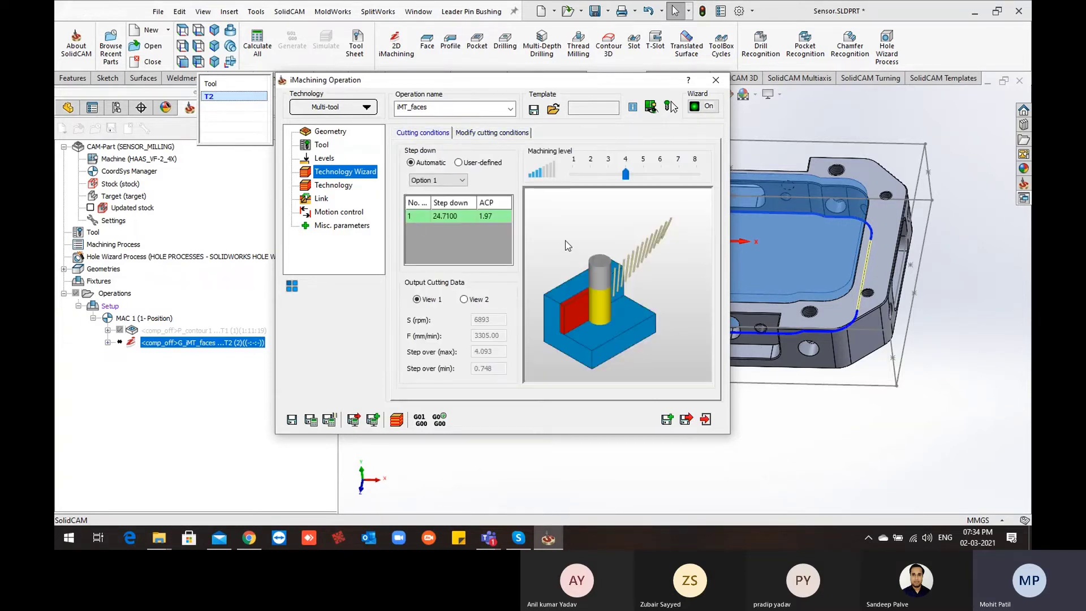
left_click(311, 421)
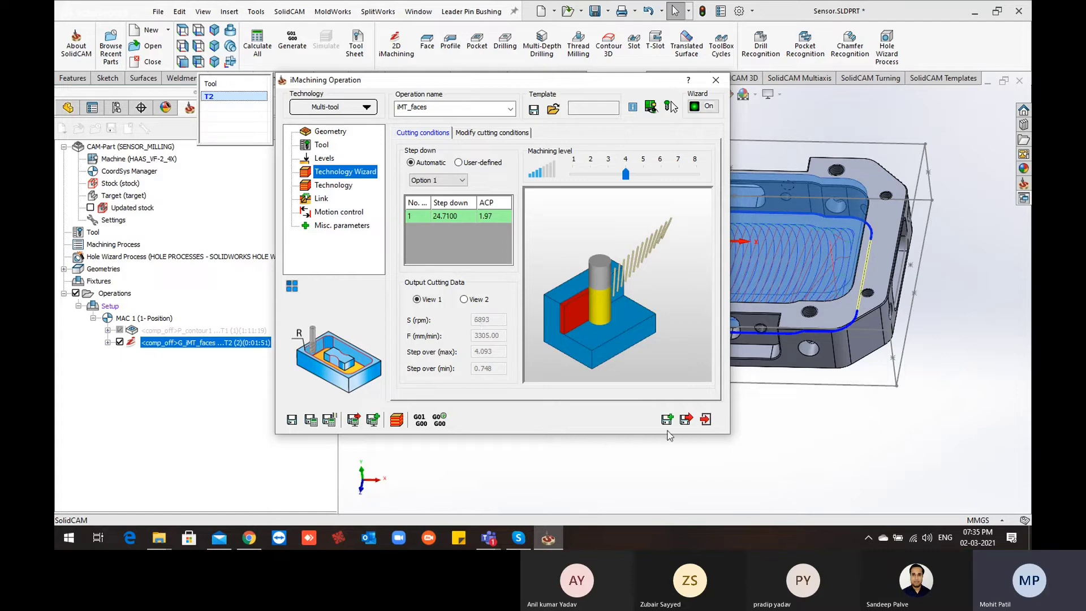
left_click(685, 418)
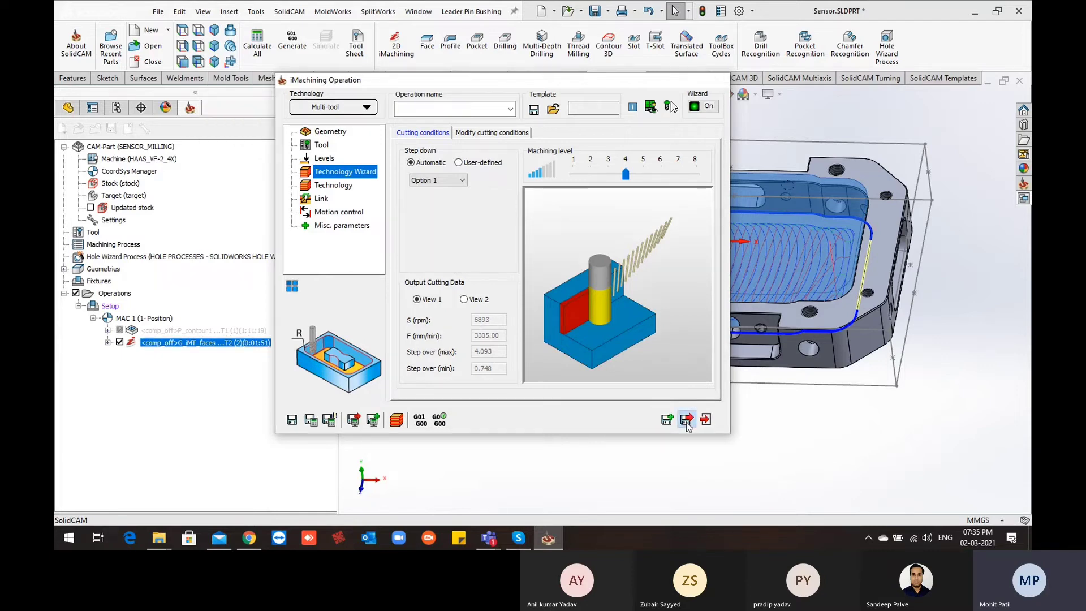
Step: Set the iMachining material database of the SENSOR_MILLING CAM-part to D2 and apply the part data
left_click(158, 146)
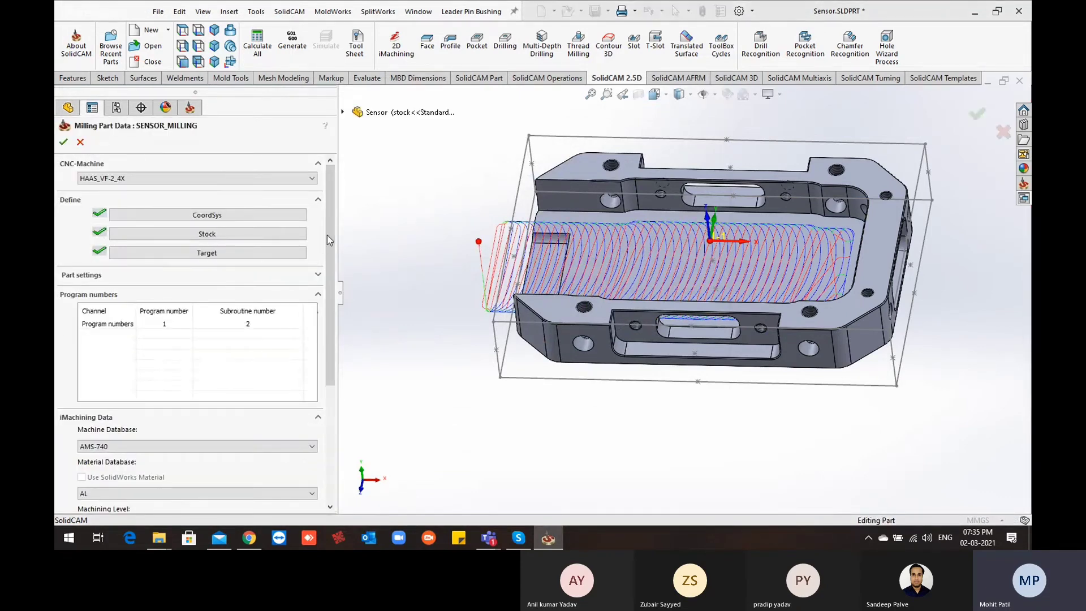
scroll(327, 235, "down", 5)
left_click(311, 335)
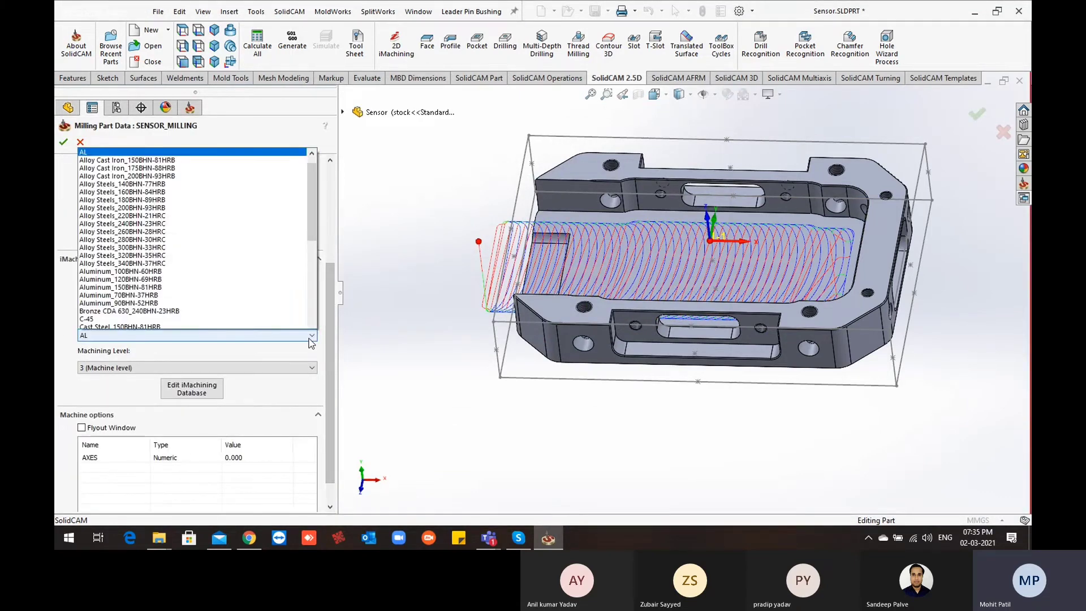
scroll(240, 269, "down", 4)
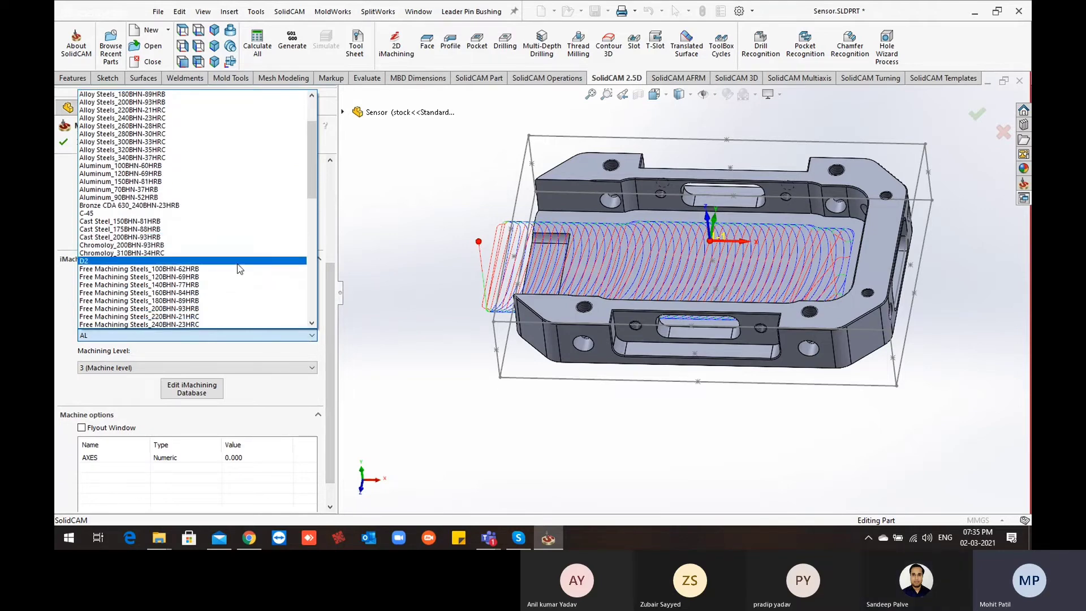
left_click(238, 262)
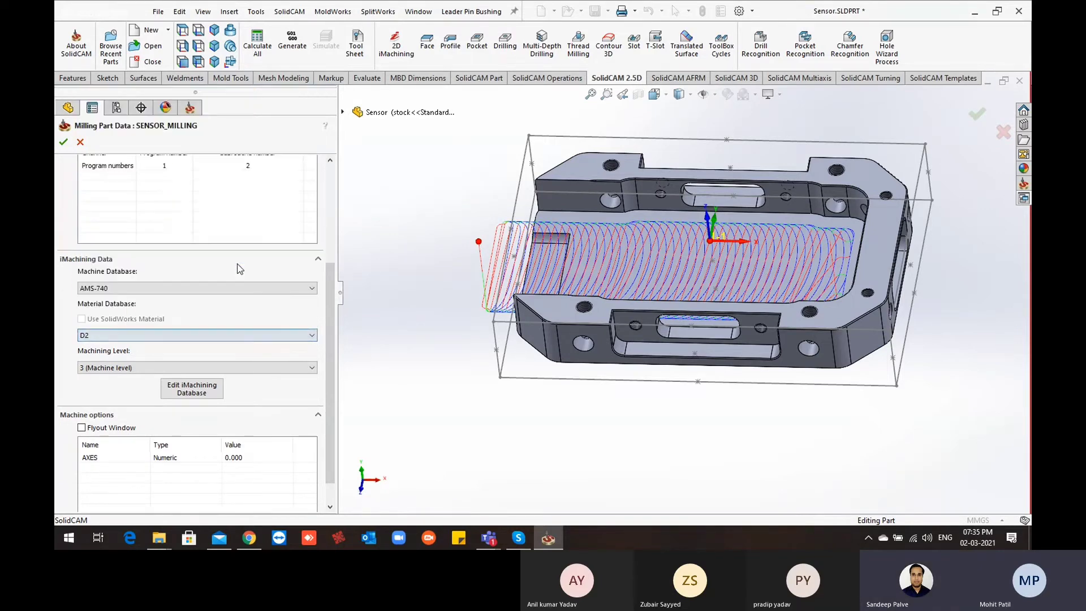
left_click(63, 143)
left_click(543, 344)
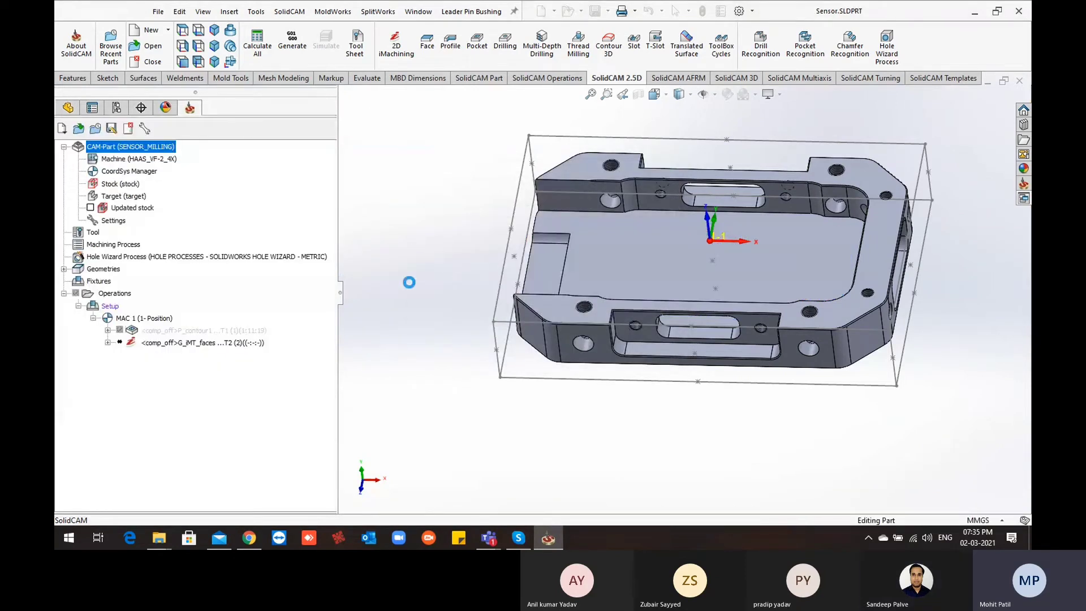
Step: Review the iMT_faces output cutting data in both views and its modifiable cutting conditions for the D2 material
right_click(255, 343)
left_click(285, 145)
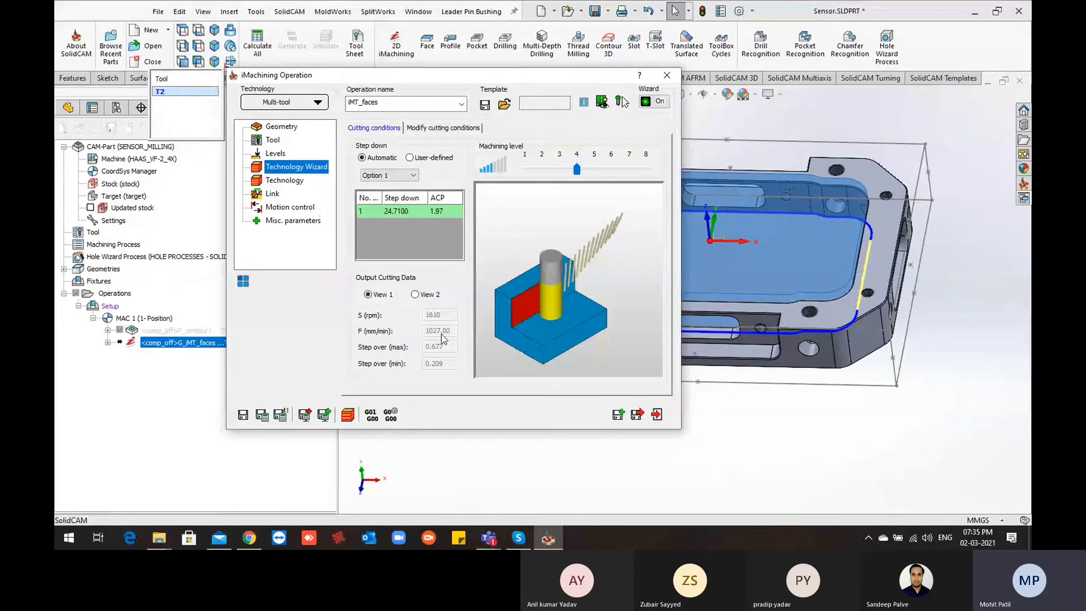
left_click(435, 295)
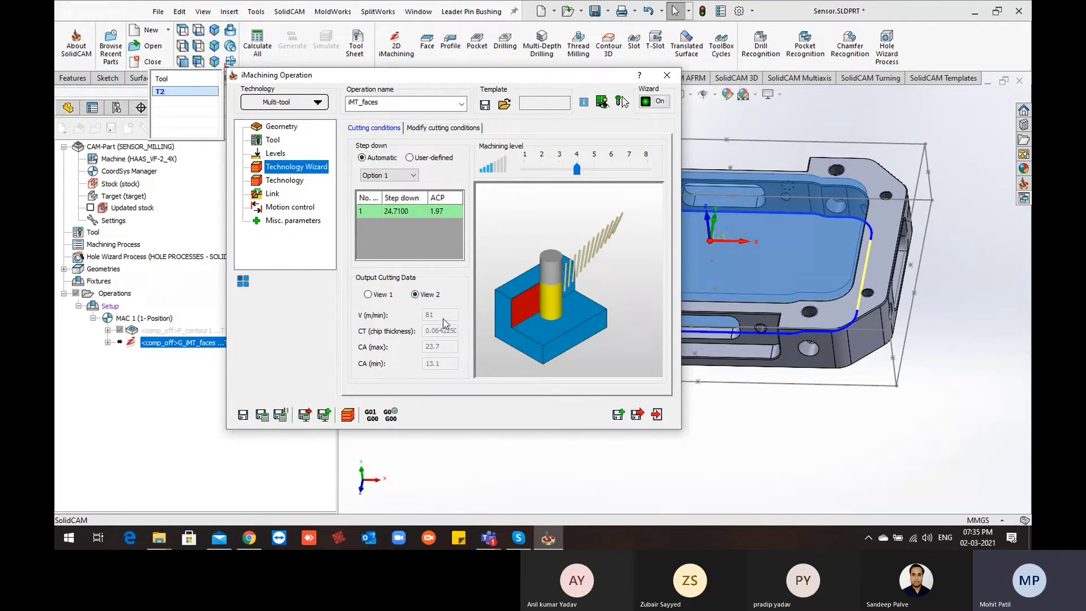
left_click(383, 296)
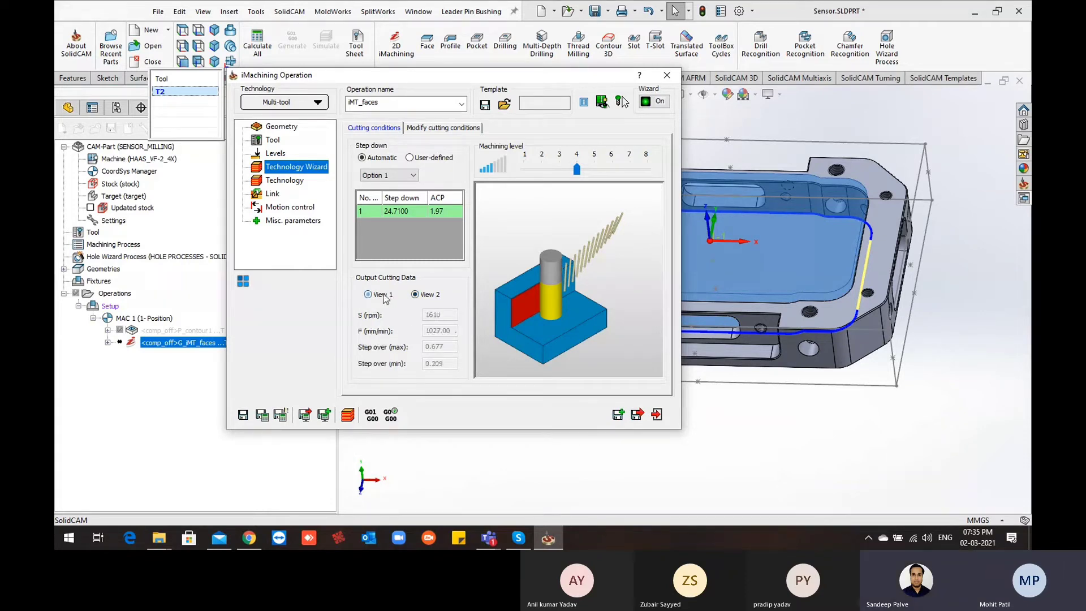
left_click(433, 129)
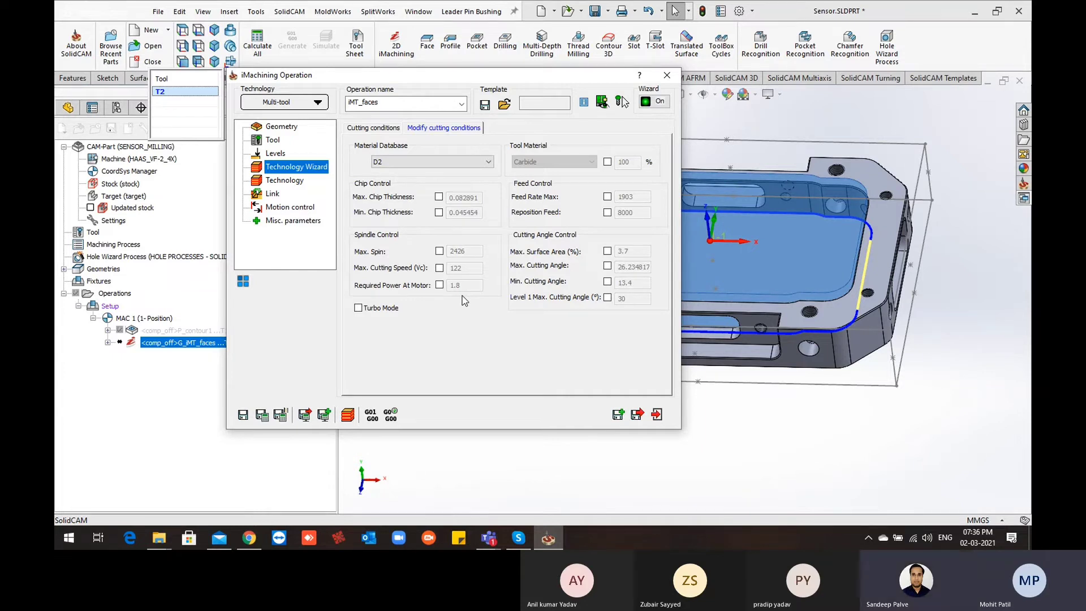
left_click(387, 129)
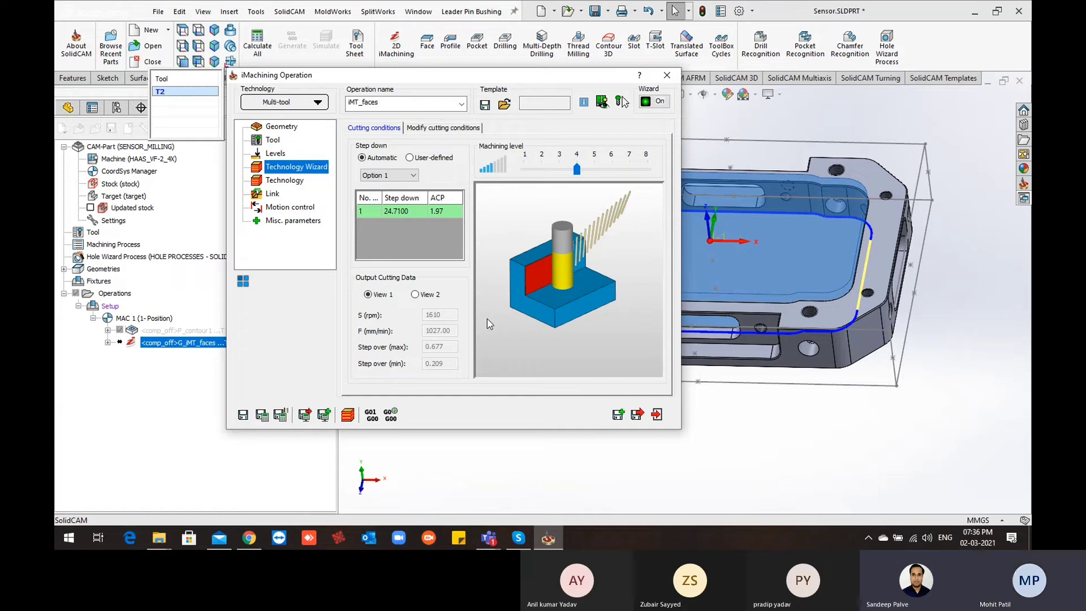
left_click(415, 294)
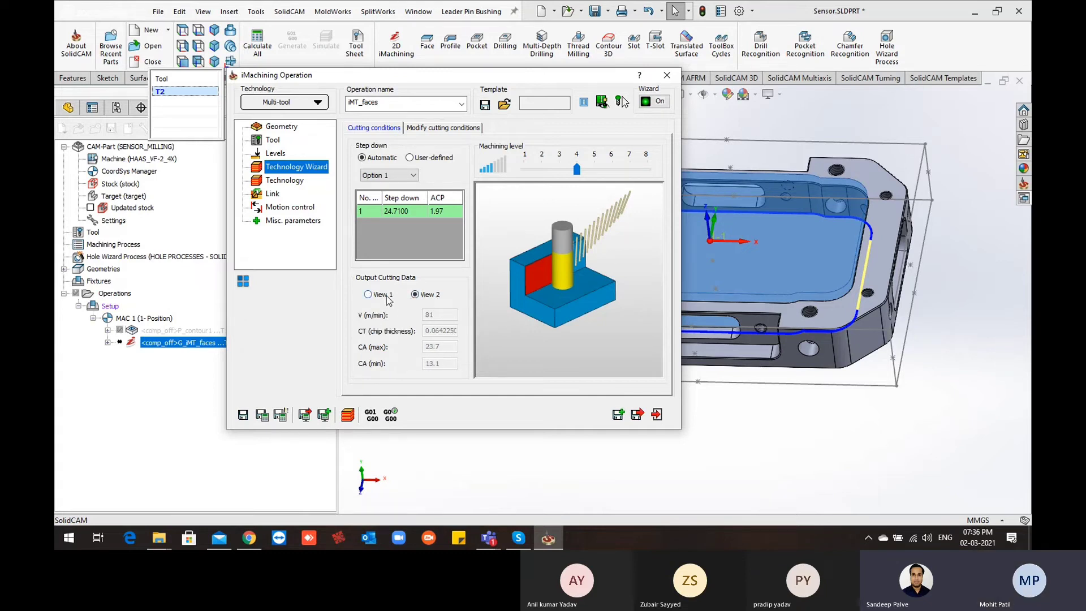
left_click(368, 294)
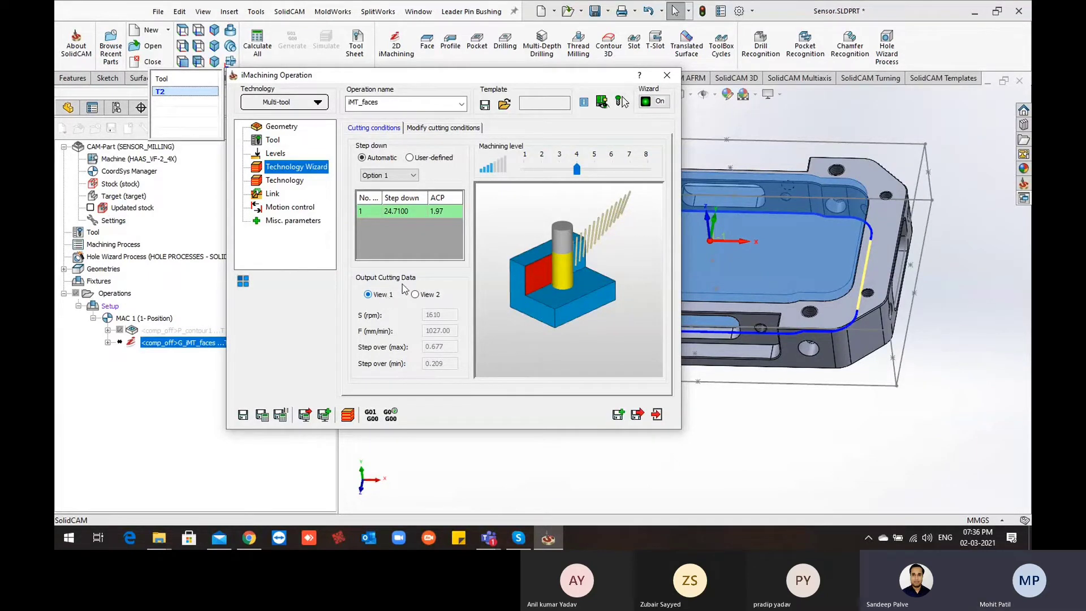
left_click_drag(540, 75, 554, 83)
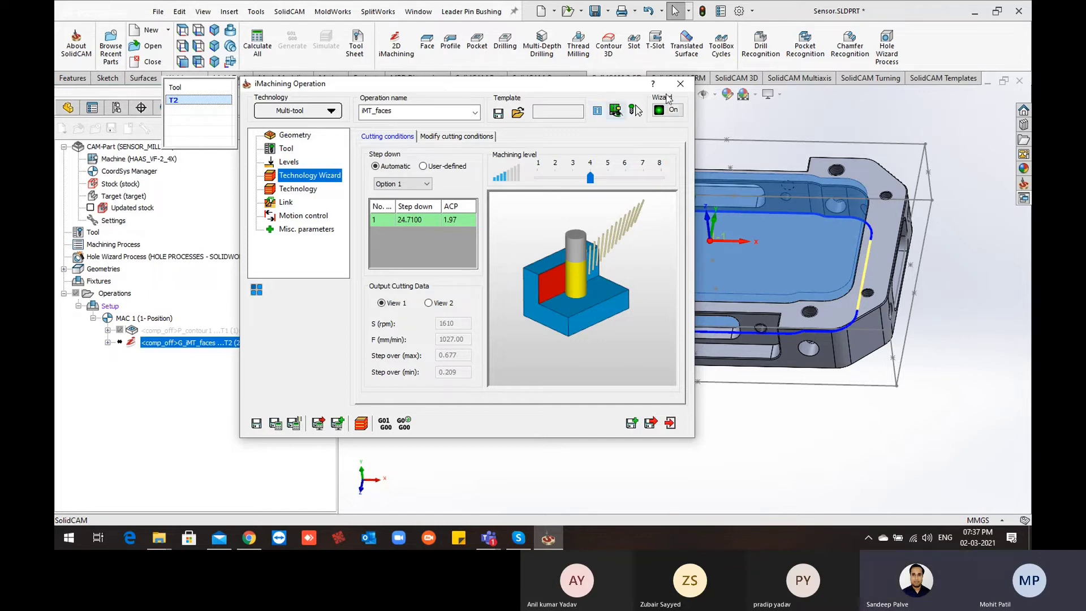
left_click(681, 84)
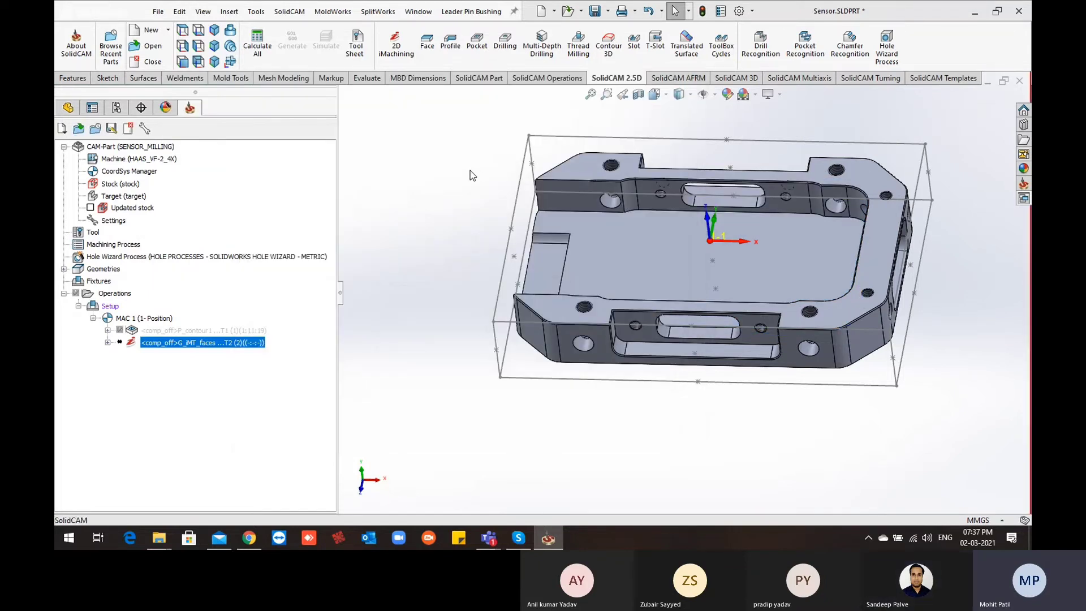
Step: Close the SENSOR_MILLING CAM-part and open SC_Exercise_7.SLDPRT from the Day-5 folder
middle_click_drag(599, 276, 588, 260)
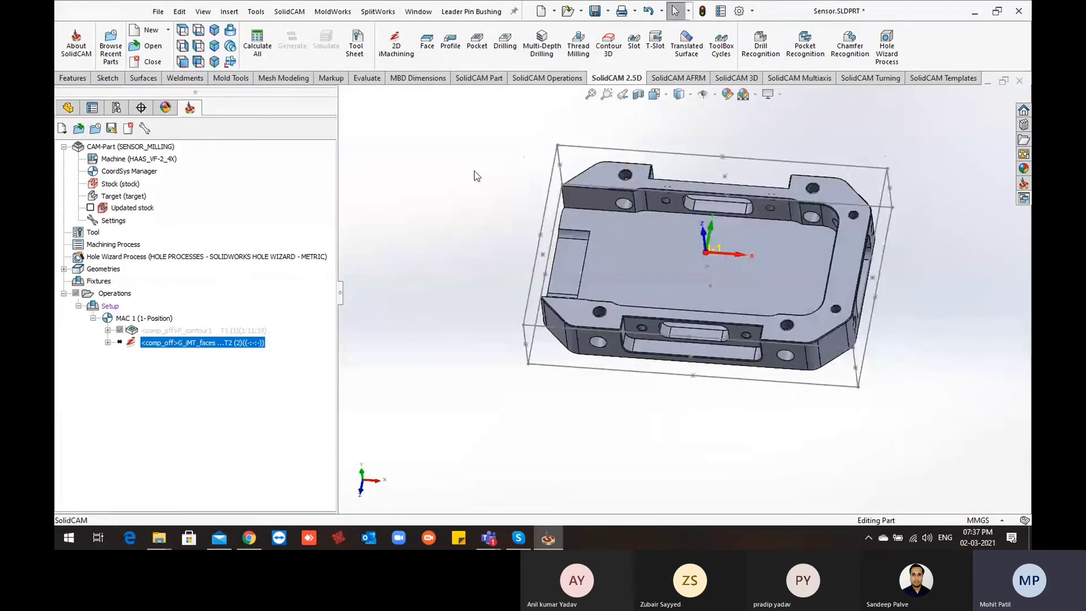
middle_click_drag(463, 229, 461, 216)
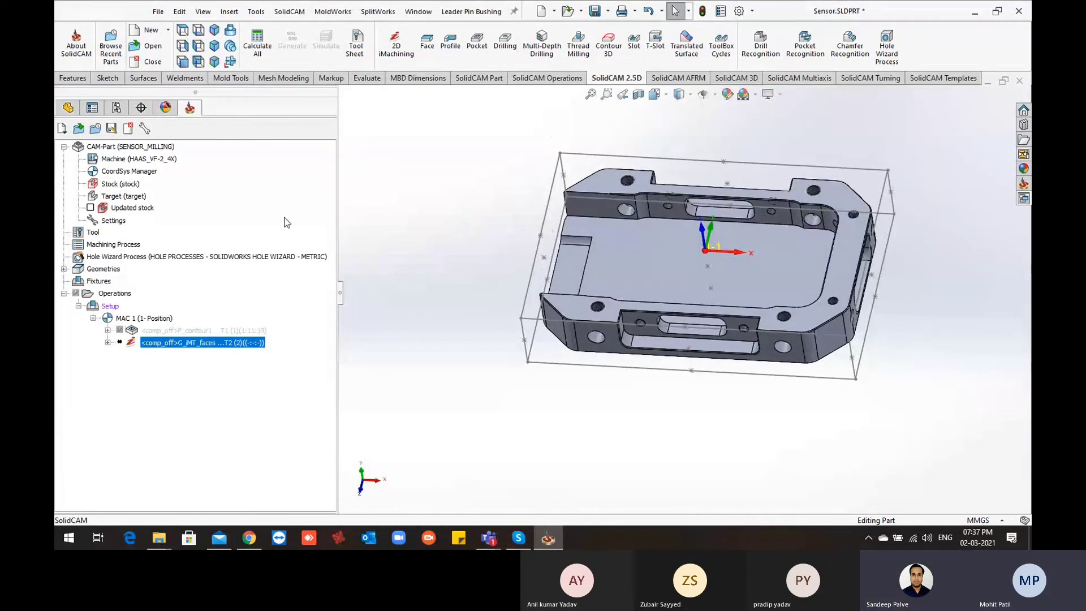
left_click(127, 128)
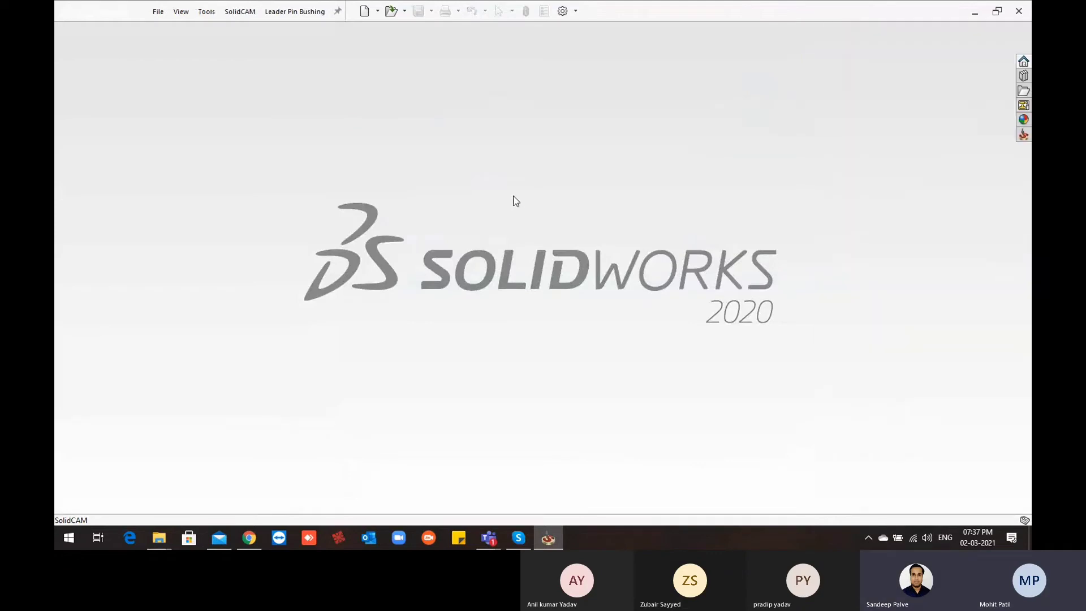
left_click(158, 11)
left_click(167, 45)
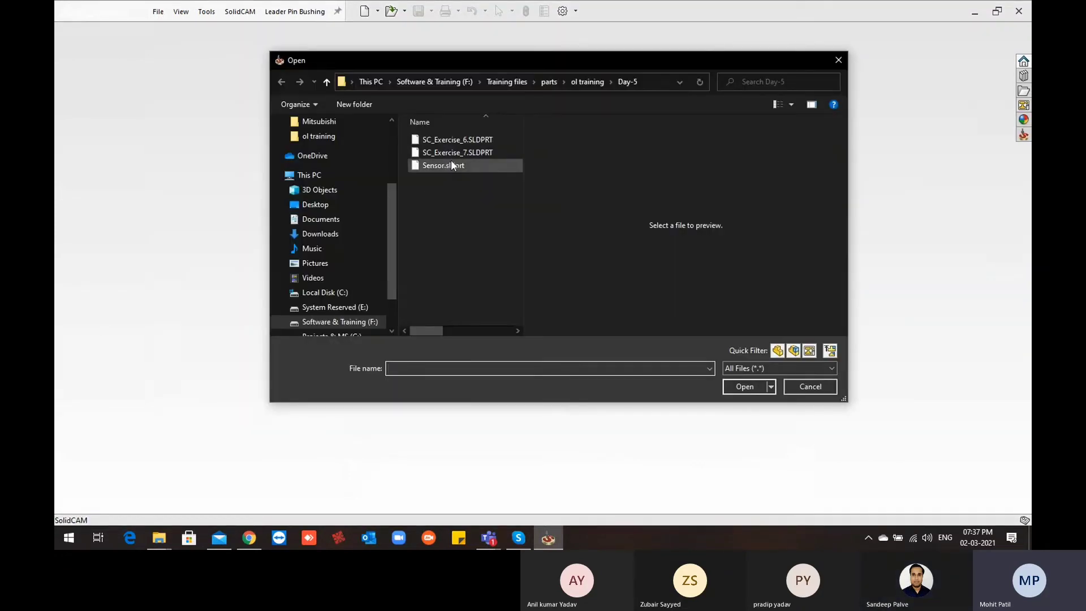
left_click(455, 153)
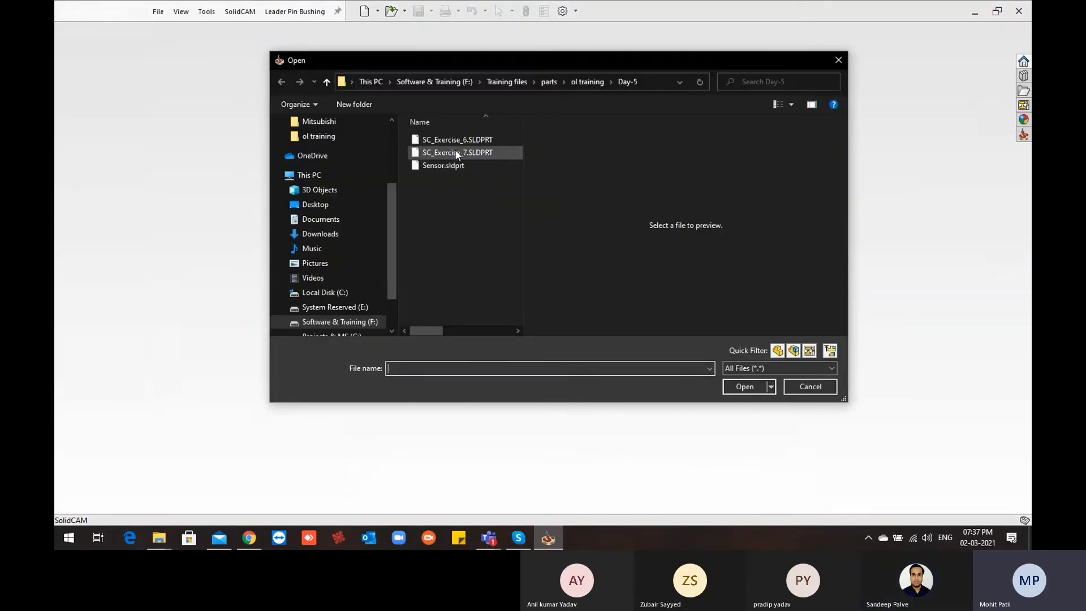
left_click(732, 386)
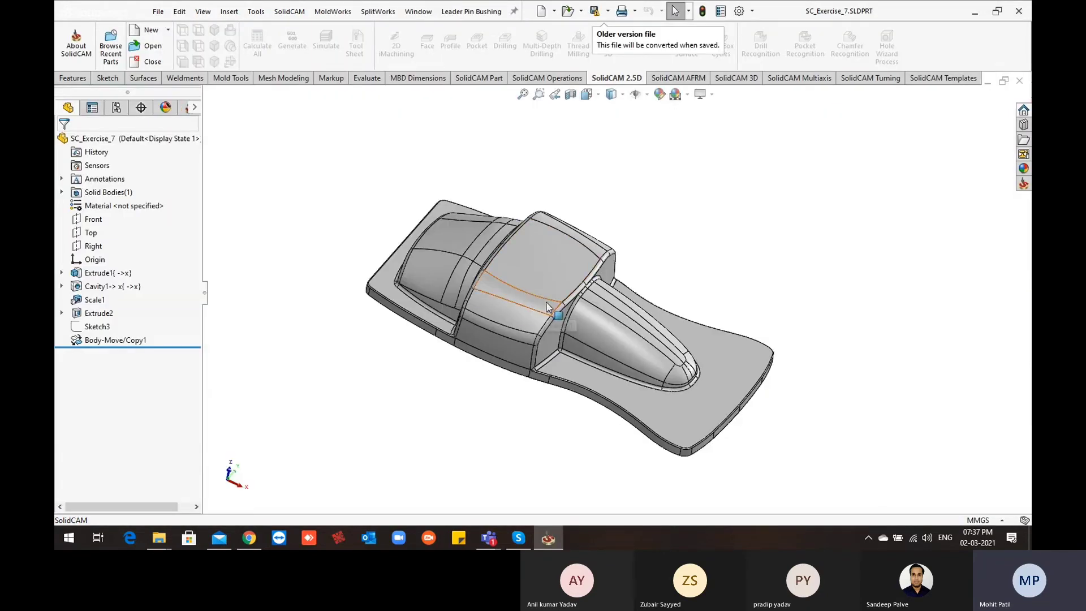
Step: Examine the raised surfaces and flat base of the SC_Exercise_7 part from several angles
middle_click_drag(479, 307, 513, 271)
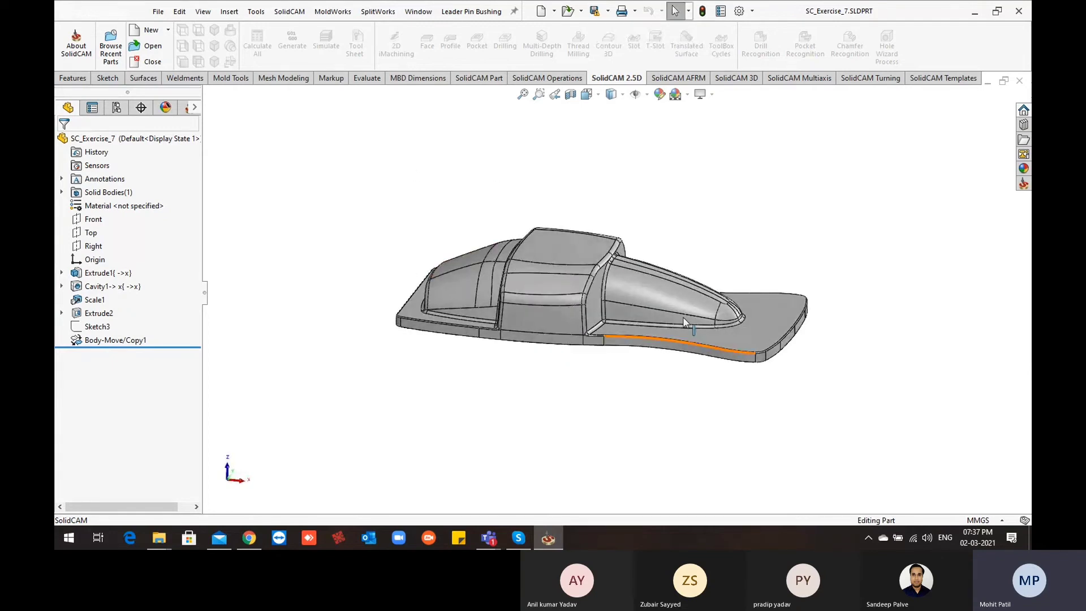
middle_click_drag(685, 322, 544, 282)
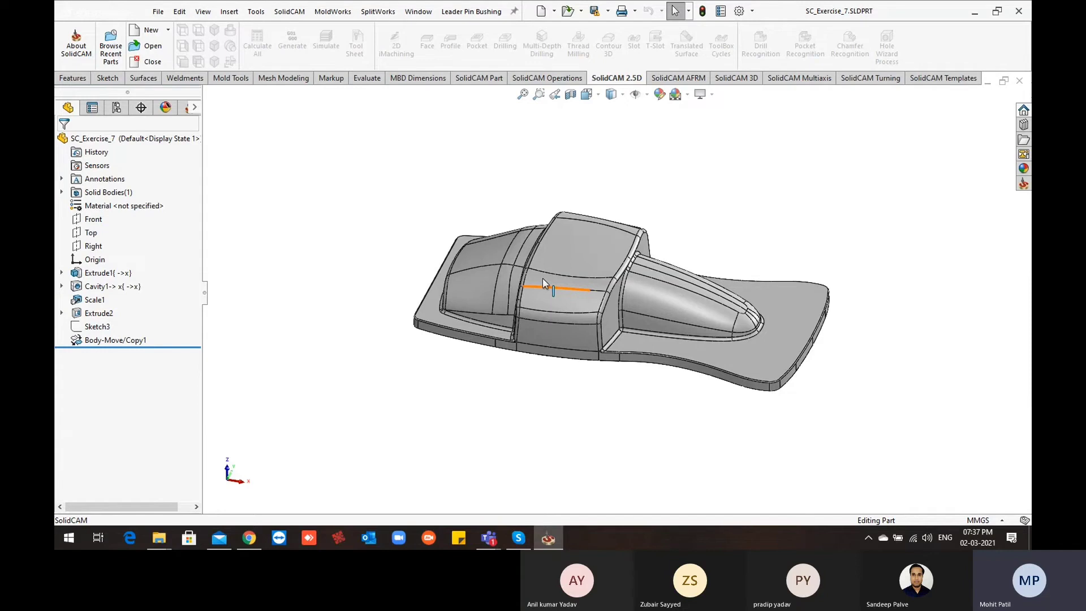
middle_click_drag(601, 310, 536, 292)
scroll(546, 280, "up", 1)
scroll(533, 291, "down", 2)
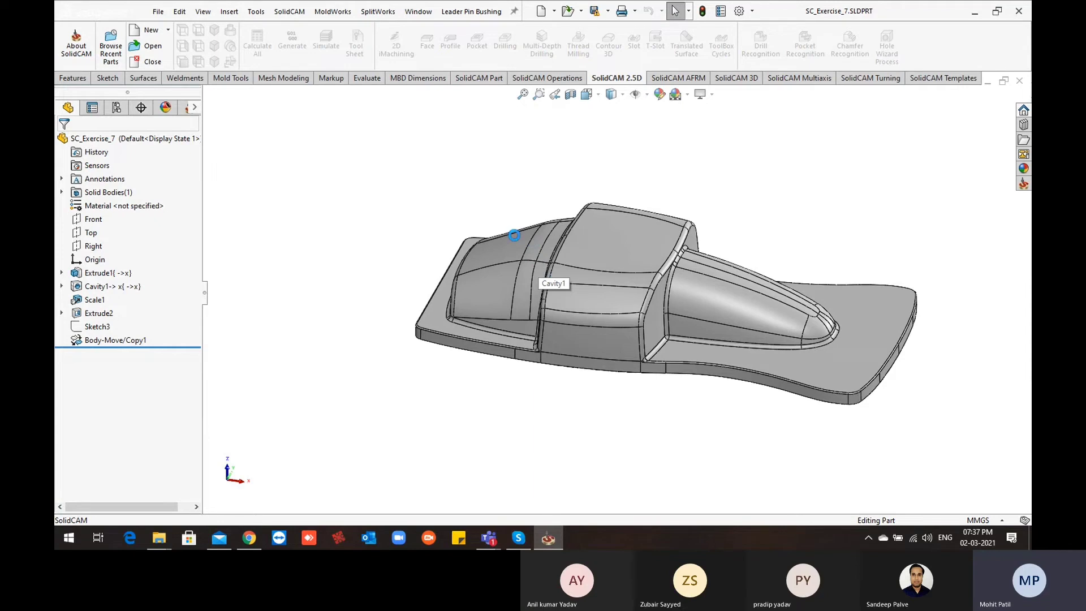
scroll(461, 206, "up", 2)
middle_click_drag(460, 223, 480, 237)
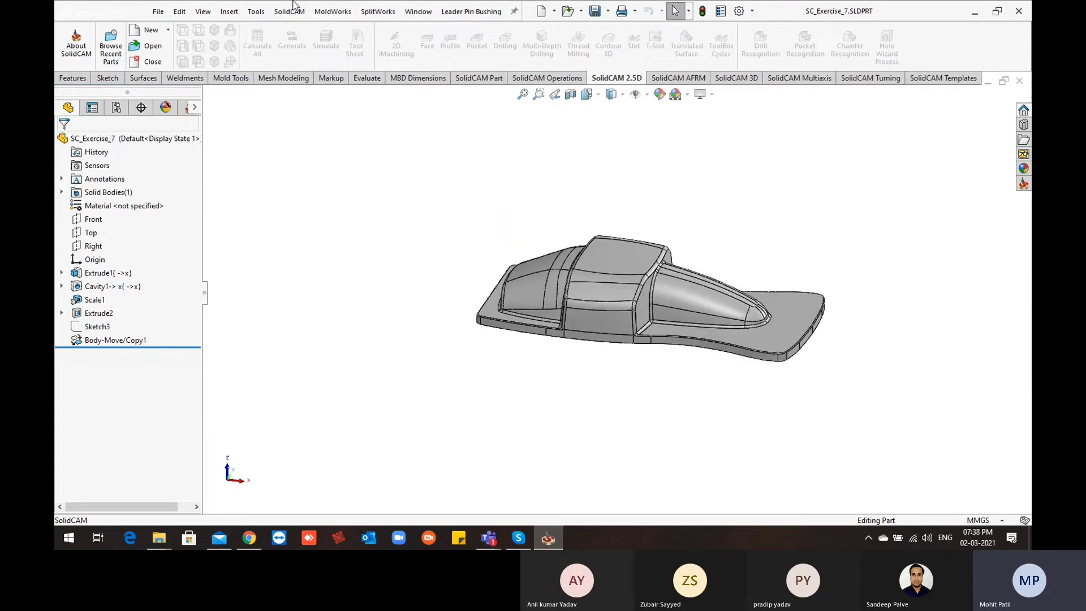
Step: Create an external milling CAM-part named SC_Exercise_7 in metric units, using the model file directory
left_click(292, 10)
mouse_move(314, 31)
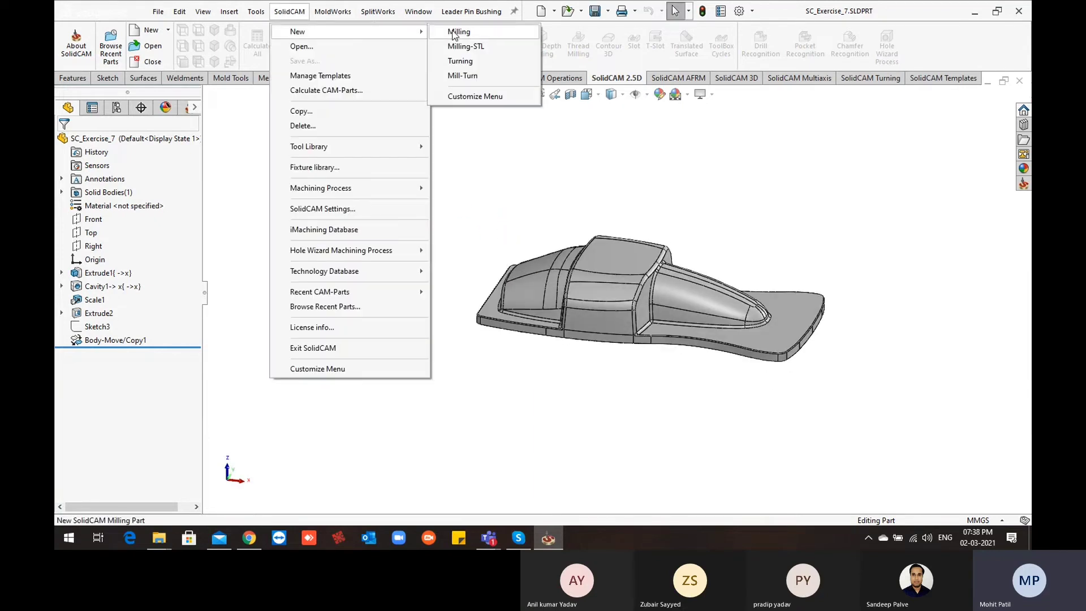
left_click(458, 32)
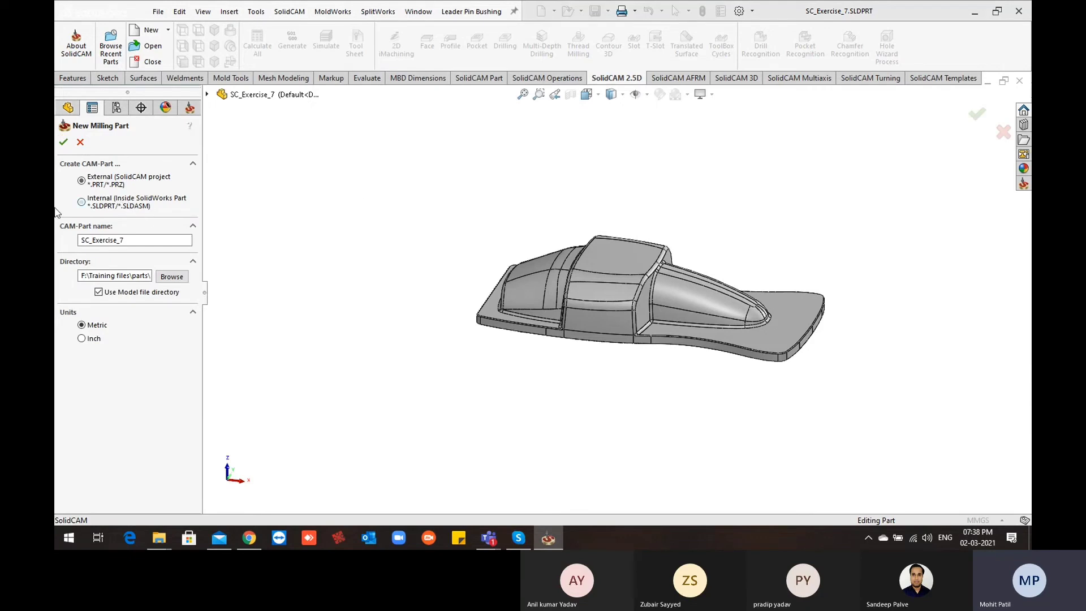
left_click(63, 142)
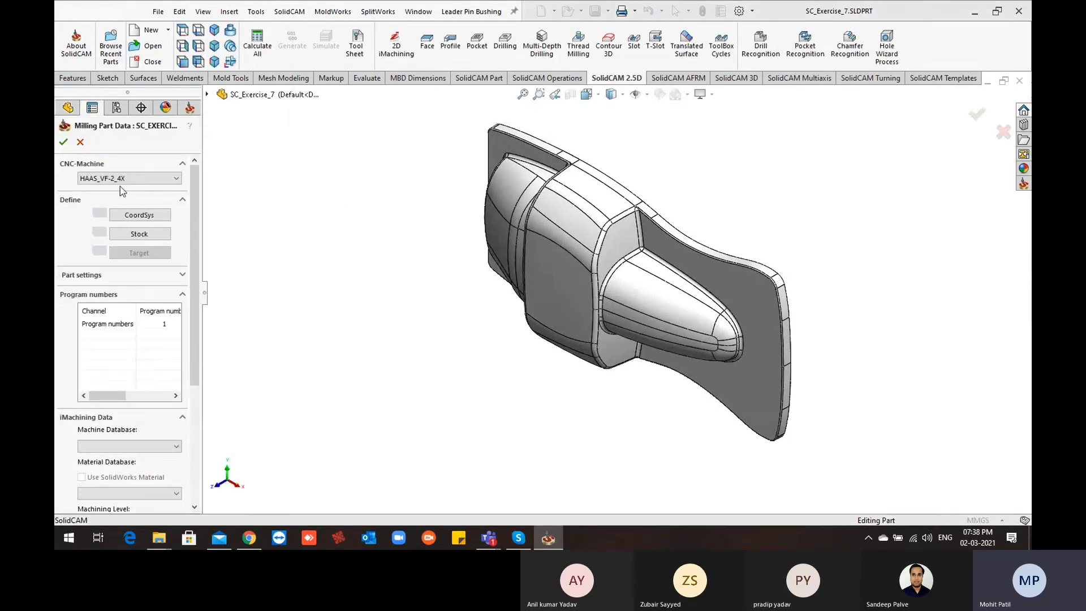
middle_click_drag(393, 390, 442, 163)
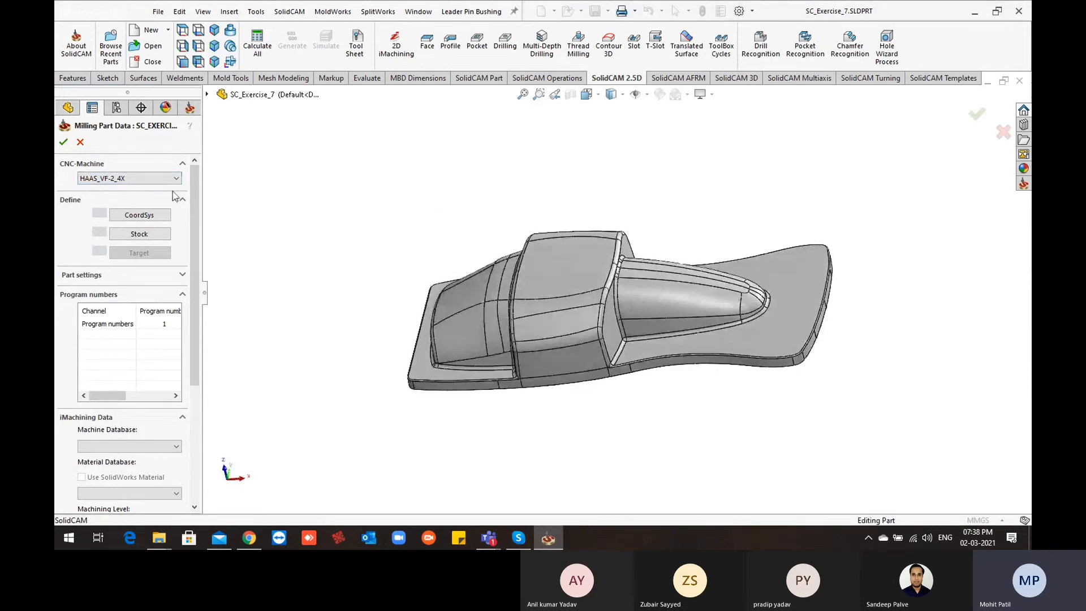
Step: Keep HAAS_VF-2_4X as the CNC machine and define the coordinate system by face, with its origin at the top center of the model box
left_click(175, 179)
left_click(175, 181)
middle_click_drag(405, 344, 307, 283)
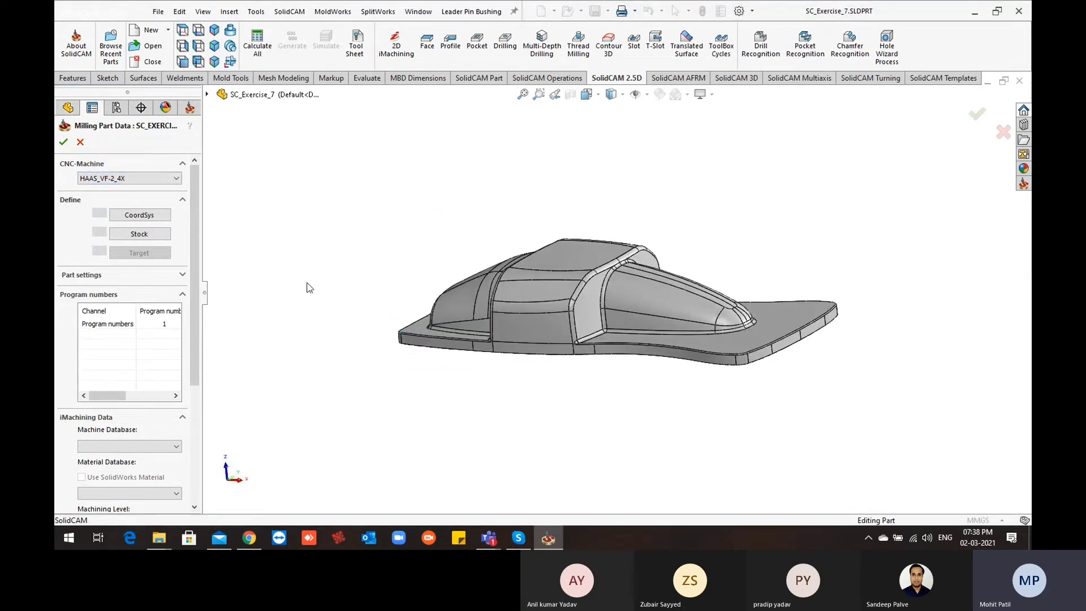
left_click(150, 217)
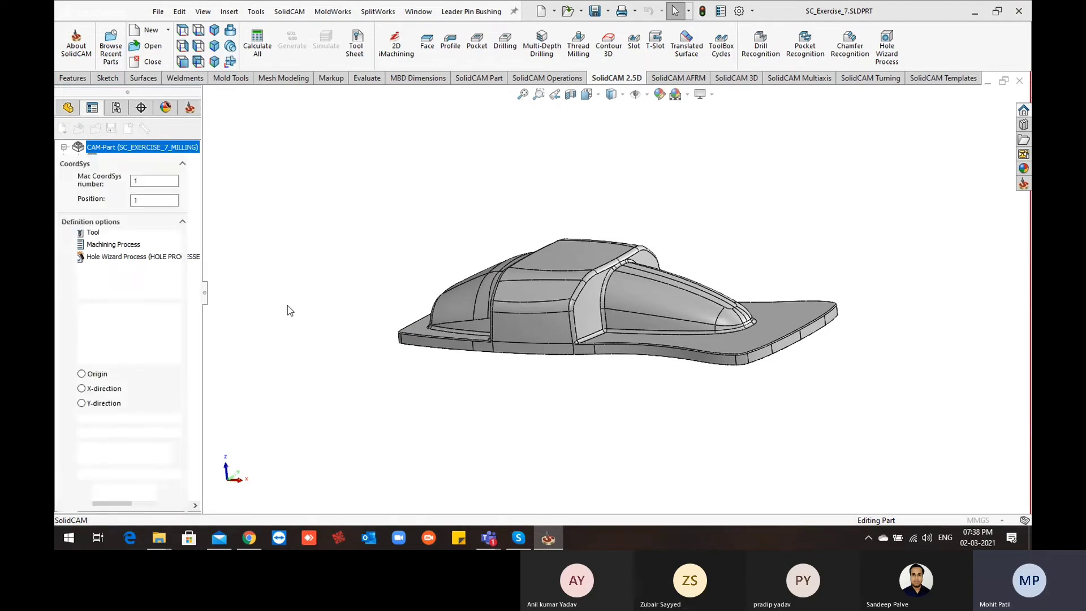
mouse_move(368, 368)
middle_mouse_down()
mouse_move(402, 354)
mouse_move(404, 373)
middle_mouse_up()
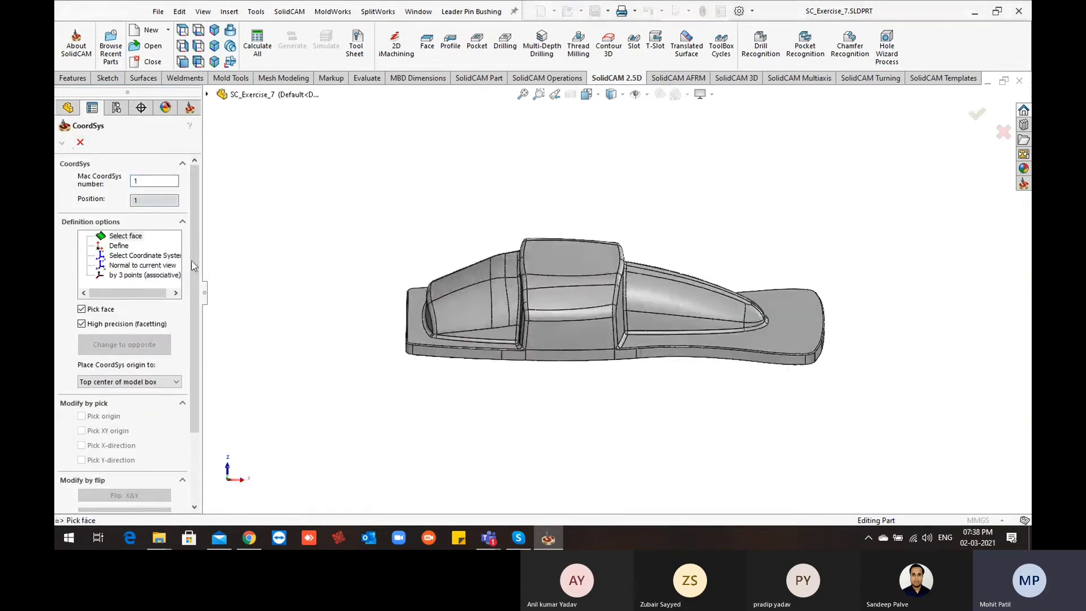
left_click(414, 337)
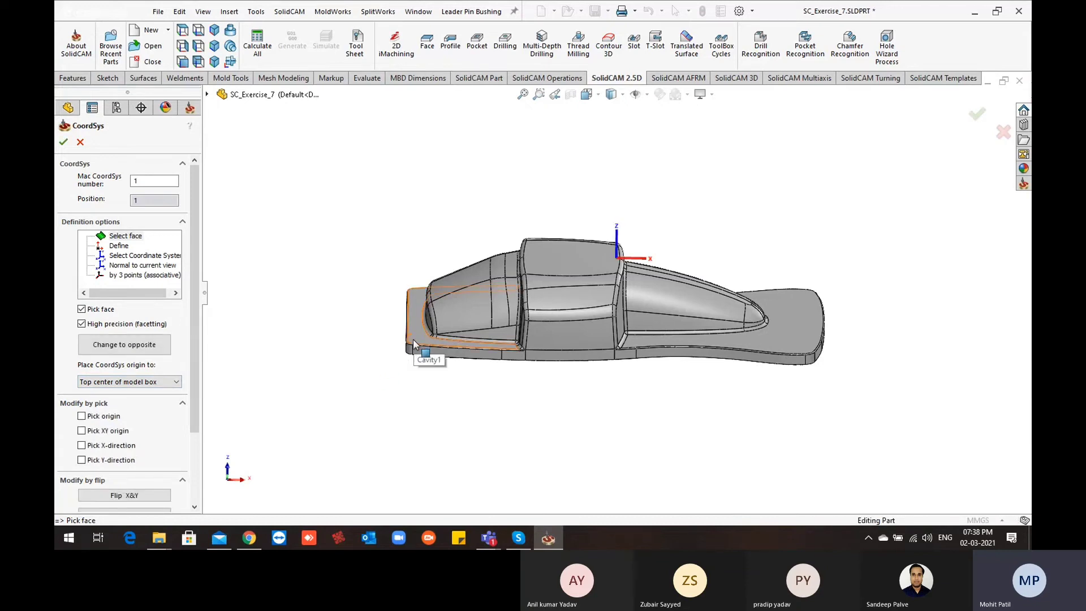
middle_click_drag(414, 344, 638, 231)
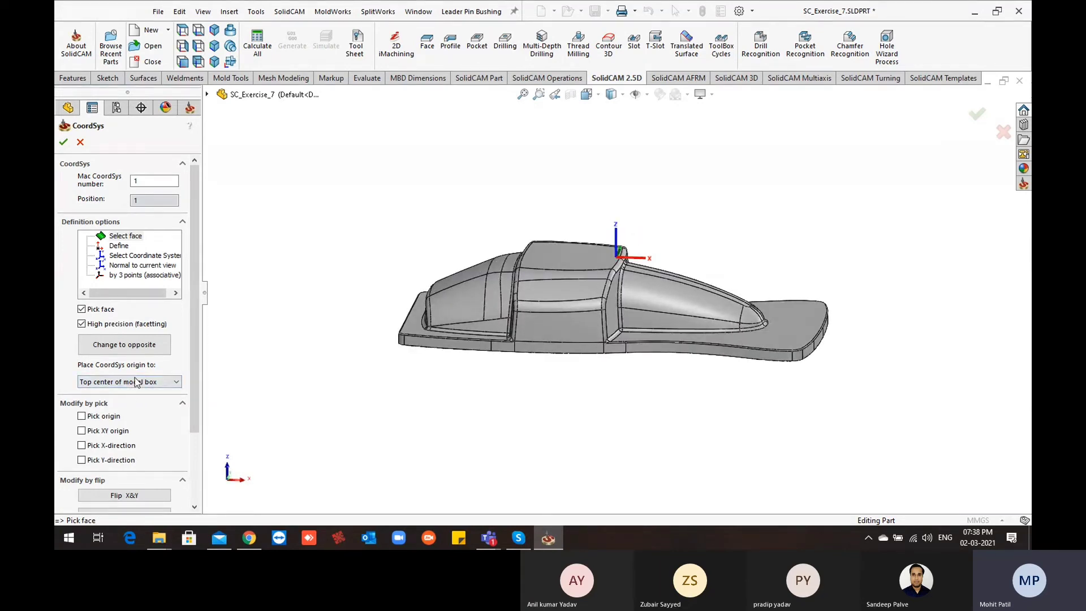
Step: Accept the face-based coordinate system as MAC 1, position 1, with its default level data, and return to the milling part data
left_click(122, 236)
middle_click_drag(681, 317, 741, 361)
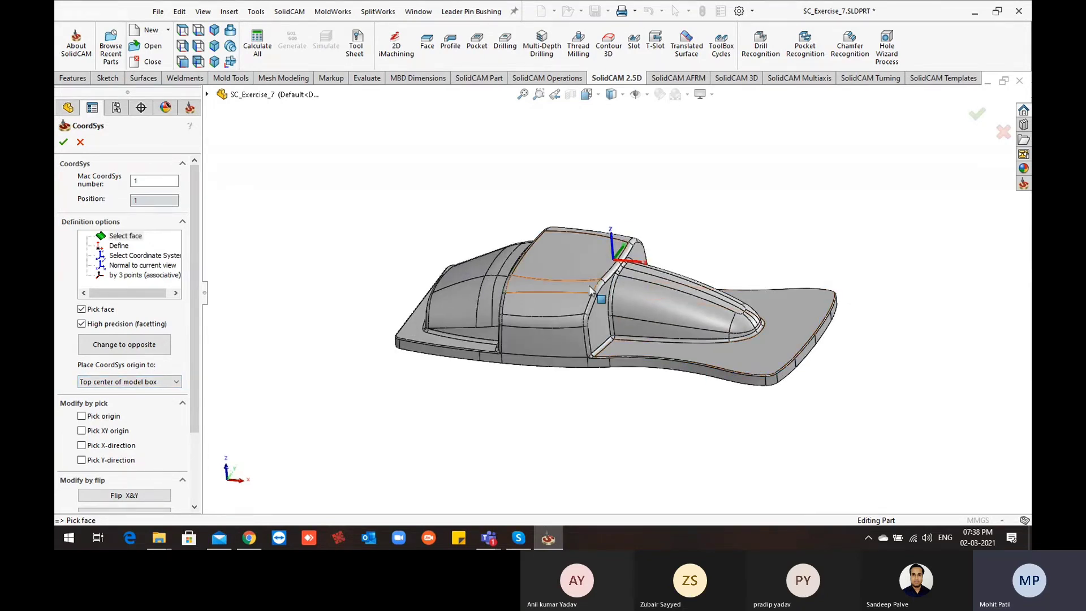
middle_click_drag(596, 296, 612, 273)
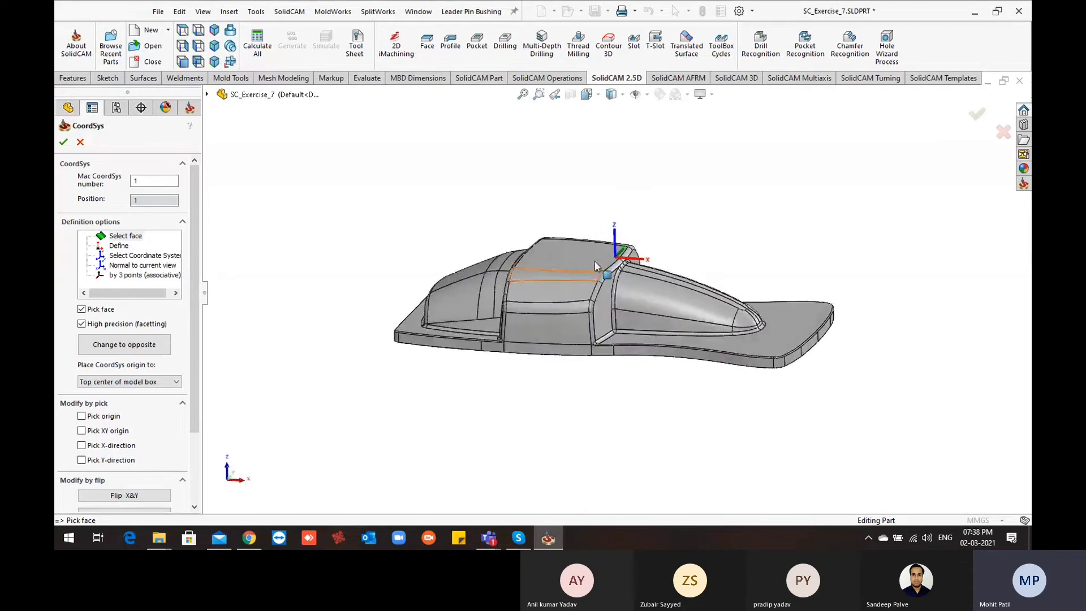
left_click(62, 143)
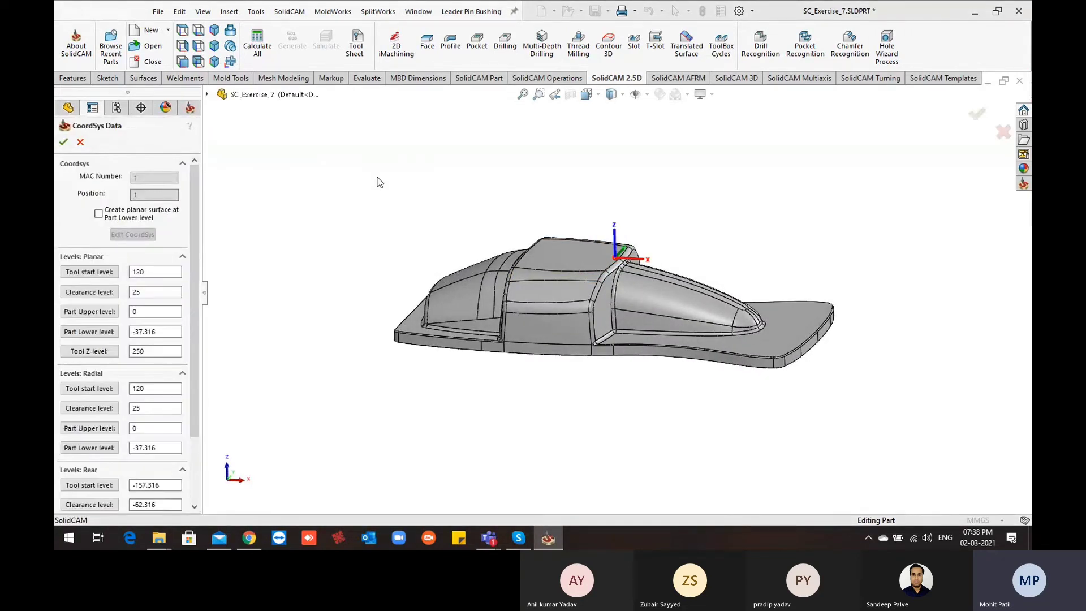
left_click(63, 142)
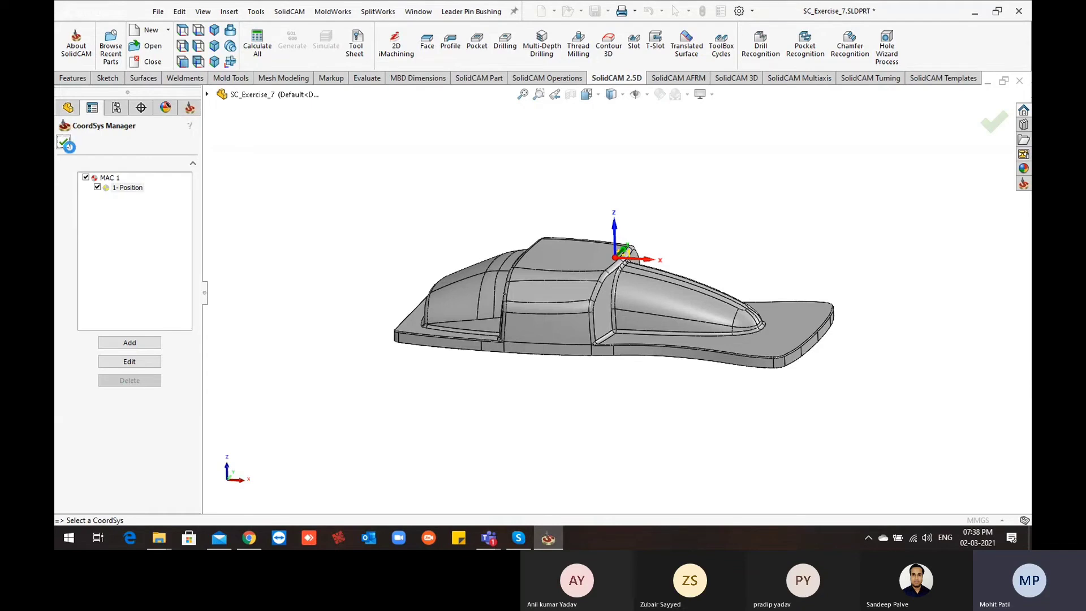
left_click(63, 142)
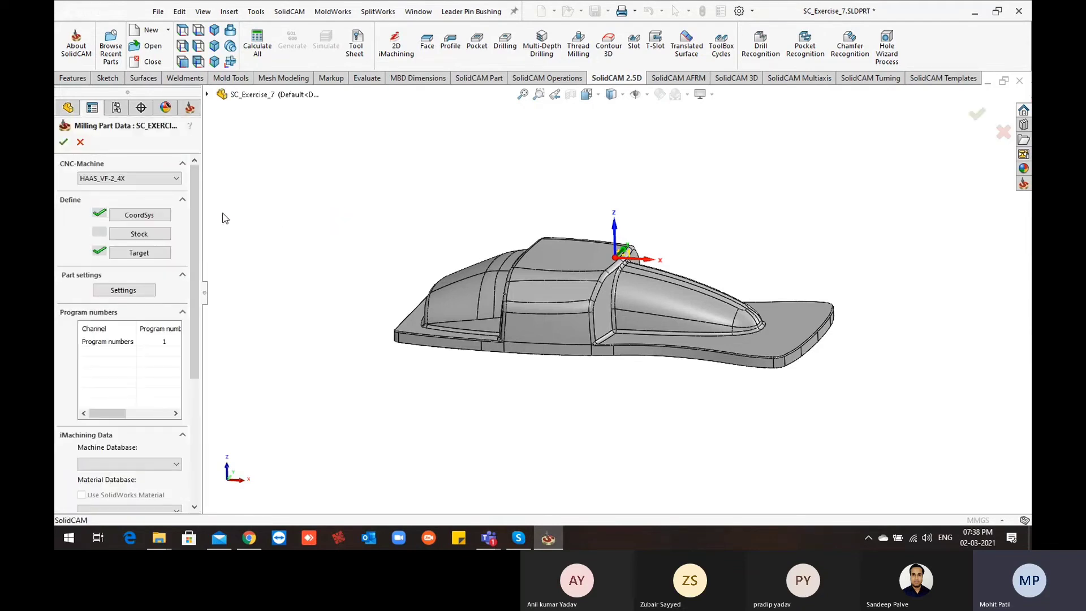
Step: Define the stock as a box in Stock size mode around the SC_Exercise_7 solid
left_click(152, 234)
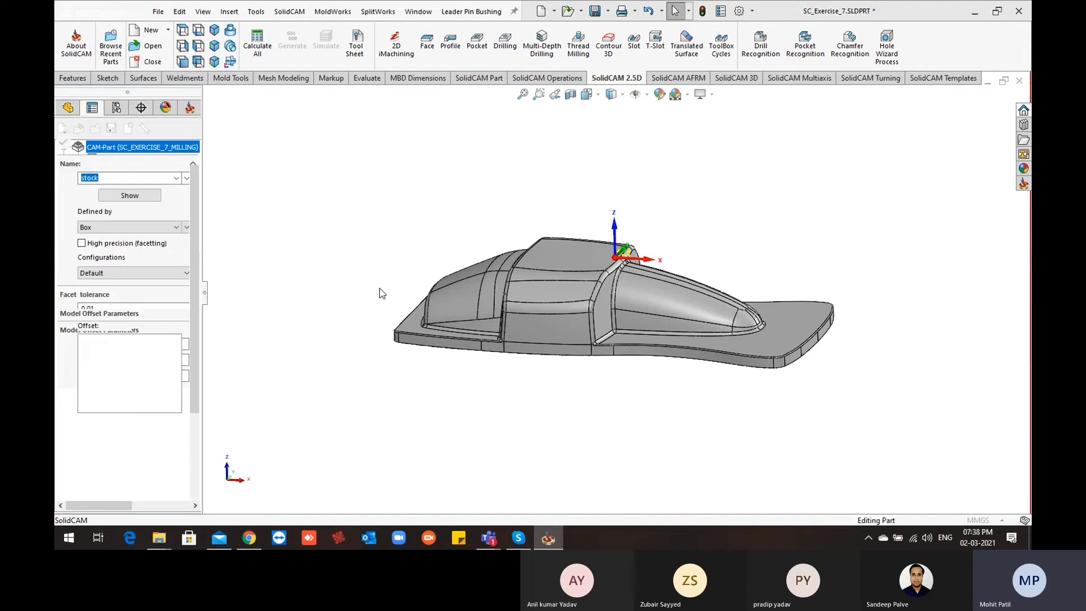
left_click(81, 305)
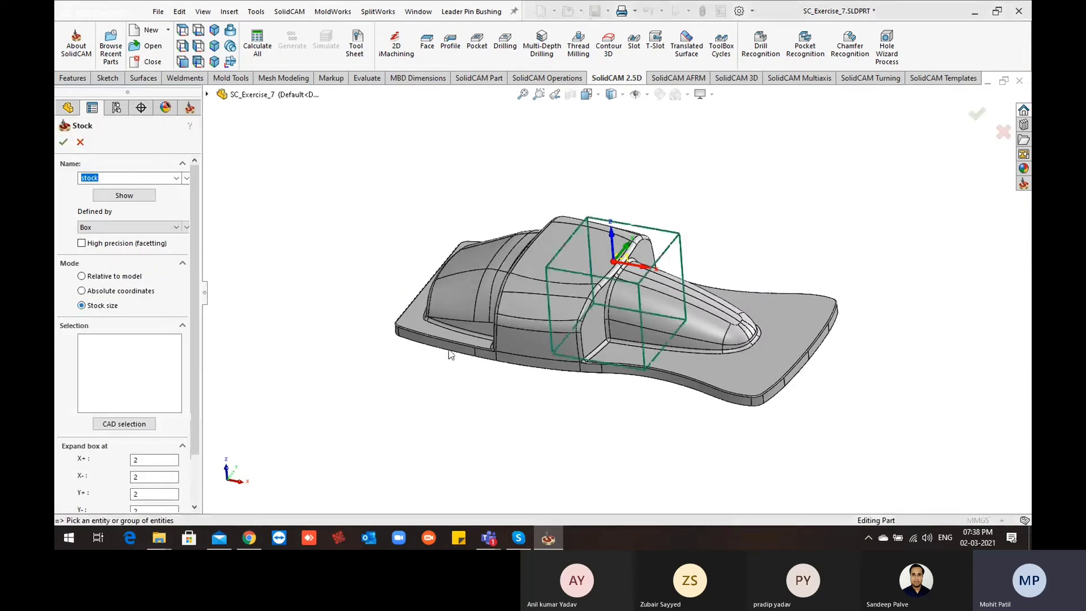
left_click(454, 352)
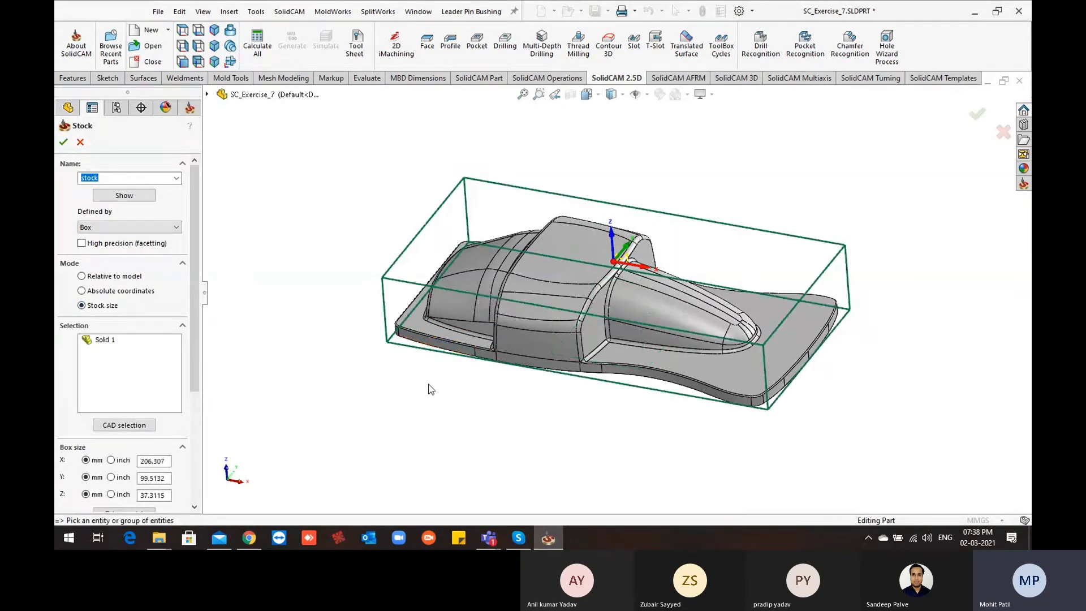
Step: Set the stock box size to 220 mm in X and 105 mm in Y
mouse_move(428, 388)
middle_mouse_down()
mouse_move(444, 363)
mouse_move(431, 456)
mouse_move(380, 413)
middle_mouse_up()
scroll(170, 339, "down", 5)
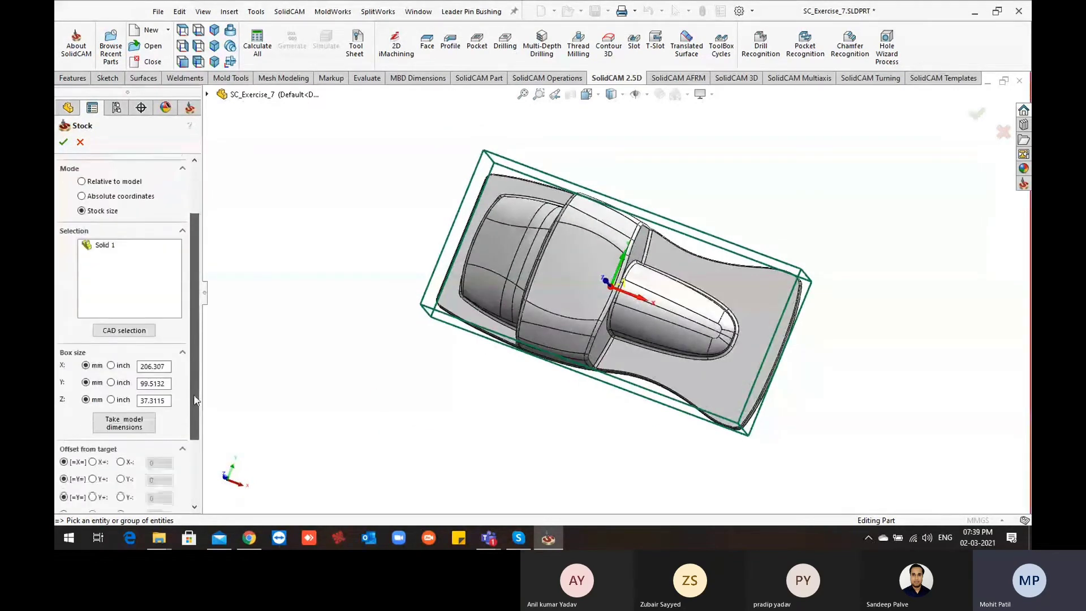
double_click(147, 333)
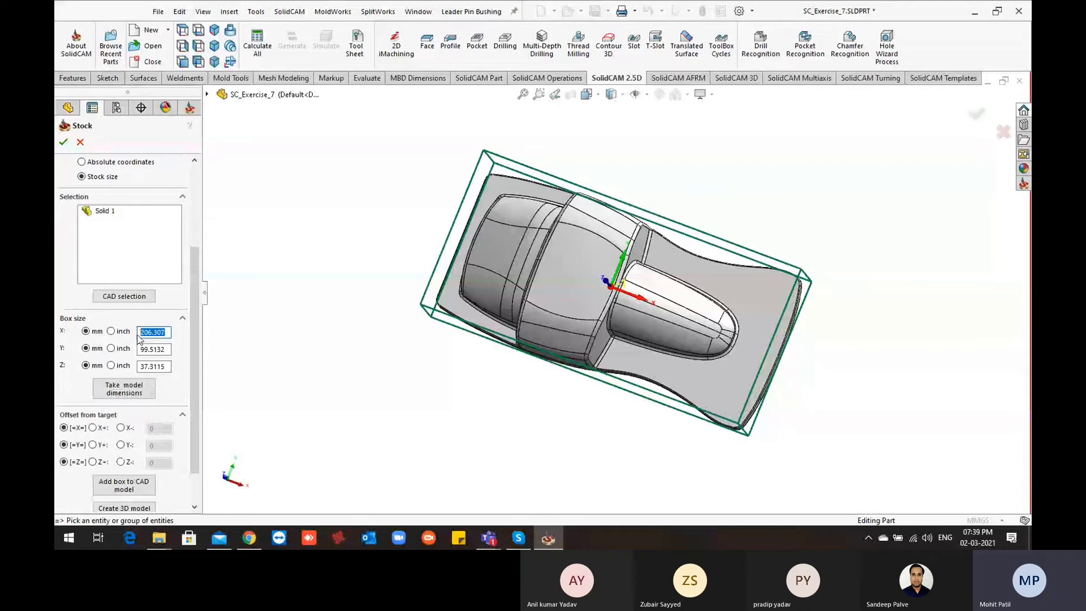
type("1")
left_click(169, 350)
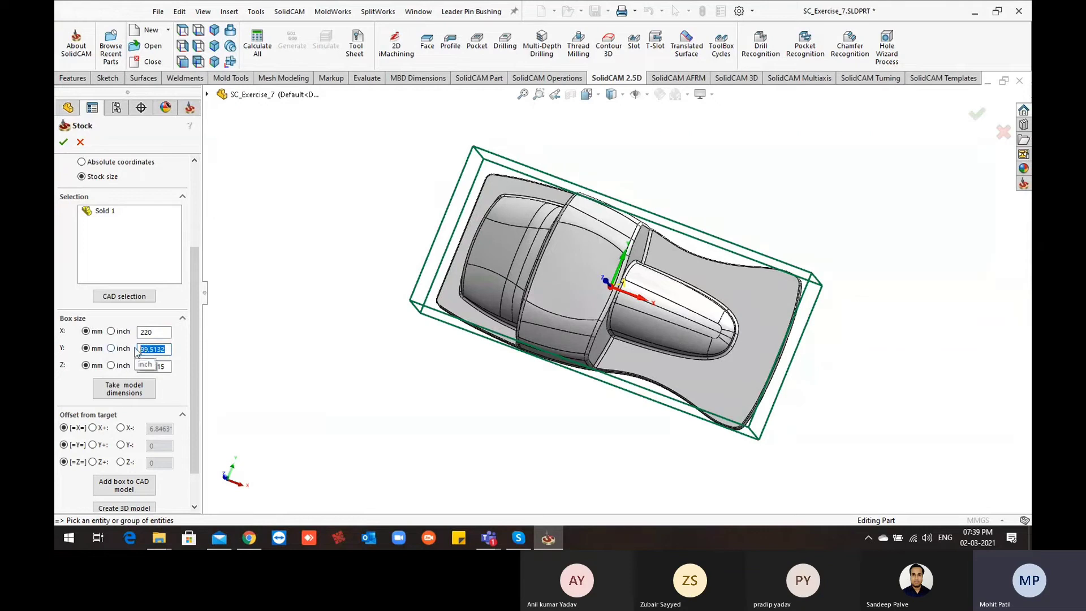
type("105")
key("Return")
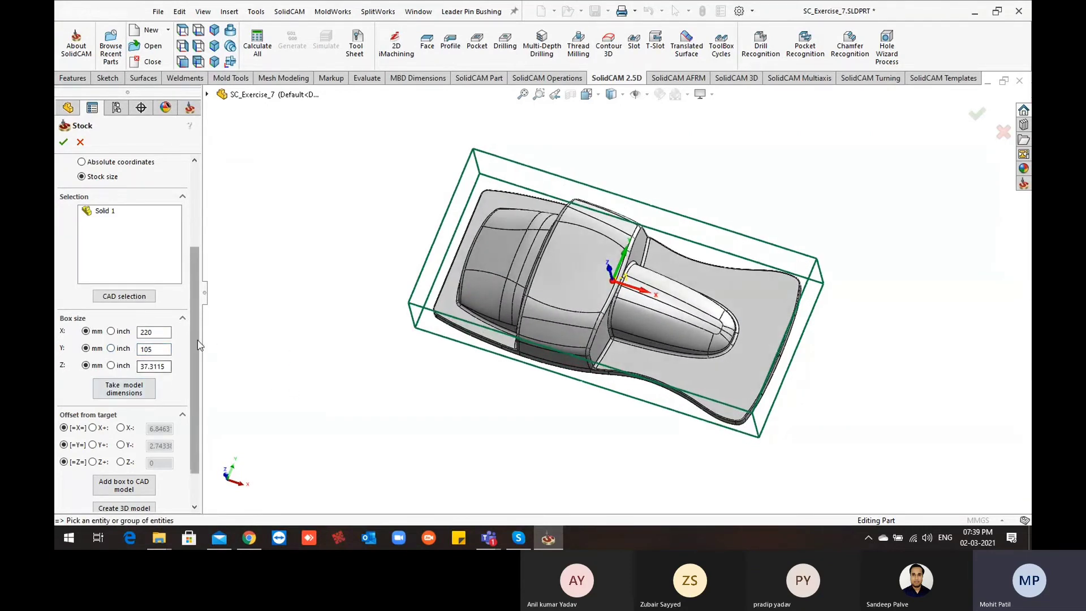
Step: Add the stock box to the CAD model and accept the stock, then reopen its definition and repeat the addition
scroll(198, 340, "down", 2)
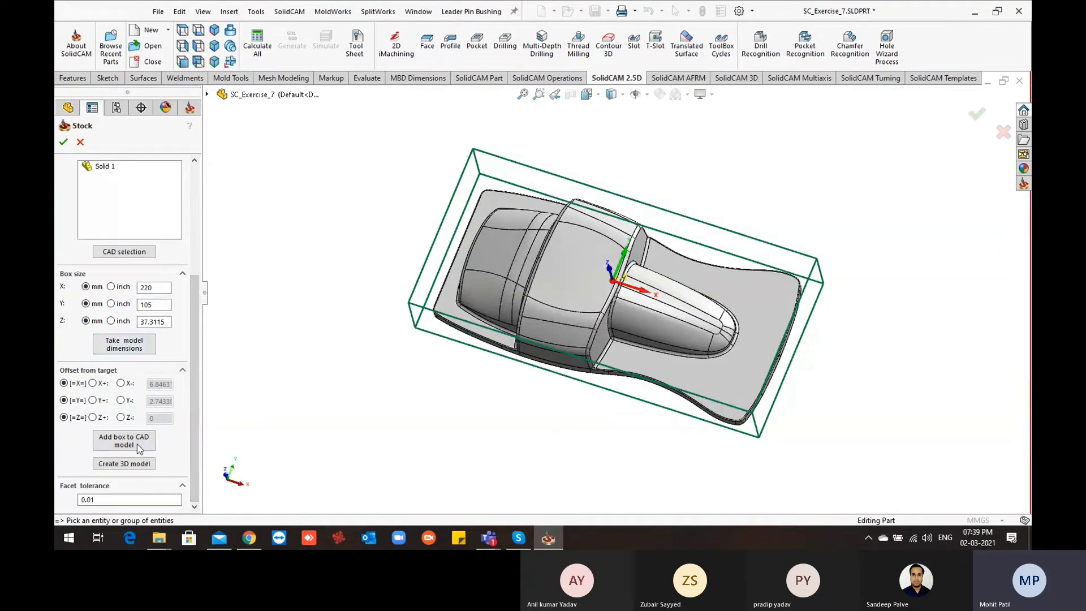
middle_click_drag(393, 412, 392, 362)
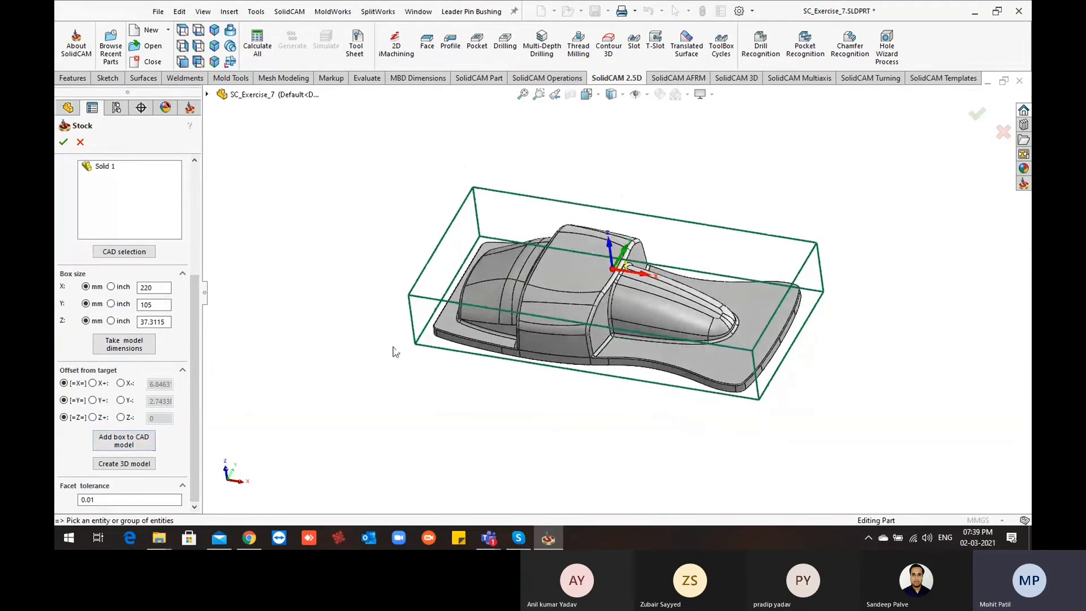
left_click(130, 444)
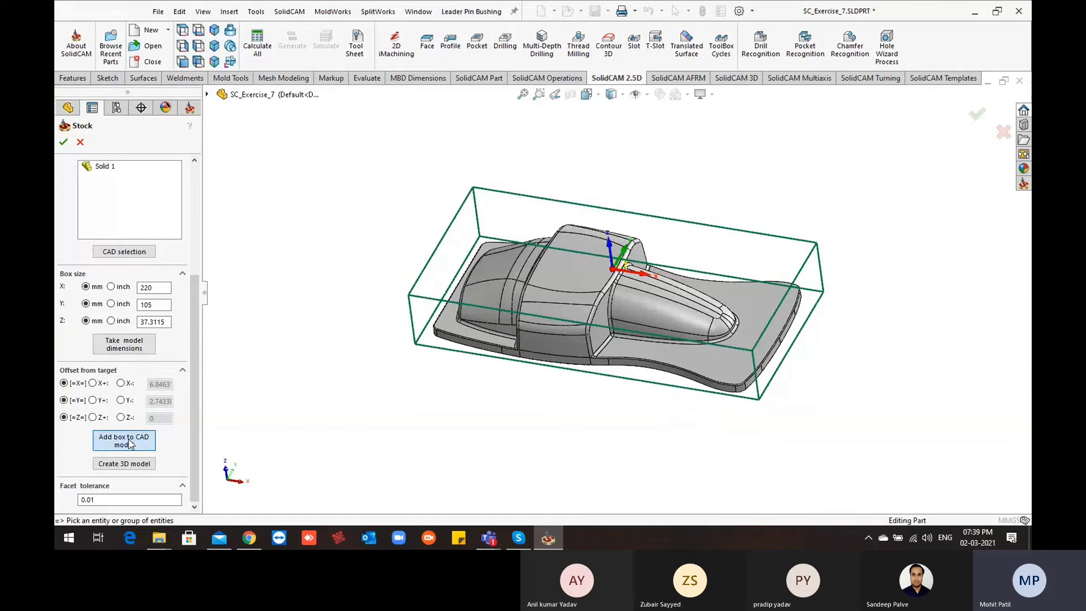
left_click(64, 143)
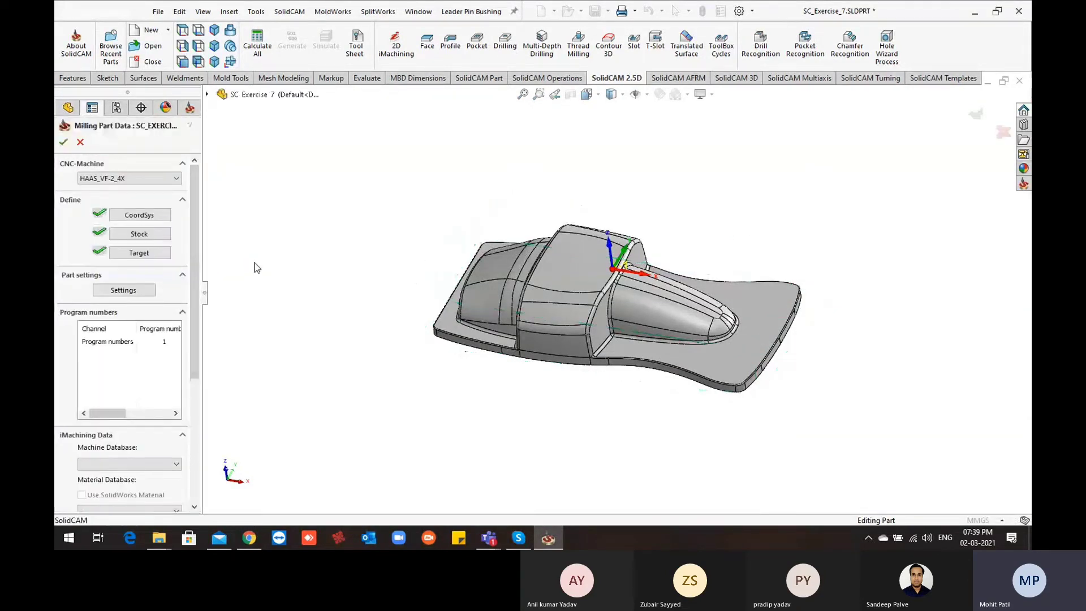
left_click(147, 230)
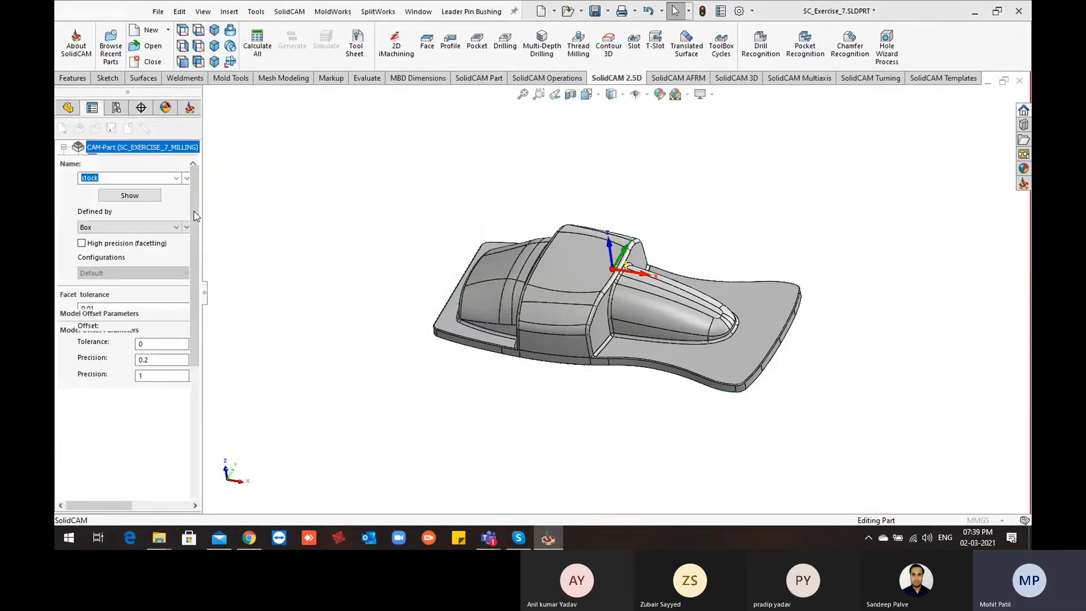
left_click(118, 441)
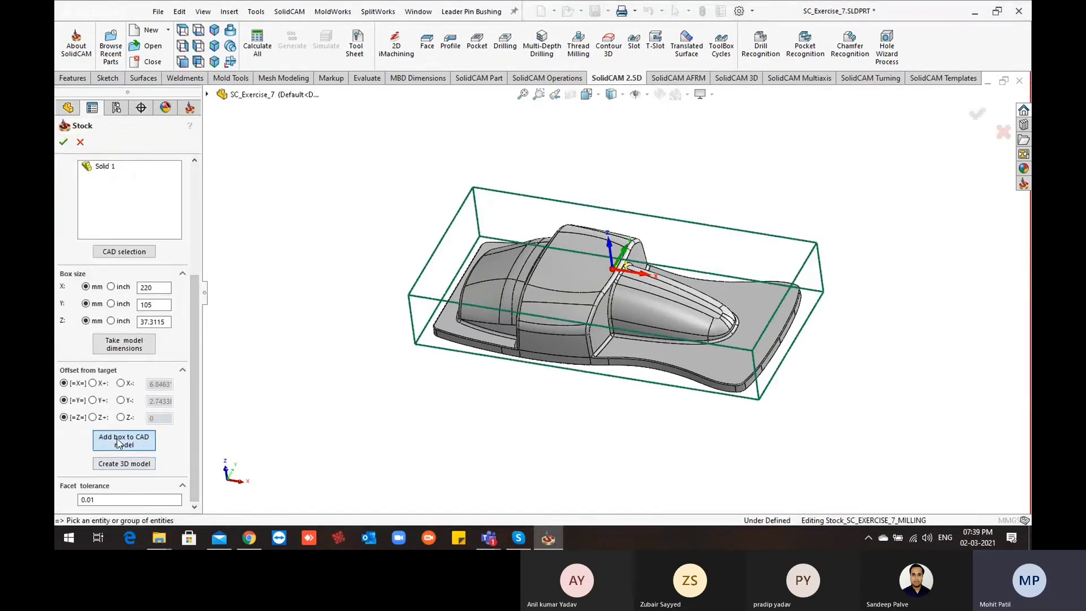
left_click(65, 141)
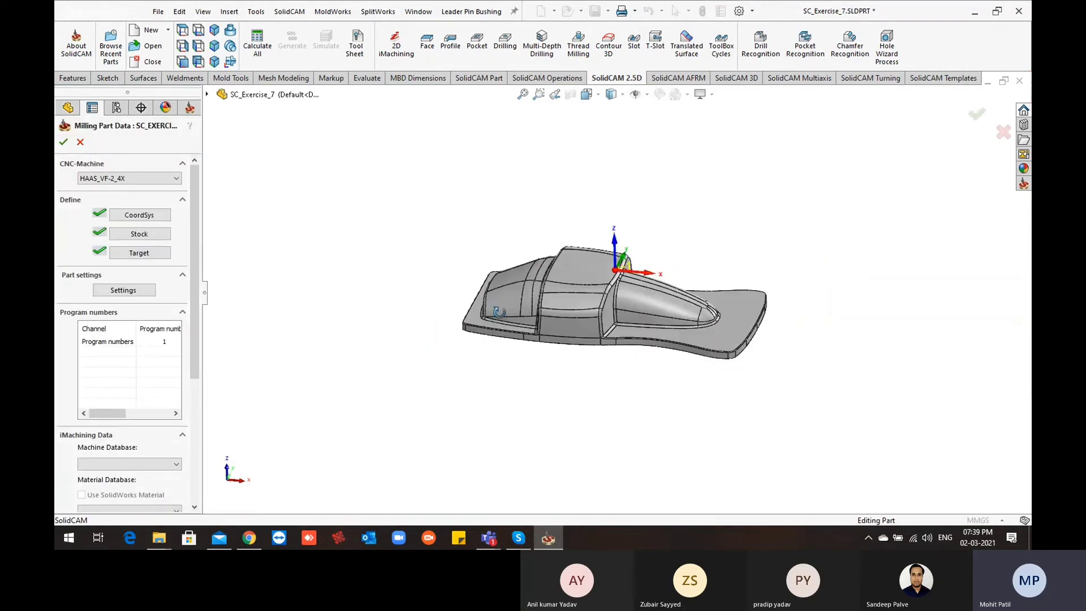
Step: Set the iMachining data to machine HASS_VF2 and material P20, and accept the milling part data
left_click_drag(192, 283, 189, 392)
left_click_drag(205, 297, 269, 294)
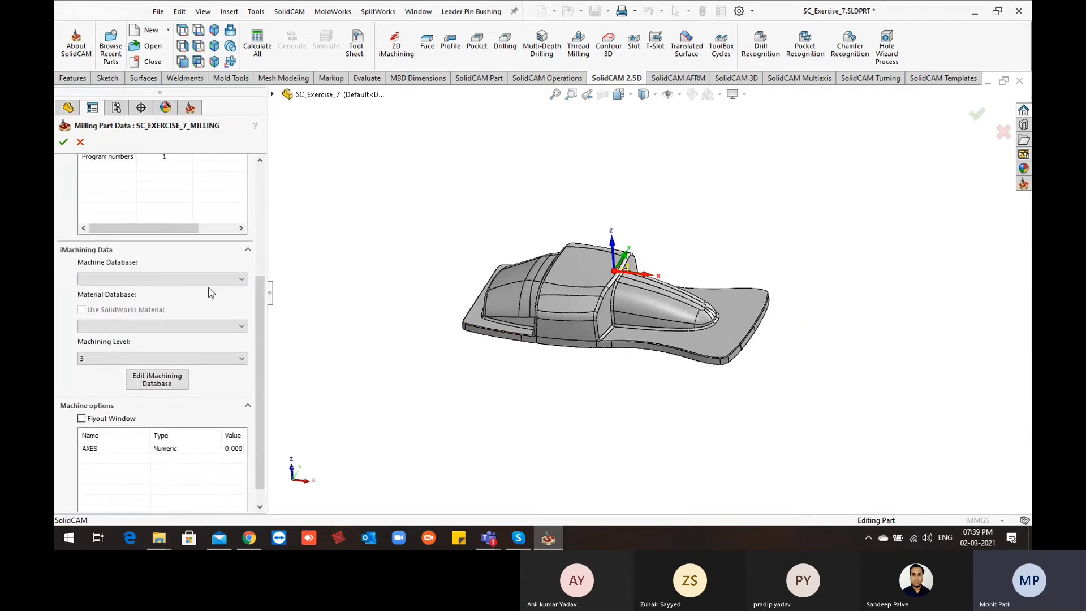
left_click(229, 279)
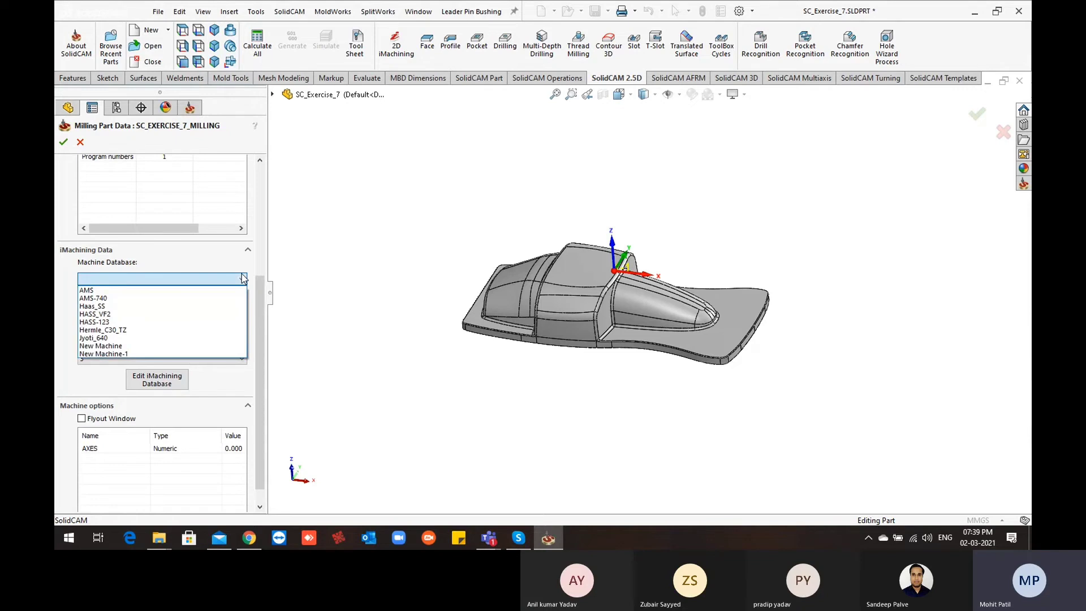
left_click(210, 314)
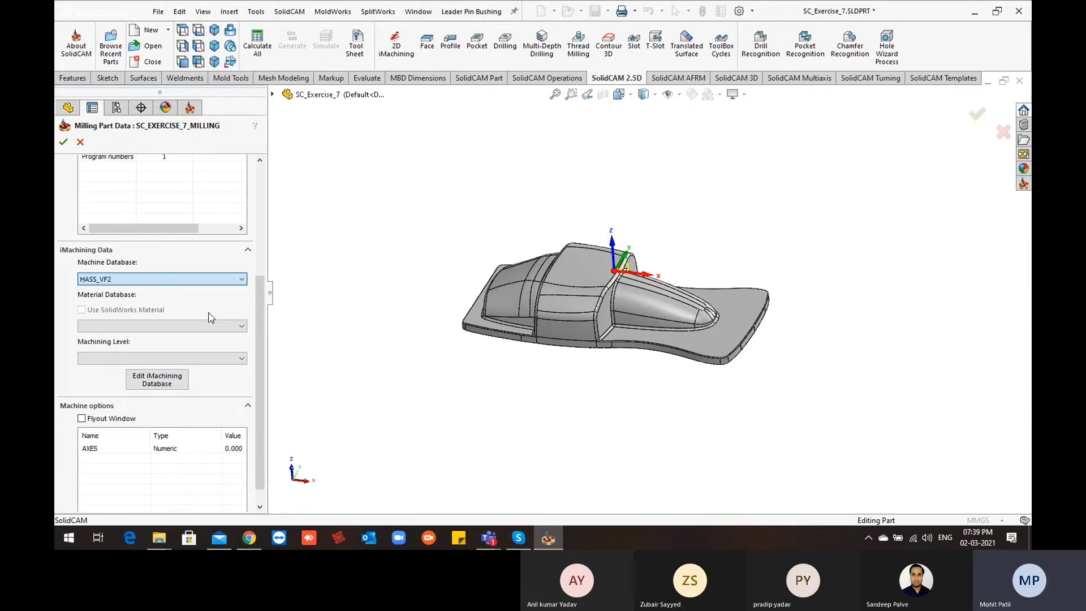
left_click(238, 327)
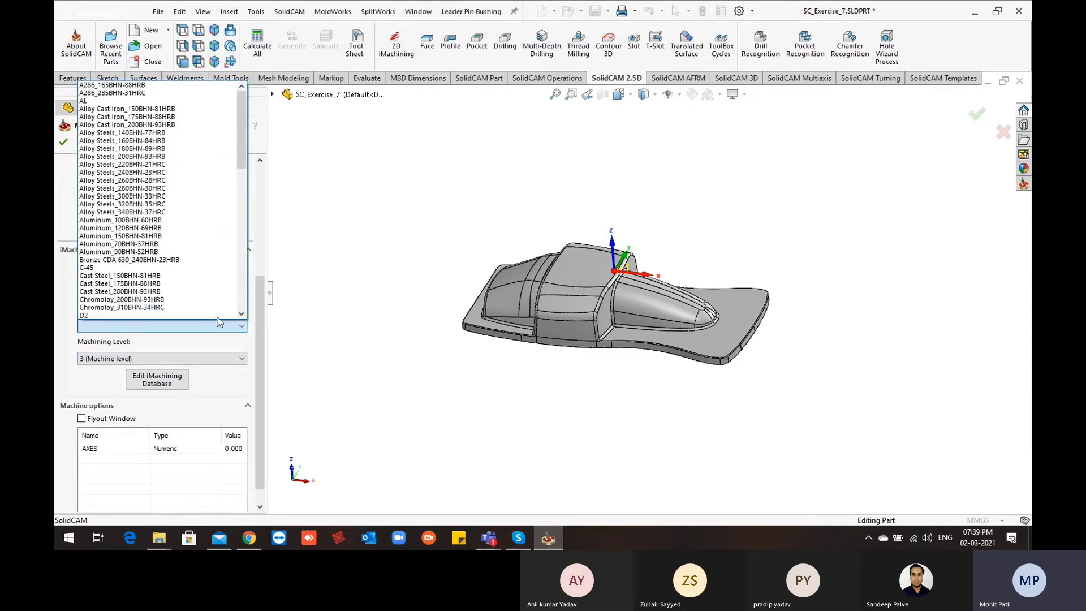
scroll(176, 268, "down", 5)
scroll(174, 266, "down", 8)
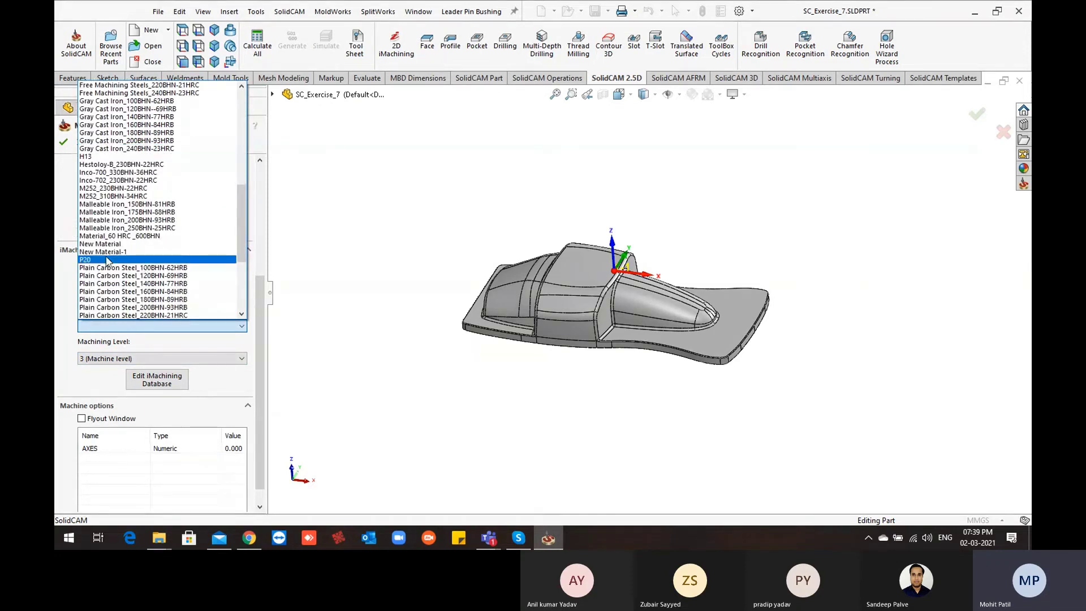
left_click(142, 260)
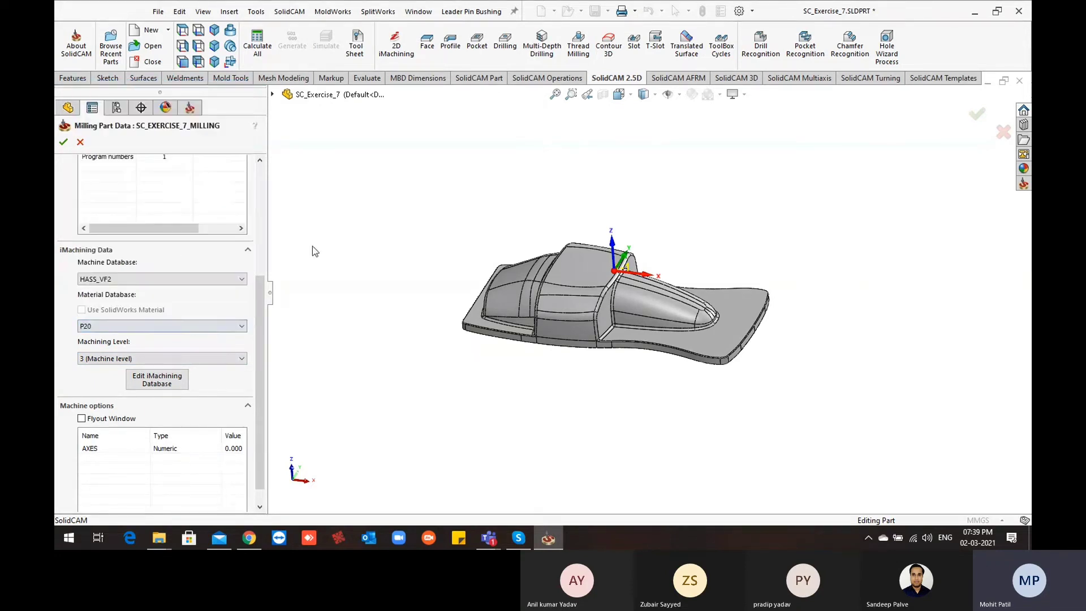
left_click(65, 141)
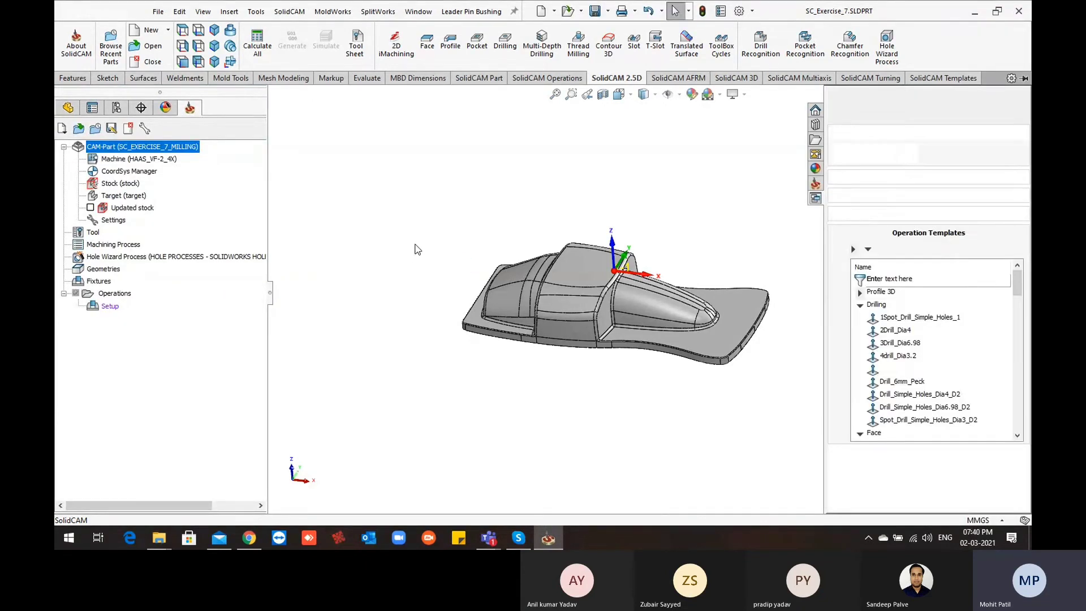
Step: Start a 3D iMachining operation on the target geometry and review its geometry and stock definition
scroll(631, 308, "down", 3)
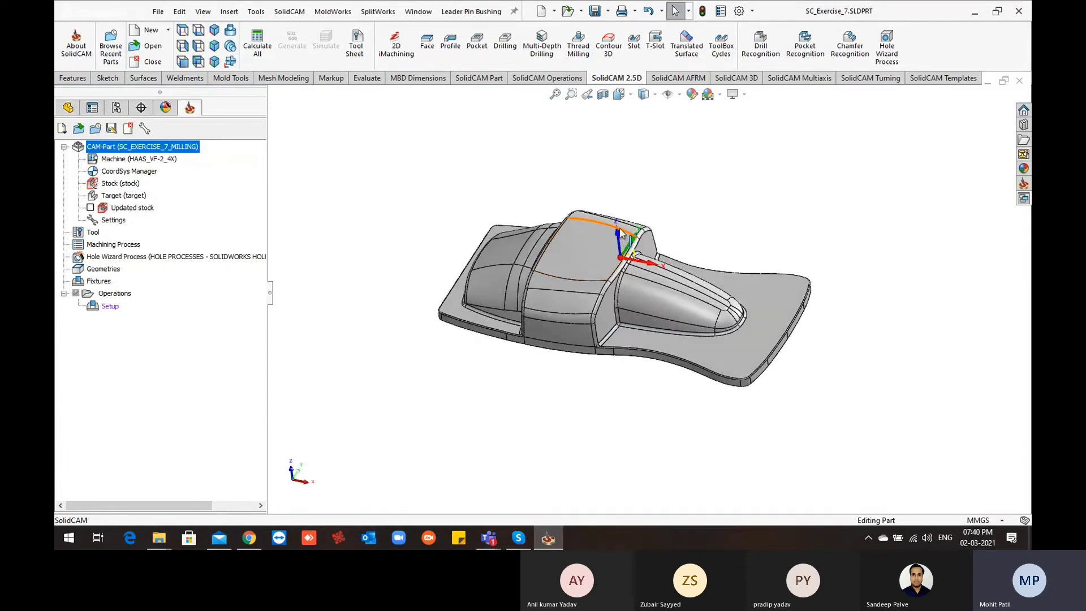
left_click(745, 83)
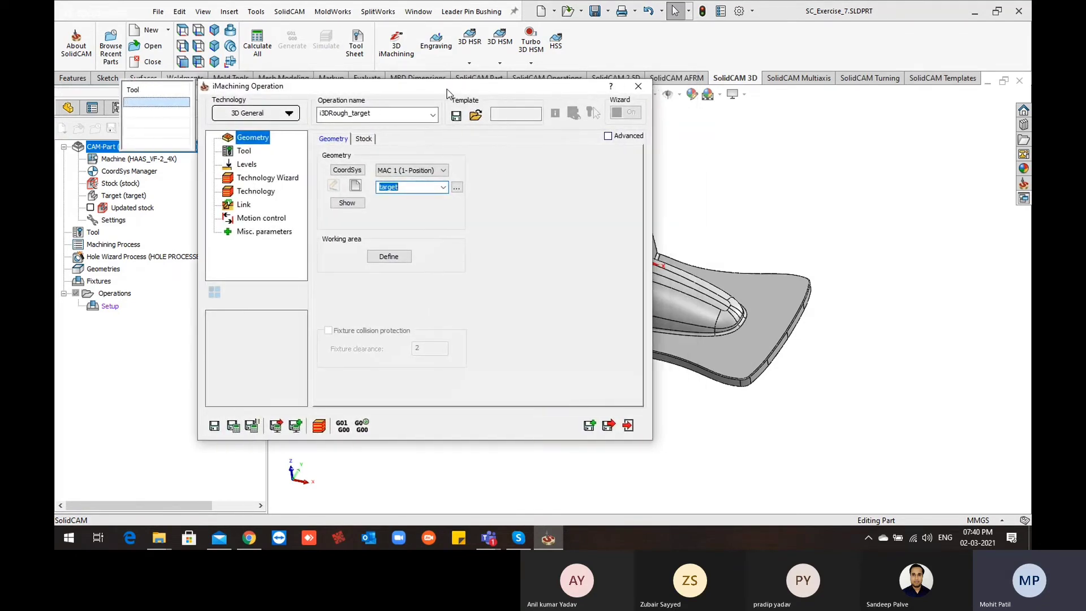
middle_click_drag(753, 281, 730, 304, "ctrl")
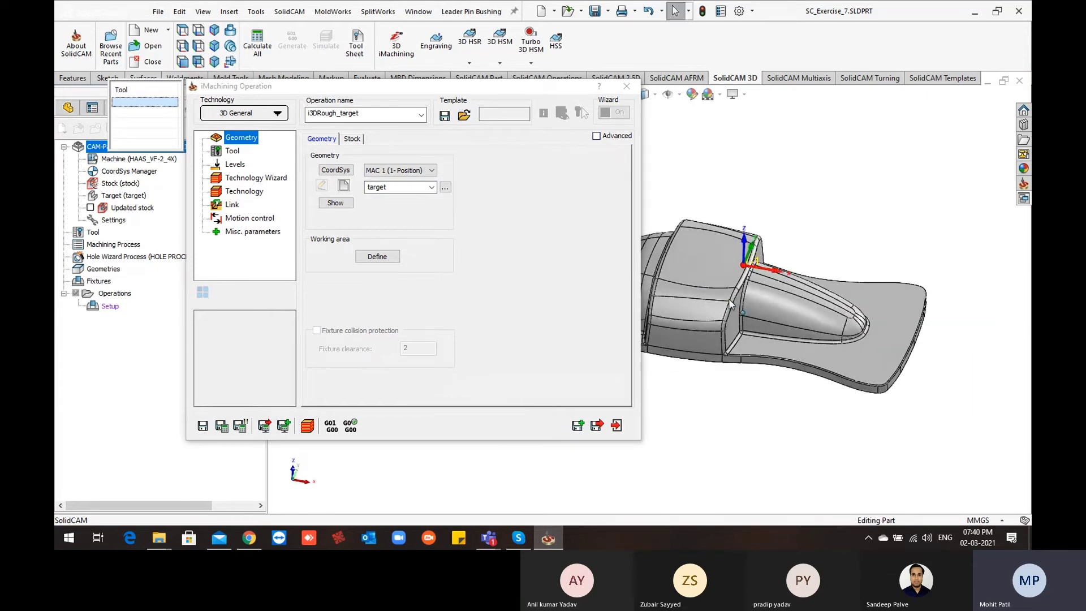
left_click(354, 139)
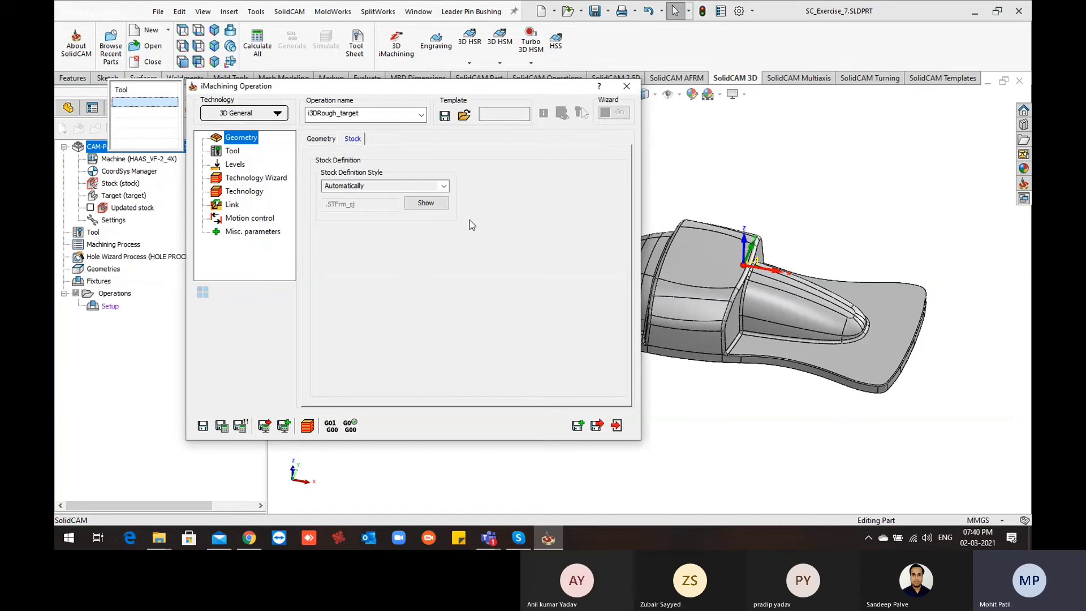
left_click(308, 141)
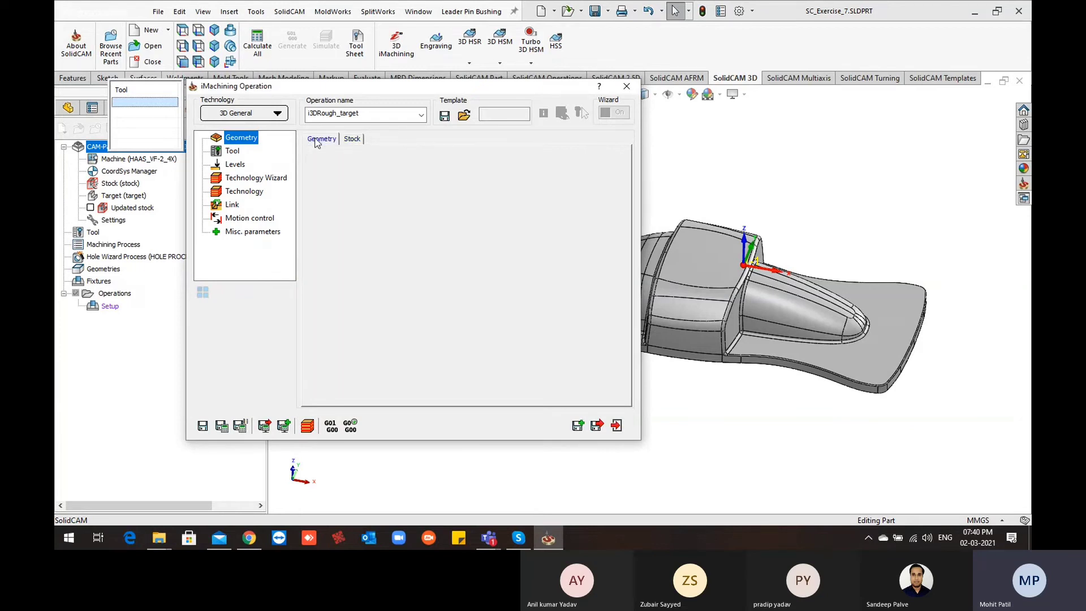
Step: Open tool selection for the roughing operation and start adding a new milling tool
left_click(233, 151)
left_click(331, 175)
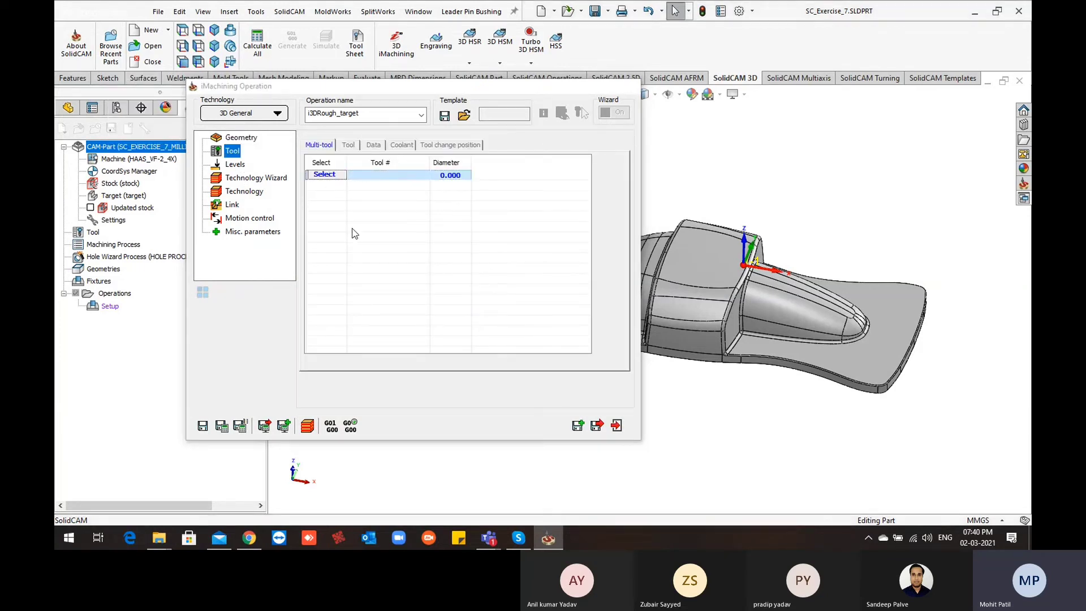
left_click(206, 395)
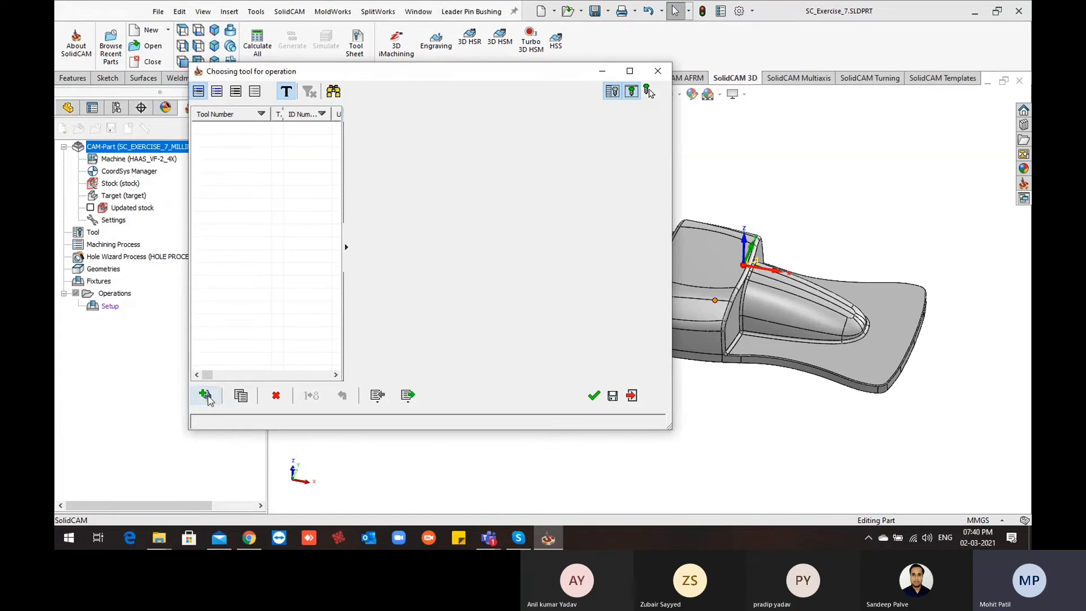
left_click_drag(502, 72, 301, 155)
Step: Measure the part's height between its top point and the bottom face
left_click(367, 78)
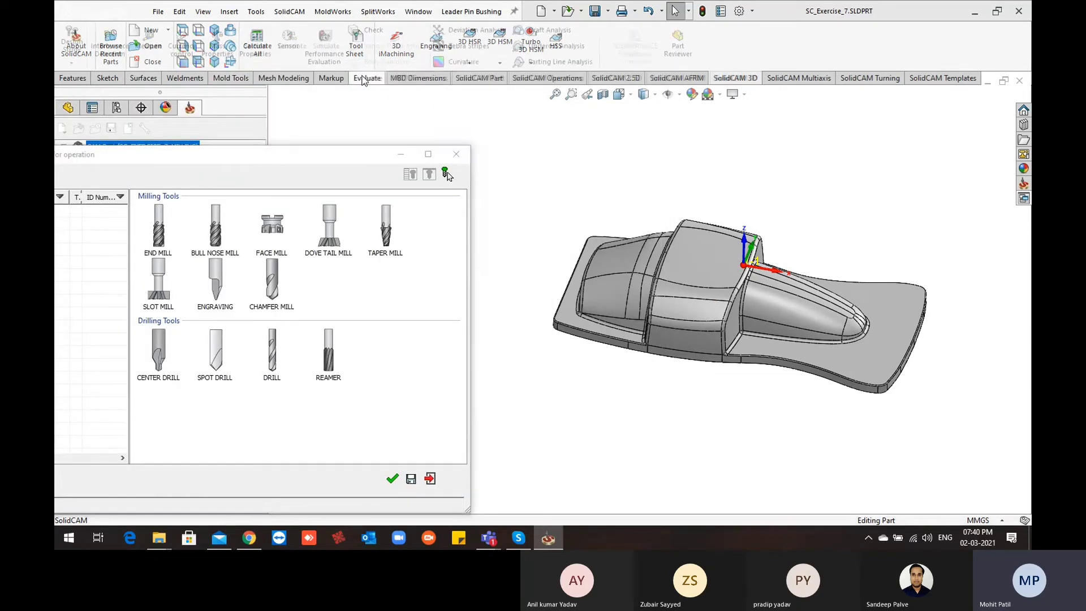
left_click(146, 41)
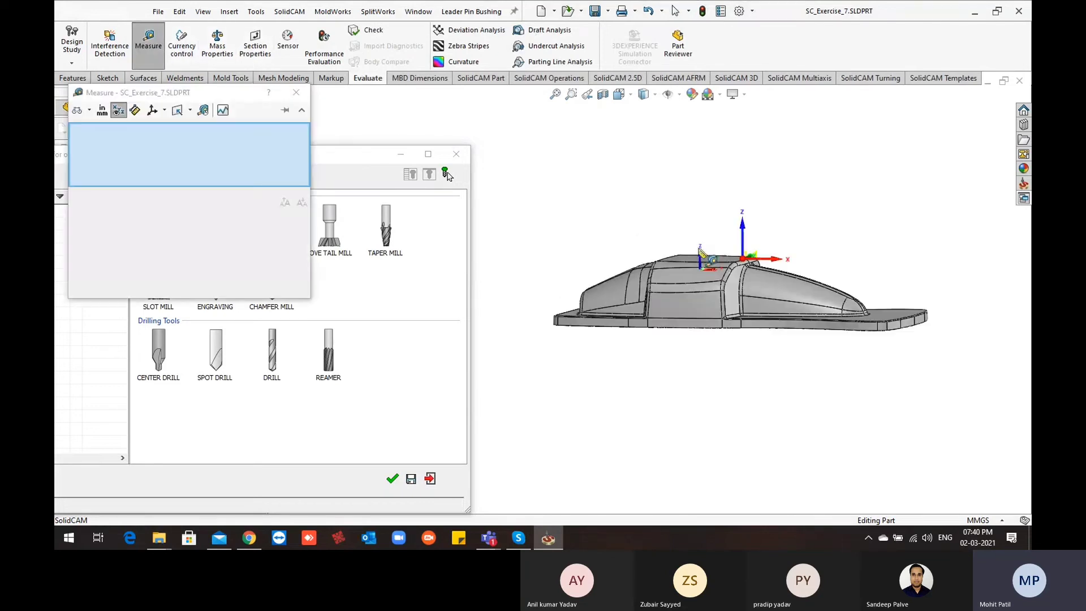
middle_click_drag(673, 323, 650, 393)
left_click(666, 319)
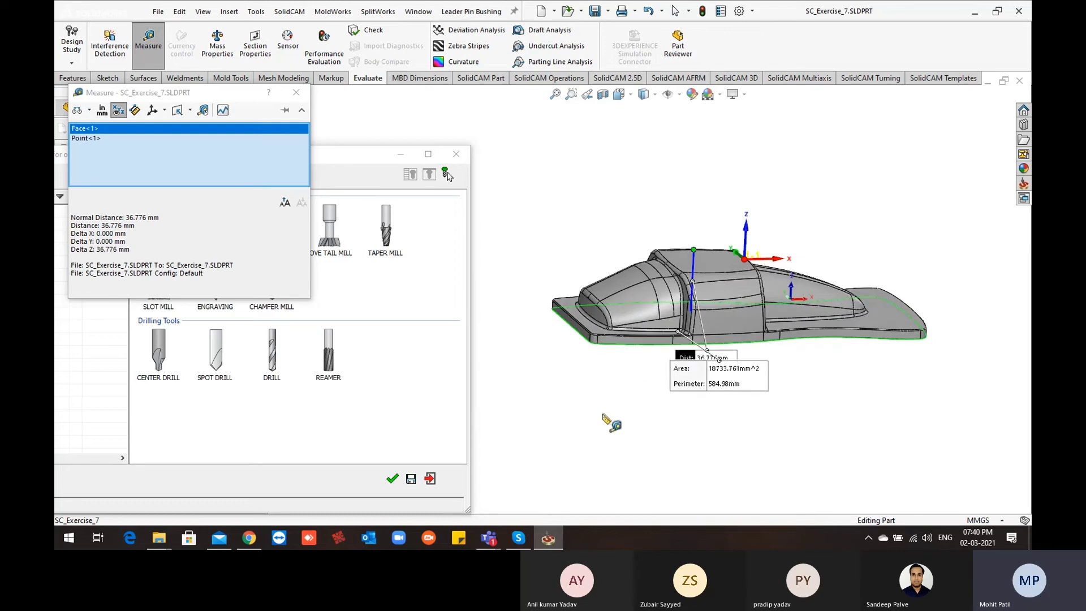
left_click(603, 416)
Step: Measure the part's overall length between its two opposite end faces
scroll(570, 323, "down", 3)
left_click(602, 328)
middle_click_drag(603, 328, 915, 355)
left_click(946, 298)
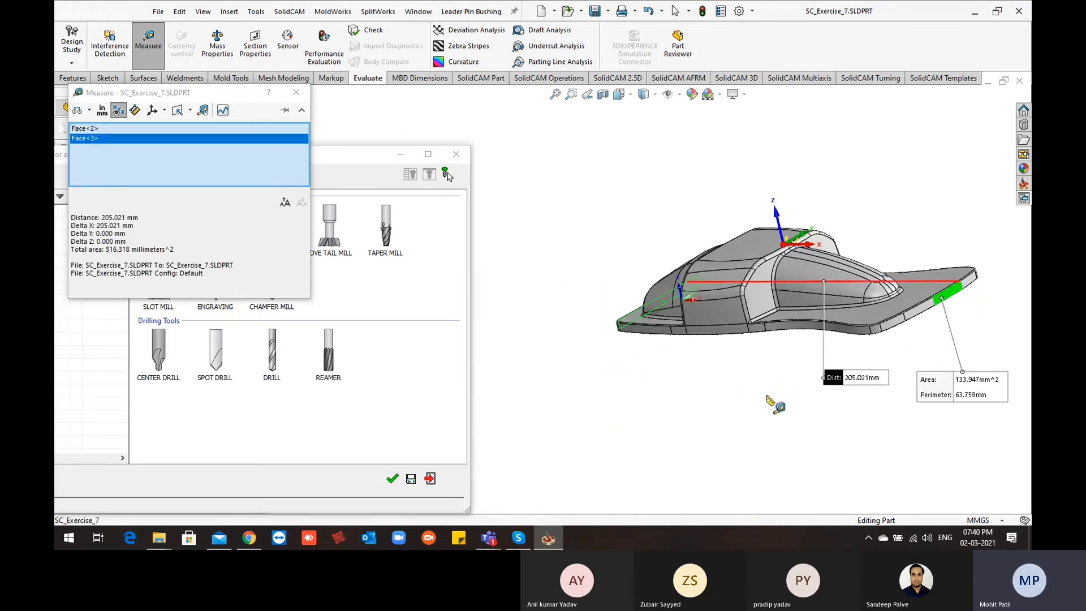
Step: Measure the part's width from the outer edge on one side to the opposite side face, and close the measurement
middle_click_drag(739, 431, 717, 424)
left_click(729, 354)
middle_click_drag(726, 349, 693, 381)
left_click(691, 308)
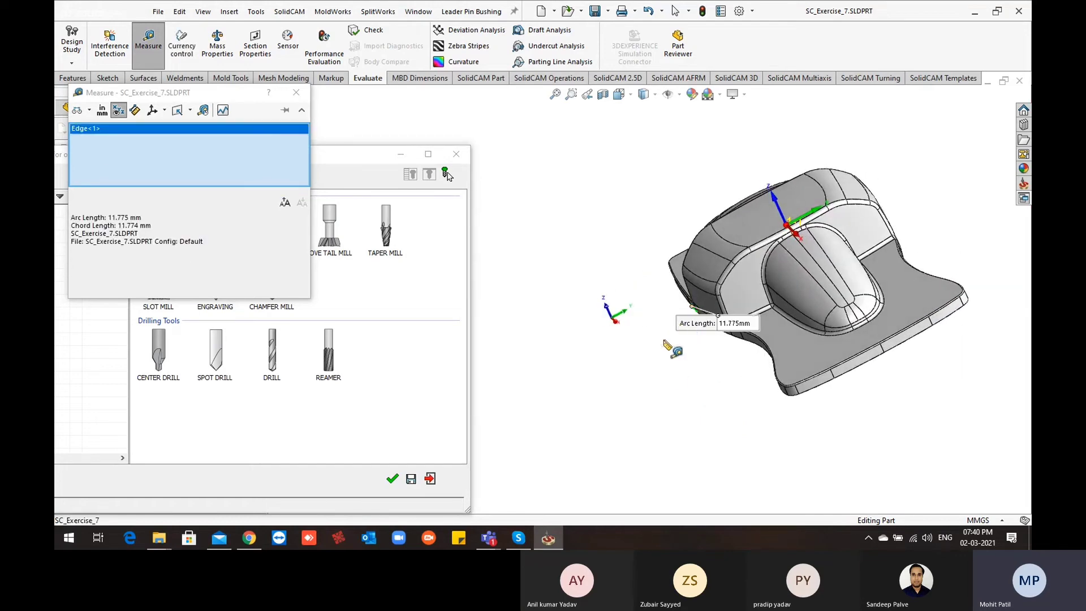
middle_click_drag(673, 343, 902, 192)
left_click(923, 210)
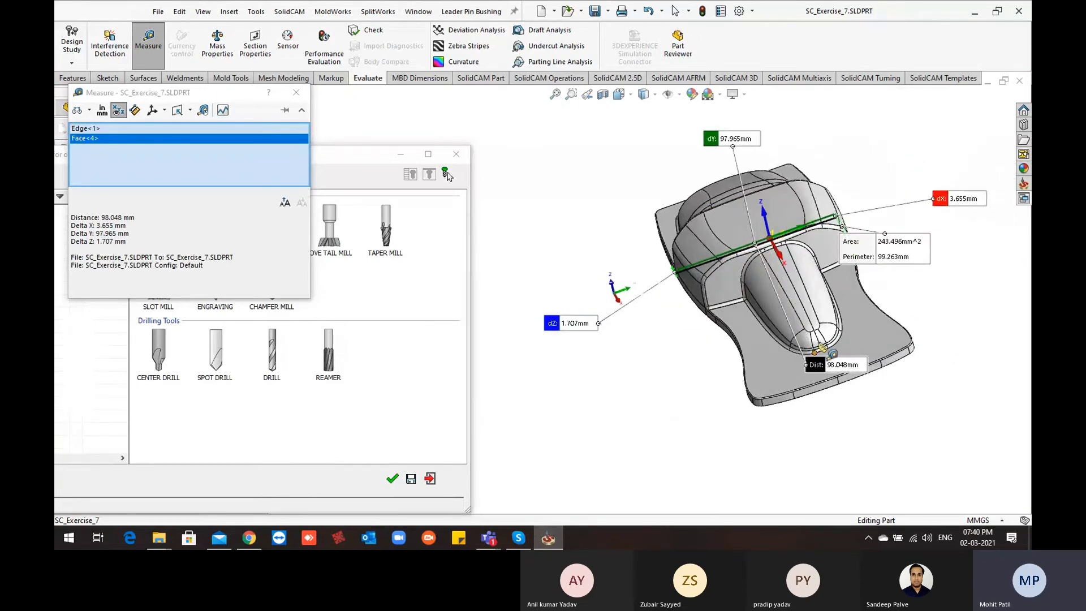
middle_click_drag(618, 446, 659, 413)
left_click(658, 413)
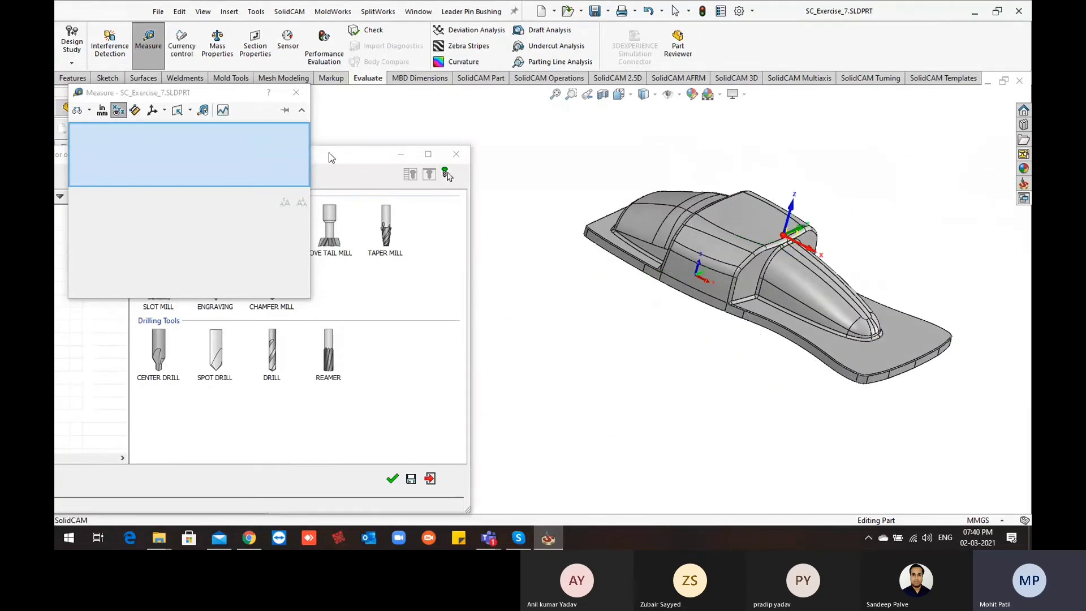
left_click(296, 92)
Step: Add an end mill as the operation's tool with a 12 mm diameter, matching shoulder and arbor diameters
left_click_drag(313, 160, 450, 109)
scroll(666, 298, "up", 2)
scroll(666, 299, "down", 1)
middle_click_drag(693, 337, 783, 353)
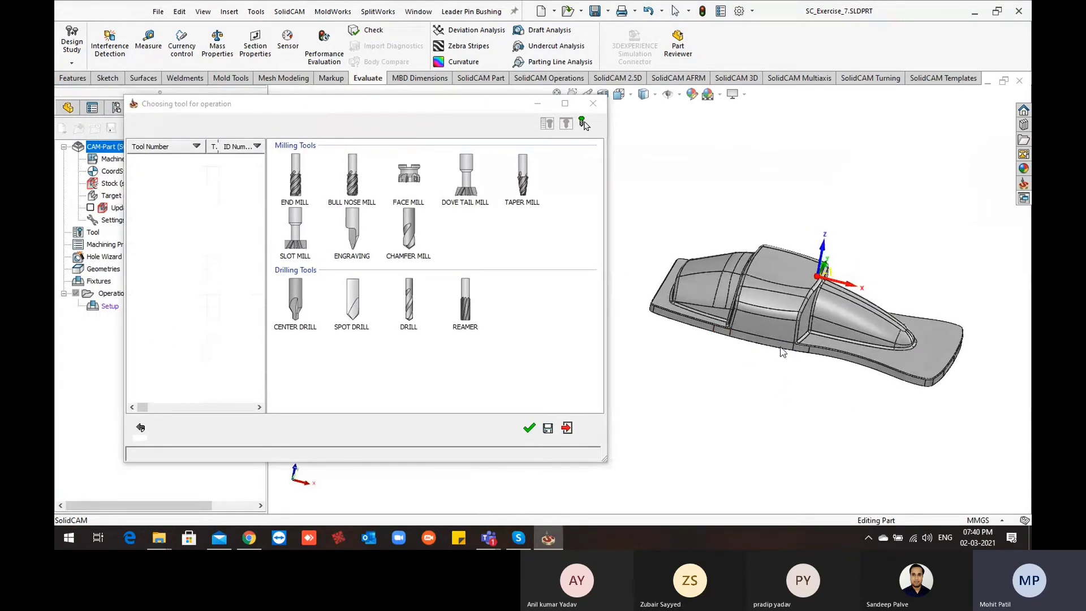
left_click(292, 182)
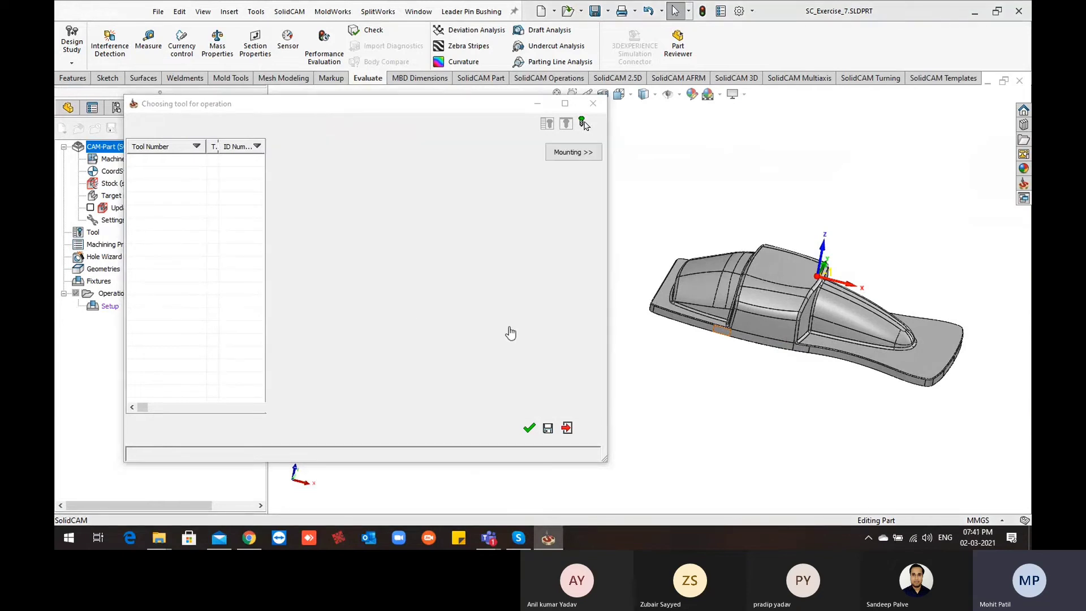
left_click(455, 238)
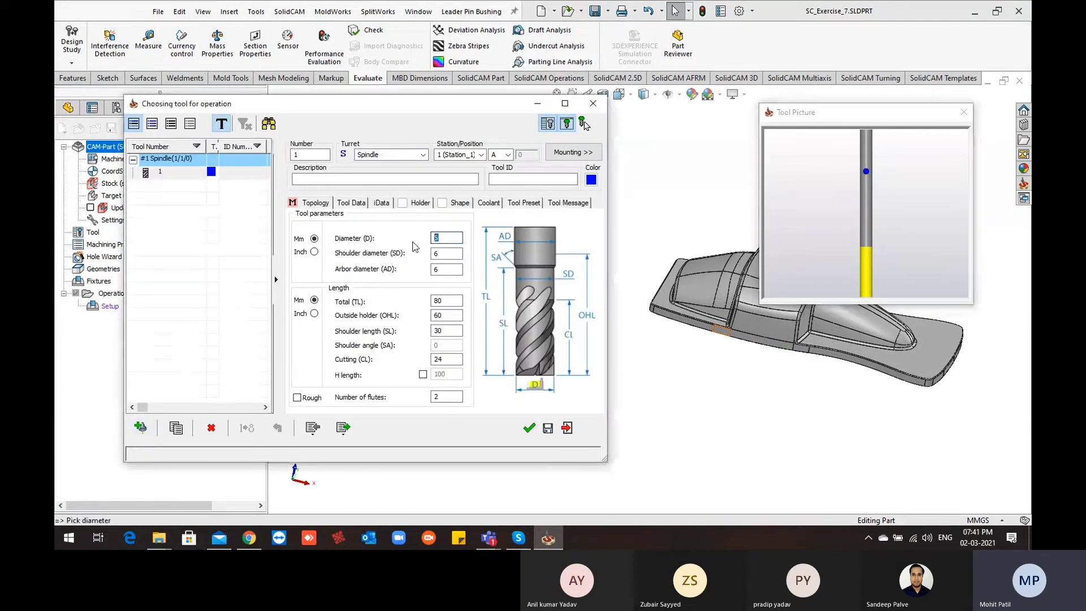
type("12")
left_click(447, 269)
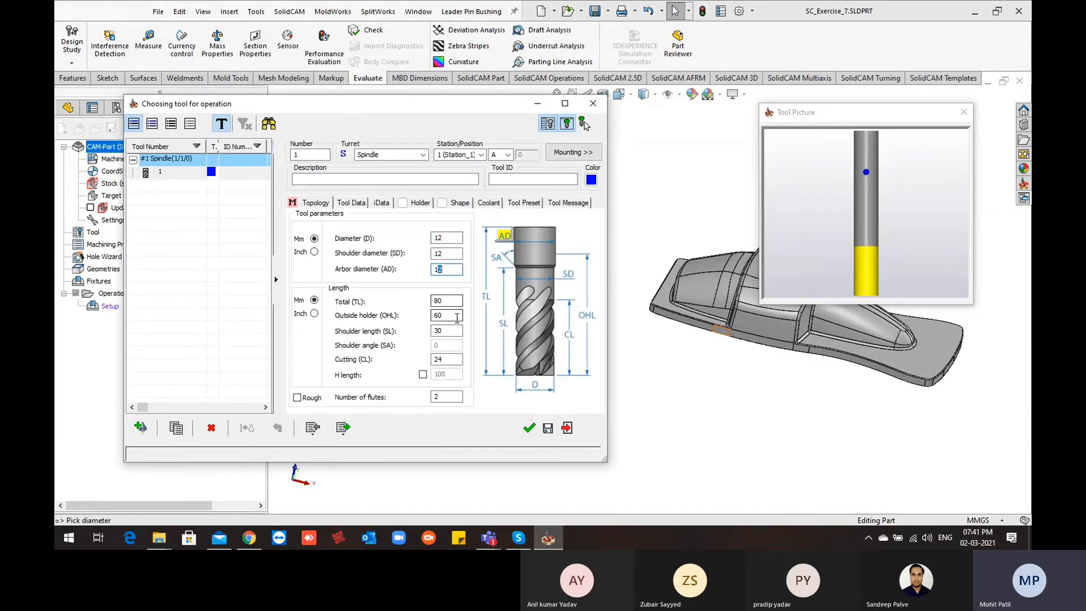
Step: Set the end mill's outside holder length to 40 mm, cutting length to 25 mm and number of flutes to 4
left_click(433, 315)
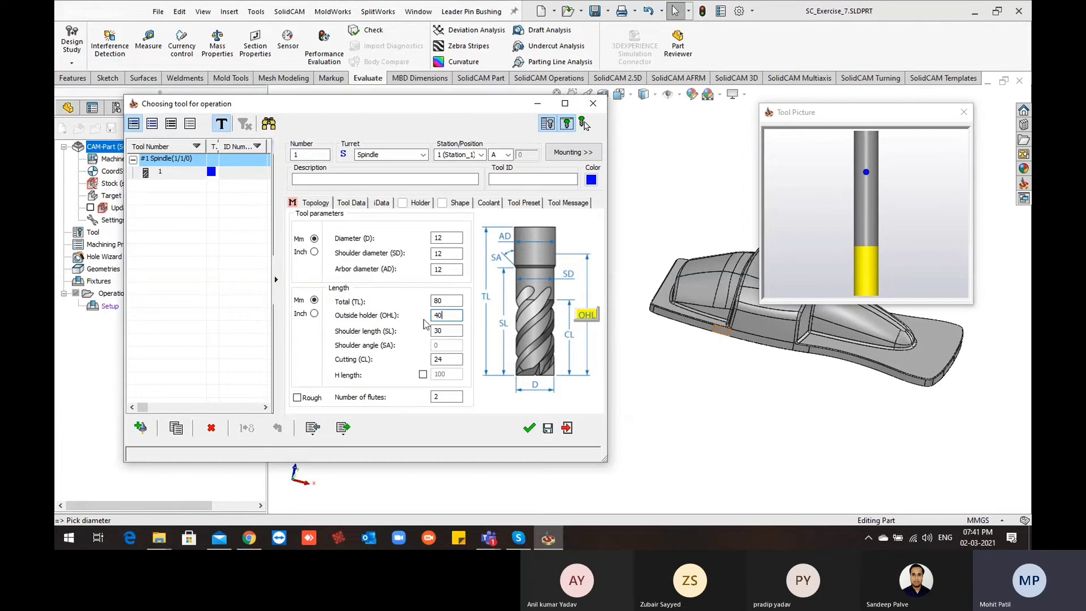
left_click(449, 332)
left_click_drag(443, 358, 415, 358)
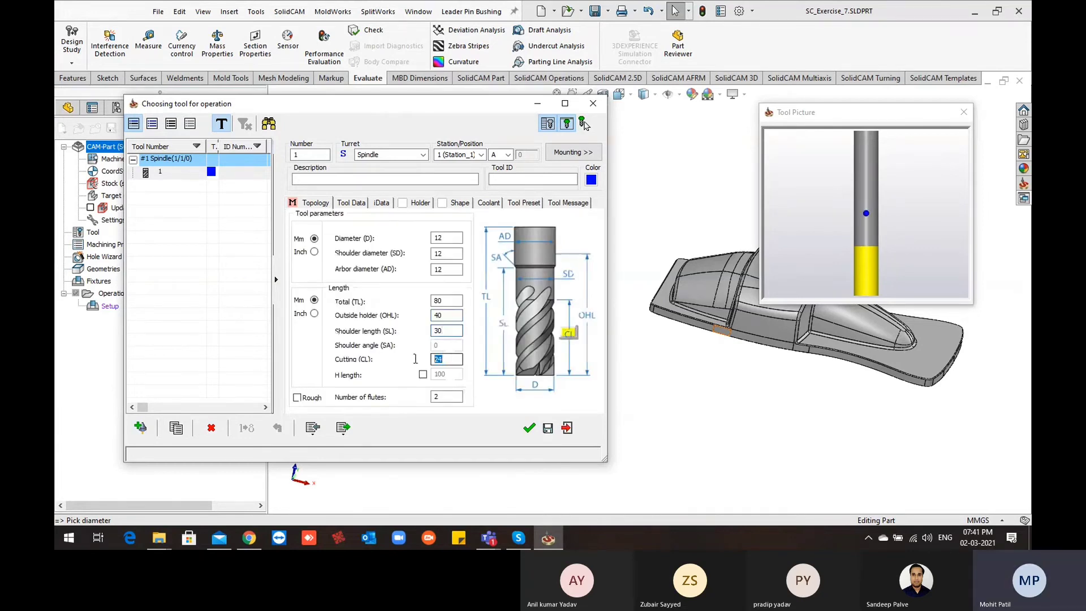
type("25")
key("Tab")
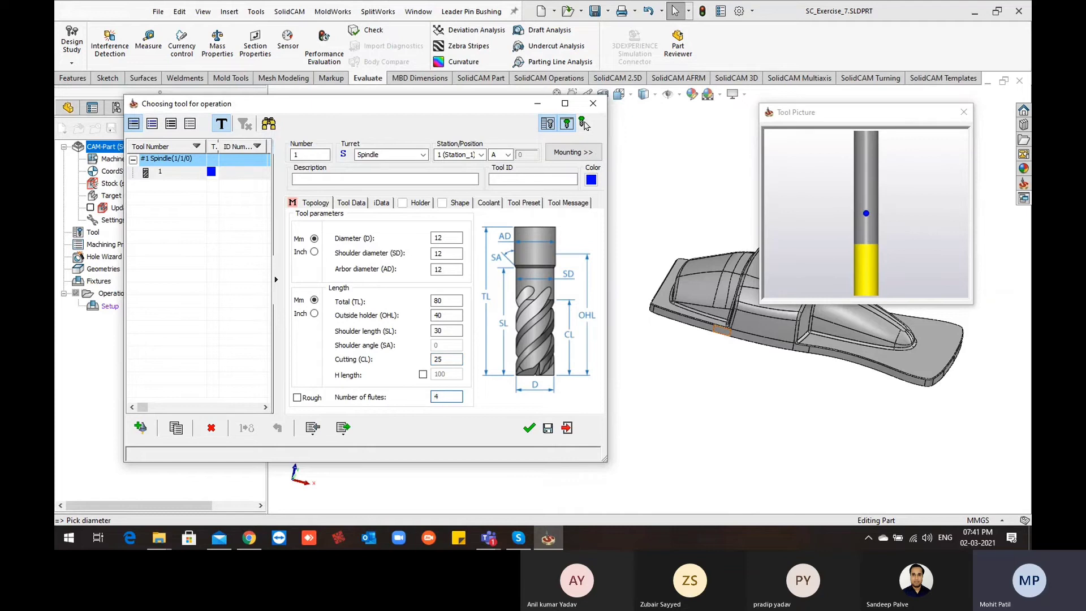
Step: Check the end mill's iMachining data and accept it as the operation's tool
left_click(383, 204)
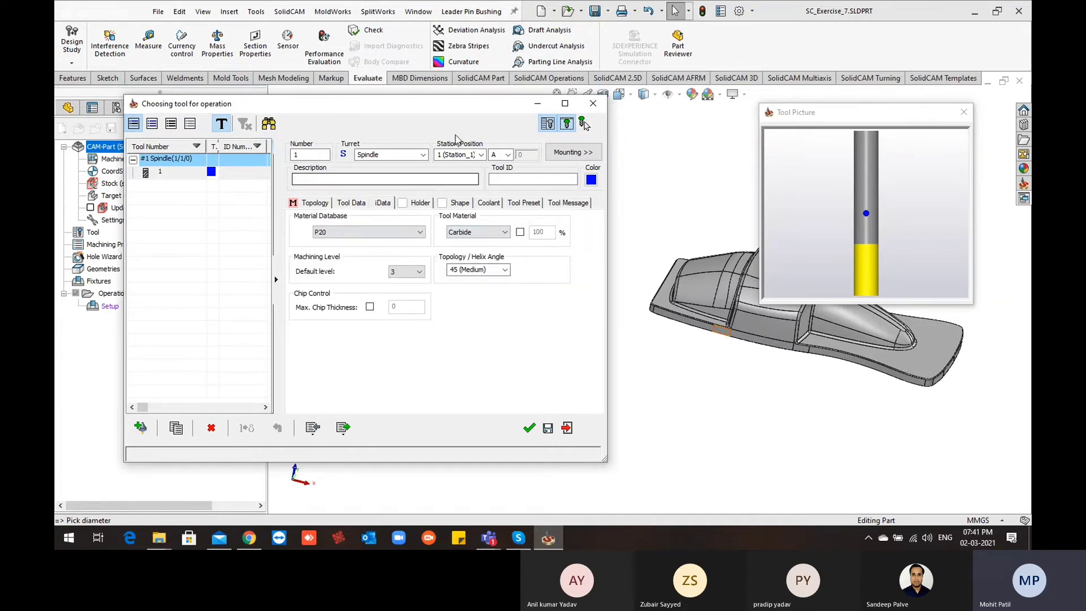
left_click_drag(455, 101, 519, 101)
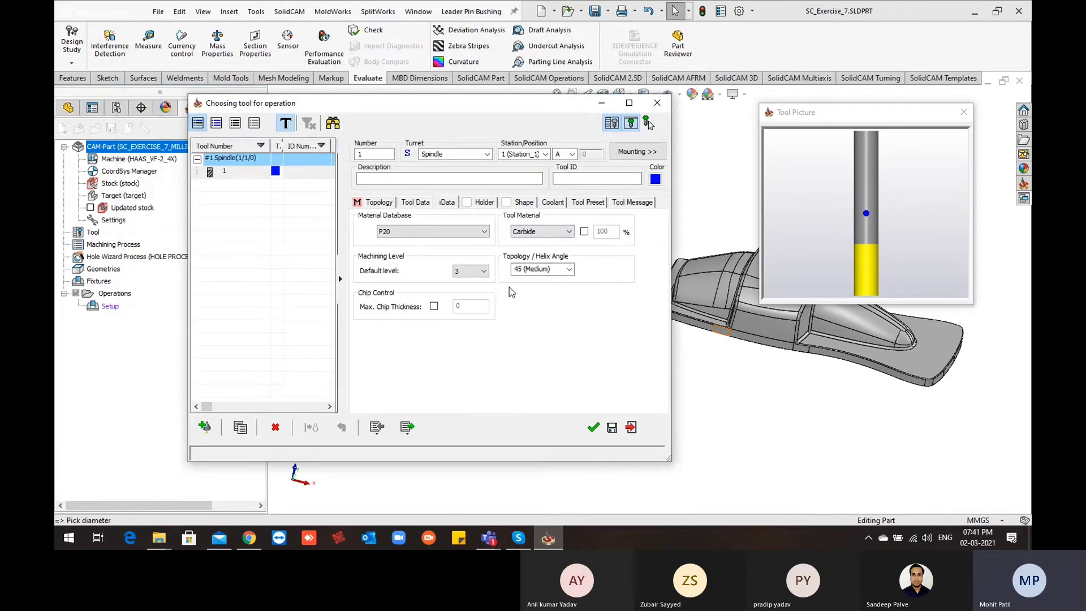
left_click(593, 427)
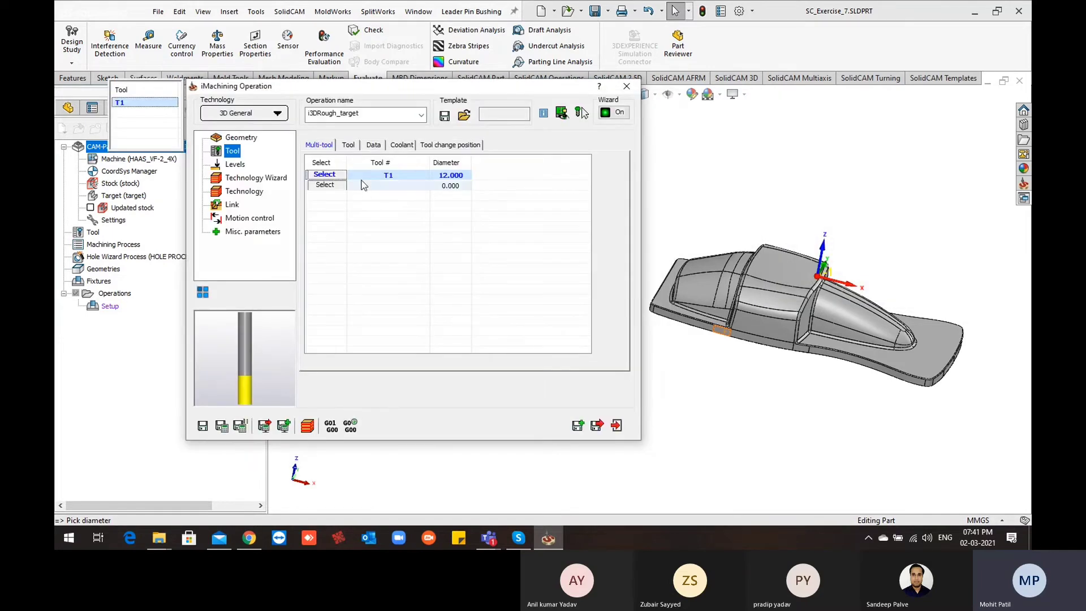
Step: Assign the global holder BT40 EM 12x65 to the 12 mm end mill and accept the tool
left_click(336, 175)
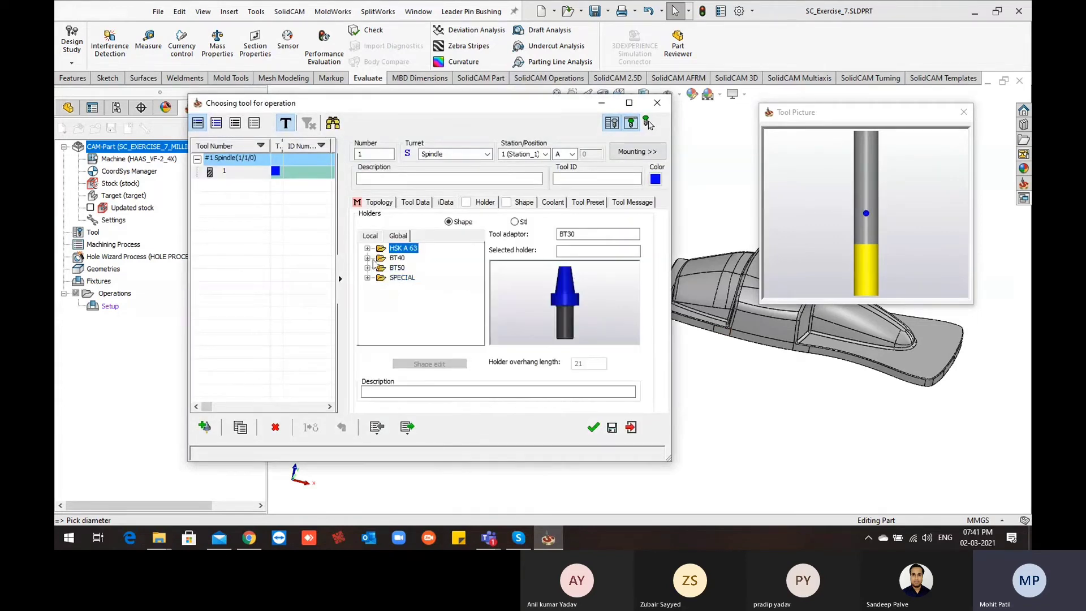
left_click(367, 258)
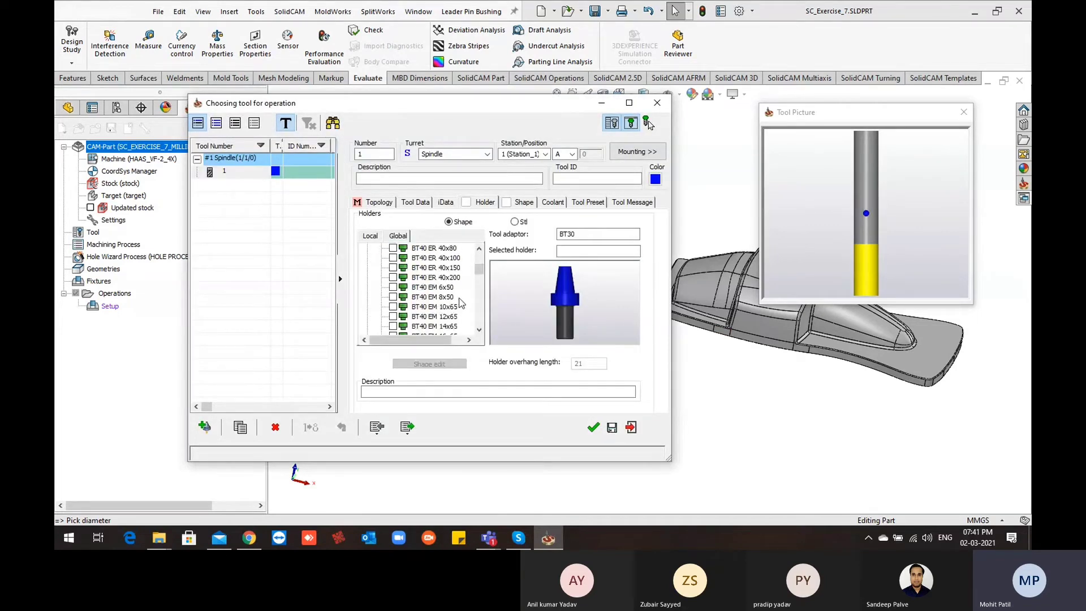
left_click(392, 258)
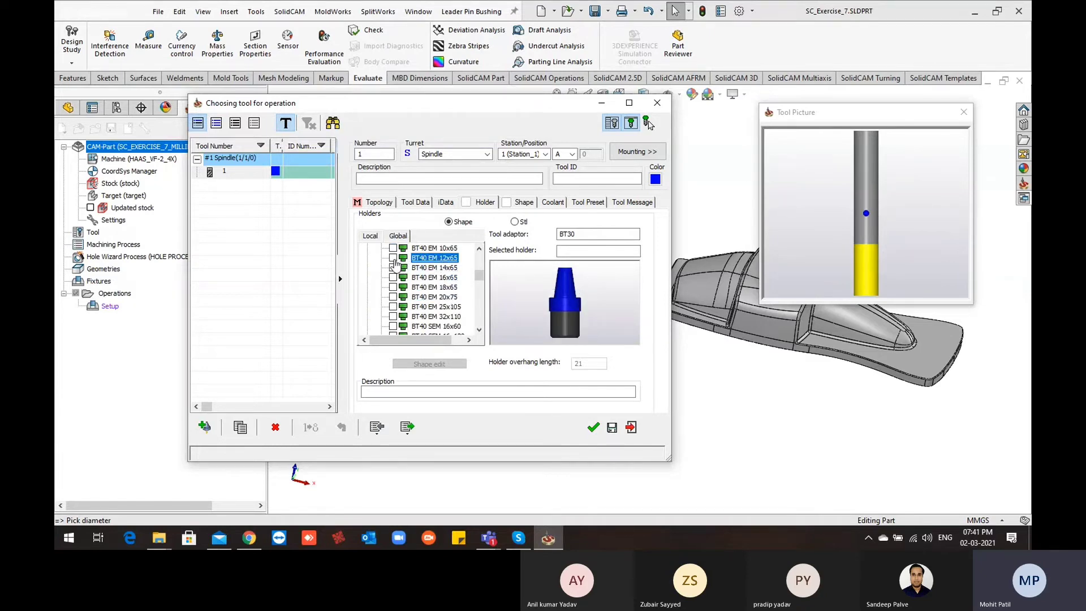
left_click(592, 427)
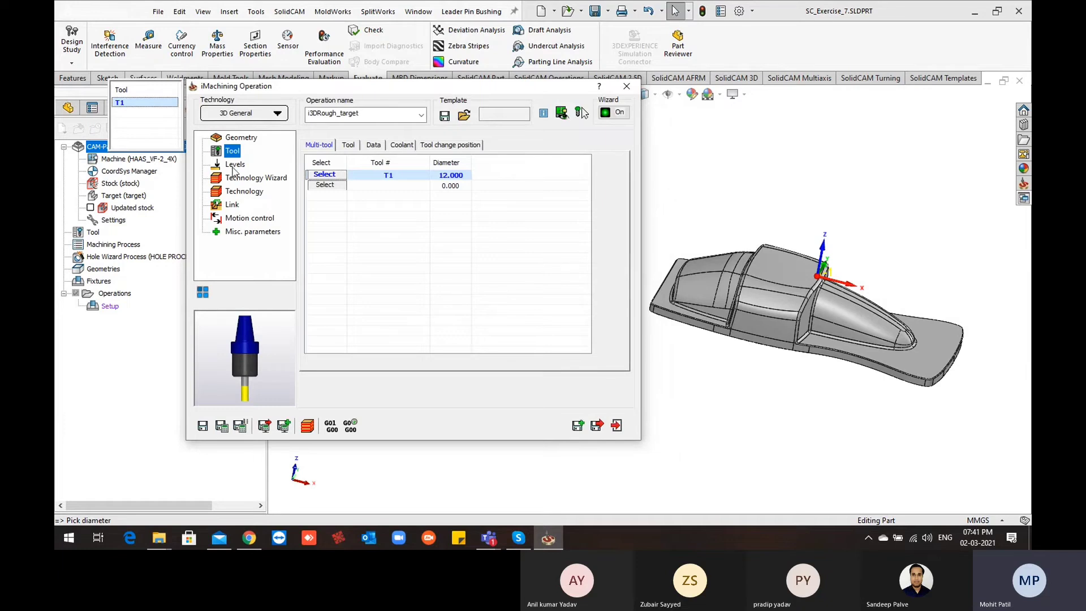
Step: Review the operation's milling levels and set the machining level to 6 in the Technology Wizard
left_click(234, 165)
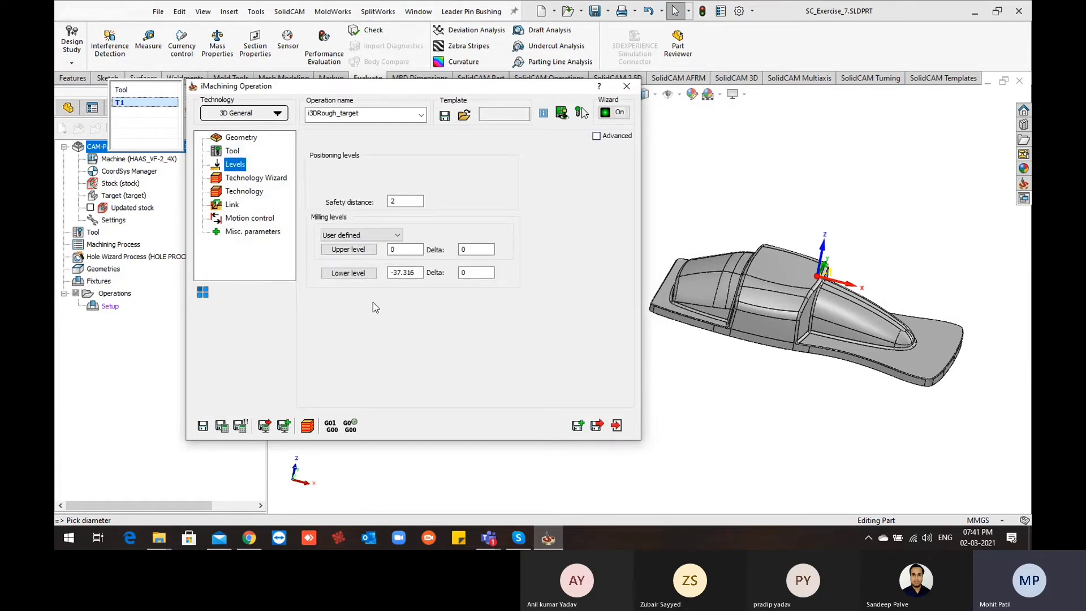
left_click(240, 179)
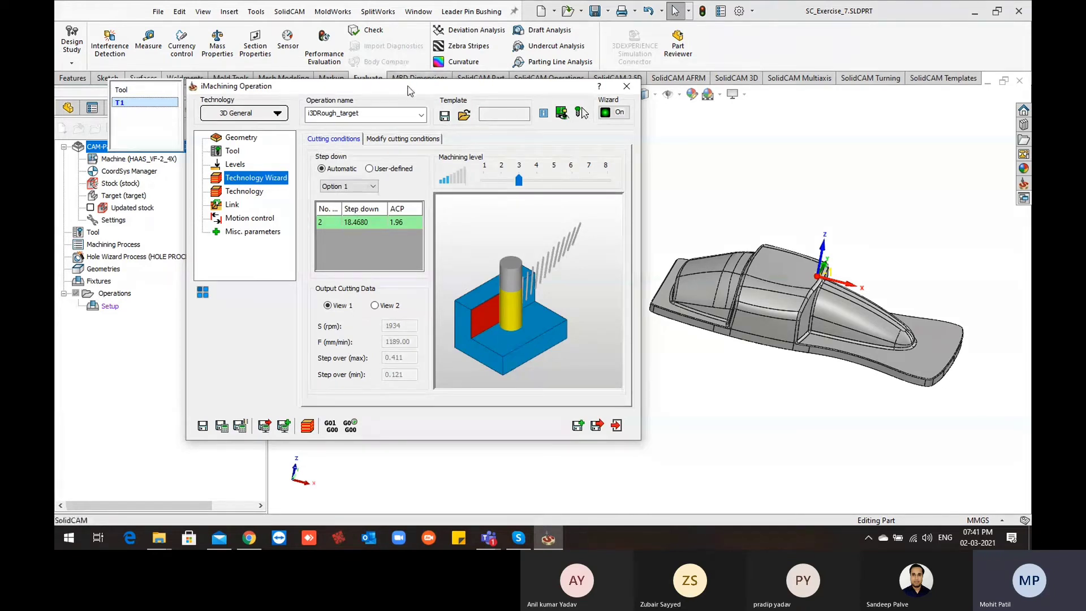
left_click_drag(409, 91, 382, 81)
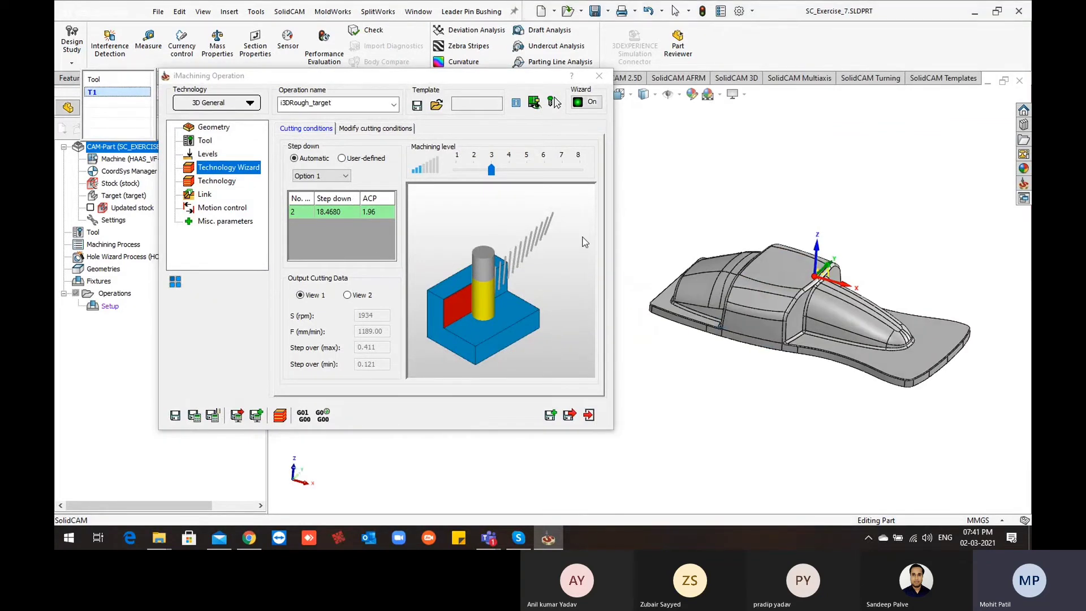
left_click_drag(491, 169, 527, 172)
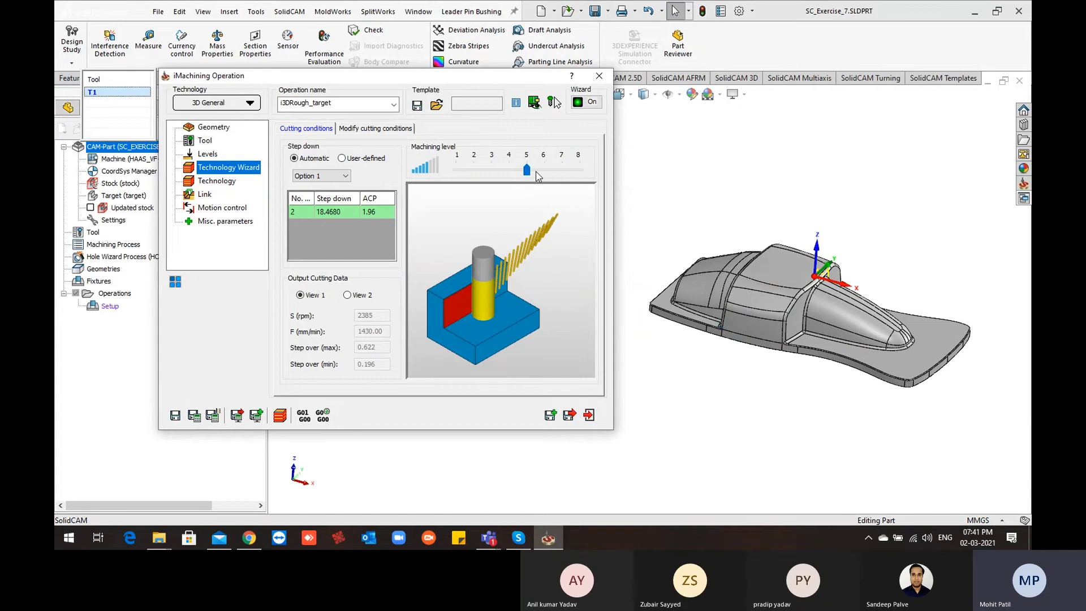
left_click(536, 172)
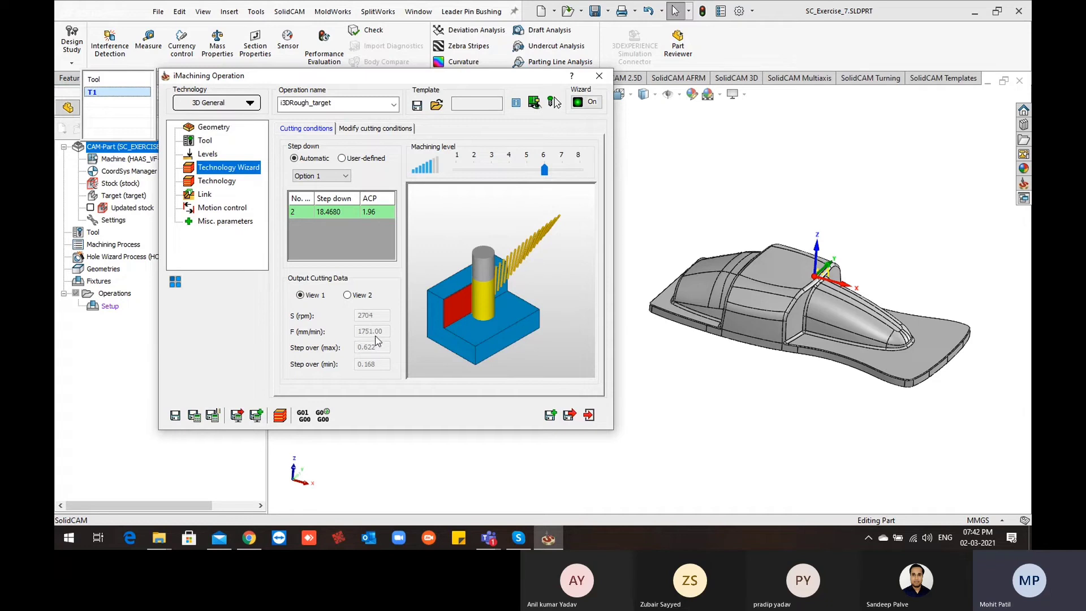
Step: Review the operation's cutting-condition overrides and its technology settings with 0.4 wall and floor offsets, and save and calculate the operation
left_click(374, 129)
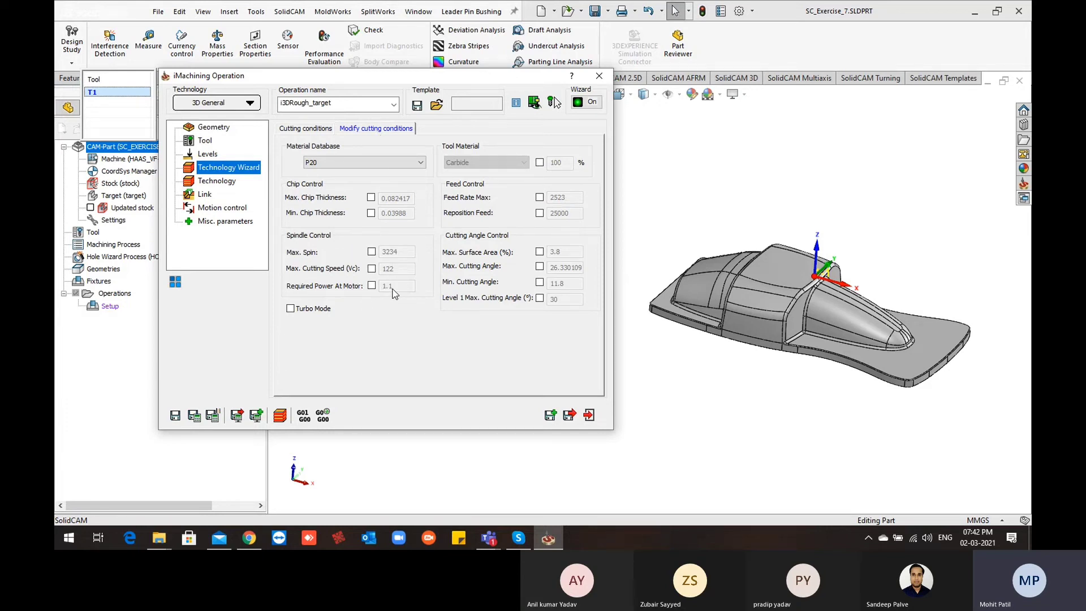
left_click(205, 181)
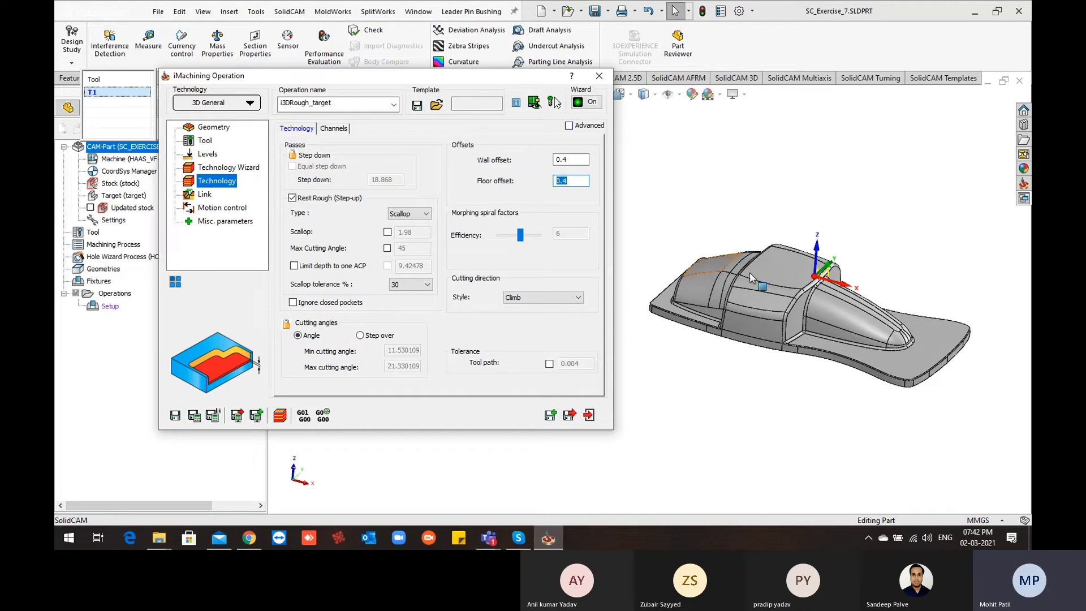
middle_click_drag(759, 273, 719, 330)
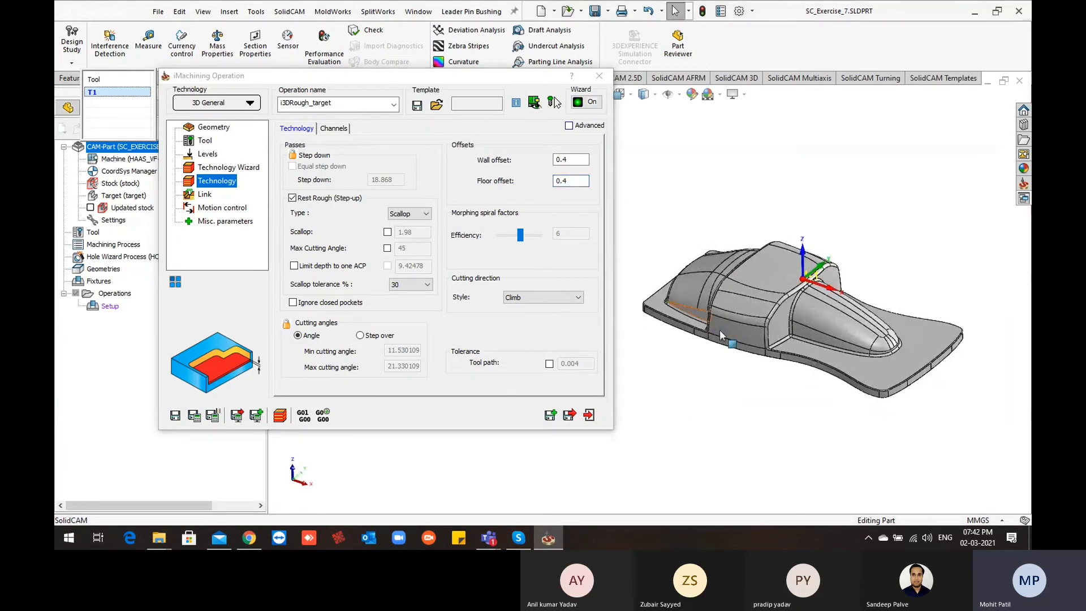
left_click(194, 416)
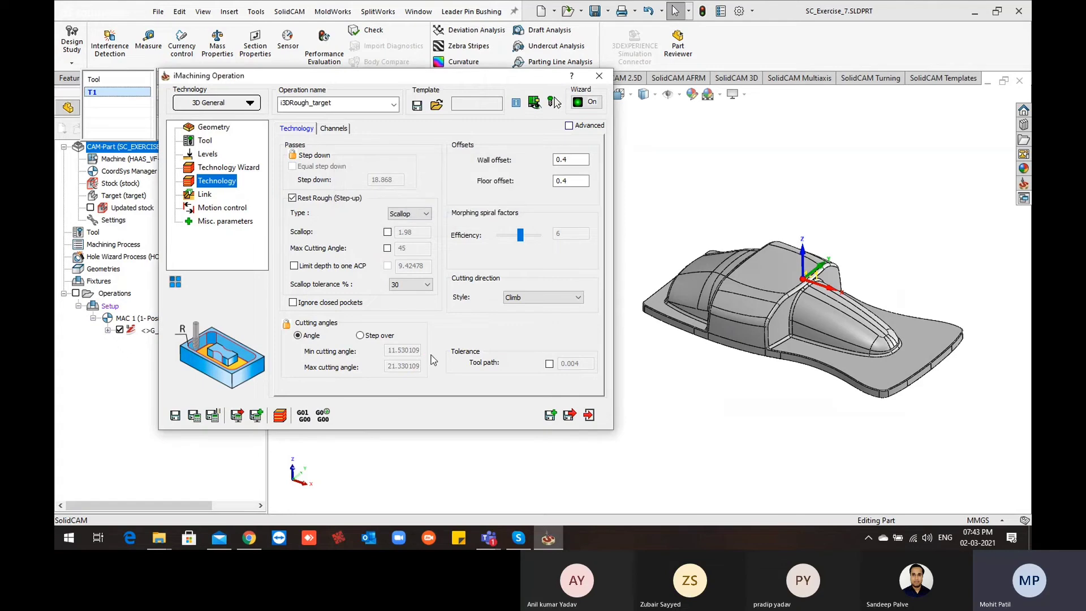
Step: Inspect the calculated roughing tool path around the part alongside the step down in the Technology Wizard's cutting conditions
middle_click_drag(669, 354, 675, 300)
left_click(240, 169)
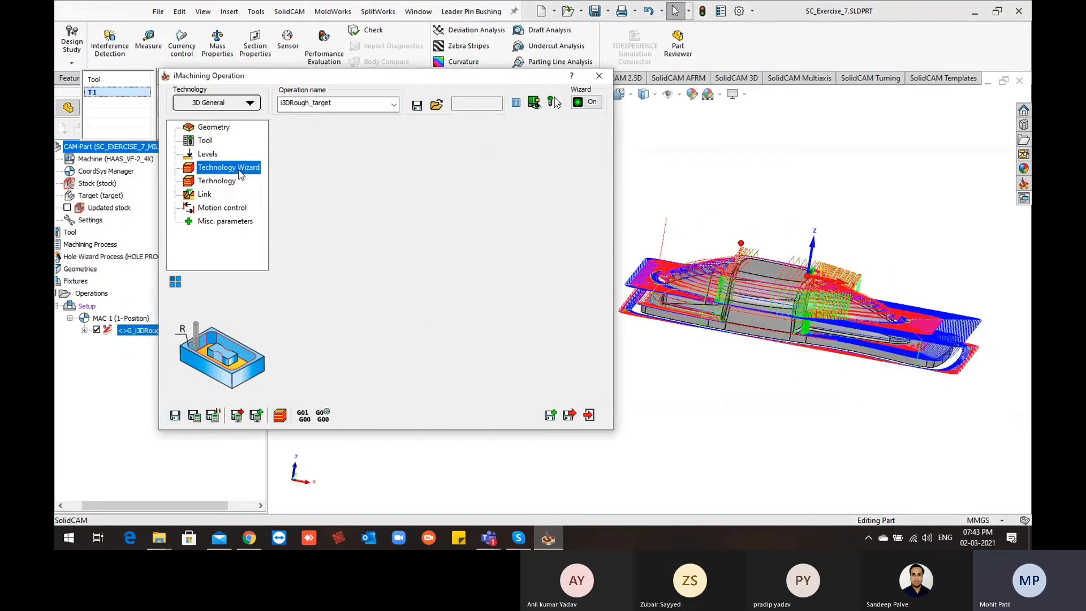
left_click(304, 129)
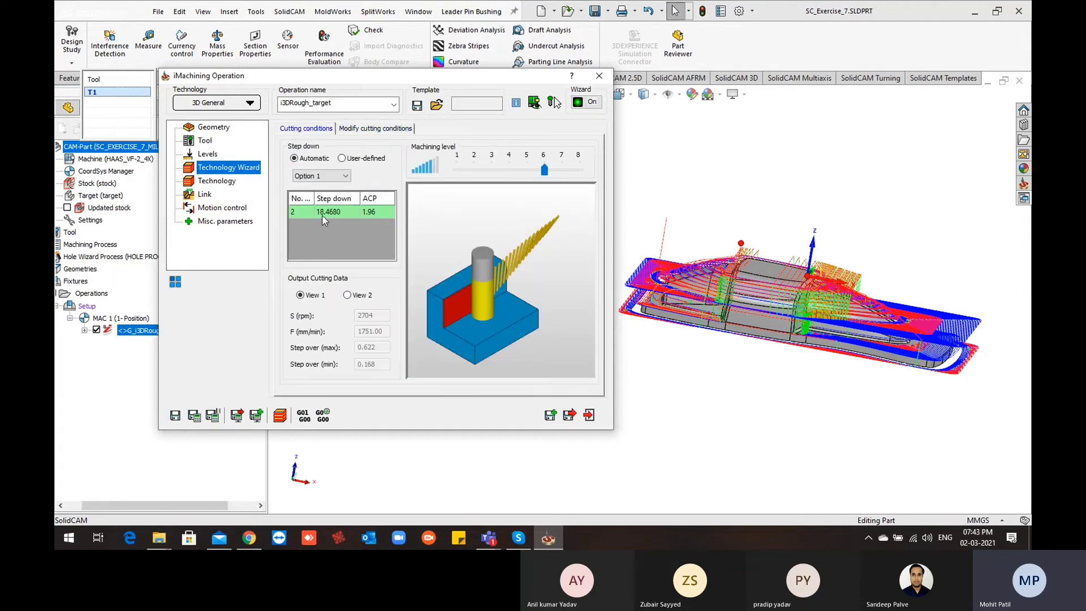
middle_click_drag(768, 390, 650, 295)
scroll(681, 336, "down", 1)
middle_click_drag(687, 352, 692, 407)
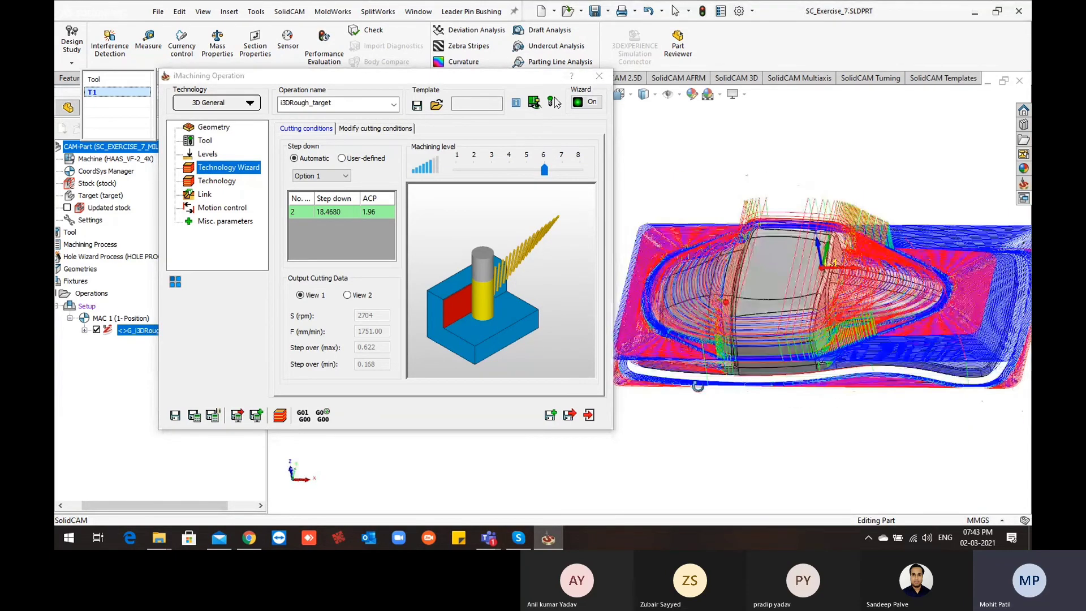
Step: Start the roughing operation's simulation in SolidVerify with the data window clear of the stock, and increase the playback speed
left_click(279, 416)
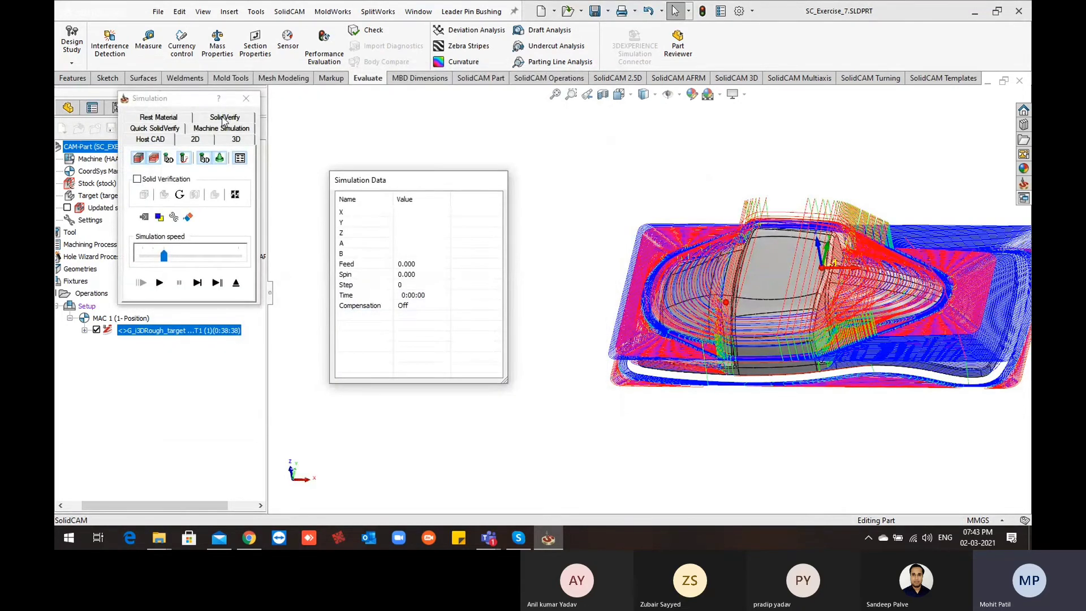
left_click(223, 119)
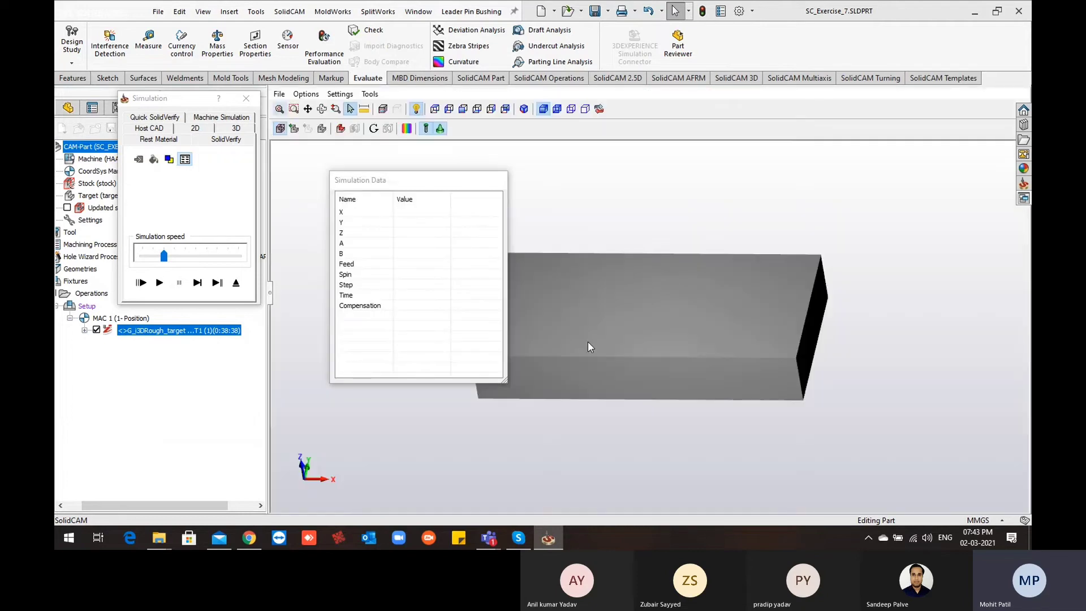
left_click_drag(456, 181, 261, 325)
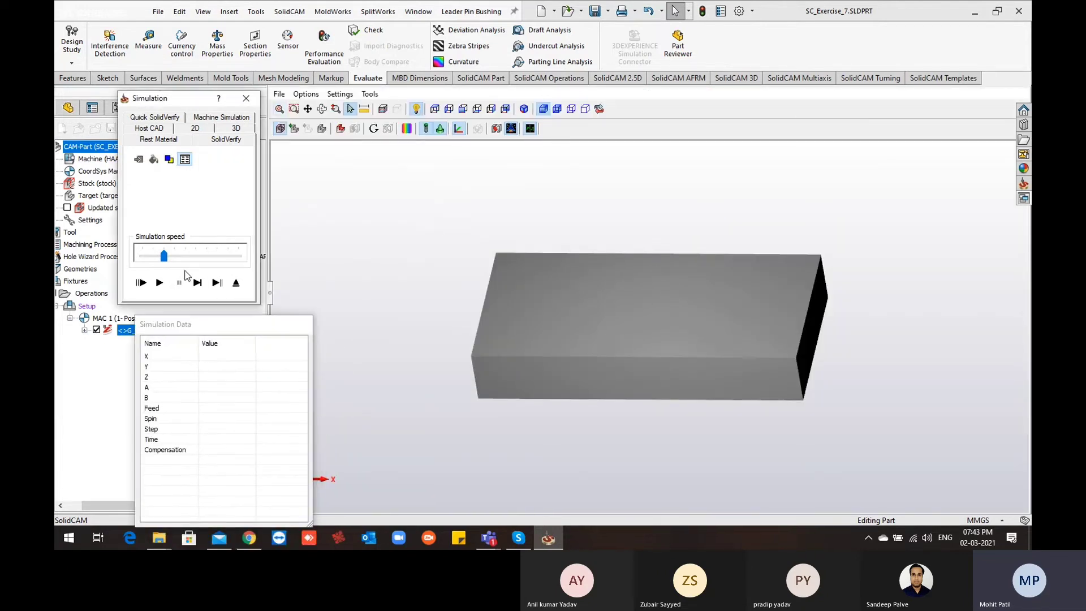
left_click(161, 282)
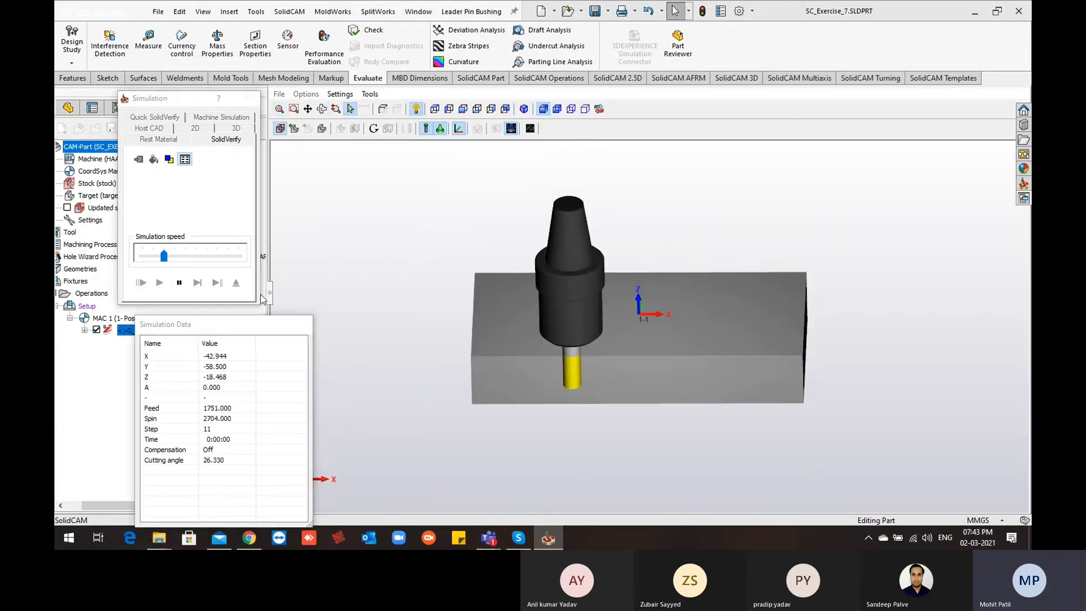
left_click(195, 256)
left_click(209, 258)
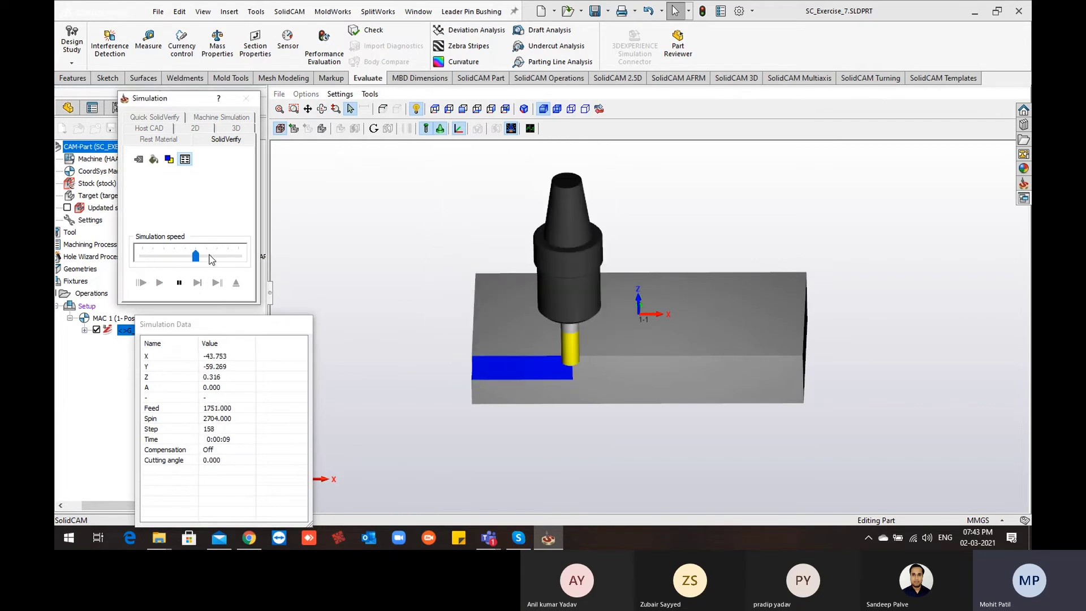
left_click(227, 258)
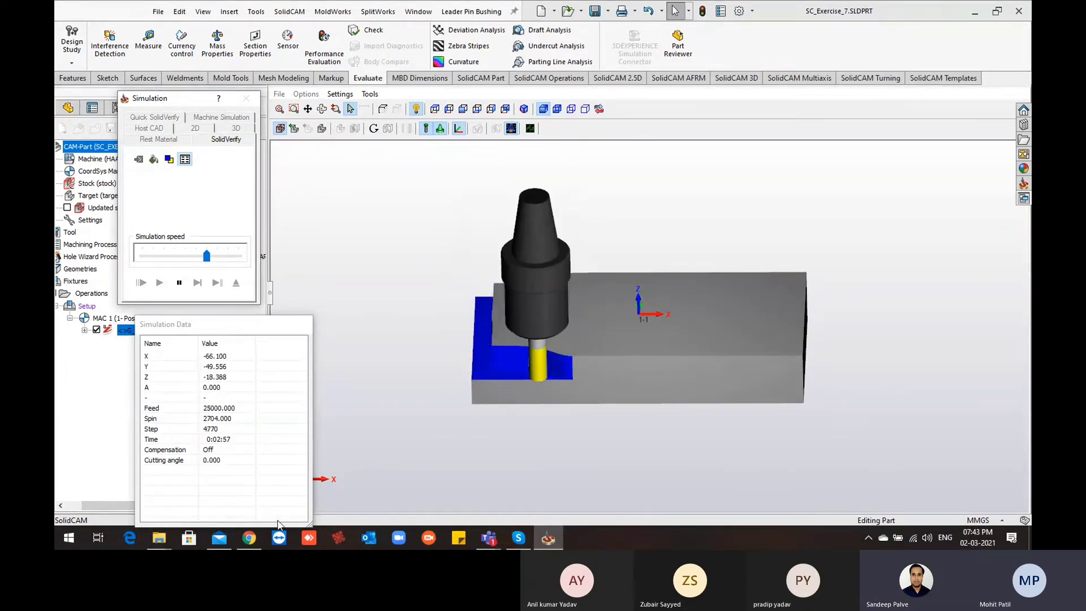
Step: Shrink the Simulation Data window, highlight its Feed row and examine the feed and material removal during the deep roughing cuts
left_click_drag(276, 525, 275, 478)
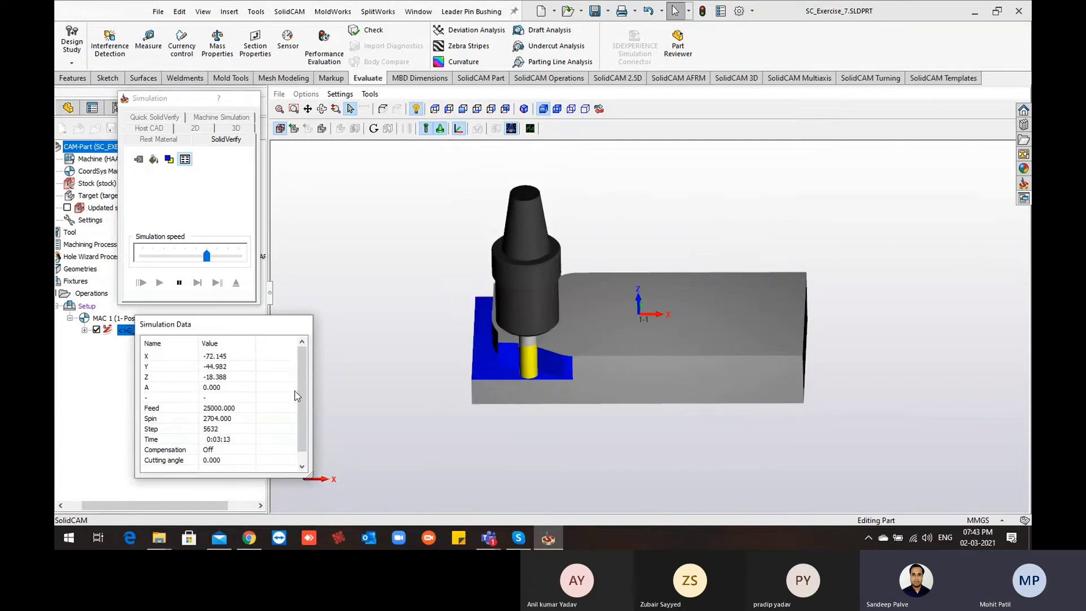
left_click_drag(312, 377, 296, 378)
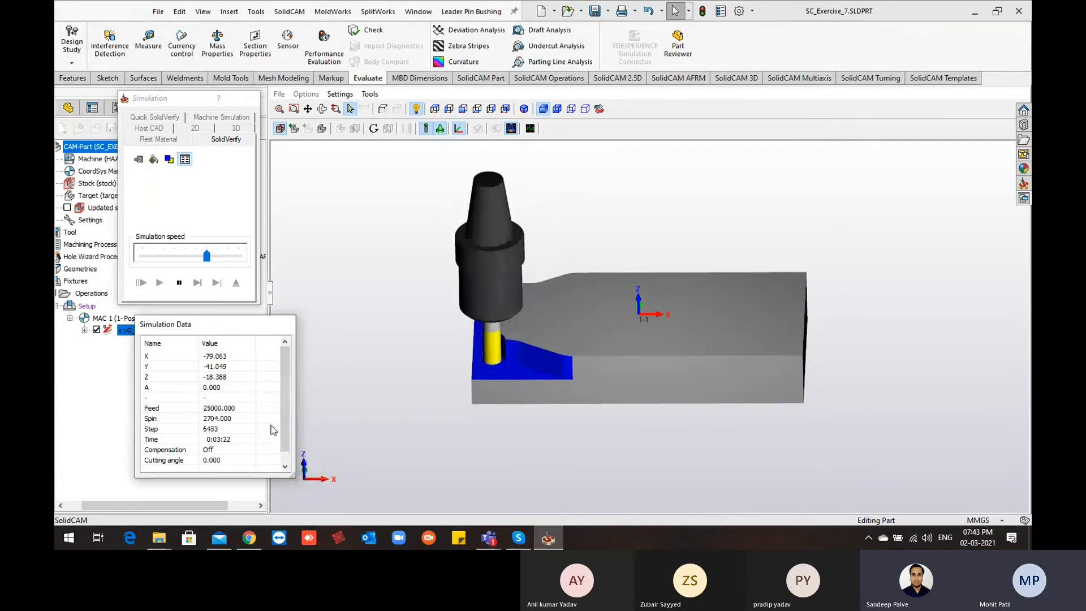
left_click(156, 409)
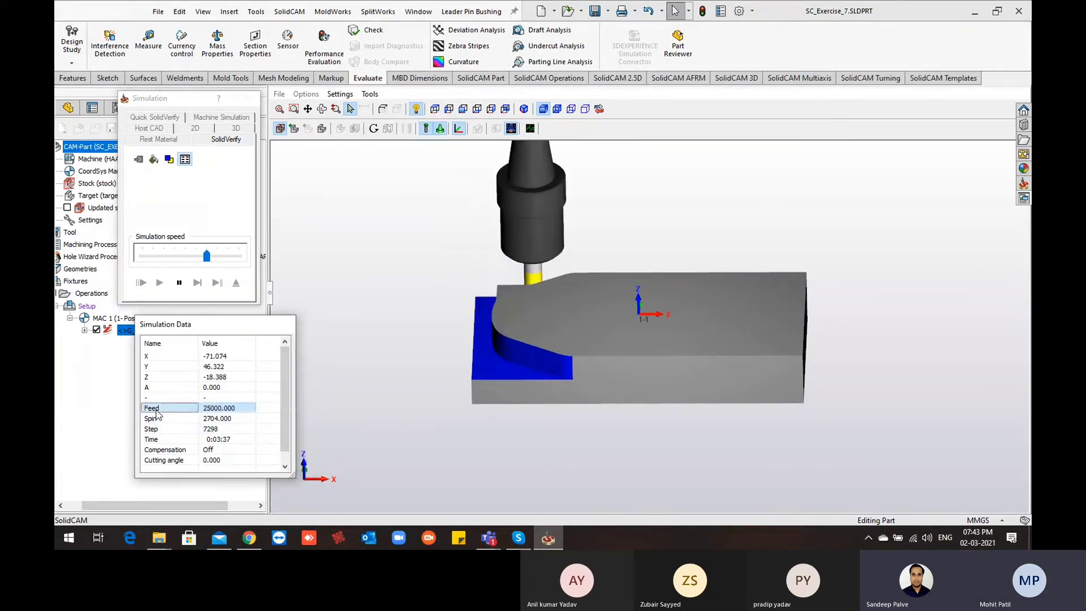
middle_click_drag(453, 439, 452, 431)
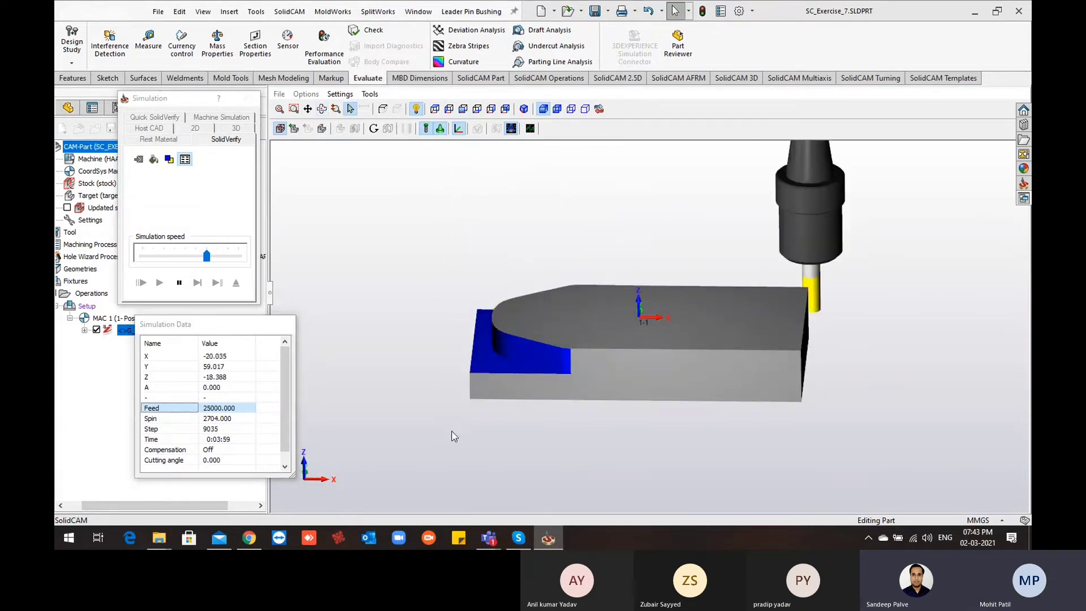
middle_click_drag(452, 436, 451, 436)
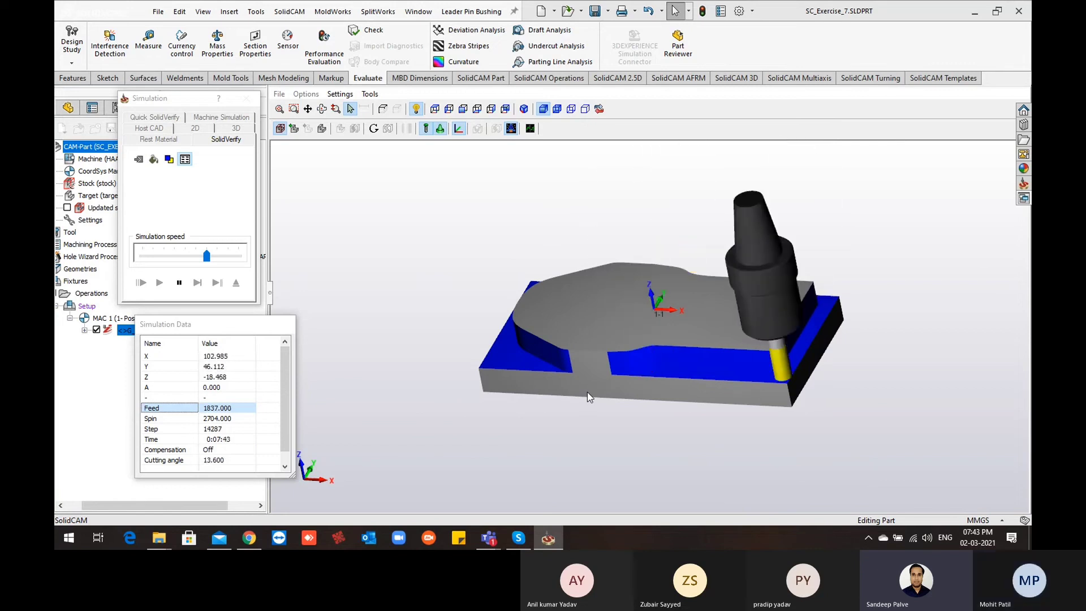
middle_click_drag(587, 392, 602, 382)
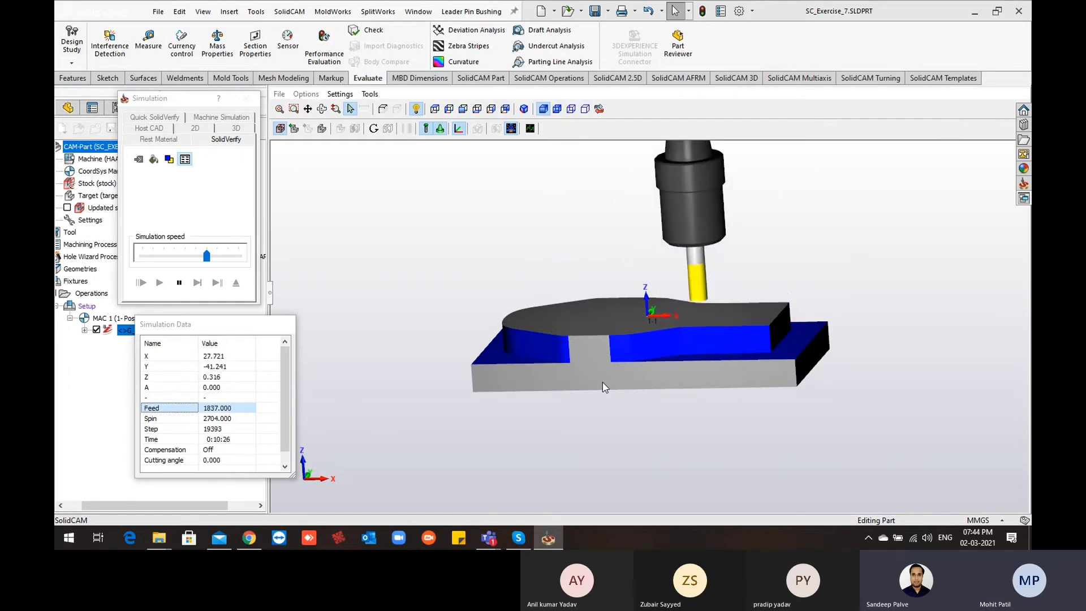
middle_click_drag(623, 362, 624, 368)
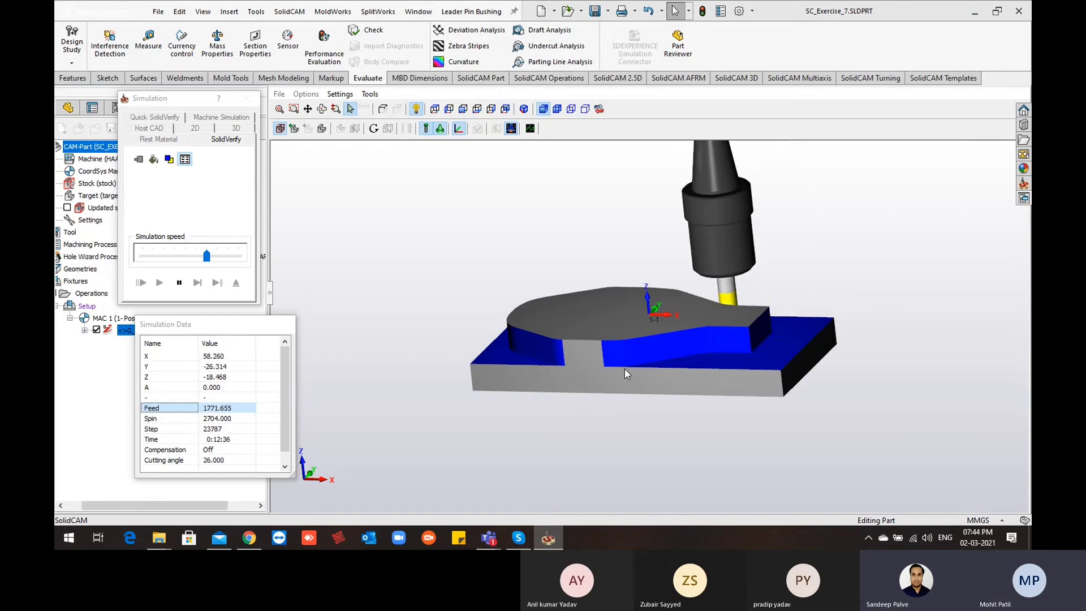
middle_click_drag(624, 369, 626, 371)
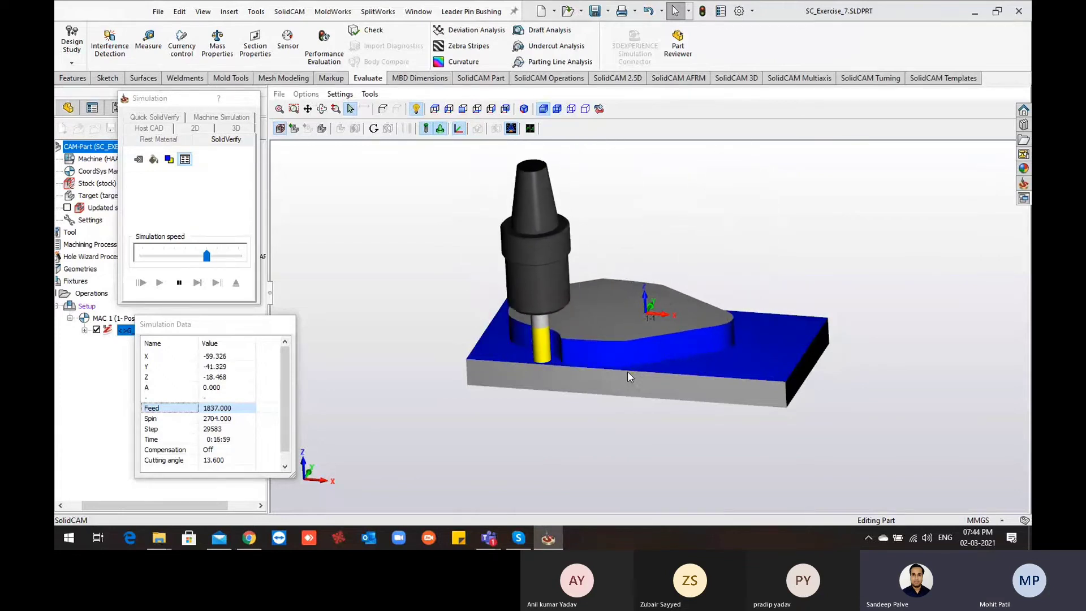
middle_click_drag(754, 379, 742, 390)
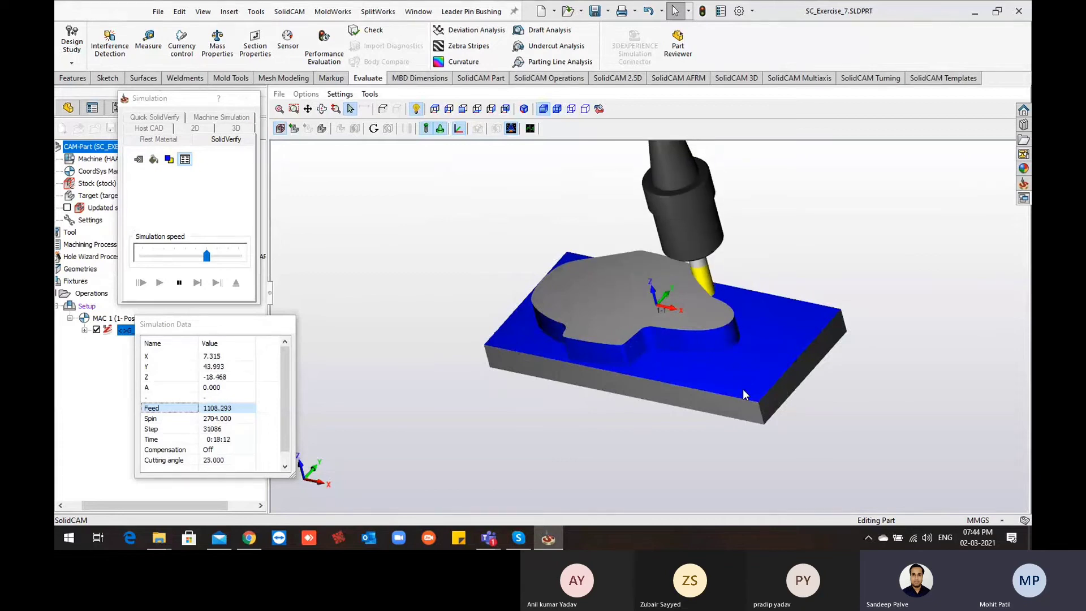
middle_click_drag(721, 392, 732, 391)
Step: Move the Simulation Data window off the operation tree, speed up the simulation and examine the step-up rest roughing until it finishes
left_click_drag(226, 326, 347, 305)
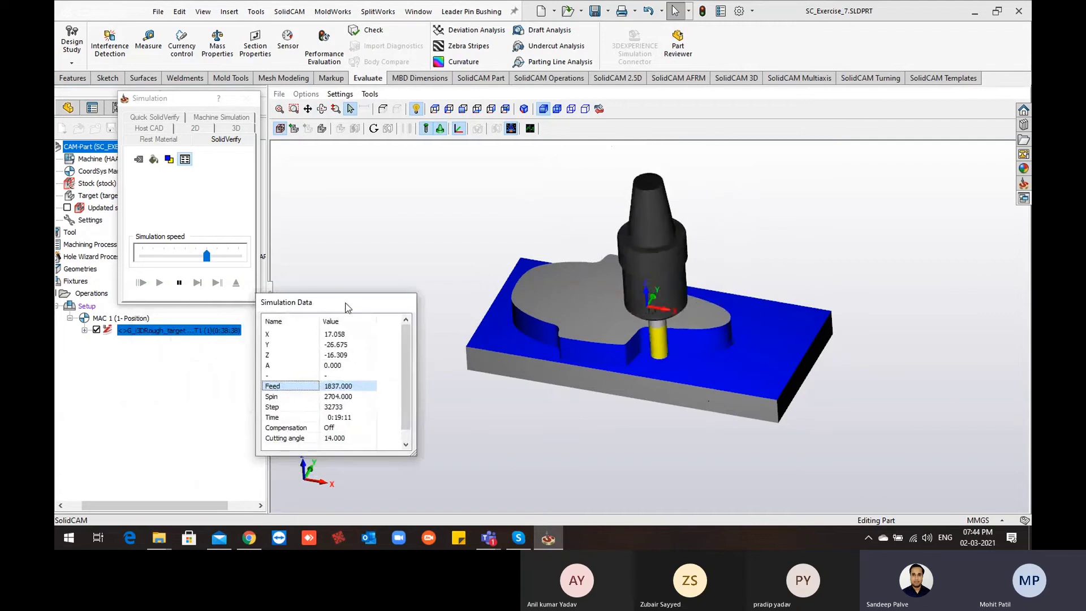
left_click(226, 256)
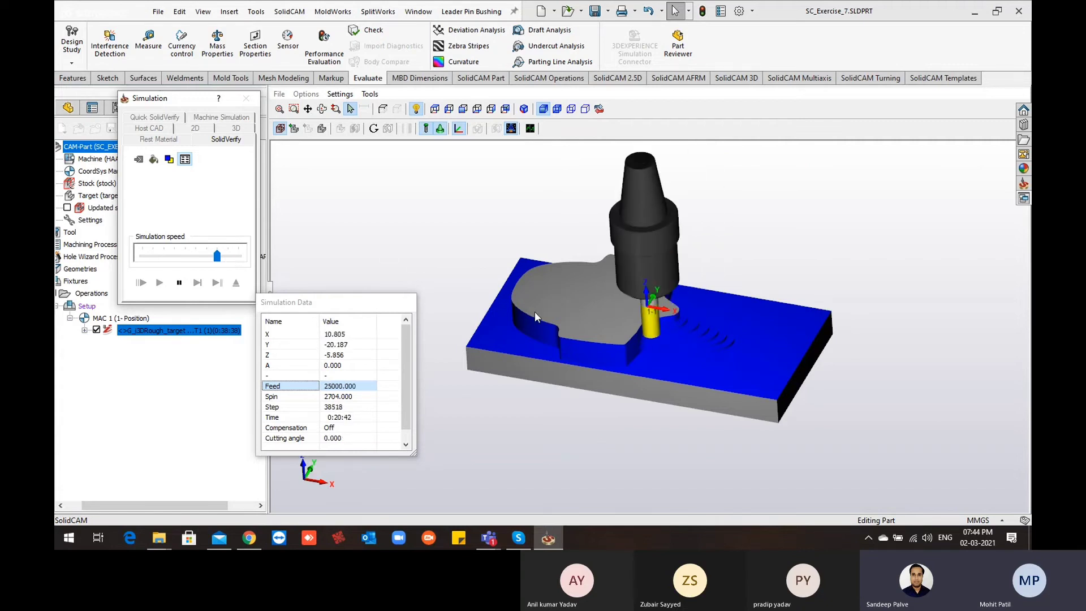
middle_click_drag(286, 250, 535, 298)
scroll(619, 333, "up", 3)
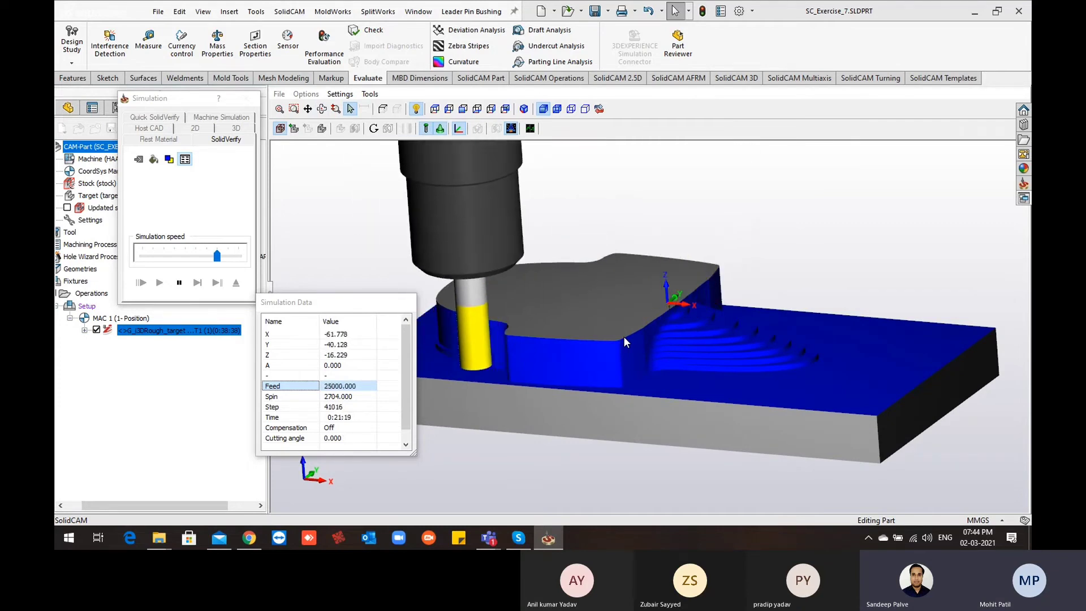
middle_click_drag(625, 336, 535, 334)
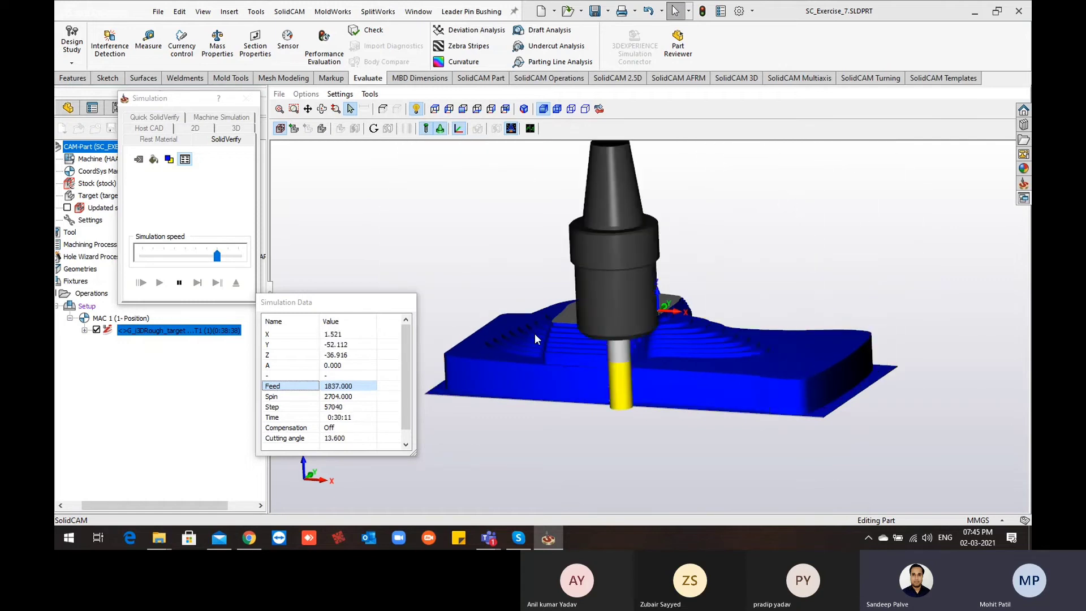
middle_click_drag(794, 351, 782, 362)
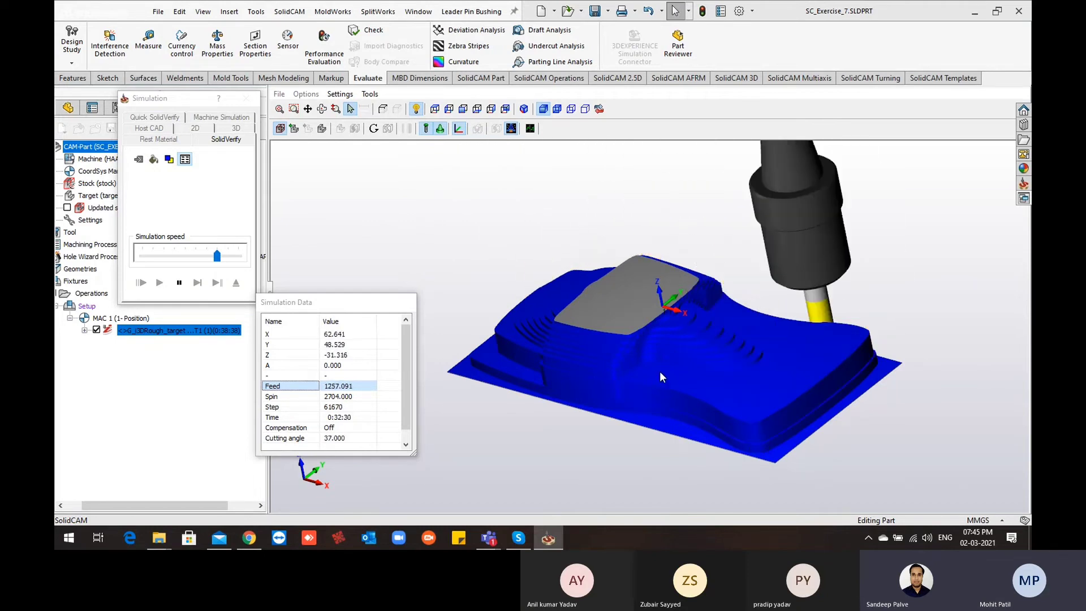
middle_click_drag(659, 371, 665, 375)
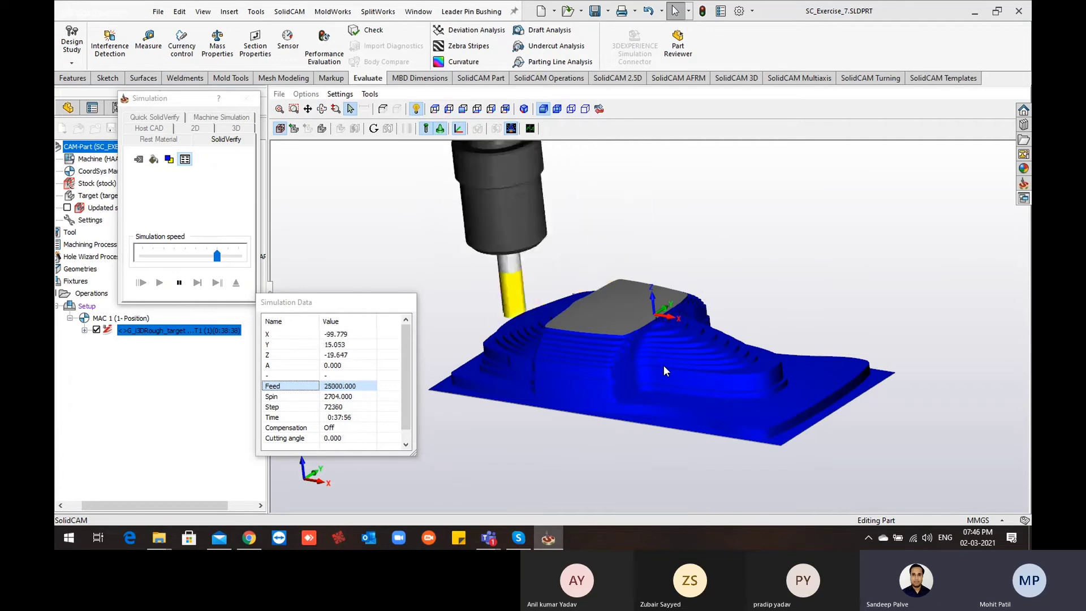
mouse_move(663, 365)
middle_mouse_down()
mouse_move(635, 374)
mouse_move(665, 364)
middle_mouse_up()
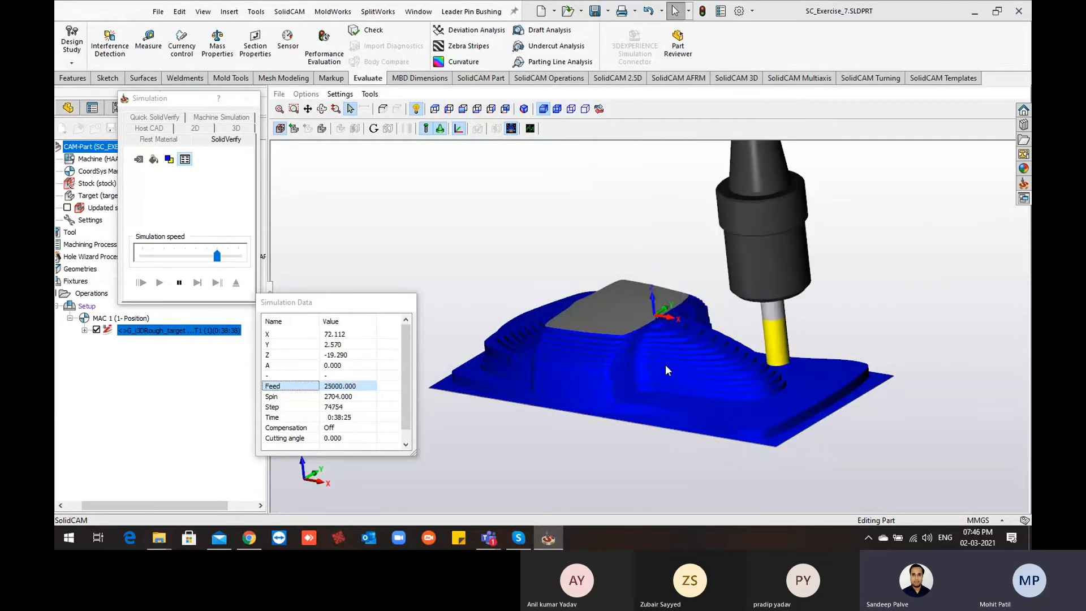
mouse_move(666, 366)
middle_mouse_down()
mouse_move(654, 358)
mouse_move(659, 365)
middle_mouse_up()
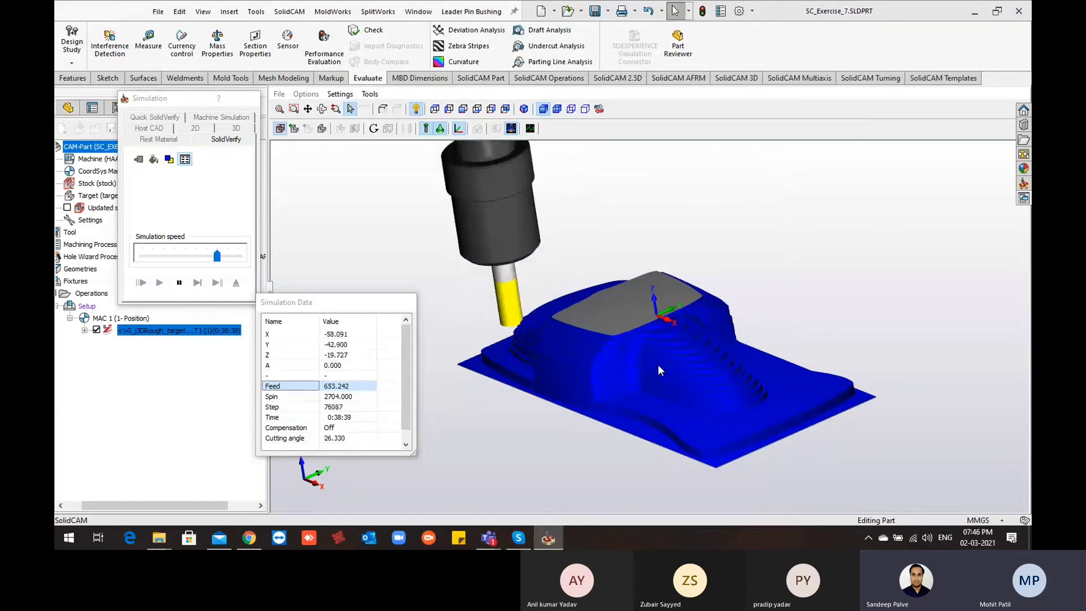
middle_click_drag(657, 365, 641, 346)
scroll(641, 346, "up", 3)
scroll(643, 348, "down", 3)
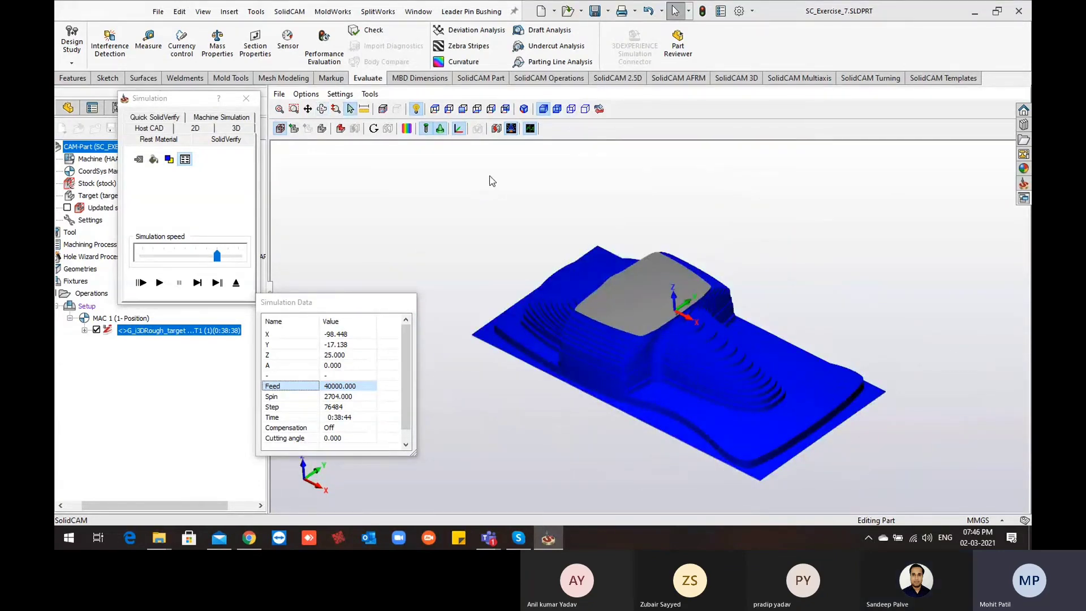
Step: Examine the steps left on the roughed part from several angles and exit the simulation
middle_click_drag(602, 247, 747, 400)
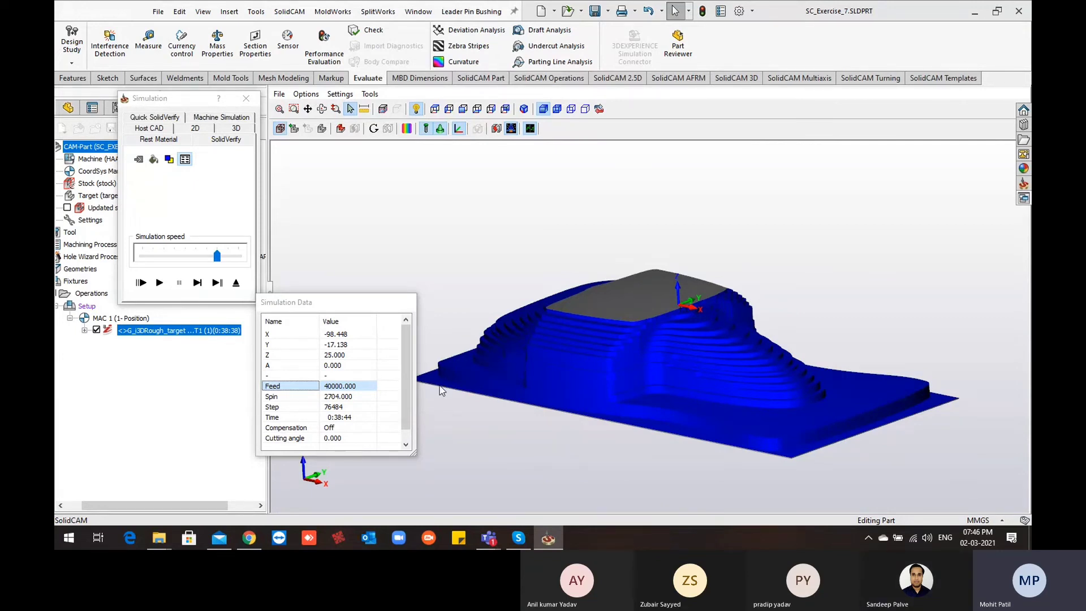
middle_click_drag(623, 389, 678, 385)
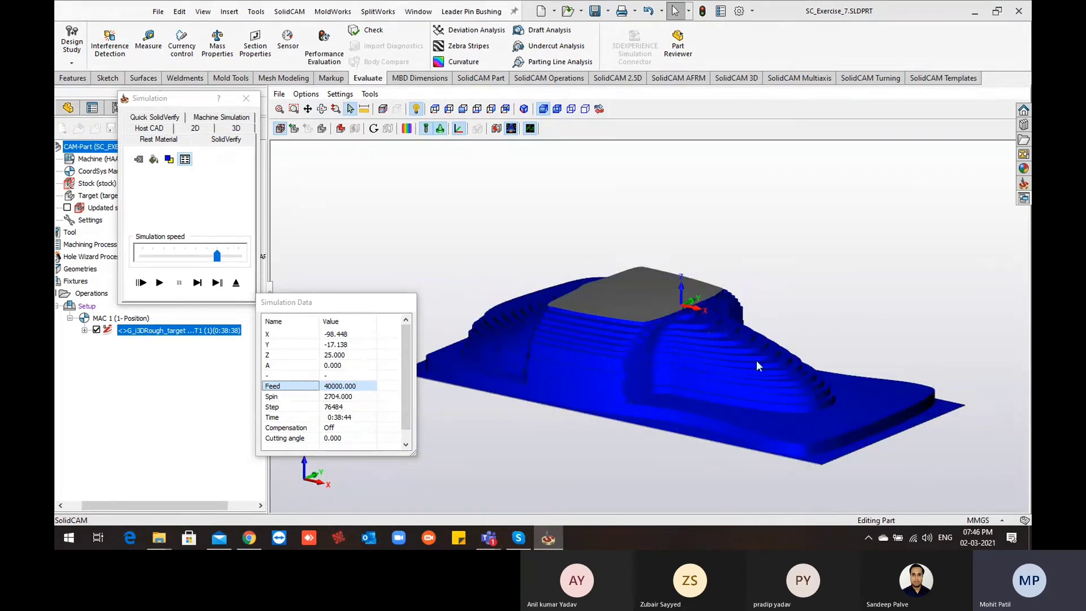
mouse_move(755, 361)
middle_mouse_down()
mouse_move(717, 364)
mouse_move(757, 366)
middle_mouse_up()
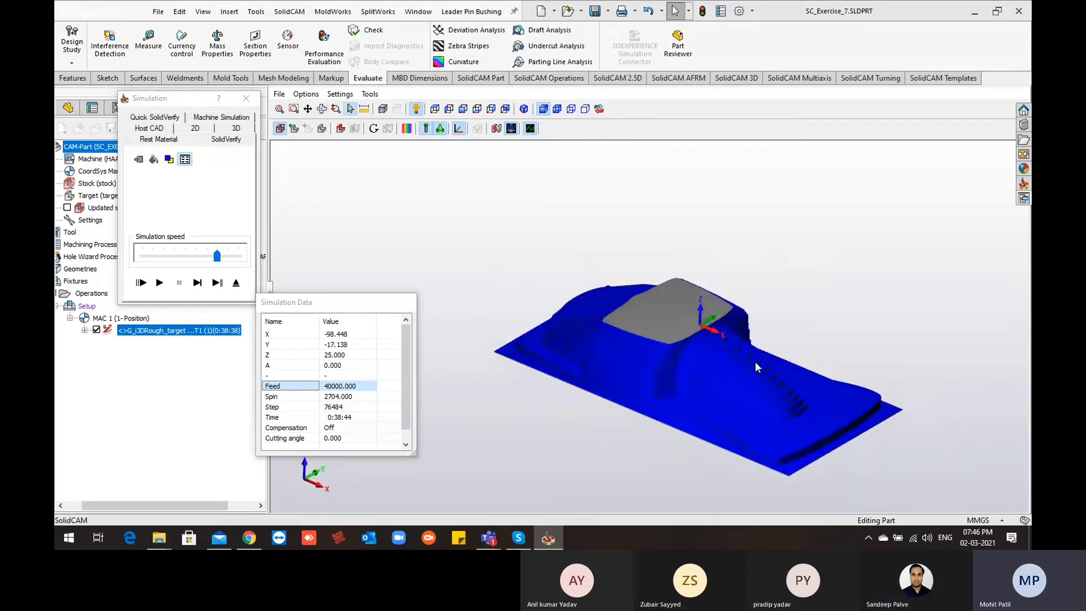
left_click(237, 284)
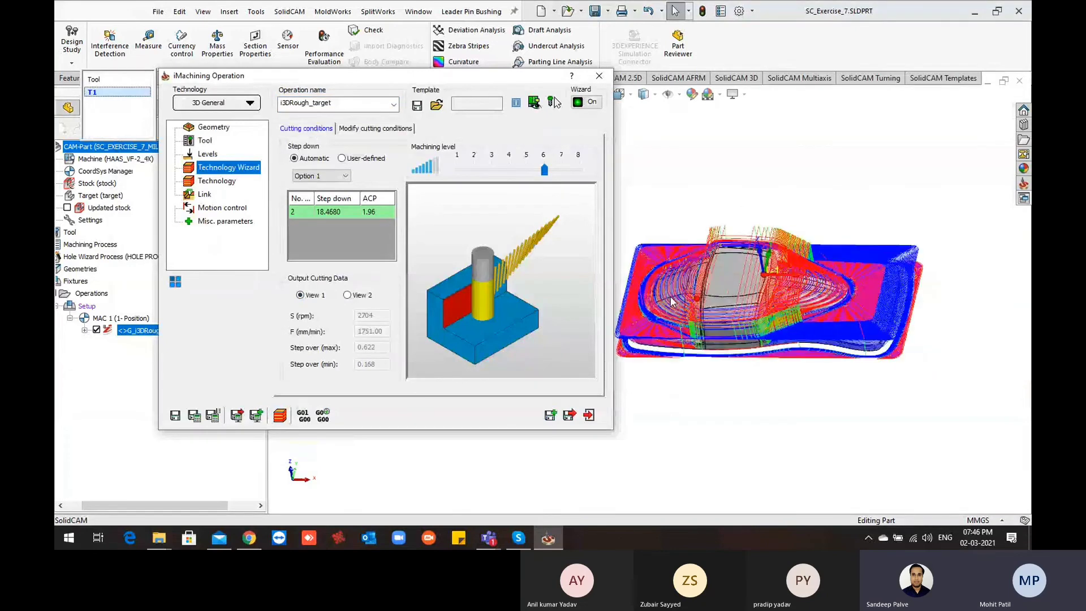
Step: Examine the calculated roughing toolpath from a lower side angle and exit the iMachining operation
middle_click_drag(670, 296, 713, 303)
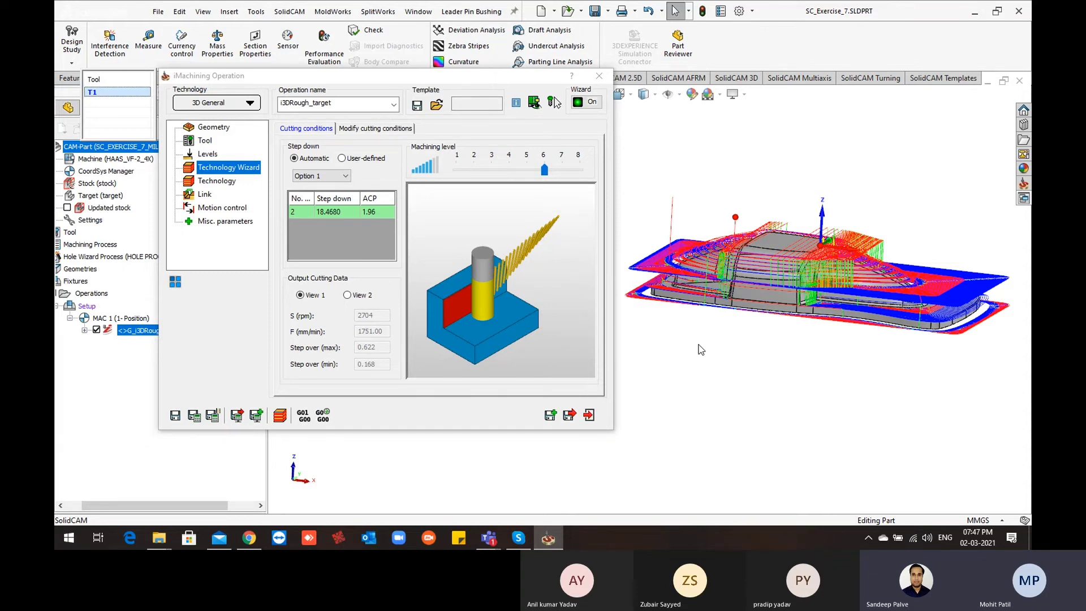
middle_click_drag(717, 335, 713, 351)
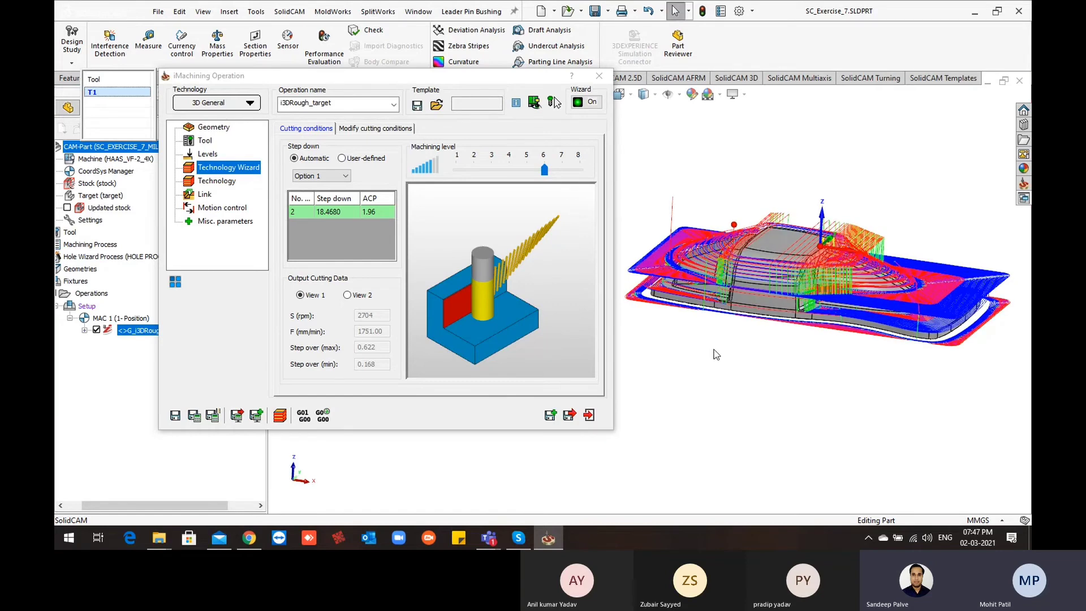
left_click(569, 416)
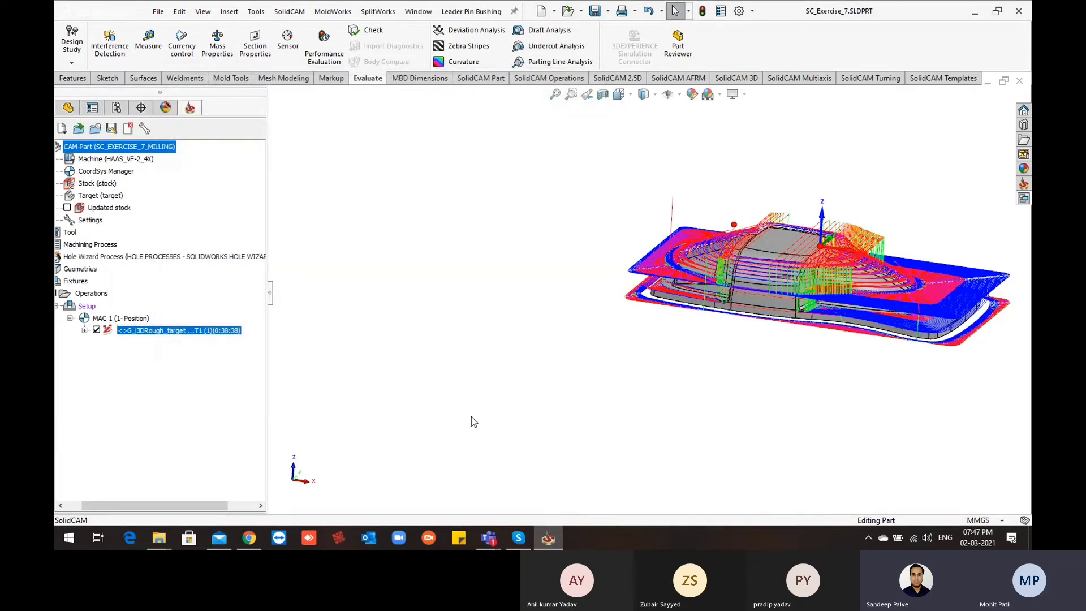
Step: Generate the G-code of the roughing operation under the file name i3DRough_target, accepting the machine limits message
right_click(226, 336)
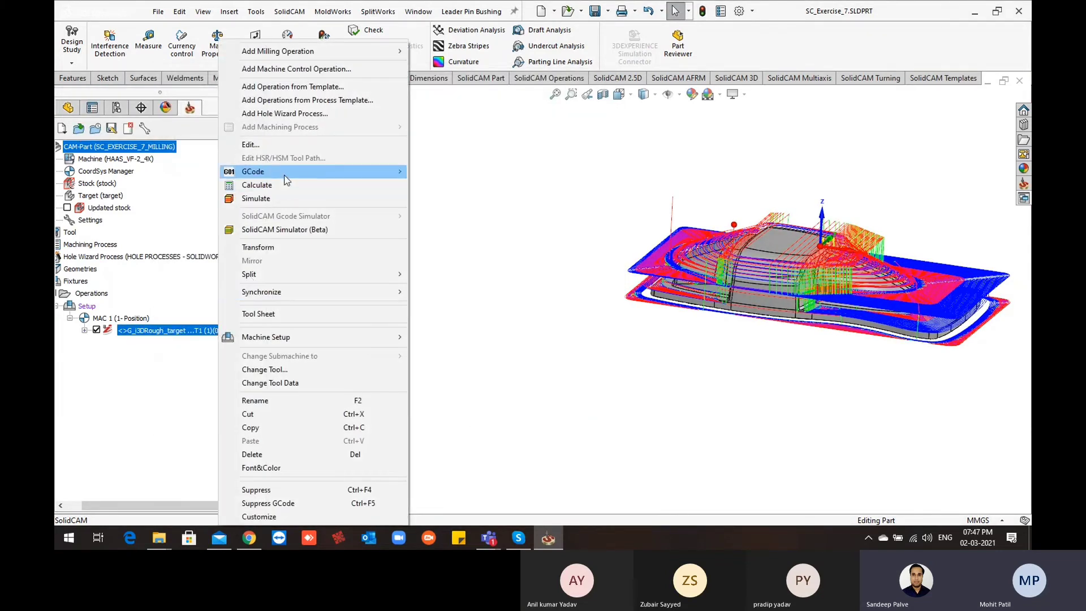
mouse_move(288, 180)
left_click(440, 172)
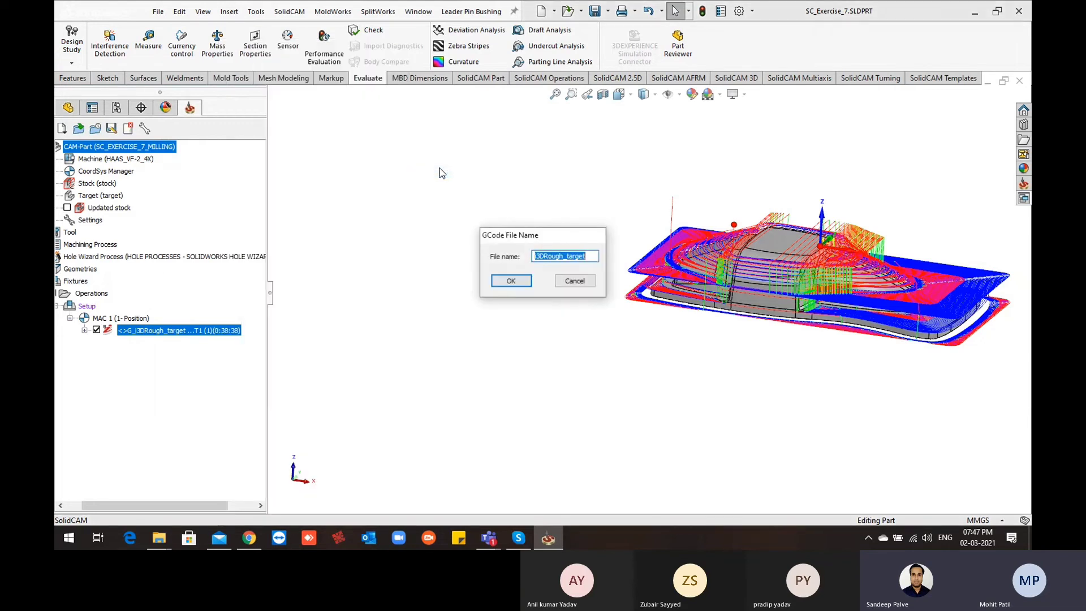
left_click(499, 282)
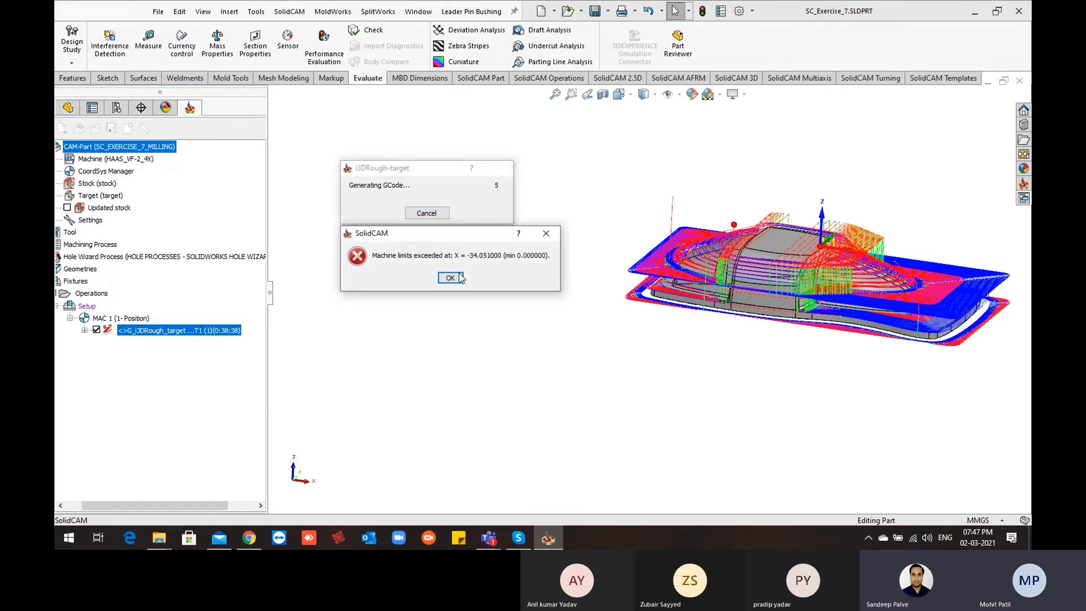
left_click(451, 278)
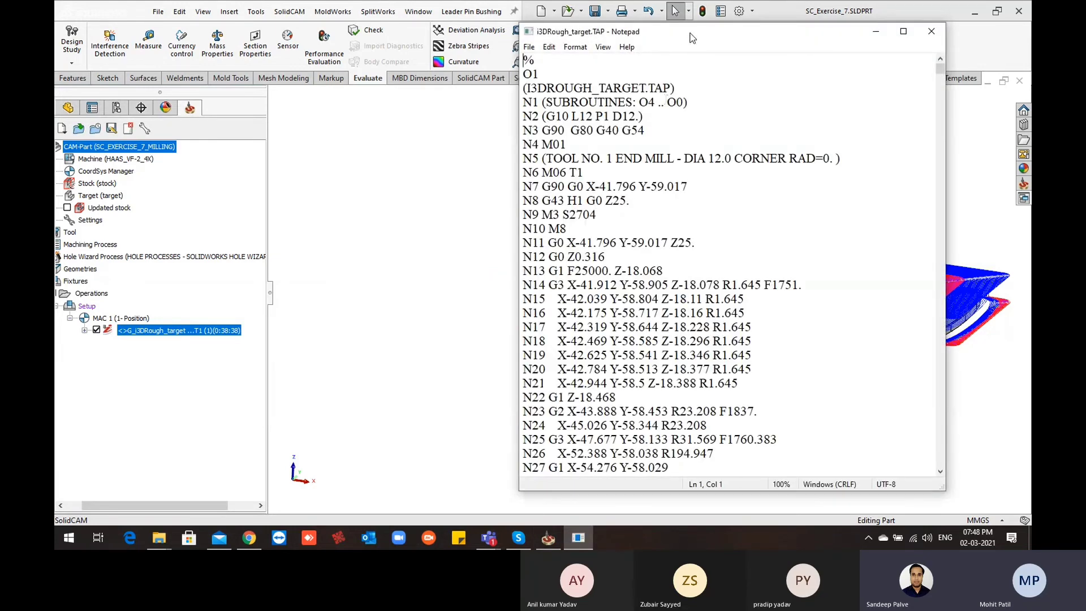
Step: Move the G-code window beside the operation tree and highlight the feed values in blocks N23 and N25 for comparison
left_click_drag(689, 32, 465, 29)
scroll(502, 286, "down", 3)
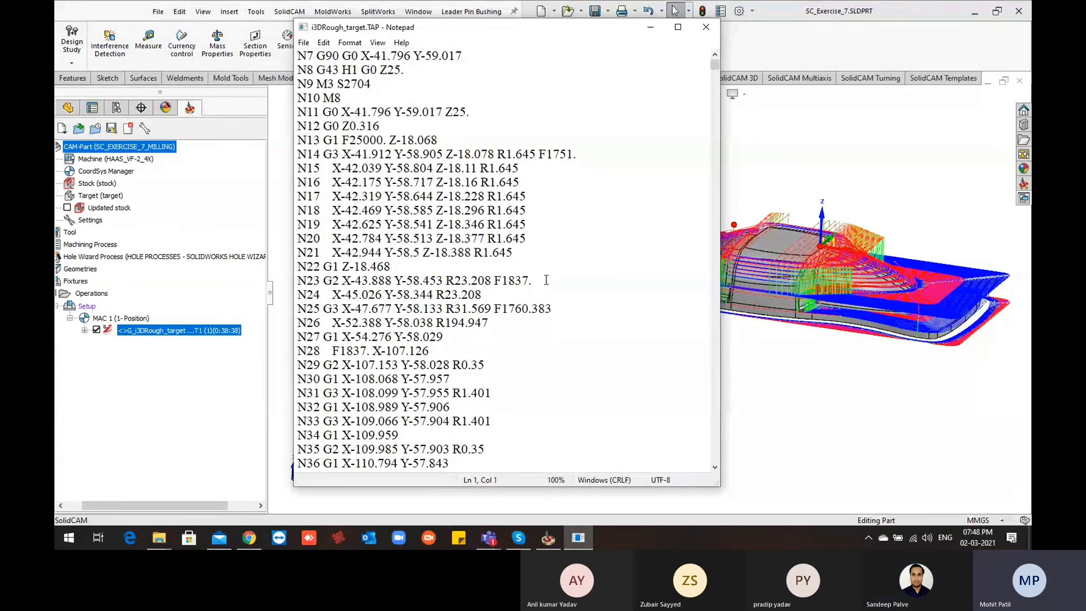
left_click_drag(534, 281, 497, 275)
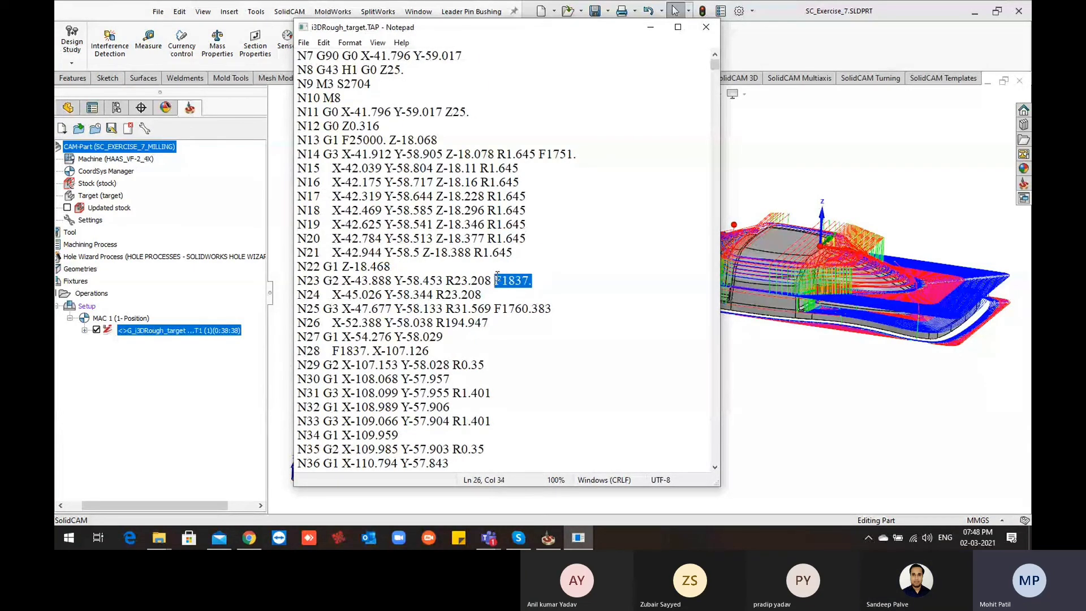
left_click_drag(569, 309, 494, 309)
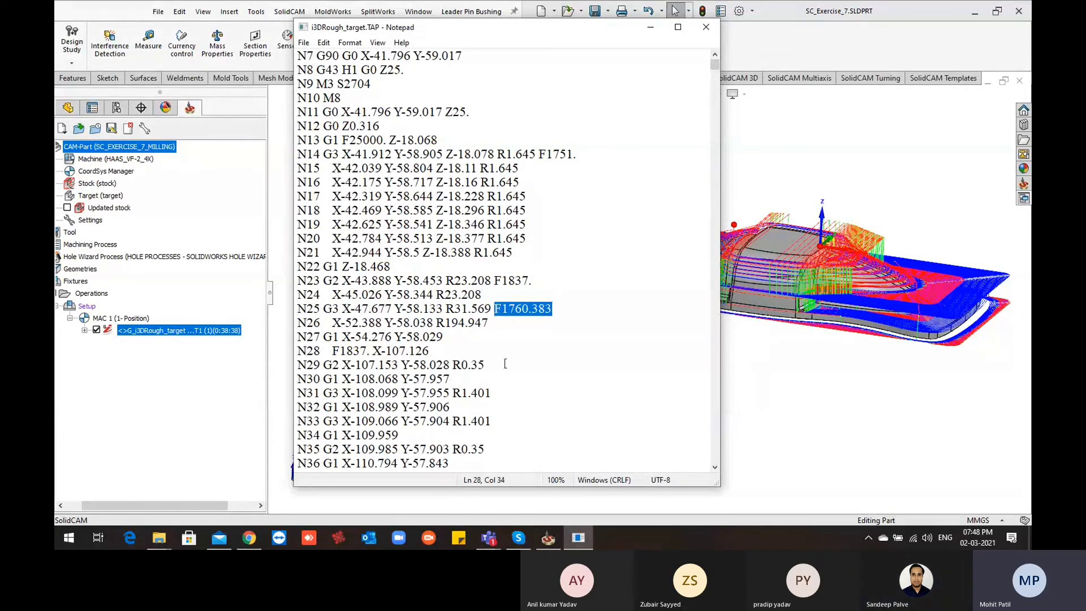
scroll(507, 364, "down", 3)
scroll(506, 364, "up", 2)
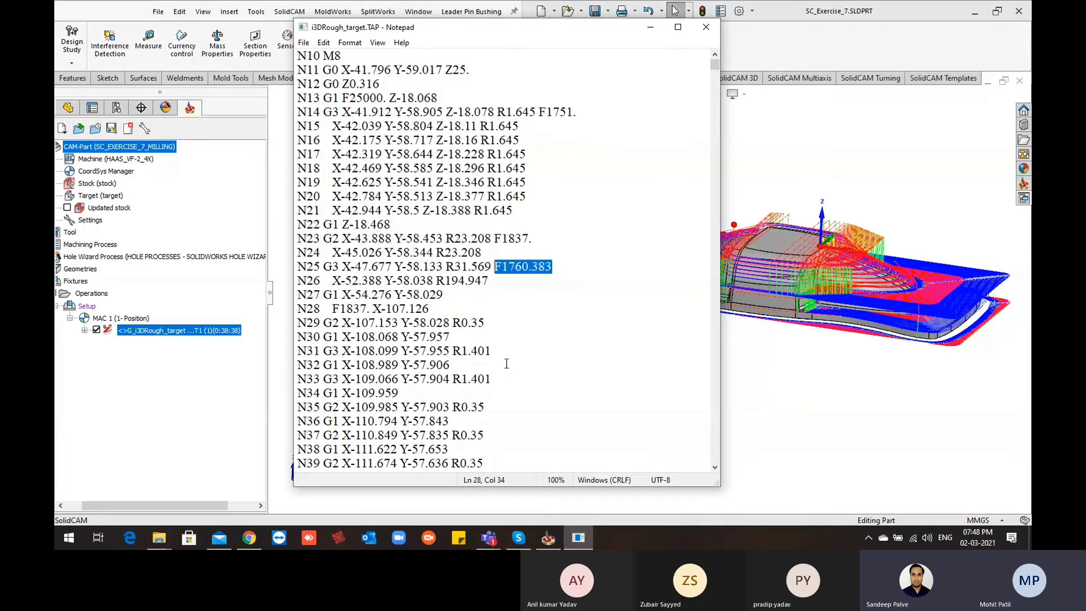
scroll(507, 362, "up", 3)
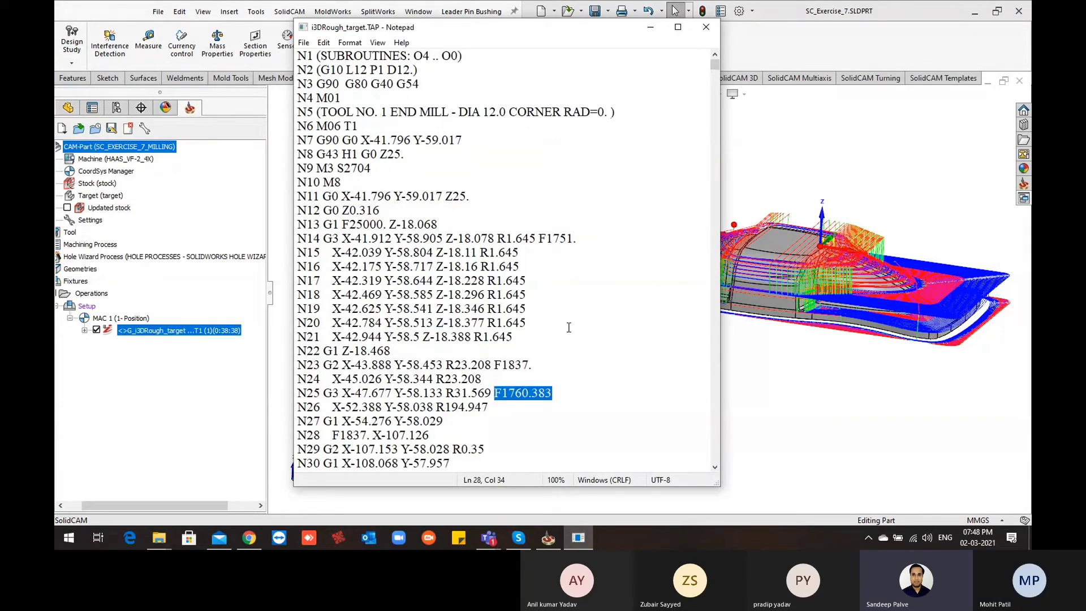
Step: Search the G-code for the letter F with the direction set to Down, keeping the Find dialog clear of the code
key("ctrl+f")
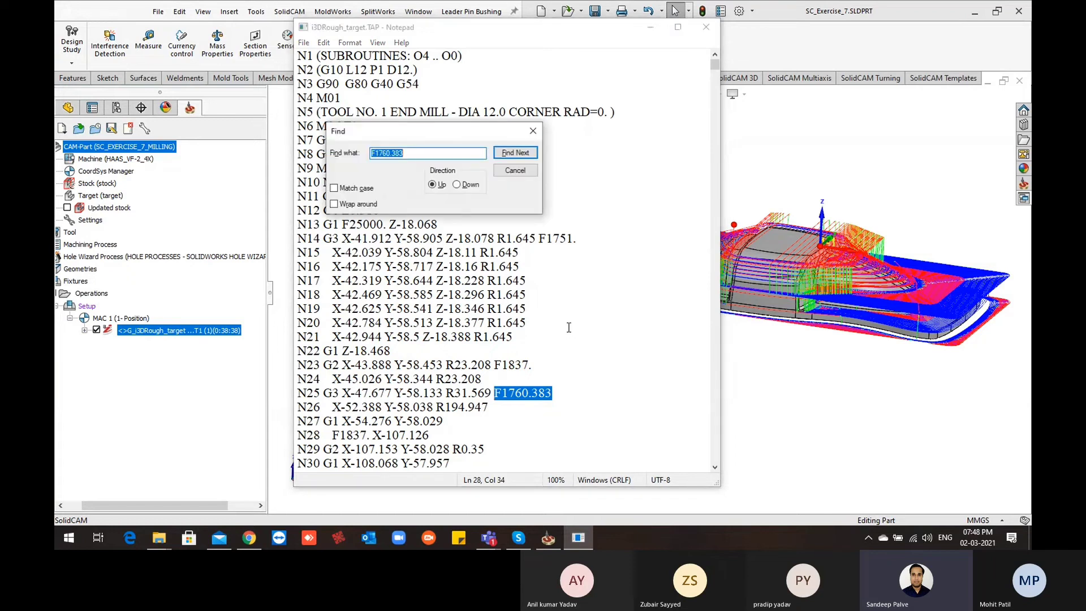
left_click(423, 153)
left_click_drag(406, 153, 378, 153)
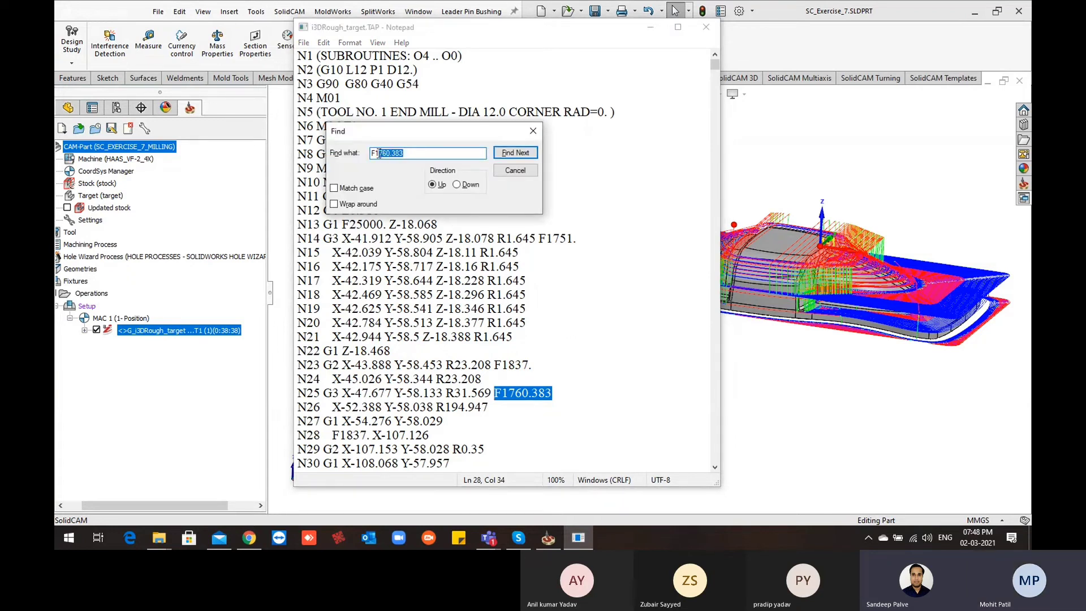
key("BackSpace")
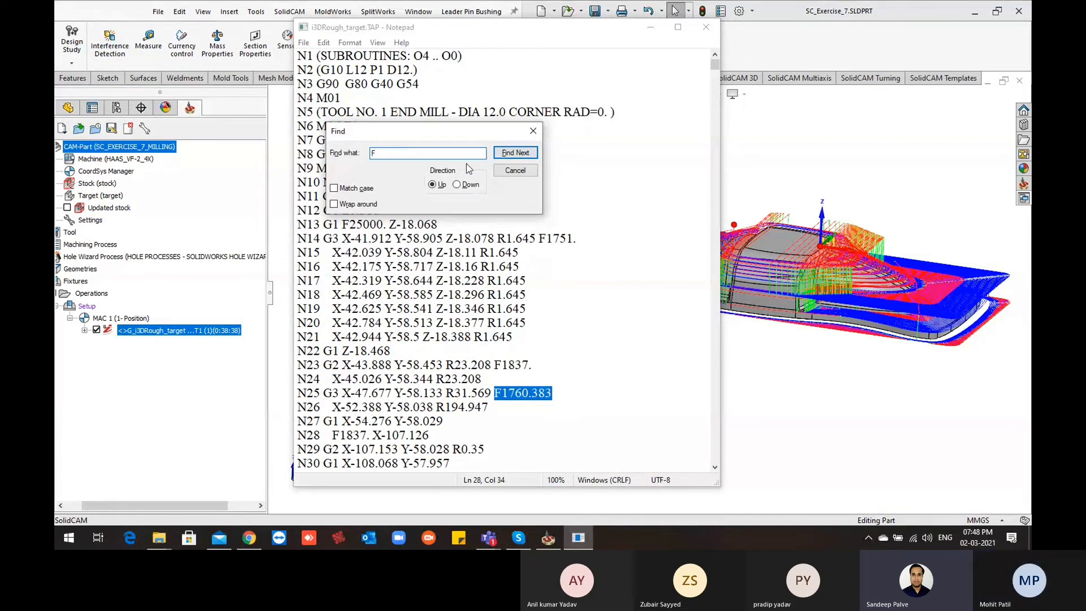
left_click_drag(472, 135, 433, 94)
left_click(477, 111)
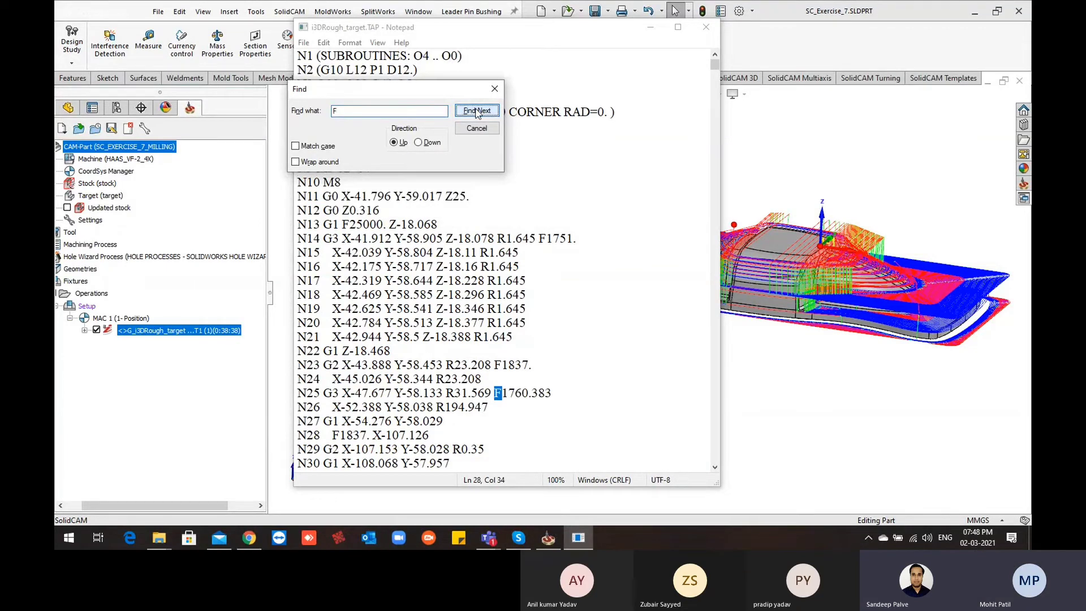
left_click(477, 111)
left_click(421, 143)
Step: Go through the successive F matches down to block N159 and examine how the feed varies between blocks
left_click(477, 111)
left_click(477, 110)
left_click(476, 110)
left_click(477, 111)
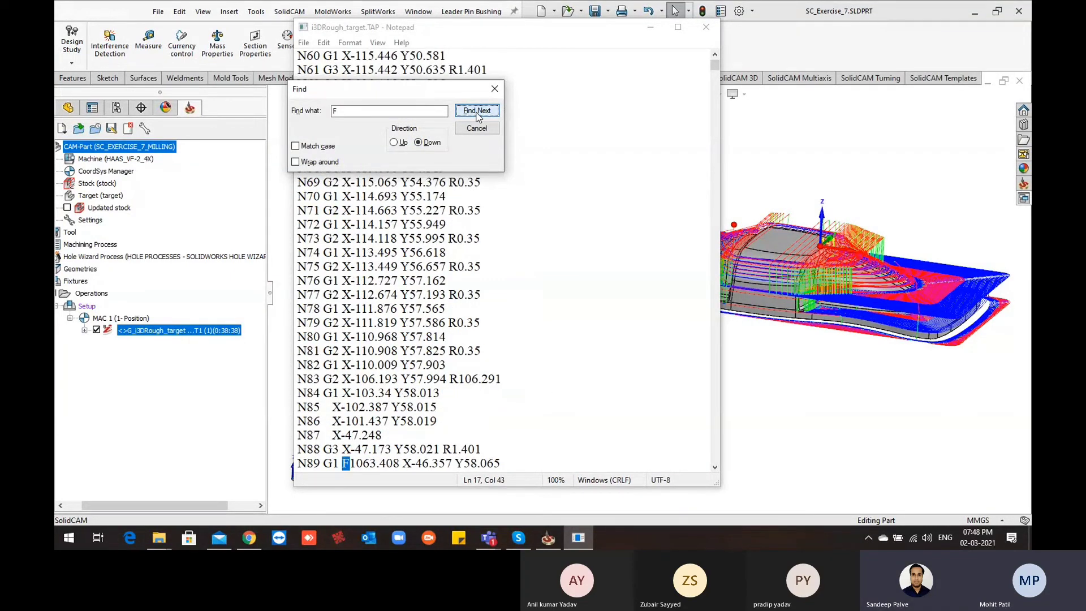
left_click(477, 111)
left_click(477, 111)
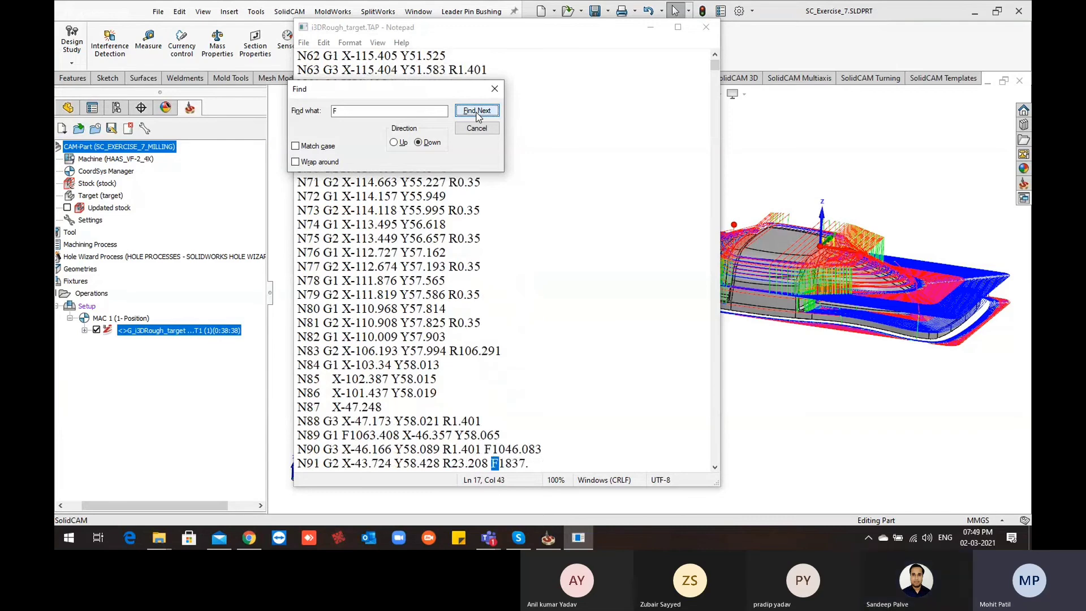
left_click(477, 111)
left_click(476, 110)
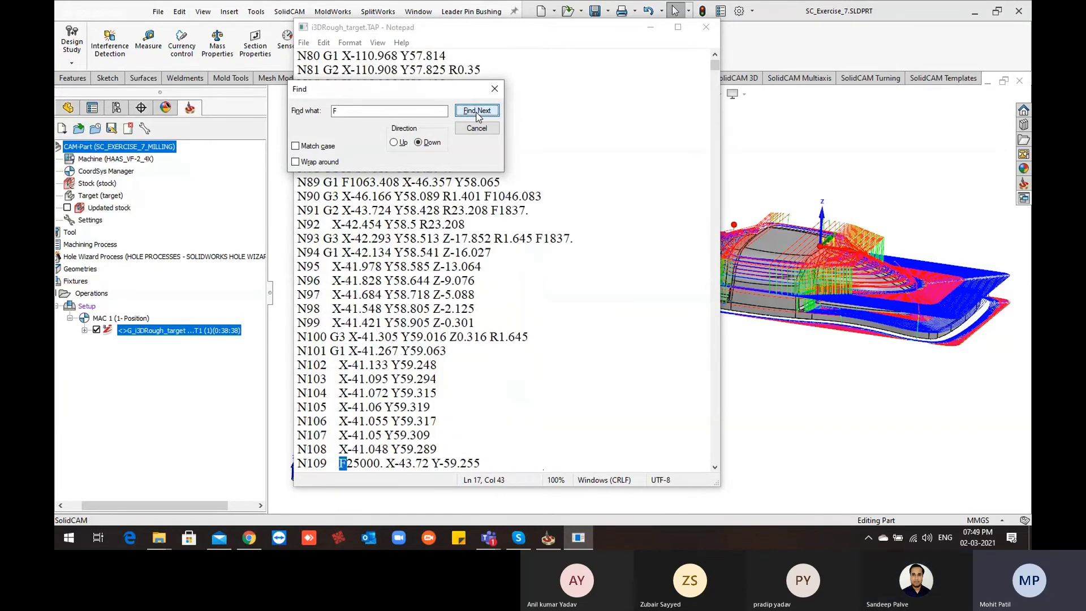
left_click(477, 111)
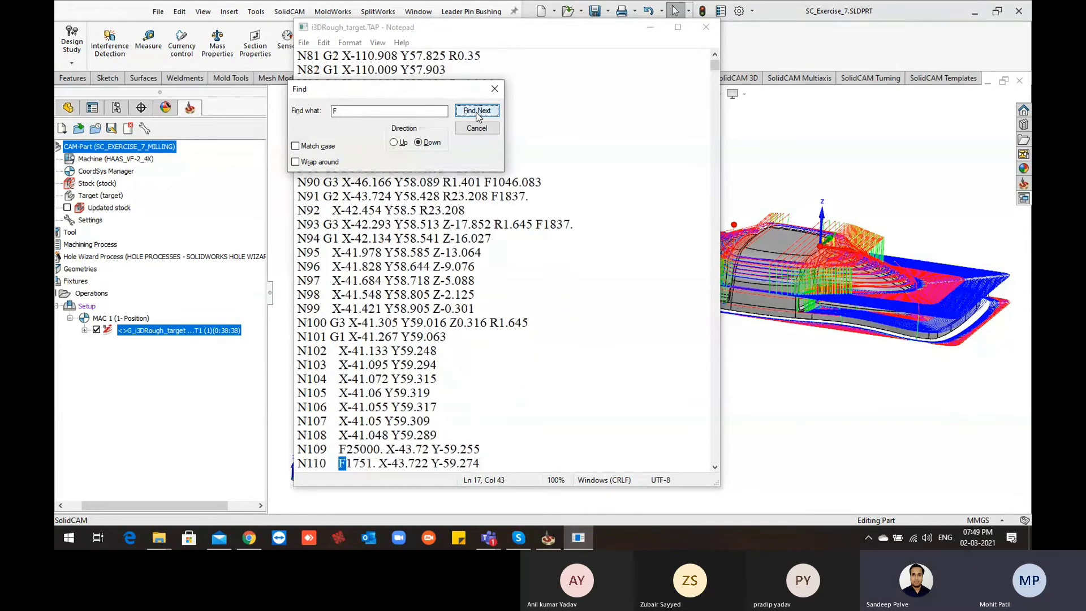
left_click(477, 111)
left_click(476, 111)
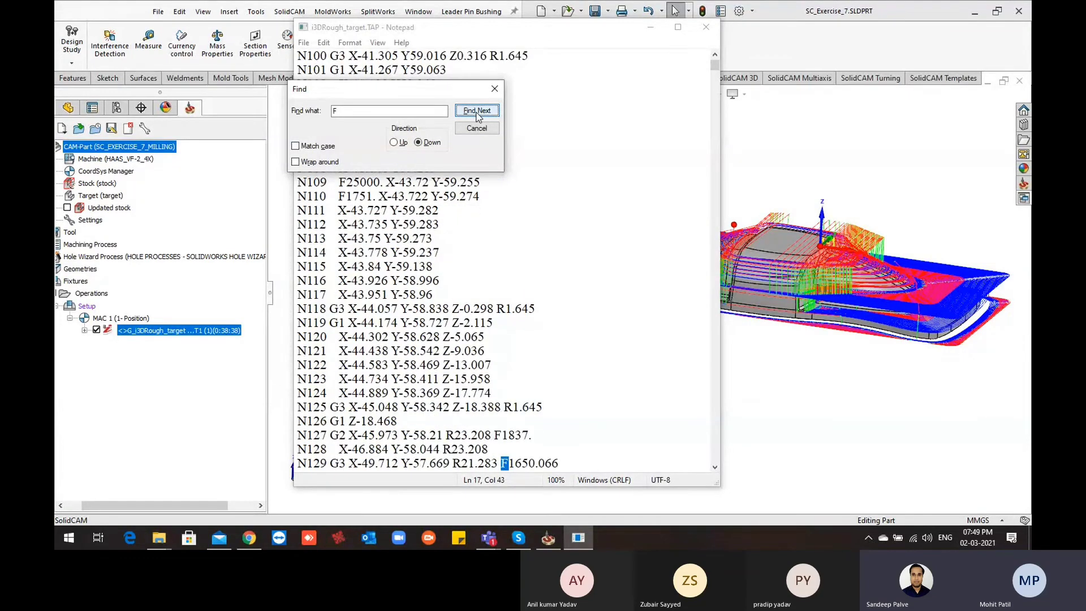
left_click(476, 111)
left_click(477, 110)
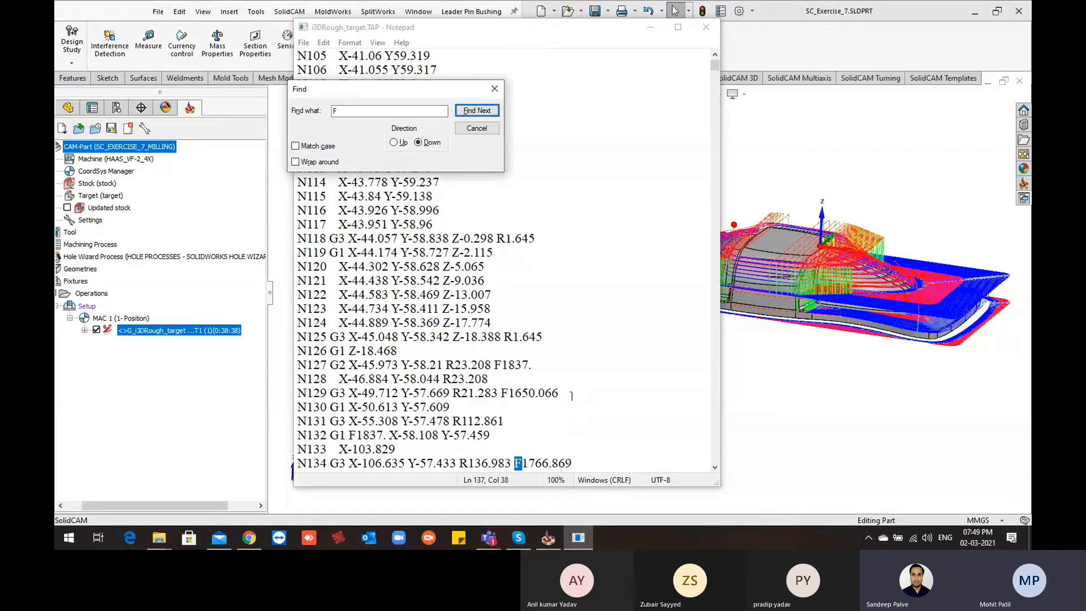
scroll(571, 396, "down", 2)
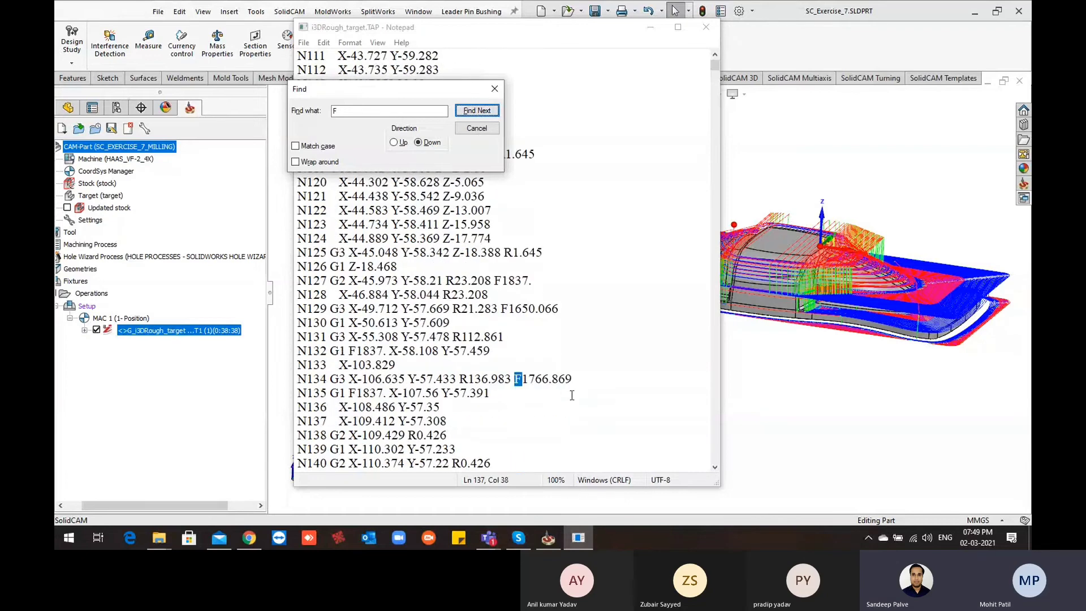
left_click(476, 111)
left_click(477, 111)
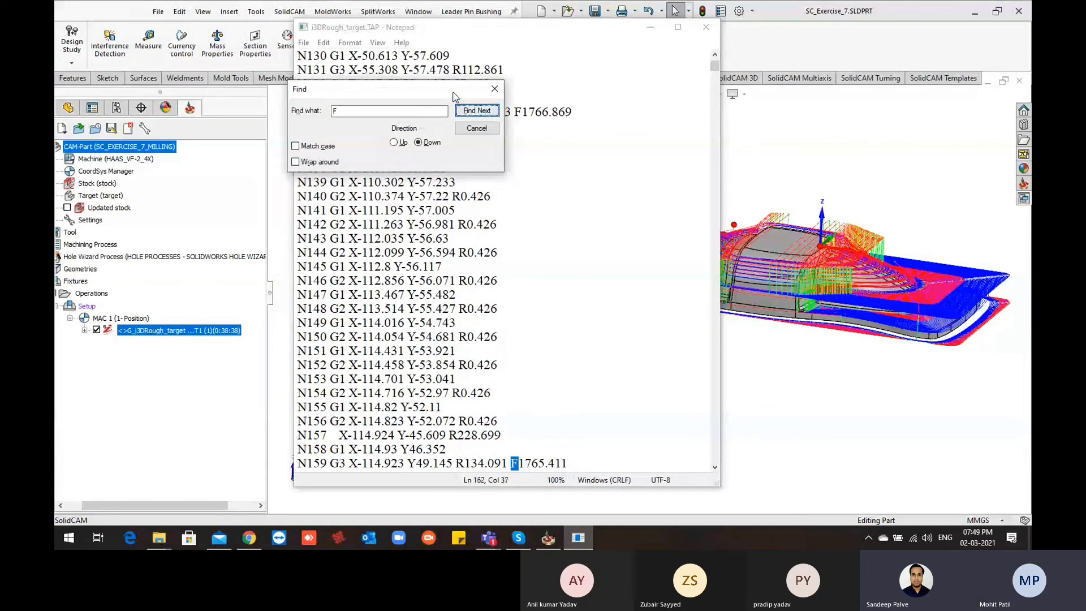
Step: Move the Find dialog further aside and continue through the F matches from block N160 to N295, comparing the feeds
left_click_drag(452, 96, 429, 92)
scroll(585, 252, "down", 1)
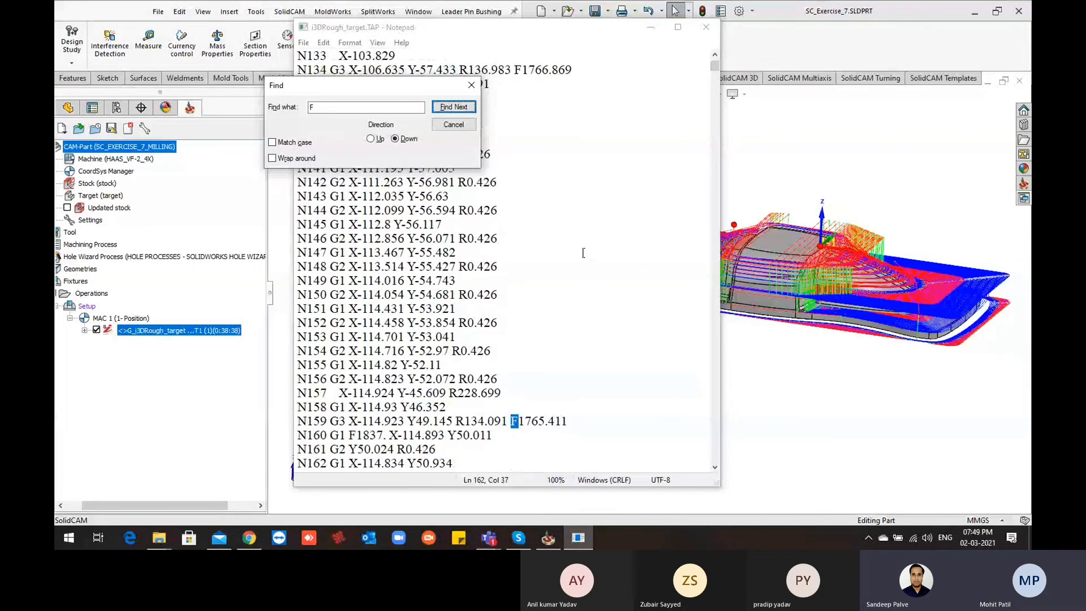
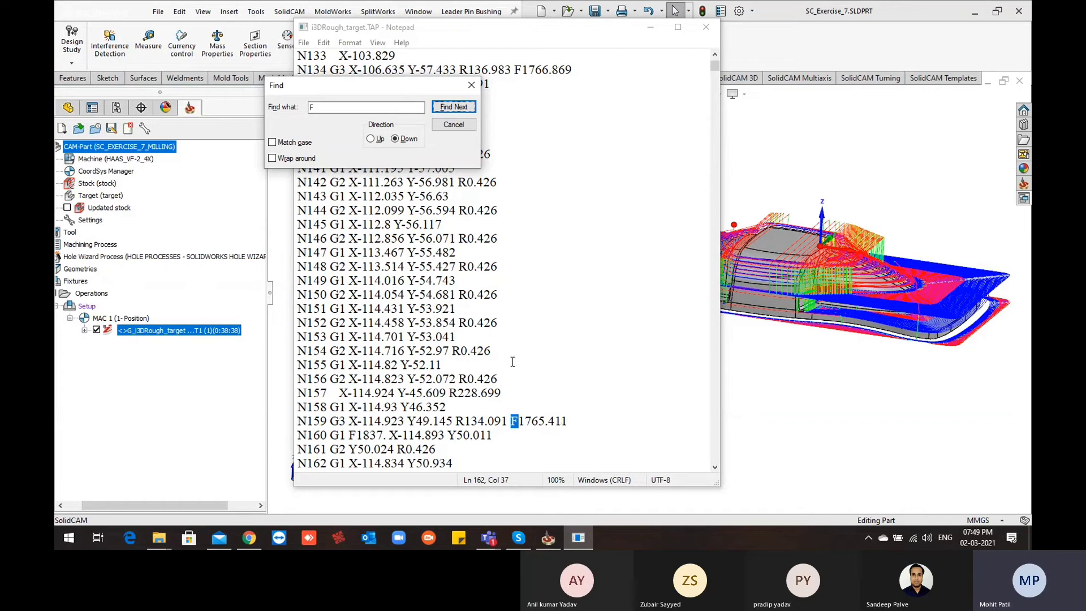
left_click(461, 108)
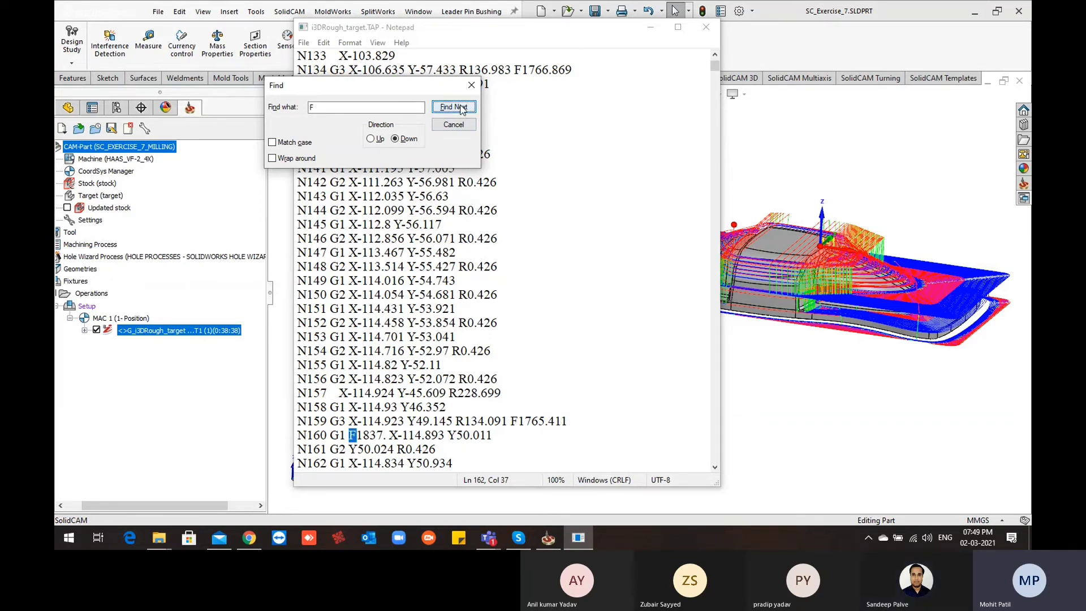
left_click(461, 107)
left_click(460, 108)
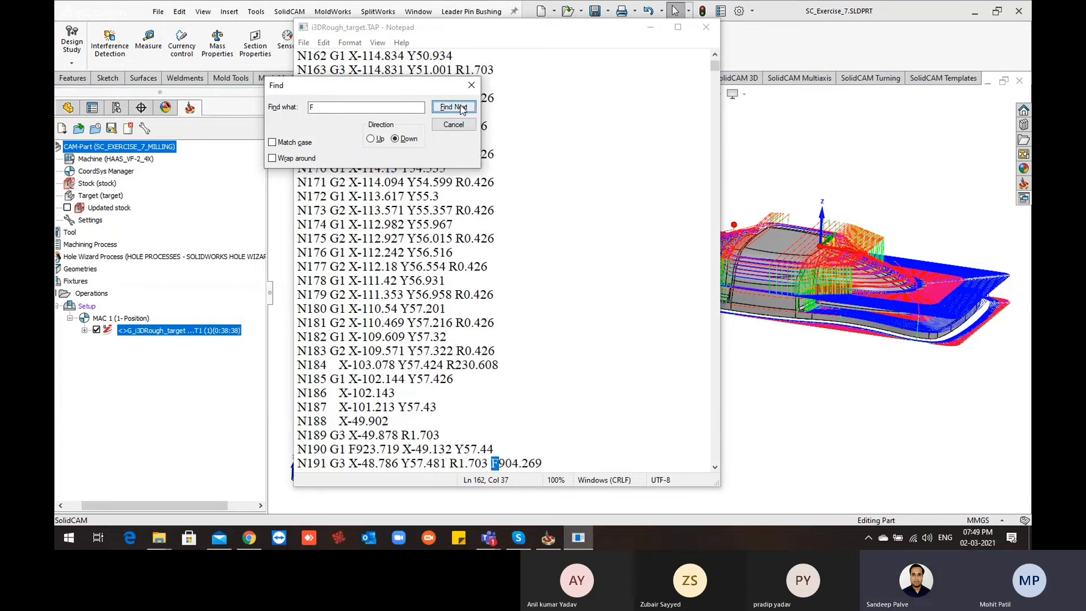
left_click(461, 108)
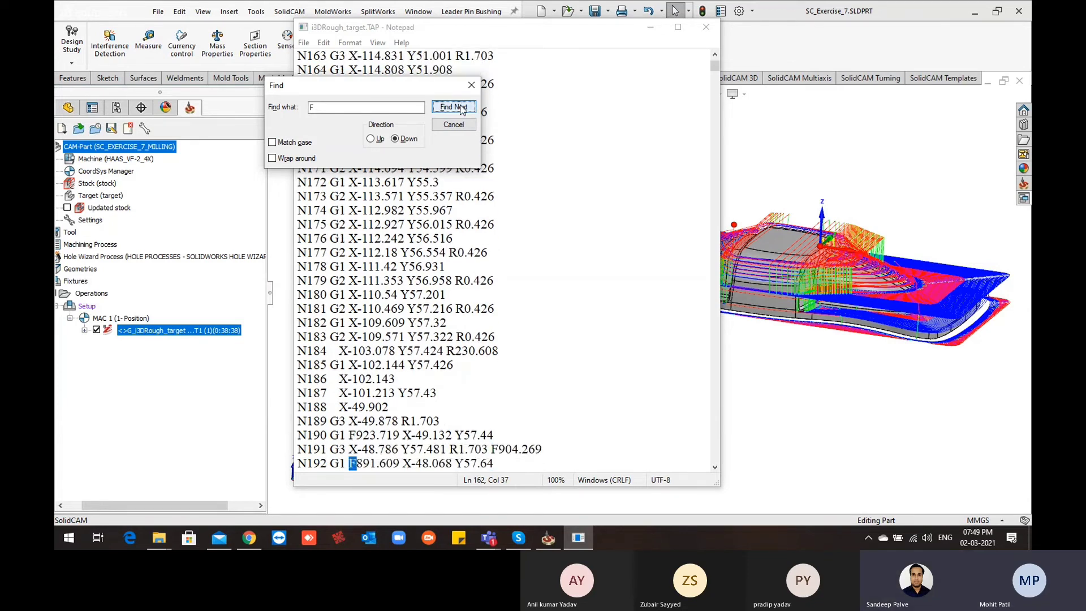
left_click(461, 107)
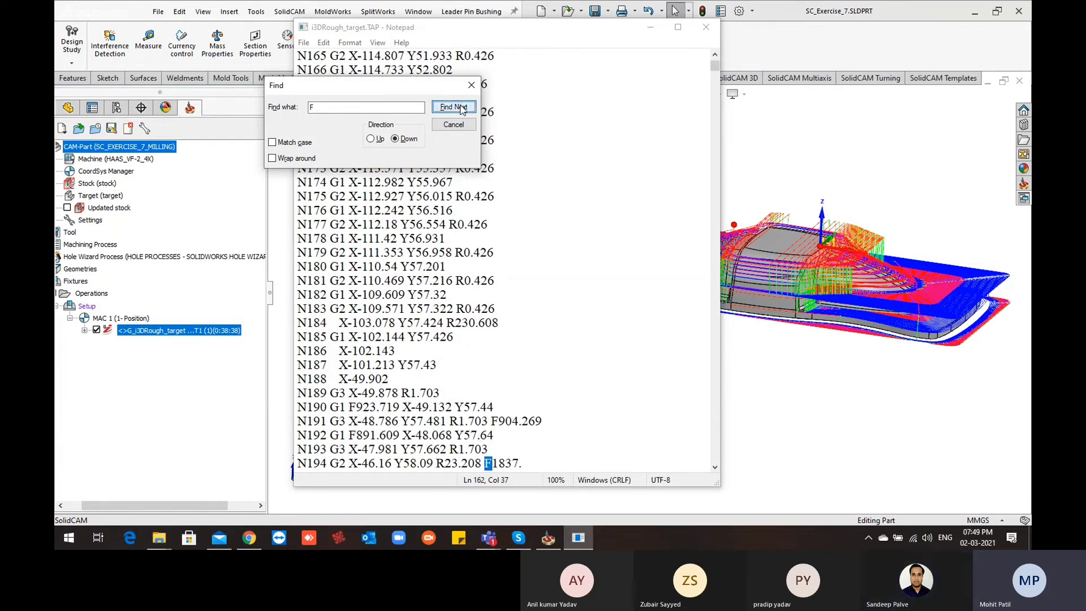
left_click(461, 108)
left_click(461, 106)
left_click(461, 108)
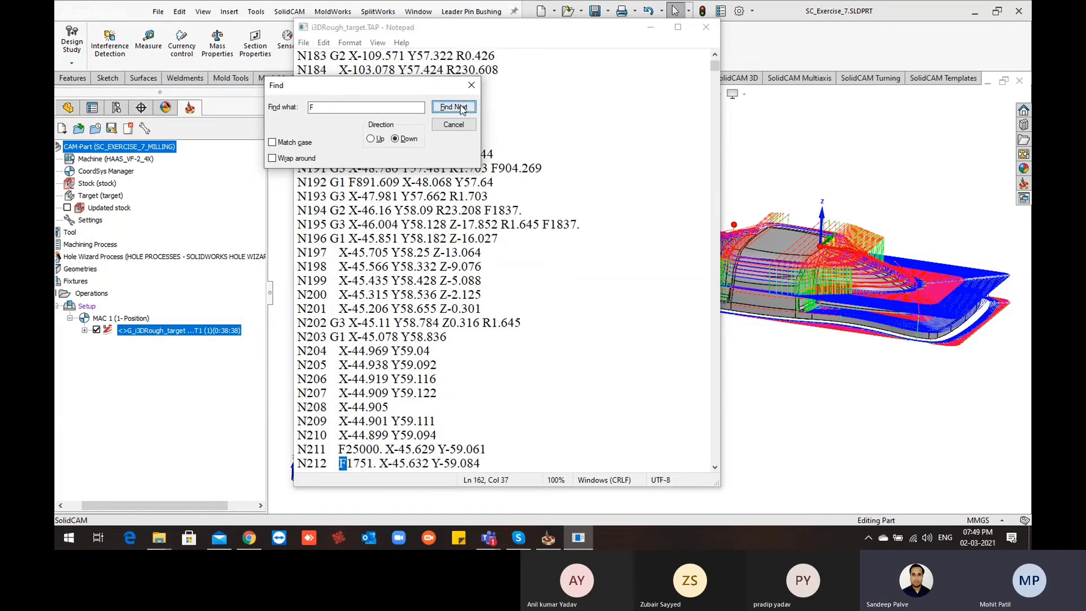
left_click(461, 108)
left_click(460, 108)
left_click(461, 107)
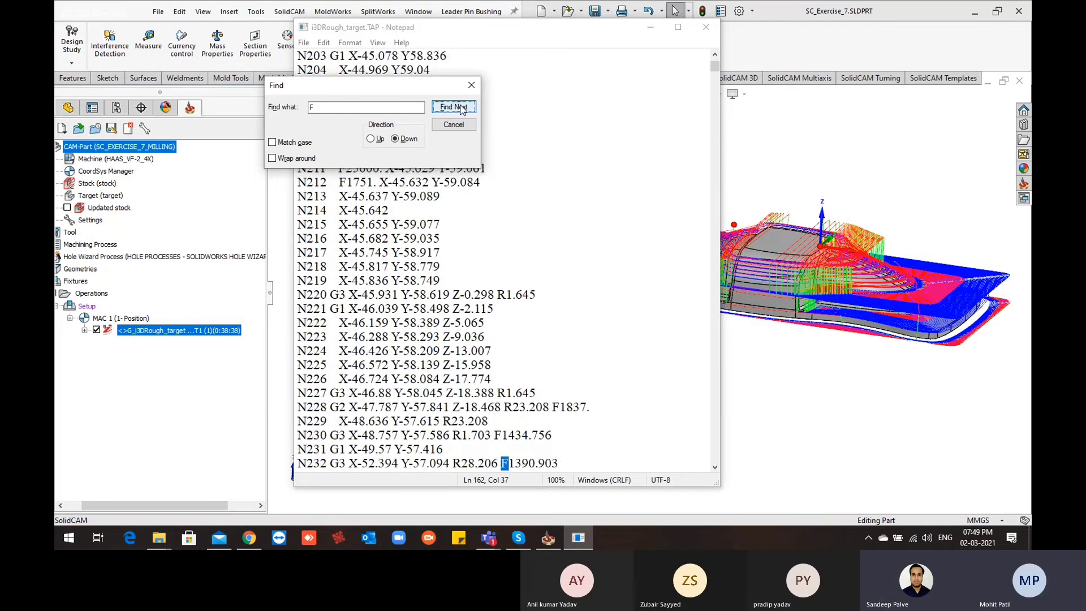
left_click(461, 107)
left_click(461, 108)
left_click(461, 107)
left_click(461, 107)
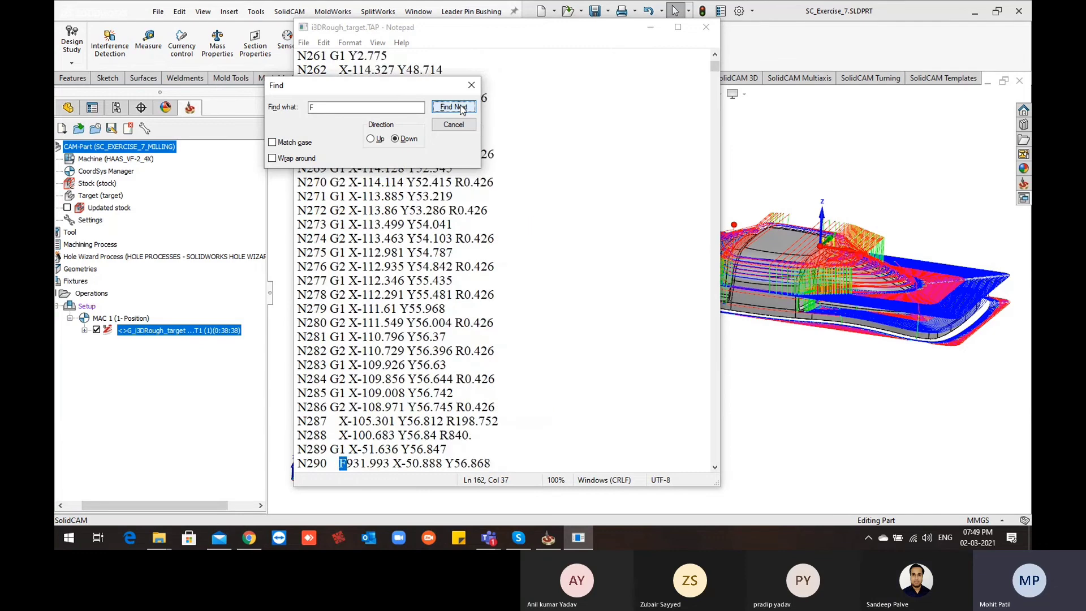
left_click(461, 108)
left_click(461, 108)
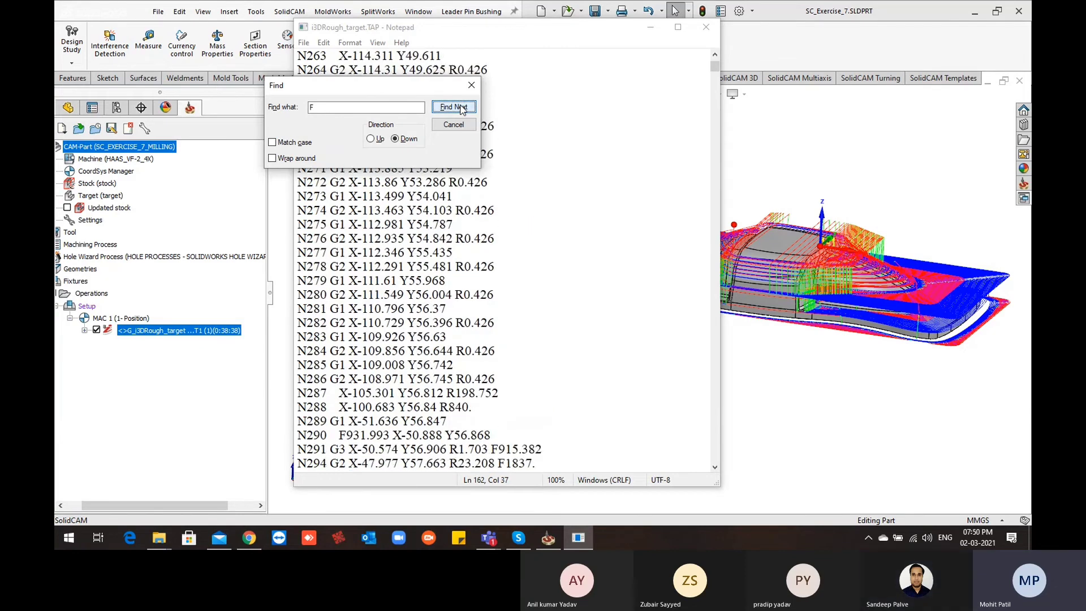
left_click(460, 106)
left_click(460, 107)
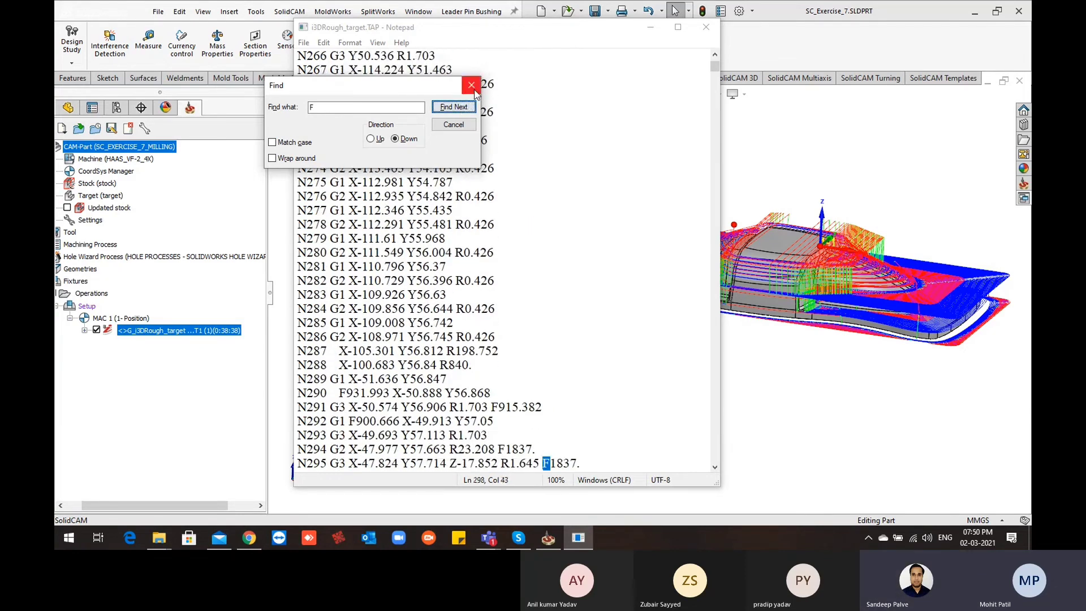
Step: Close the Find dialog and the G-code file, and hide the i3DRough_target toolpath on the model
left_click(471, 85)
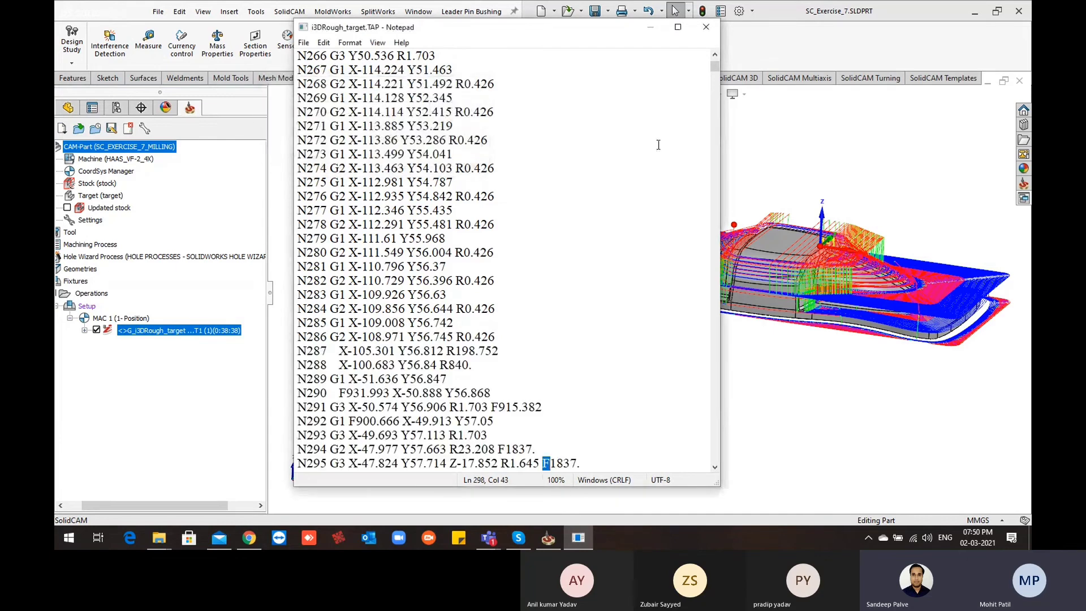
left_click(706, 27)
scroll(562, 219, "up", 1)
scroll(562, 218, "down", 2)
middle_click_drag(562, 218, 604, 323)
left_click(96, 330)
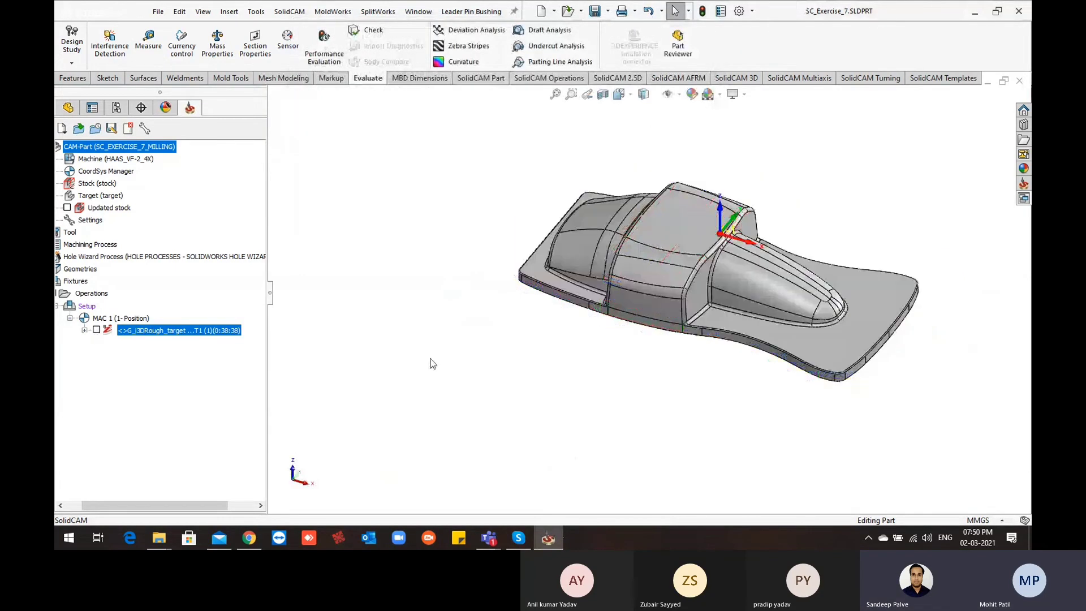
middle_click_drag(431, 363, 677, 280)
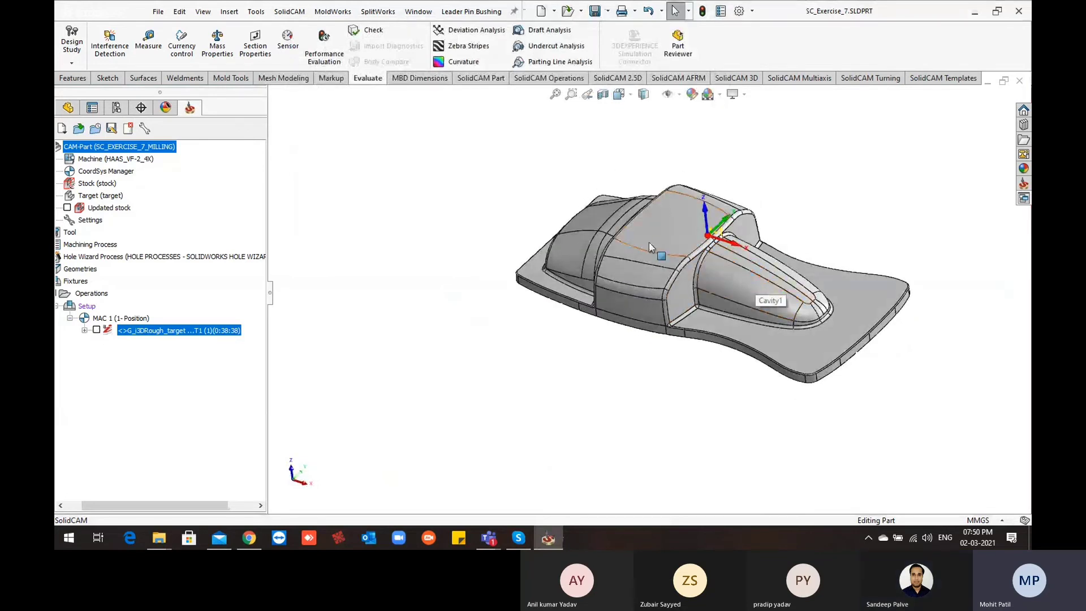
scroll(649, 242, "up", 1)
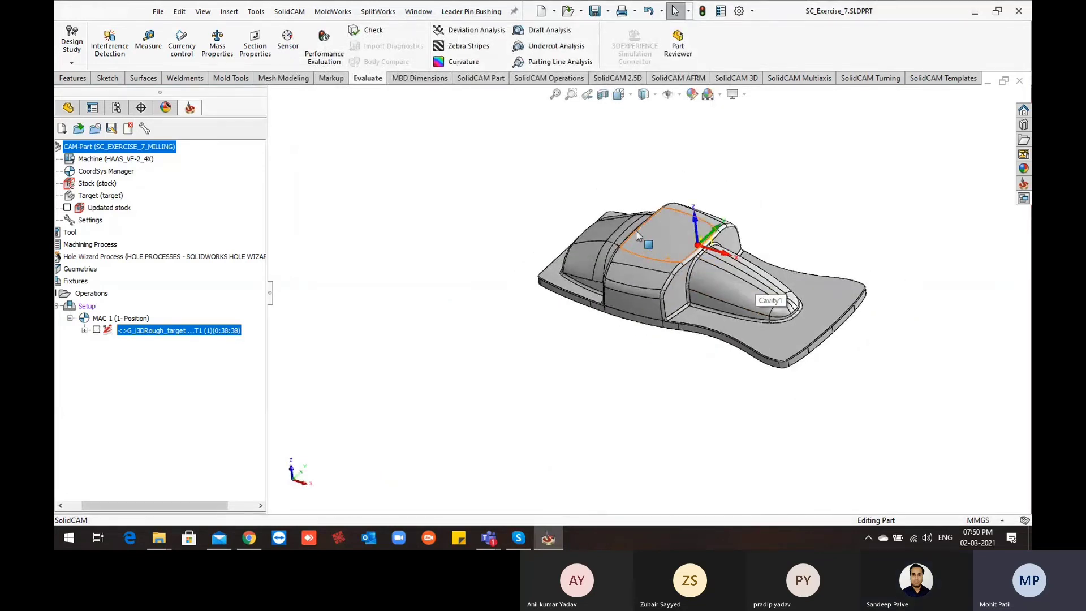
Step: Create a 3D HSR Rest Roughing operation on the target geometry and move its dialog clear of the operation tree
left_click(735, 79)
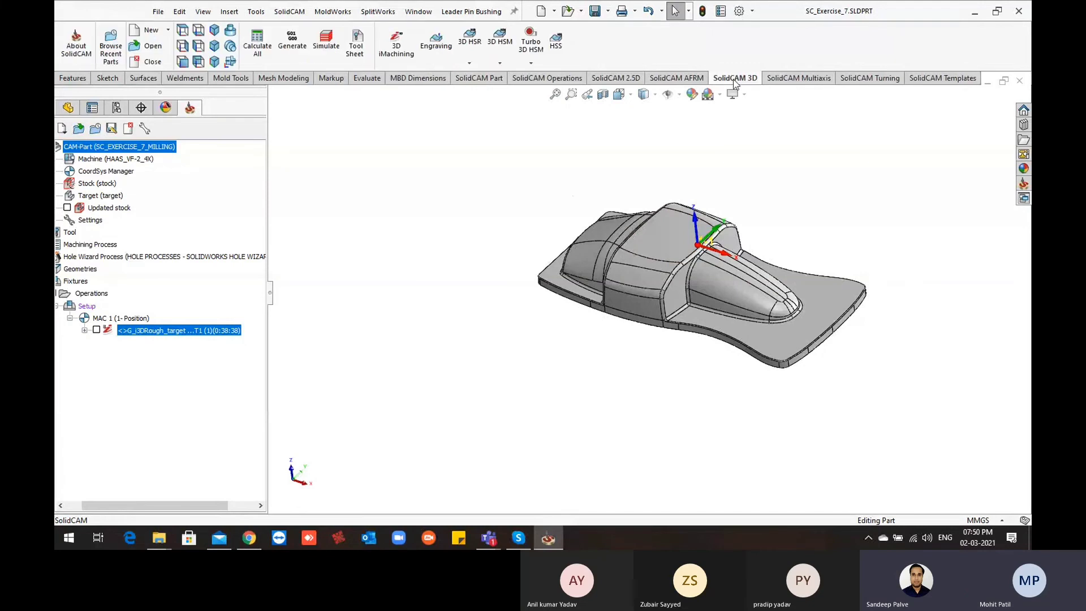
left_click(469, 63)
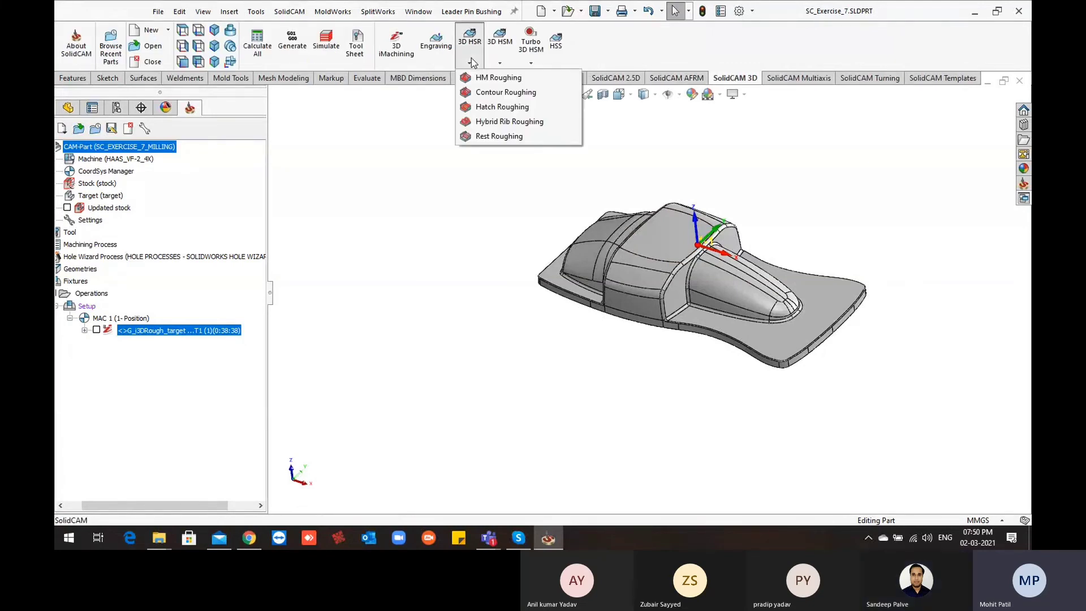
left_click(484, 137)
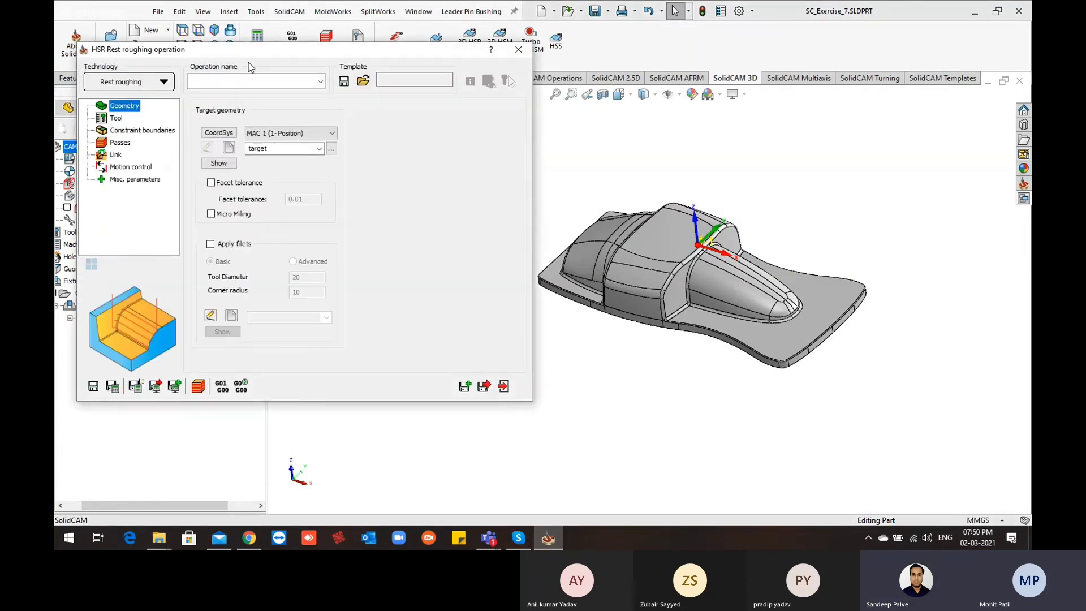
left_click_drag(253, 56, 478, 64)
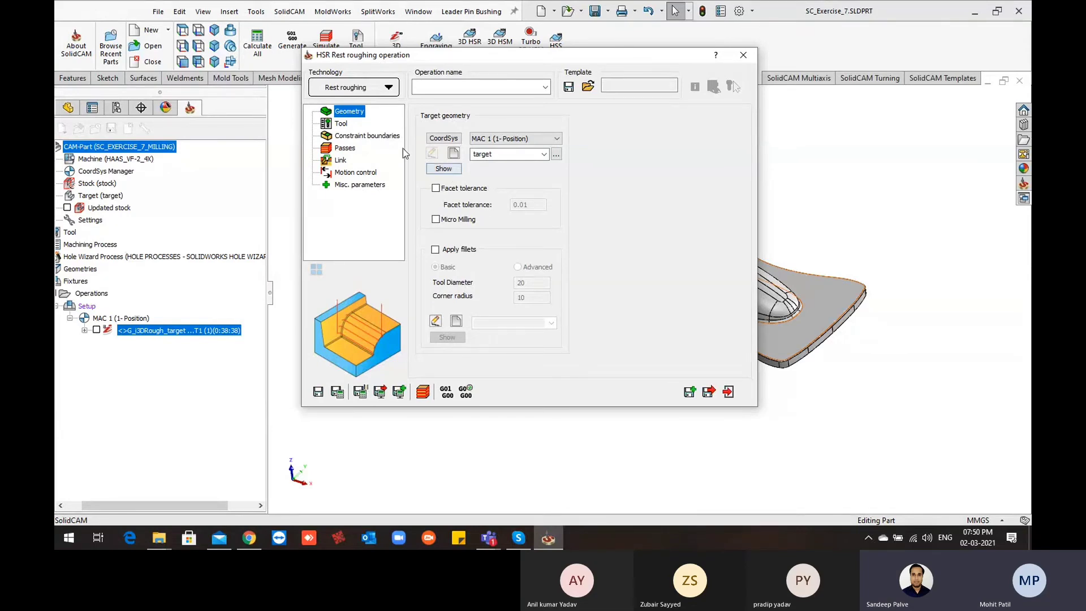
Step: Add a new end mill for the rest roughing operation with a 10 mm diameter and 4 flutes
left_click(340, 123)
left_click(571, 252)
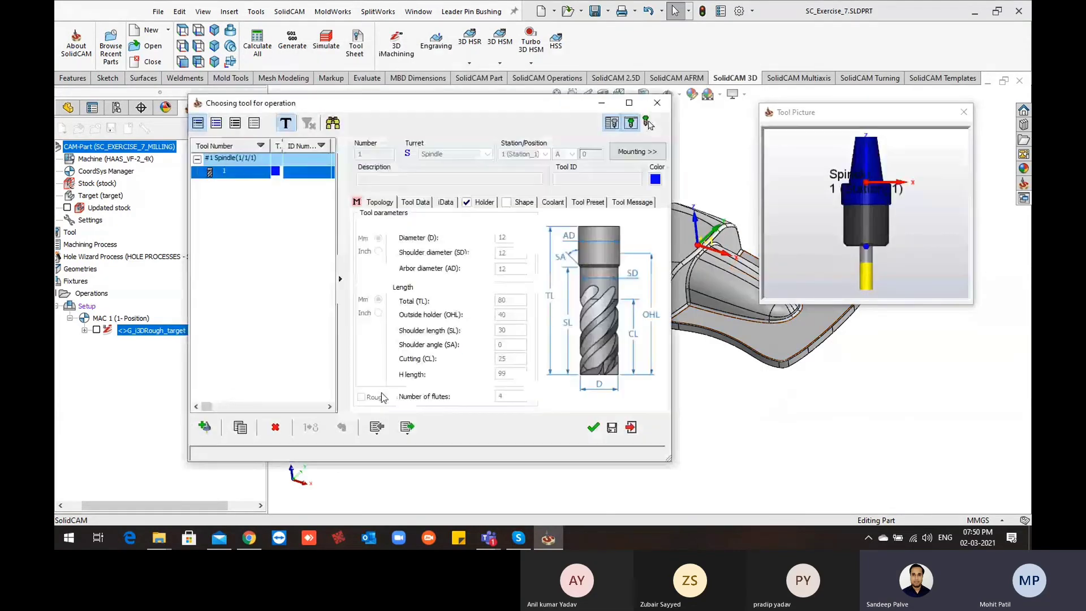
left_click(207, 427)
left_click(357, 174)
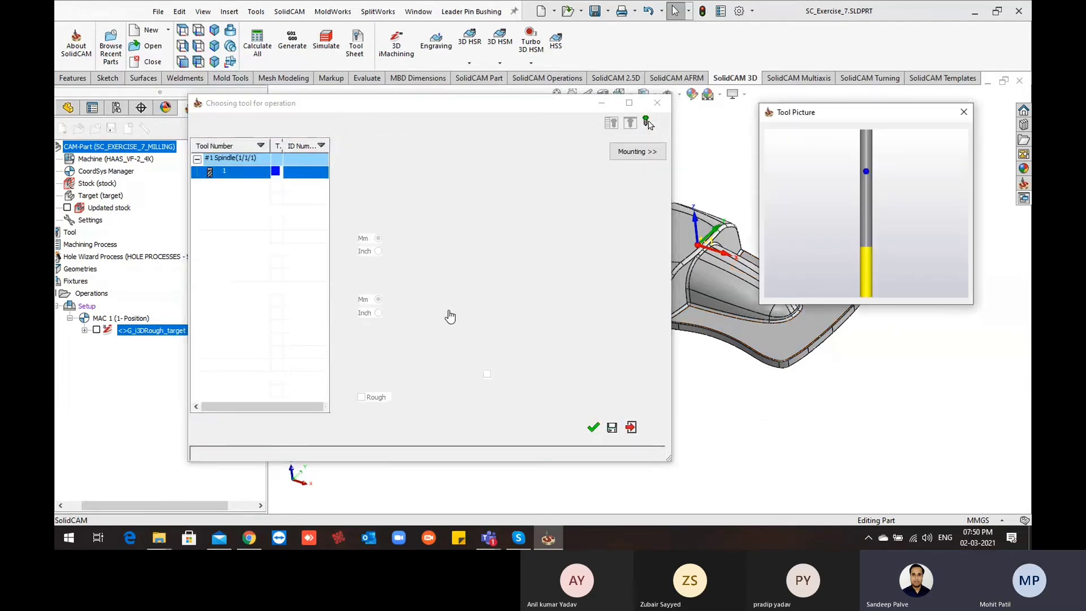
double_click(504, 237)
type("10")
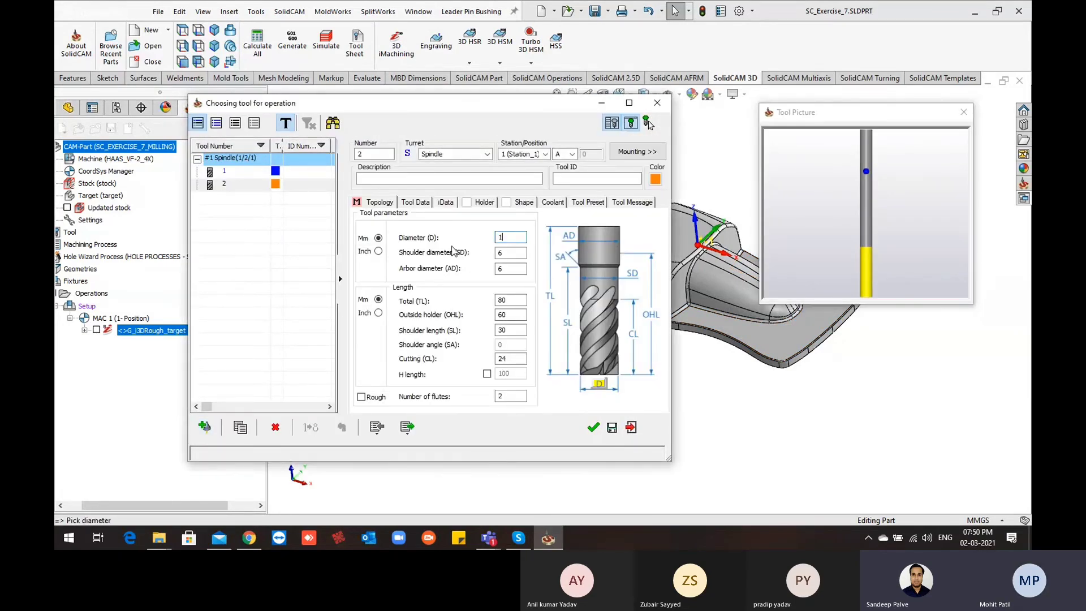
double_click(514, 252)
left_click_drag(512, 396, 467, 407)
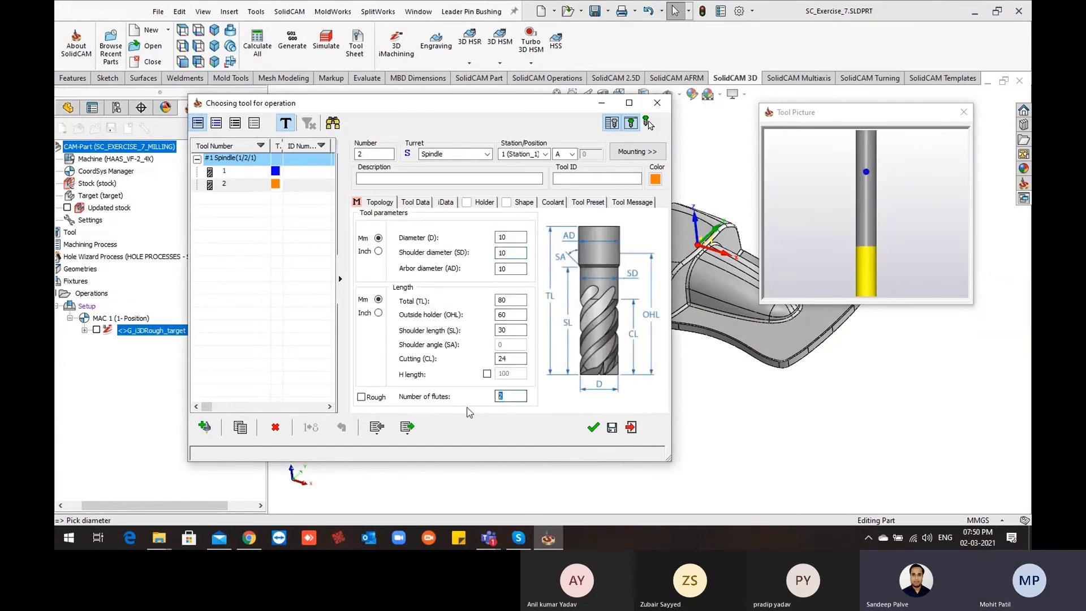
type("4")
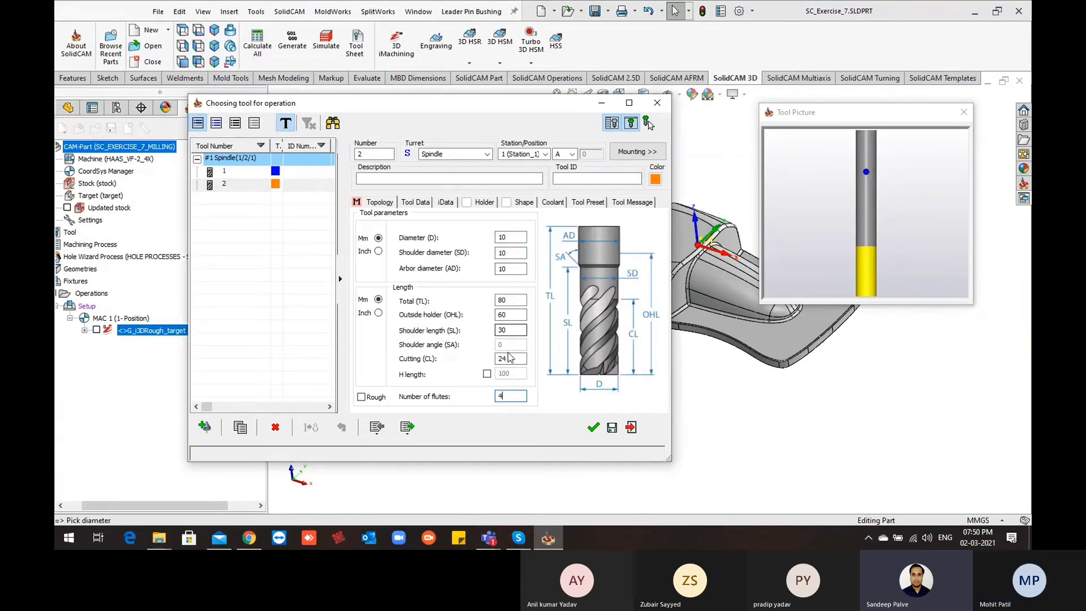
Step: Turn off the separate finish spin and finish feed XY values in the new tool's data
left_click(415, 202)
left_click(588, 301)
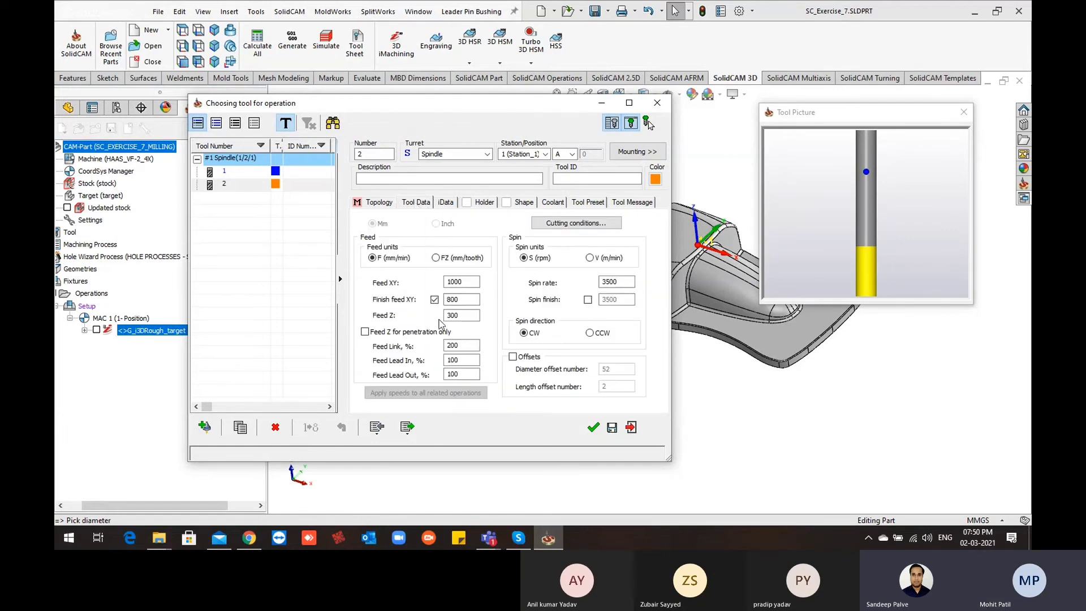
left_click(433, 301)
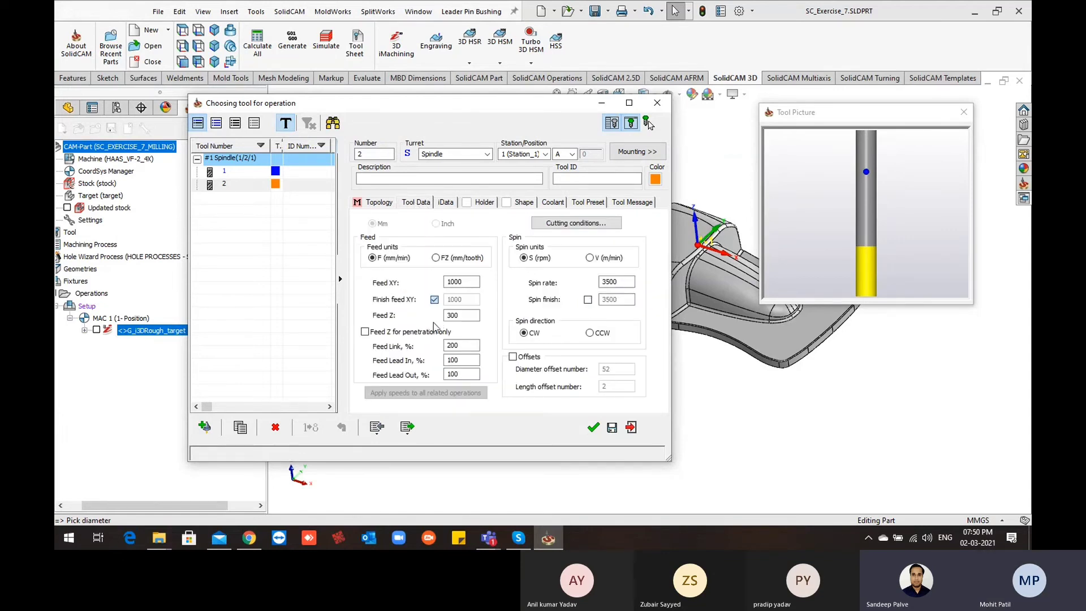
Step: Assign the BT40 EM 10x65 global holder to the new tool and accept the tool for the operation
left_click(448, 204)
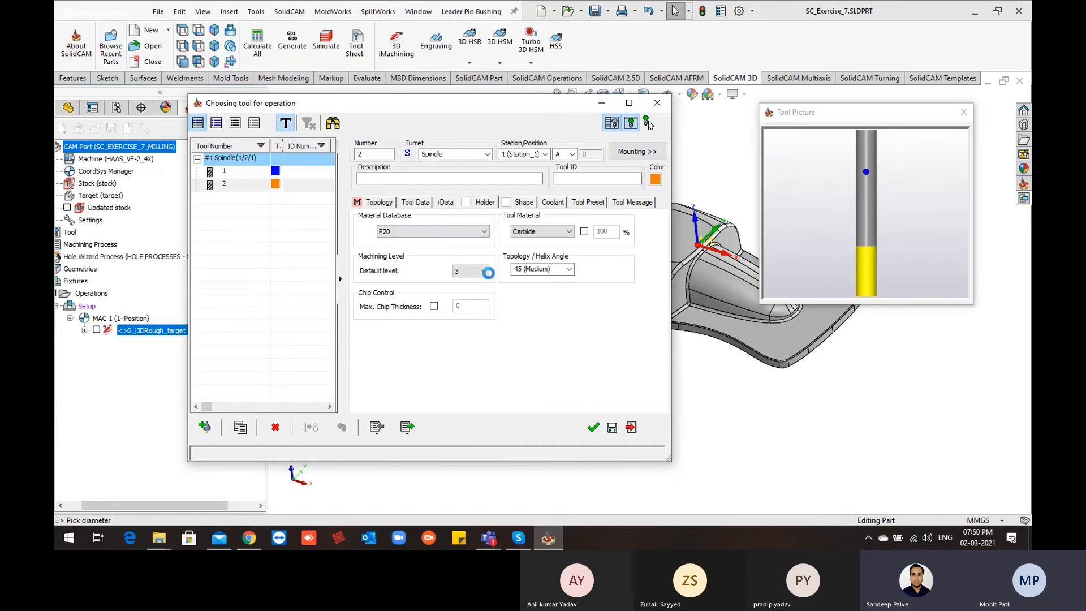
left_click(402, 234)
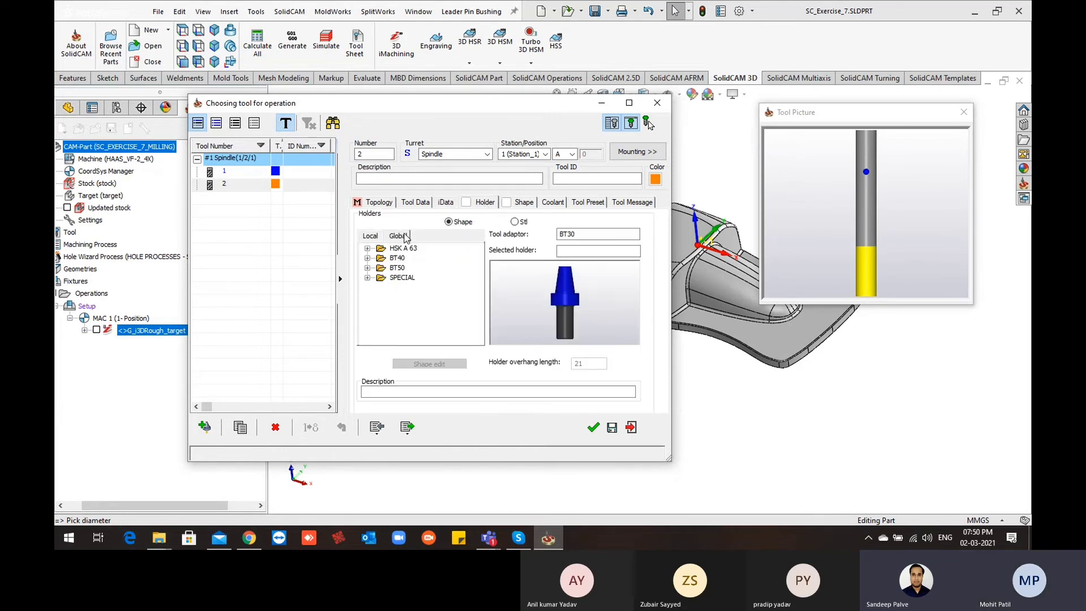
left_click(367, 258)
scroll(418, 291, "down", 3)
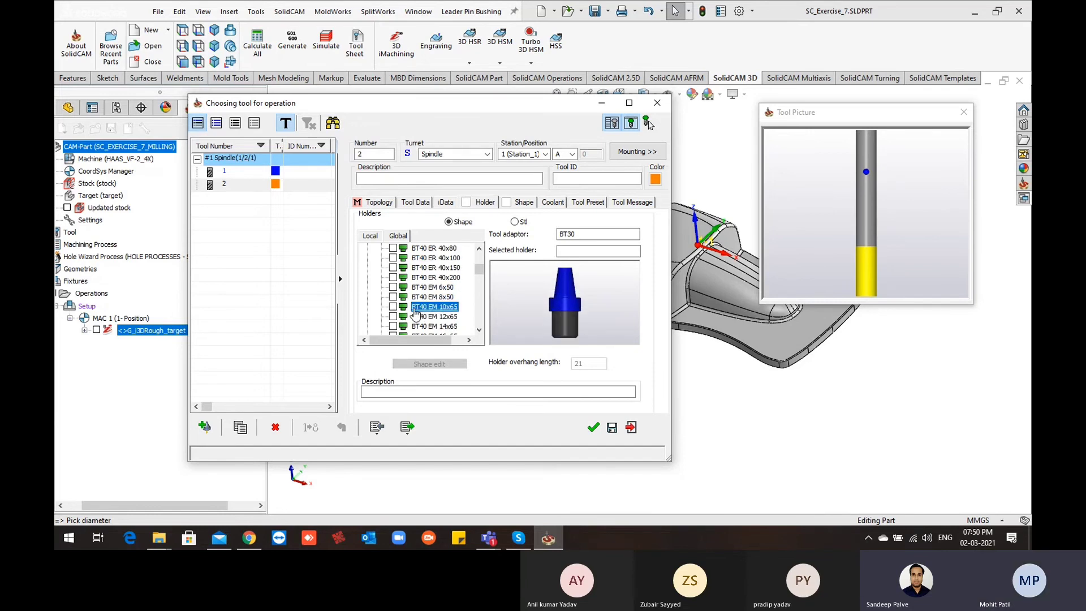
left_click(393, 307)
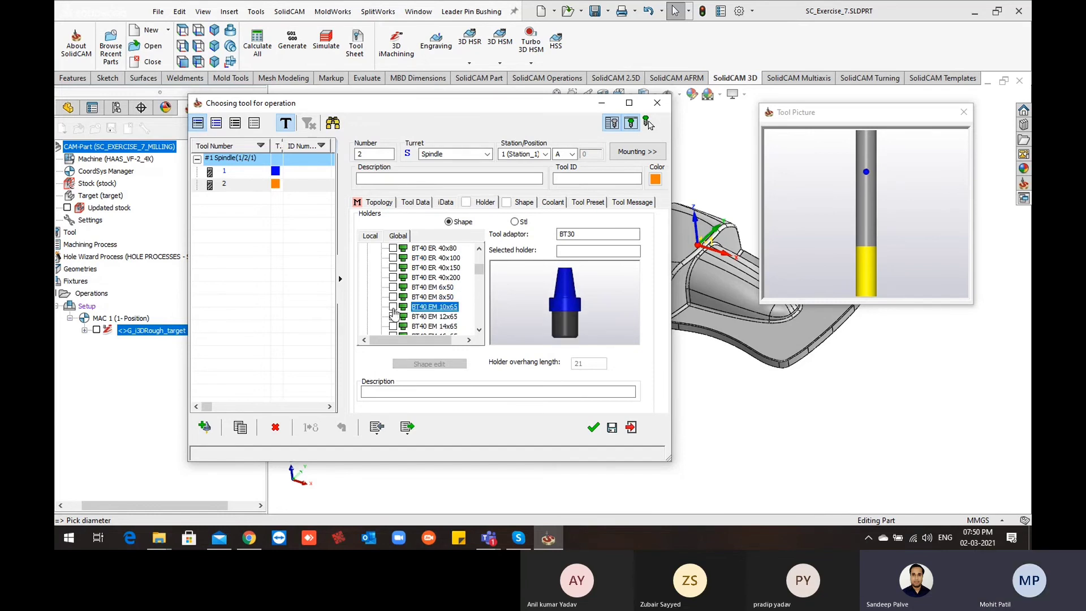
left_click(593, 428)
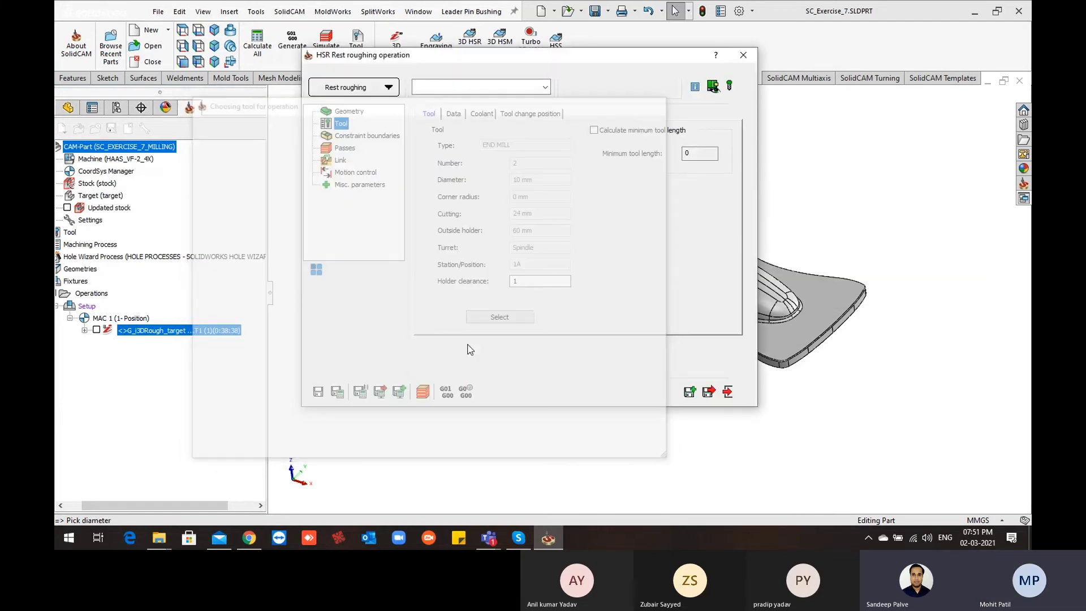
Step: Change tool 2 to a bull nose mill with a 2 mm corner radius and accept it for the operation
left_click(496, 317)
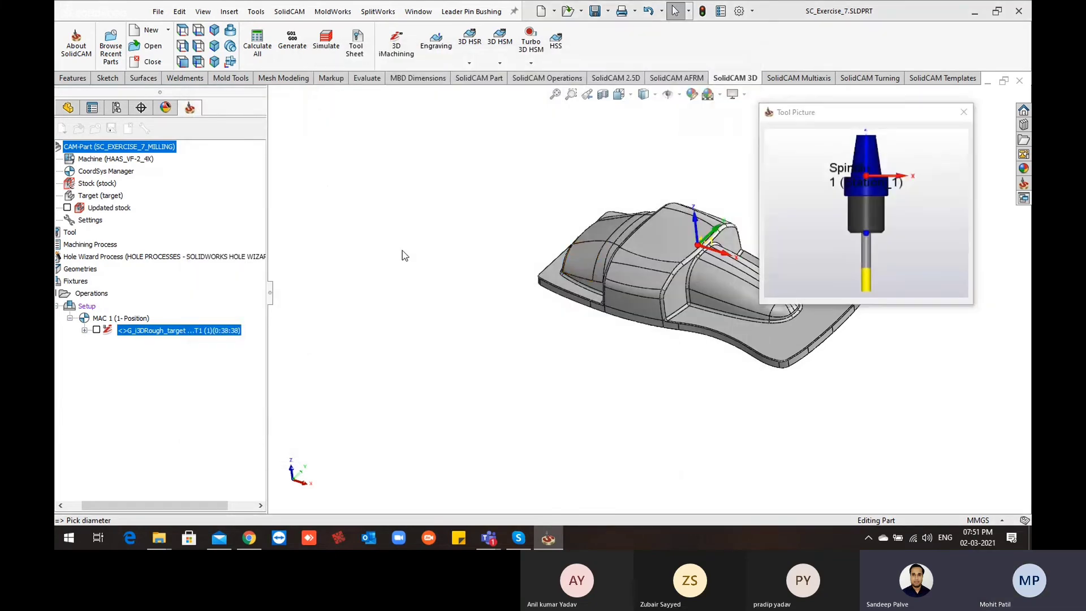
right_click(253, 184)
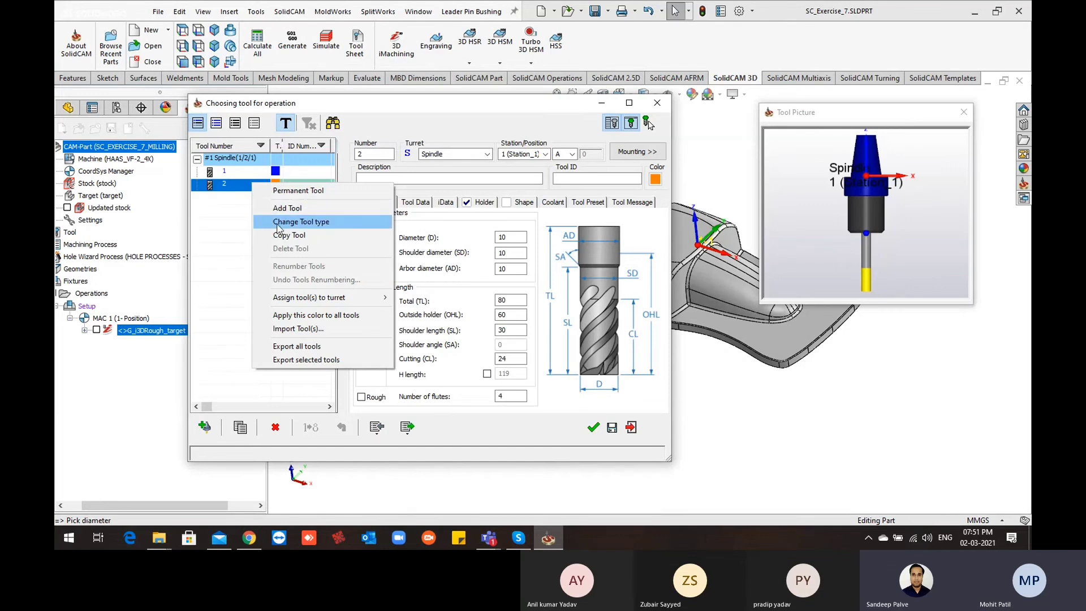
left_click(279, 222)
left_click(361, 237)
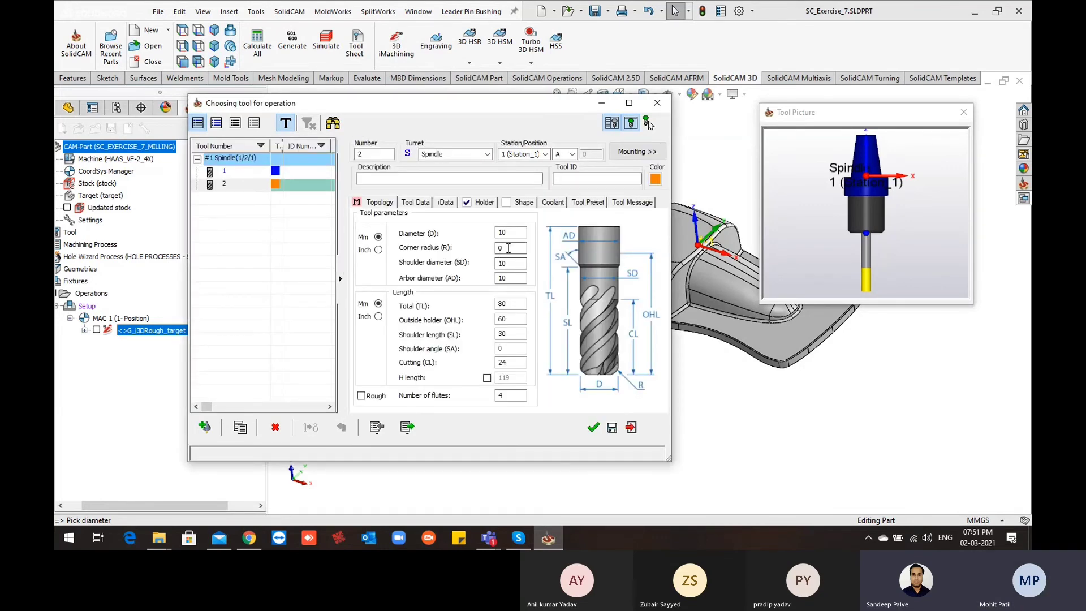
type("2")
left_click(509, 278)
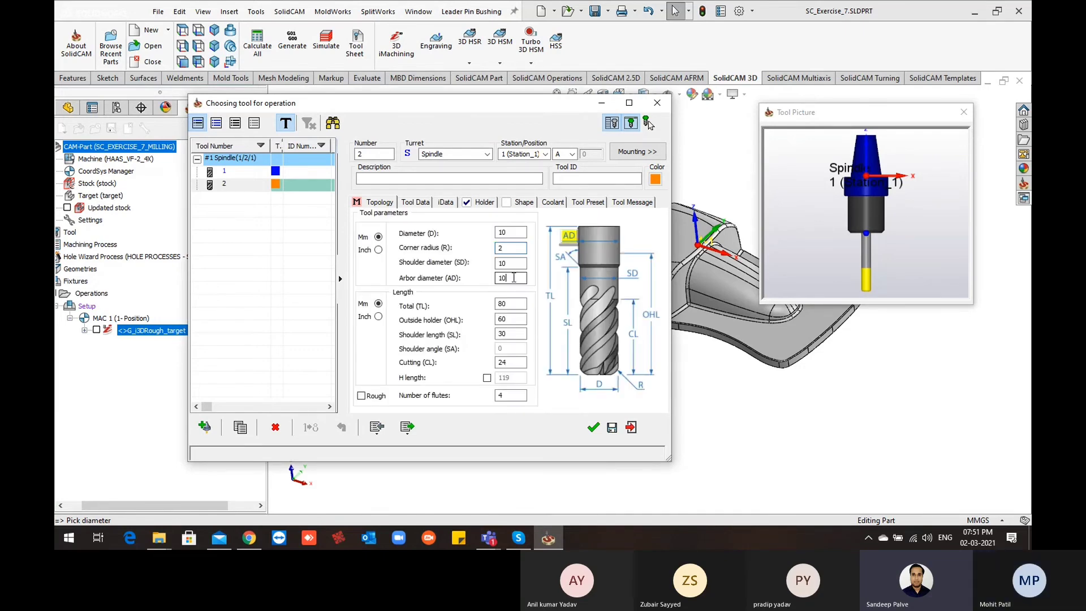
left_click(592, 428)
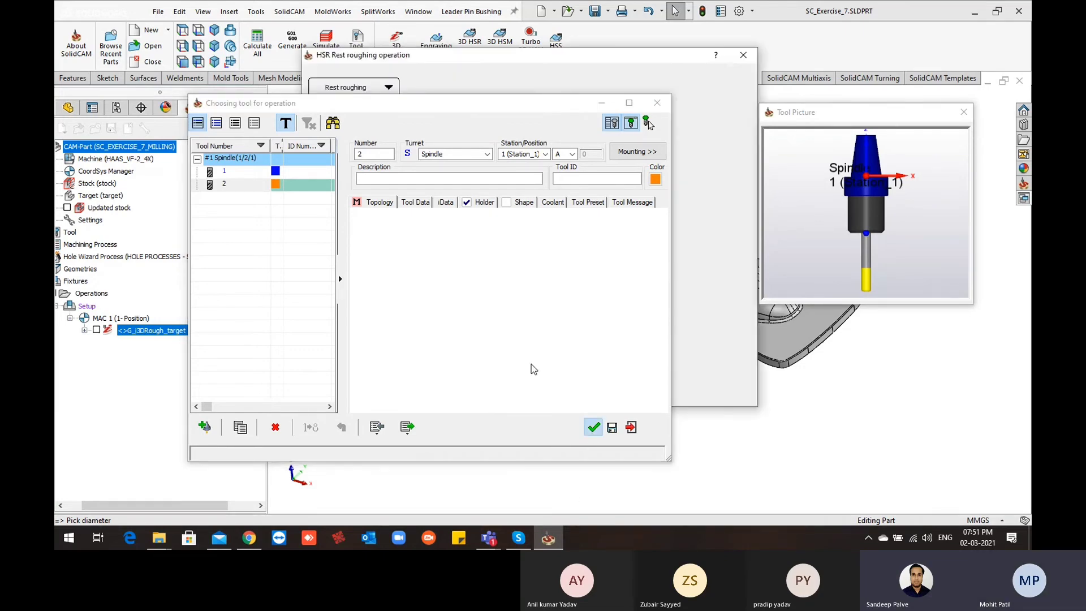
Step: Set the rest roughing passes to a wall offset of 0.3, a floor offset of 0.3 and a tolerance of 0.5
left_click(365, 136)
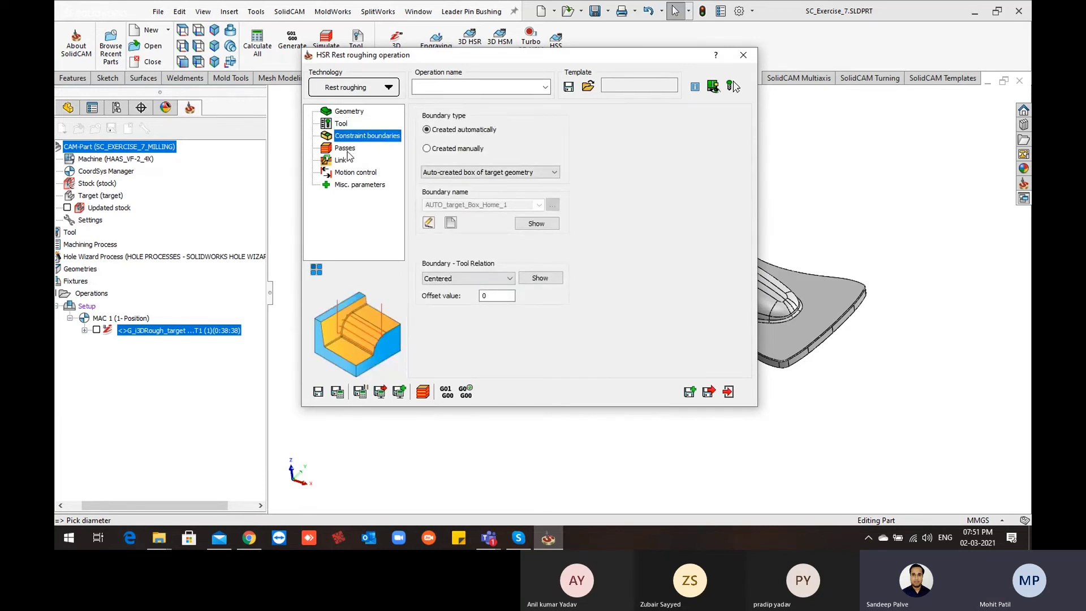
left_click(346, 151)
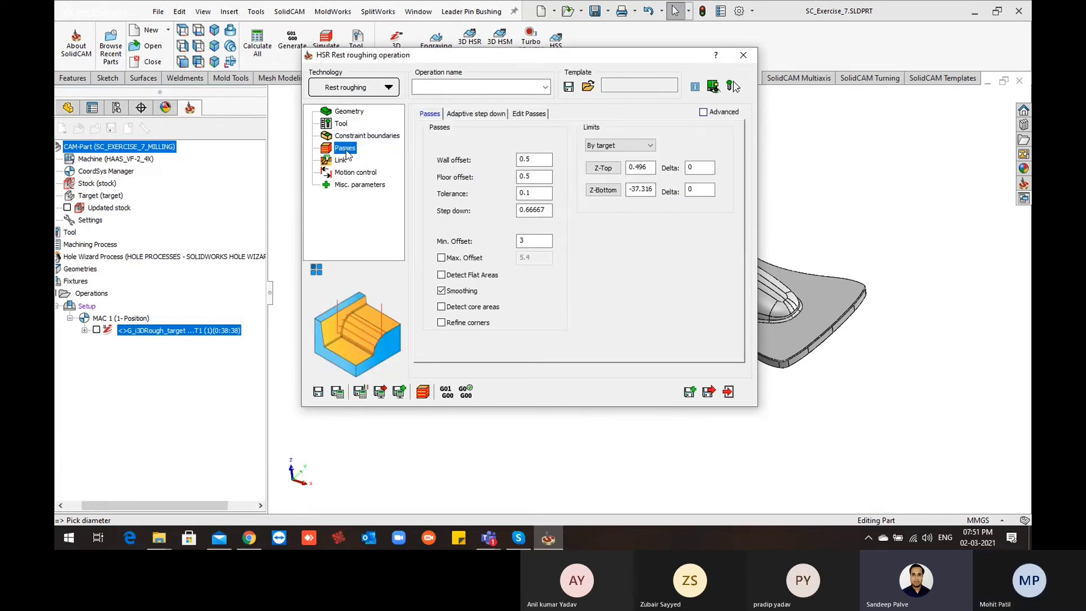
left_click(536, 158)
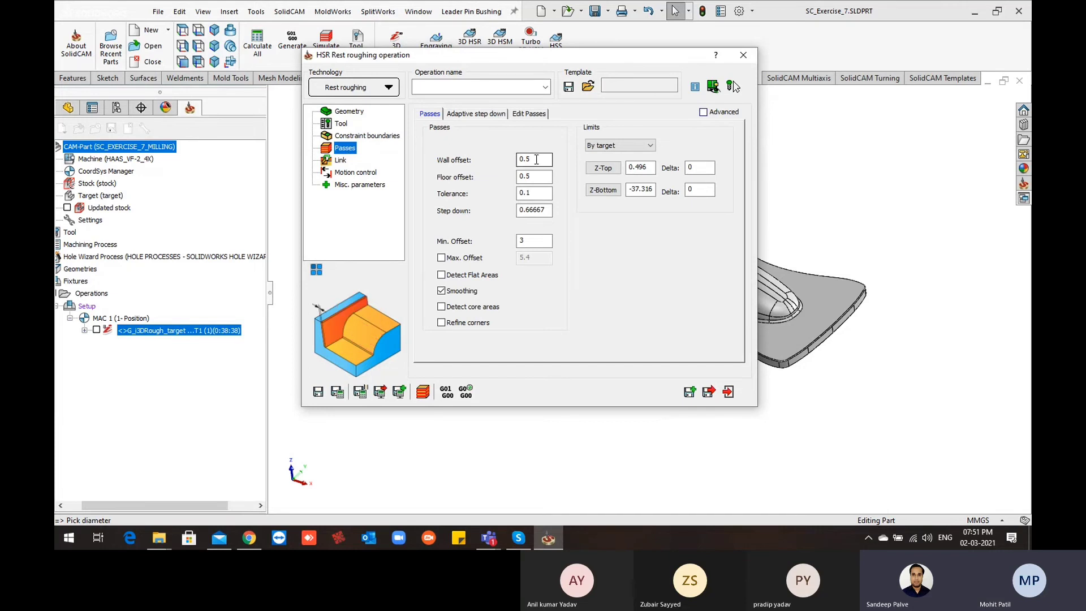
left_click_drag(536, 159, 494, 162)
type("0.3")
key("Tab")
type("0.3")
key("Tab")
type("0.06")
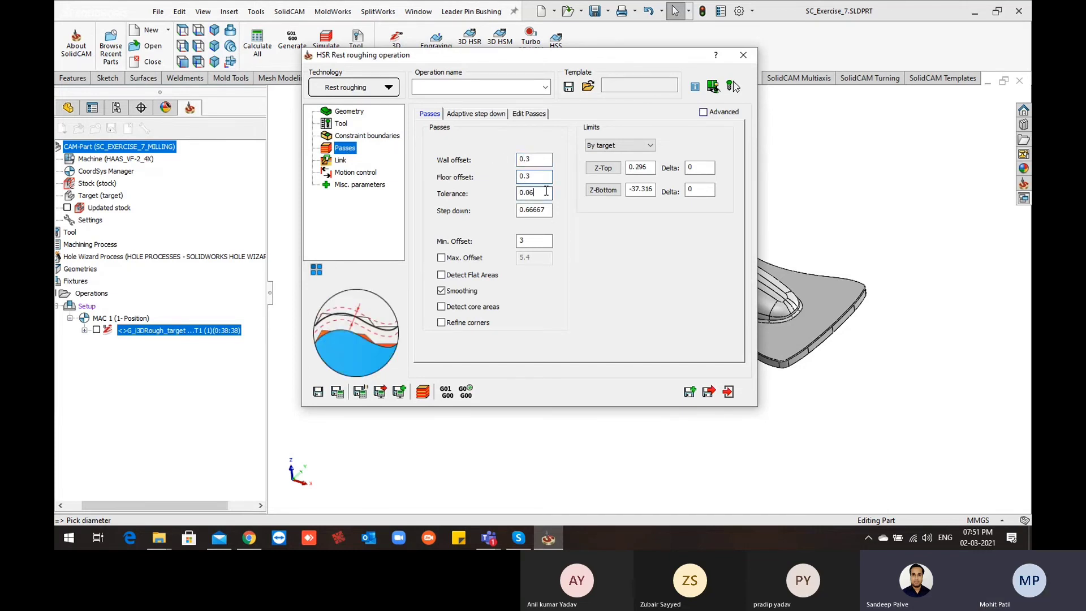
left_click_drag(546, 191, 486, 191)
type("0.5")
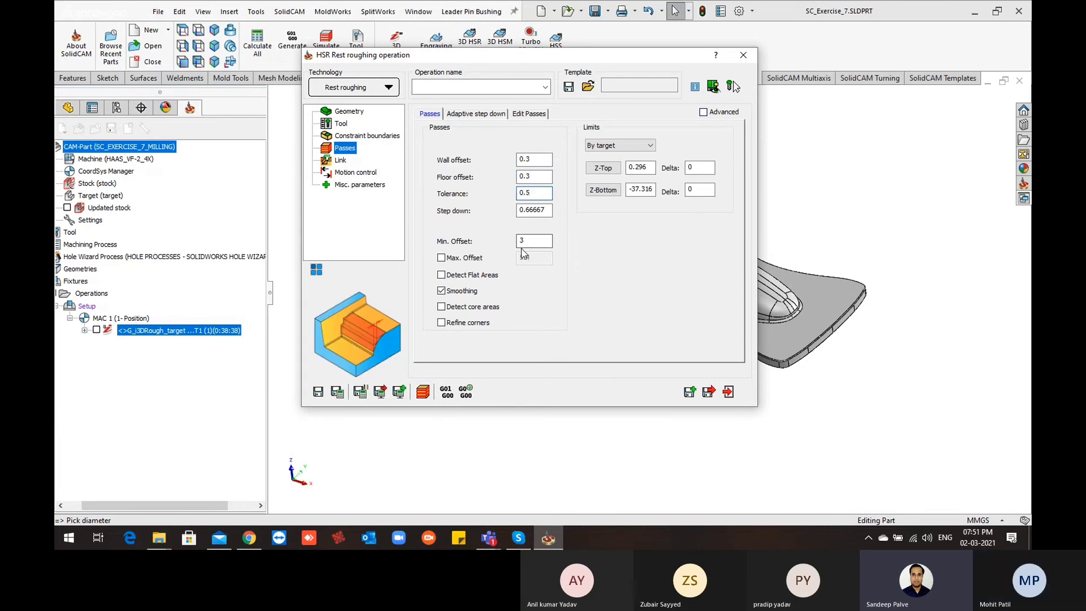
Step: Enable Detect core areas and Refine corners for the passes, and save and calculate the rest roughing operation
left_click(469, 307)
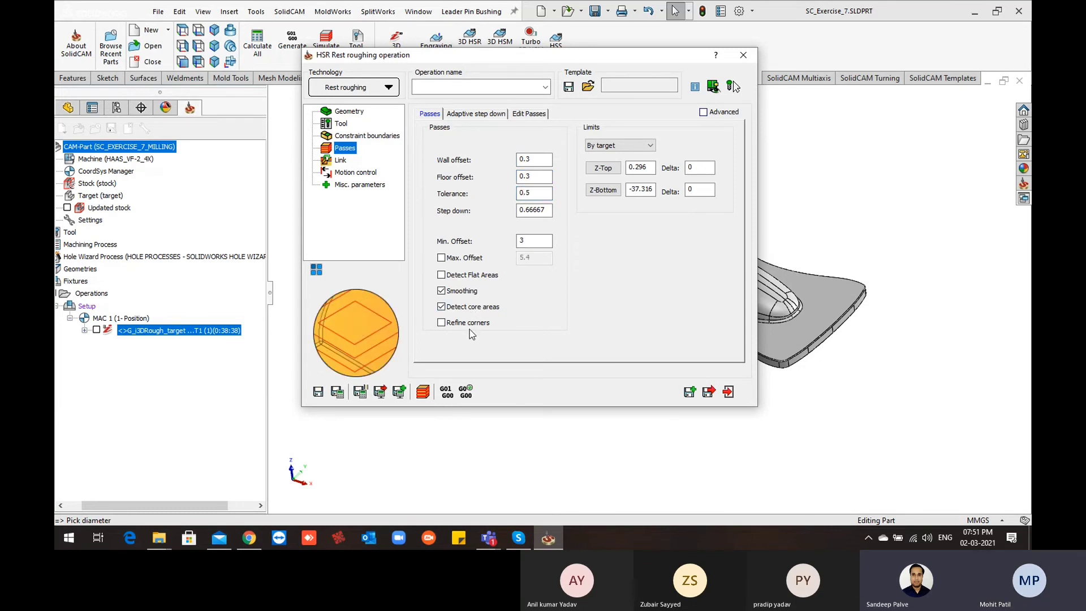
left_click(468, 323)
left_click(337, 391)
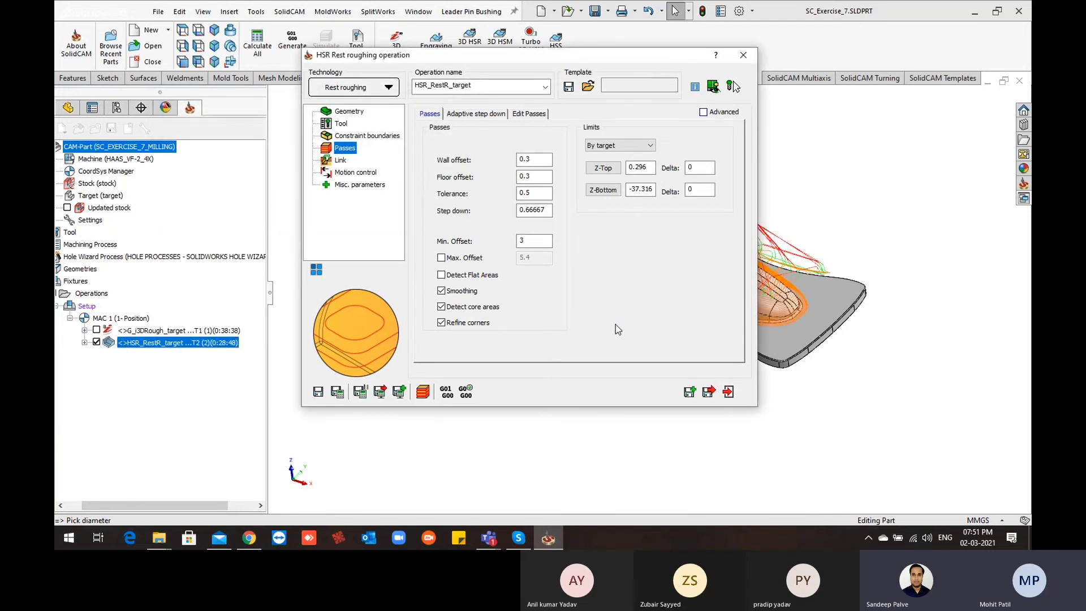
Step: Collapse the operation dialog to examine the rest roughing toolpath around the model, and restore the dialog
double_click(637, 56)
scroll(714, 229, "up", 2)
scroll(713, 229, "down", 3)
middle_click_drag(714, 237, 672, 320)
scroll(672, 320, "up", 2)
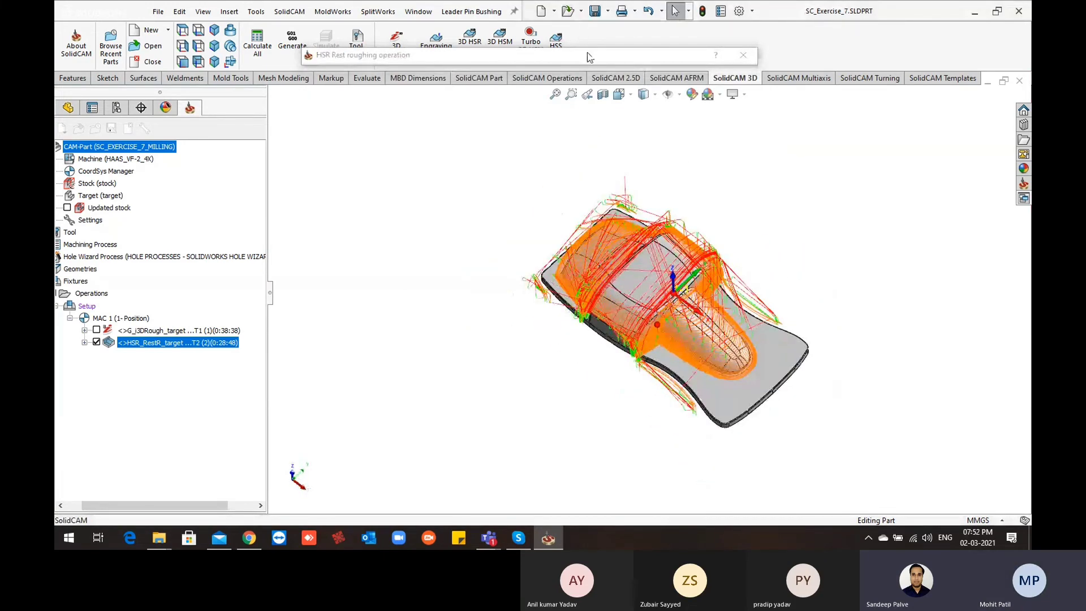
double_click(588, 56)
Step: Set the rest roughing constraint boundary's tool relation to External, and save and calculate the operation
left_click(370, 136)
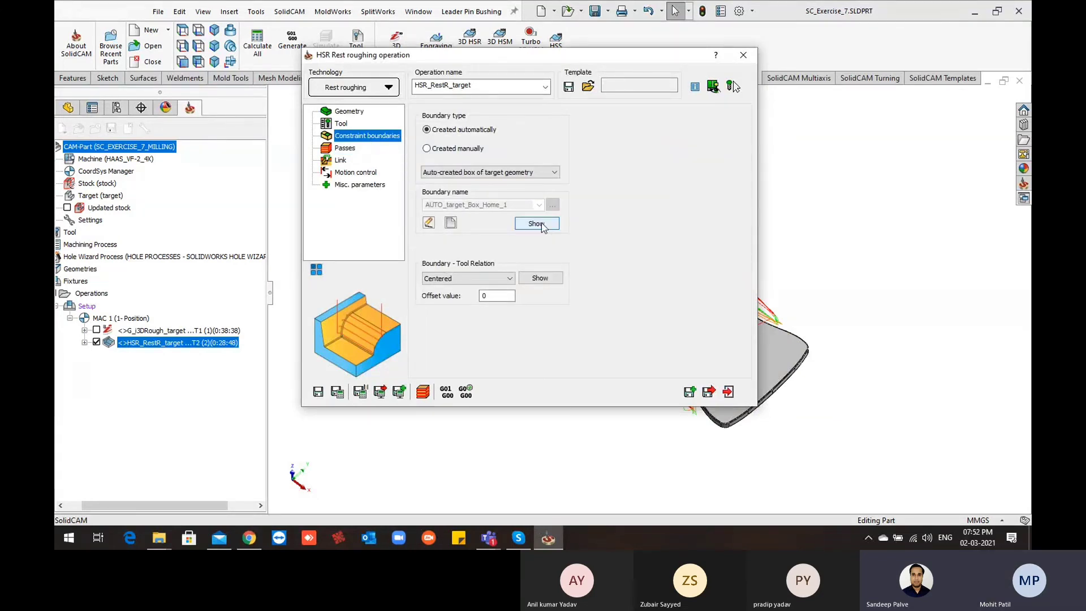
left_click(497, 278)
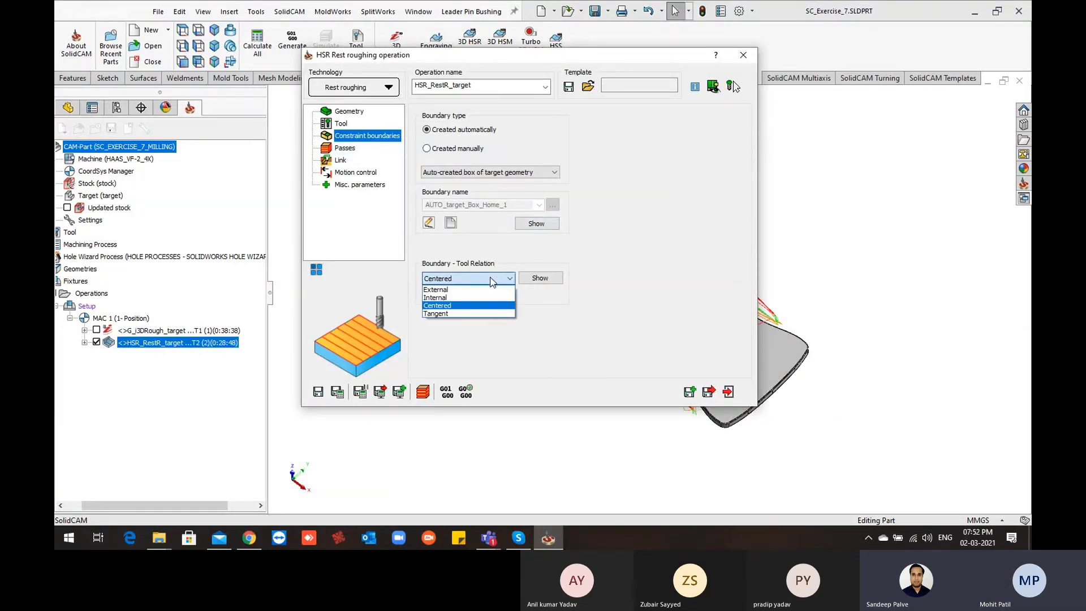
left_click(441, 306)
left_click(338, 391)
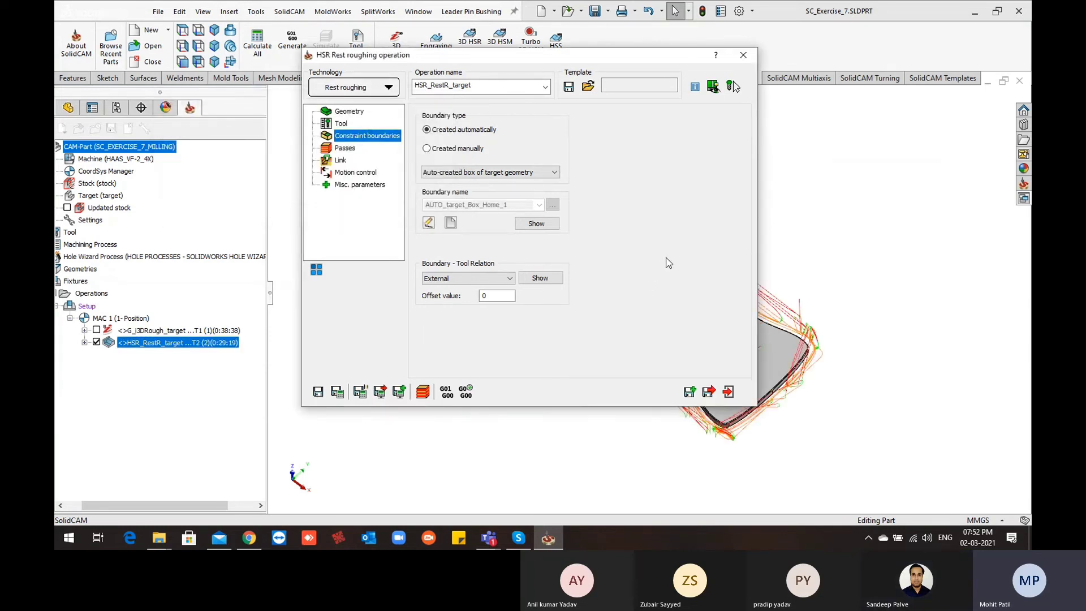
Step: Collapse the operation dialog, examine the recalculated rest roughing toolpath around the model, and close the dialog
double_click(661, 58)
middle_click_drag(734, 327, 744, 260)
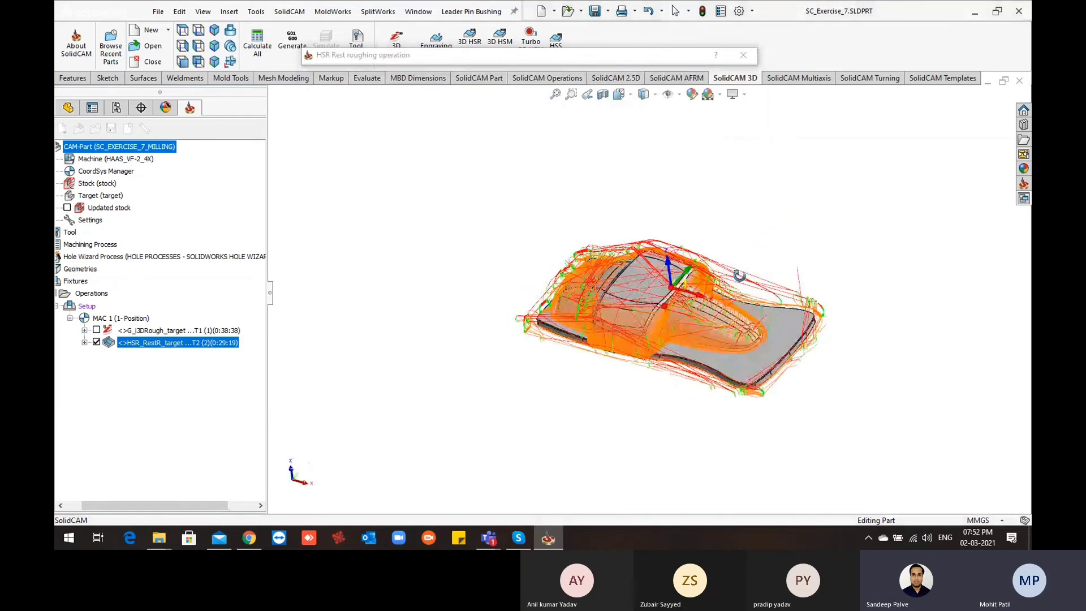
left_click(743, 55)
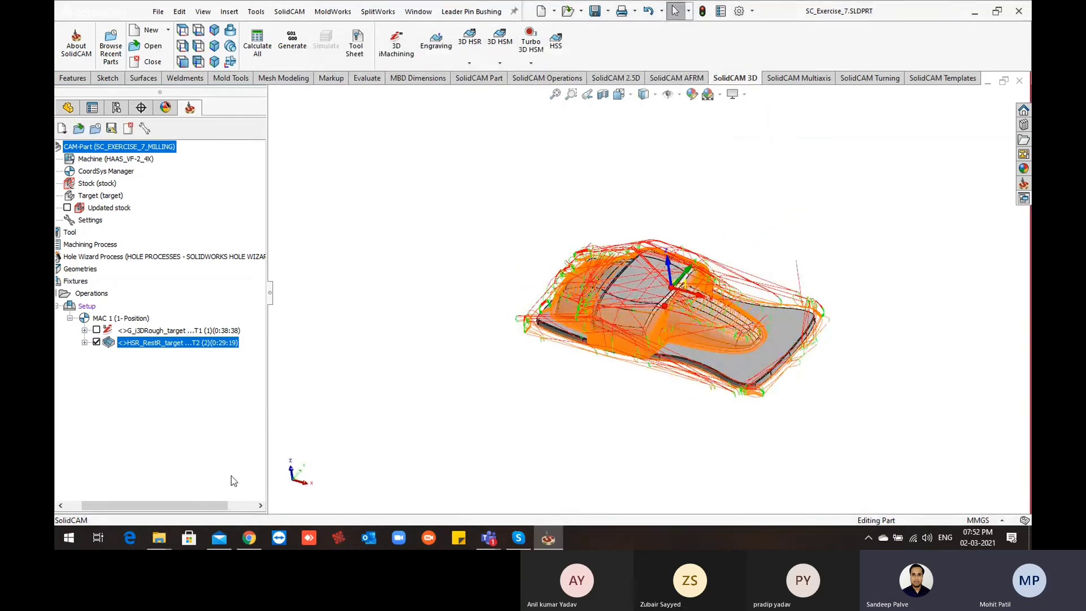
Step: Hide the rest roughing toolpath, widen the operations tree, and close the SC_Exercise_7 part
left_click_drag(174, 509, 158, 508)
left_click(119, 342)
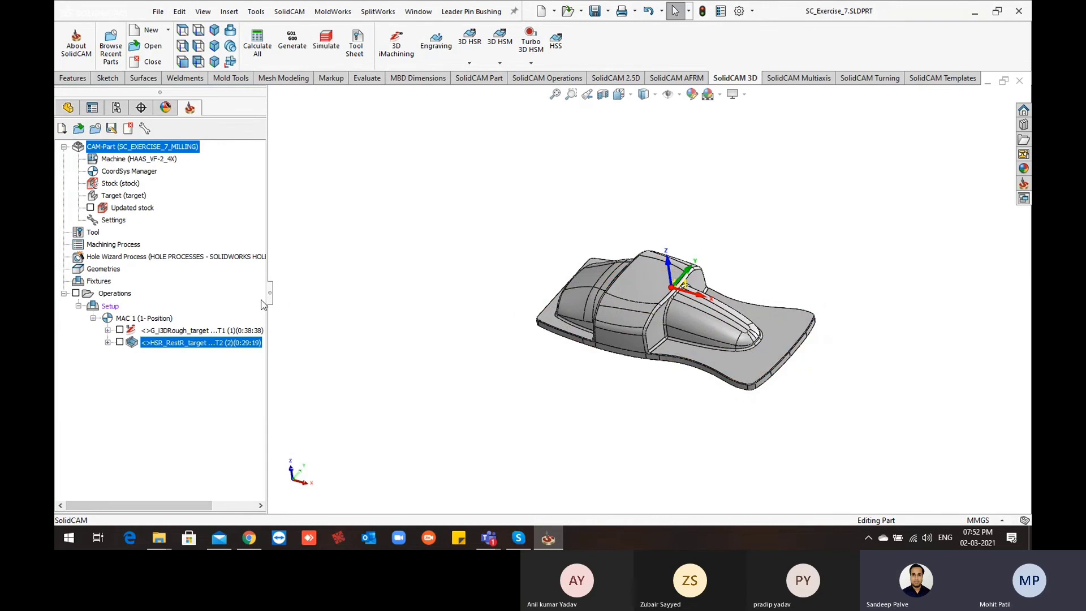
left_click_drag(272, 300, 294, 300)
key("f")
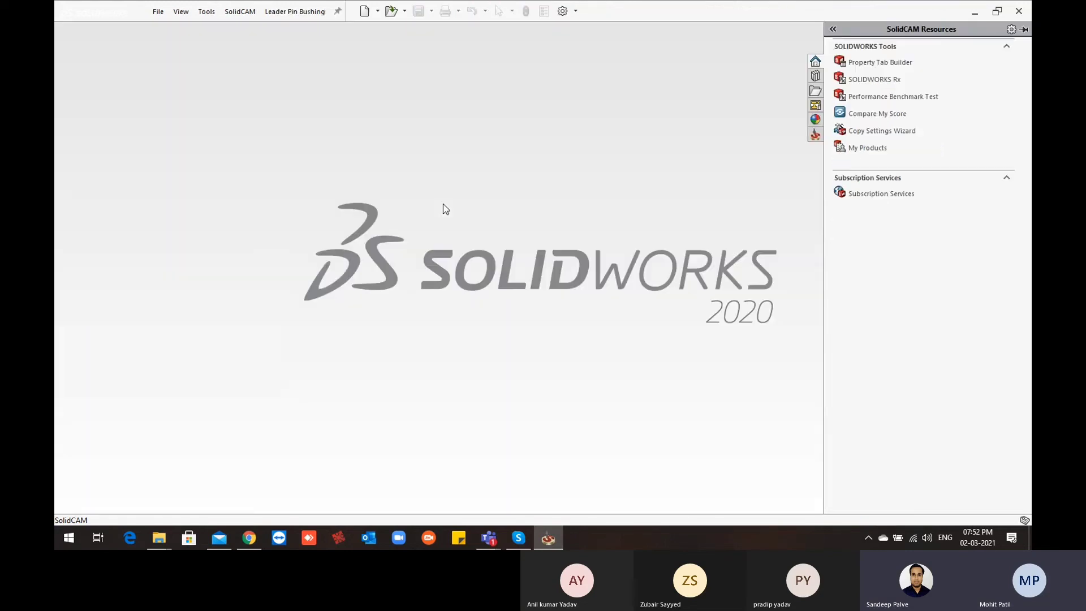
Step: Open SC_Exercise_6.SLDPRT from the Day-5 training folder
left_click(156, 12)
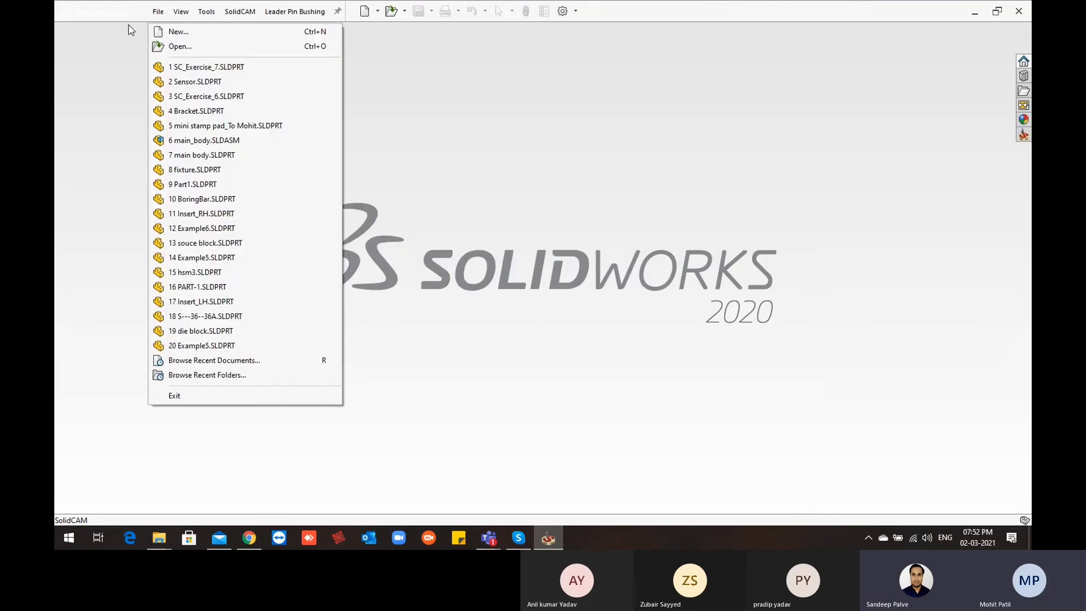
left_click(179, 48)
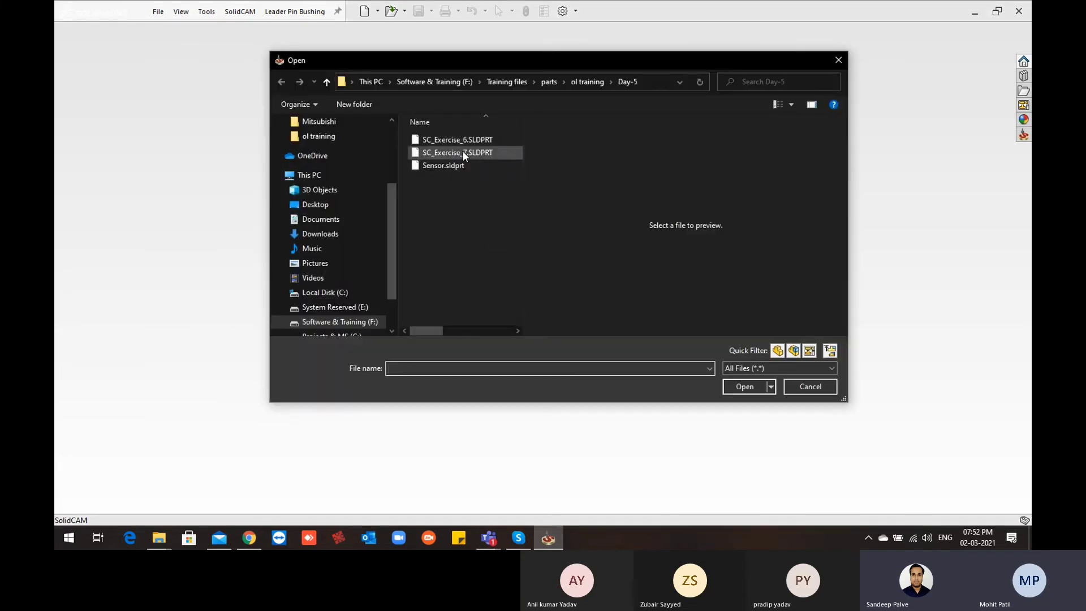
left_click(463, 152)
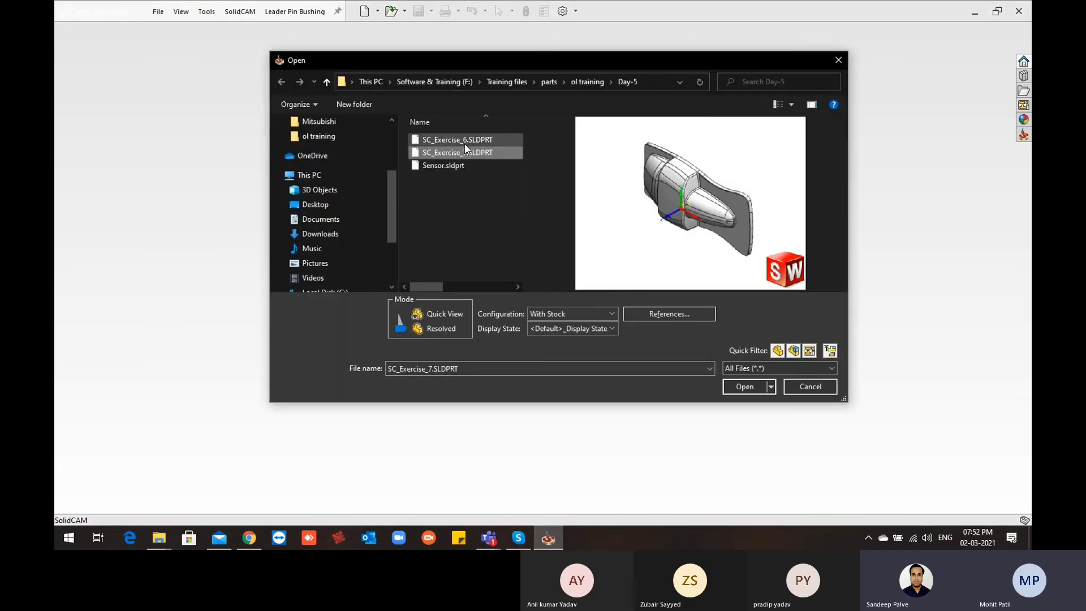
left_click(464, 143)
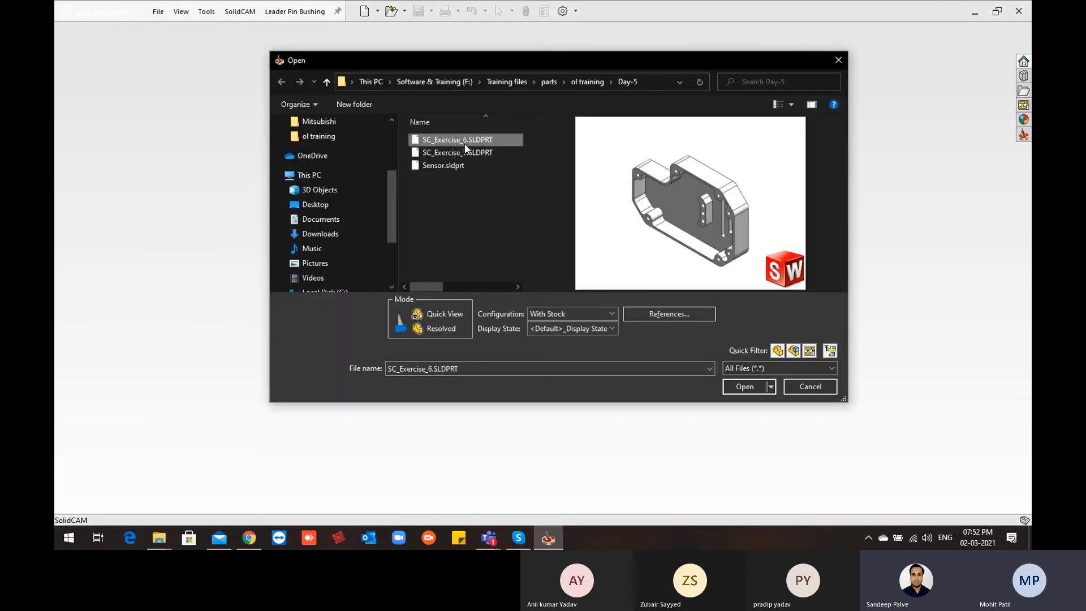
left_click(744, 387)
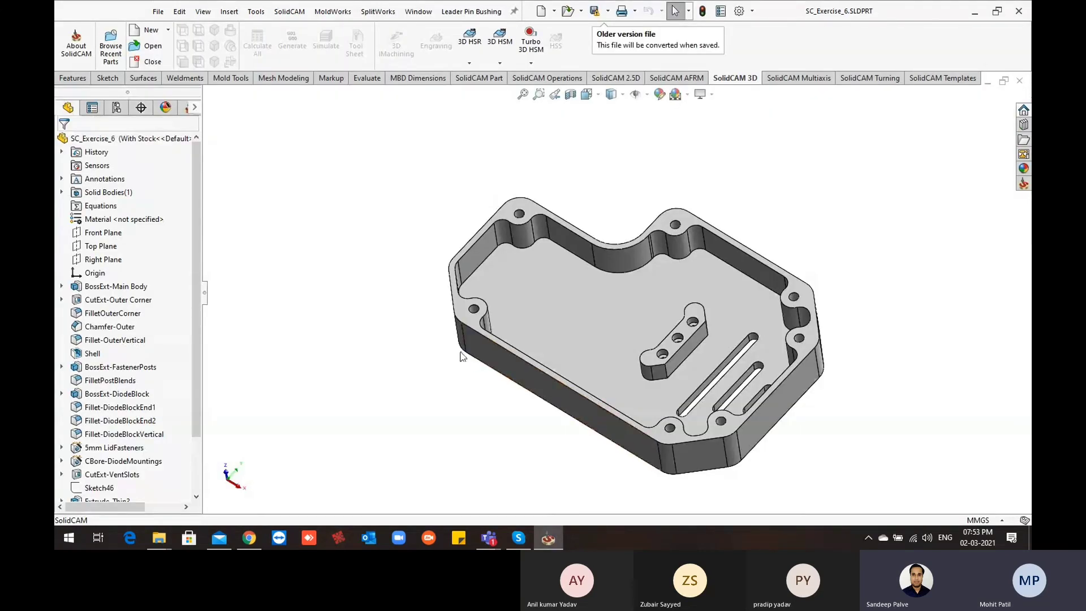
Step: Examine the housing's shape and check the inner corner fillet radii using the Curvature display, and turn the display off
scroll(430, 362, "up", 2)
scroll(705, 359, "down", 2)
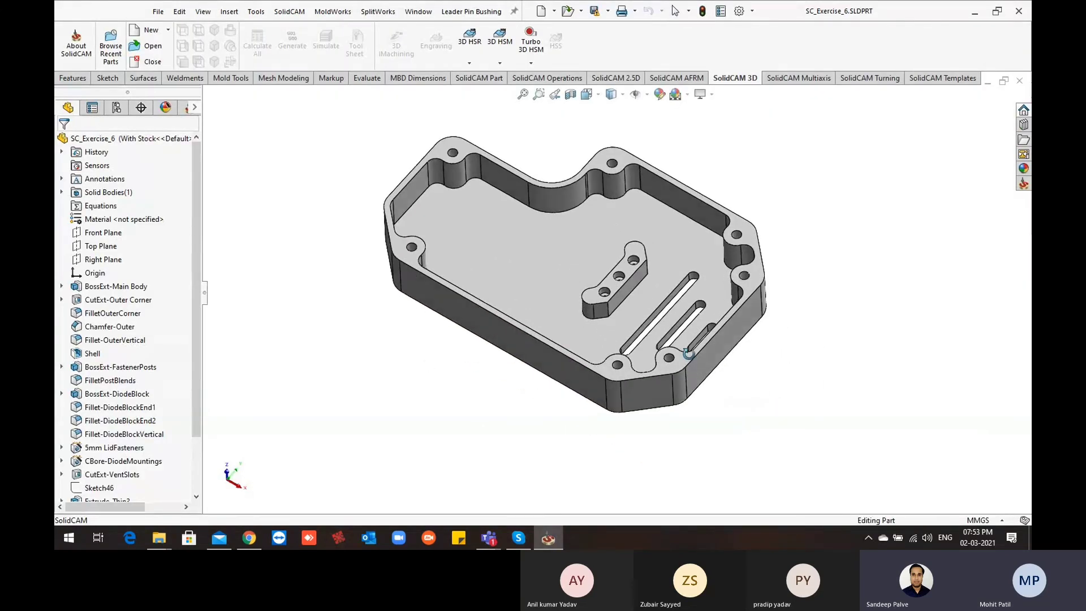
mouse_move(688, 356)
middle_mouse_down()
mouse_move(746, 342)
mouse_move(727, 394)
mouse_move(707, 394)
mouse_move(690, 333)
mouse_move(697, 360)
middle_mouse_up()
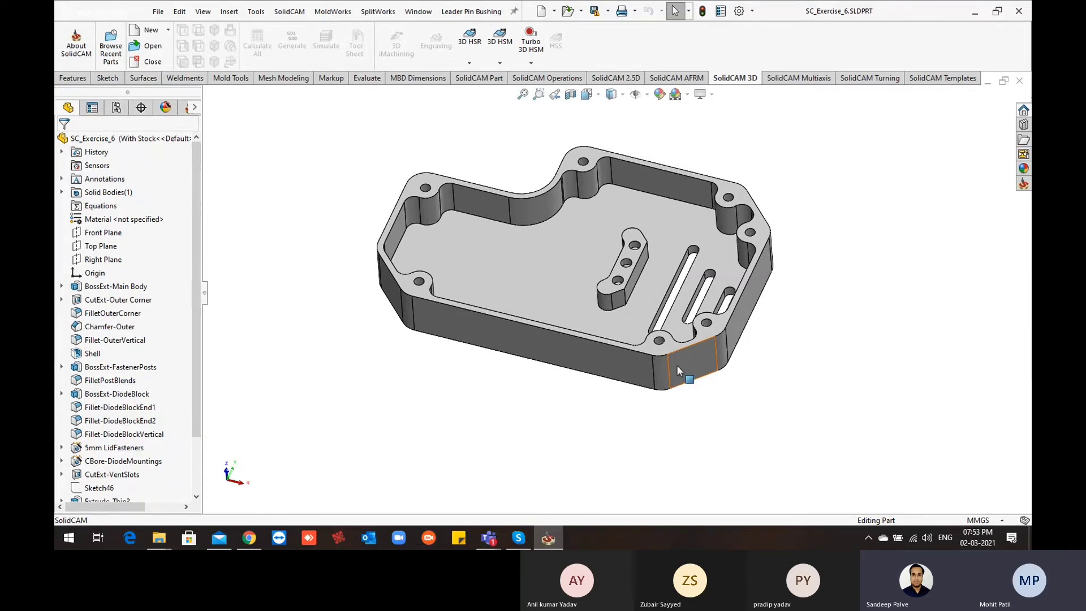
middle_click_drag(676, 365, 602, 226)
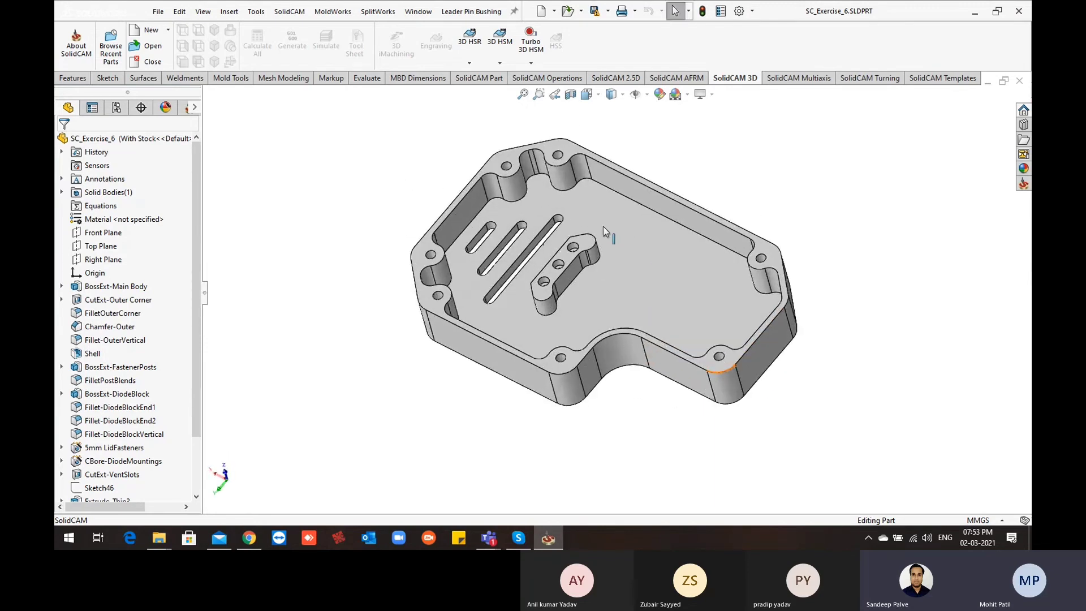
scroll(602, 226, "down", 2)
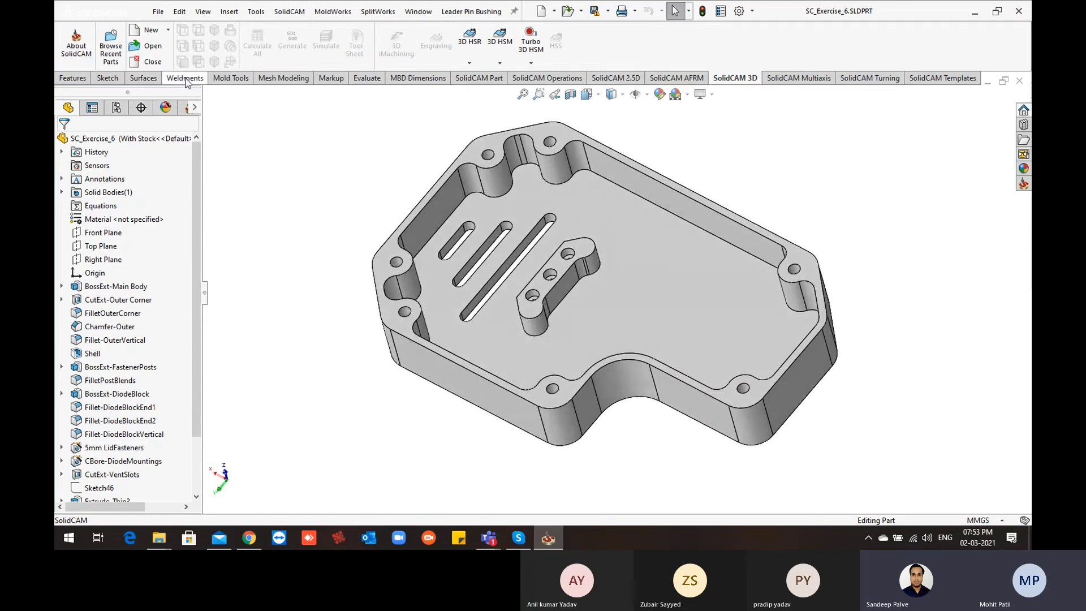
left_click(367, 79)
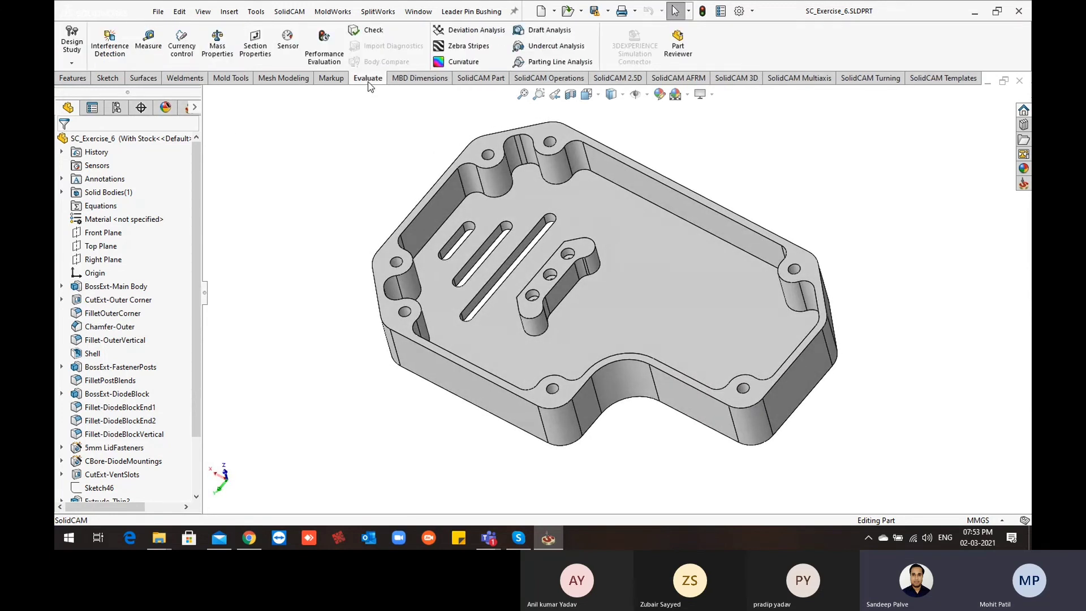
left_click(463, 61)
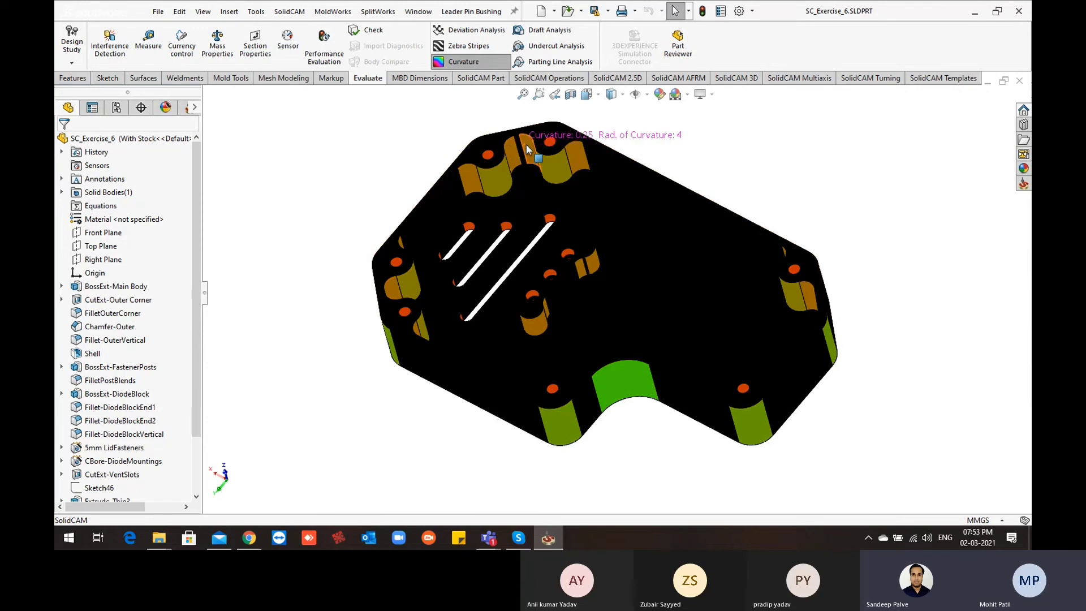
middle_click_drag(529, 151, 560, 138)
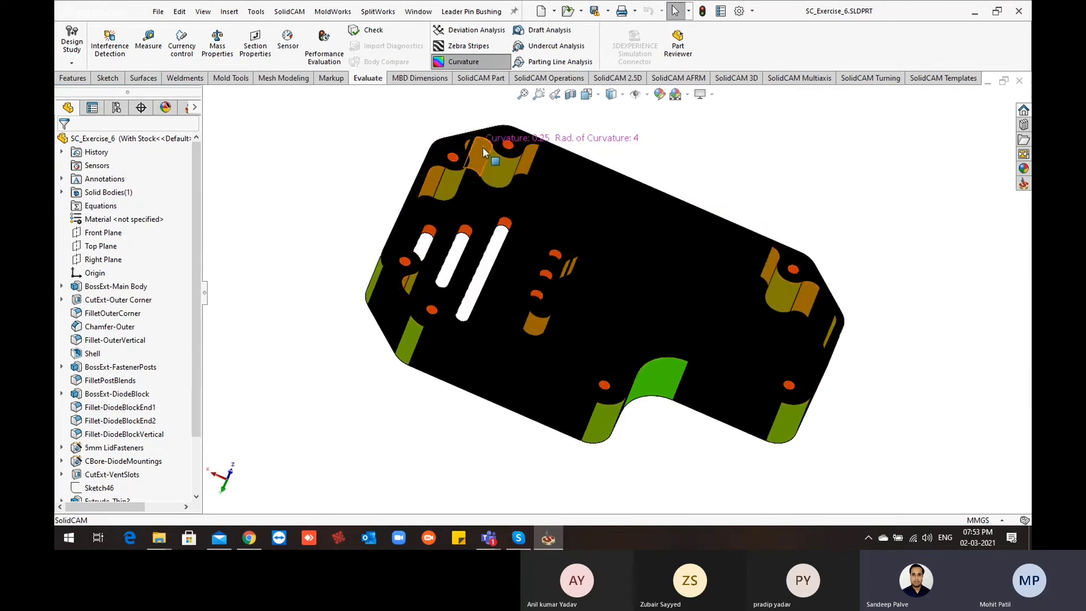
middle_click_drag(481, 151, 456, 146)
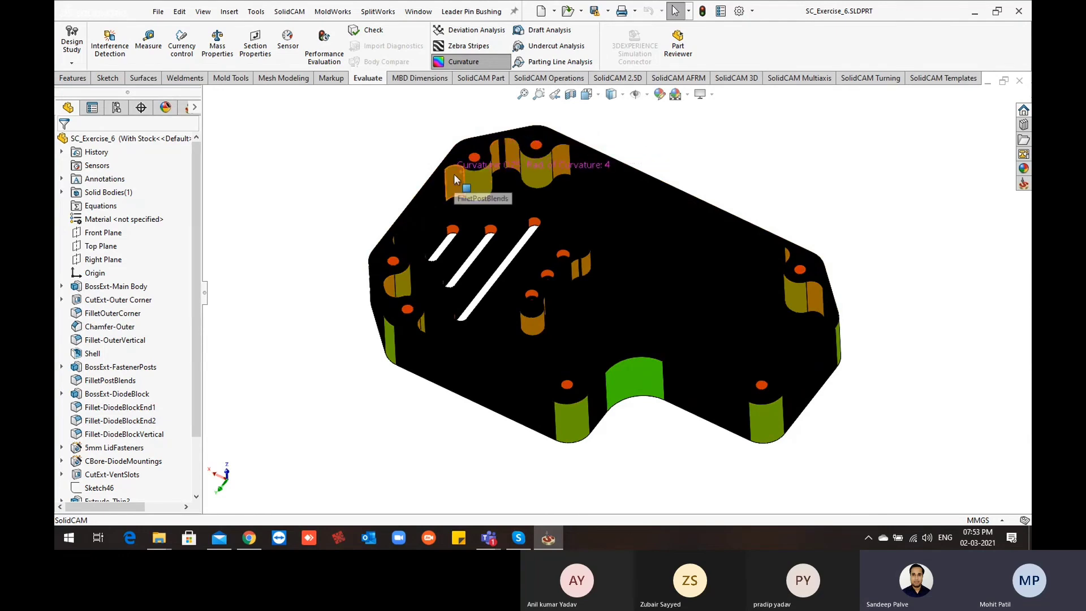
middle_click_drag(511, 249, 690, 340)
scroll(606, 296, "up", 1)
left_click(463, 61)
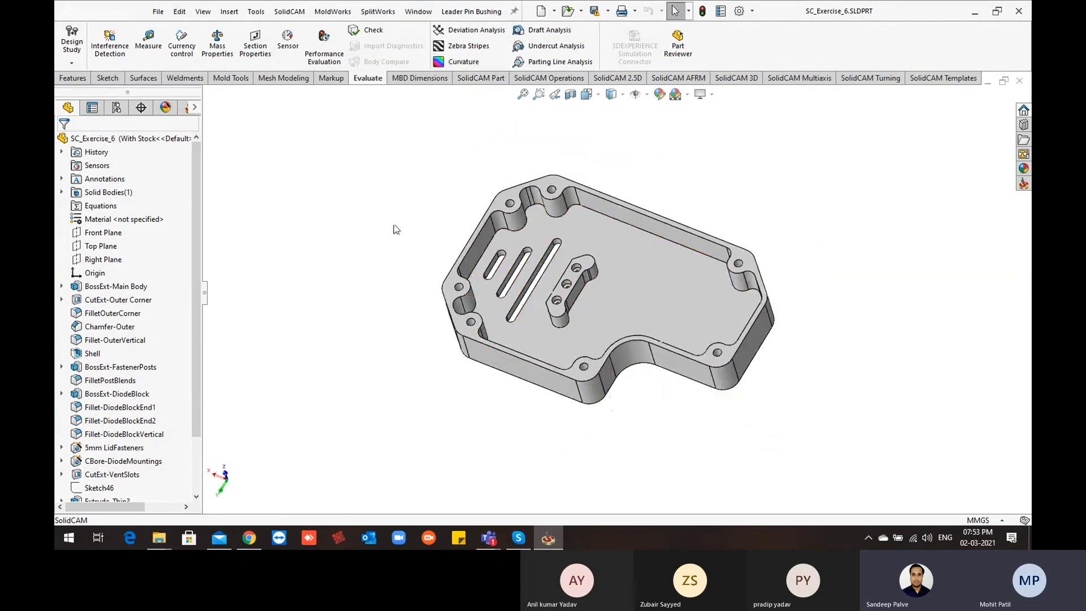
Step: Create a new metric milling CAM-Part for SC_Exercise_6, stored internally inside the SolidWorks part
mouse_move(638, 317)
middle_mouse_down()
mouse_move(631, 271)
mouse_move(655, 378)
mouse_move(680, 403)
middle_mouse_up()
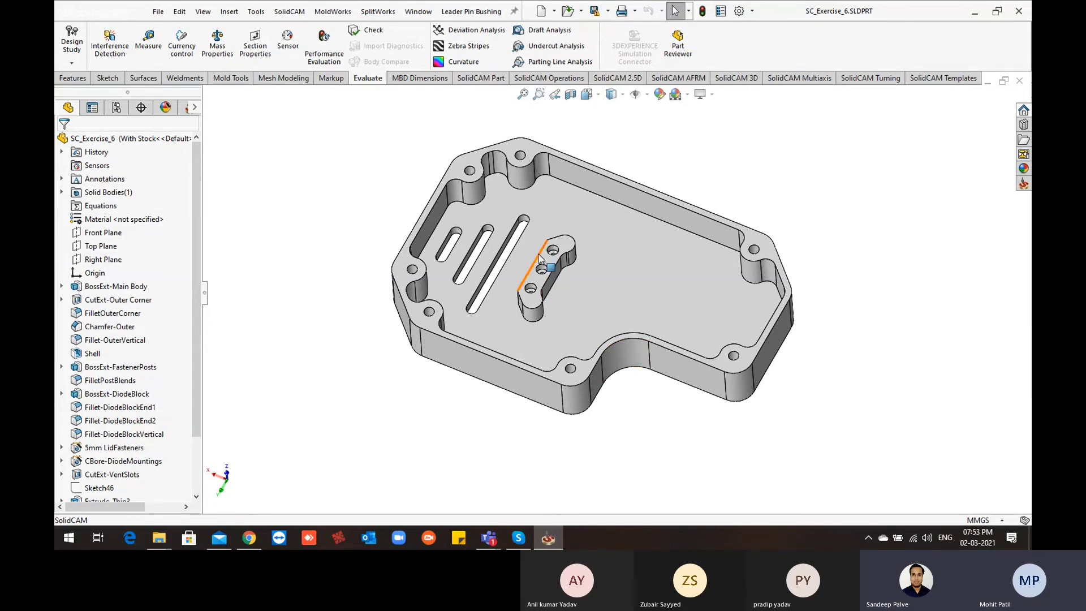
left_click(289, 11)
mouse_move(311, 32)
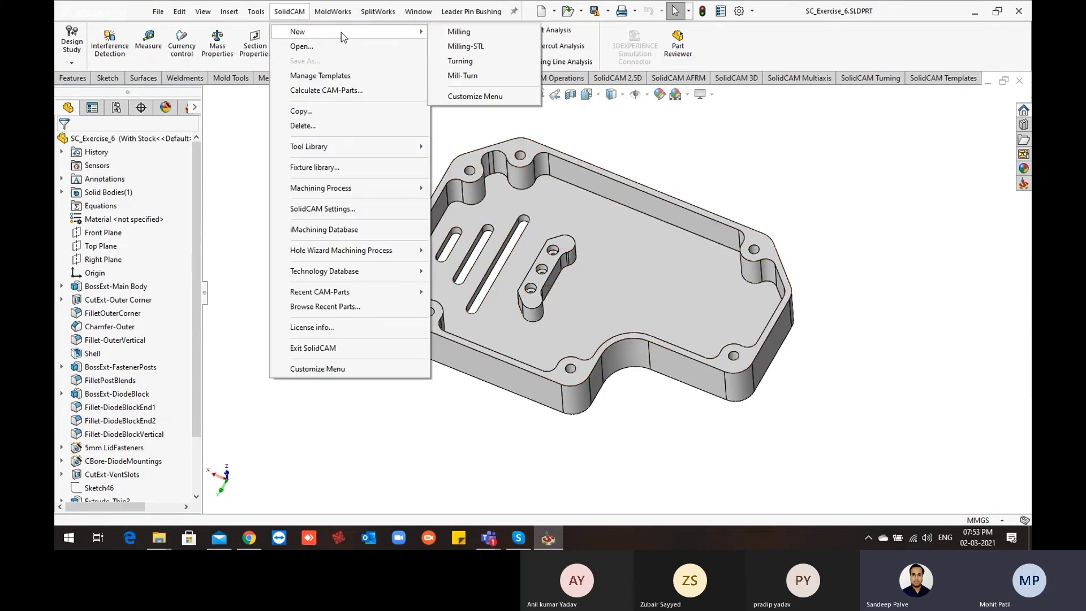
left_click(459, 33)
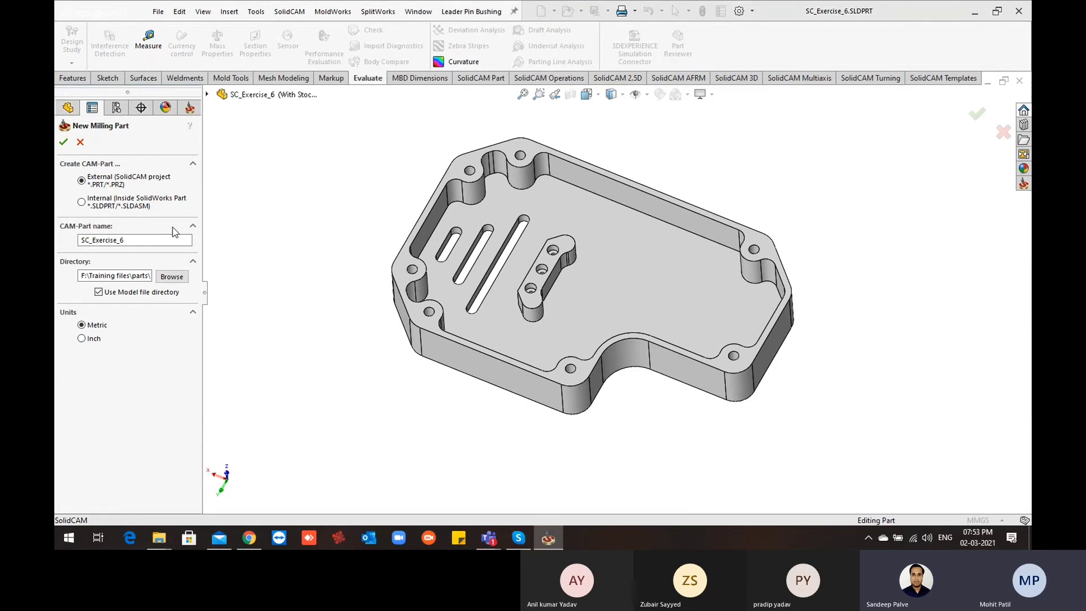
left_click(124, 207)
left_click(63, 142)
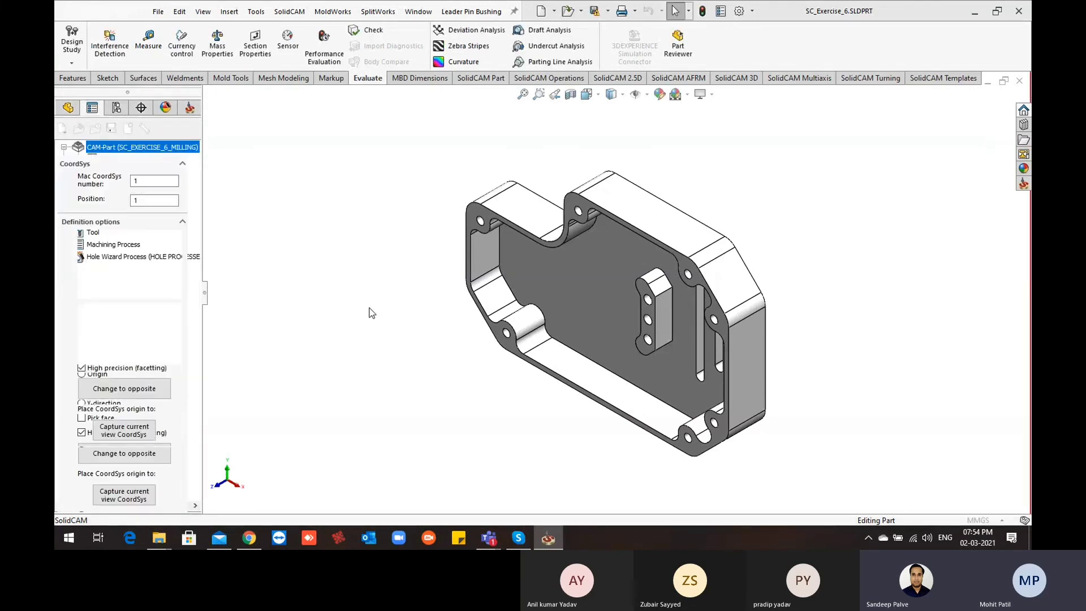
Step: Define the machine coordinate system from the housing's pocket floor face, with its origin at the top center of the model box
middle_click_drag(371, 313, 470, 249)
left_click(602, 316)
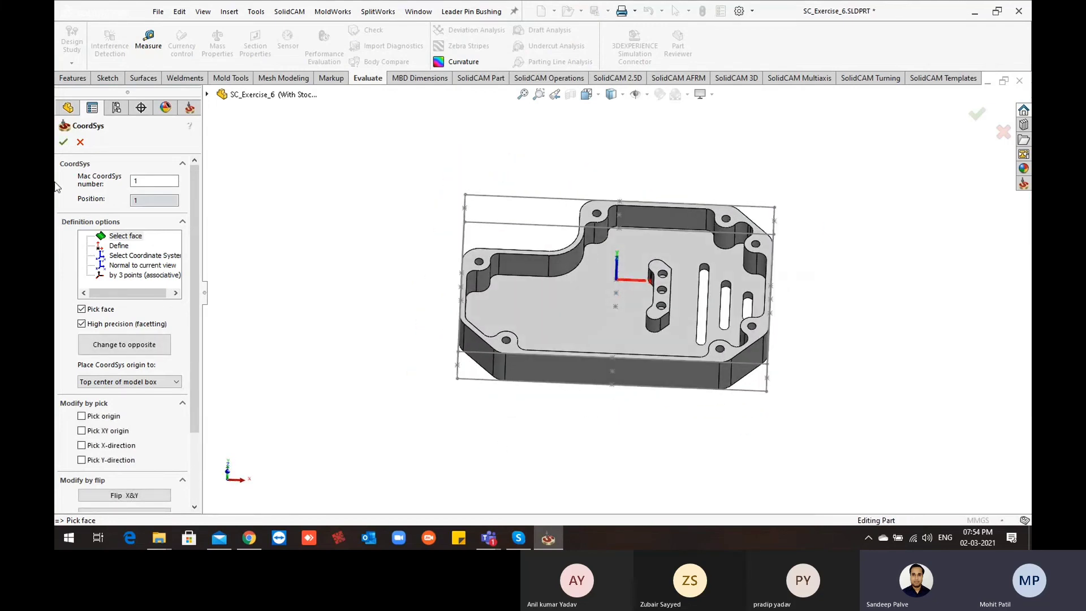
left_click(63, 142)
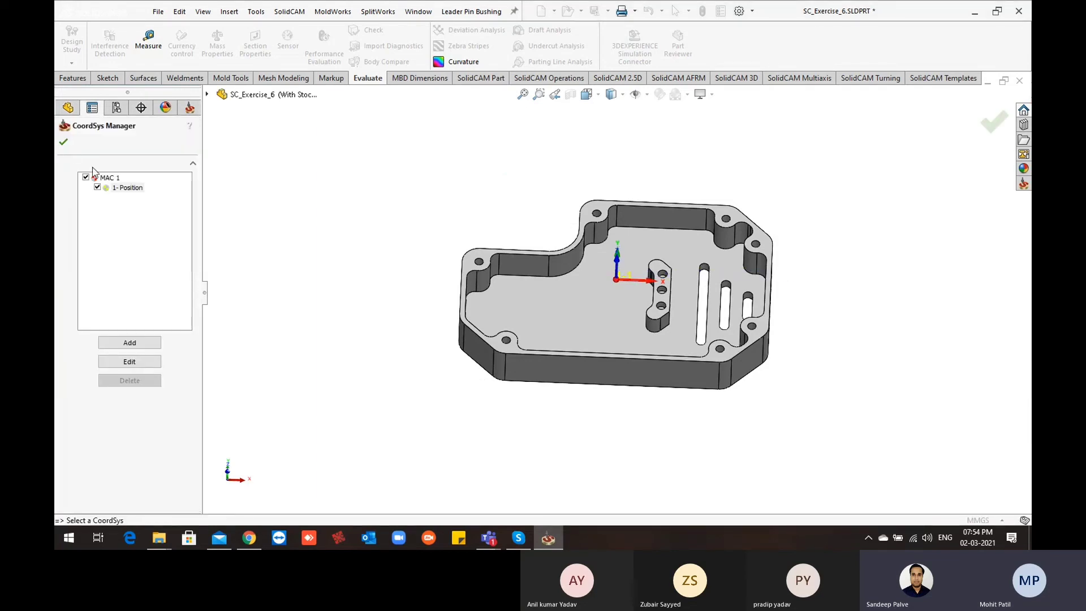
left_click(63, 142)
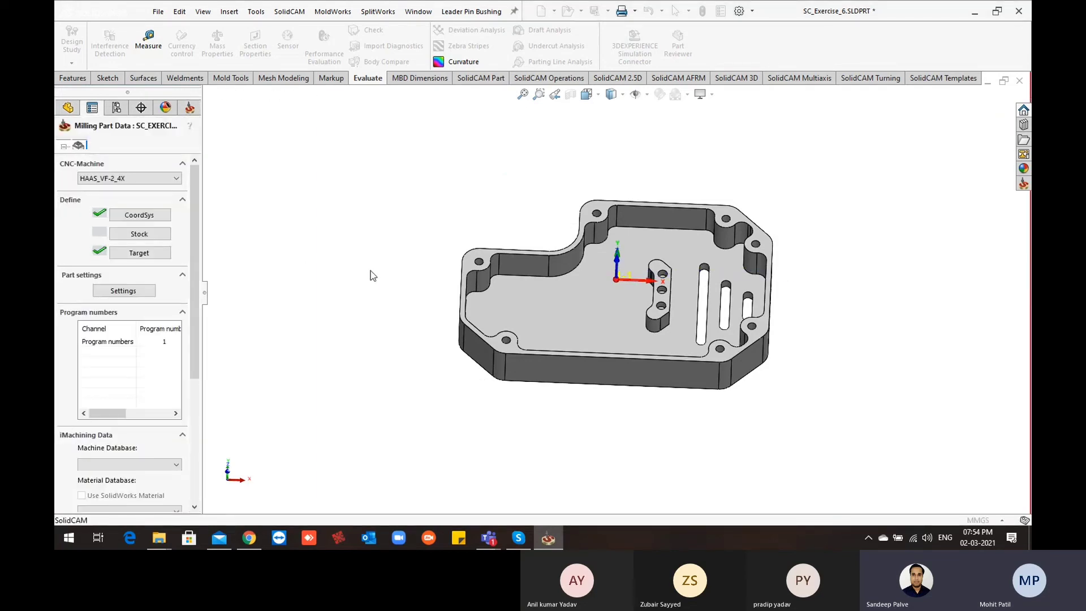
Step: Start the stock definition as a box in Stock size mode and select the housing solid
left_click(145, 236)
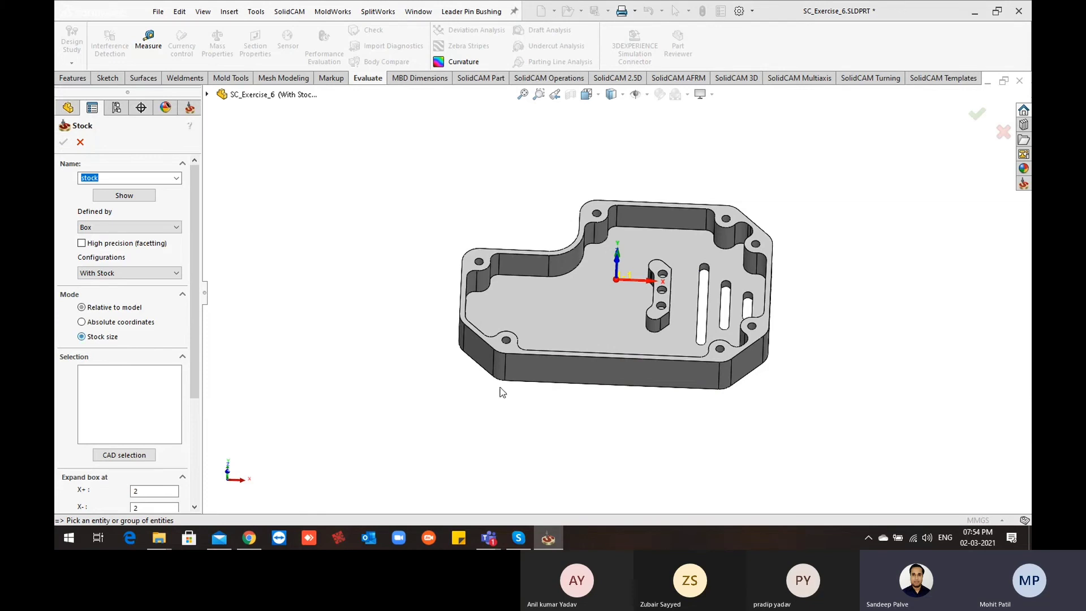
left_click(575, 380)
middle_click_drag(503, 409, 503, 346)
scroll(188, 343, "down", 3)
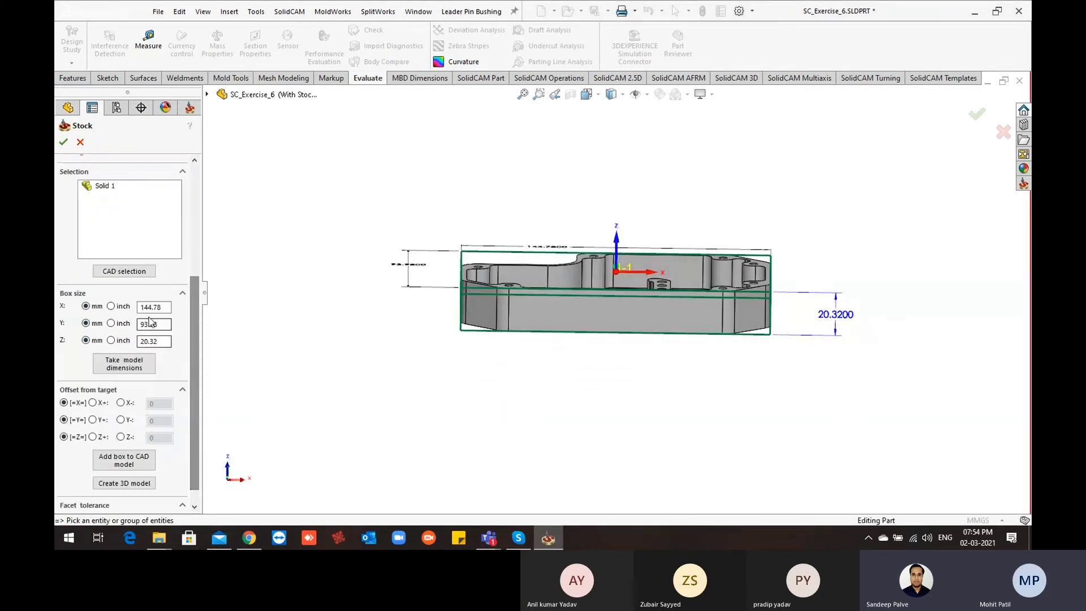
Step: Set the stock box size to 150 mm in X and 100 mm in Y
left_click_drag(170, 307, 135, 308)
type("150")
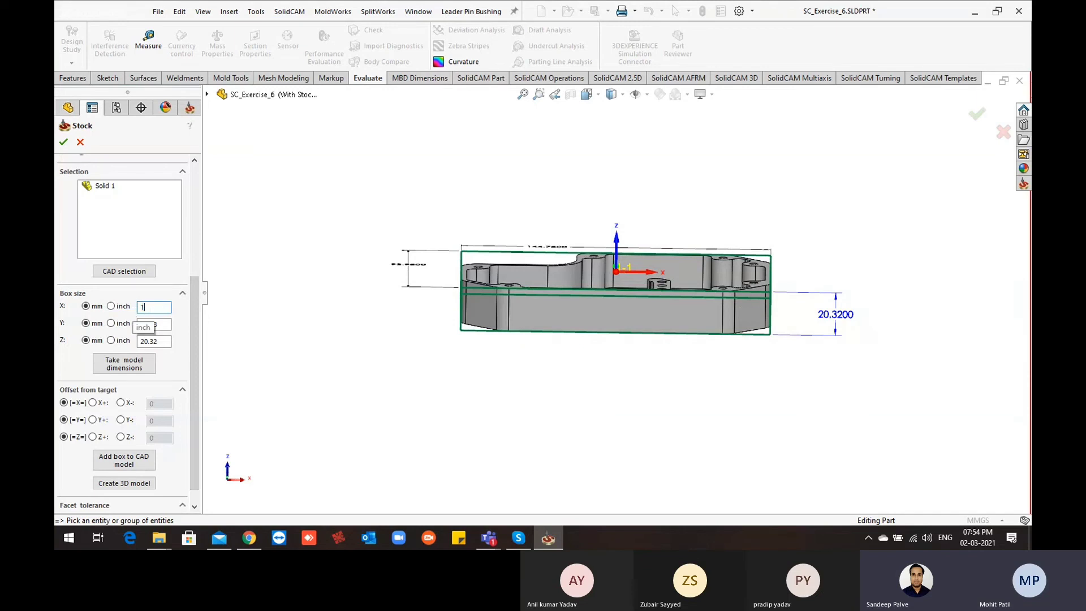
left_click(164, 323)
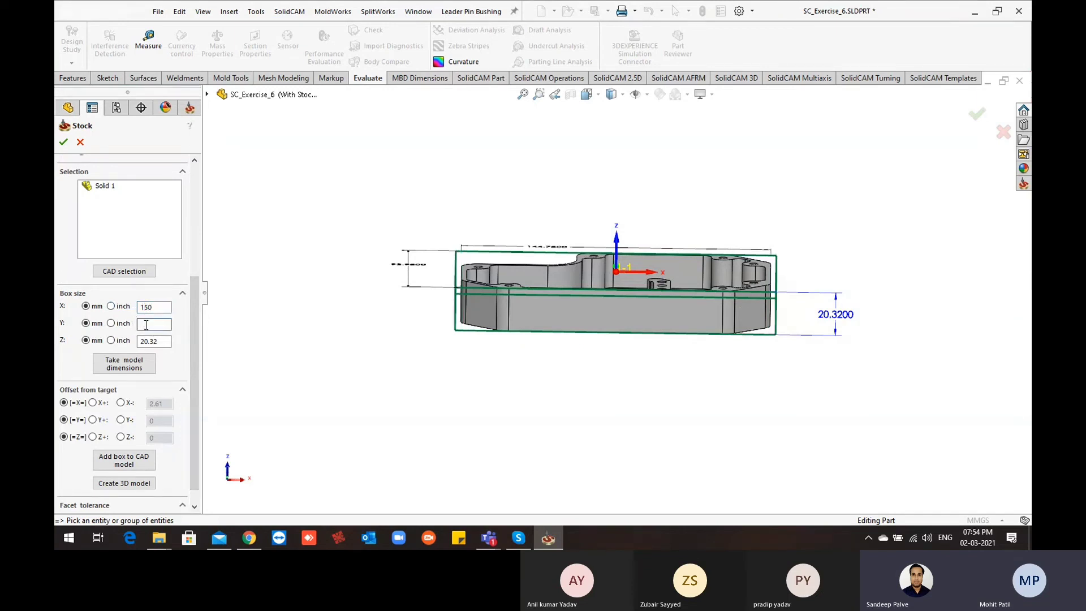
double_click(141, 324)
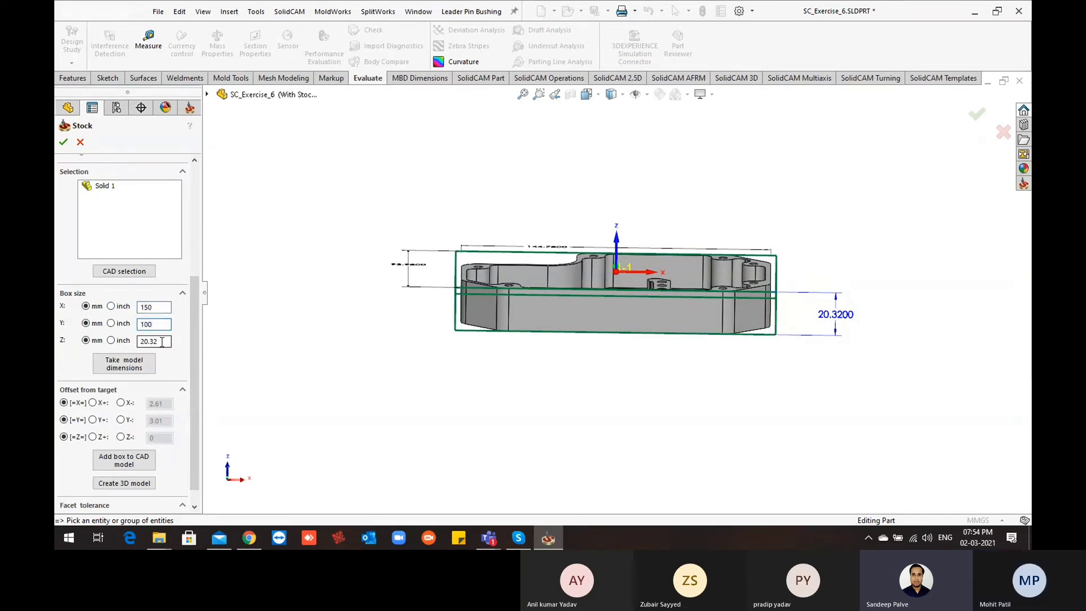
left_click_drag(161, 341, 131, 342)
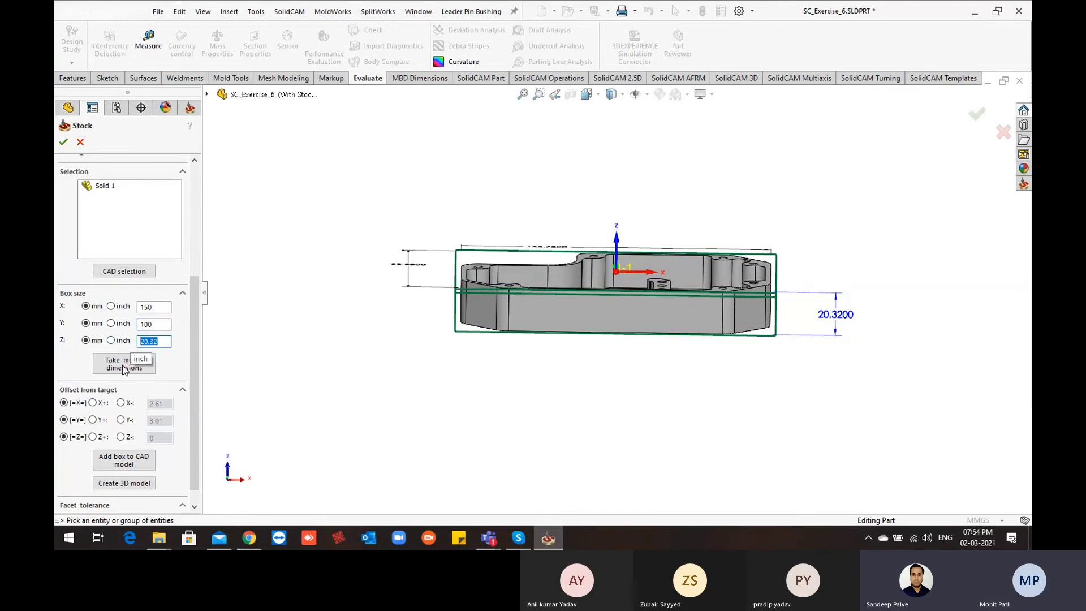
Step: Add the stock box to the CAD model and accept the stock definition
middle_click_drag(294, 369, 352, 382)
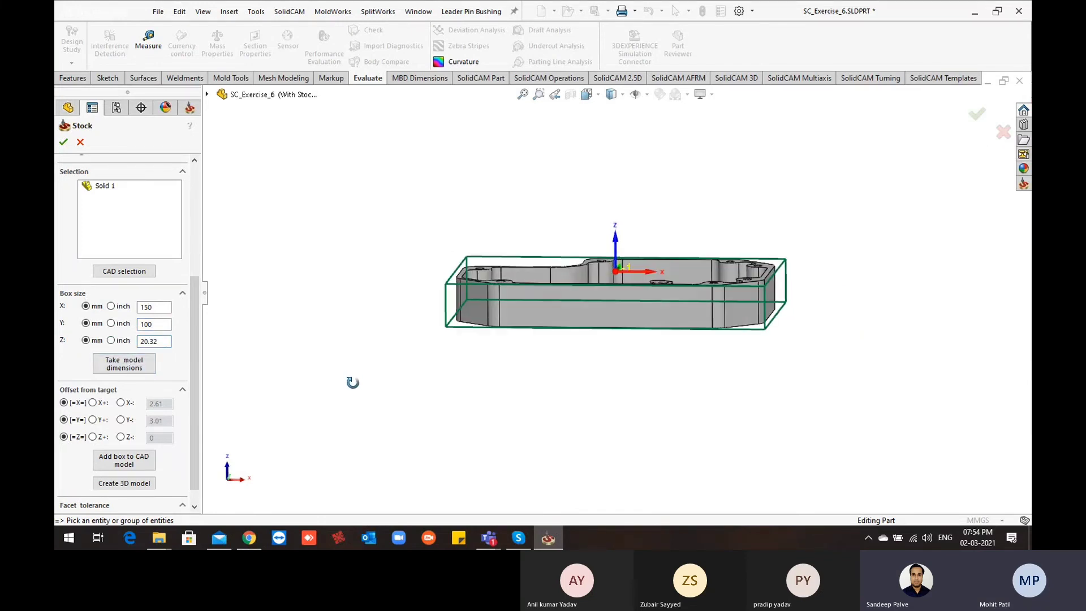
left_click(119, 463)
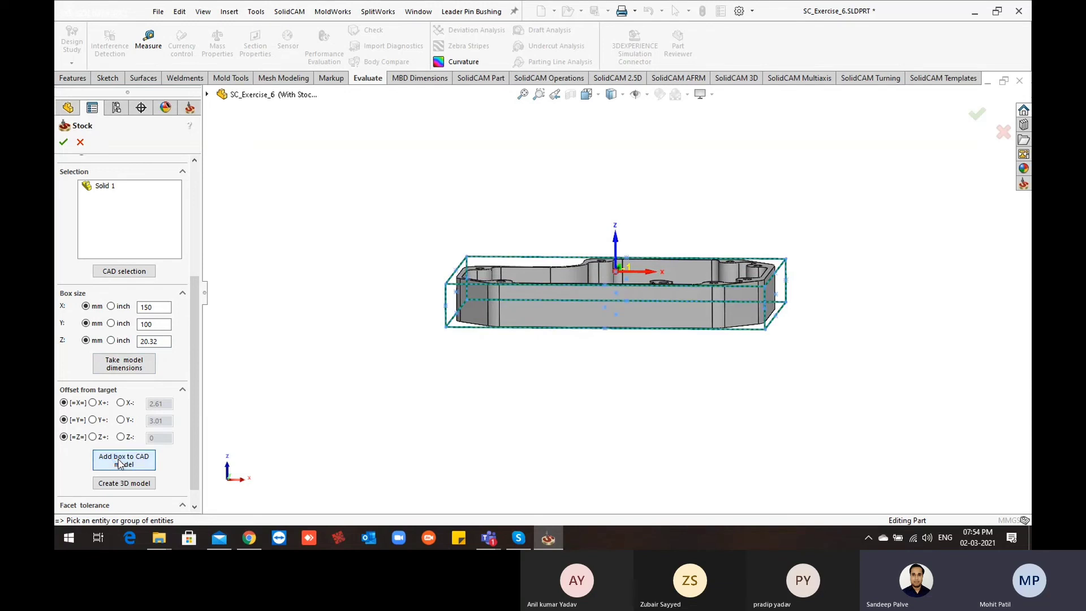
left_click(64, 142)
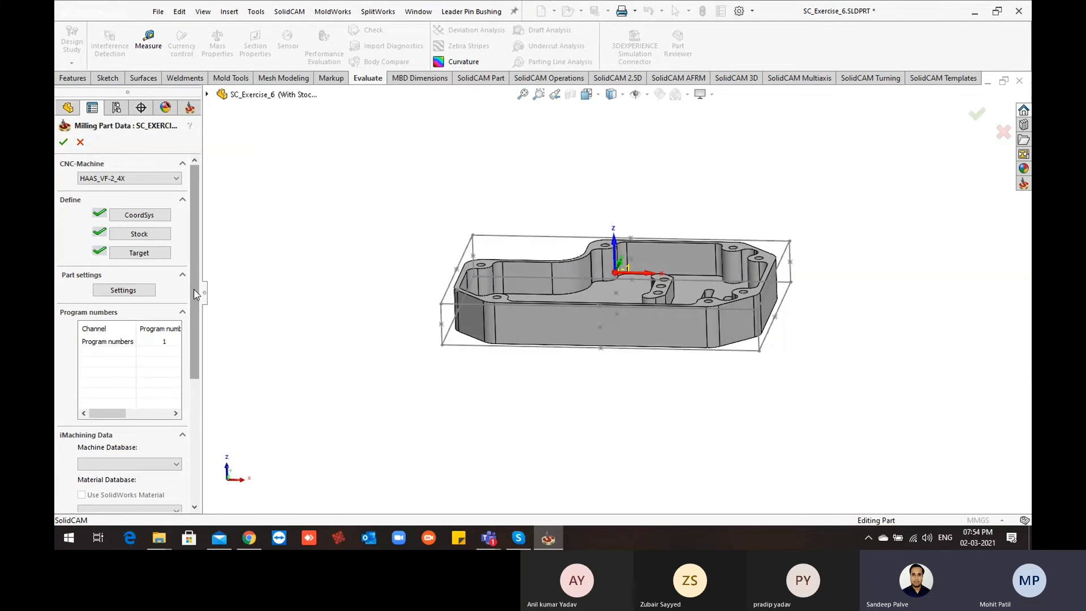
scroll(519, 216, "down", 1)
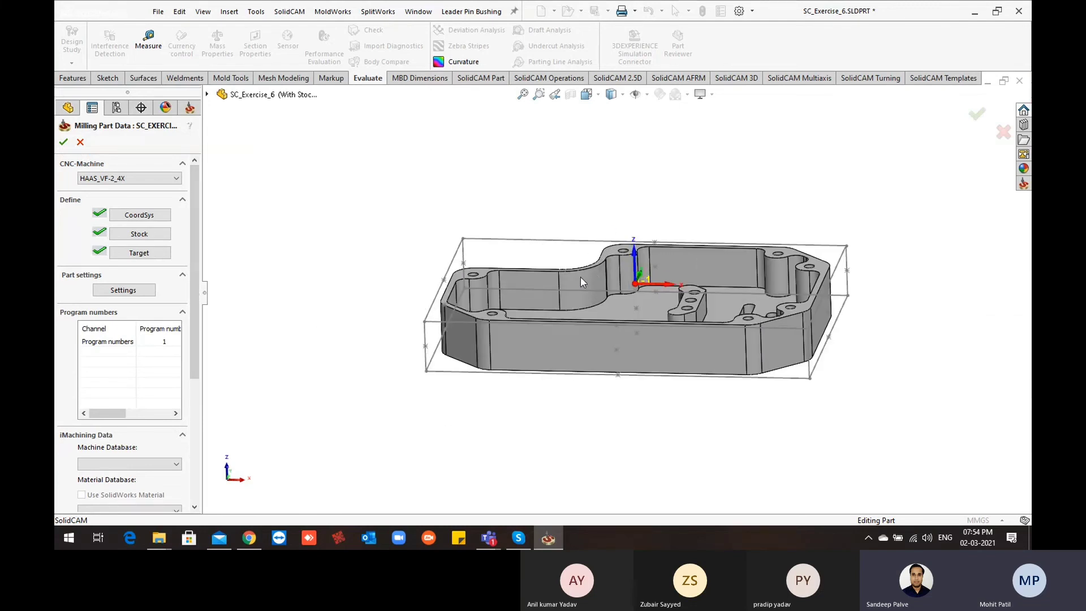
middle_click_drag(582, 281, 603, 271)
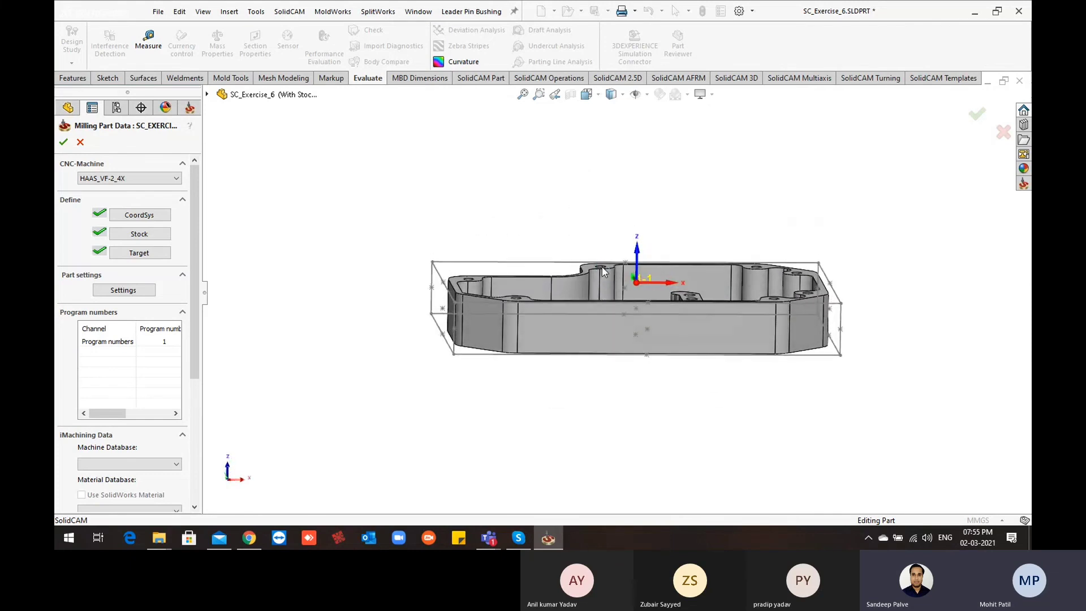
middle_click_drag(664, 321, 663, 327)
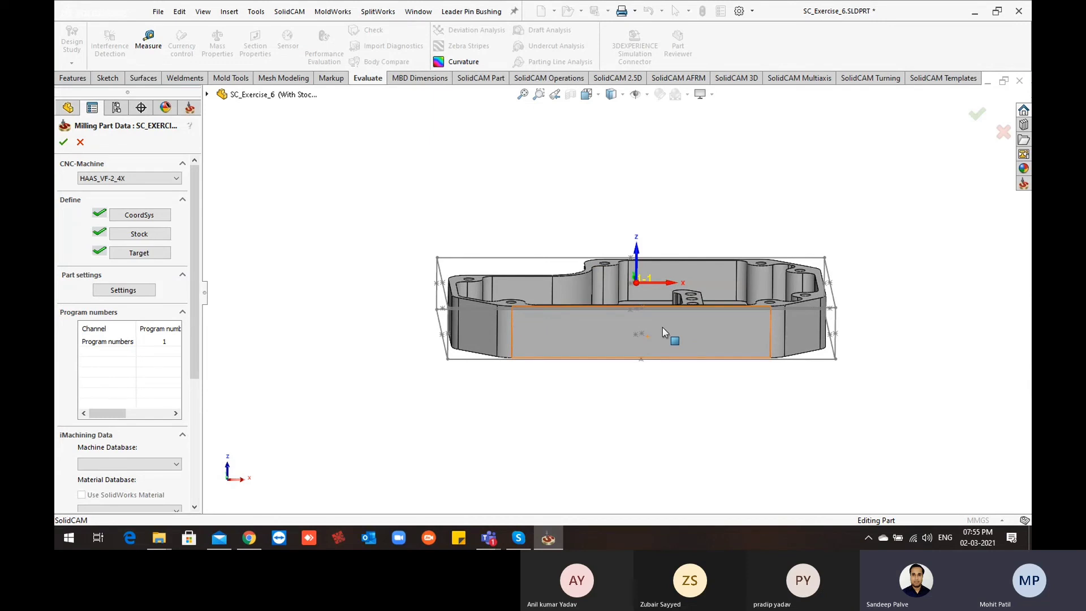
middle_click_drag(608, 339, 579, 380)
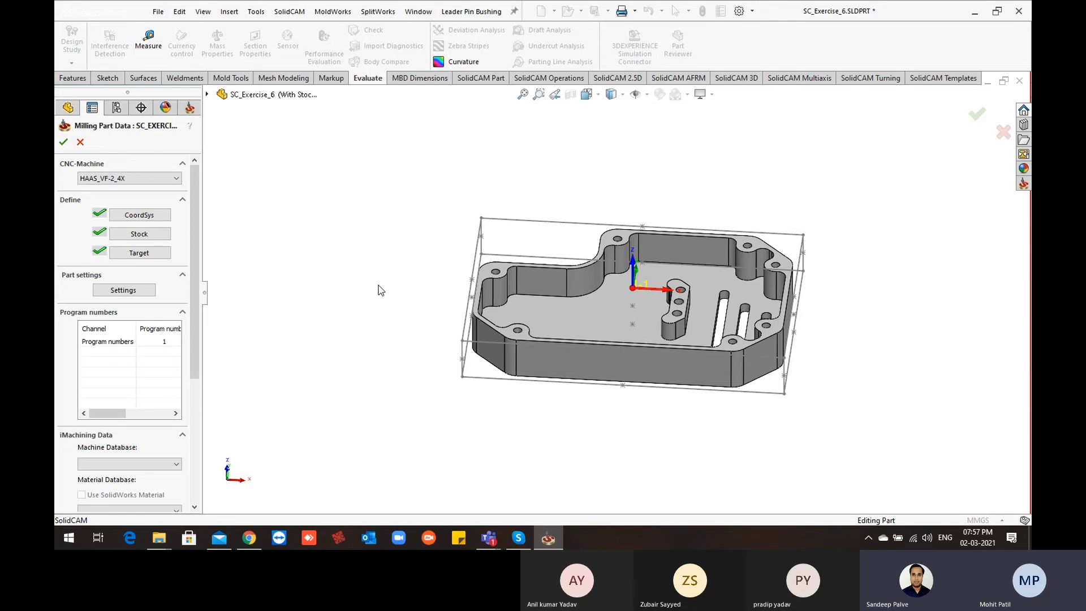
scroll(682, 260, "up", 1)
scroll(682, 260, "down", 1)
middle_click_drag(682, 260, 599, 330)
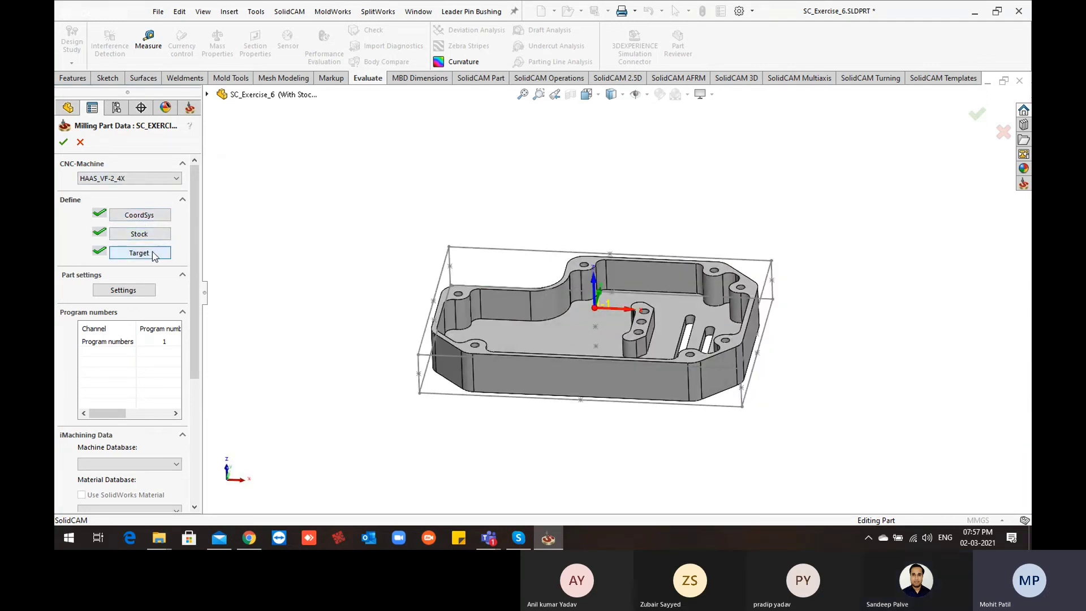
Step: Review the available iMachining machines and the material groups in the iMachining database, and close the database
left_click_drag(194, 224, 195, 322)
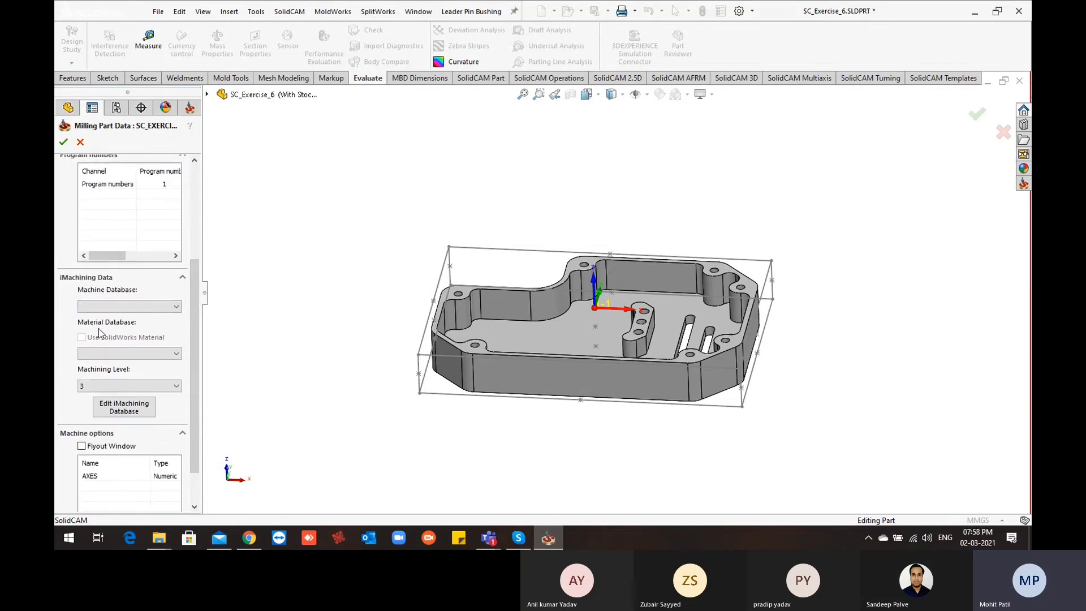
left_click(174, 307)
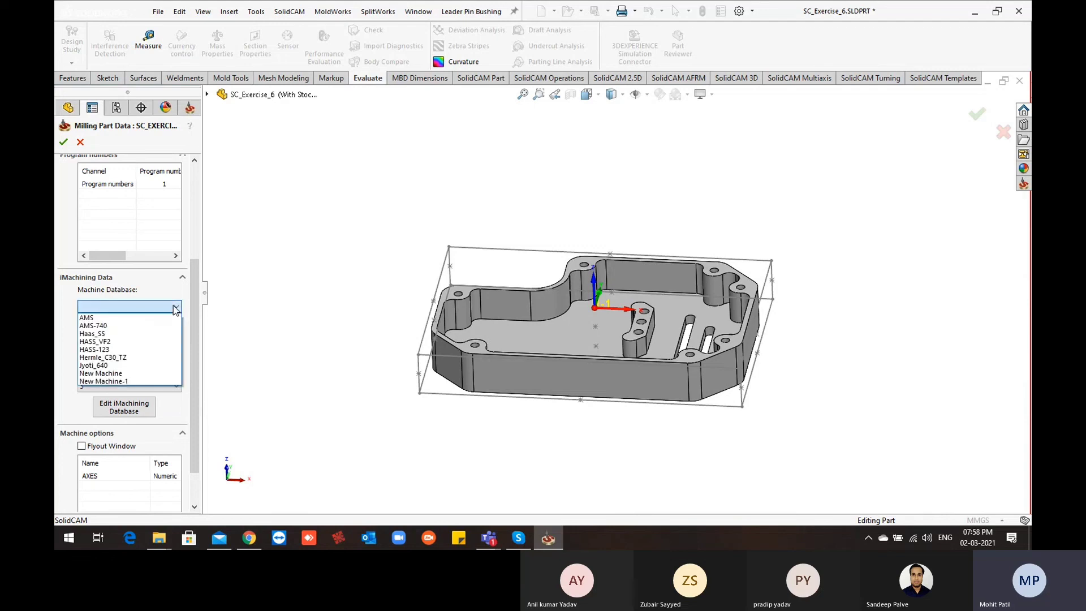
left_click(262, 296)
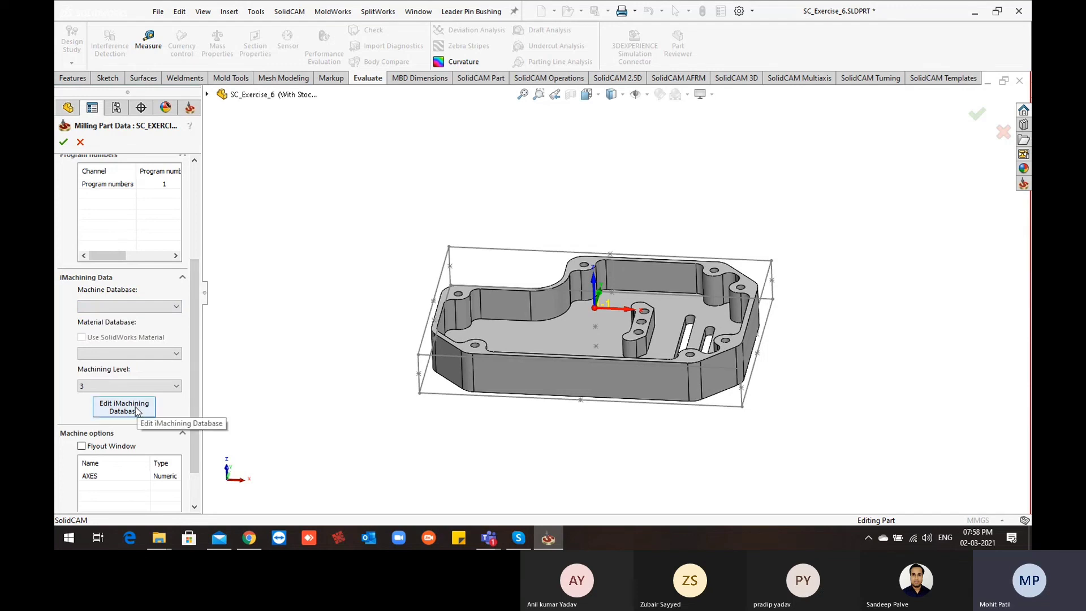
left_click(124, 407)
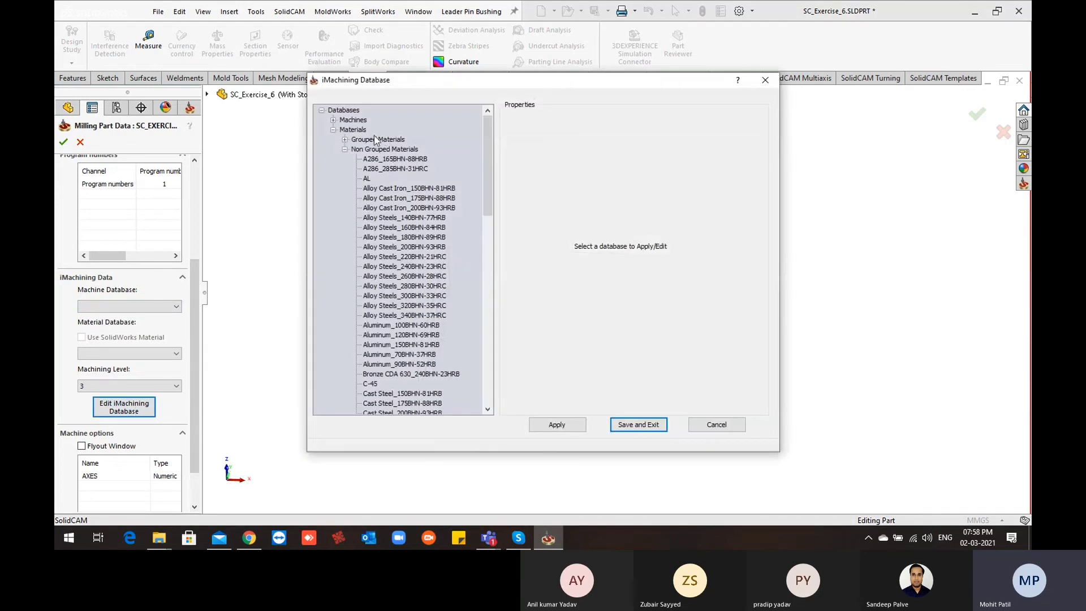
right_click(372, 140)
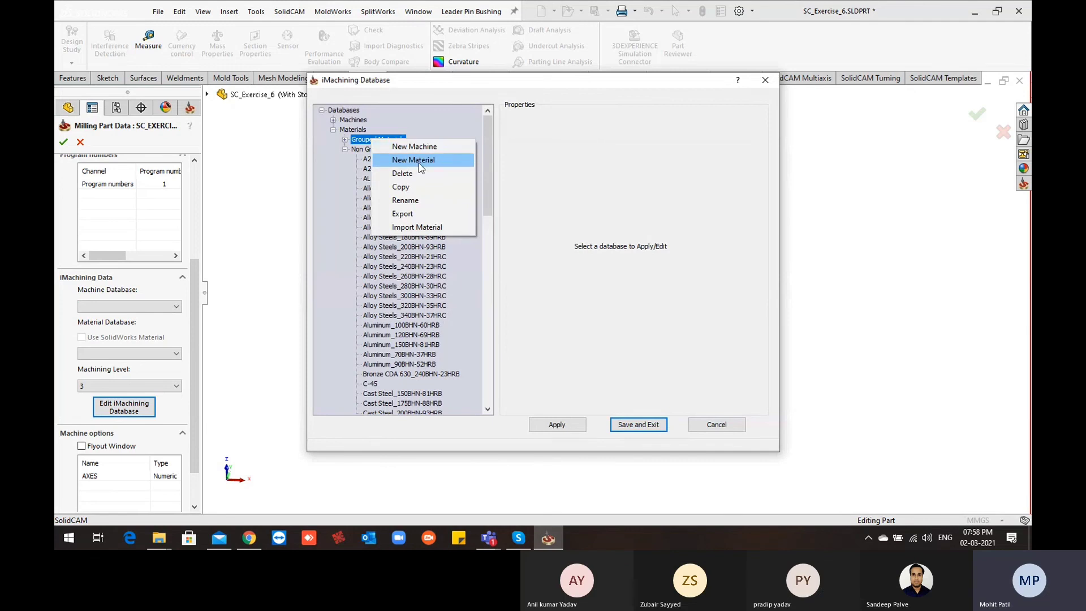
left_click(619, 296)
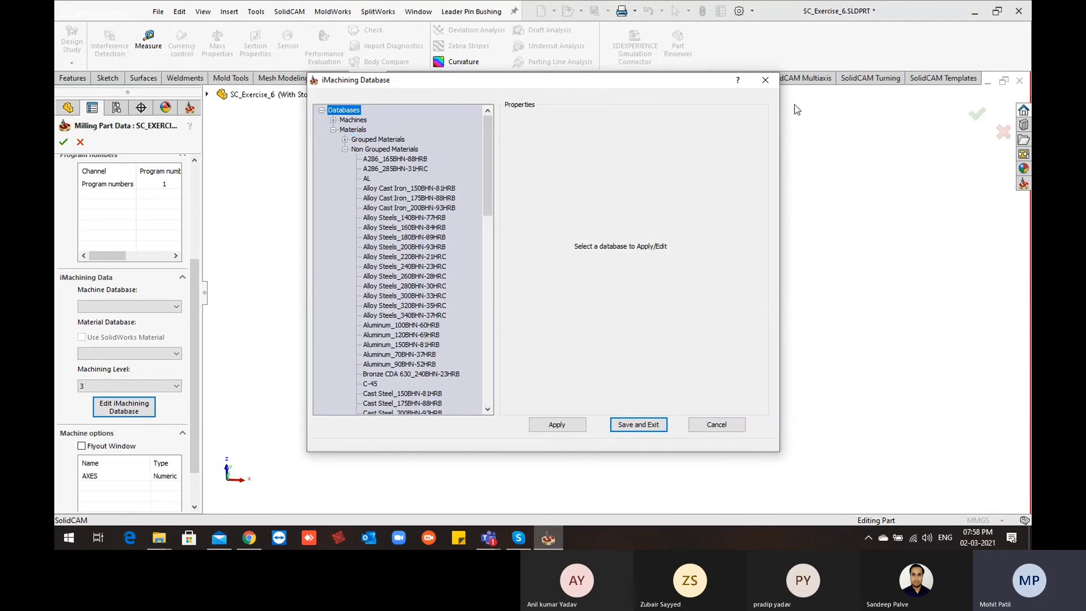
left_click(765, 81)
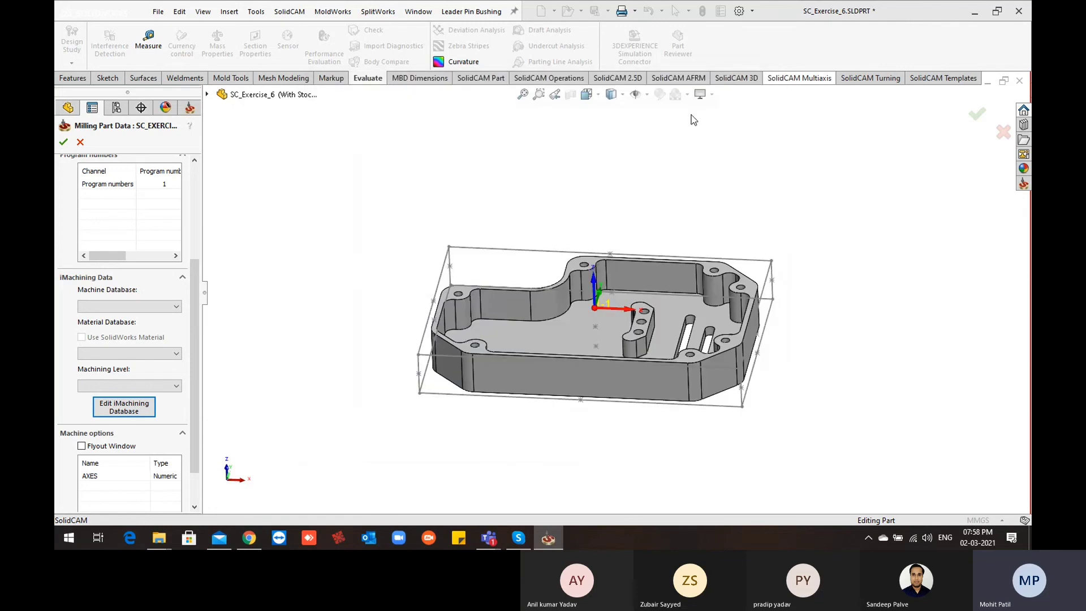
Step: Assign the HASS_VF2 machine and D2 material as the iMachining data and accept the milling part definition
left_click(176, 307)
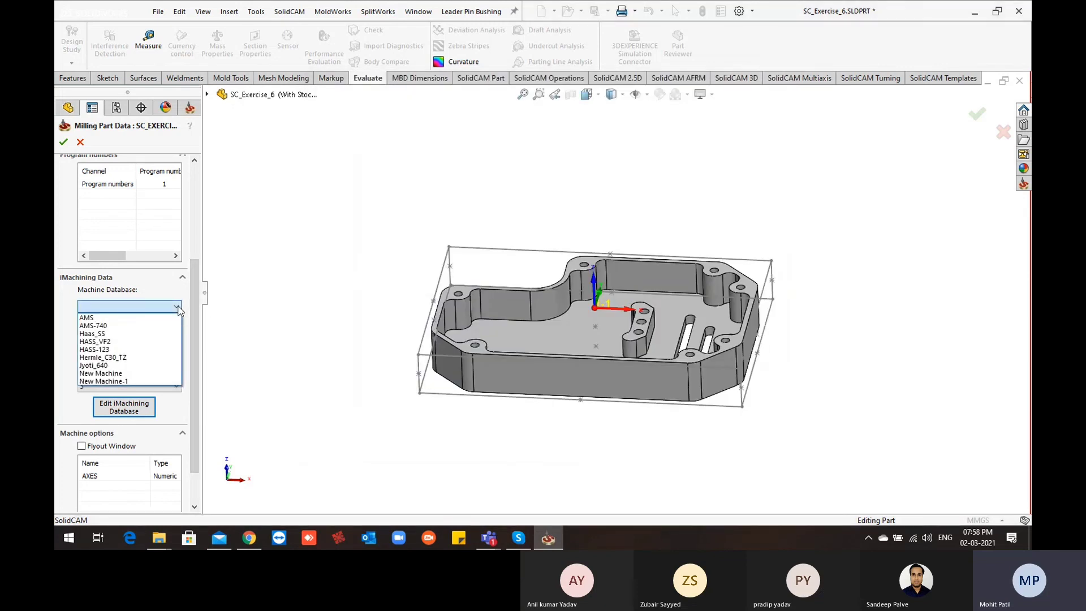
left_click(146, 346)
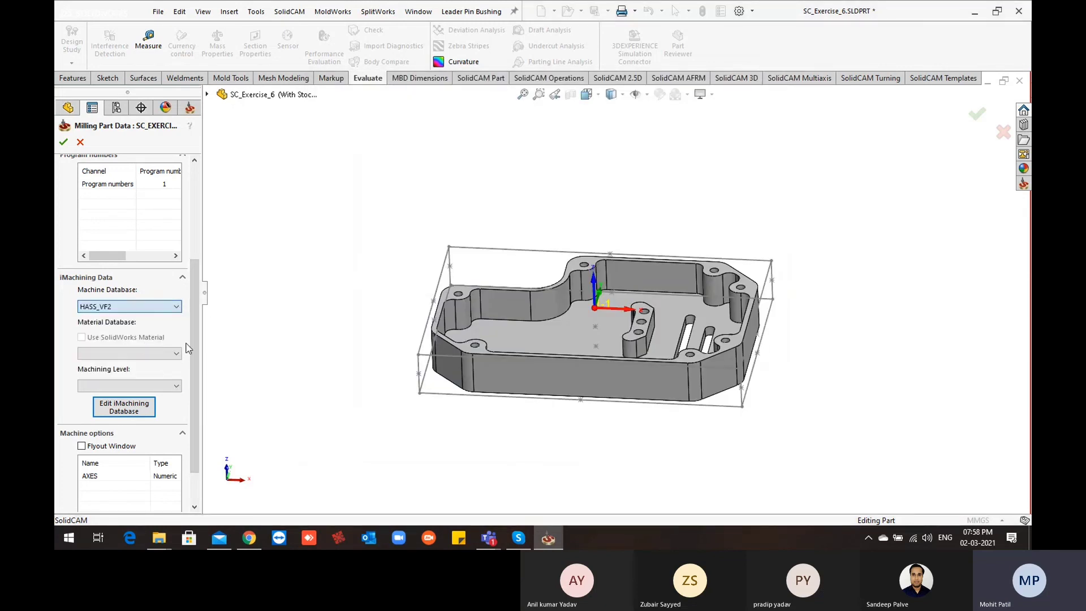
left_click(176, 354)
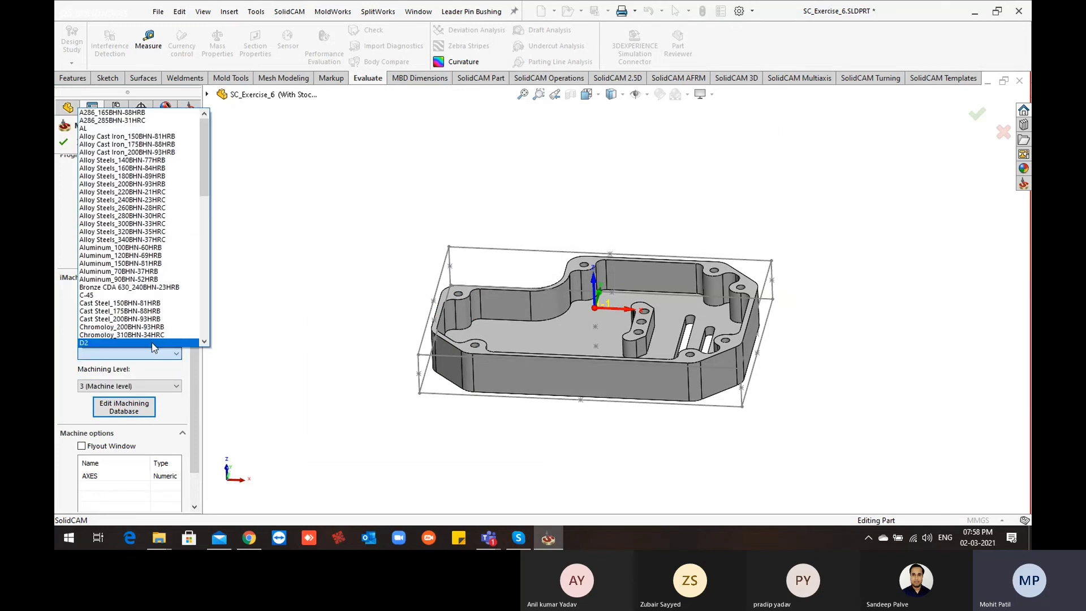
left_click(152, 342)
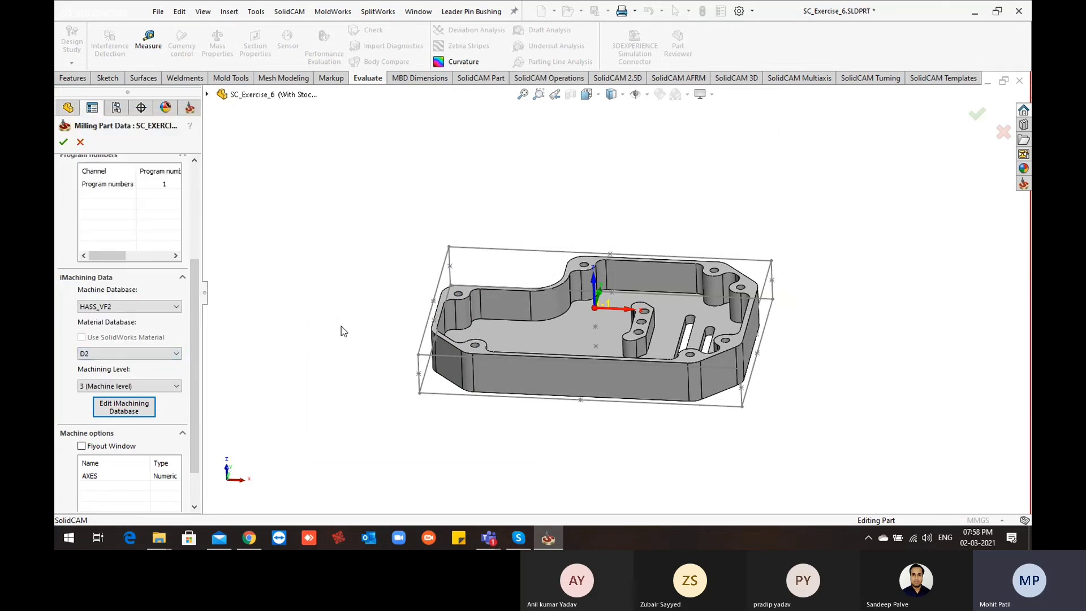
left_click(64, 143)
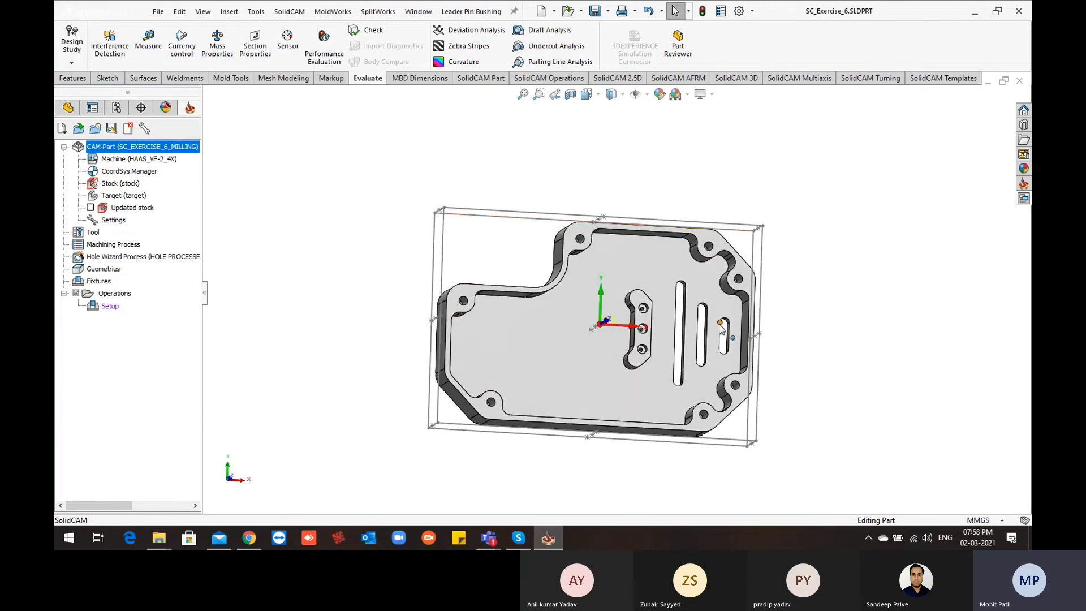
Step: Start a new 3D iMachining operation on the target model using the 3D General technology
middle_click_drag(717, 320, 698, 289)
middle_click_drag(617, 344, 639, 308)
scroll(551, 304, "up", 1)
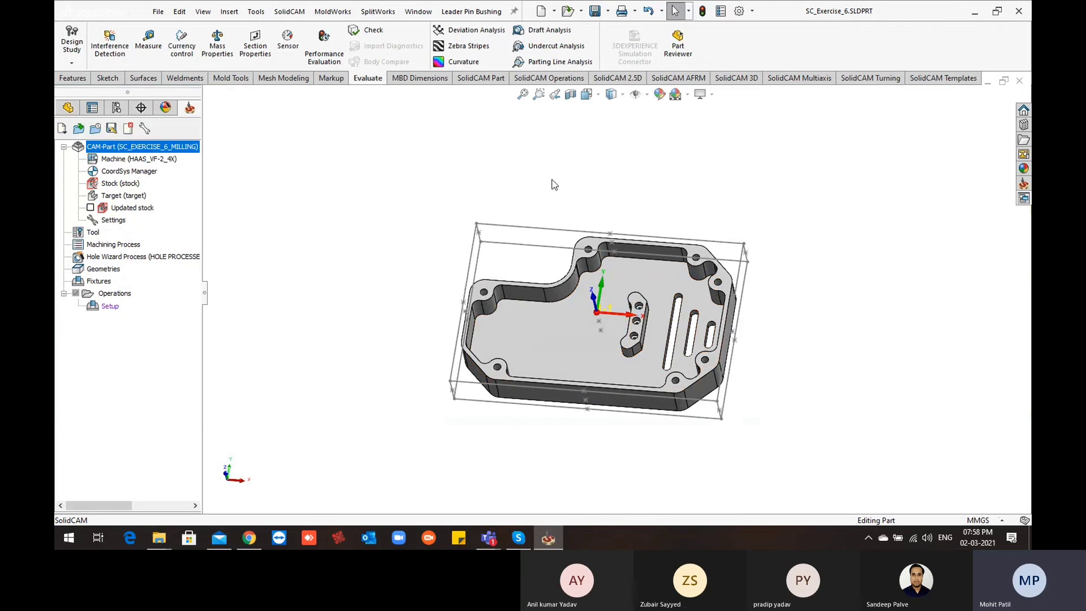
middle_click_drag(581, 228, 588, 277)
middle_click_drag(641, 308, 643, 226)
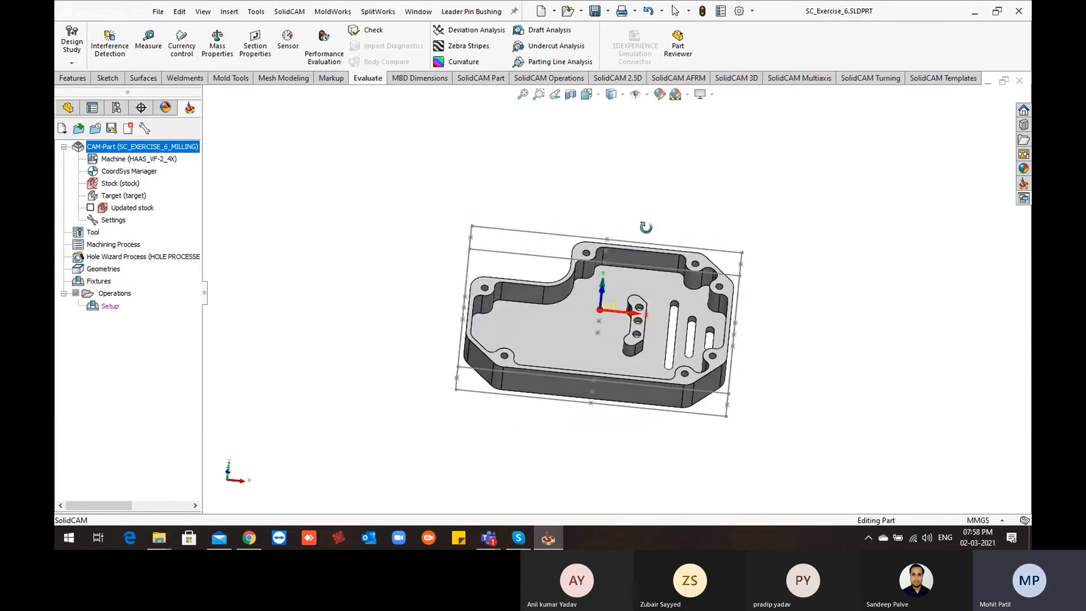
left_click(736, 79)
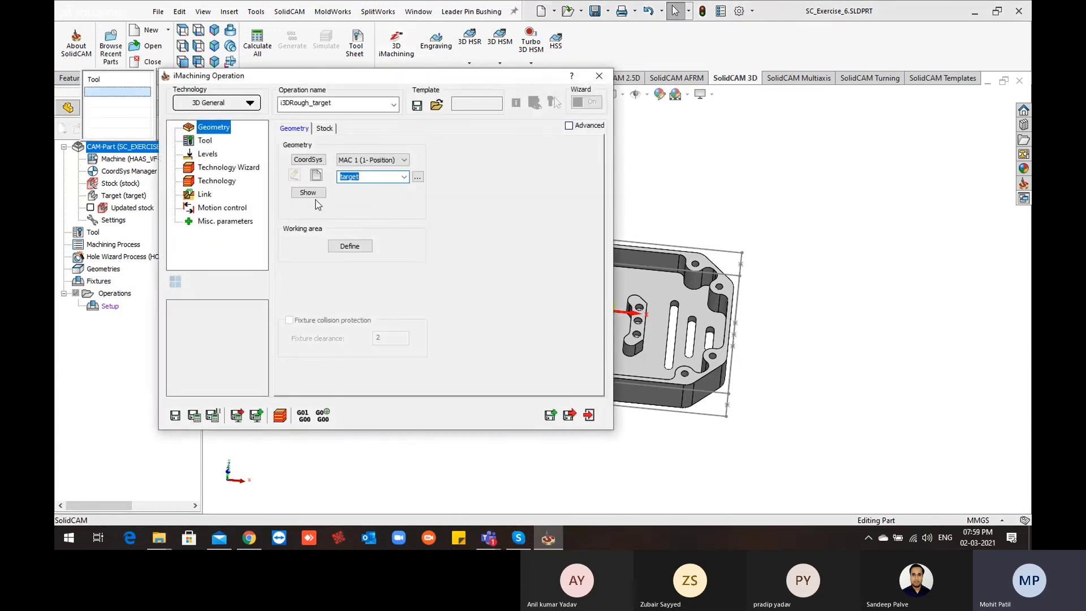
Step: Preview the operation's target geometry and check its stock definition style
left_click(310, 193)
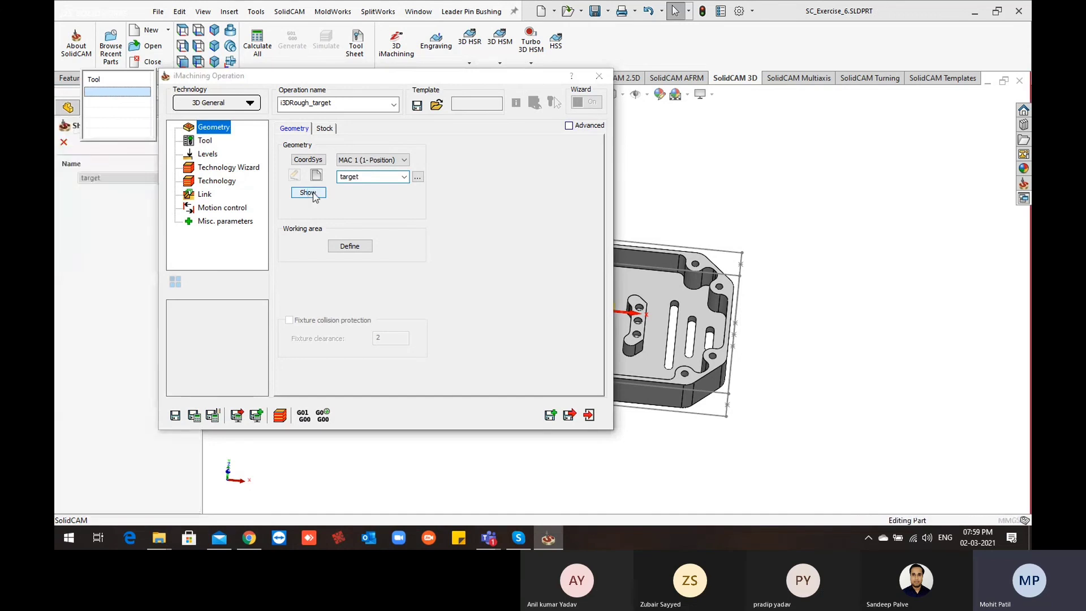
left_click(63, 142)
left_click(325, 128)
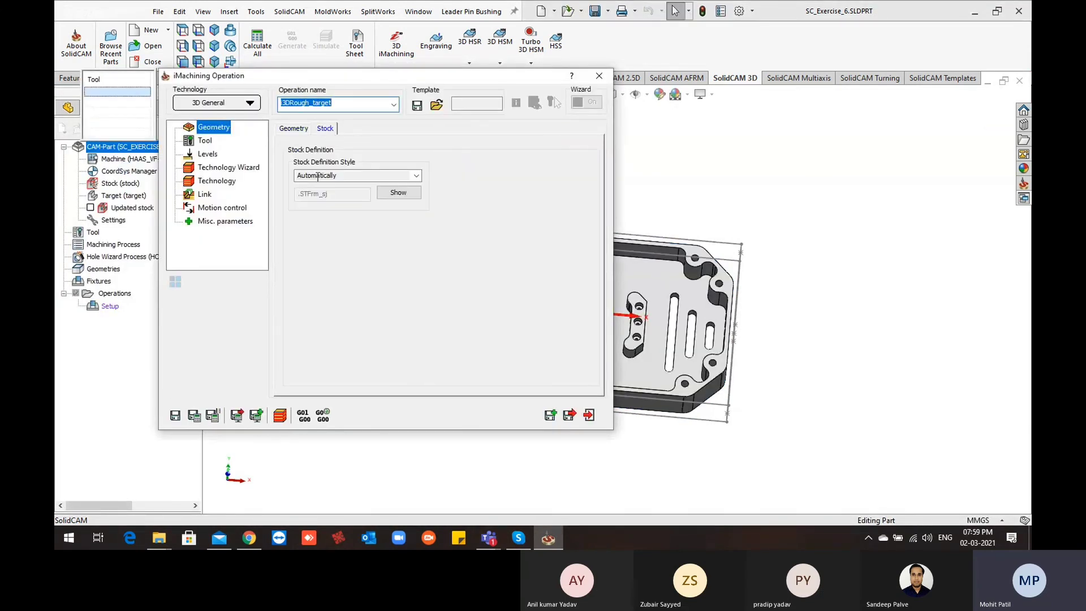
Step: Open the tool selection for the iMachining operation and clear the tool window away from the model
left_click(218, 140)
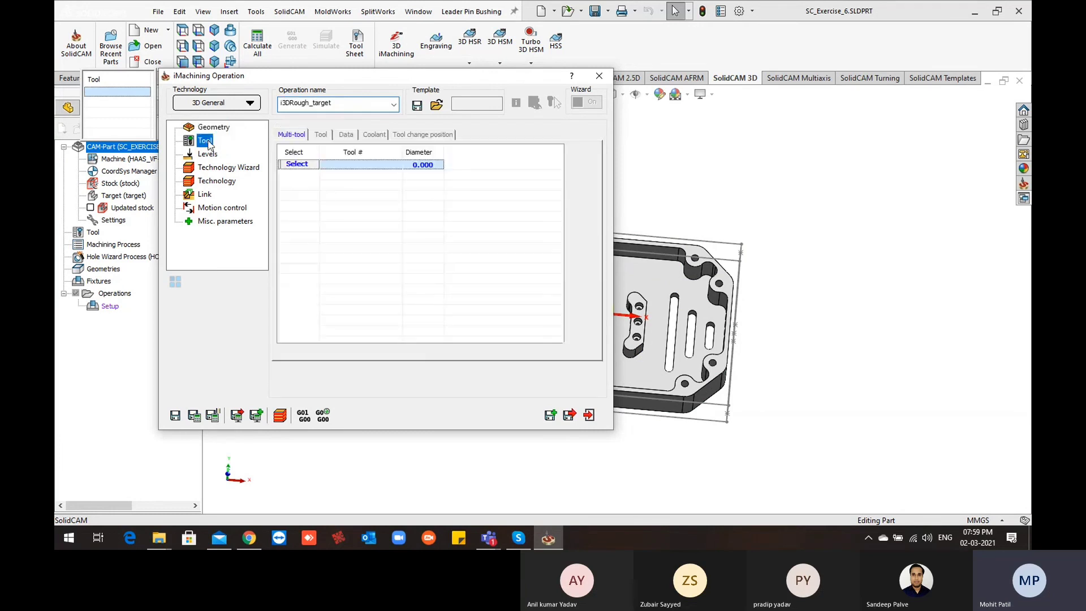
left_click(303, 164)
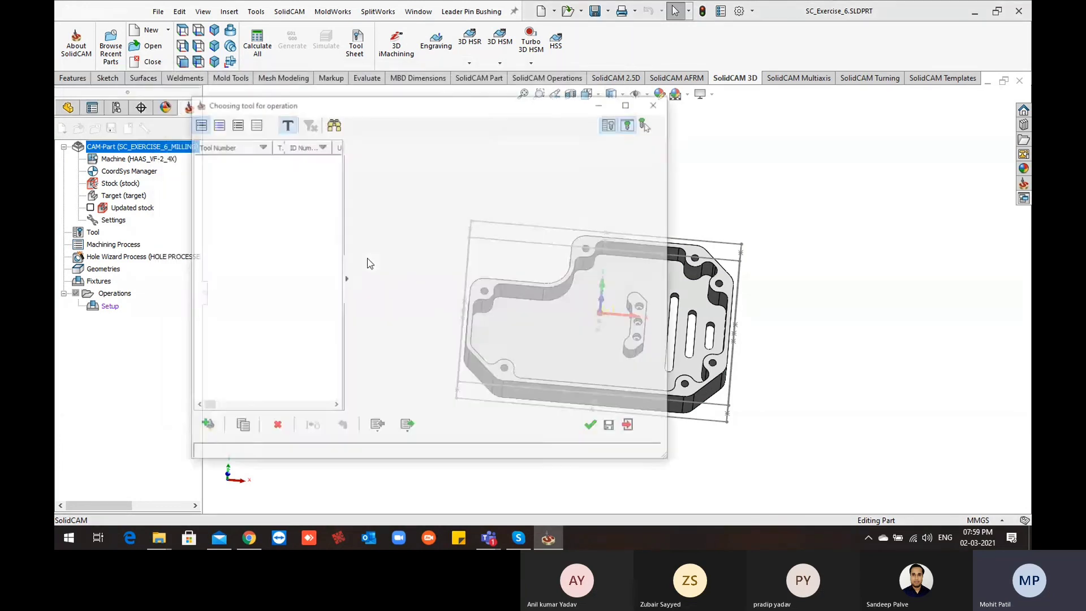
left_click_drag(427, 102, 331, 181)
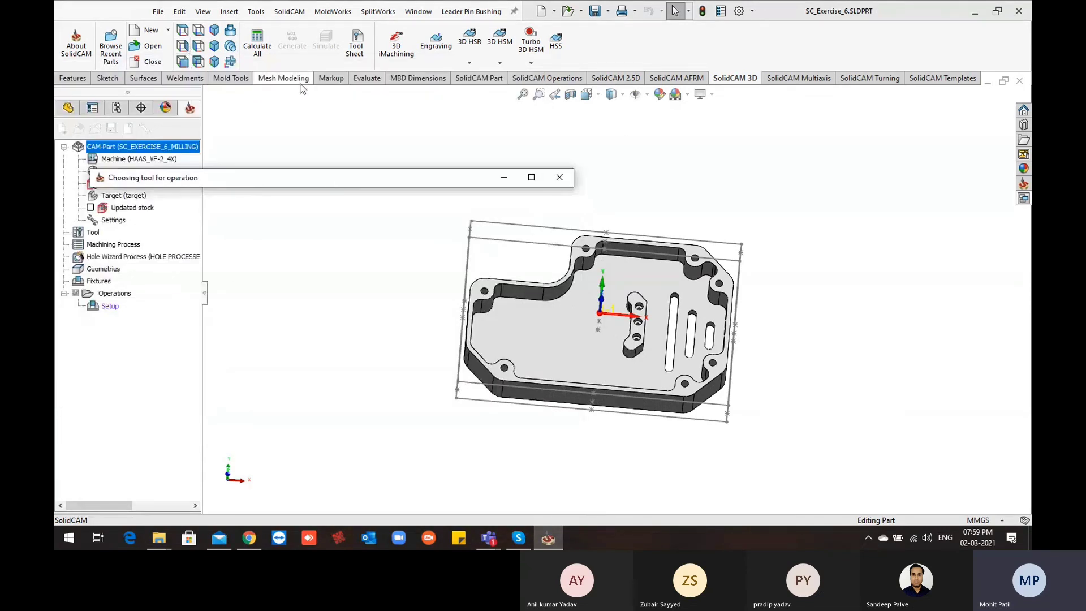
Step: Measure the housing's height between its top rim face and its bottom face, and clear the selection
left_click(367, 78)
left_click(148, 45)
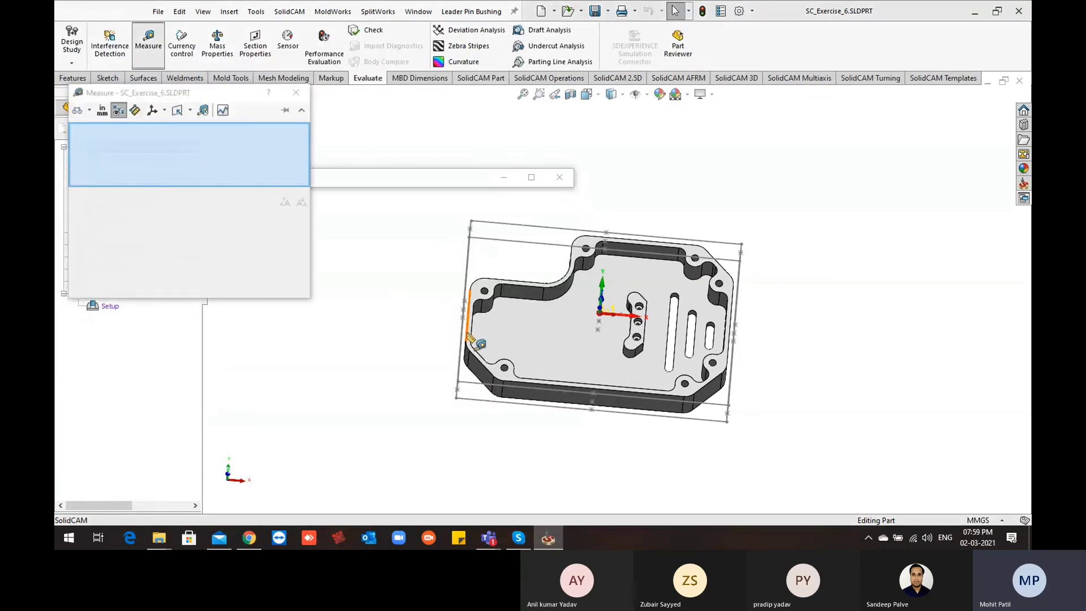
middle_click_drag(480, 344, 577, 316)
scroll(490, 314, "down", 4)
left_click(496, 320)
scroll(496, 320, "up", 4)
left_click(626, 344)
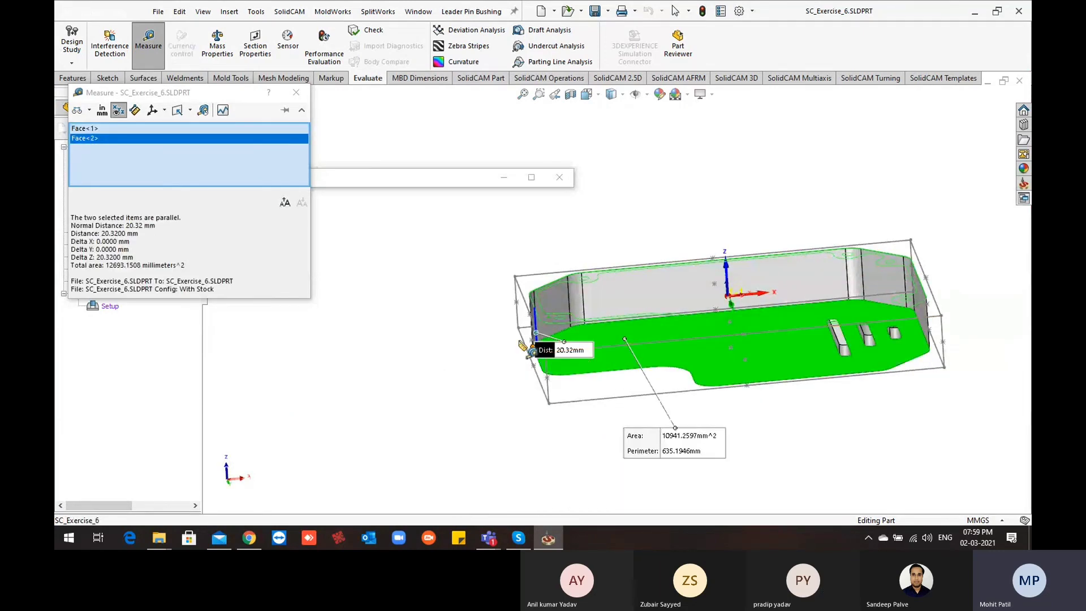
middle_click_drag(483, 336, 498, 416)
left_click(499, 416)
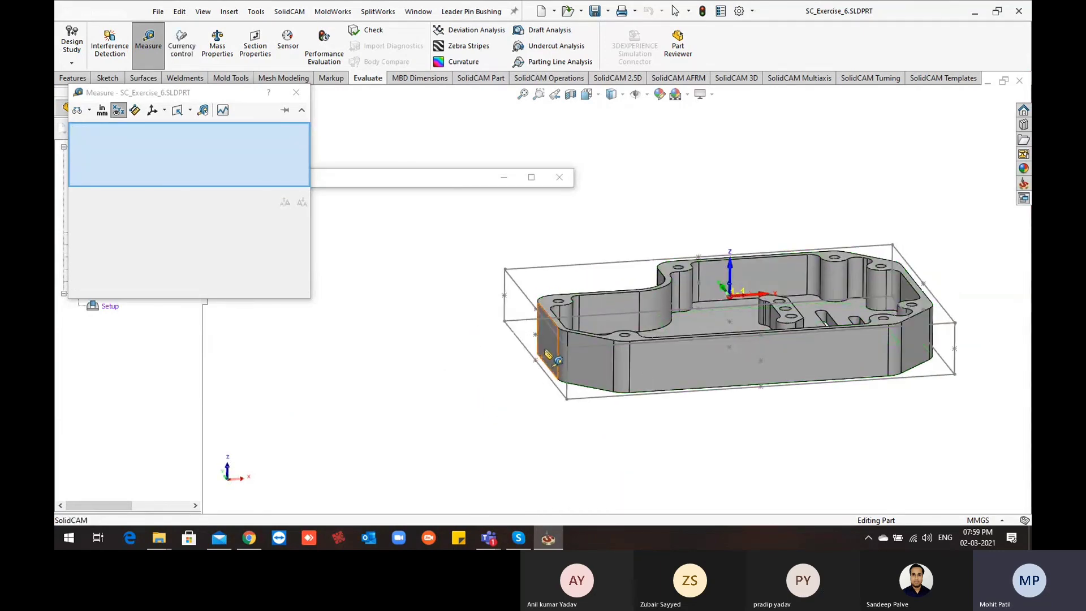
Step: Measure the housing's length between its two opposite end faces, and clear the selection
left_click(546, 351)
middle_click_drag(546, 351, 698, 445)
left_click(882, 331)
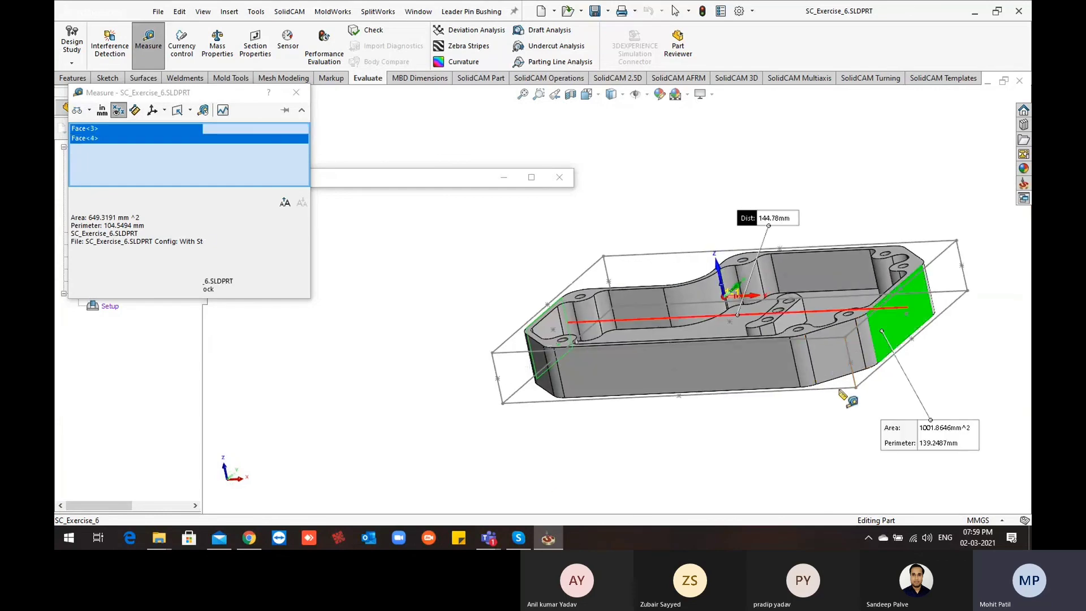
left_click(625, 437)
middle_click_drag(625, 437, 616, 444)
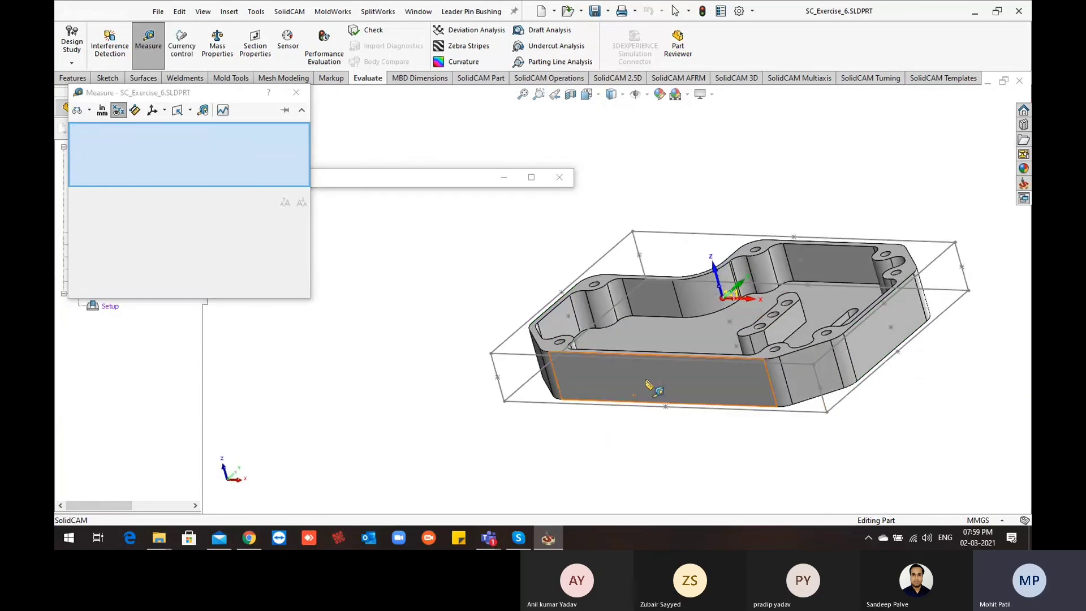
Step: Measure the housing's width between its two long parallel side faces, and close the measurement
left_click(647, 383)
middle_click_drag(792, 288, 831, 283)
left_click(831, 283)
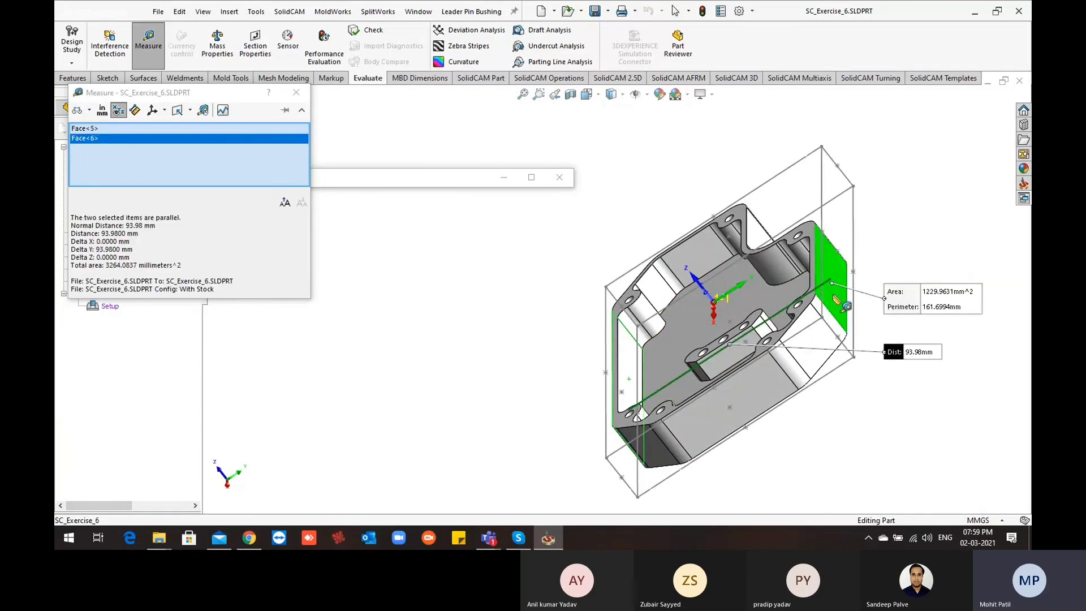
middle_click_drag(522, 383, 485, 303)
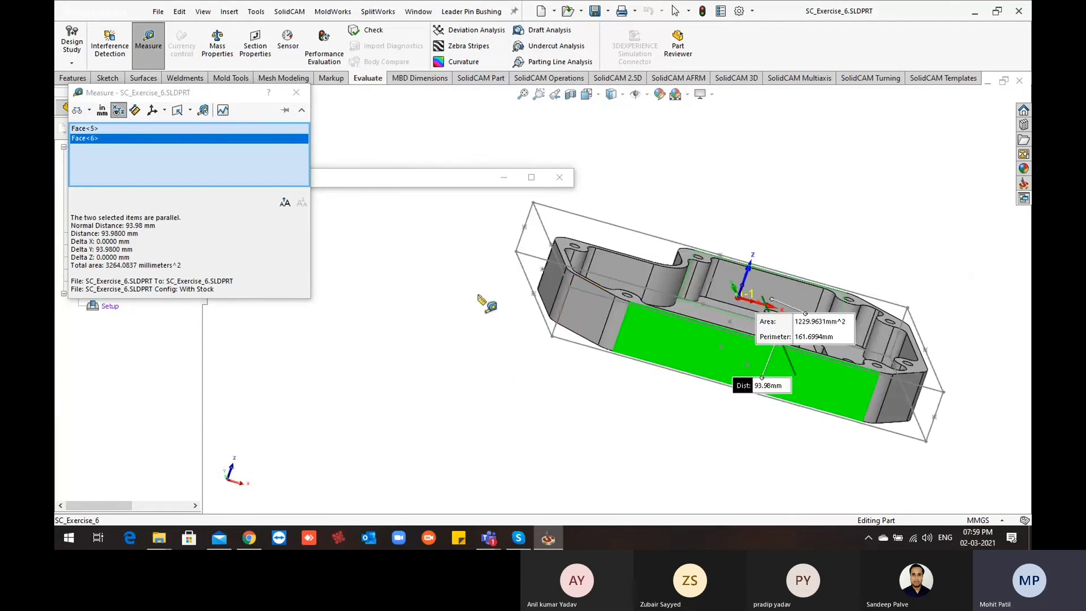
left_click(484, 303)
left_click(296, 92)
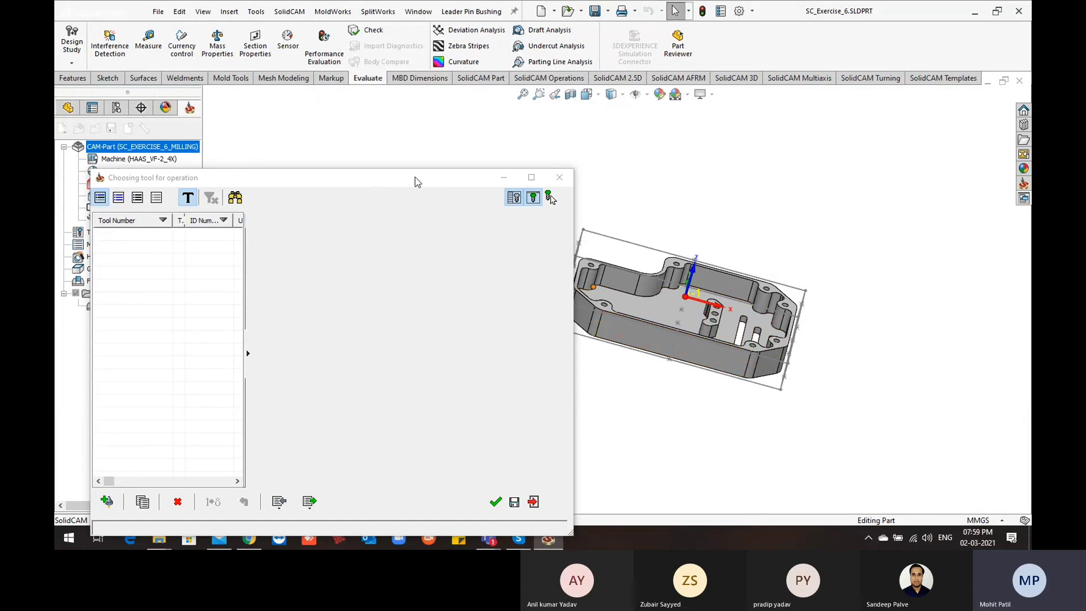
Step: Add a new end mill with 12 mm cutting, shoulder and arbor diameters and 4 flutes
left_click(169, 439)
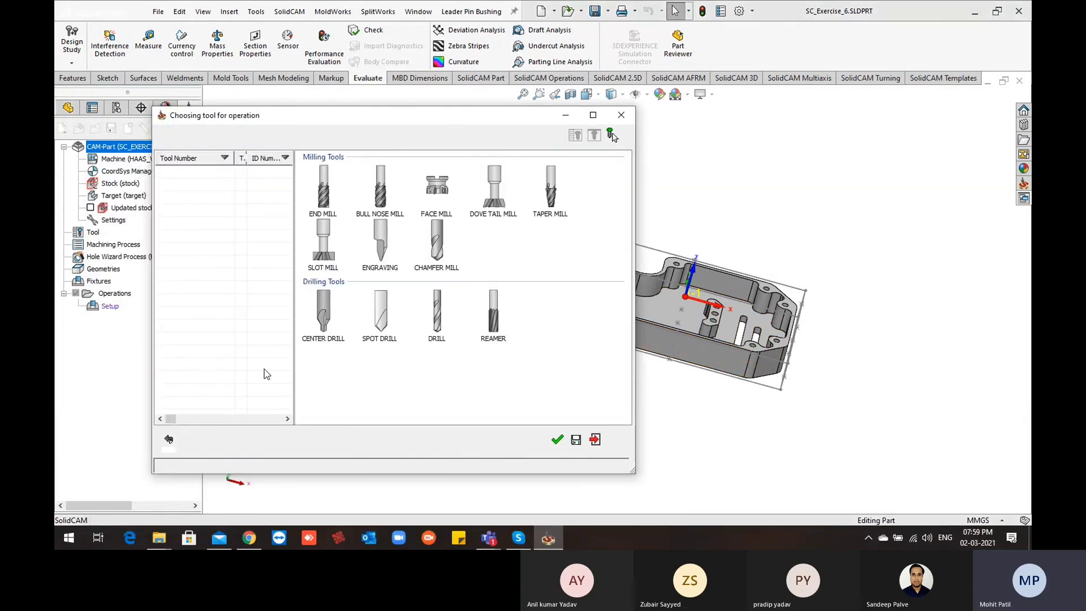
left_click(510, 314)
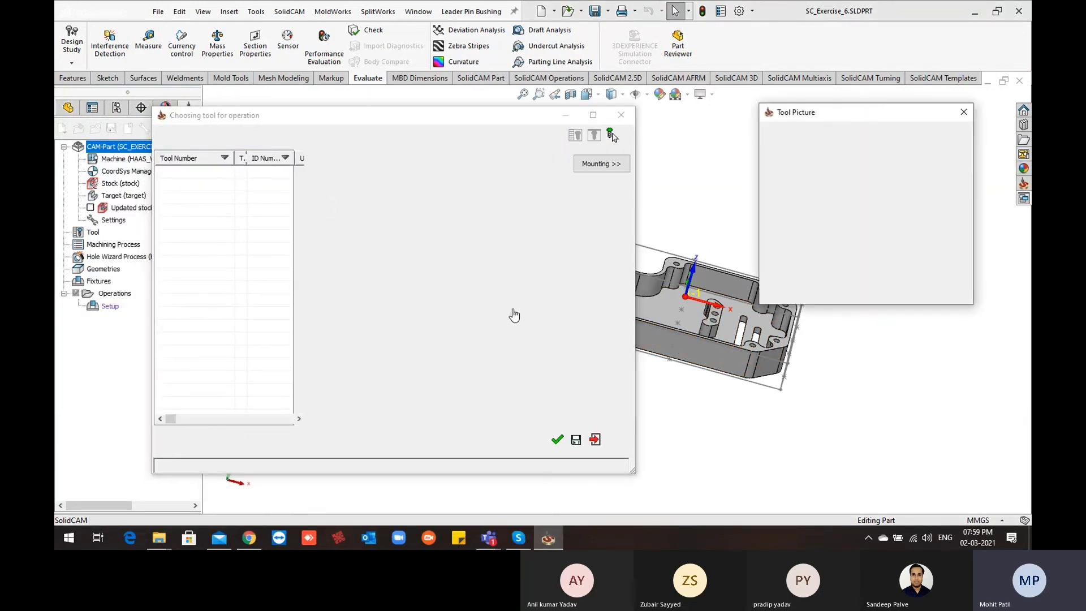
type("12")
key("Tab")
key("Tab")
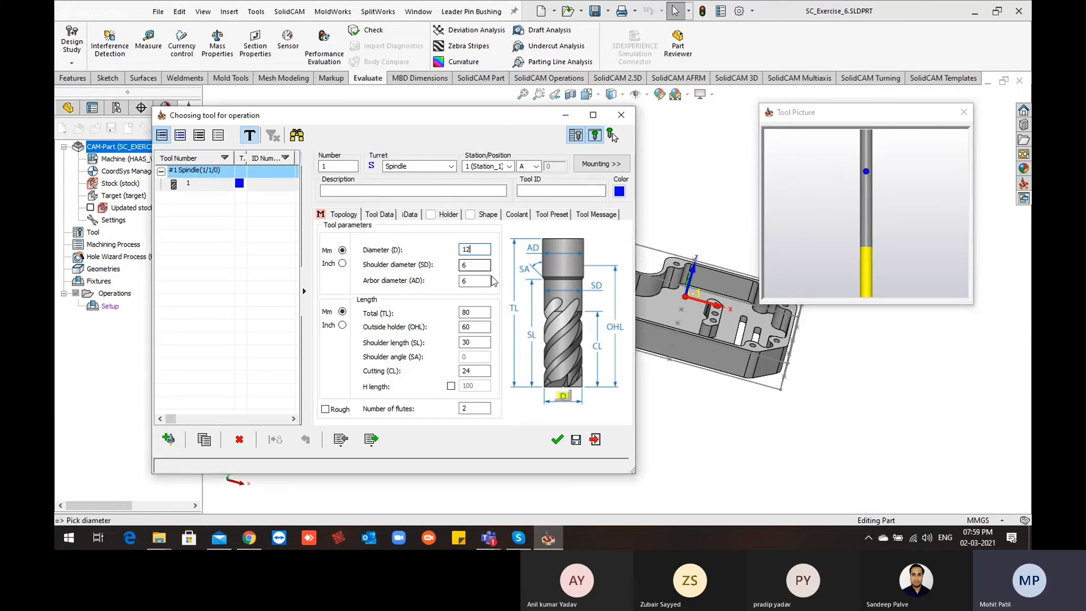
left_click(471, 407)
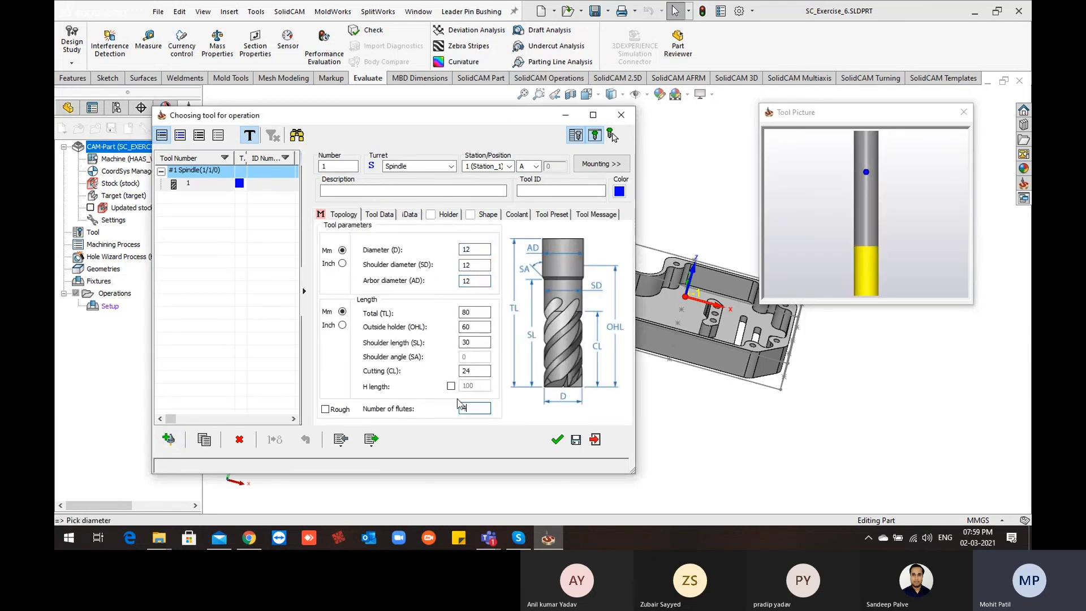
type("4")
Step: Set the end mill's outside holder length to 35 mm and cutting length to 25 mm, and check its iMachining data
left_click(461, 327)
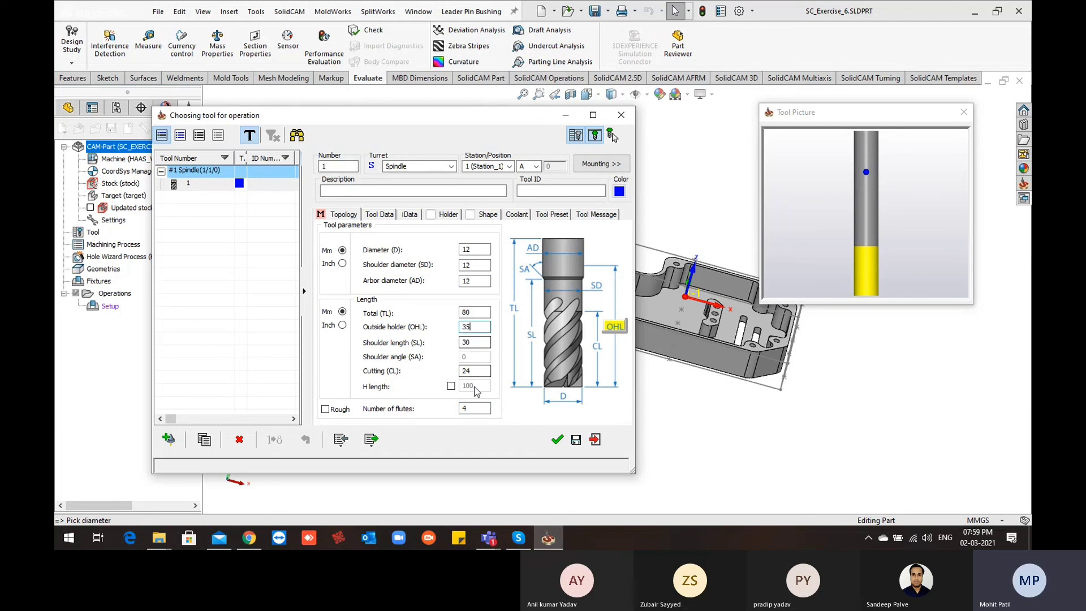
left_click(474, 408)
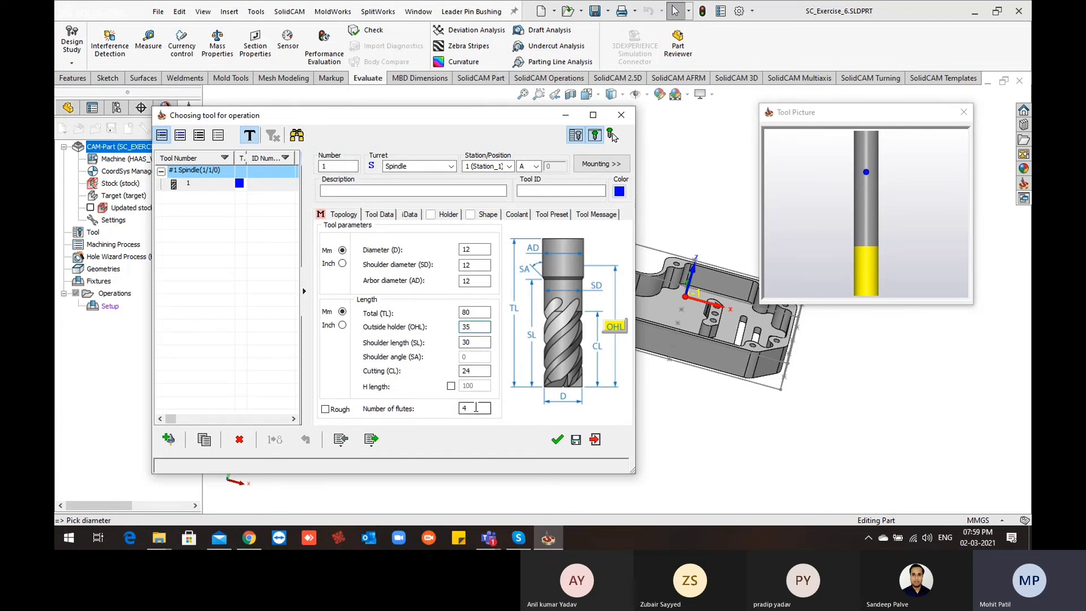
left_click(476, 371)
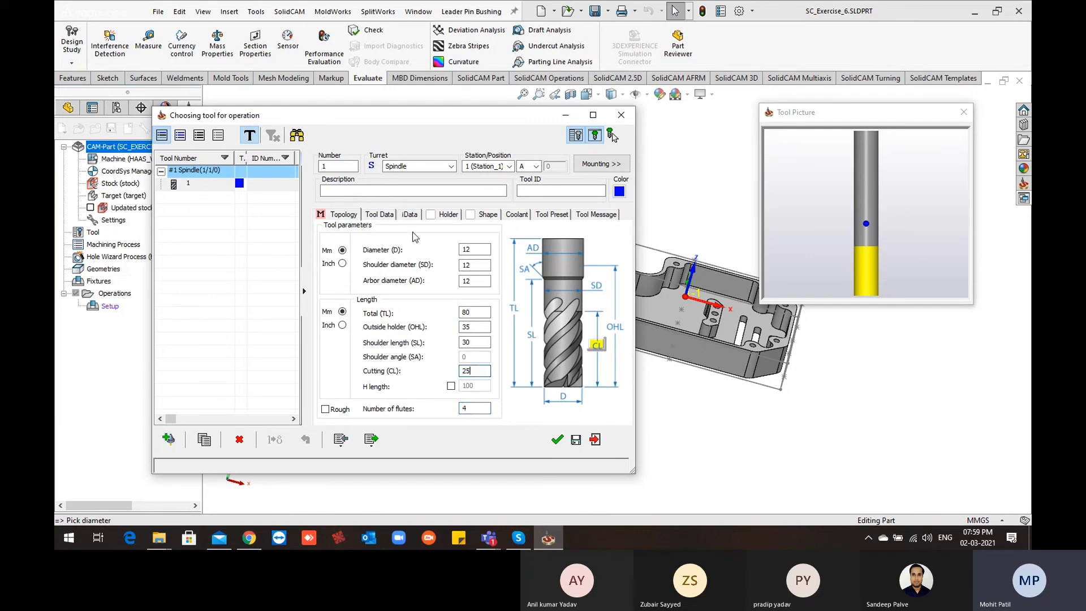
left_click(410, 215)
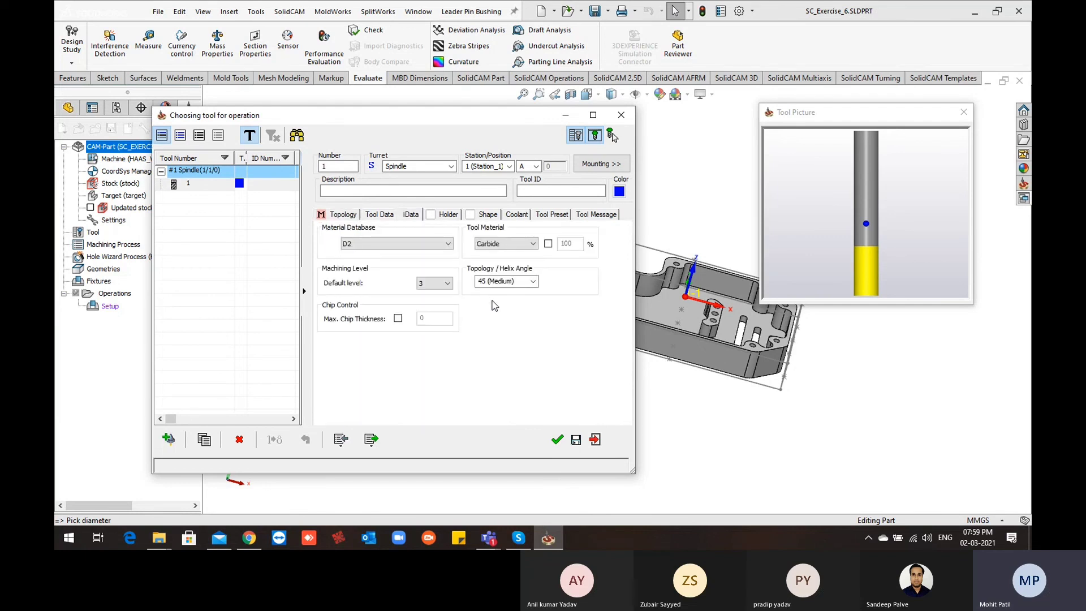
Step: Assign the global BT40 EM 12x65 holder to the end mill and confirm the tool for the operation
left_click(448, 214)
left_click(331, 270)
scroll(383, 309, "down", 5)
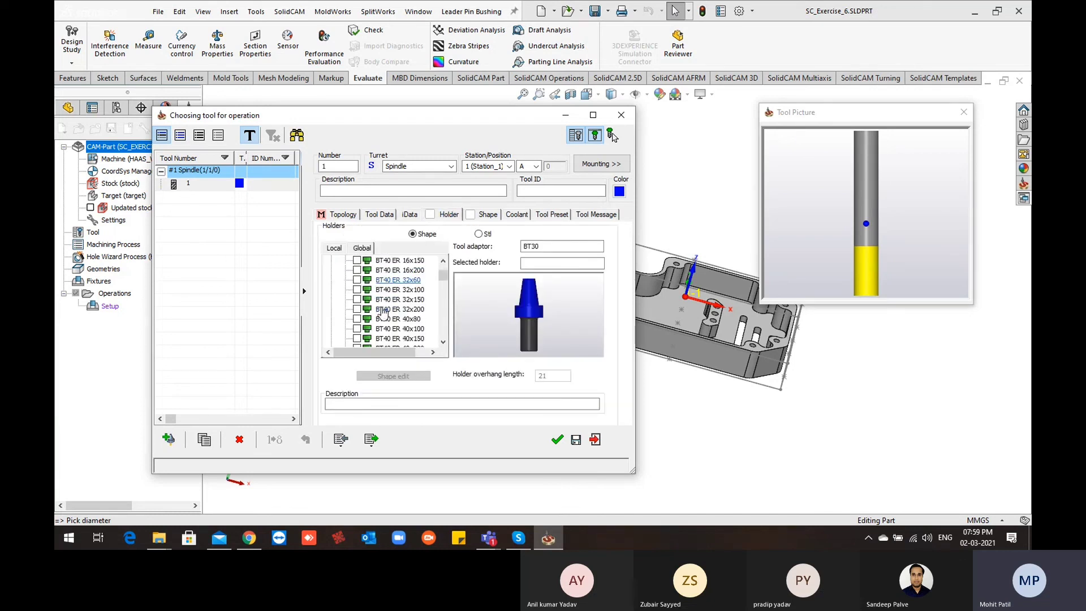
scroll(385, 311, "down", 1)
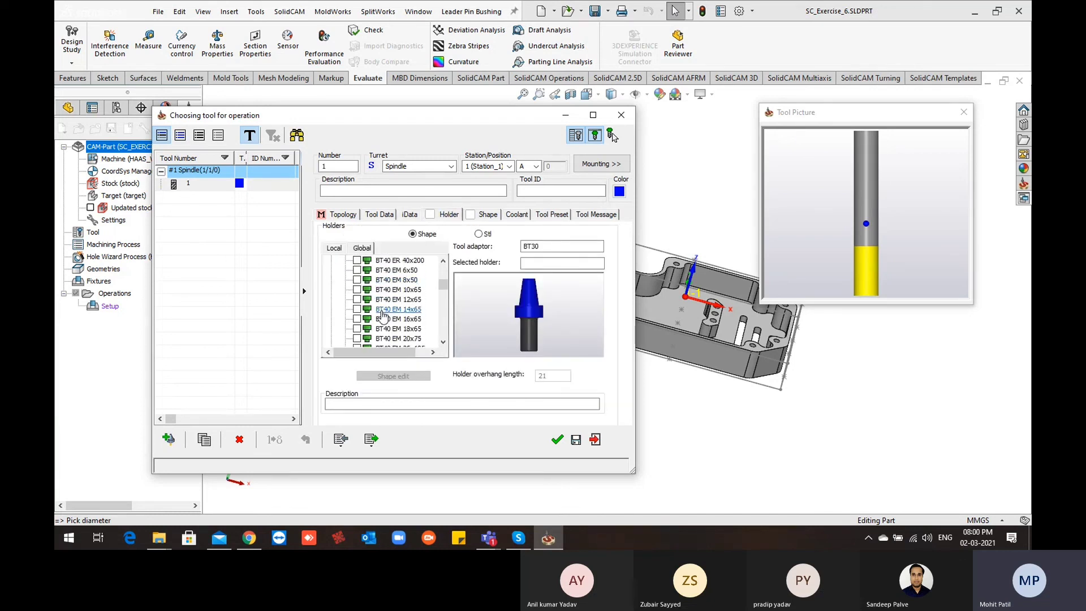
left_click(357, 299)
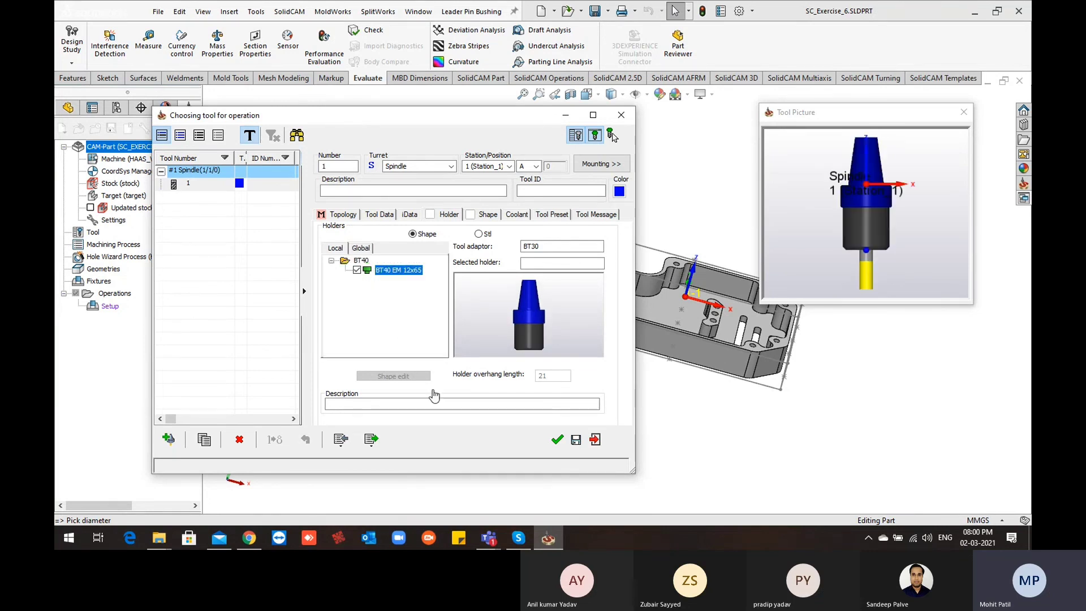
left_click(558, 440)
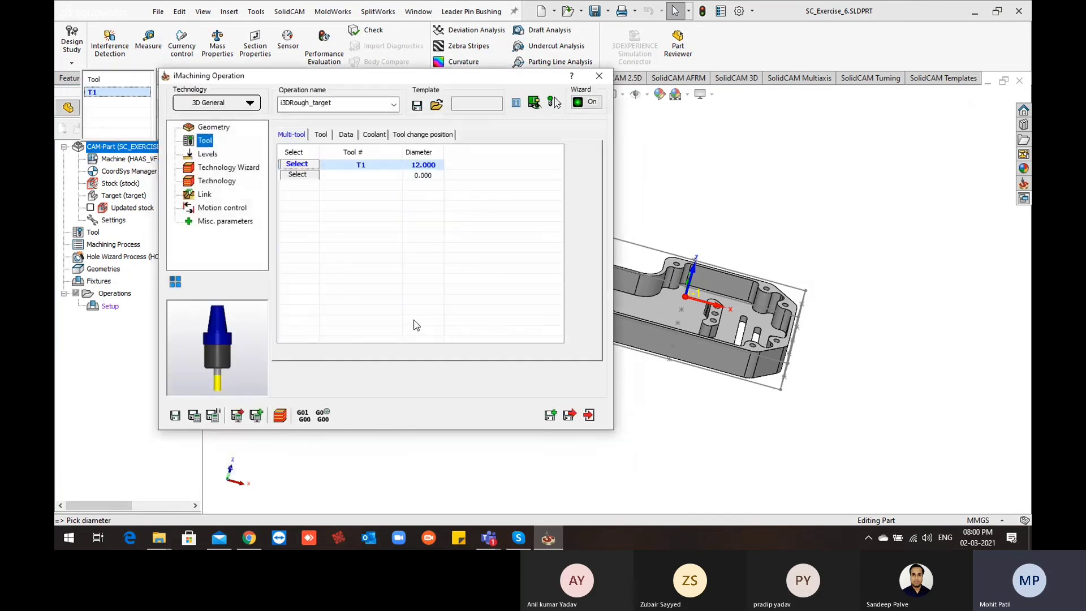
Step: Set the lower level delta of the iMachining operation to -0.1 in the milling levels
left_click(194, 156)
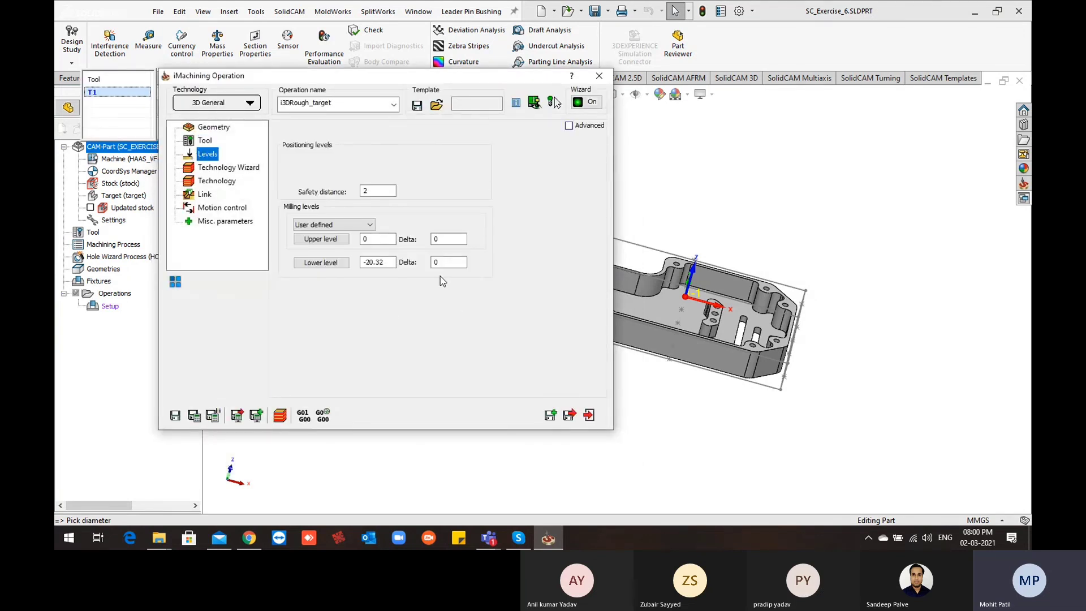
middle_click_drag(684, 380, 706, 376)
scroll(708, 372, "down", 3)
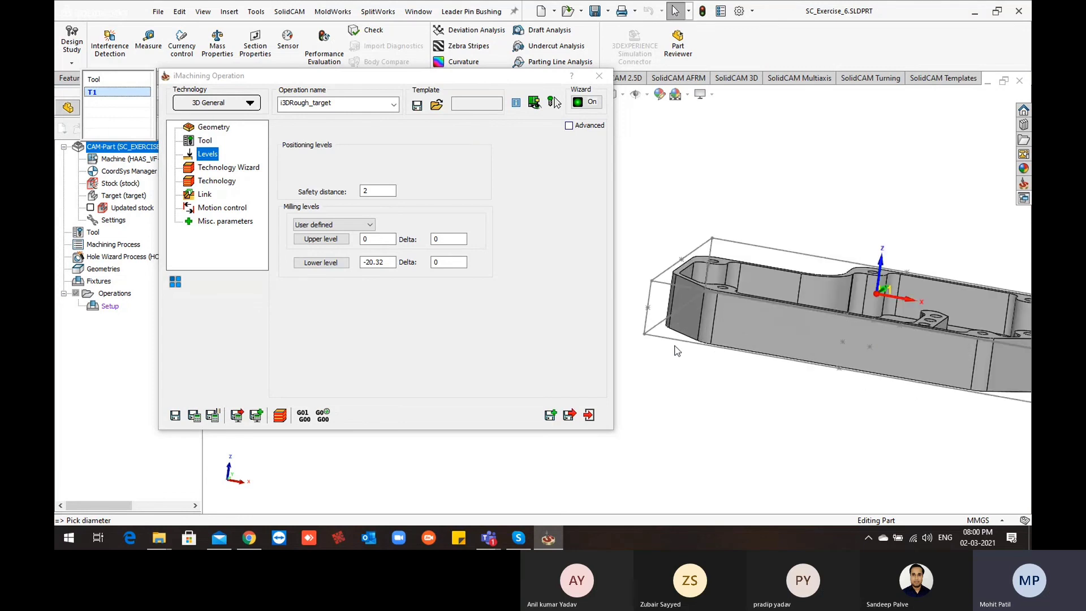
left_click(439, 262)
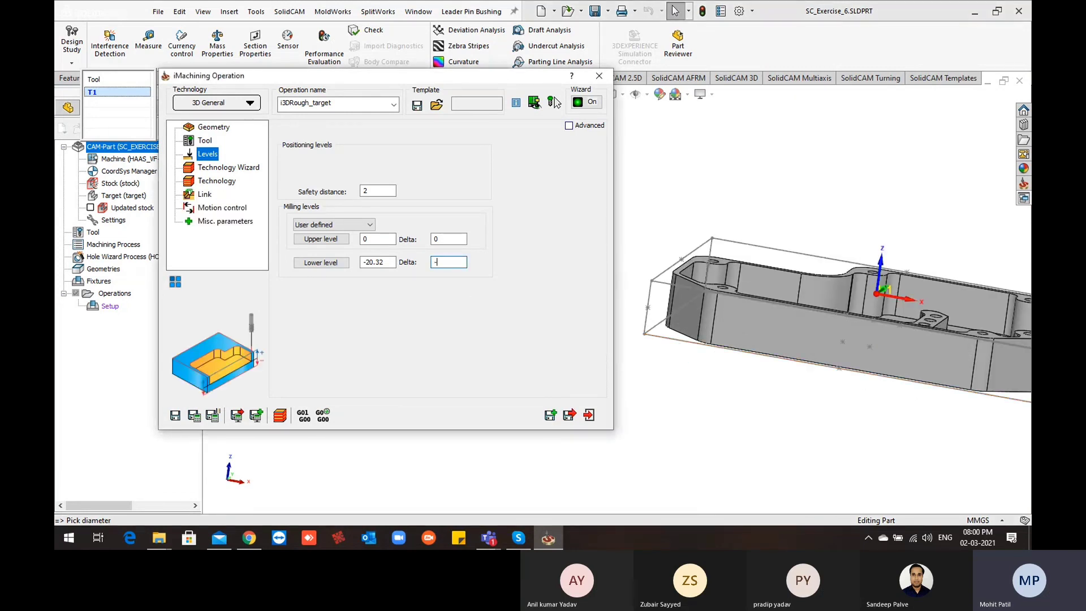
middle_click_drag(628, 277, 717, 392)
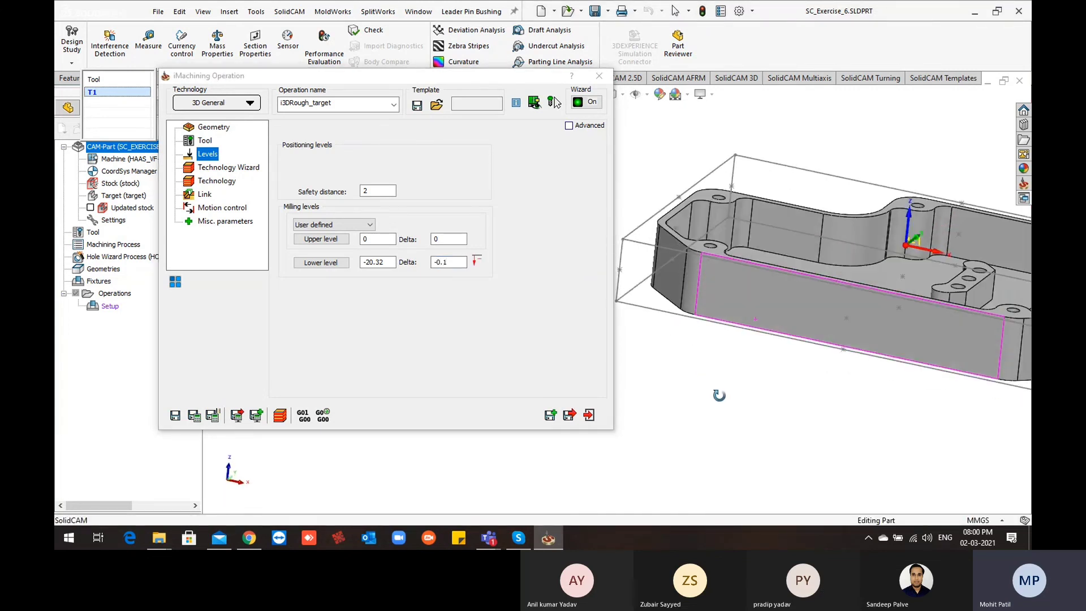
scroll(635, 360, "up", 2)
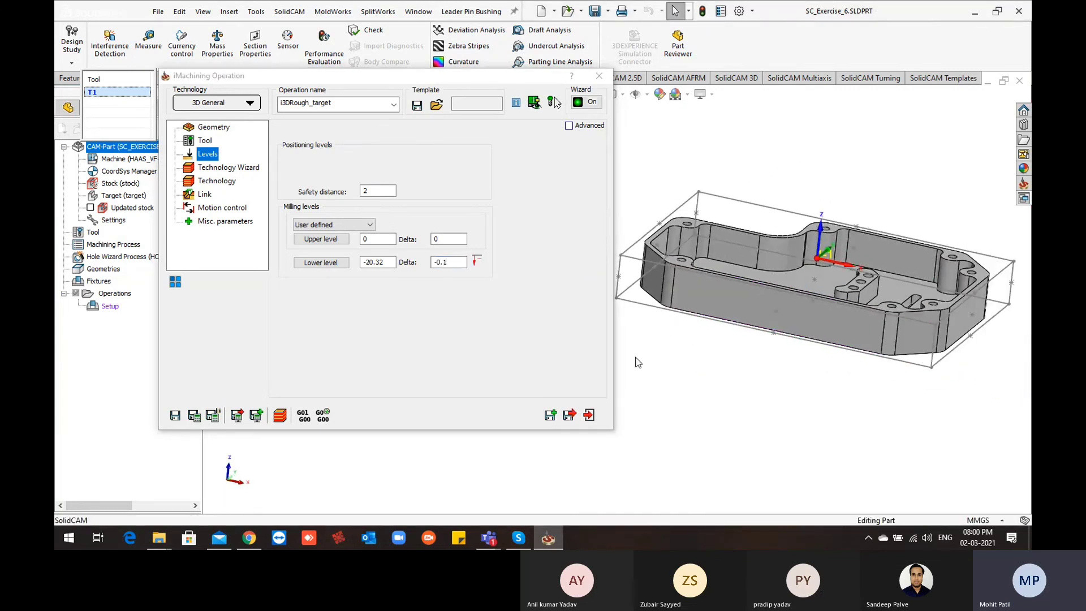
Step: Raise the machining level to 6 in the operation's Technology Wizard
left_click(239, 168)
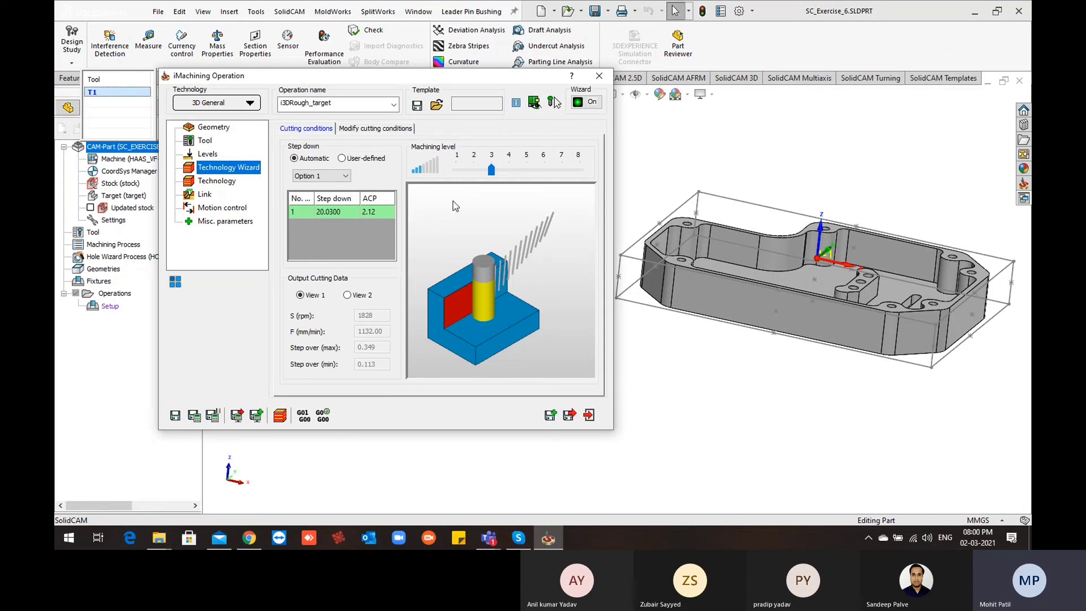
left_click(512, 171)
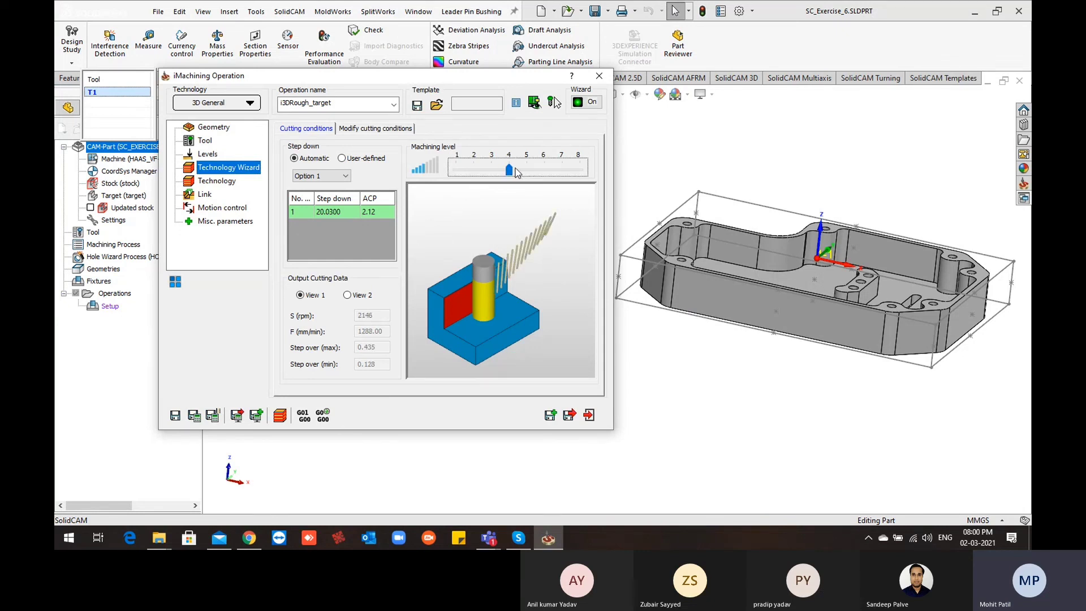
left_click(526, 173)
left_click(552, 172)
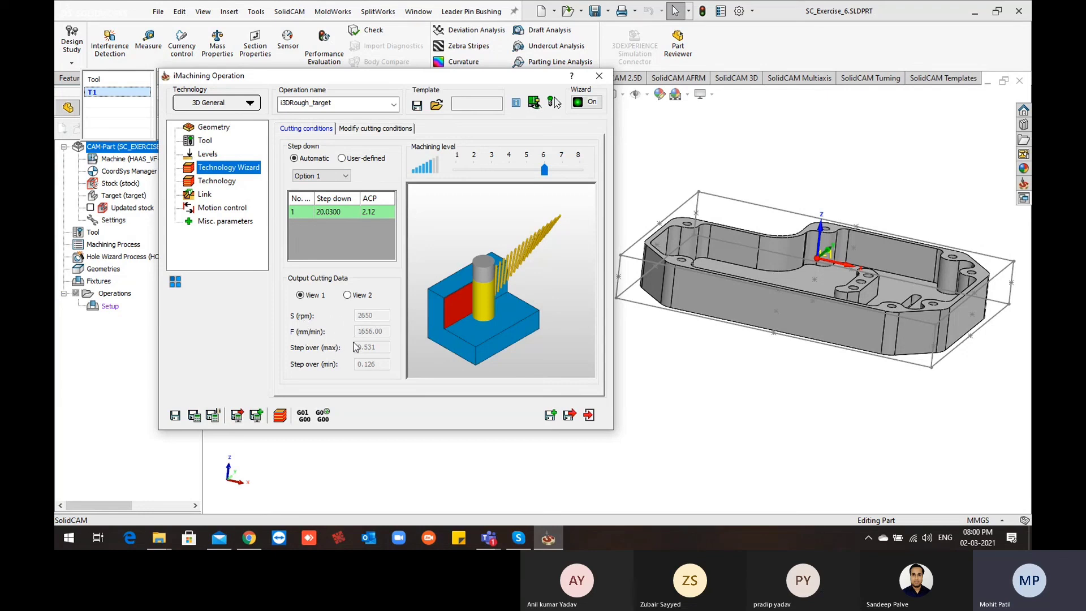
Step: Review the alternative output cutting data view and the modifiable cutting conditions, and return to the main cutting conditions
left_click(360, 295)
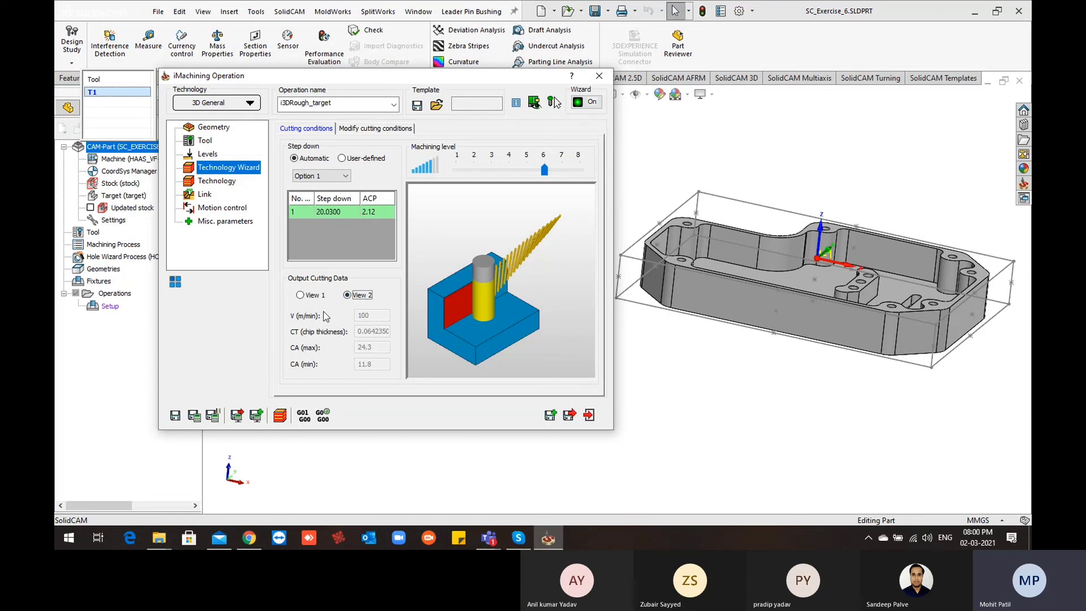
left_click(314, 295)
left_click(373, 129)
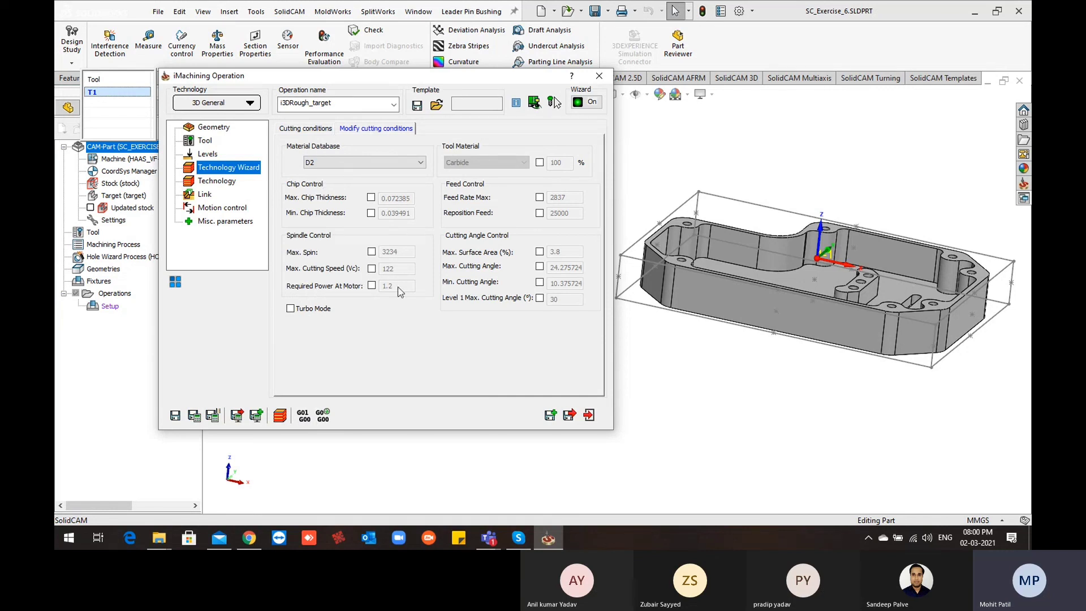
left_click(306, 128)
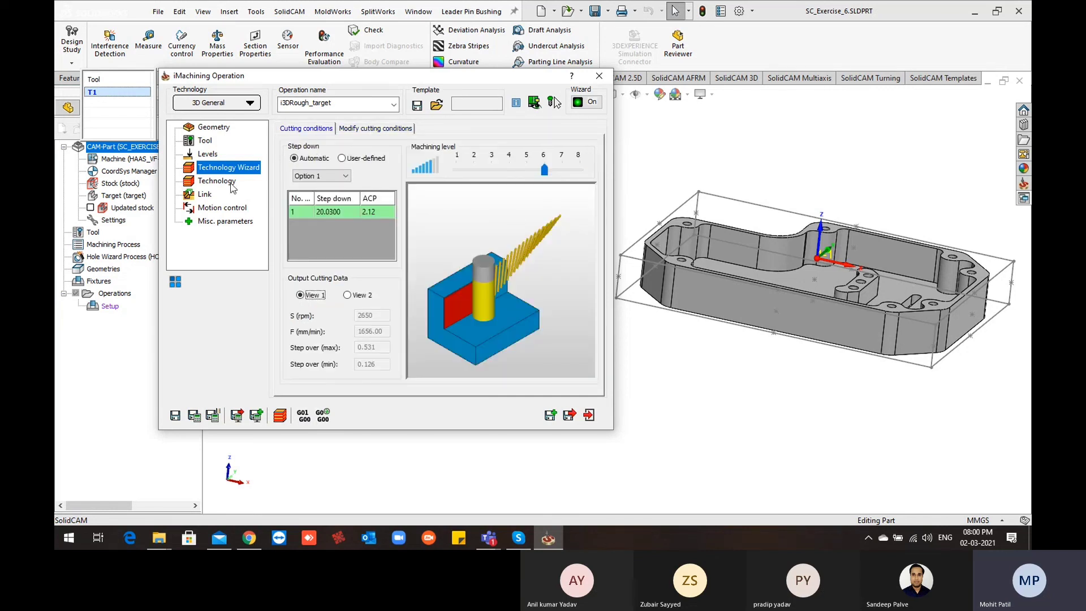
Step: Set the wall offset and floor offset of the roughing operation to 0.3
left_click(218, 182)
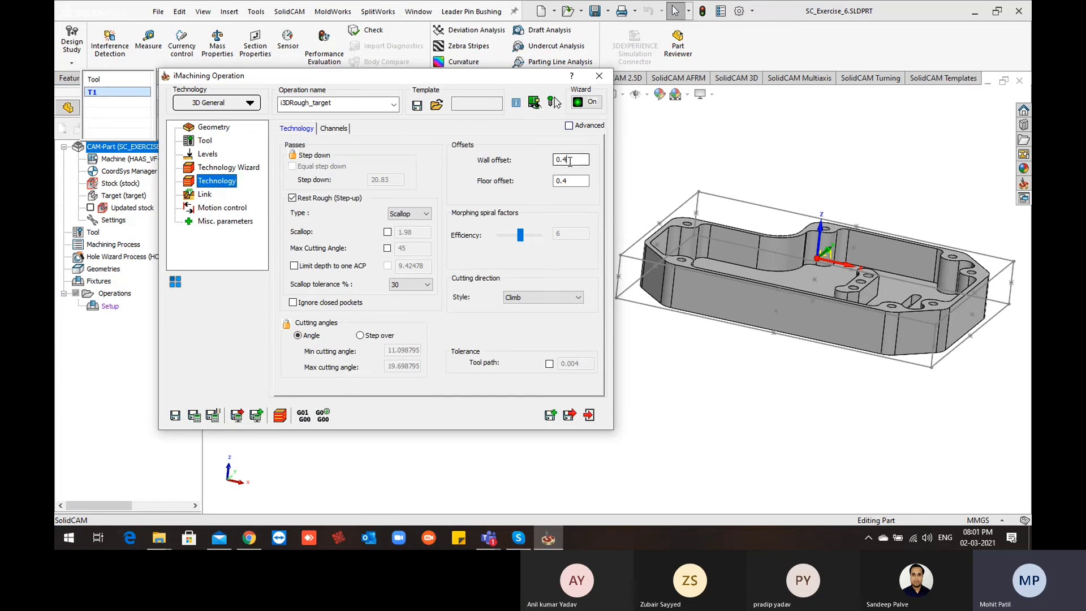
left_click_drag(567, 160, 548, 162)
type("0.3")
mouse_move(583, 180)
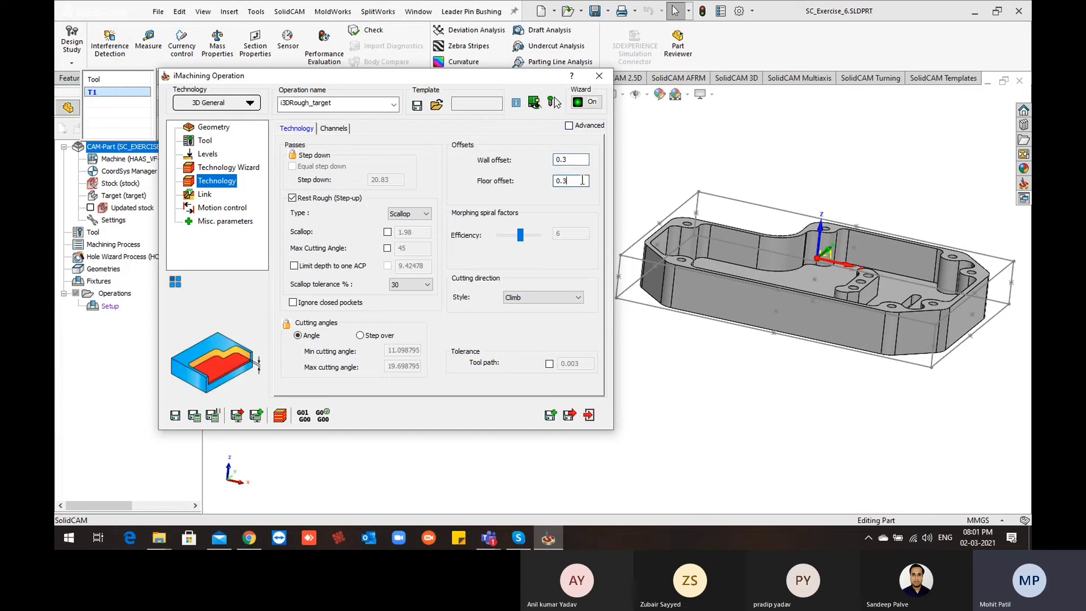
middle_click_drag(734, 311, 737, 347)
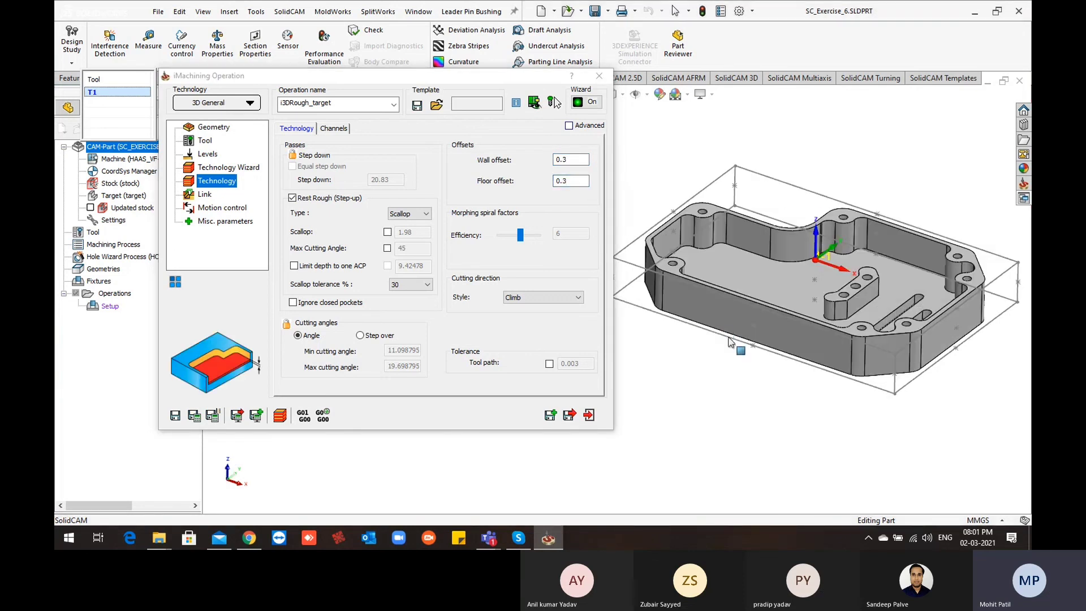
Step: Save and calculate the iMachining roughing operation, and inspect its toolpath on the housing
left_click(194, 416)
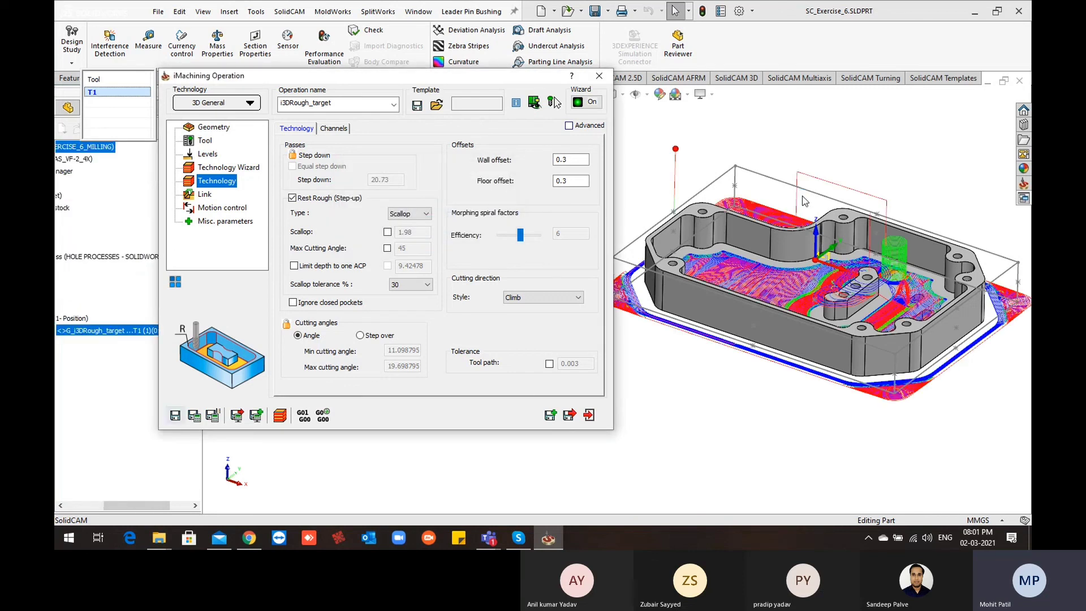
middle_click_drag(805, 202, 826, 384)
middle_click_drag(852, 281, 905, 275, "ctrl")
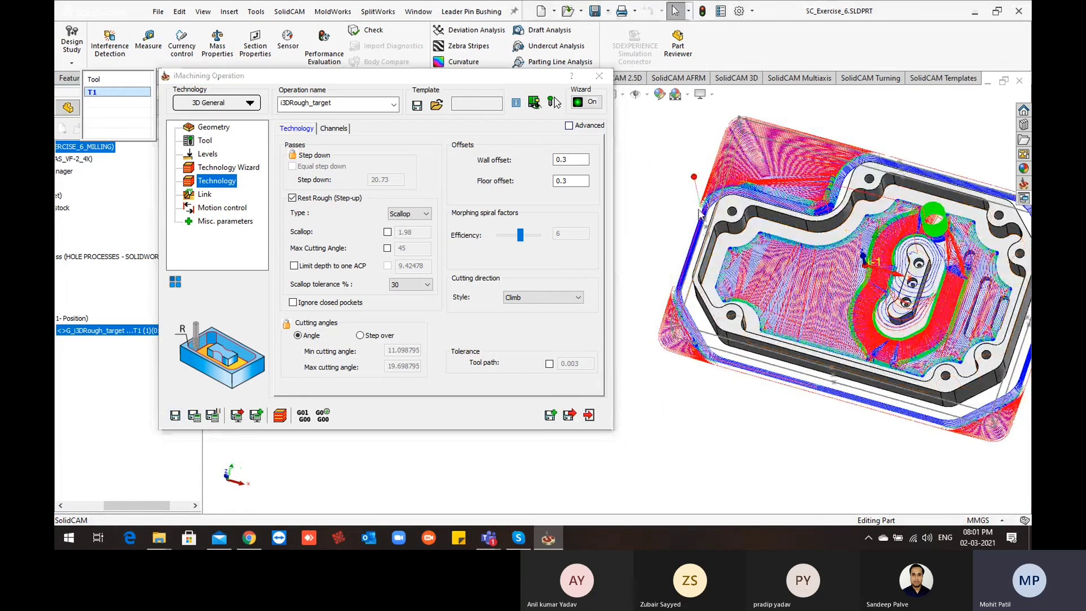
middle_click_drag(703, 206, 805, 249)
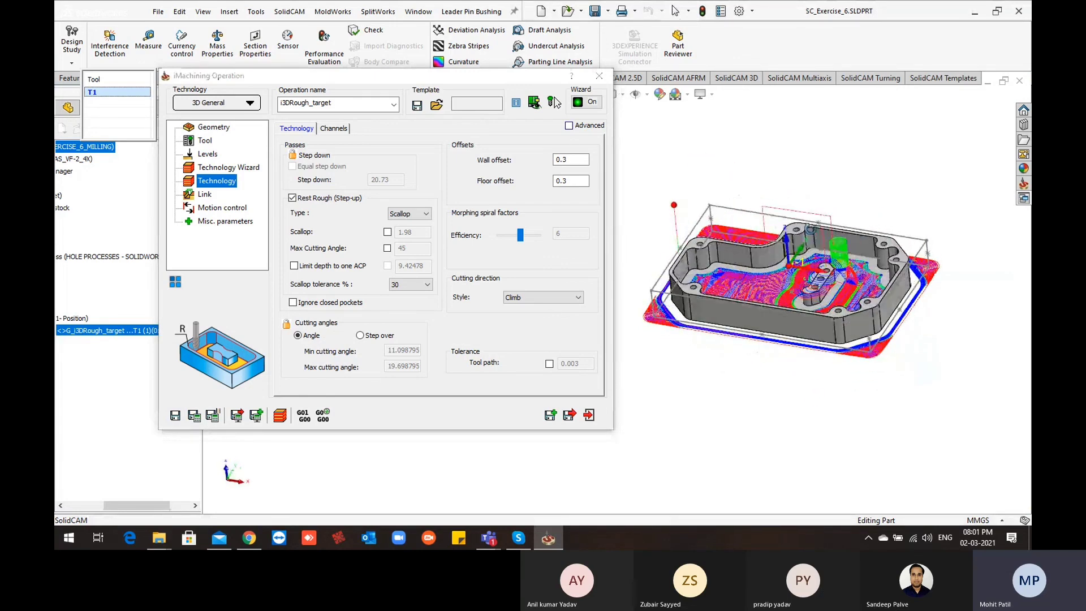
Step: Simulate the roughing operation in SolidVerify mode, starting the playback at the slowest simulation speed
left_click(280, 416)
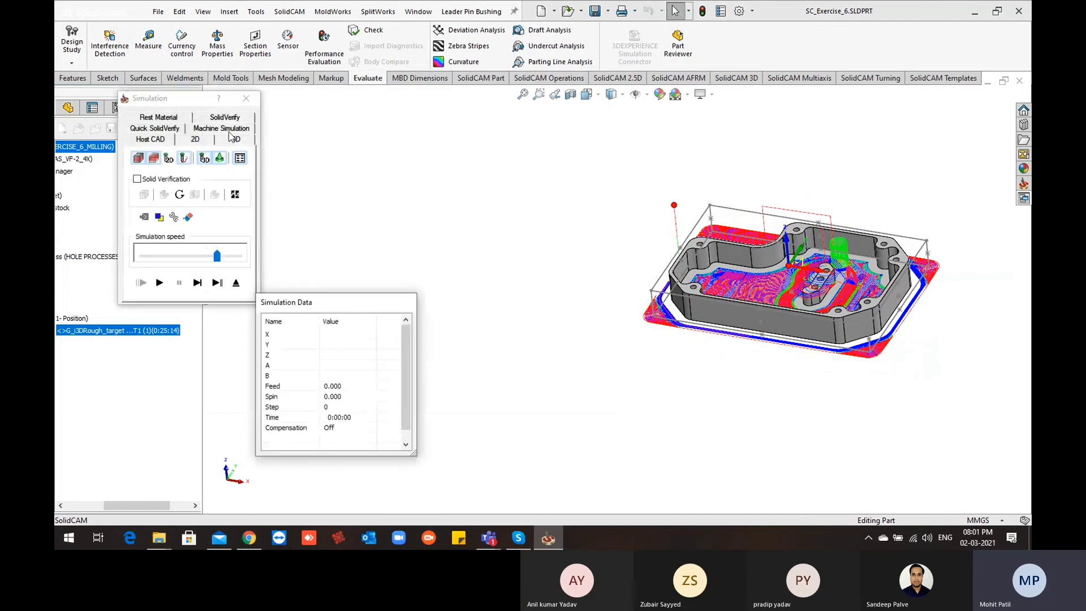
left_click(225, 118)
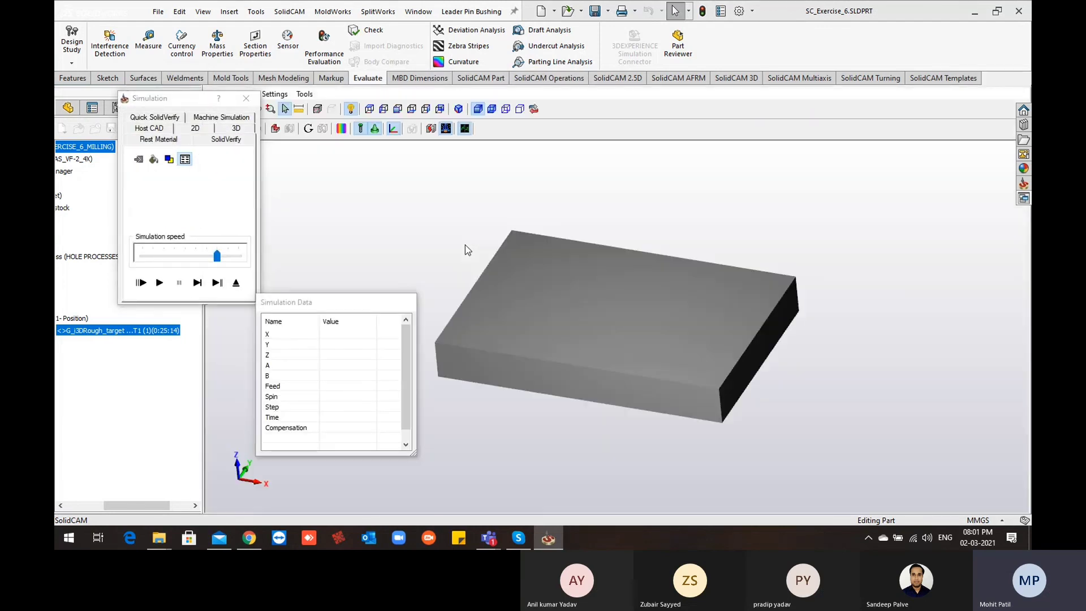
left_click_drag(218, 257, 143, 256)
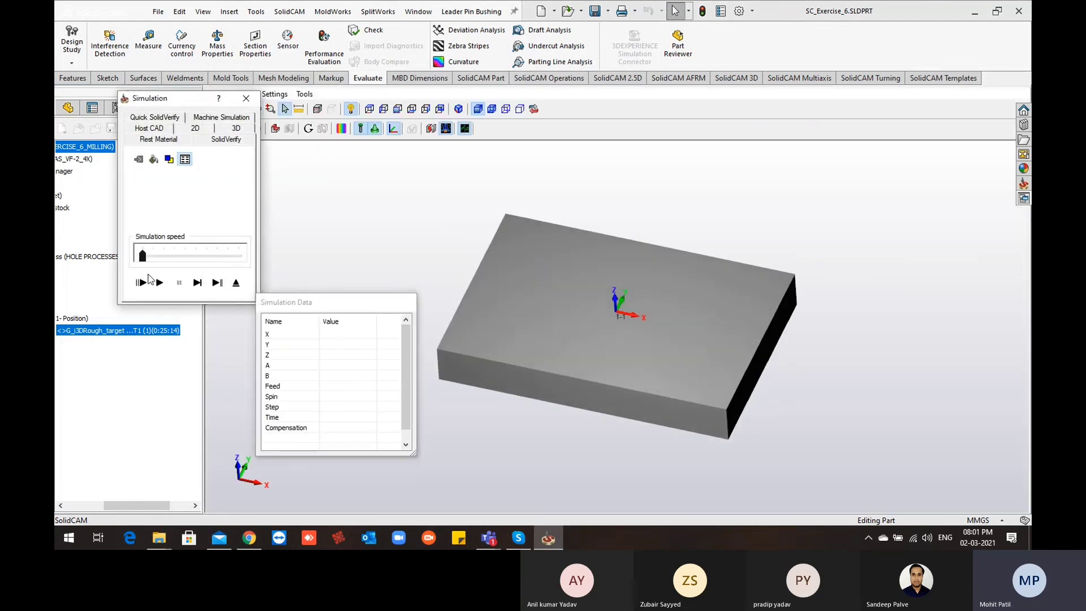
left_click(159, 283)
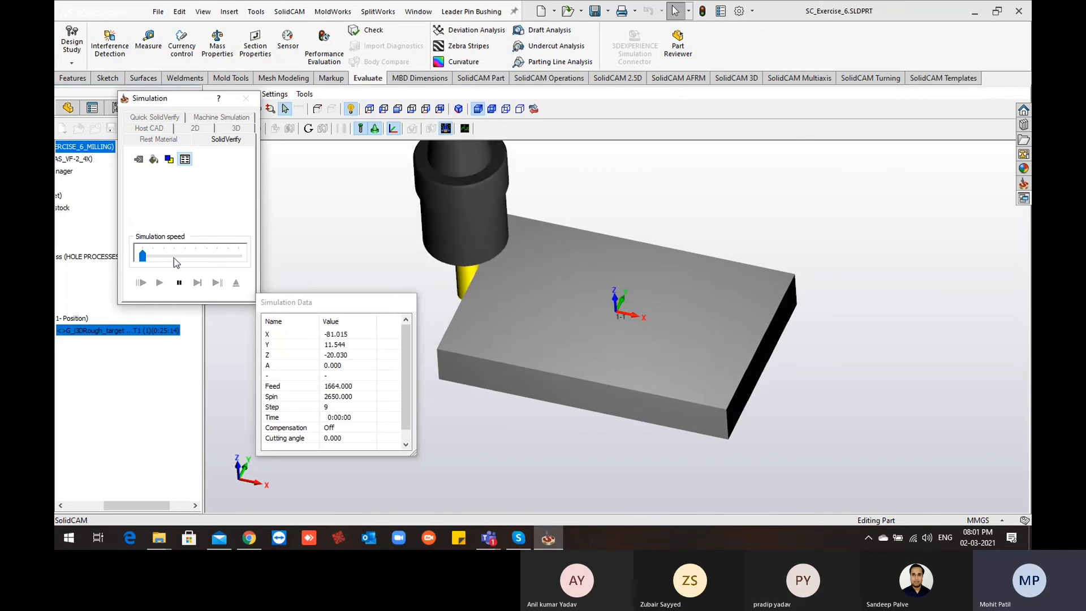
Step: Raise the simulation speed in stages while checking the feed in the simulation data during the first outer cuts
left_click(198, 260)
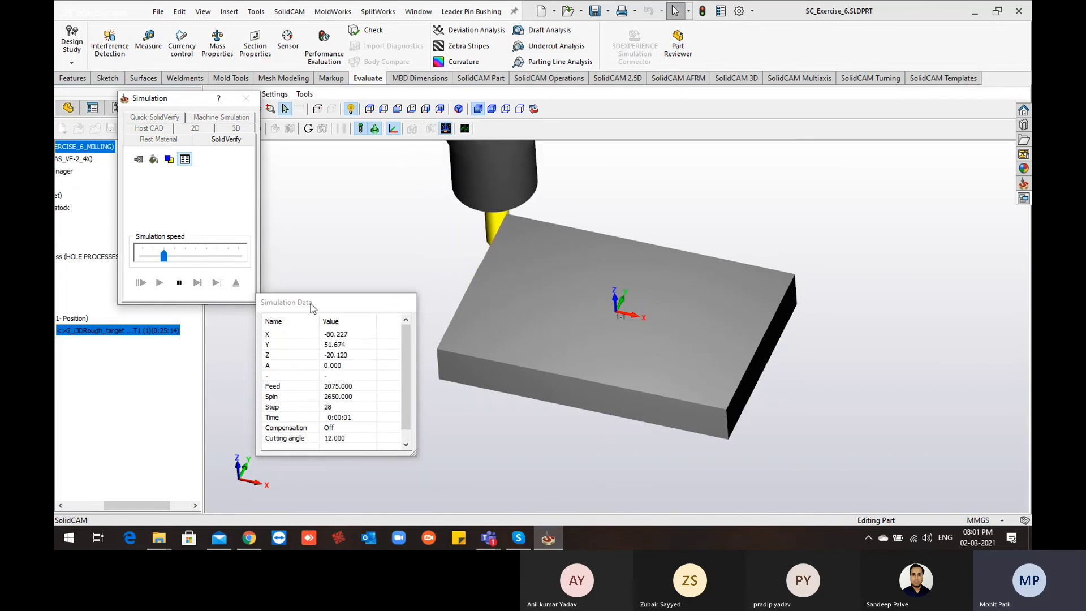
left_click_drag(315, 293, 312, 63)
left_click(273, 147)
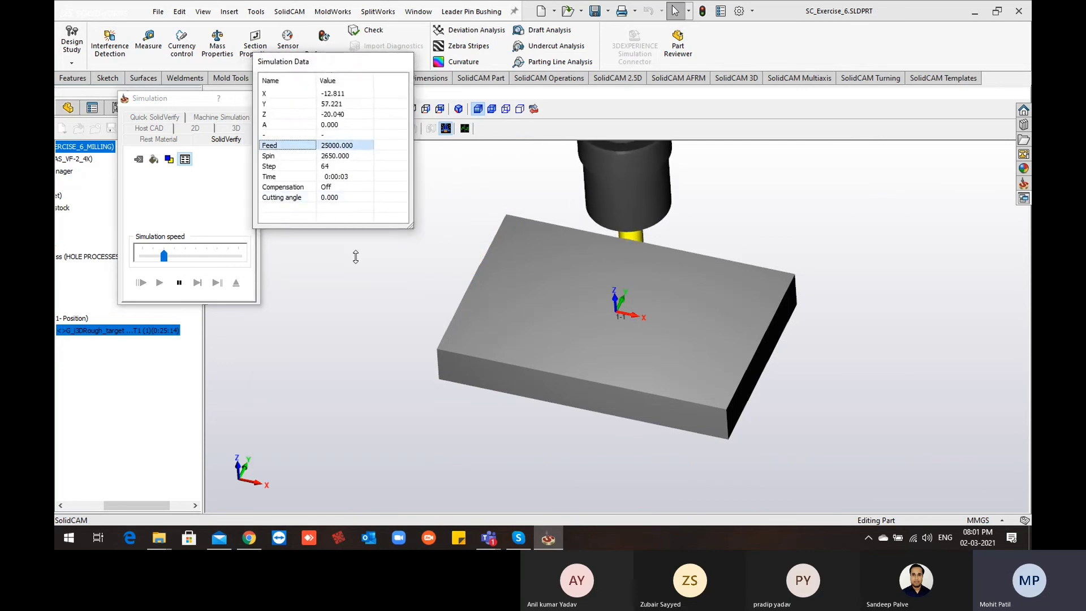
left_click(179, 256)
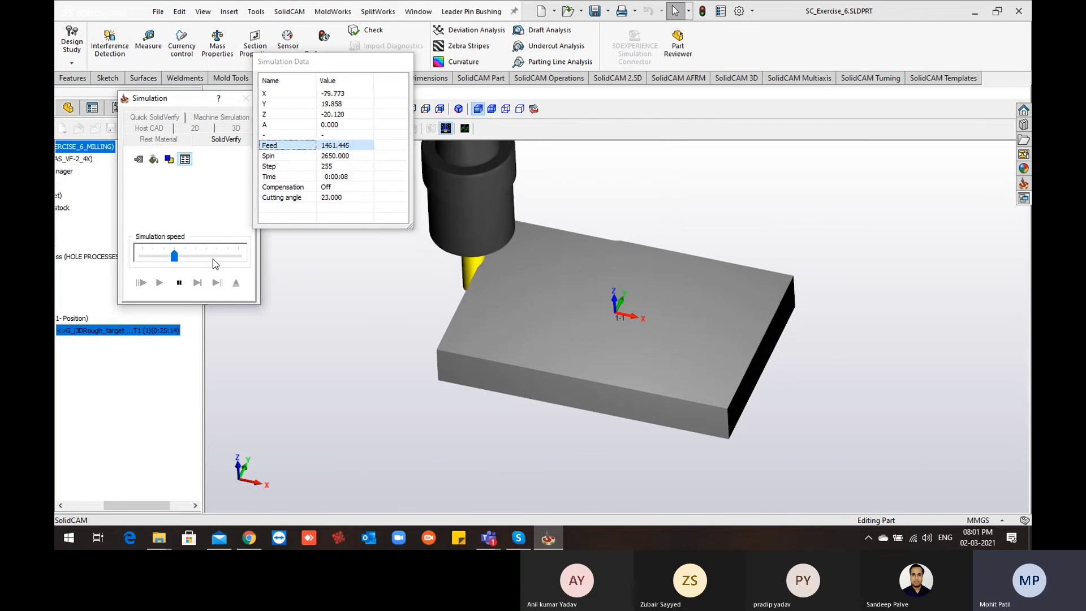
middle_click_drag(436, 314, 454, 349)
left_click(186, 259)
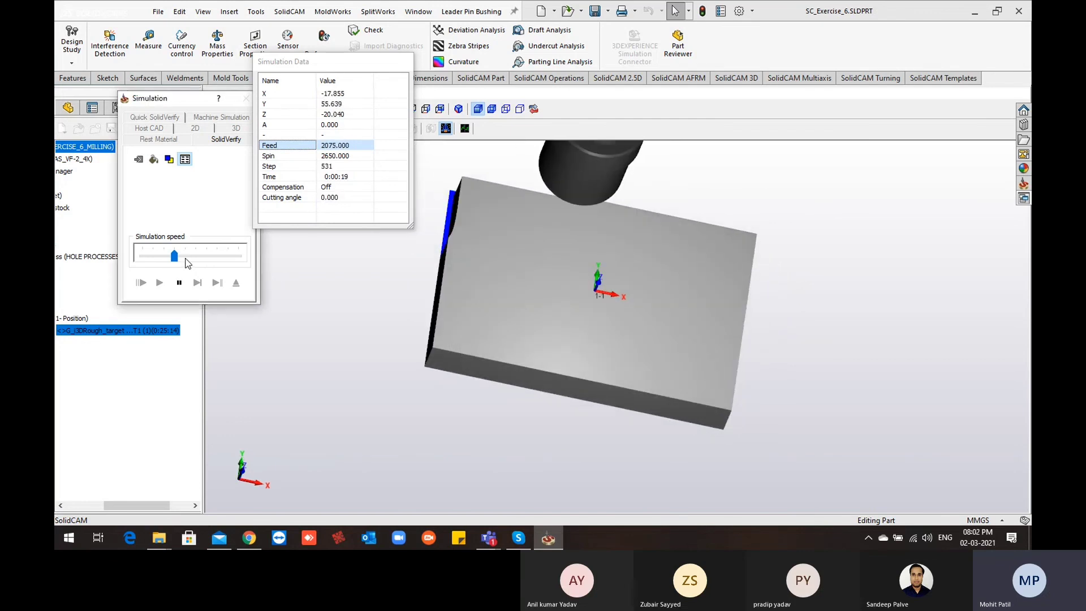
left_click(220, 256)
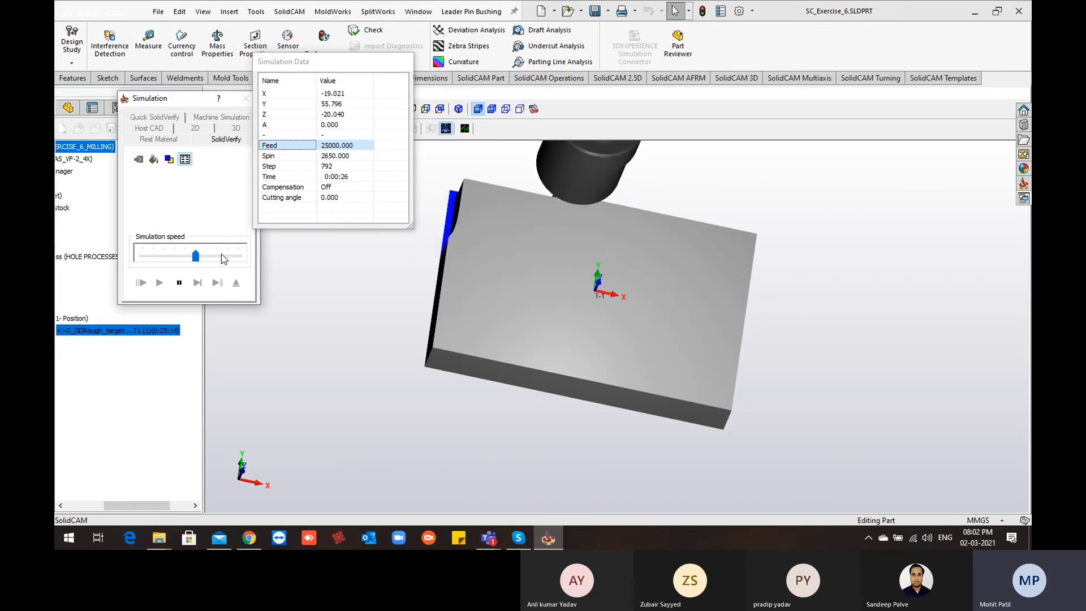
left_click(226, 256)
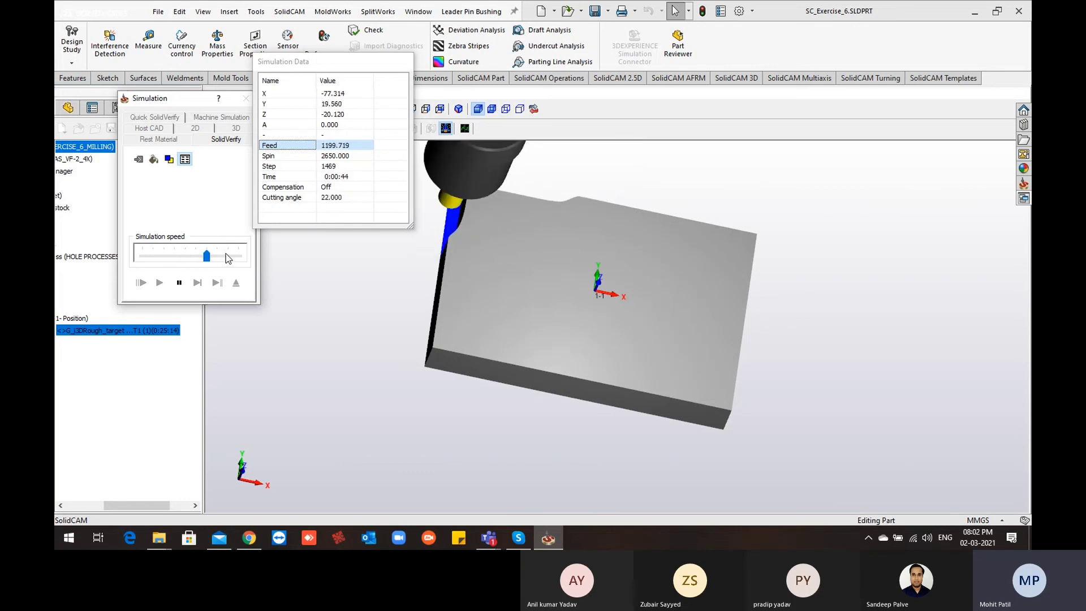
Step: Inspect the outer contour cutting from several angles and raise the simulation speed further
left_click_drag(457, 372, 466, 362)
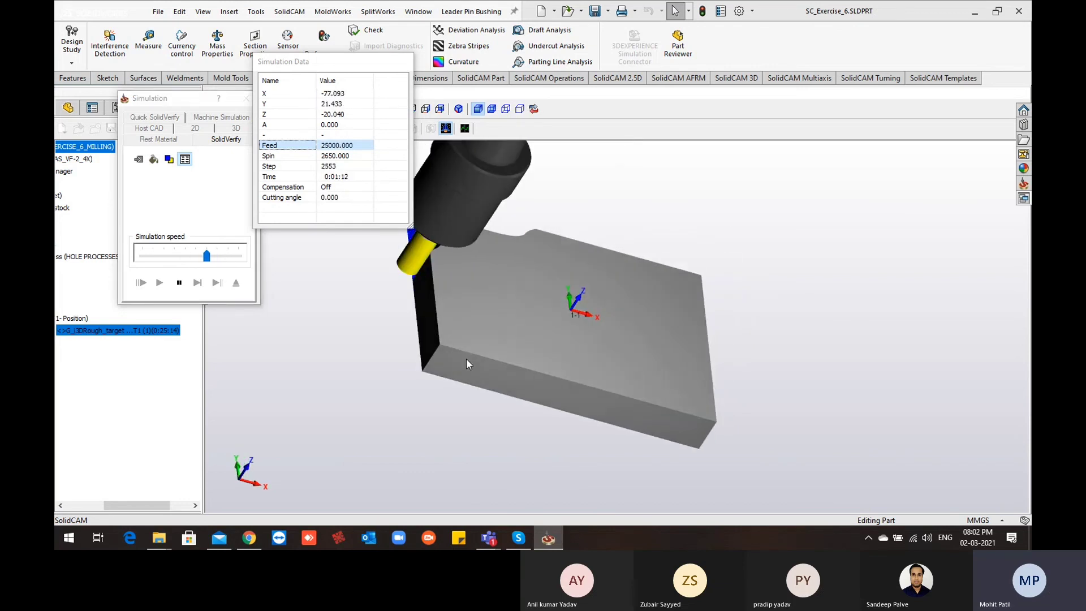
middle_click_drag(466, 359, 463, 362)
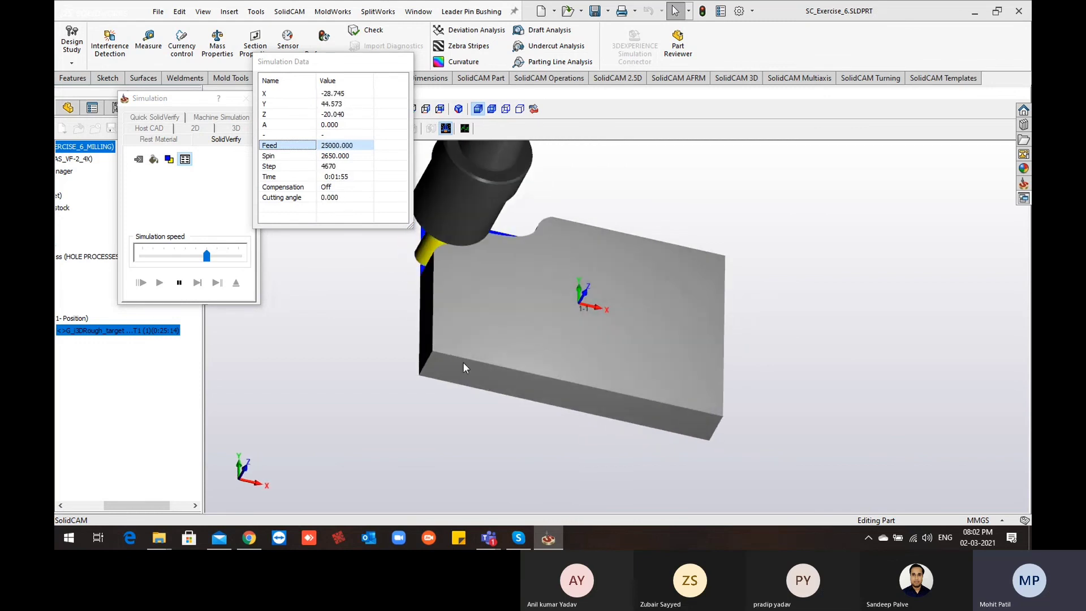
middle_click_drag(482, 293, 469, 297)
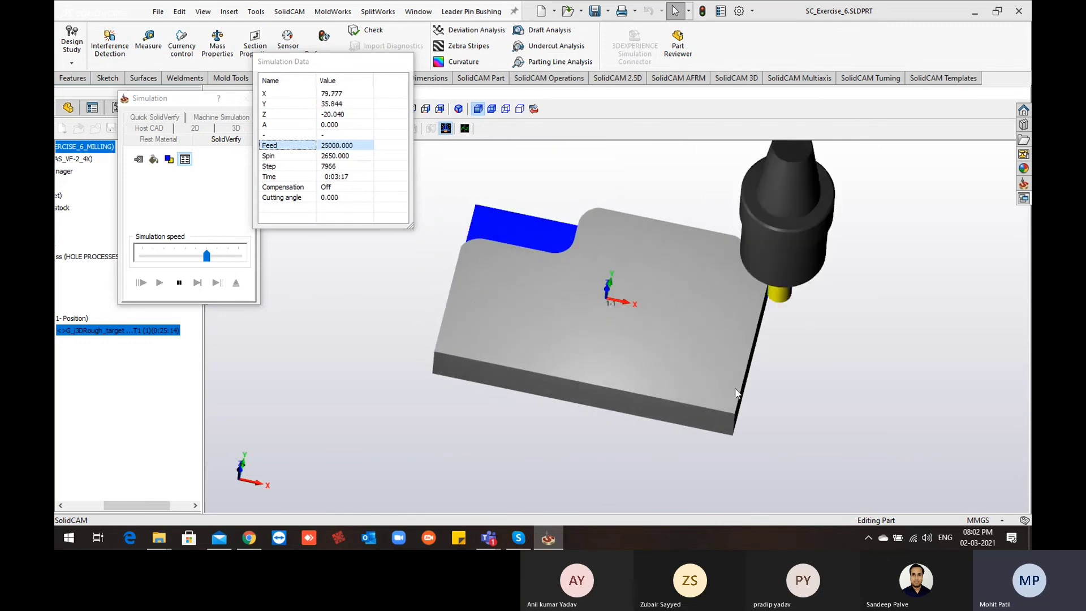
middle_click_drag(735, 388, 730, 383)
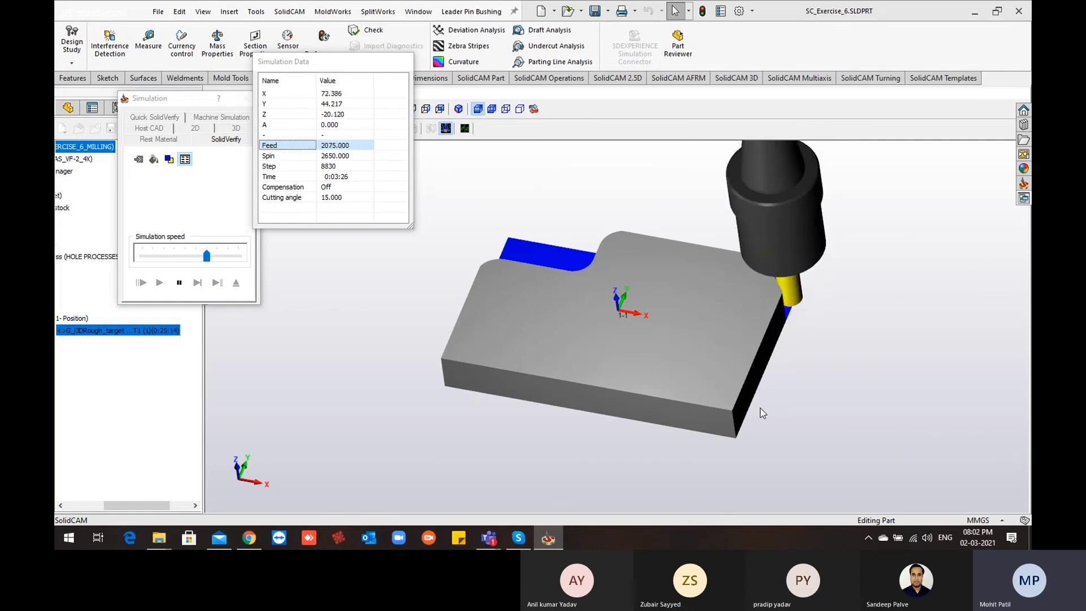
mouse_move(576, 409)
middle_mouse_down()
mouse_move(562, 413)
mouse_move(579, 412)
middle_mouse_up()
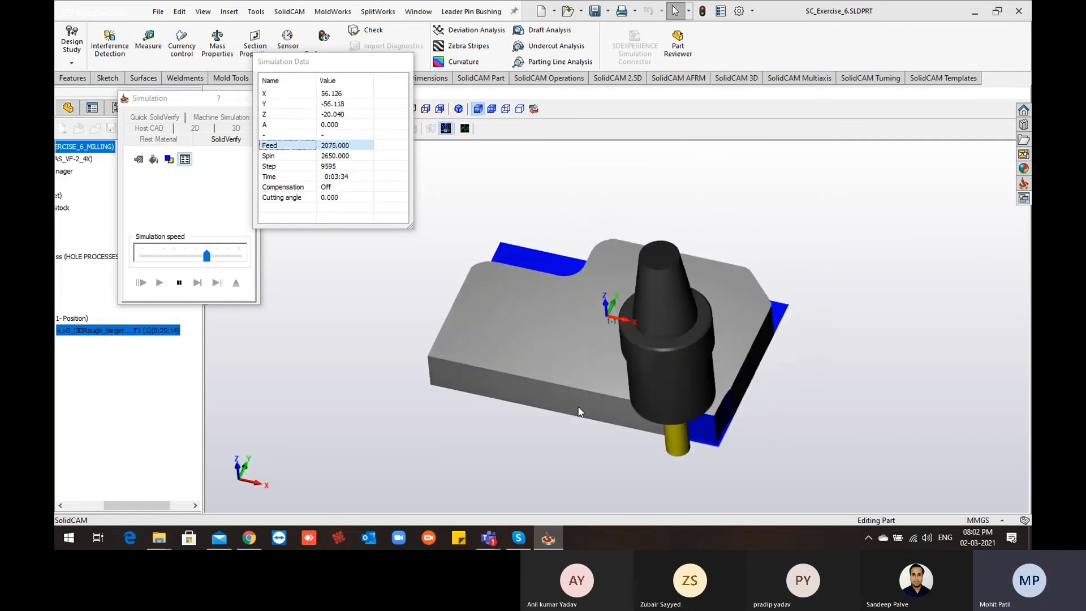
left_click(179, 280)
left_click(222, 259)
left_click(228, 257)
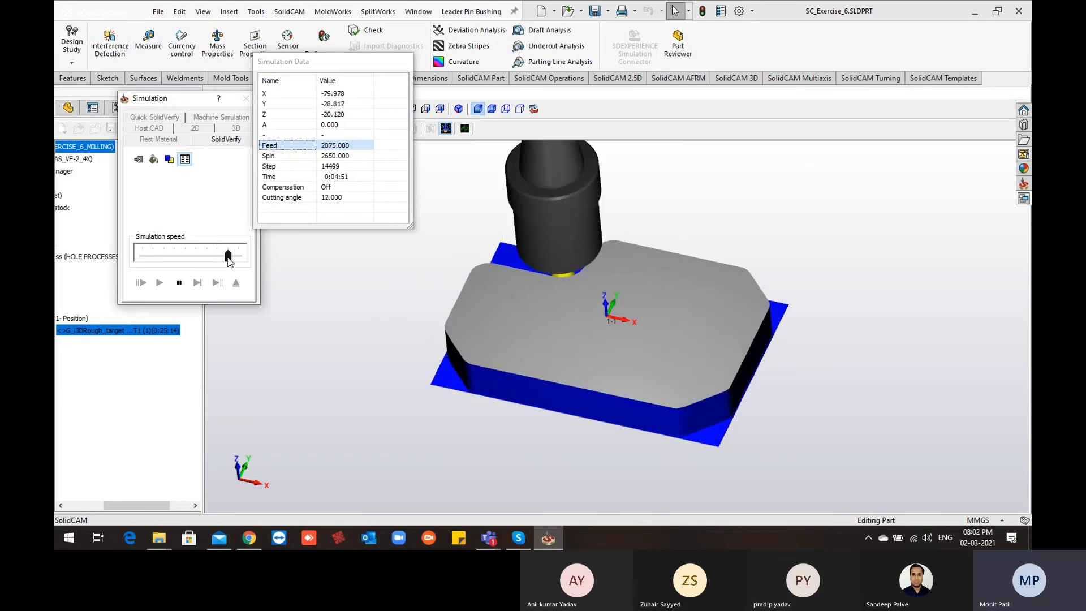
Step: Examine from several angles how the inner pocket and the central boss are machined until the simulation ends
middle_click_drag(419, 382, 430, 384)
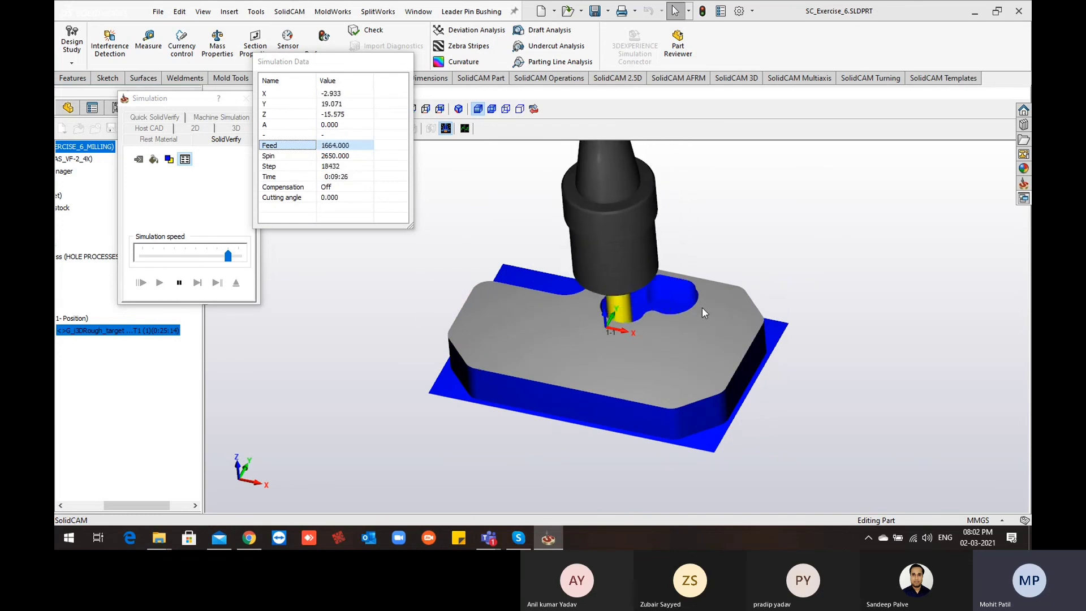
middle_click_drag(701, 307, 628, 361)
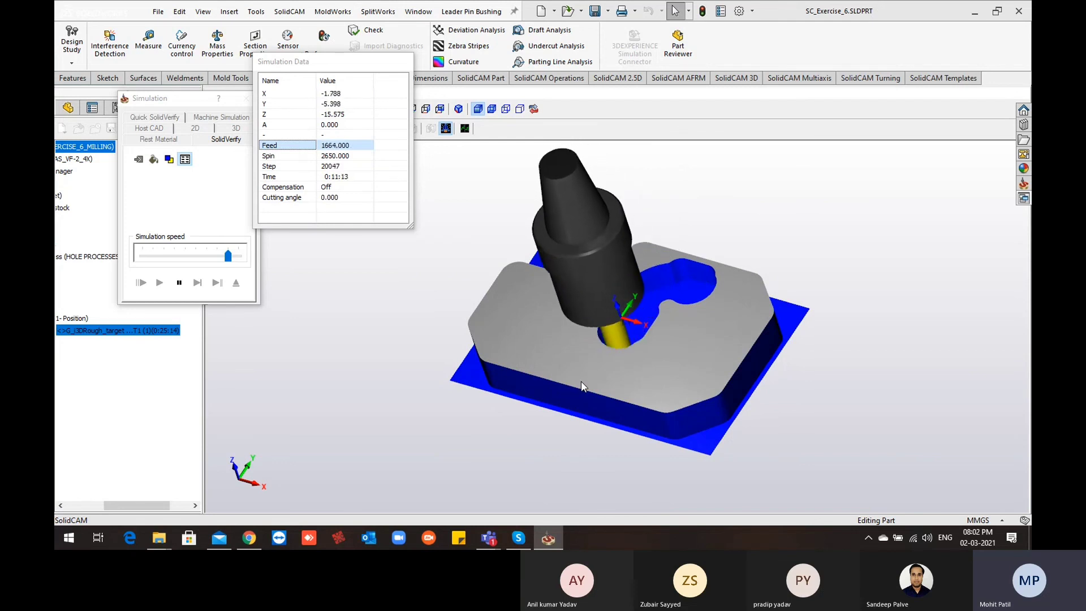
middle_click_drag(565, 396, 603, 278)
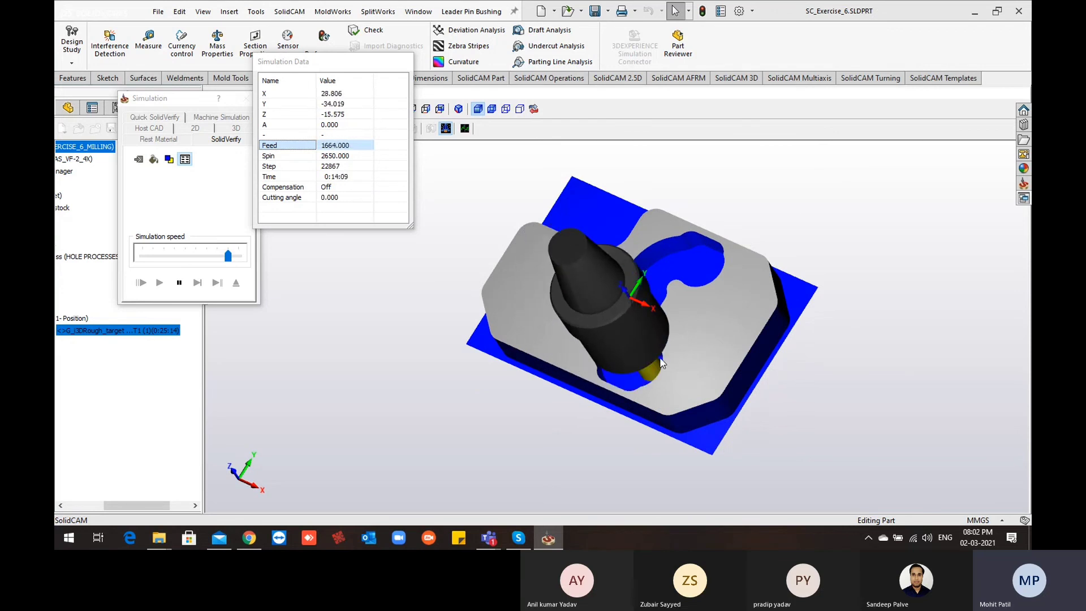
middle_click_drag(701, 334, 673, 342)
scroll(671, 343, "up", 2)
scroll(595, 366, "down", 2)
mouse_move(595, 366)
middle_mouse_down()
mouse_move(587, 390)
mouse_move(584, 376)
middle_mouse_up()
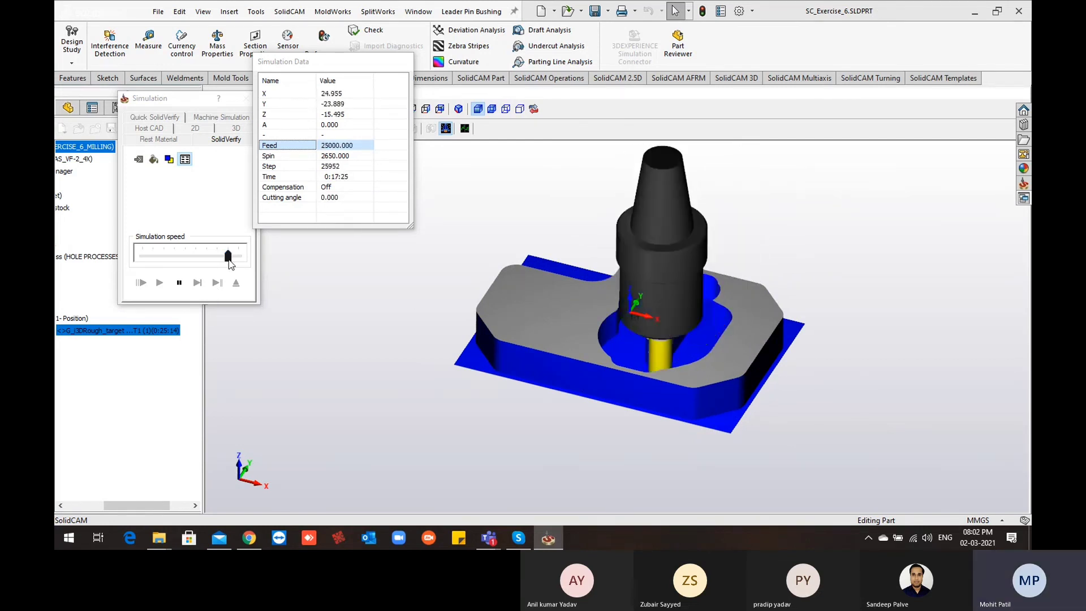
mouse_move(460, 341)
middle_mouse_down()
mouse_move(444, 351)
mouse_move(457, 348)
middle_mouse_up()
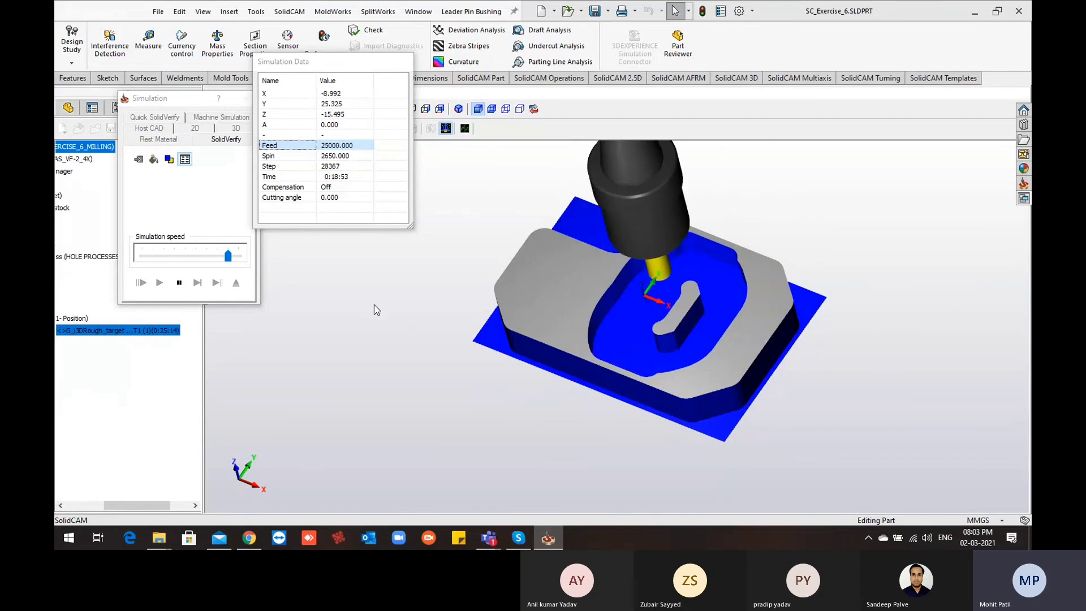
middle_click_drag(387, 318, 509, 368)
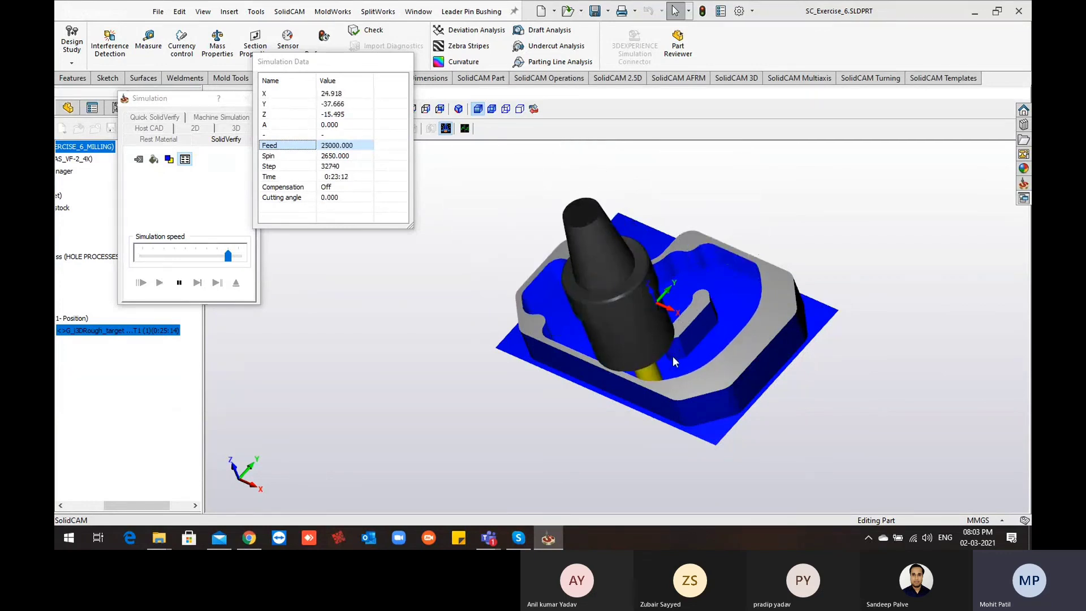
middle_click_drag(673, 355, 693, 353)
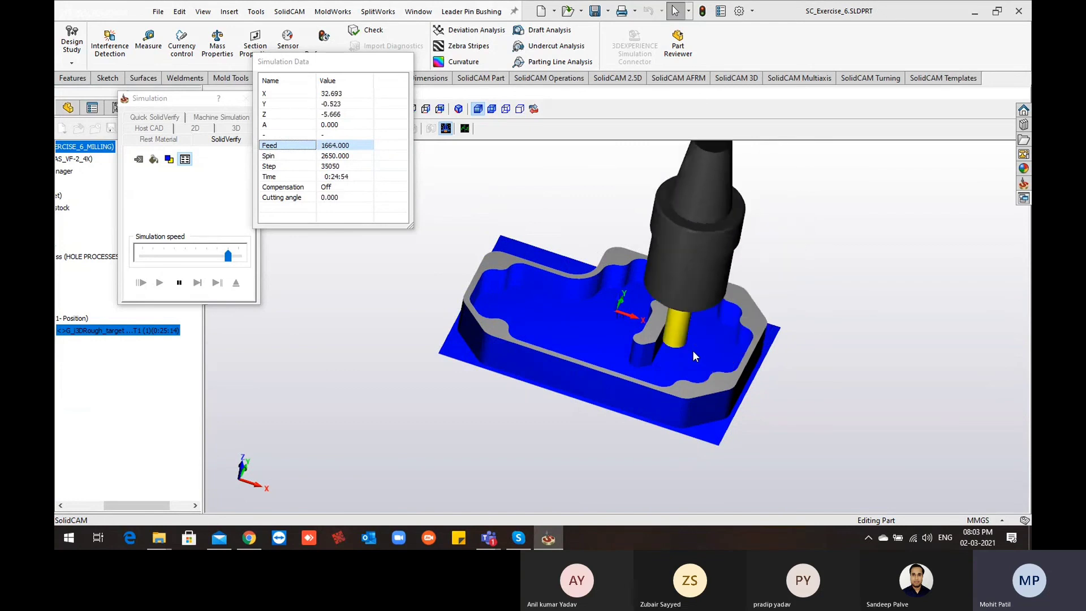
middle_click_drag(693, 350, 559, 361)
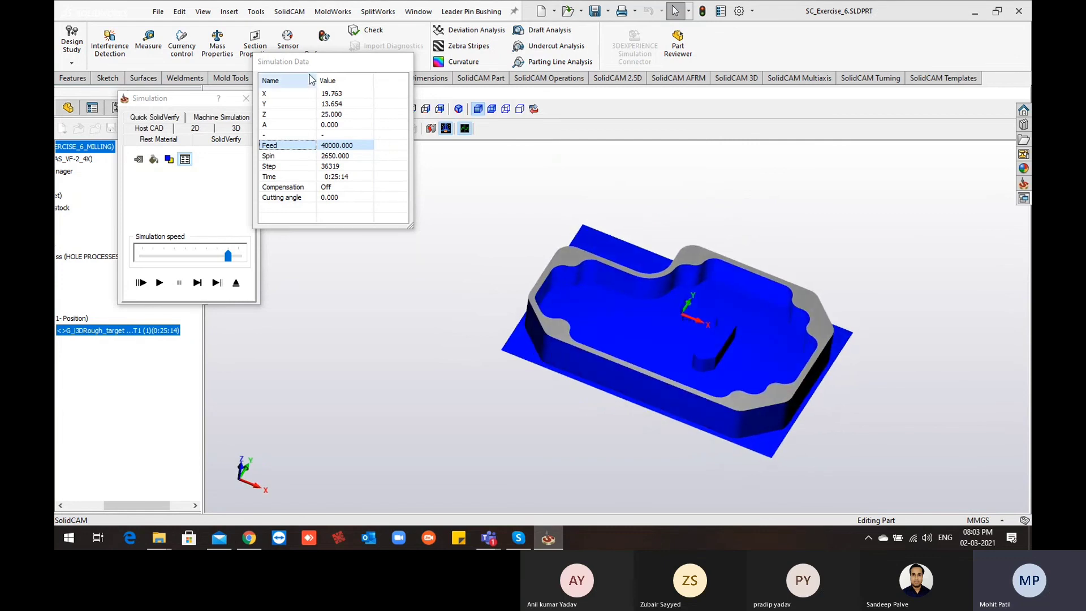
Step: Compare the machined stock with the target model, using an upper deviation limit of 0.1
left_click_drag(319, 62, 337, 178)
left_click(337, 127)
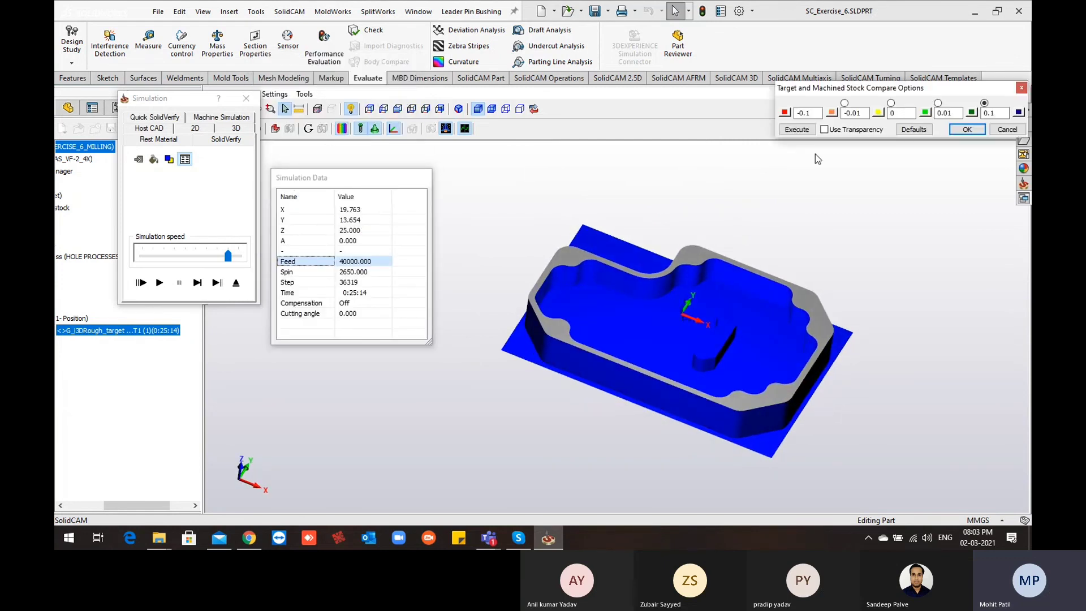
left_click(807, 132)
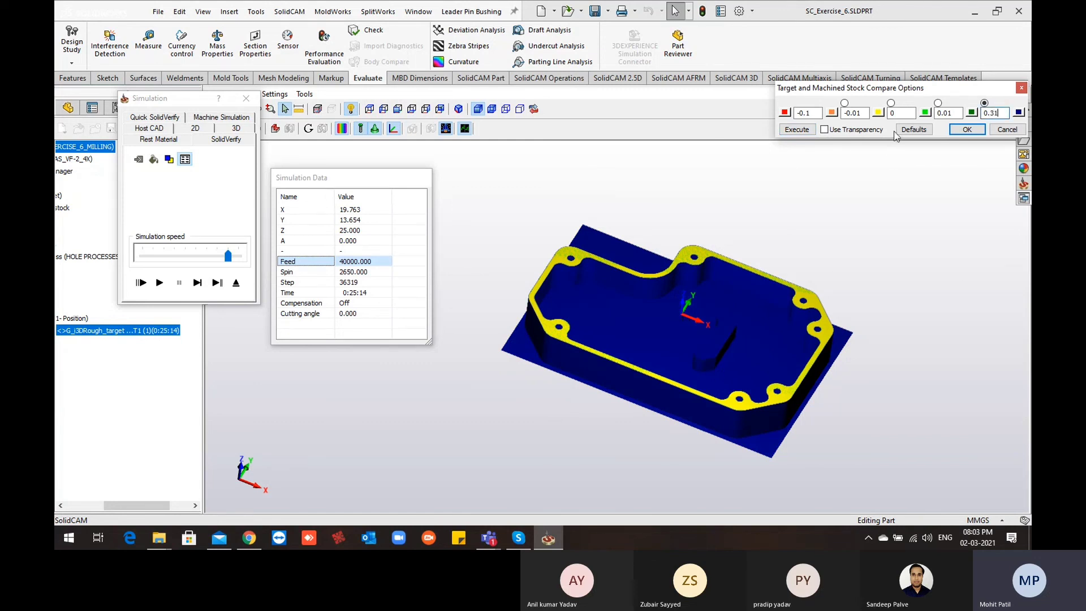
Step: Rerun the stock comparison with an upper deviation limit of 0.31 and inspect the pocket's walls, corners and floor slots
left_click(807, 127)
middle_click_drag(726, 337, 725, 323)
middle_click_drag(728, 364, 723, 290)
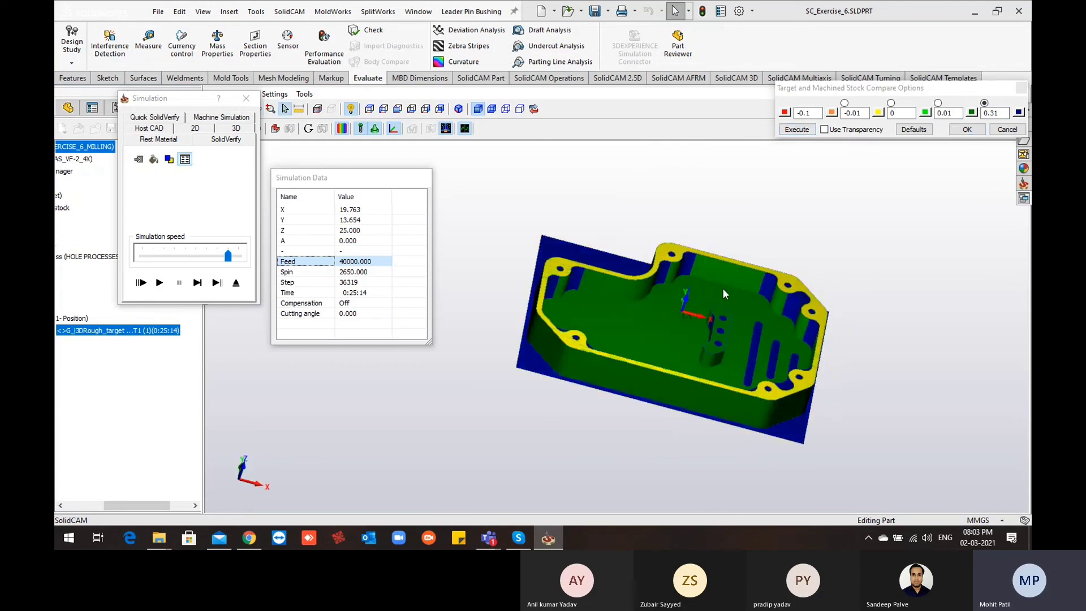
scroll(659, 293, "up", 3)
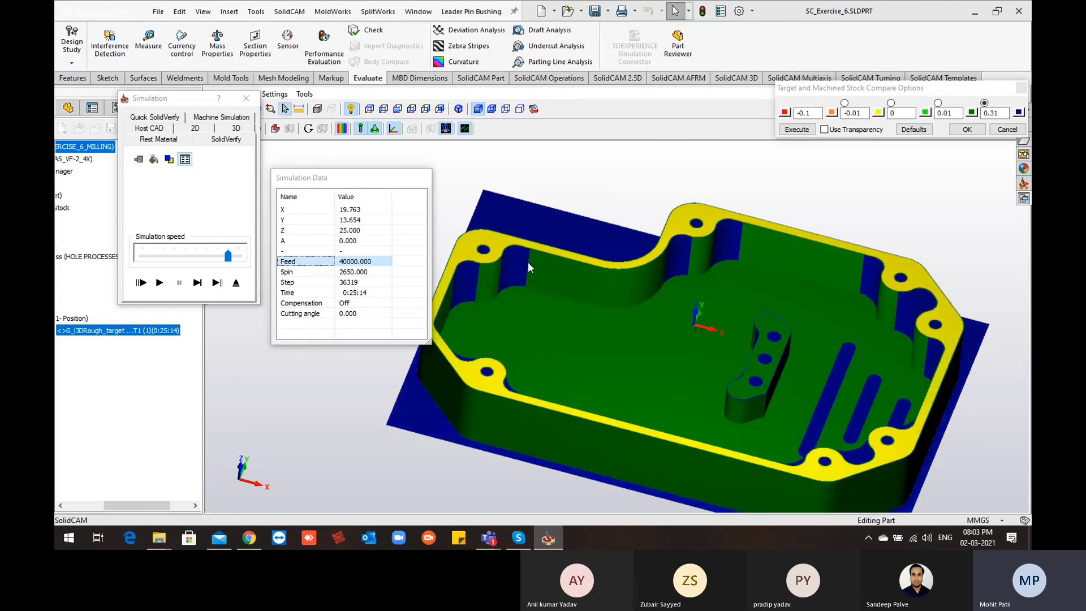
mouse_move(545, 285)
middle_mouse_down()
mouse_move(582, 307)
mouse_move(547, 290)
middle_mouse_up()
middle_click_drag(591, 321, 583, 280)
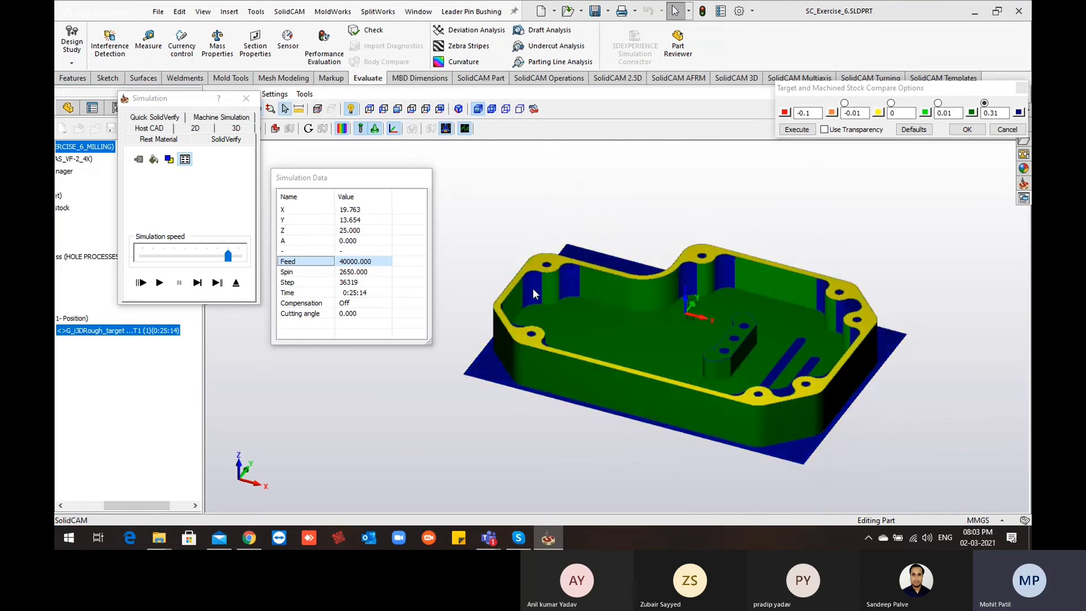
middle_click_drag(771, 347, 640, 369)
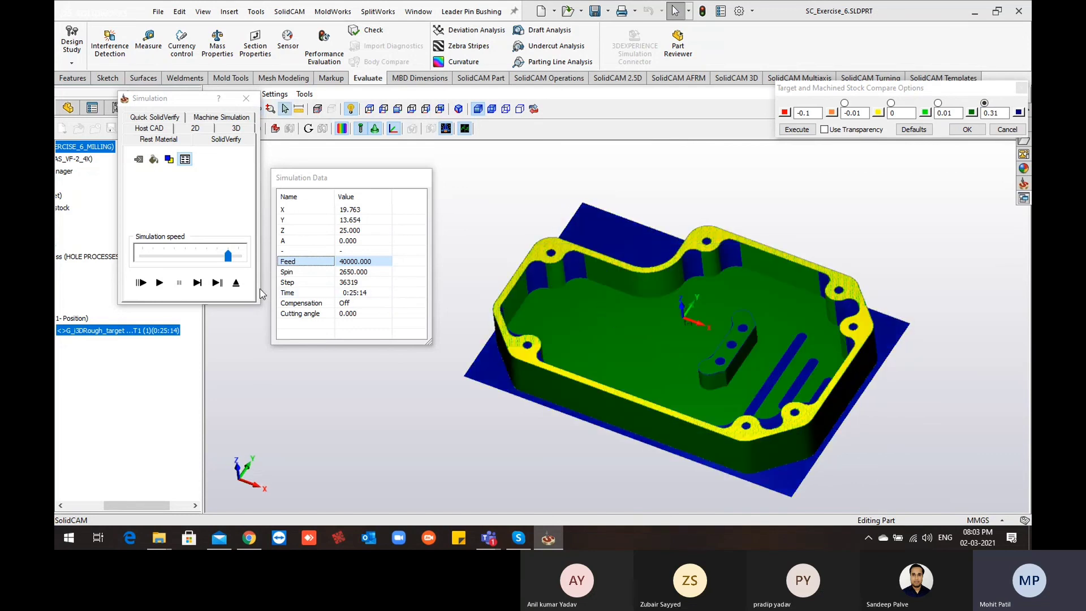
Step: Check the operation's machining time in the simulation data and rerun the stock comparison with the upper limit at 0.1
left_click_drag(134, 507, 119, 508)
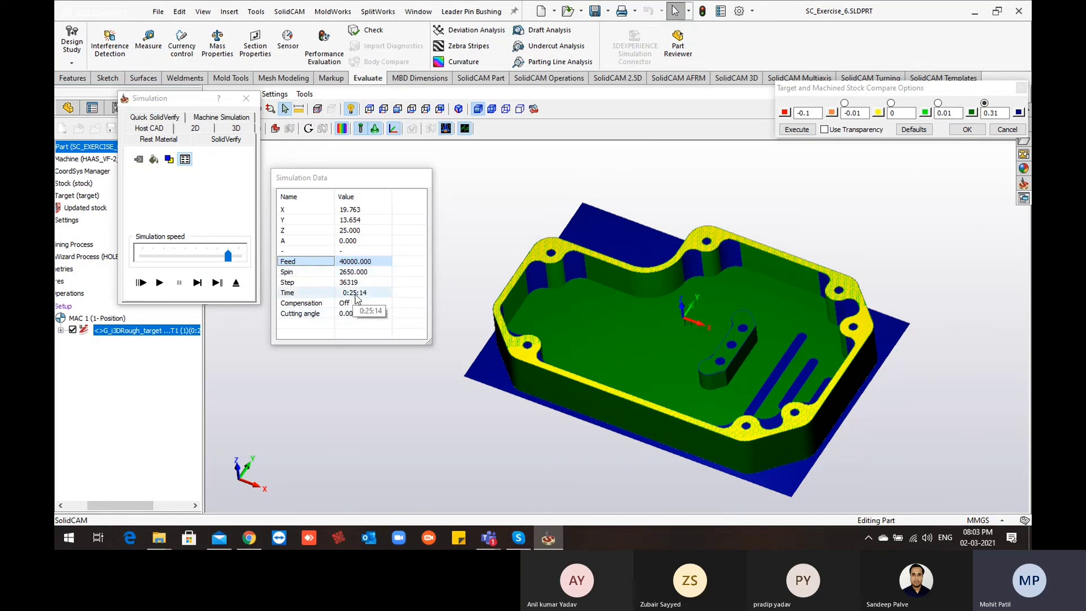
mouse_move(658, 359)
middle_mouse_down()
mouse_move(654, 348)
mouse_move(645, 357)
middle_mouse_up()
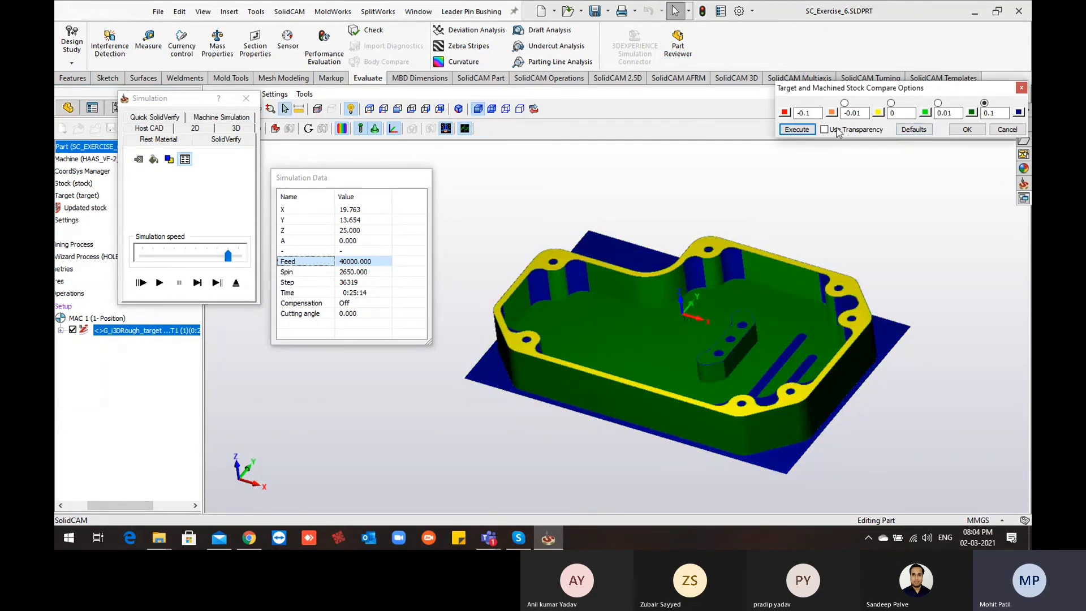
left_click(814, 130)
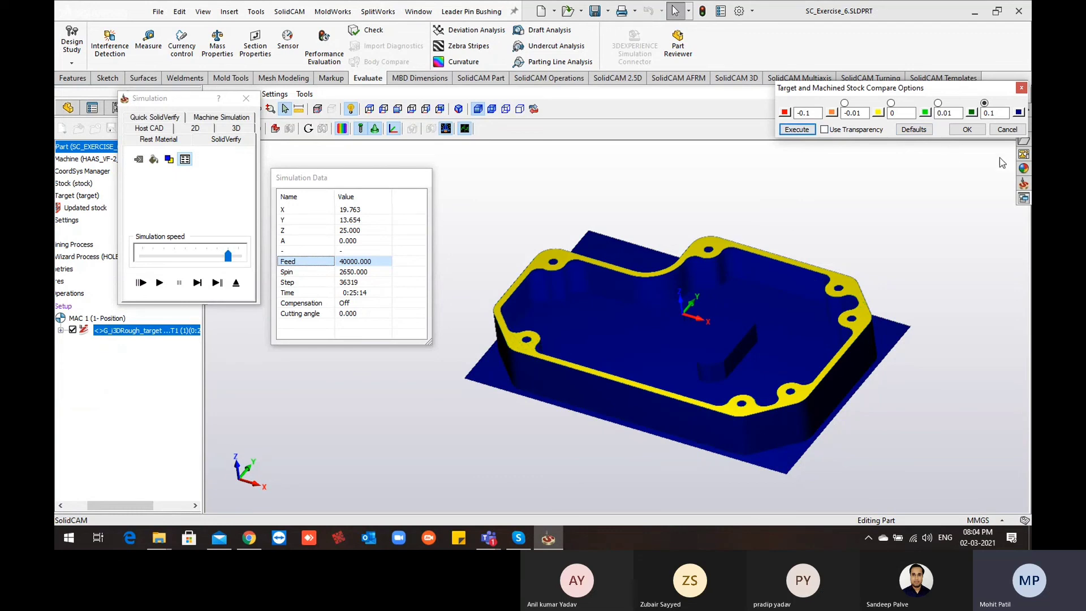